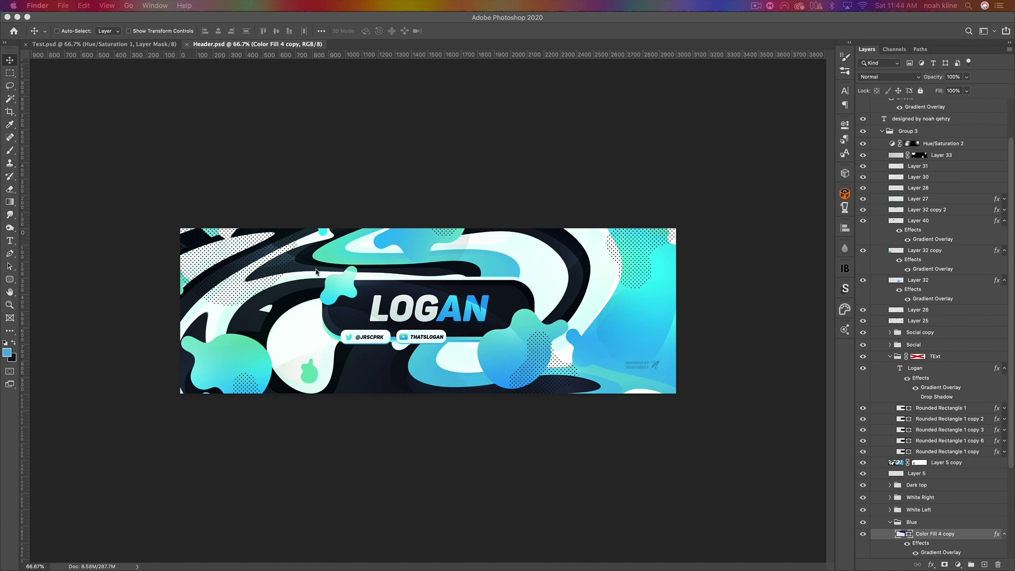
- Compare the banner designs in Test.psd and Header.psd, and close both documents
left_click(62, 45)
left_click(62, 45)
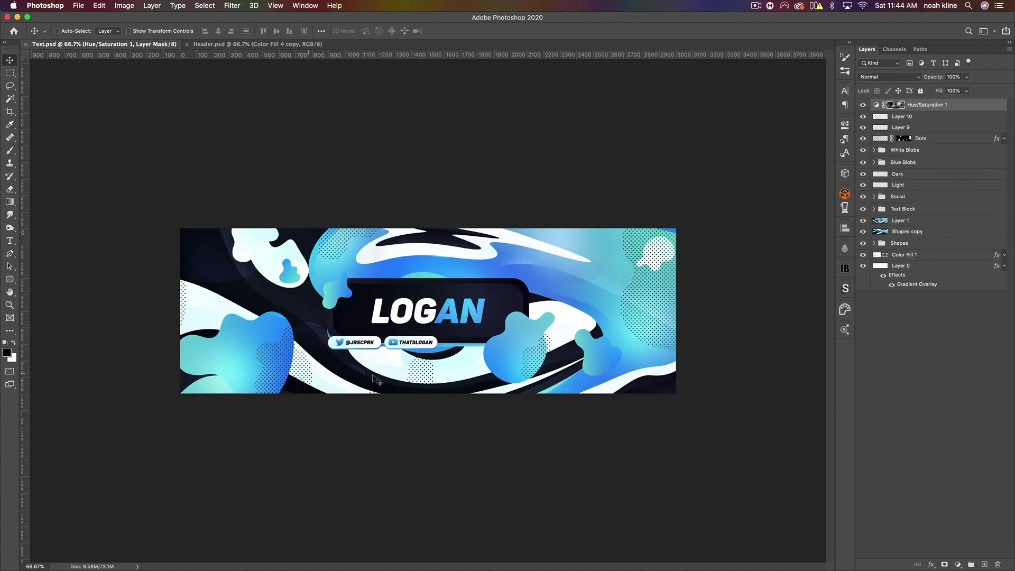
left_click(208, 44)
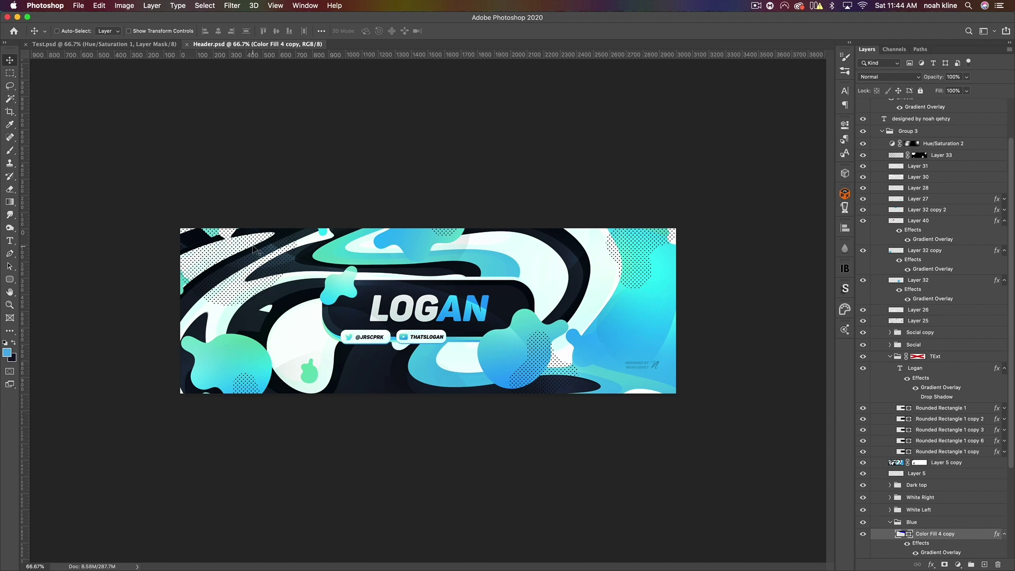
left_click(187, 44)
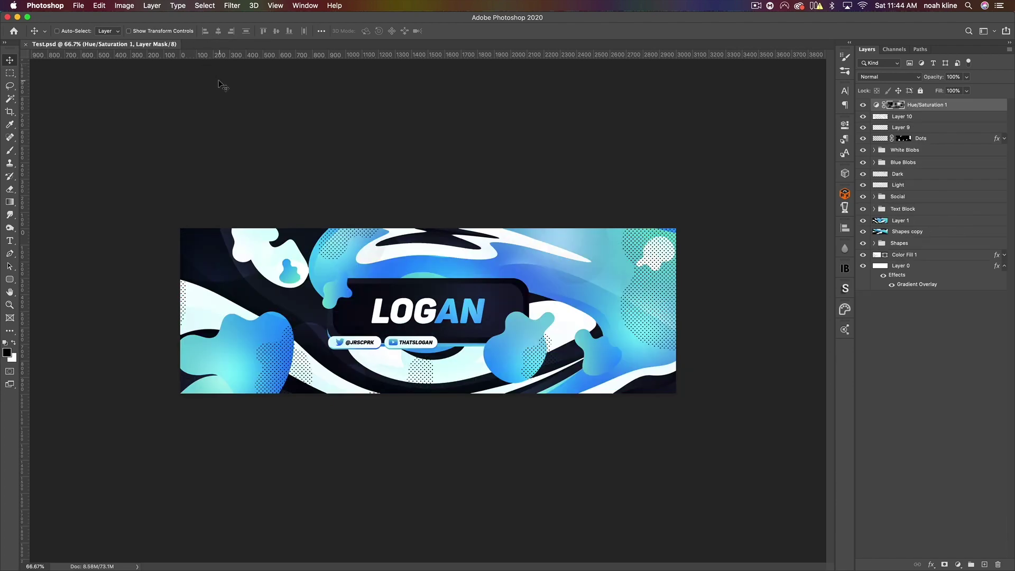
left_click(26, 45)
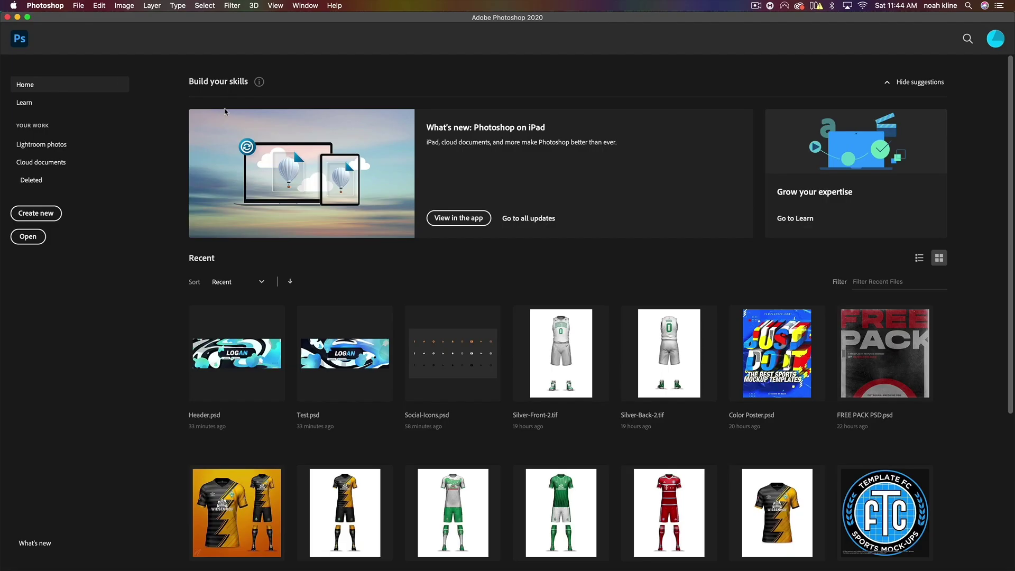
- Create a new 3000 x 1000 pixel document at 300 pixels/inch in 8-bit RGB Color
left_click(41, 221)
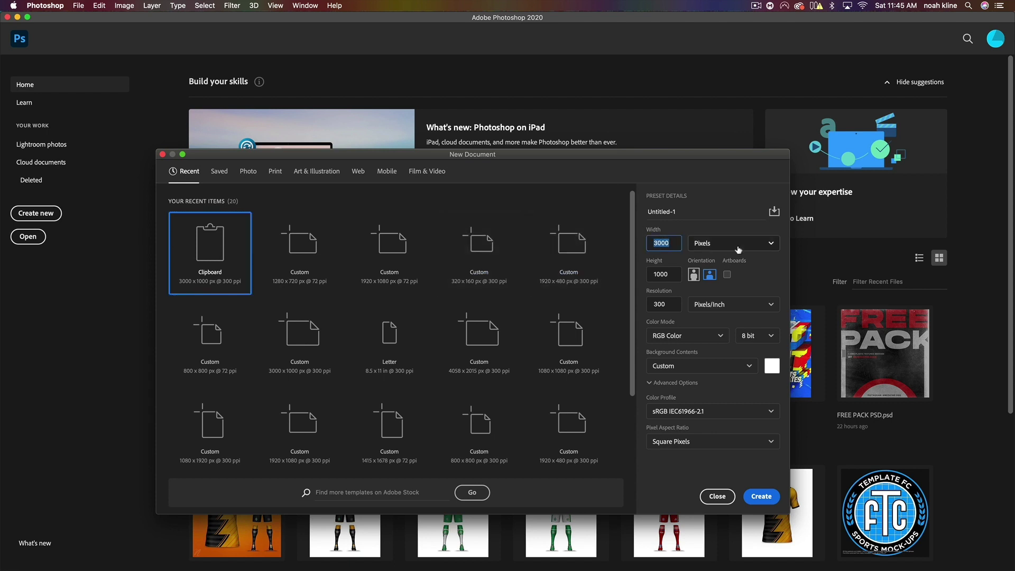
left_click(662, 274)
left_click(670, 305)
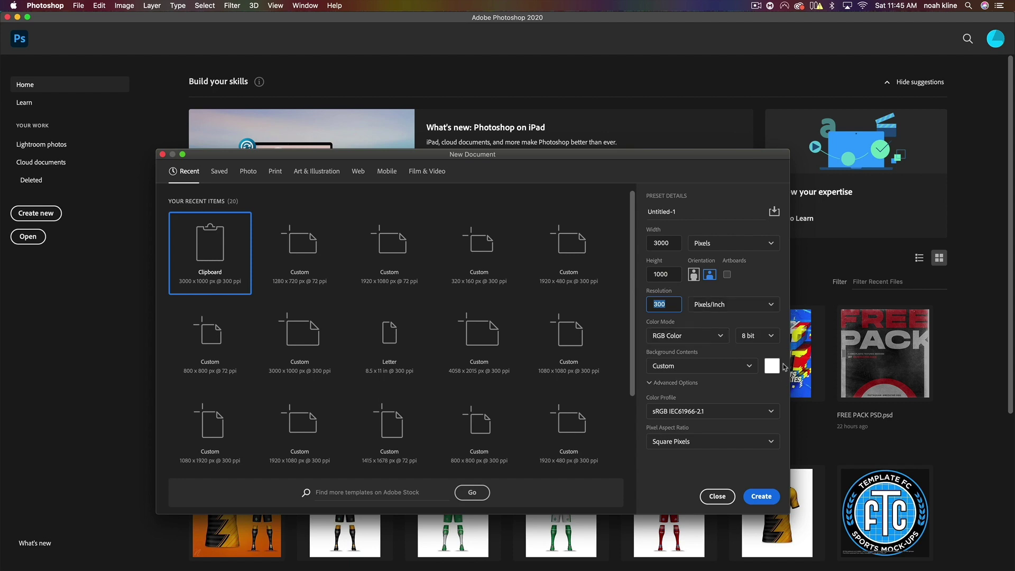
left_click(761, 498)
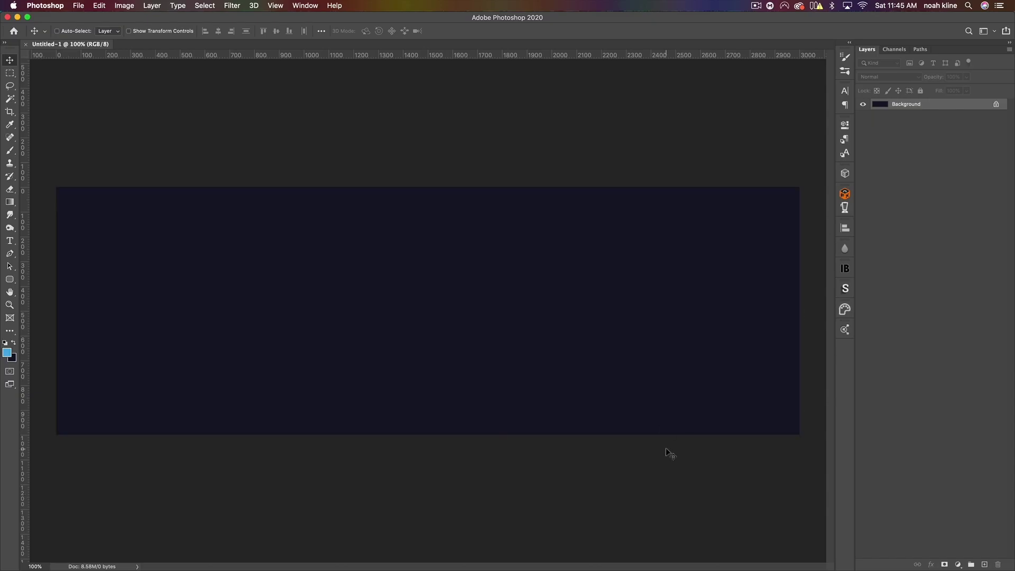
- Convert the locked background into a regular layer and enable a Gradient Overlay on it
double_click(942, 111)
left_click(607, 245)
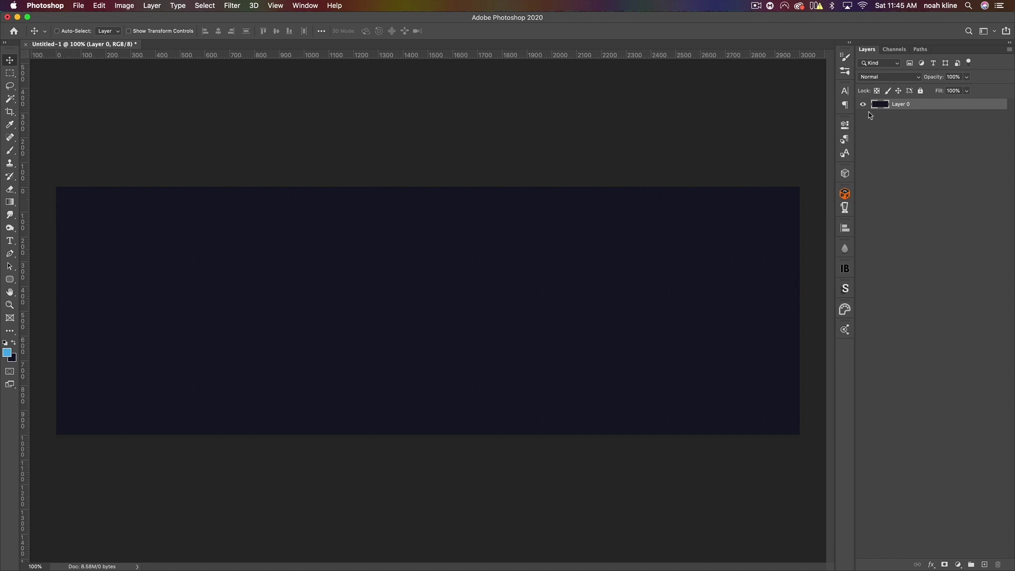
double_click(927, 106)
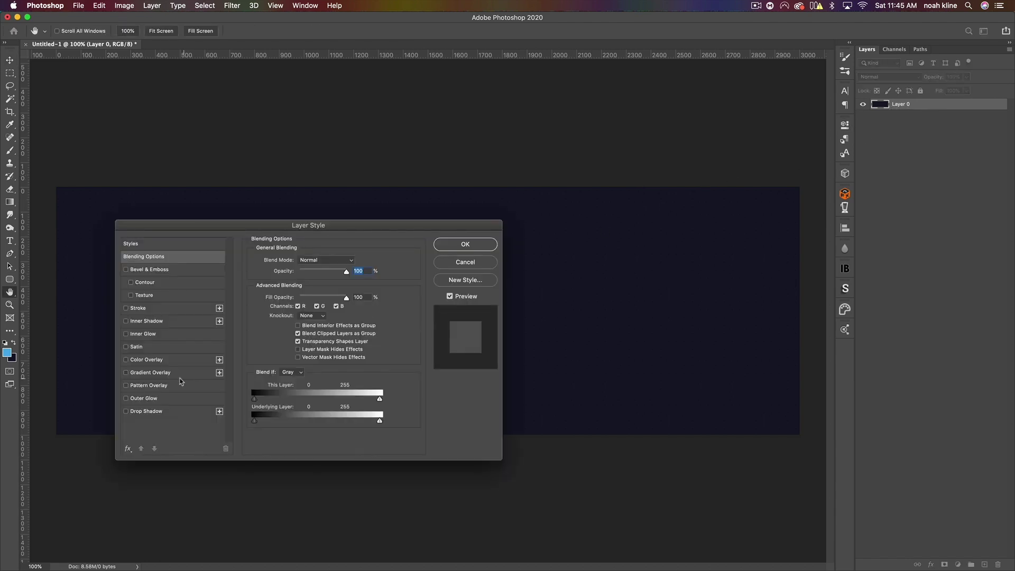
left_click(158, 373)
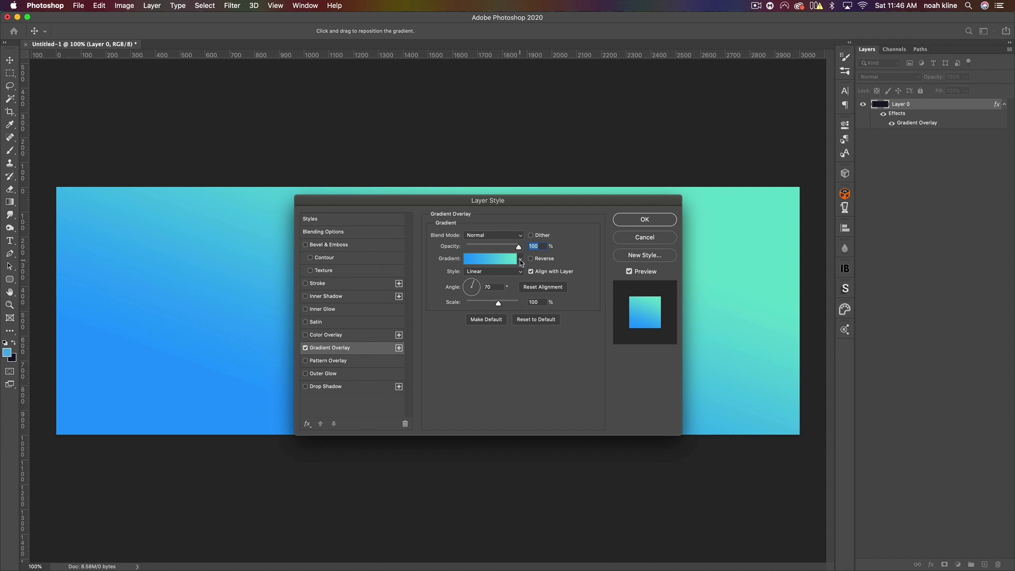
- Apply the saved near-black navy gradient preset, listed below the Qehzy Gradients group, to the overlay
left_click(515, 259)
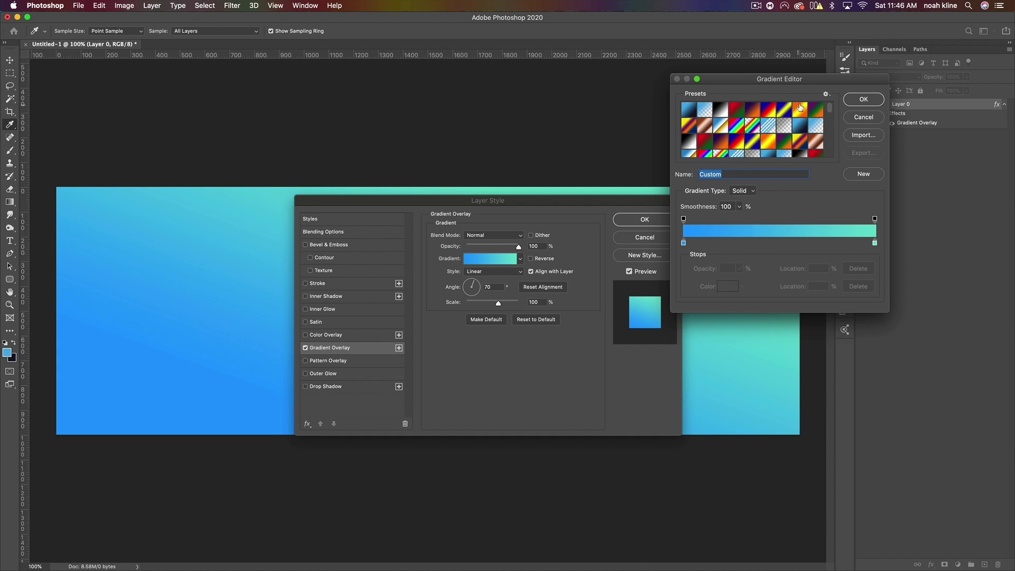
left_click_drag(830, 113, 831, 152)
left_click(688, 150)
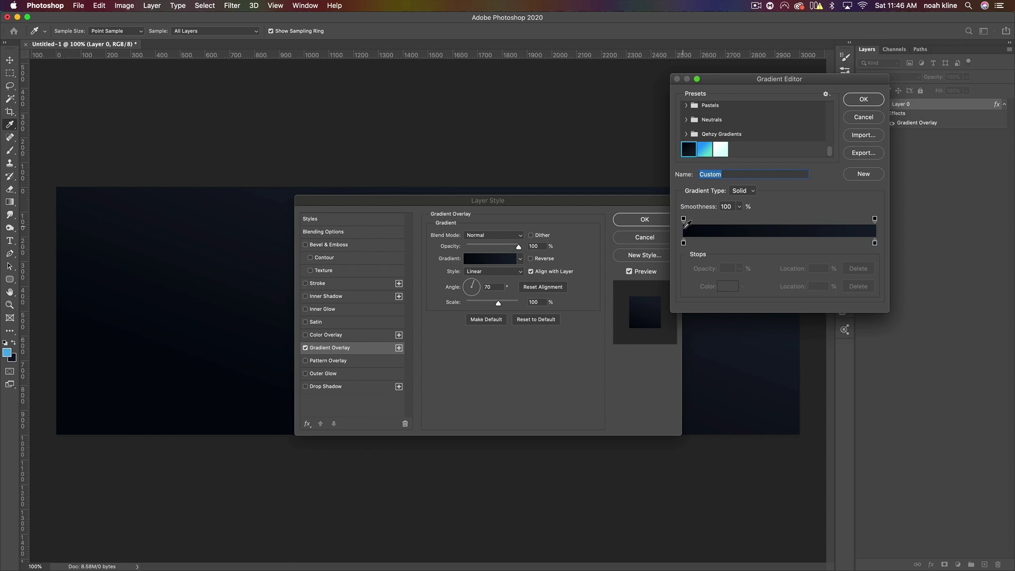
- Check the hex colour codes of the gradient's start and end colour stops
left_click(684, 243)
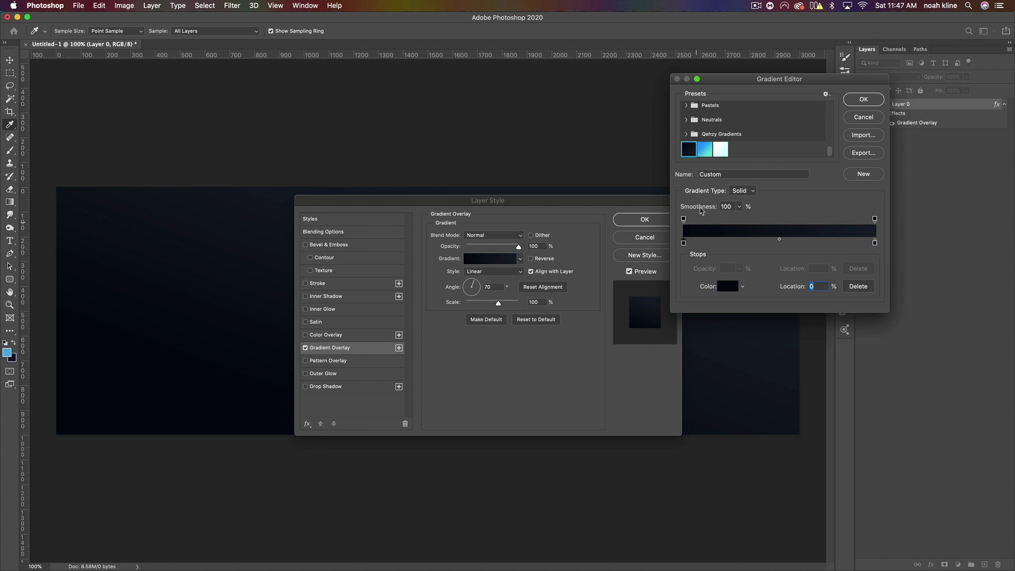
mouse_move(829, 155)
left_mouse_down()
mouse_move(831, 106)
mouse_move(830, 154)
left_mouse_up()
left_click(727, 286)
left_click(833, 331)
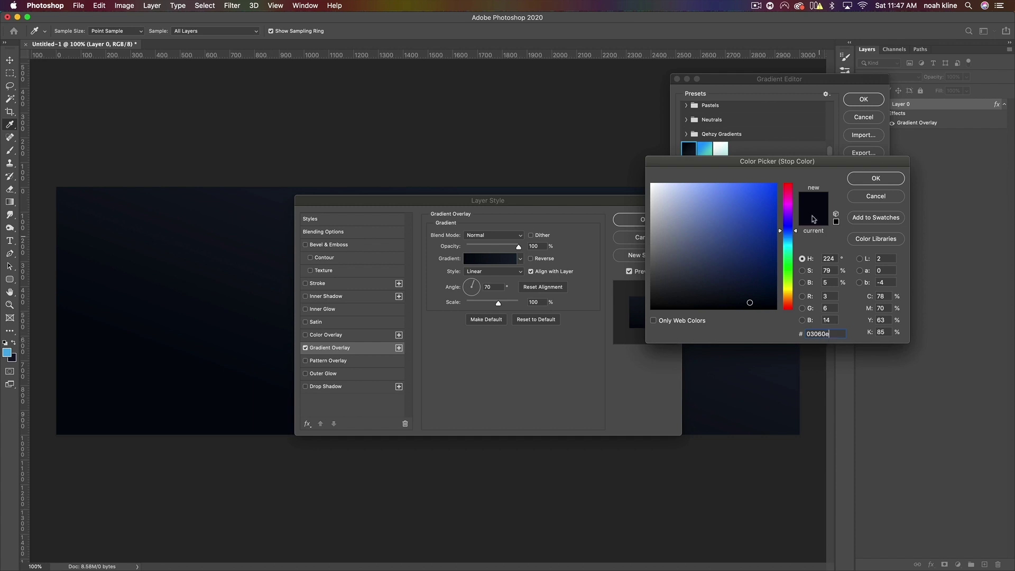
left_click(871, 180)
left_click(875, 244)
left_click(729, 287)
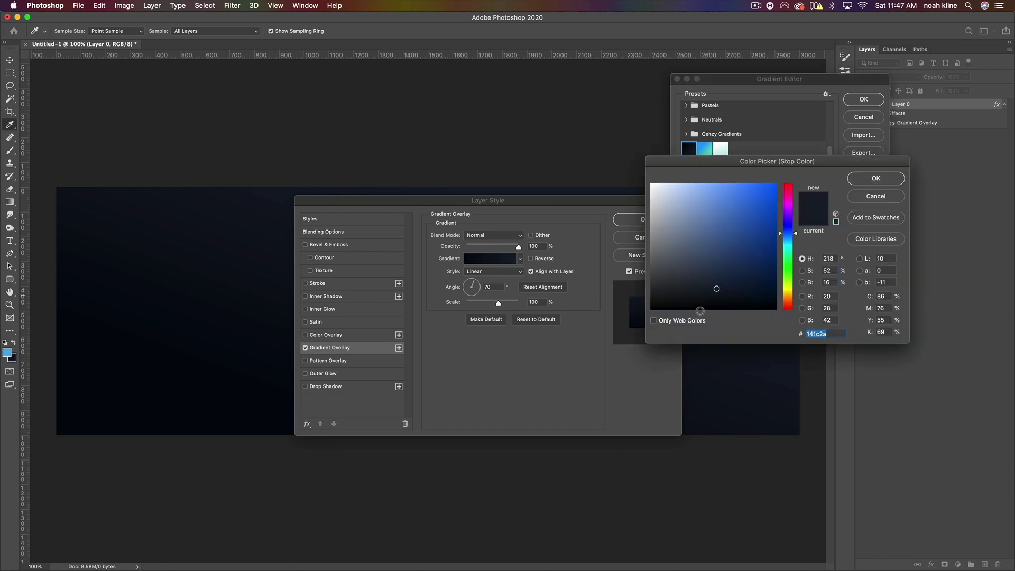
left_click(836, 336)
left_click(876, 179)
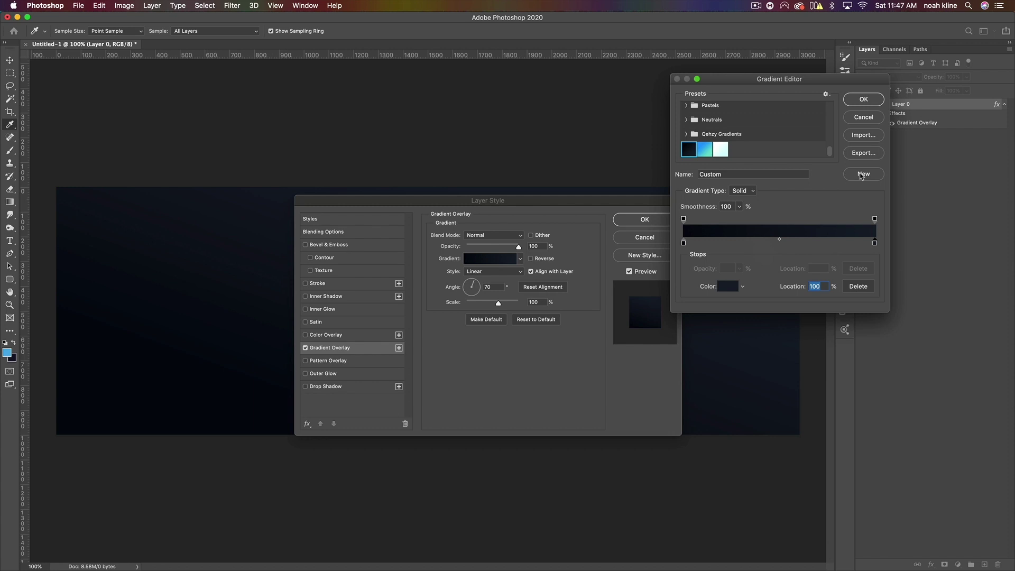
- Save the dark gradient as a new preset and delete the duplicate from the gradient presets
left_click(873, 179)
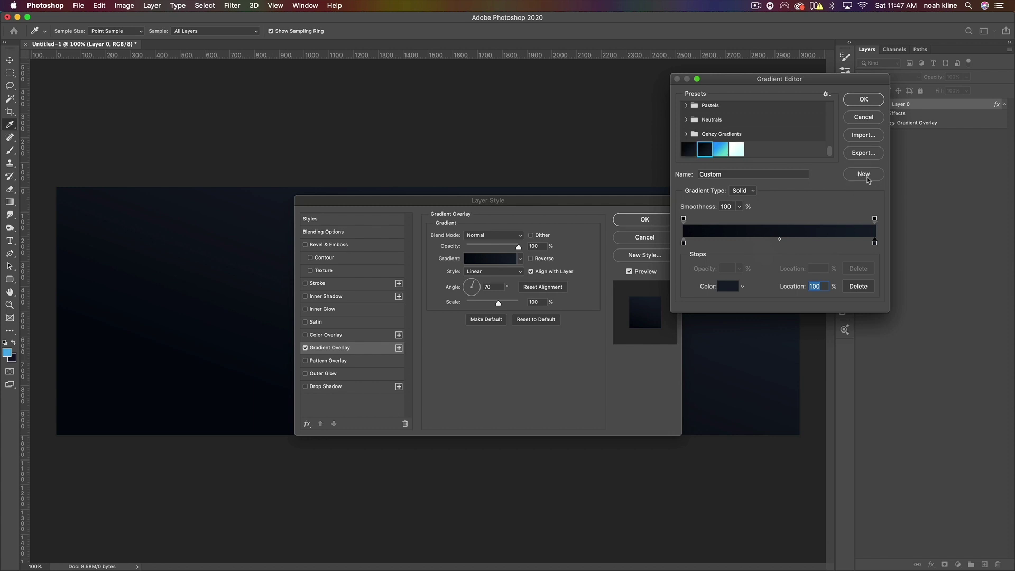
right_click(704, 151)
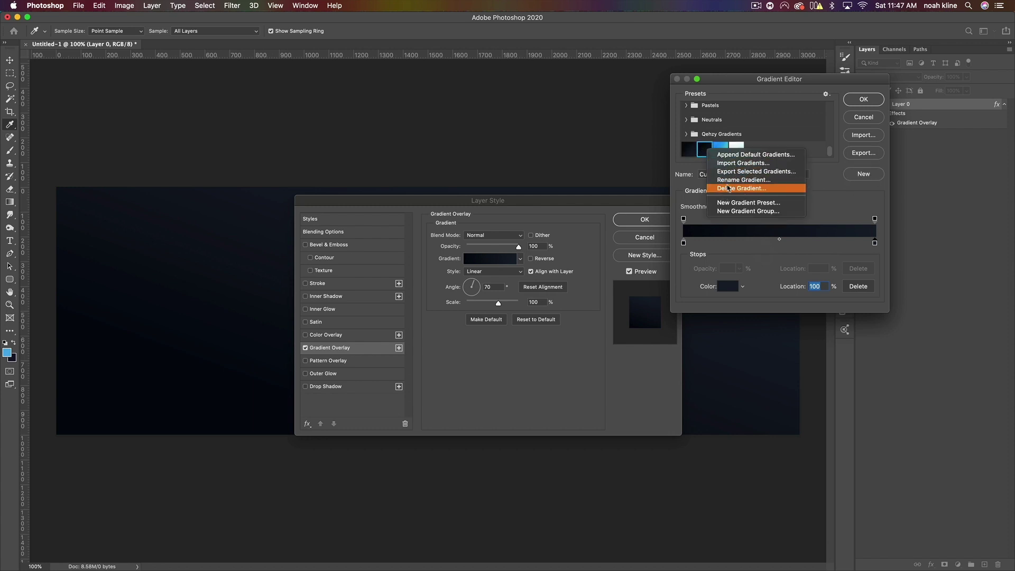
left_click(729, 188)
left_click(596, 193)
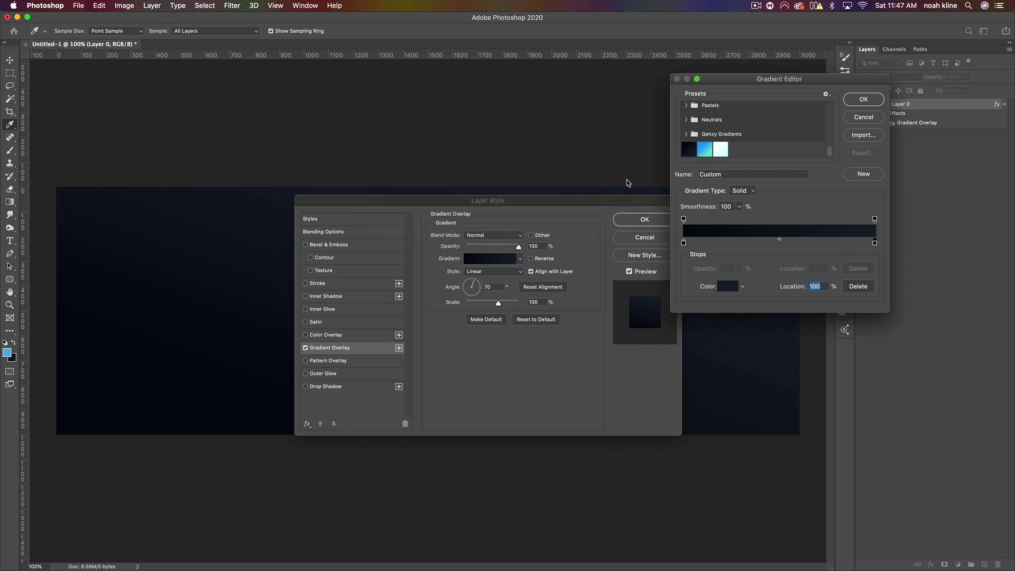
- Accept the dark gradient, set the overlay's angle to 11°, and apply the layer style
left_click(880, 100)
left_click_drag(473, 296, 475, 253)
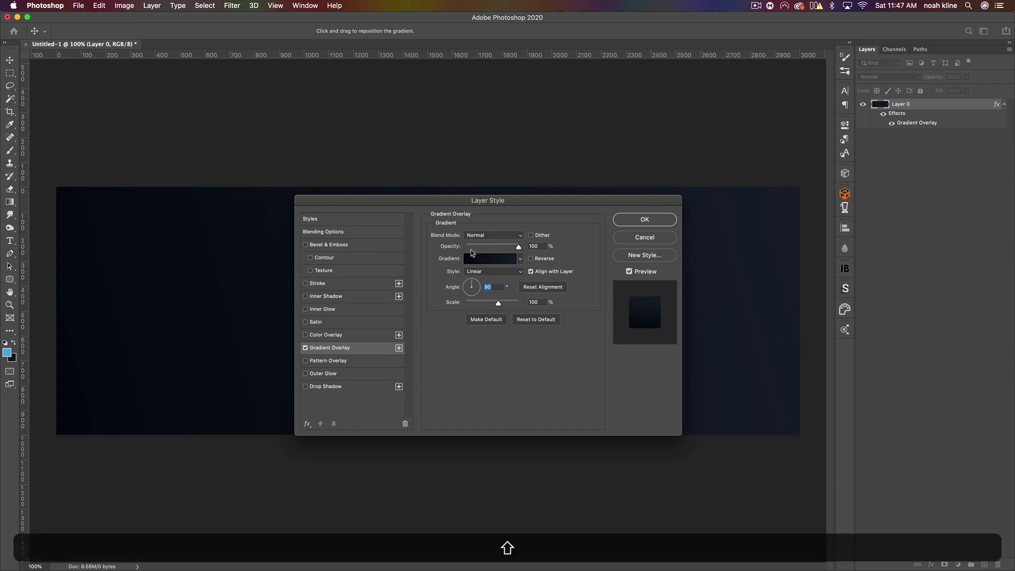
left_click_drag(476, 290, 512, 283)
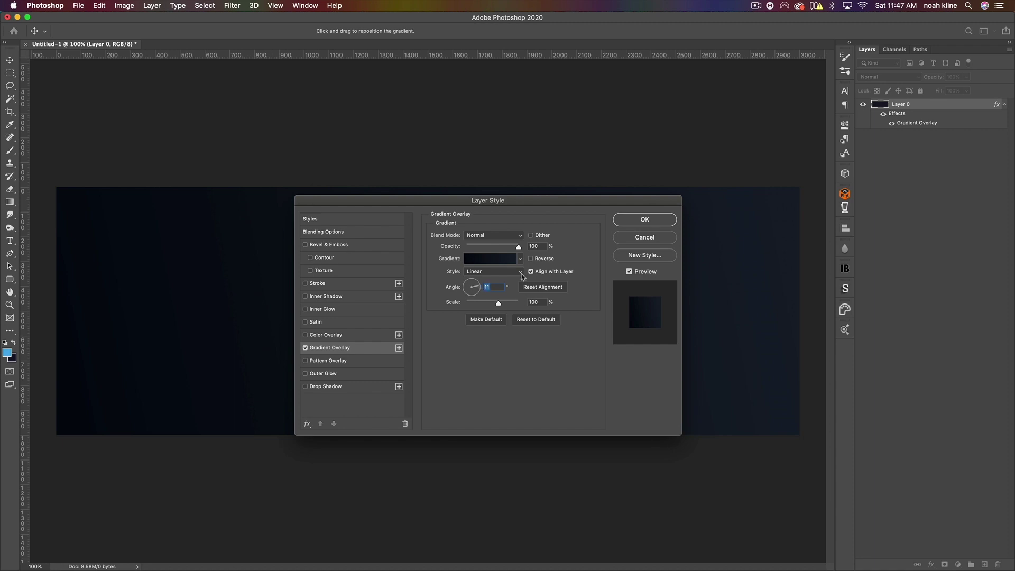
left_click_drag(550, 205, 496, 249)
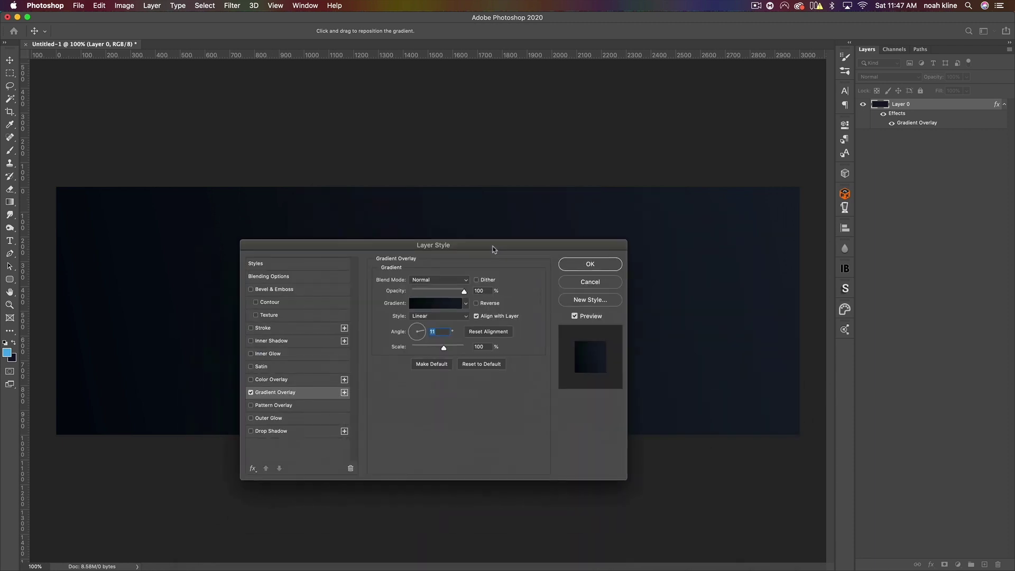
left_click(587, 270)
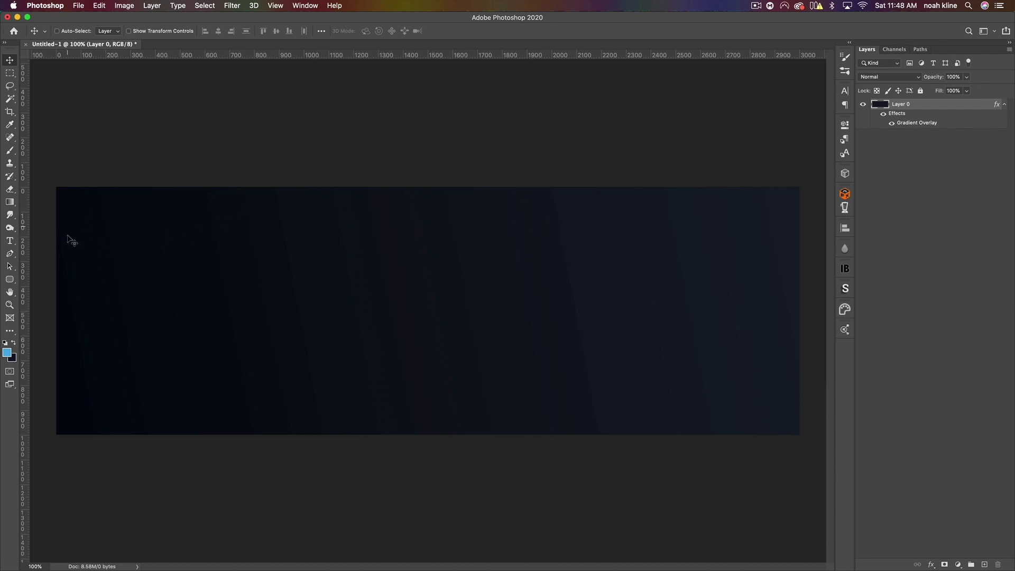
- Place a vertical guide at the canvas's horizontal centre, at 1500 px
left_click(9, 241)
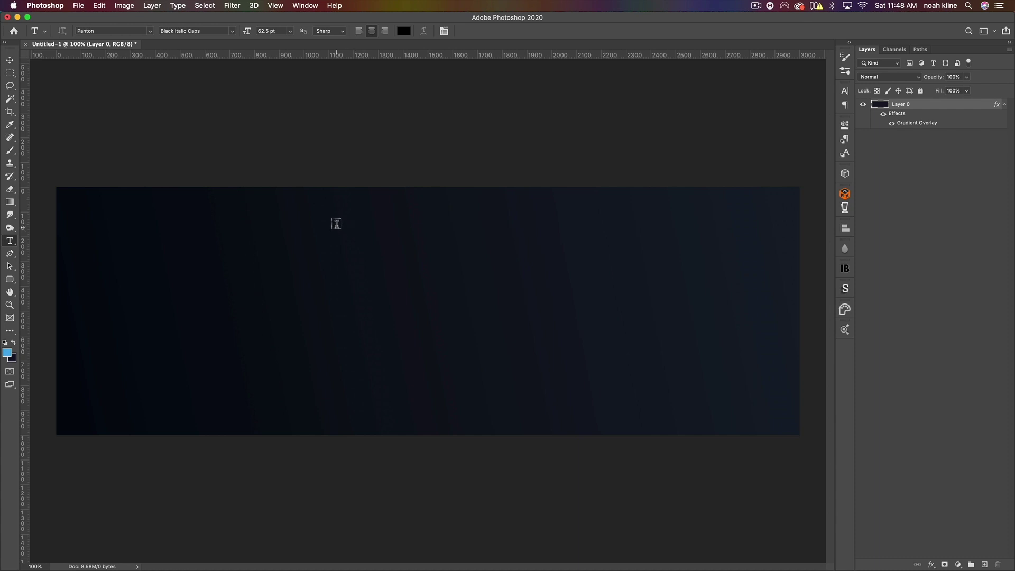
key("super+r")
key("super+r")
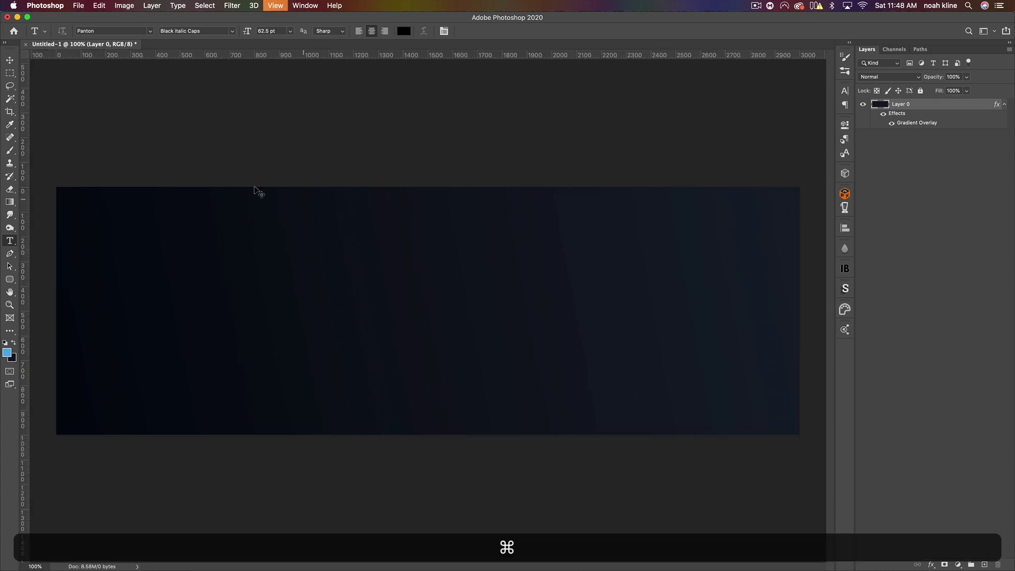
left_click_drag(25, 122, 431, 148)
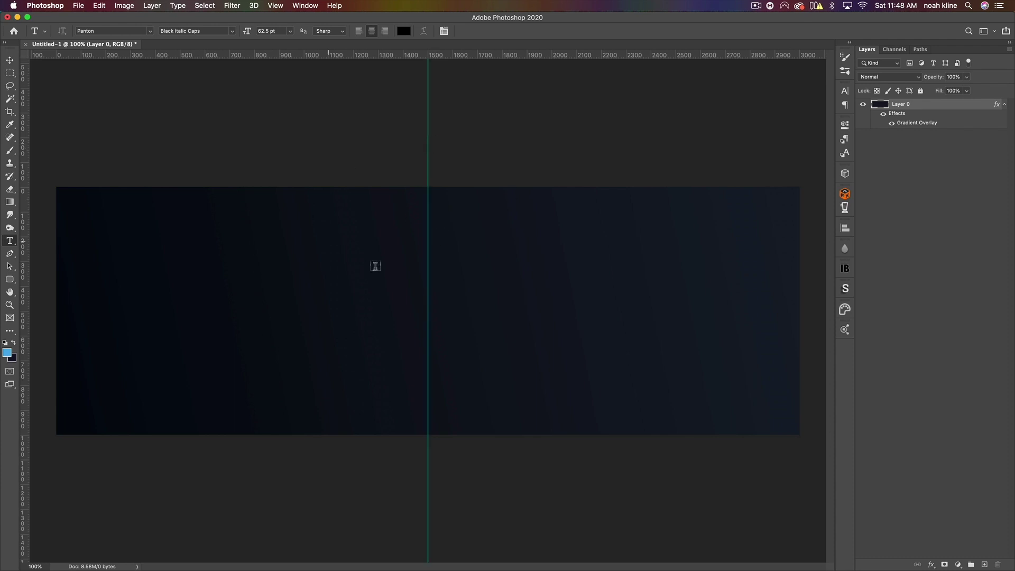
- Add the text "LOGAN" centred on the vertical guide and colour it white
left_click(429, 314)
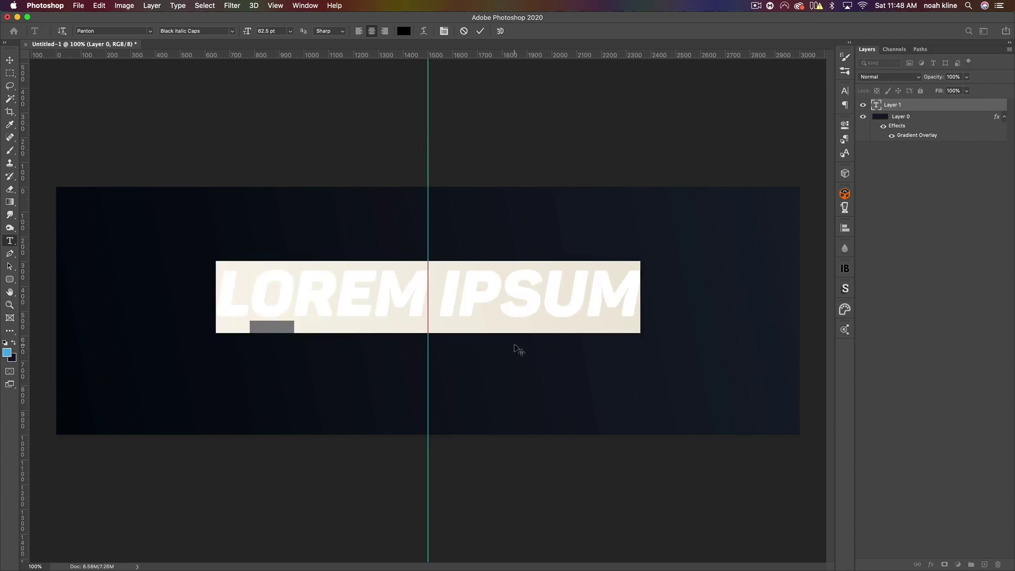
type("LOGAN")
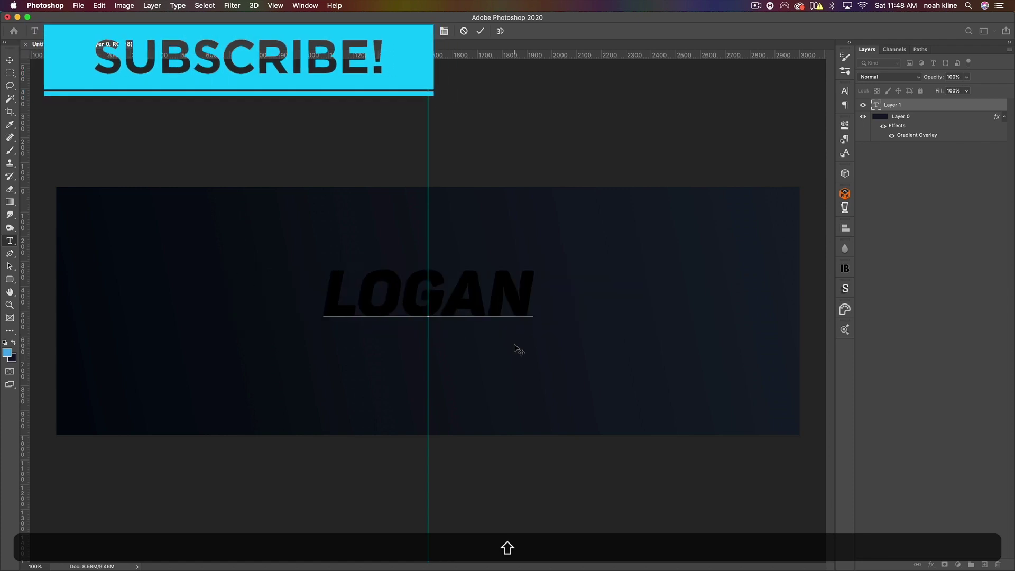
double_click(462, 300)
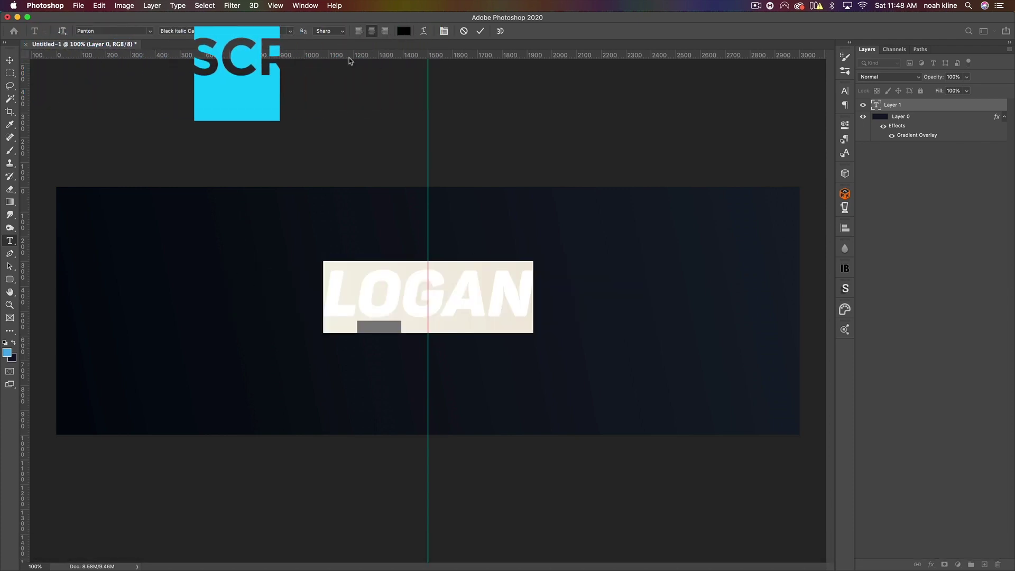
left_click(404, 31)
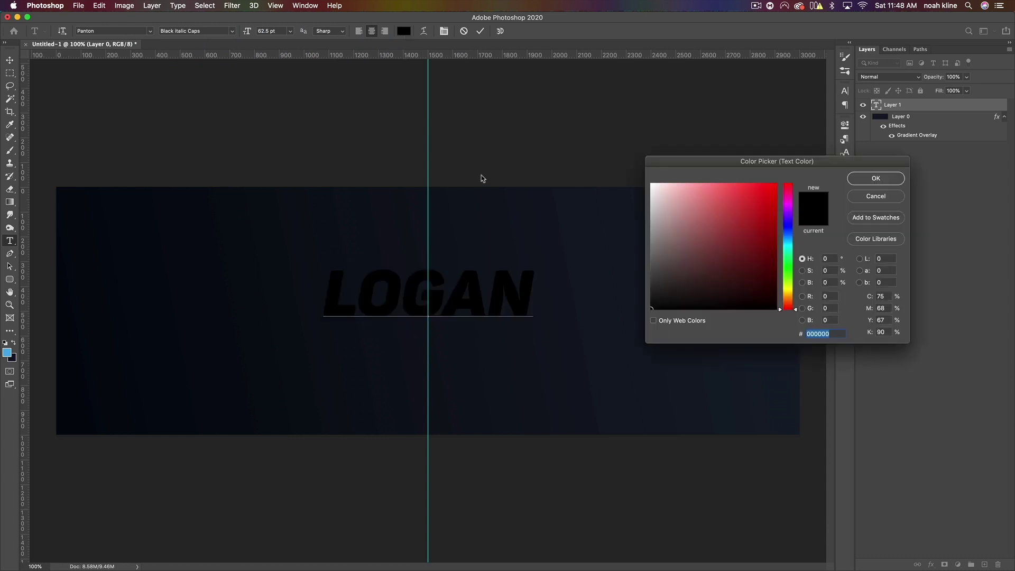
left_click_drag(685, 238, 594, 151)
left_click(877, 179)
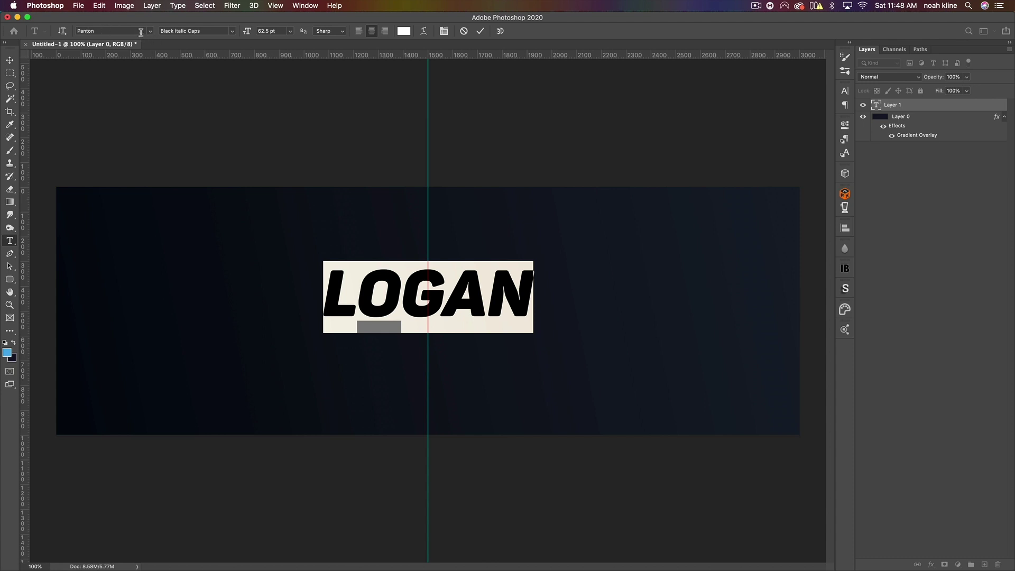
- Choose the Black Italic Caps style of the Panton font for the LOGAN text
left_click(229, 30)
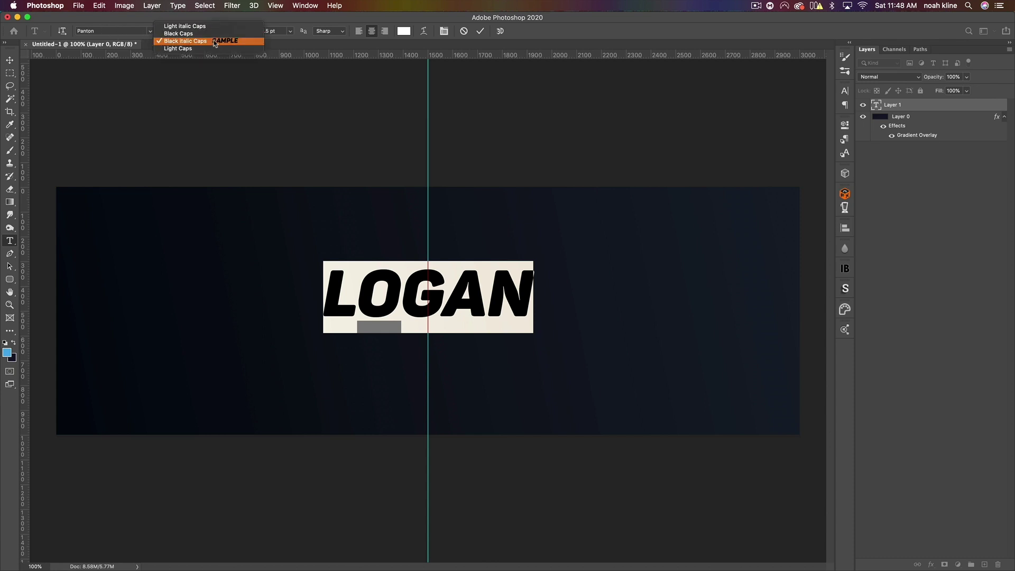
left_click(215, 41)
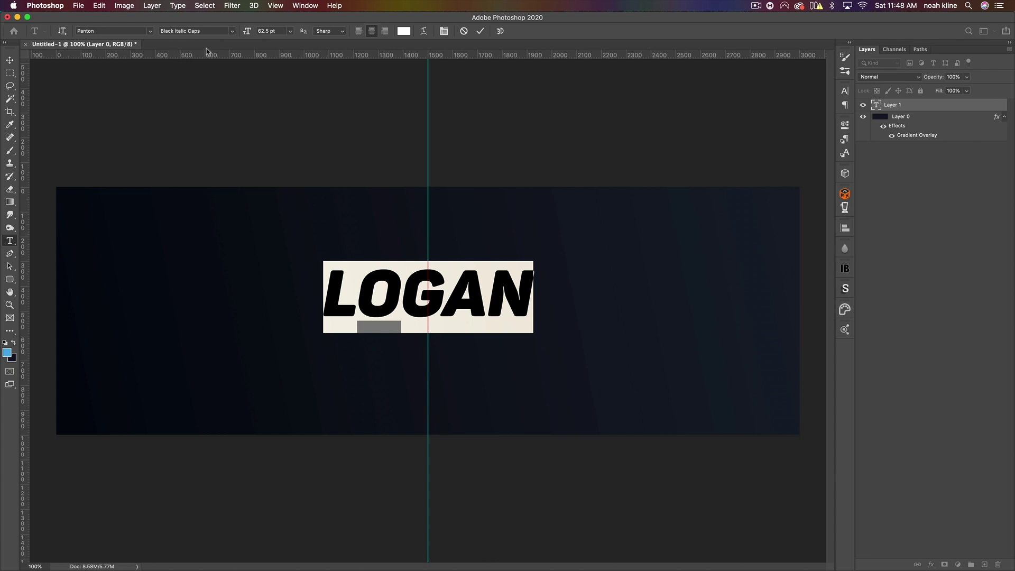
left_click(267, 30)
- Move the LOGAN text straight down 70 px to the vertical centre of the canvas
left_click(9, 60)
left_click_drag(480, 288, 466, 302)
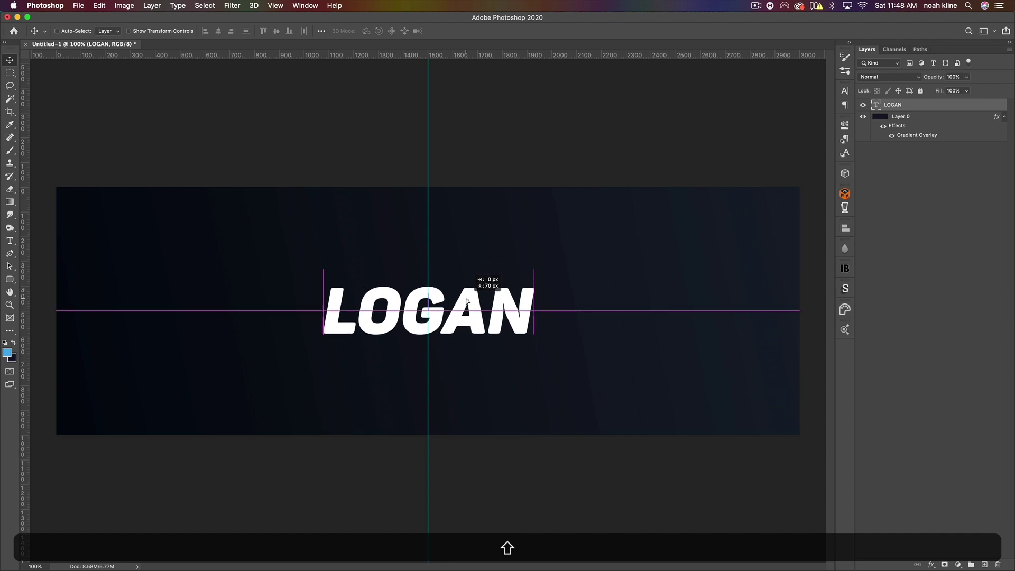
left_click_drag(467, 301, 466, 301)
- Scale the LOGAN text down about its centre to about 670 px wide, keeping its proportions
key("super+t")
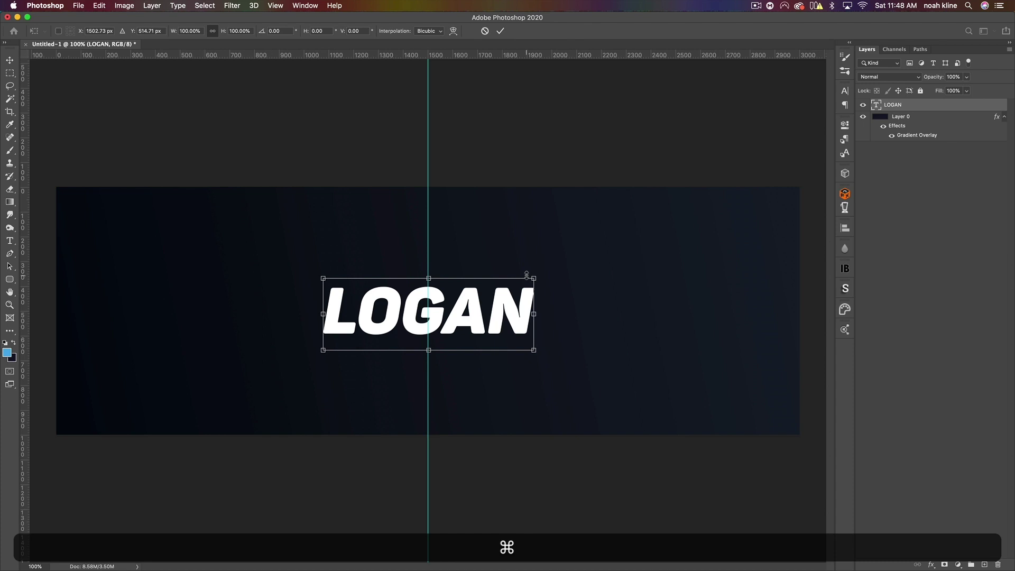
key("alt")
left_click_drag(534, 277, 514, 288)
key("Return")
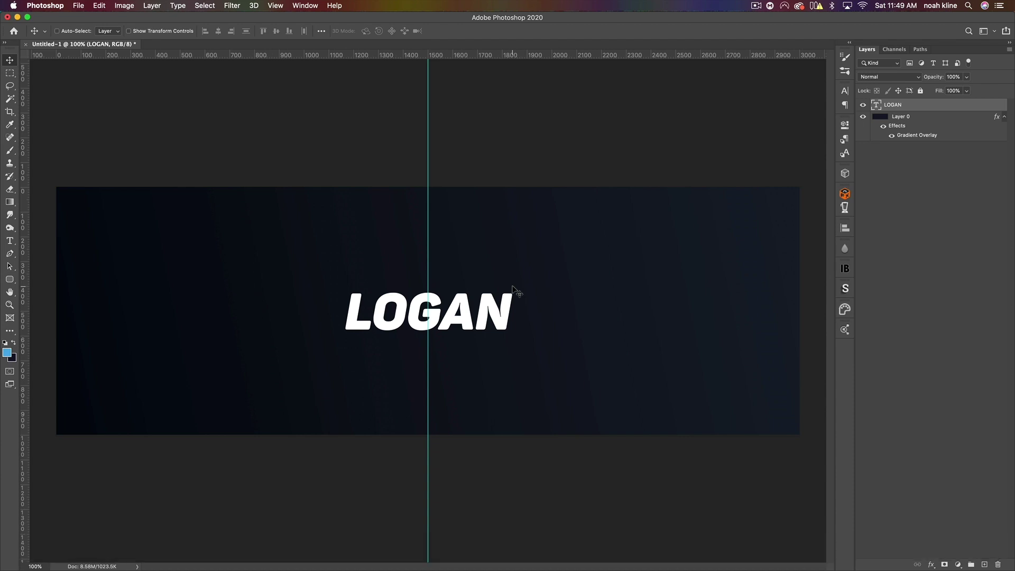
key("super")
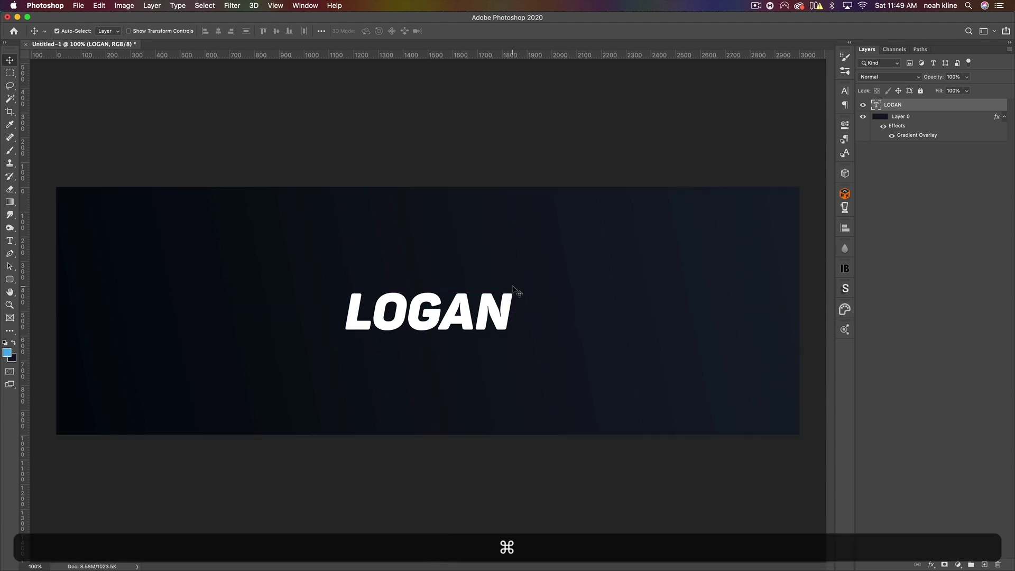
key("super+semicolon")
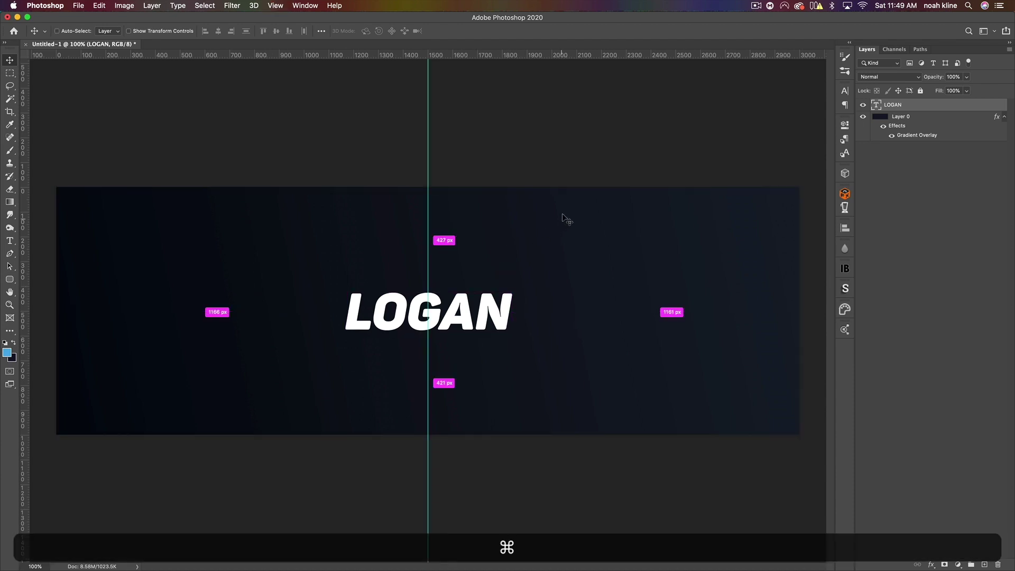
- Draw a rounded rectangle of about 1320 x 348 px with a 500 px radius, centred on the guide behind the LOGAN text
left_click(927, 118)
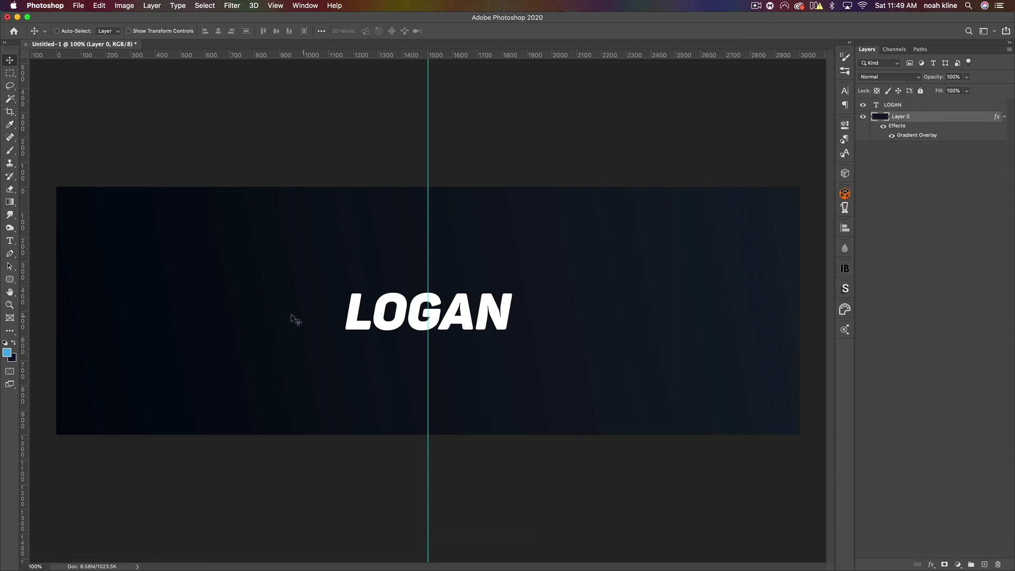
left_click(9, 279)
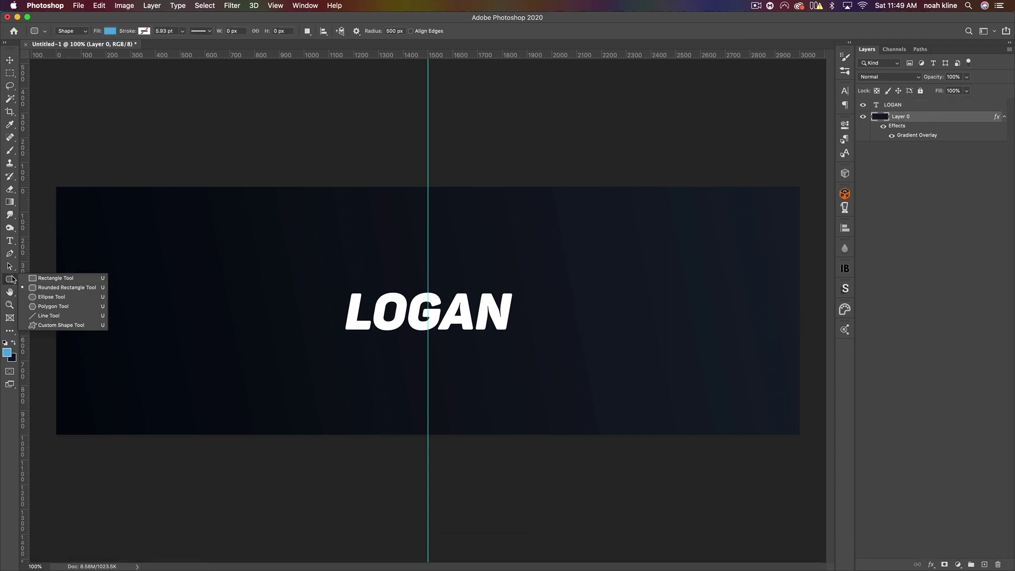
left_click(47, 287)
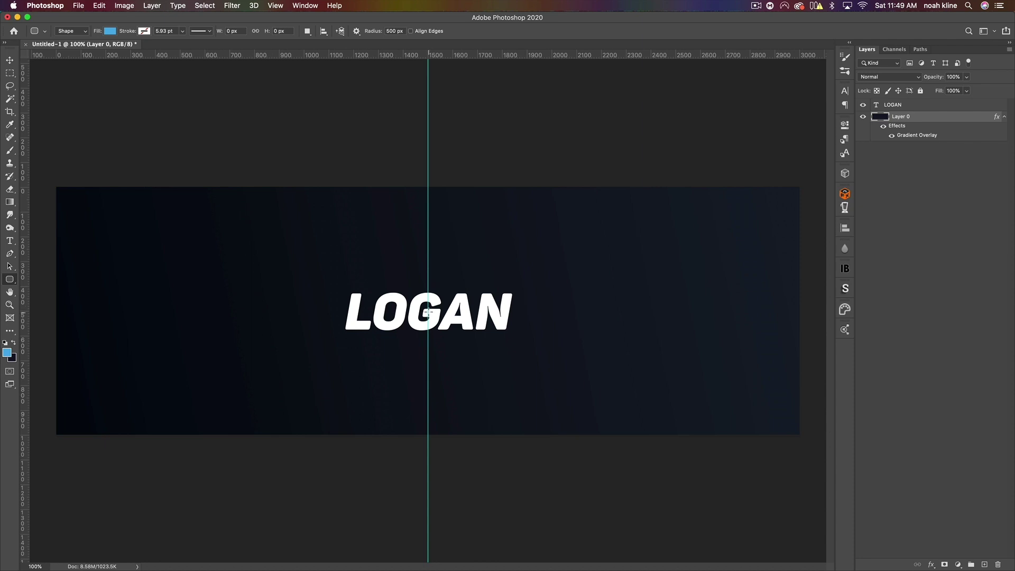
left_click_drag(427, 312, 592, 354)
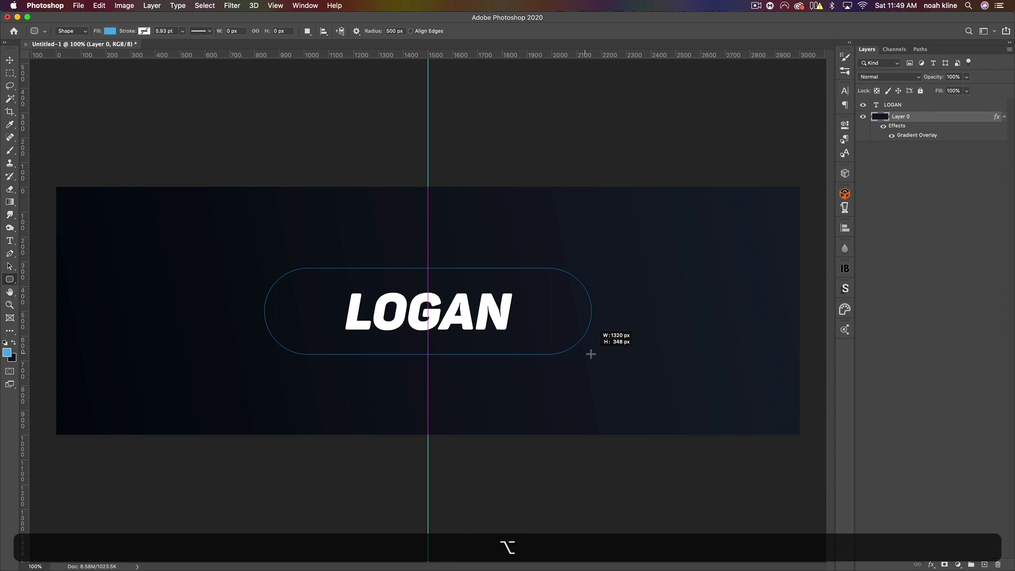
left_click_drag(592, 355, 591, 355)
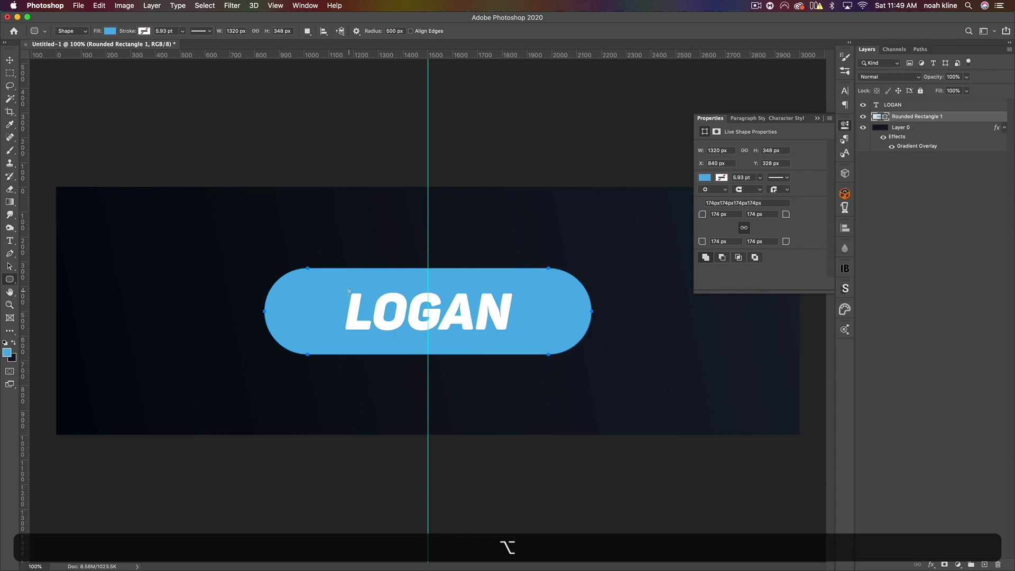
left_click(10, 60)
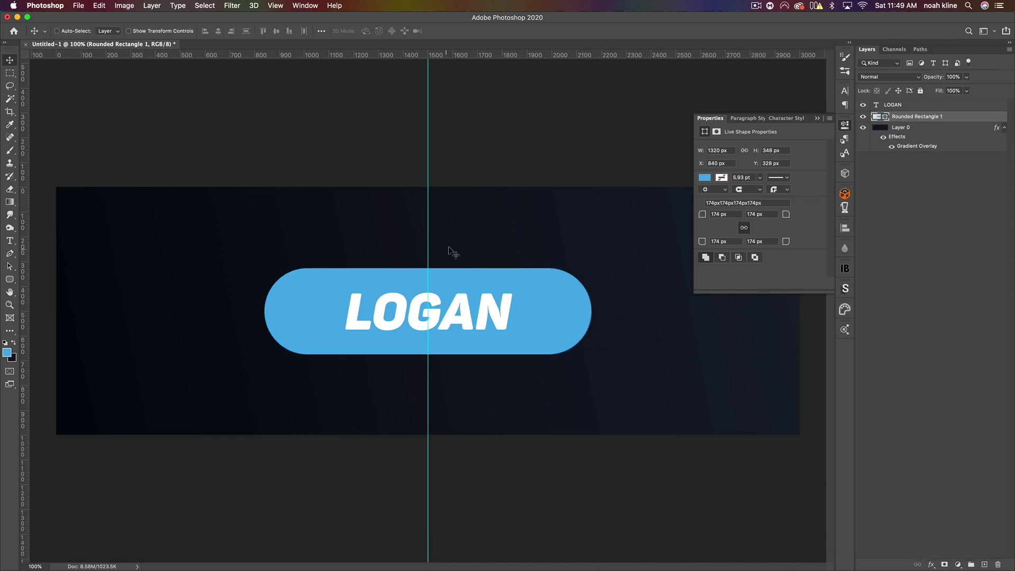
left_click(818, 118)
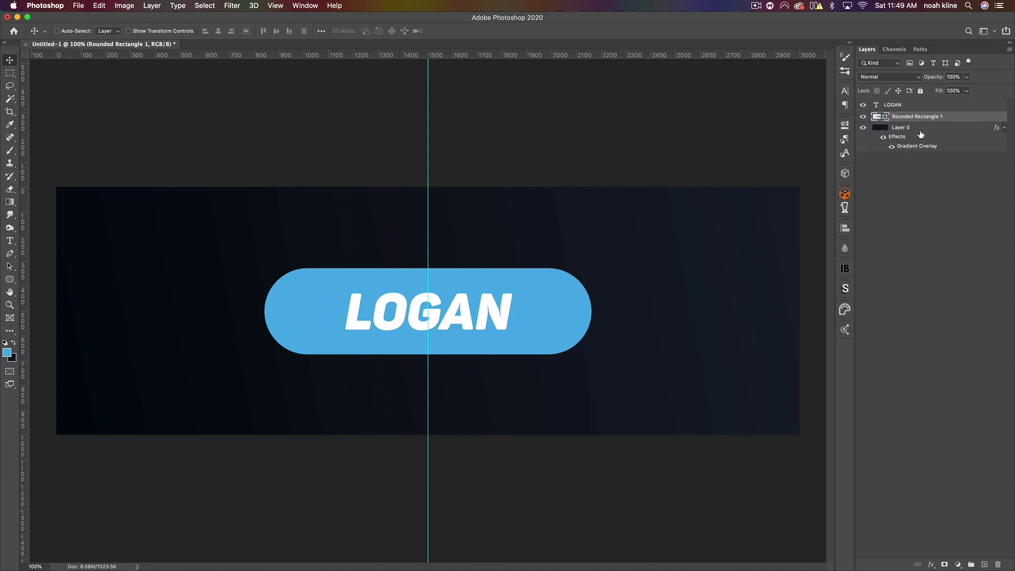
- Apply the dark linear gradient overlay at an 11 degree angle to the rounded rectangle
double_click(956, 118)
left_click(270, 394)
left_click_drag(364, 248, 641, 240)
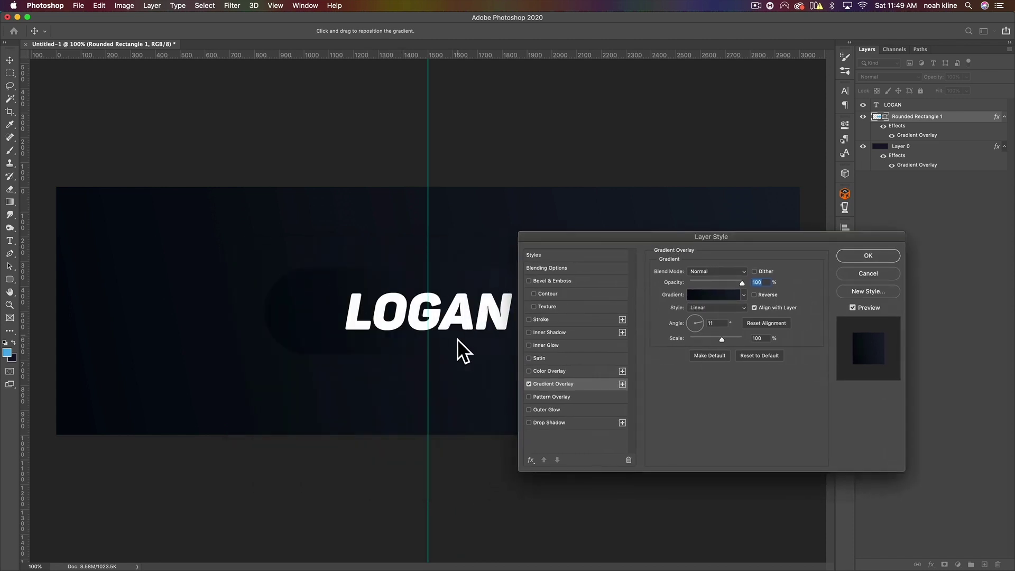
left_click(868, 256)
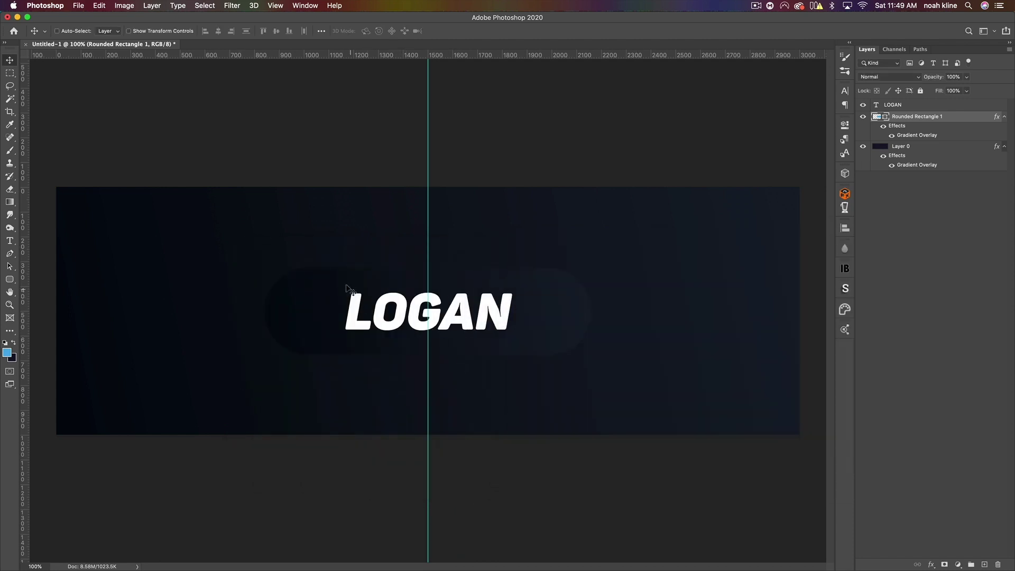
- Duplicate the rounded rectangle and enlarge the one behind to about 109% around its centre
key("super+j")
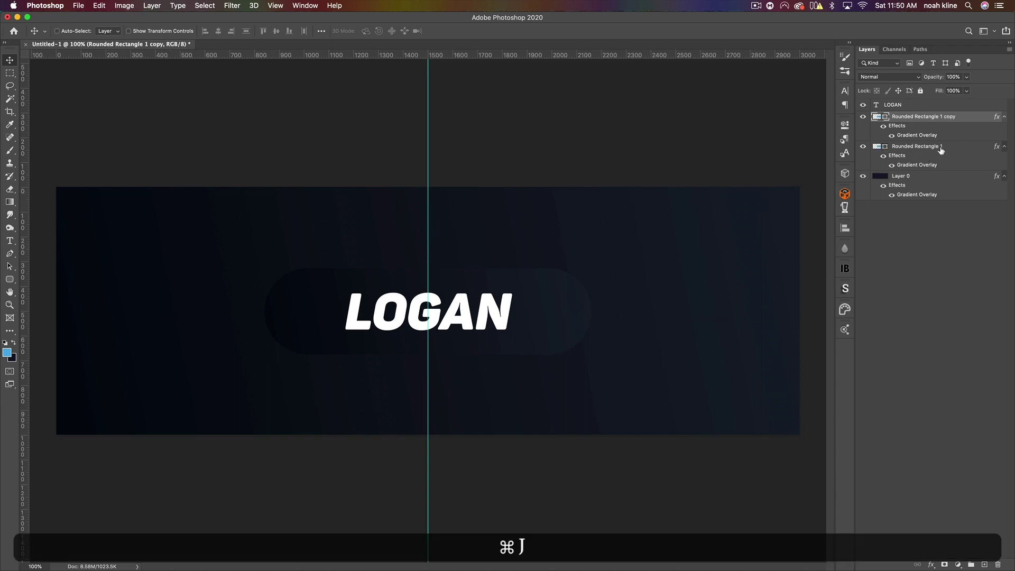
left_click(968, 150)
key("super")
key("super+t")
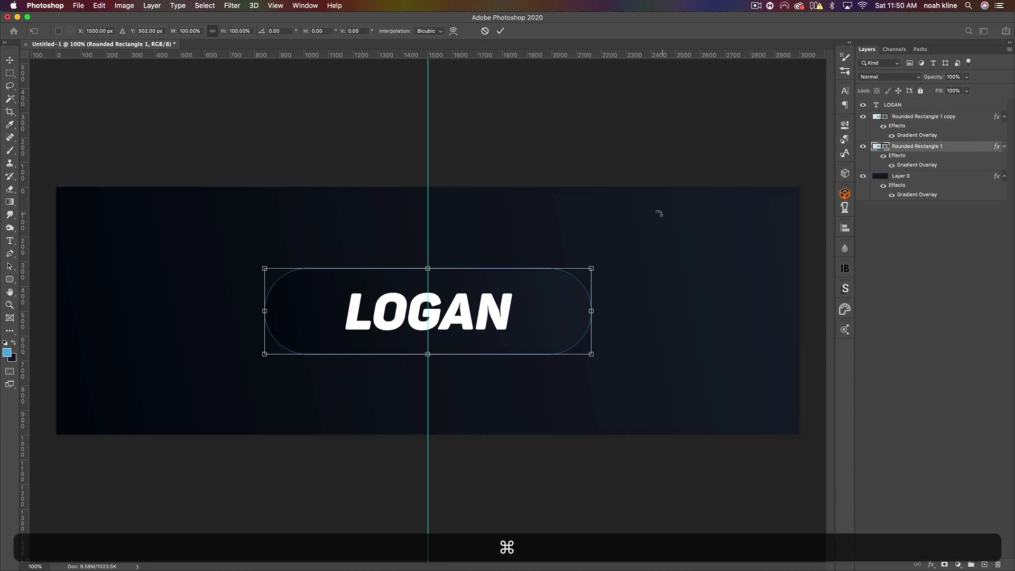
key("alt")
left_click_drag(589, 264, 606, 260)
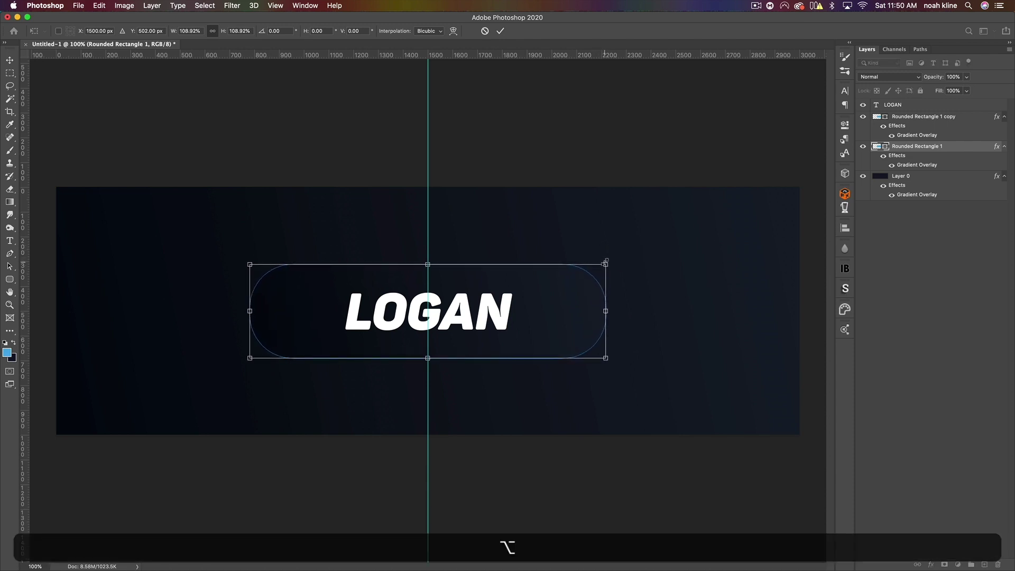
key("Return")
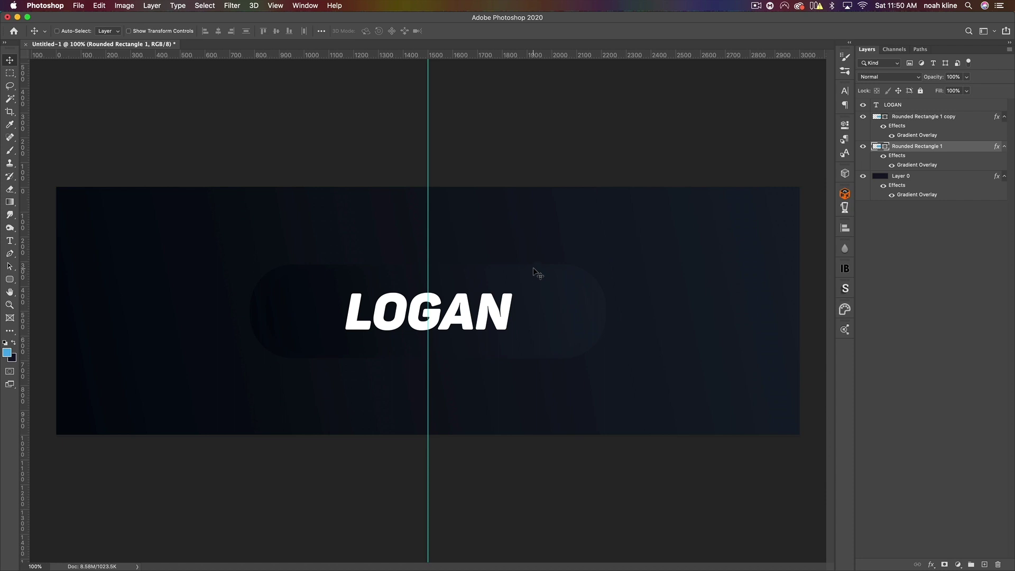
- Set the gradient overlay angle of the larger rounded rectangle to 180 degrees
double_click(965, 147)
left_click(571, 385)
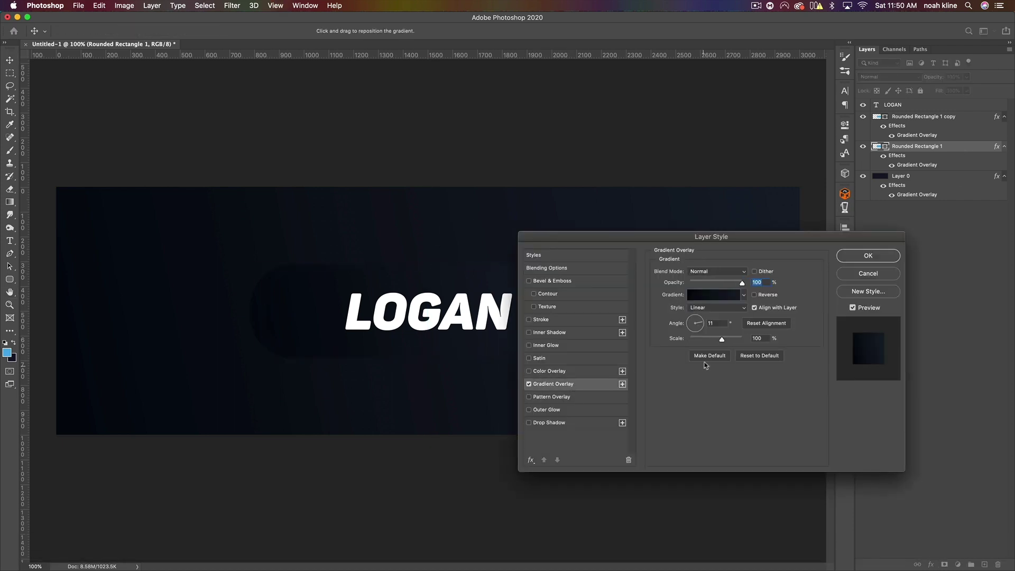
left_click_drag(703, 327, 645, 326)
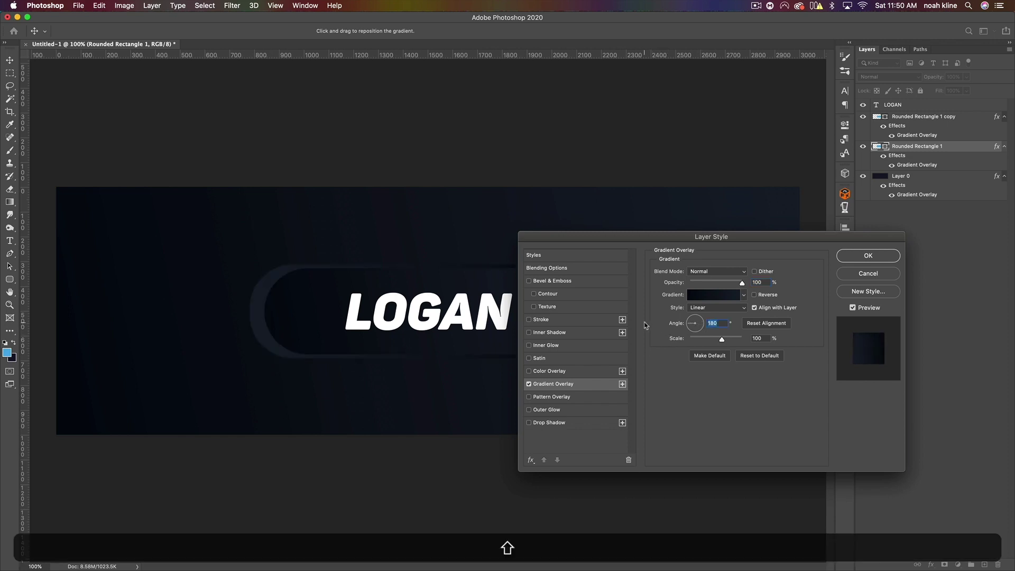
left_click(888, 256)
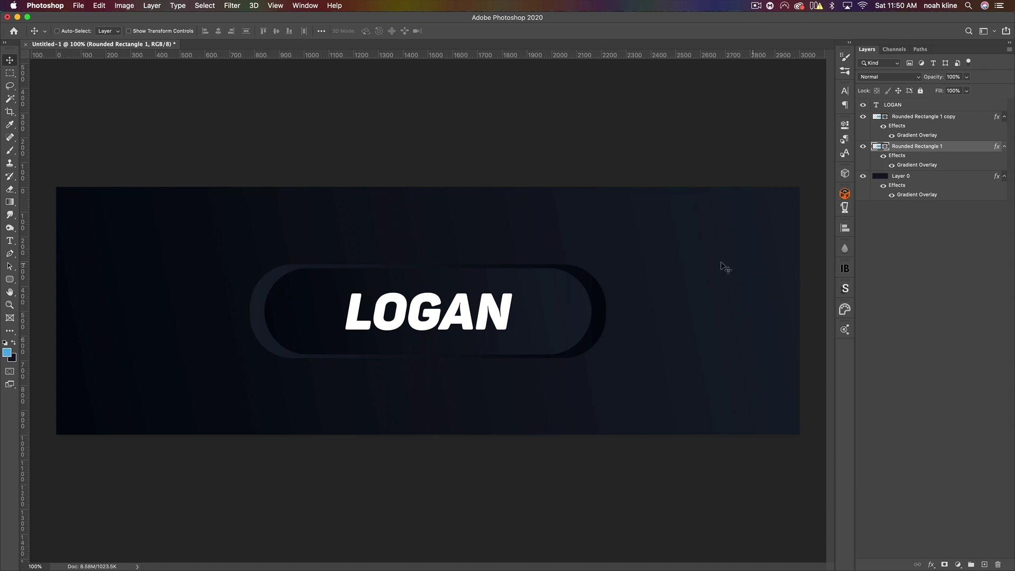
- Resize the larger rounded rectangle around its centre to about 96% width and 108% height for an even border
key("super+equal")
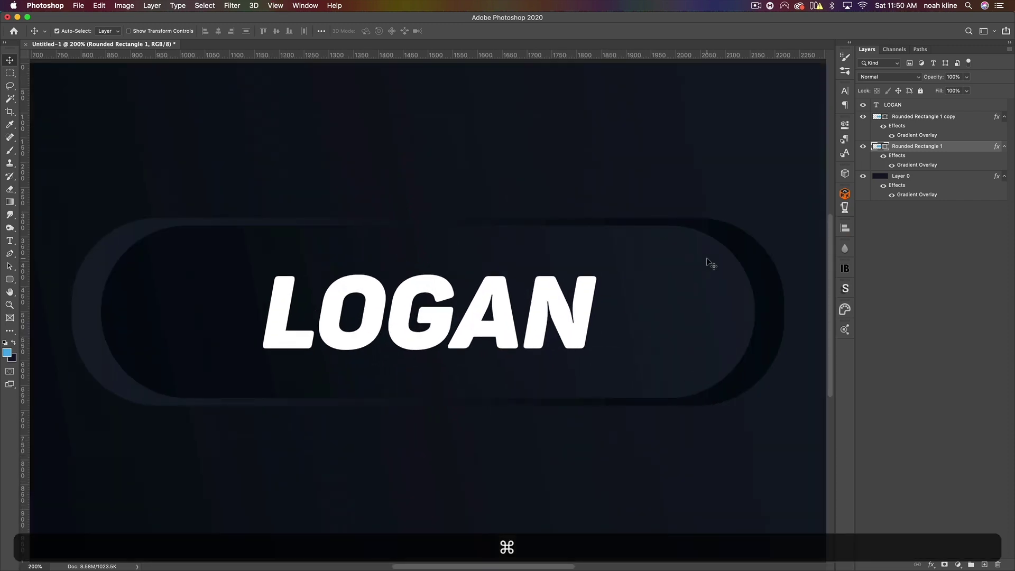
key("super+t")
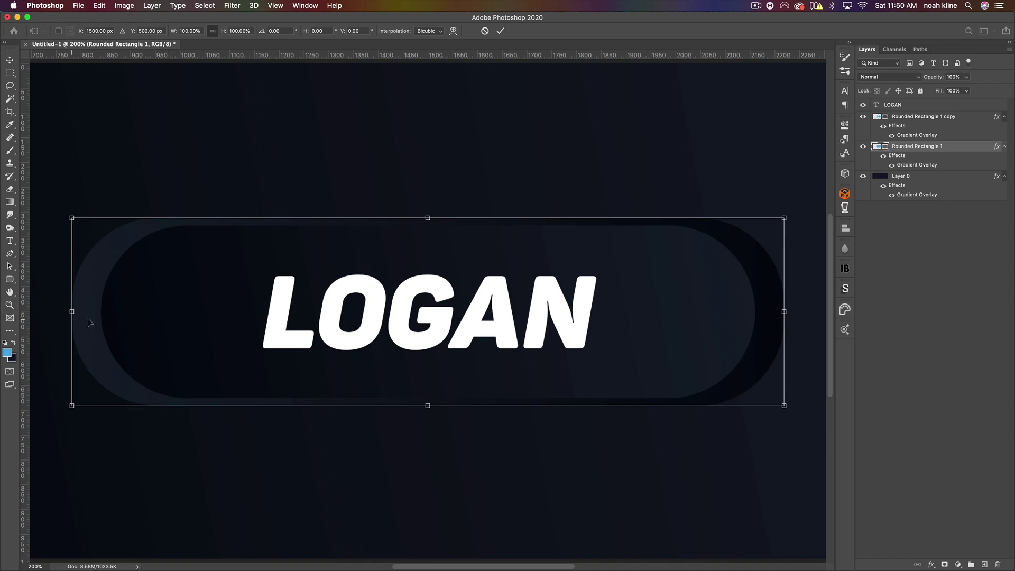
key("alt")
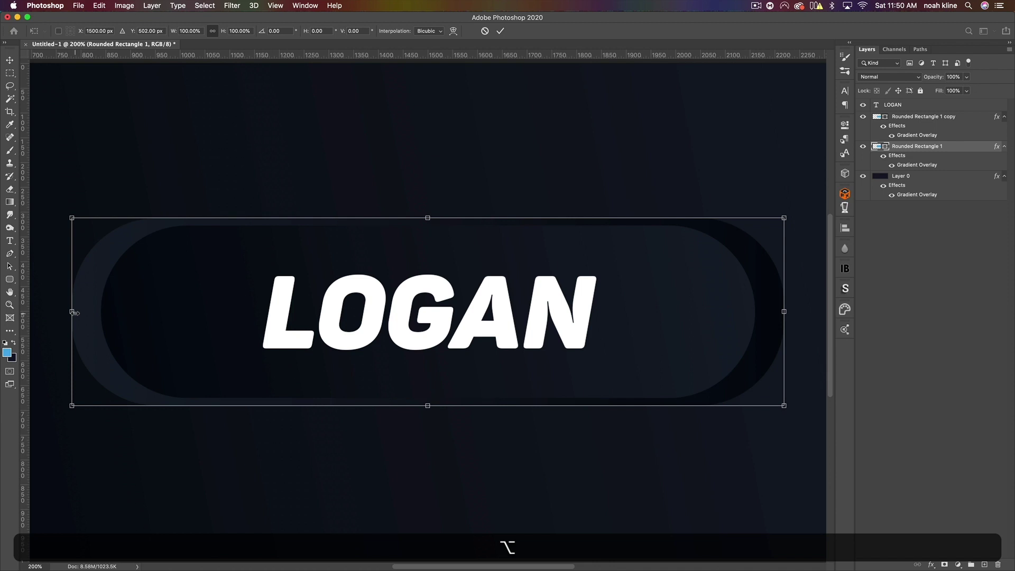
key("shift")
left_click_drag(72, 313, 96, 314)
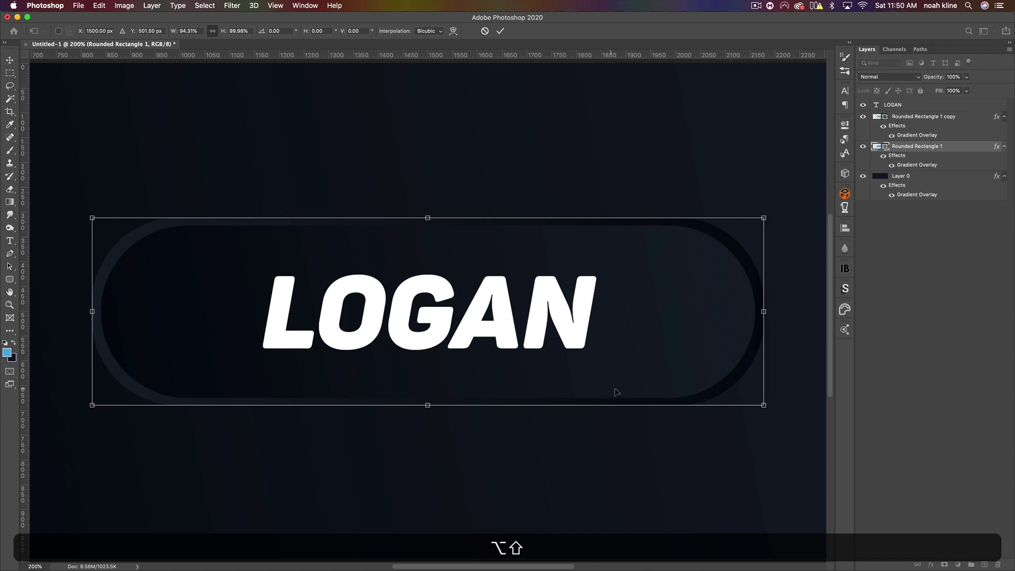
left_click_drag(765, 405, 767, 411)
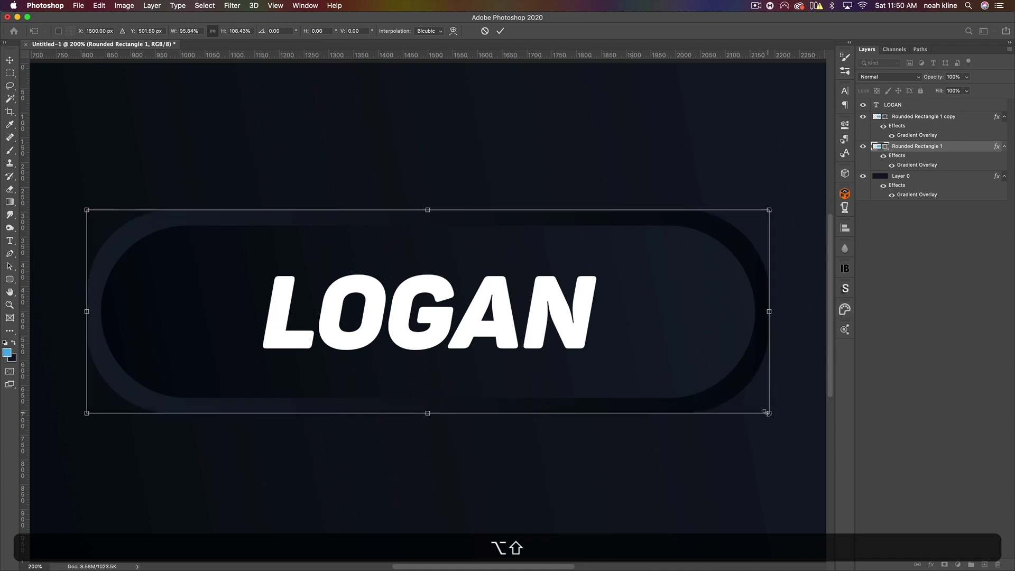
key("Return")
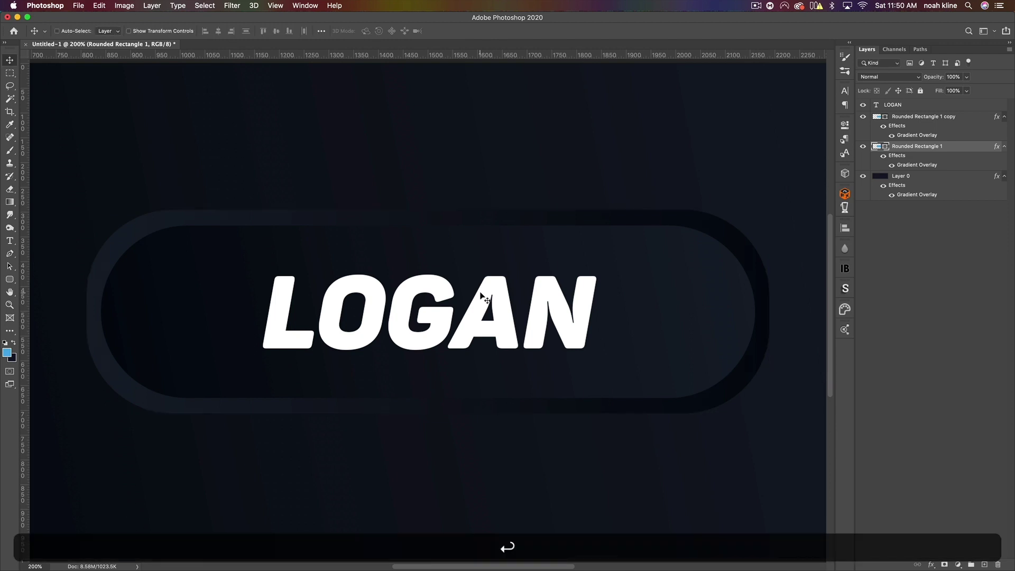
- Duplicate the larger rounded rectangle and rename the three shape layers, front to back, as Dark, Dark Behind and Blue
key("super+0")
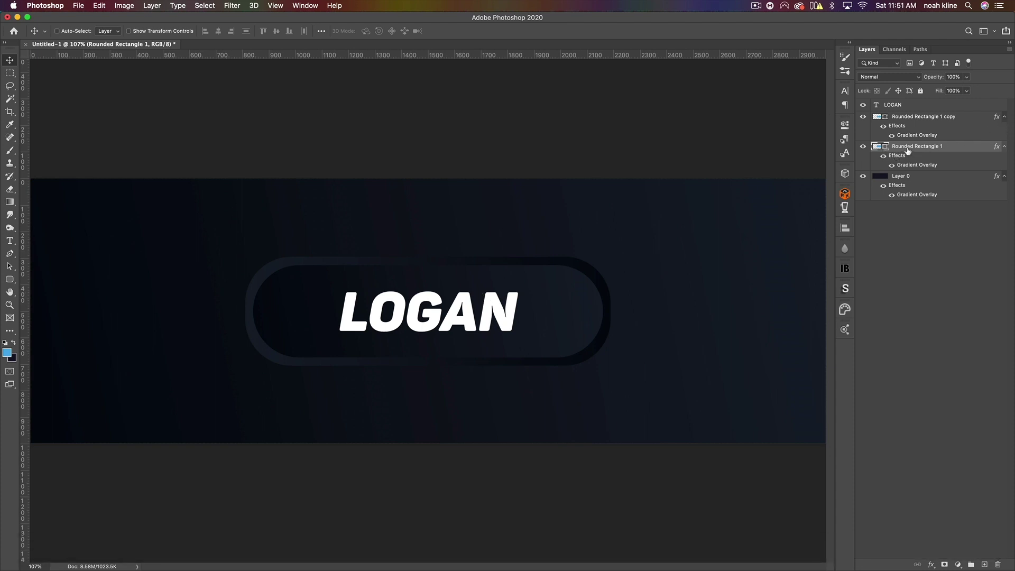
key("ctrl+j")
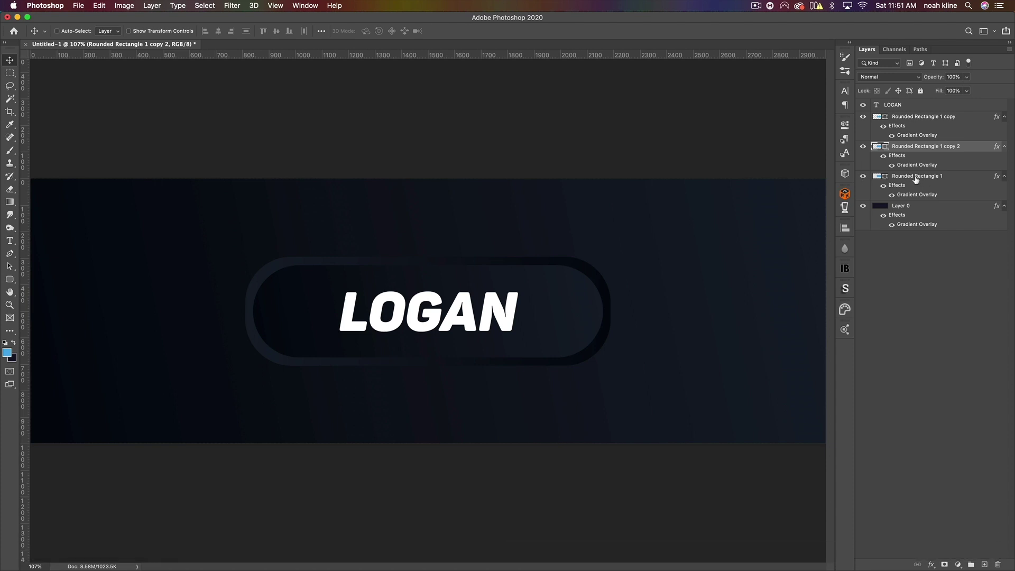
double_click(922, 117)
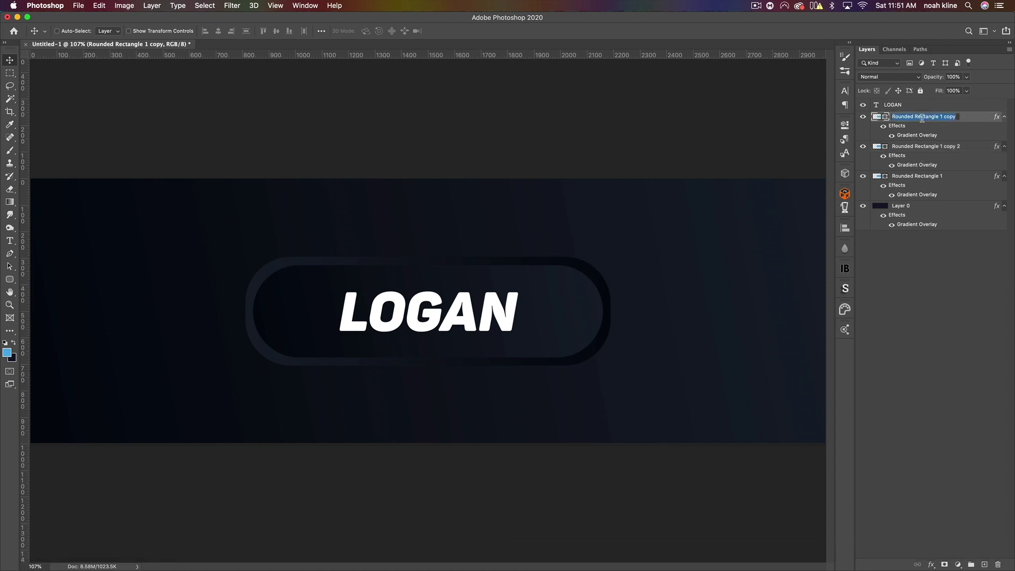
type("Dark")
key("Return")
double_click(943, 146)
type("Dark Behind")
key("Return")
double_click(935, 176)
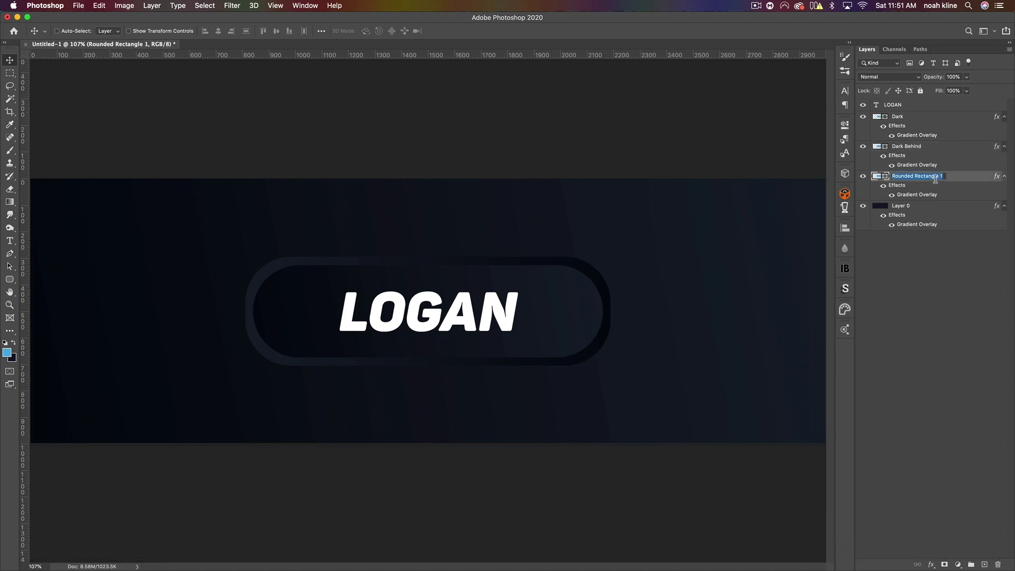
type("Blue")
key("Return")
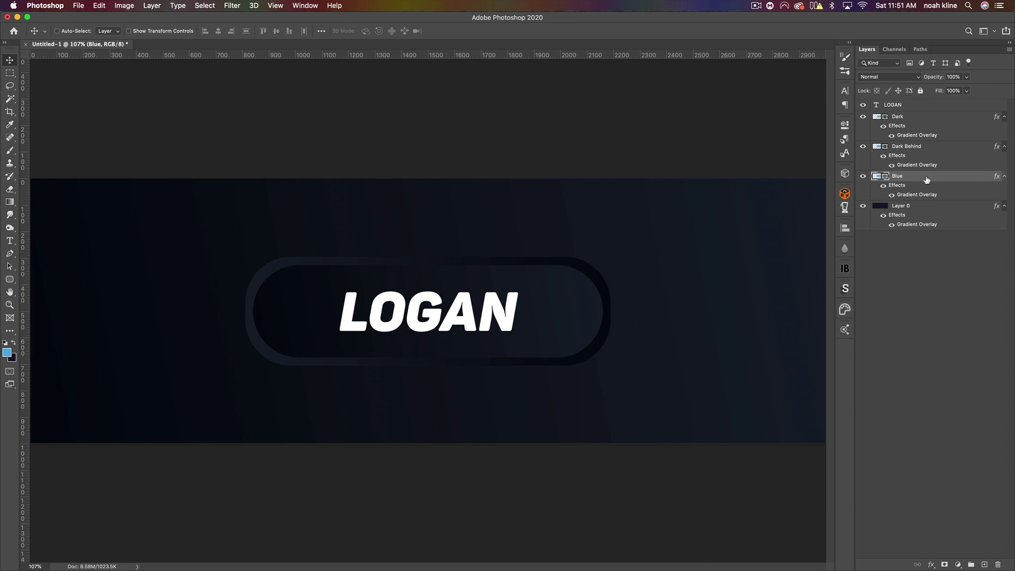
- Move the Blue shape straight down about 30 px so it extends below the Dark Behind shape
key("shift")
left_click_drag(546, 268, 547, 270)
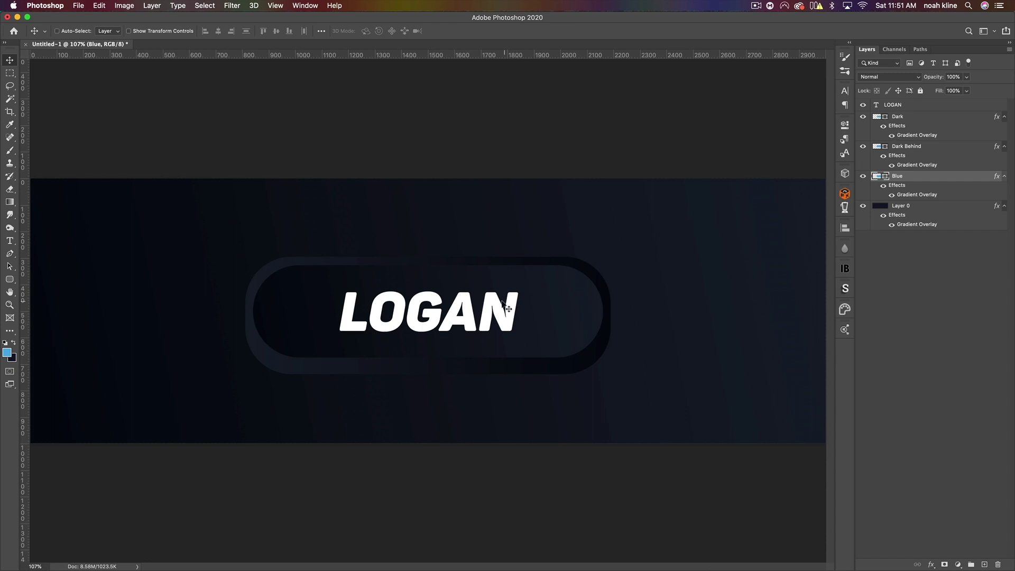
- Set the Blue shape's gradient overlay to the preset running from blue #209cff to mint green #68e0cf
double_click(923, 178)
left_click(555, 388)
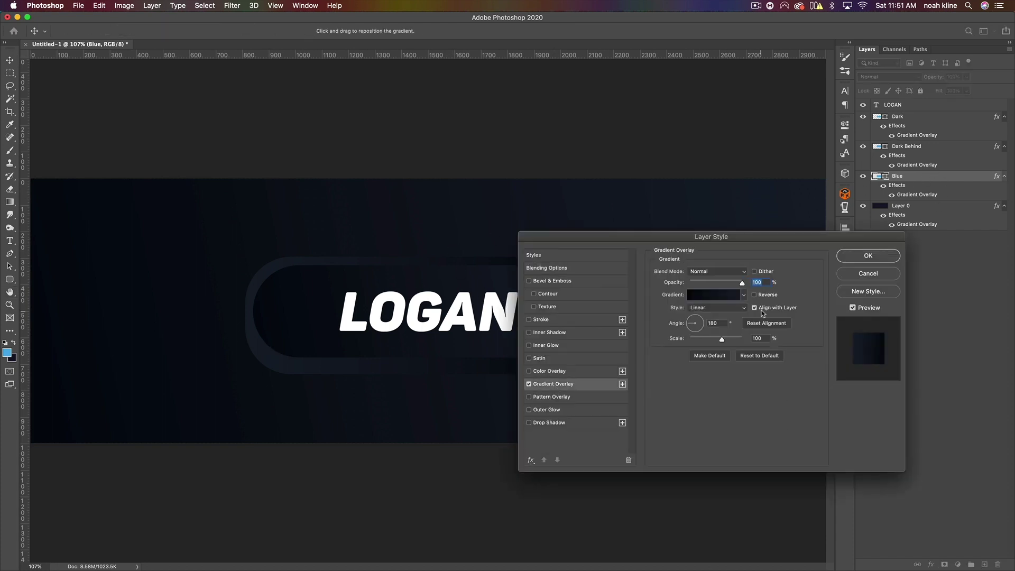
left_click(734, 296)
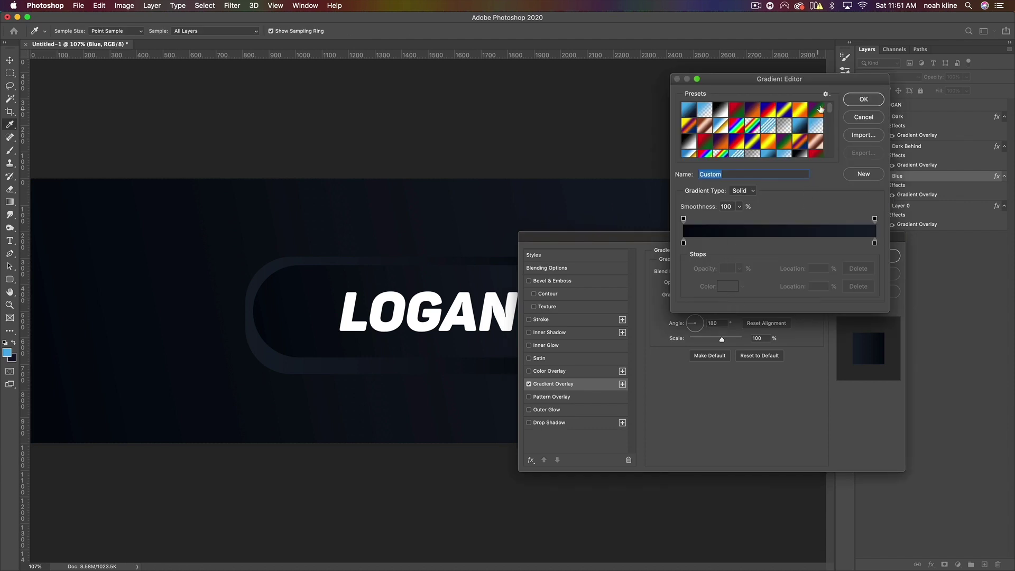
left_click_drag(830, 107, 835, 203)
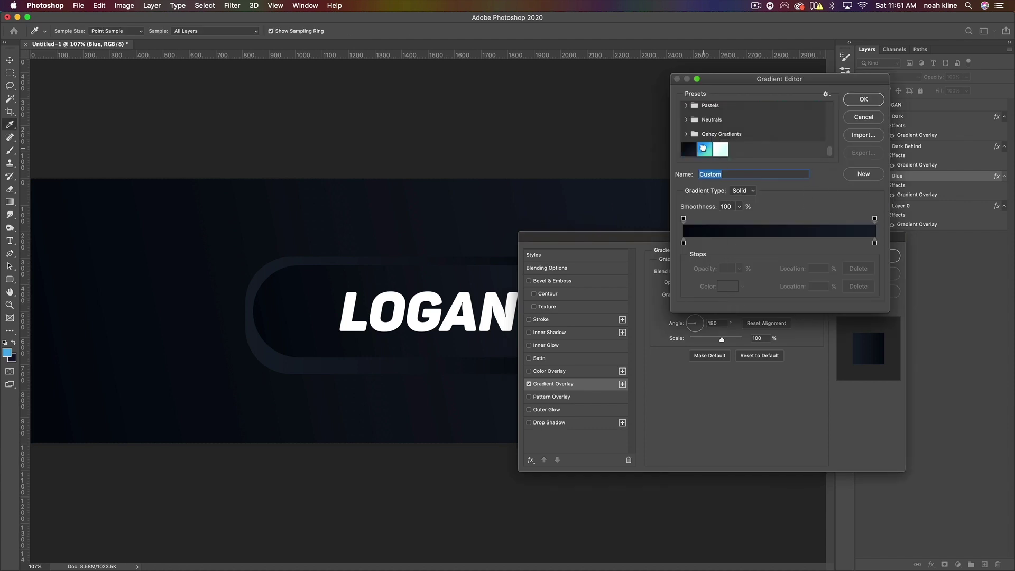
left_click(703, 150)
- Check the colours of the gradient's start and end stops, and apply the gradient overlay to the Blue shape
left_click(684, 243)
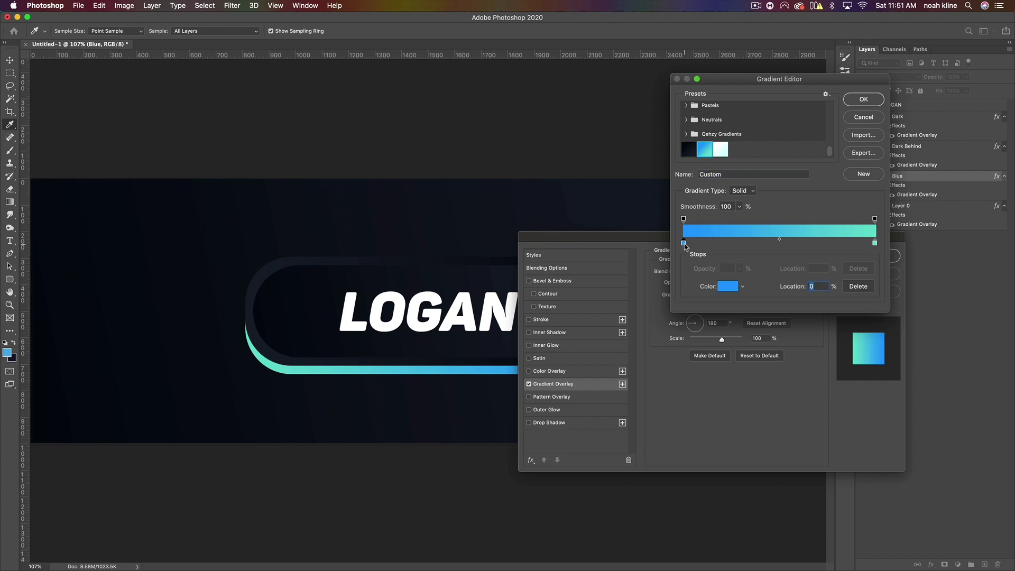
left_click(721, 285)
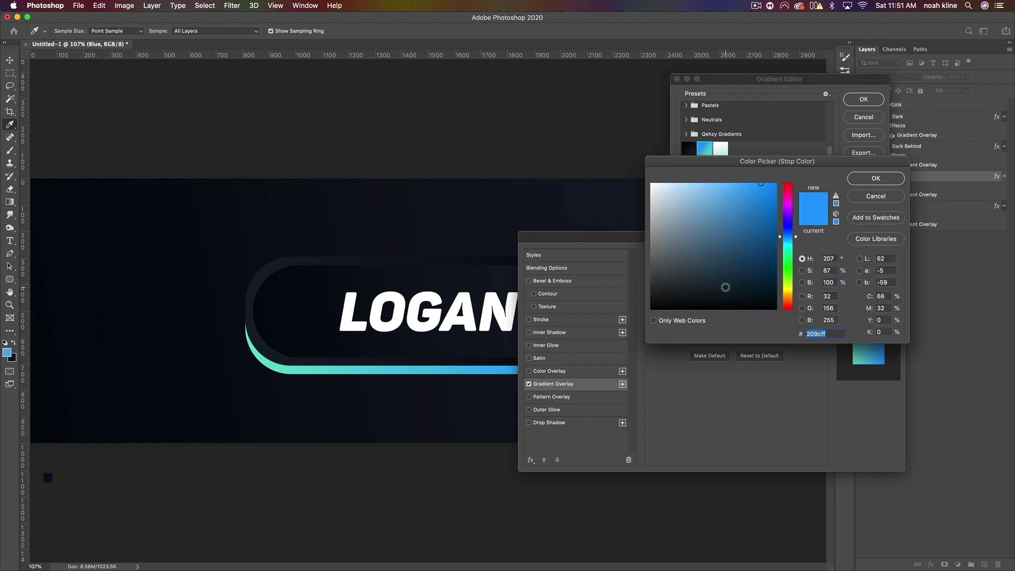
left_click(864, 178)
left_click(876, 244)
left_click(729, 286)
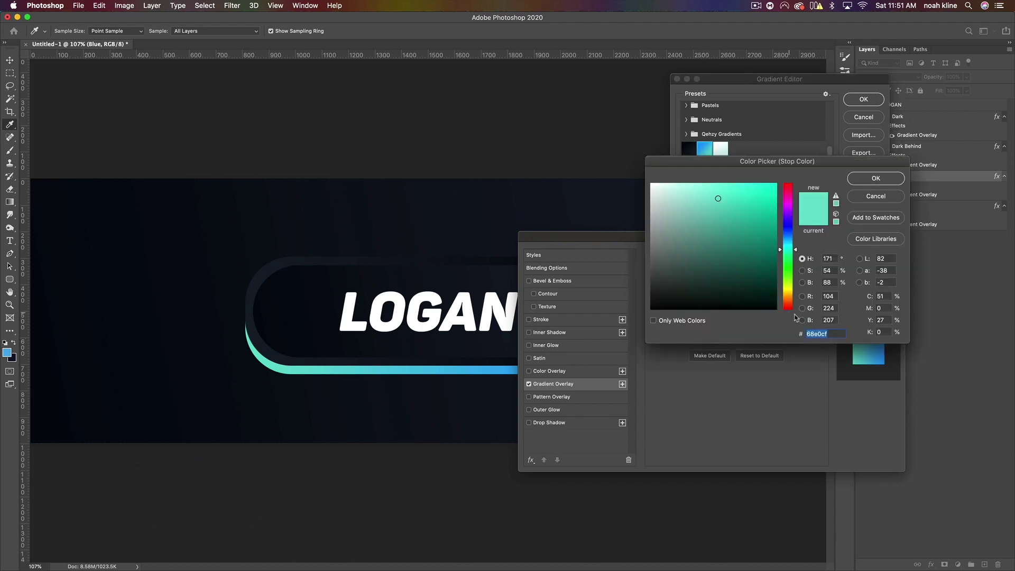
left_click(834, 335)
left_click(867, 179)
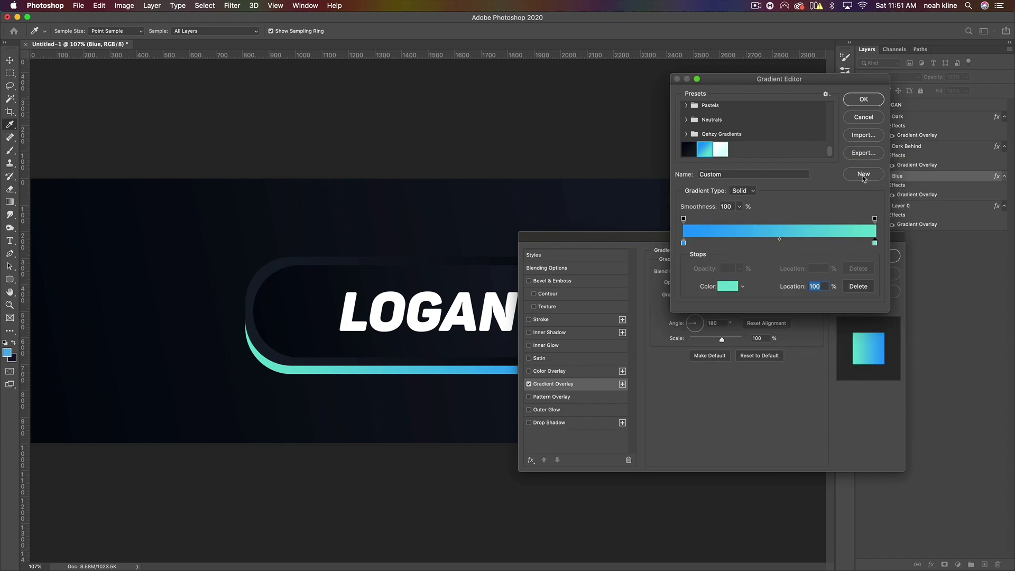
left_click(866, 102)
left_click(703, 295)
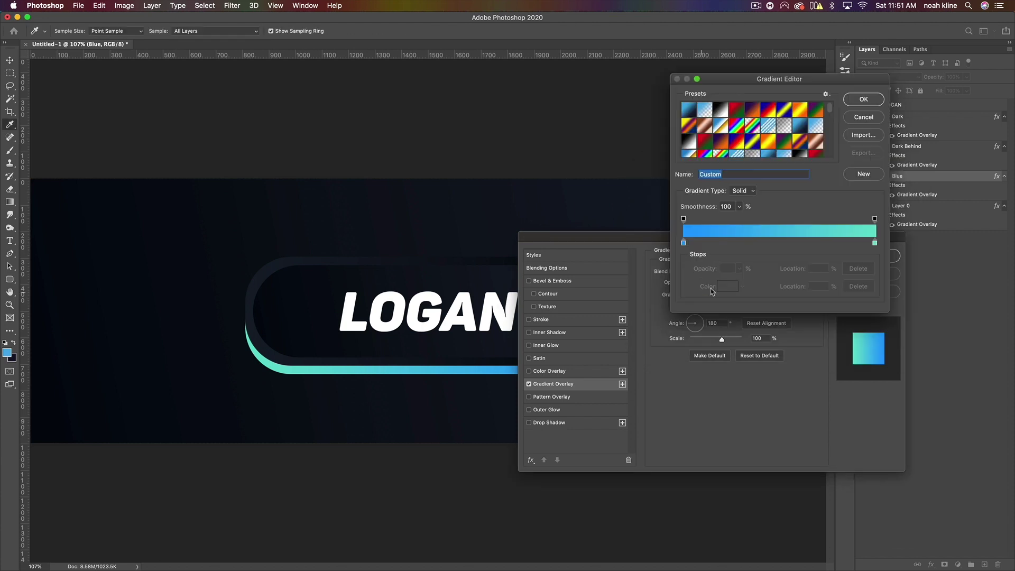
left_click(865, 102)
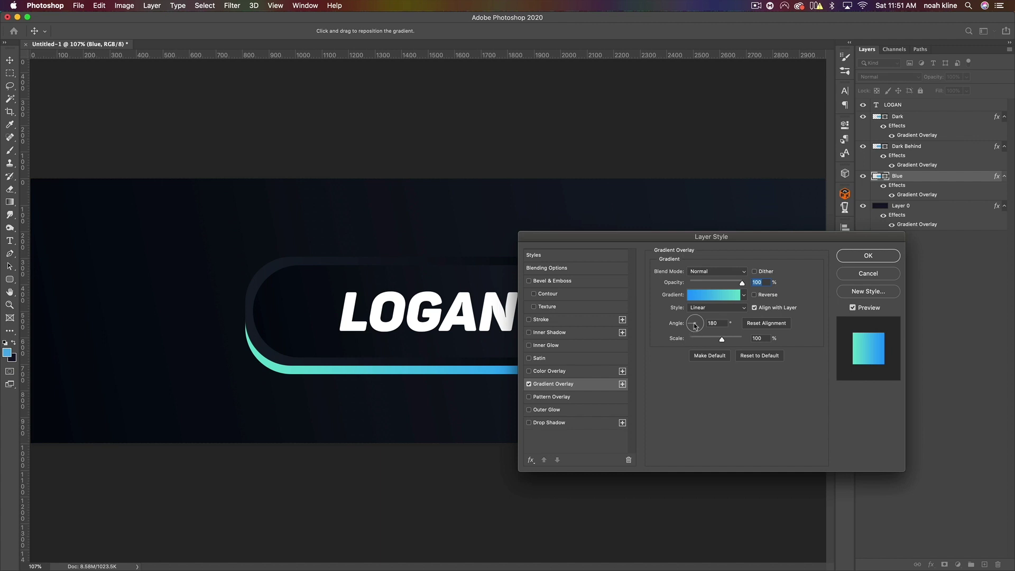
left_click(853, 255)
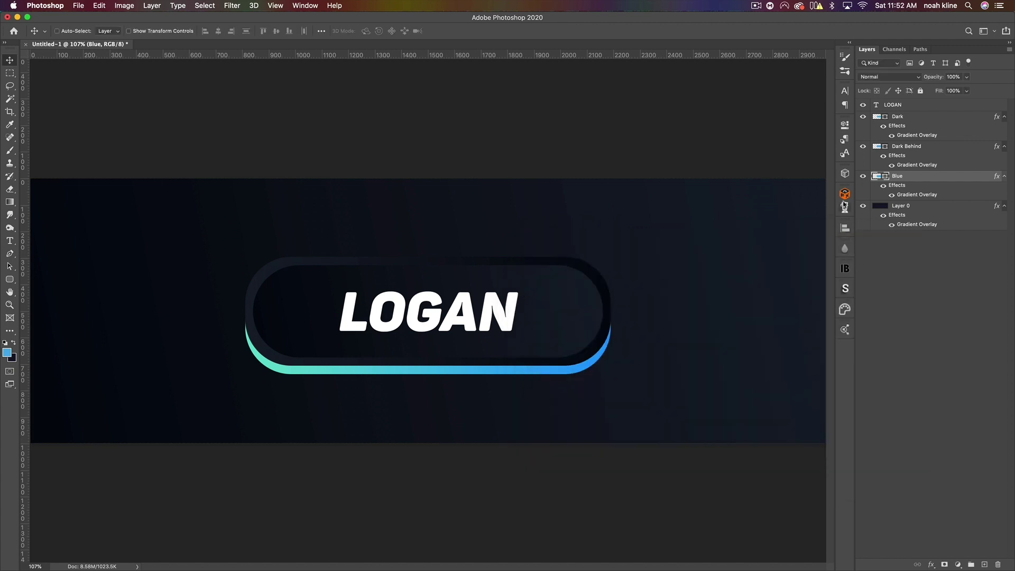
- Duplicate the Blue shape, place the copy directly beneath the original and name the lower layer Blue Behind
key("super+j")
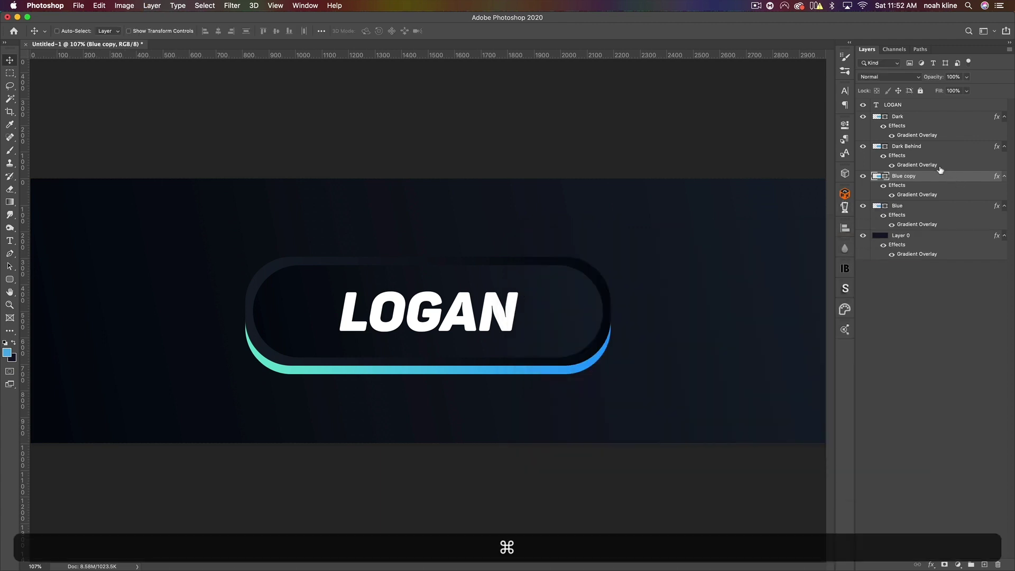
left_click_drag(906, 181, 912, 210)
double_click(914, 205)
double_click(912, 205)
type("Behind")
key("Return")
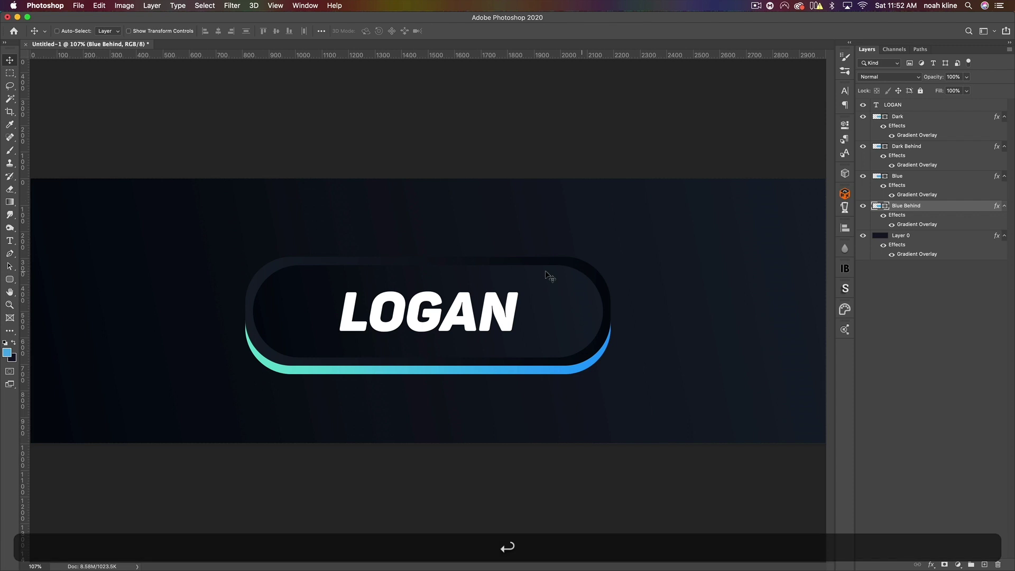
- Move the Blue Behind shape straight down about 20 px and set its gradient overlay angle to 0 degrees
left_click_drag(519, 319, 513, 325)
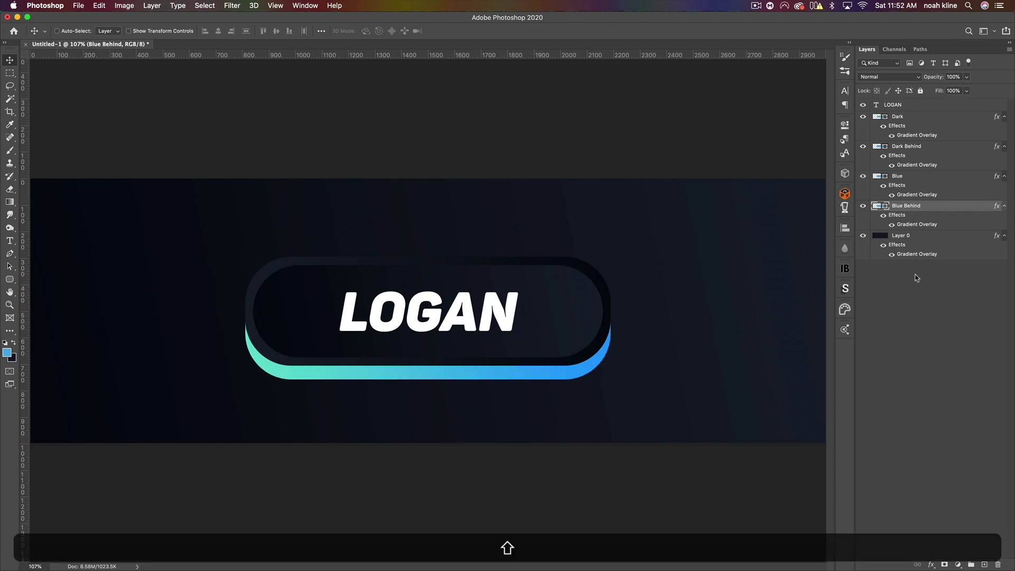
double_click(944, 206)
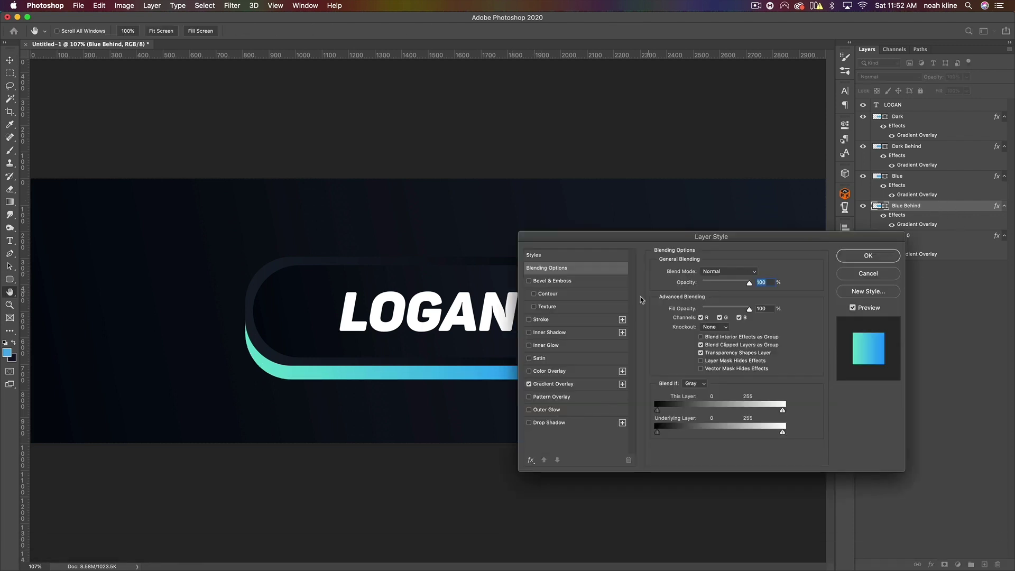
left_click(550, 385)
left_click_drag(693, 323, 732, 328)
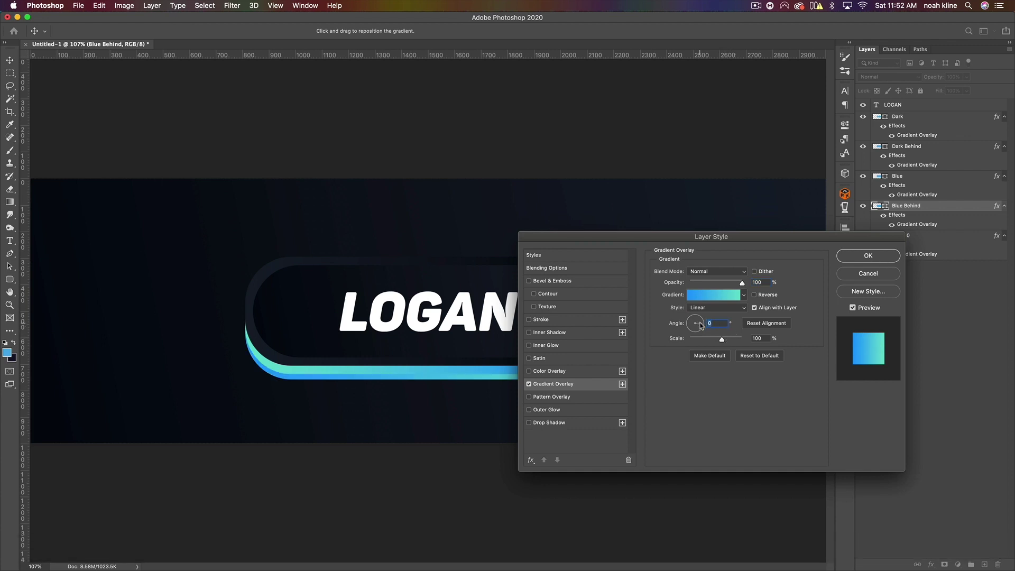
left_click(868, 255)
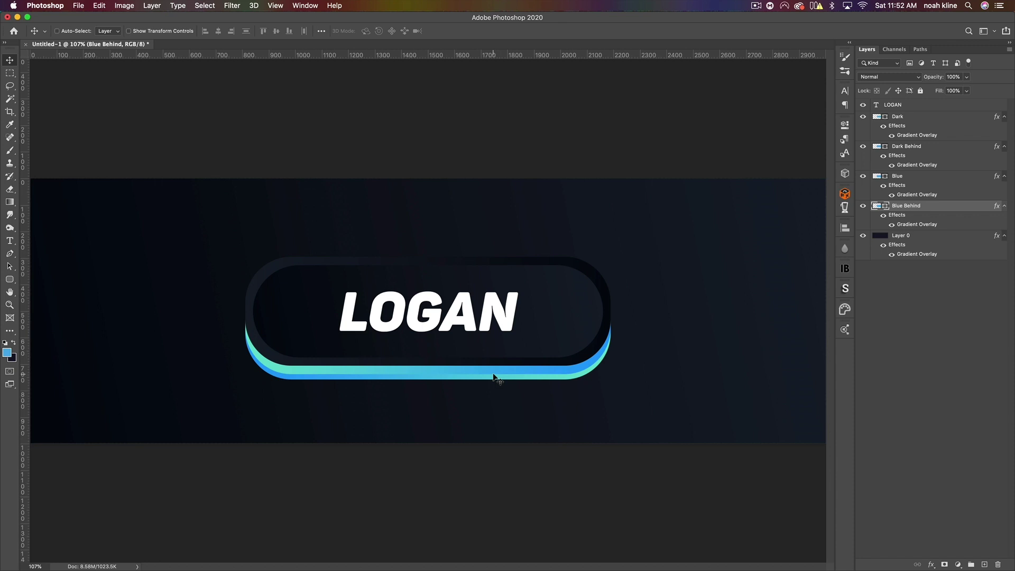
- Nudge the Blue Behind shape up 1 px, and move Blue and Blue Behind together up about 9 px to thin the coloured edge
key("Down")
key("Up")
key("Up")
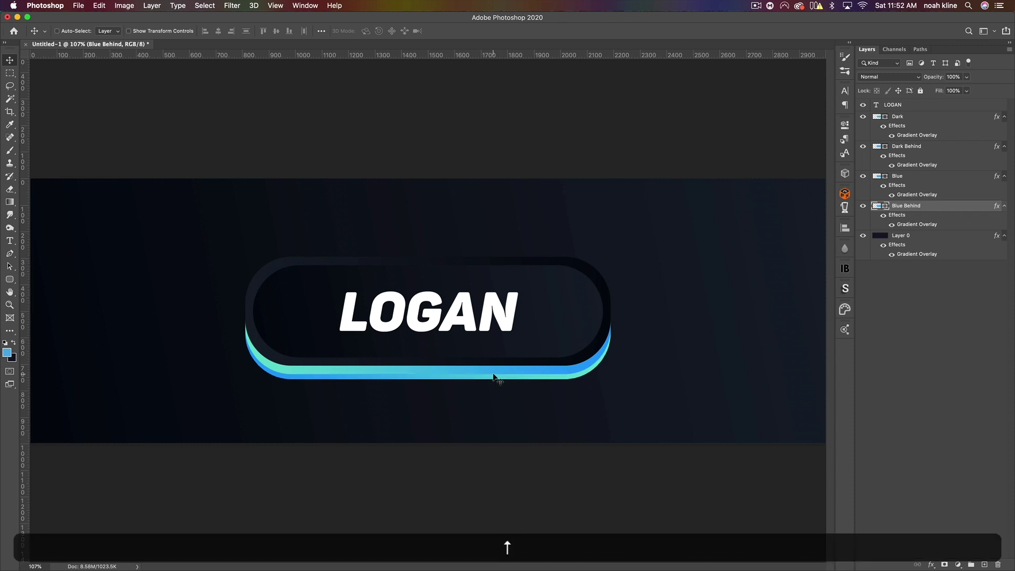
key("shift")
left_click(909, 181, "shift")
key("Up")
key("Up")
key("Up")
key("Up")
key("Up")
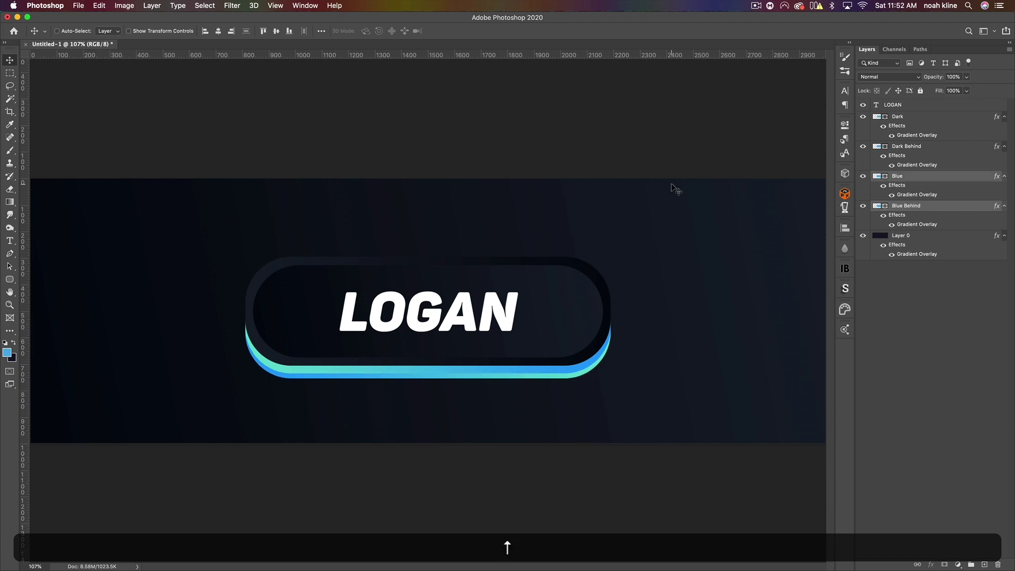
key("Up")
key("Up")
key("Up")
key("Up")
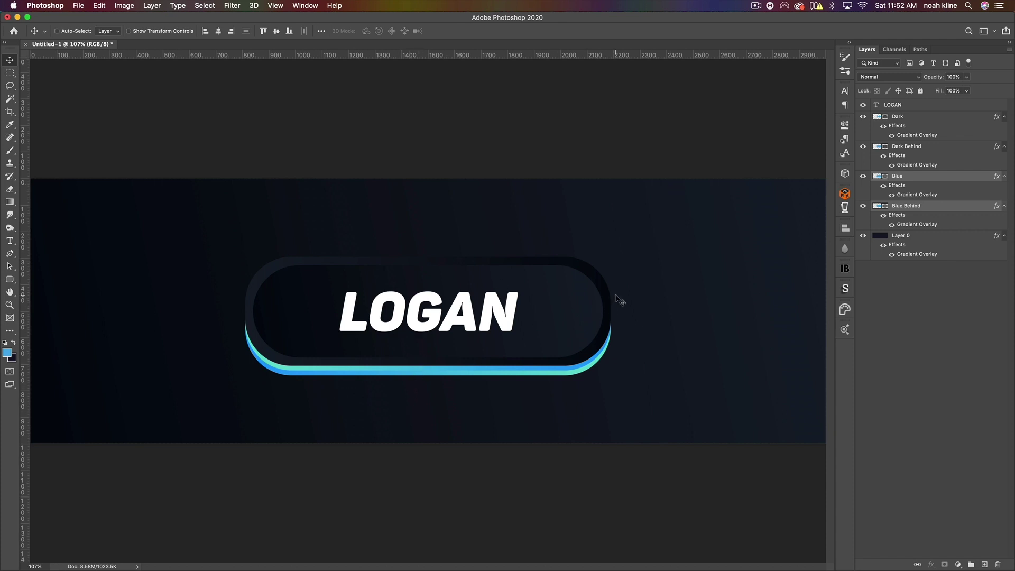
- Recolour the letters AN of the LOGAN text with the blue #25a1fc sampled from the coloured edge
key("super")
key("super+minus")
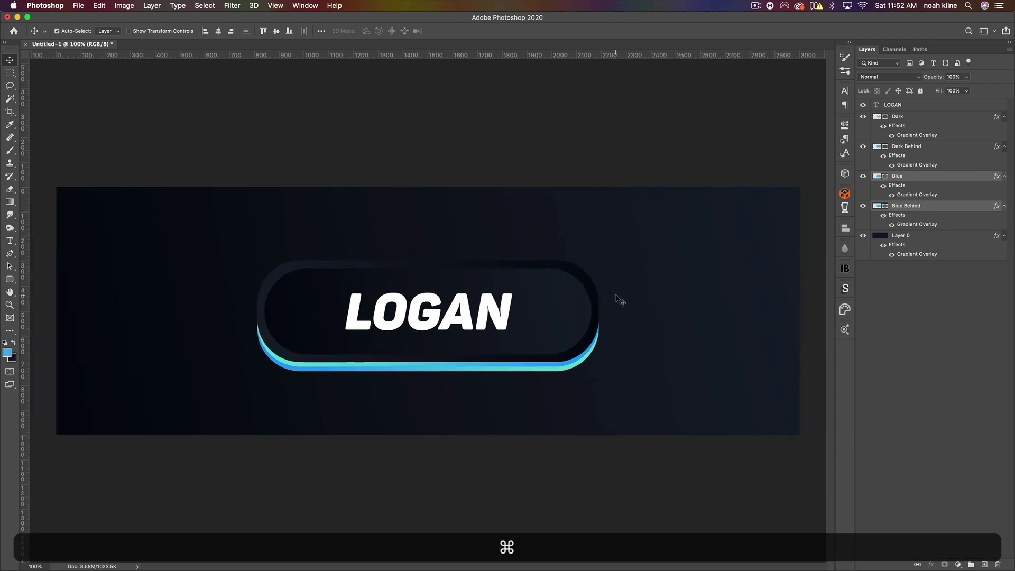
double_click(873, 108)
left_click(441, 309)
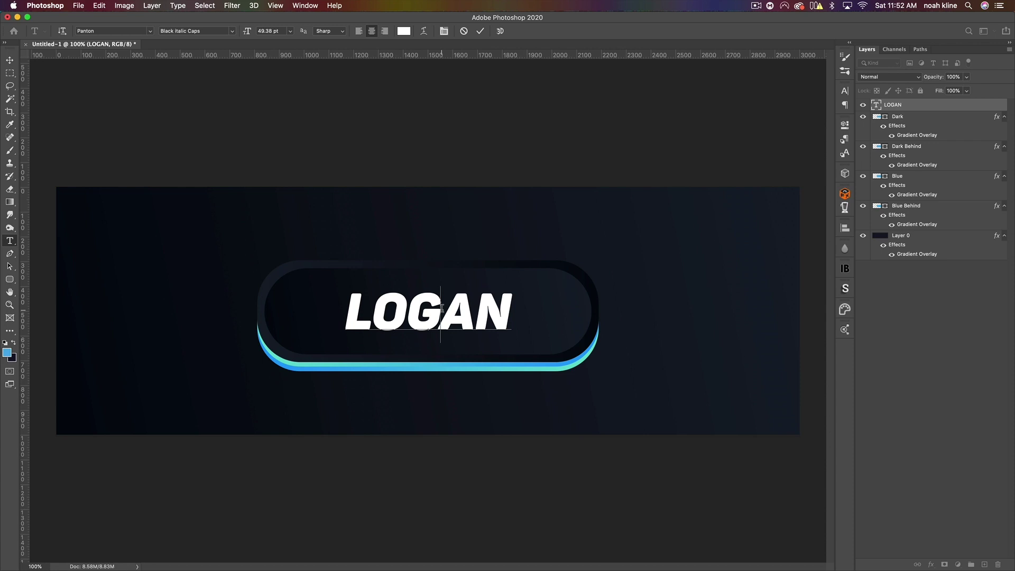
left_click_drag(444, 309, 520, 313)
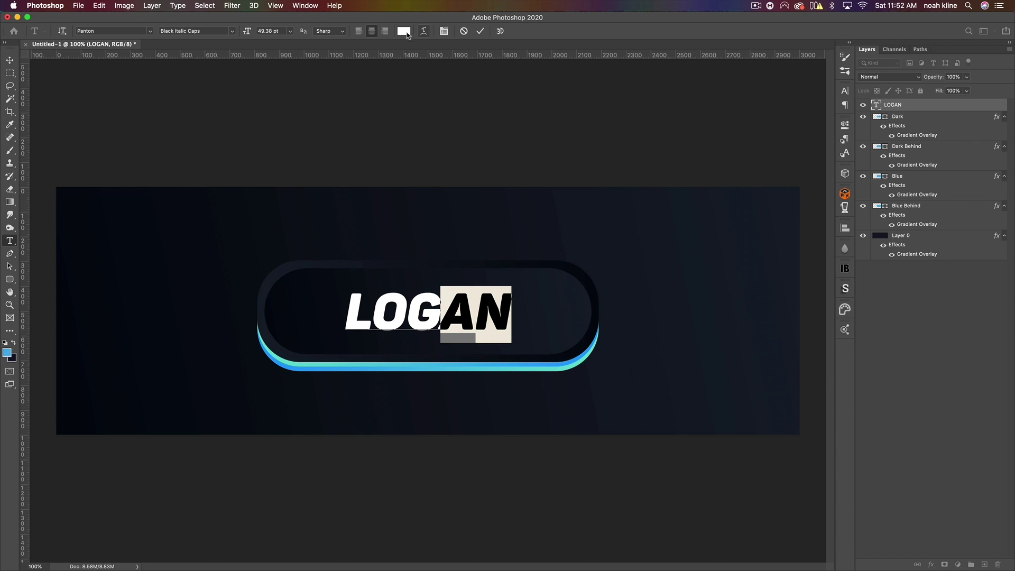
left_click(404, 31)
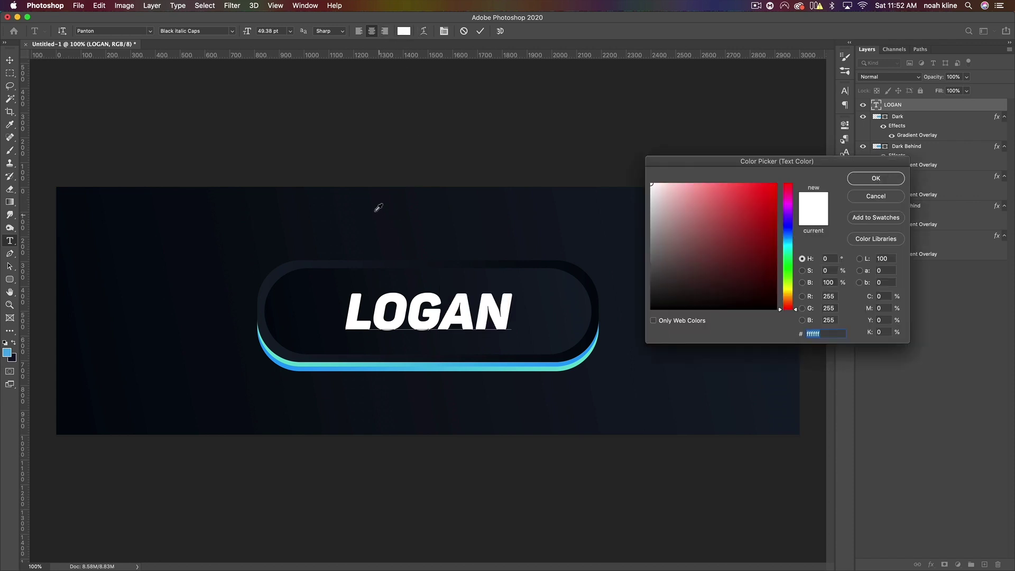
left_click(293, 368)
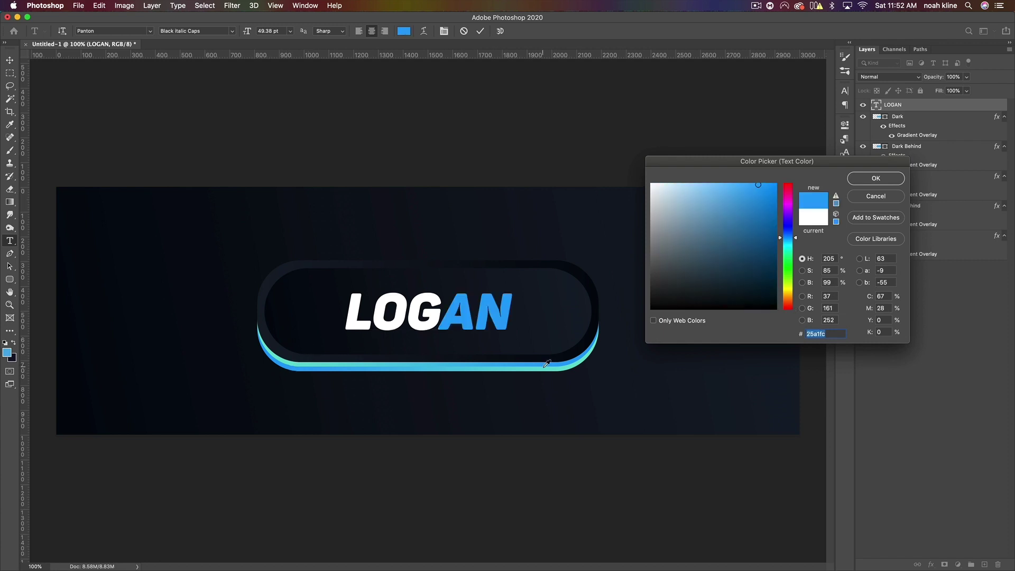
left_click(876, 179)
left_click(8, 57)
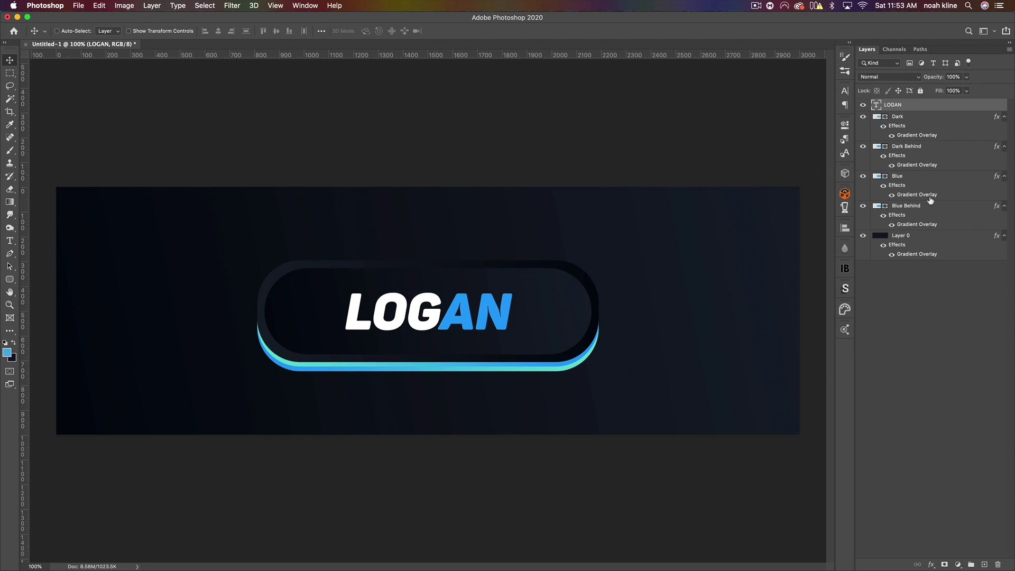
- Group the LOGAN text layer with the four rounded rectangle layers and name the group Text Group
left_click(910, 206, "shift")
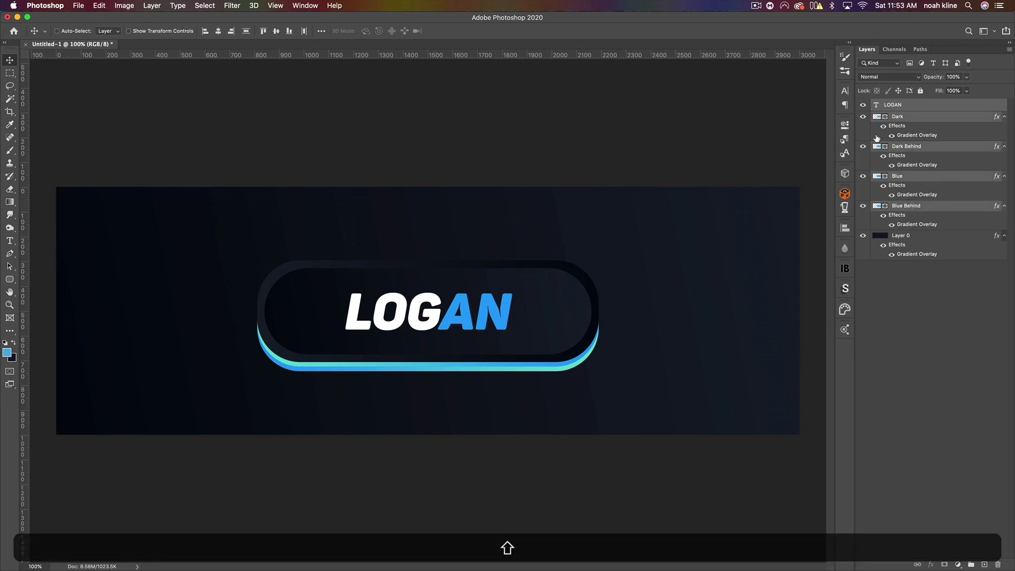
key("super")
key("super+g")
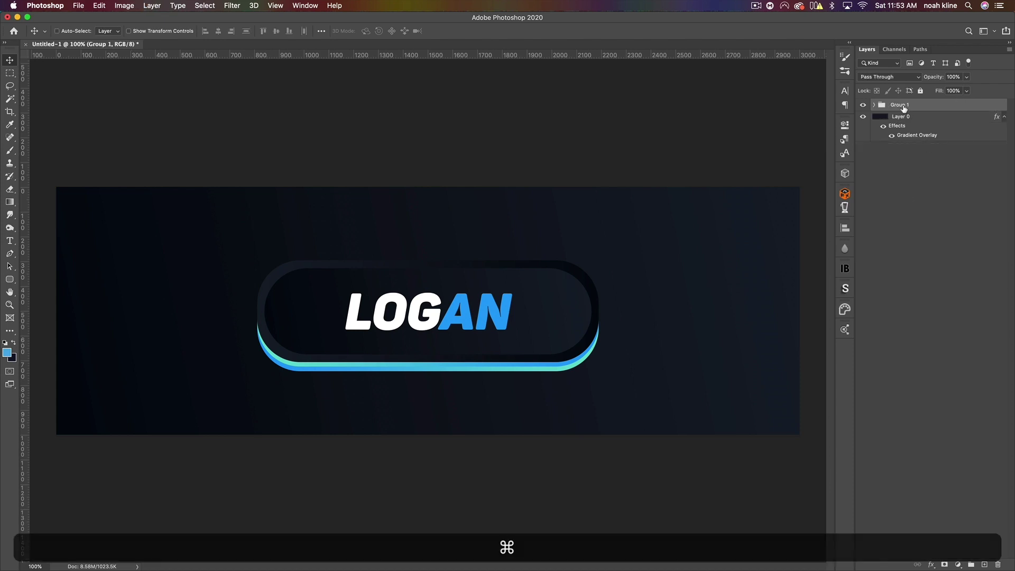
double_click(904, 105)
type("Text Group")
key("Return")
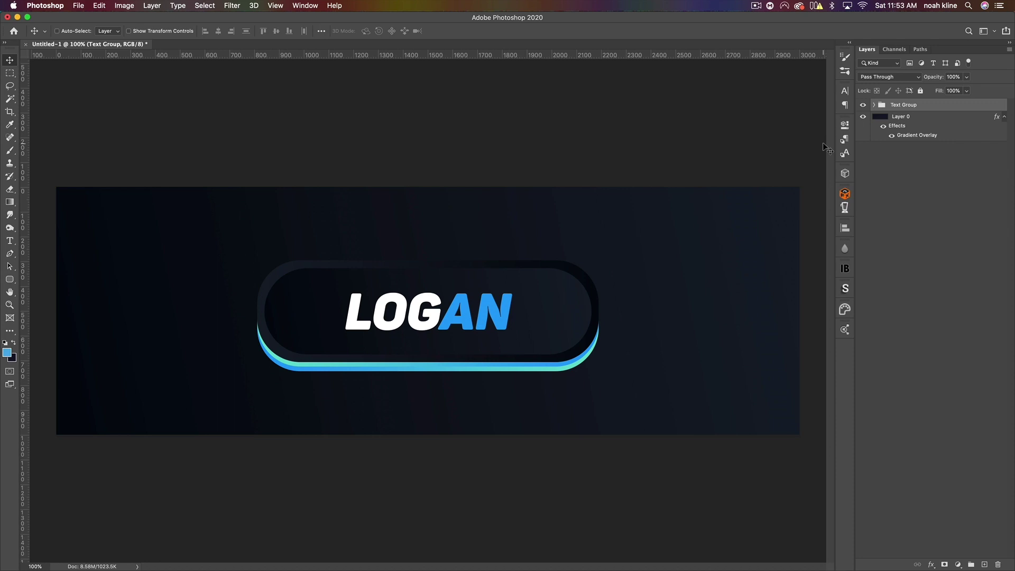
- Add an empty layer directly above the background Layer 0 and get ready to draw paths with the Pen tool
left_click(905, 119)
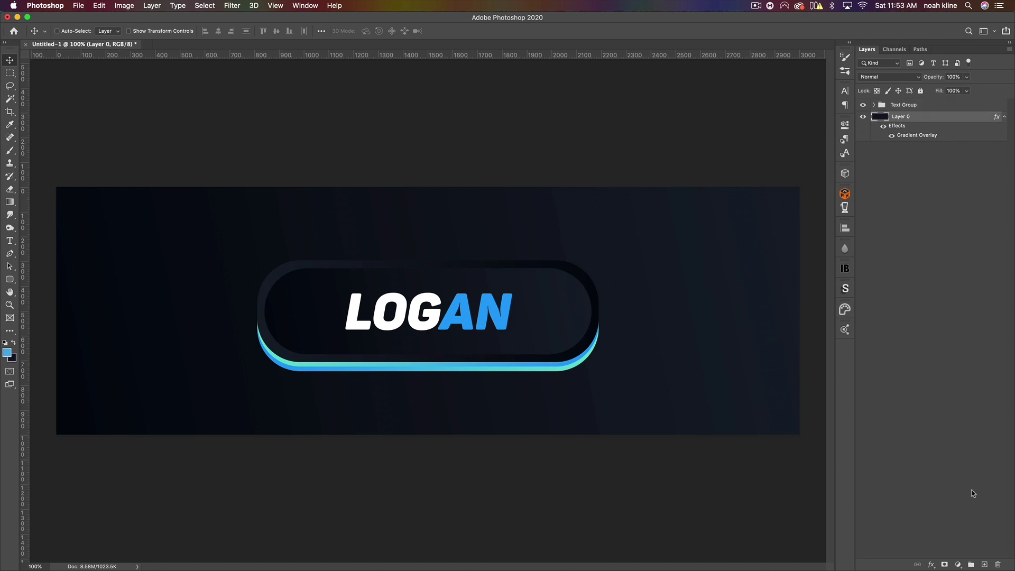
left_click(985, 564)
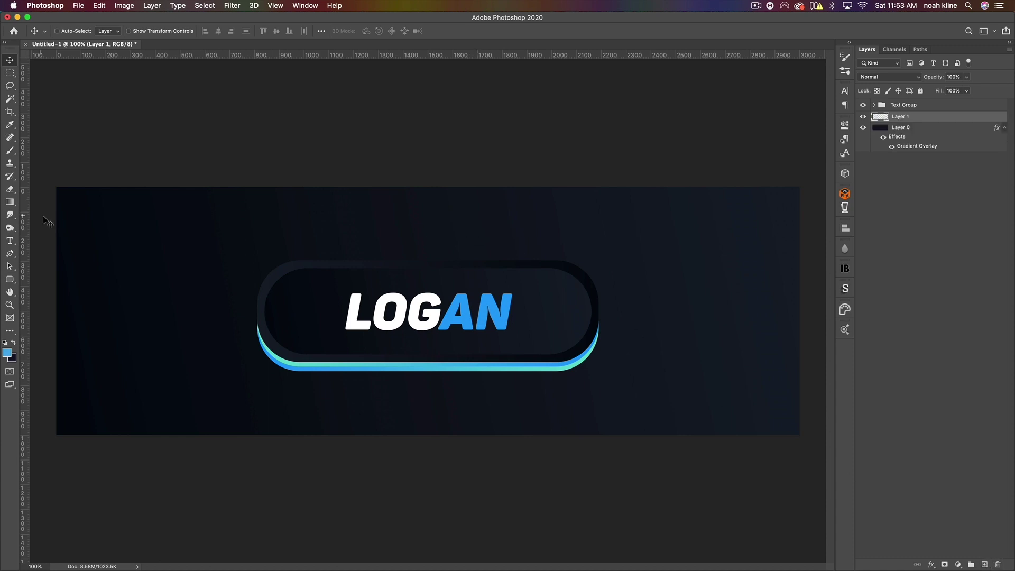
left_click(10, 253)
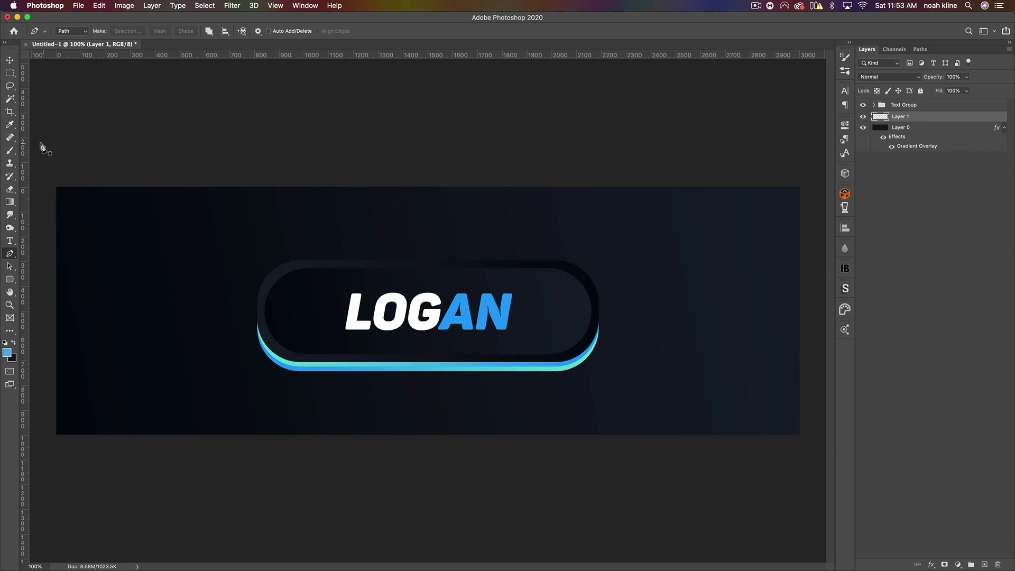
left_click(11, 152)
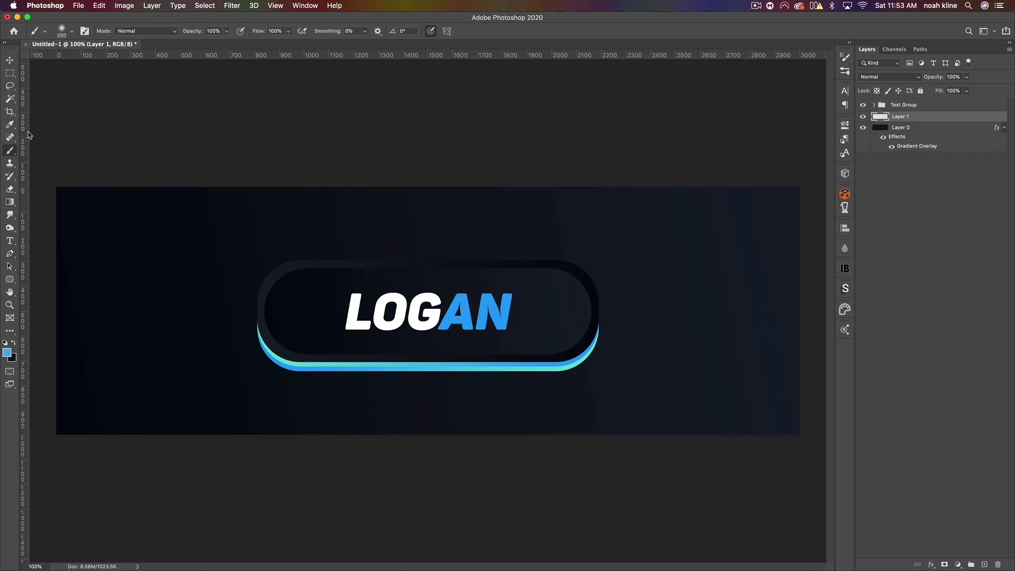
left_click(72, 32)
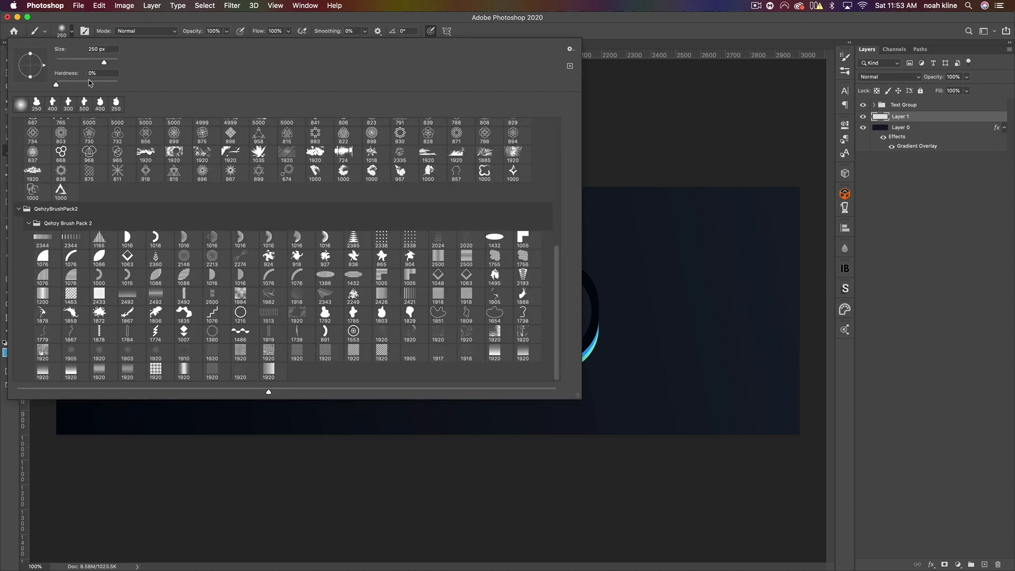
left_click(217, 19)
- Draw a closed Pen path around the banner's upper right, with an S-curve from its upper-left to its lower-right corner
left_click(10, 254)
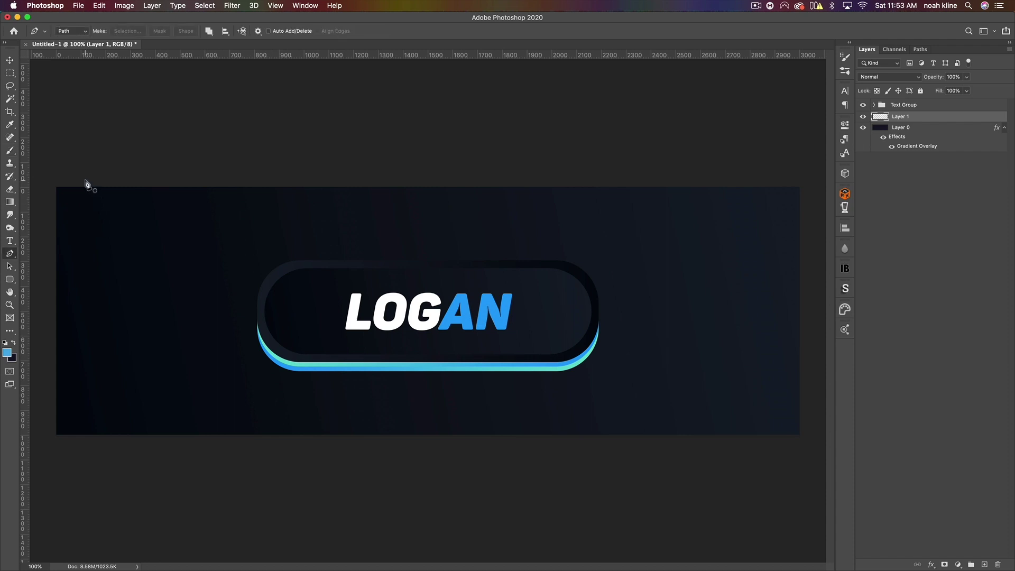
key("super")
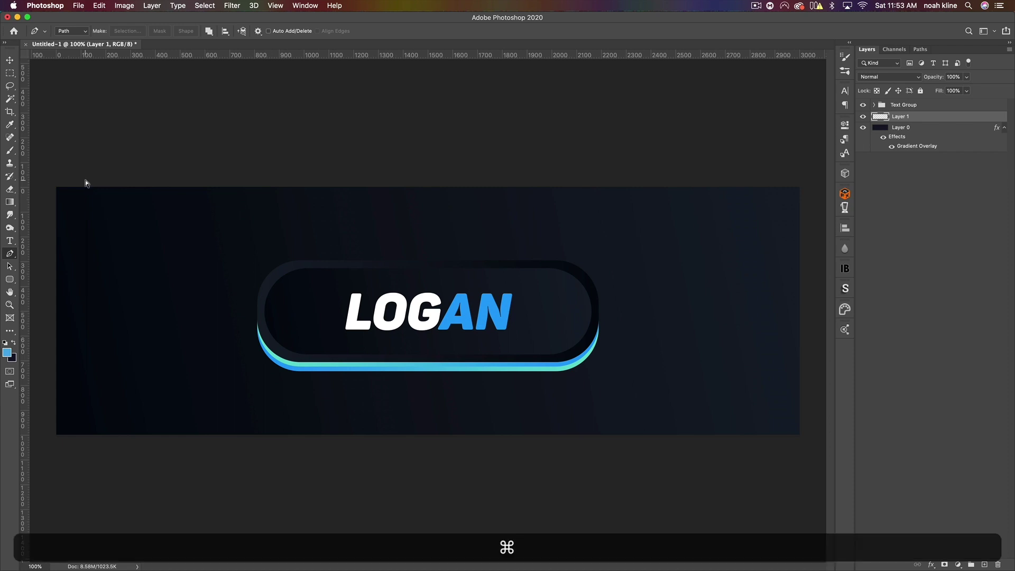
key("super+minus")
key("super+plus")
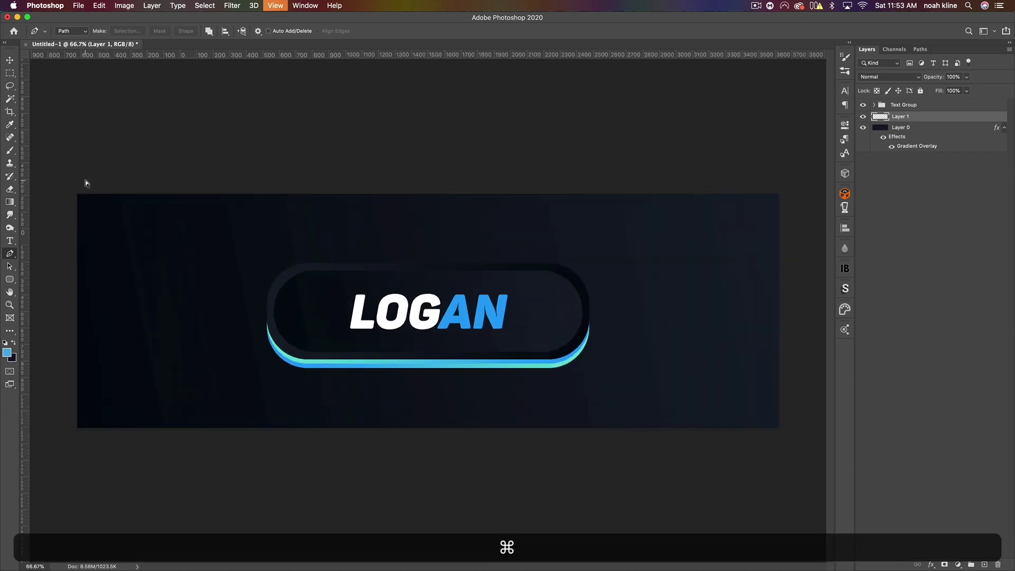
key("super+minus")
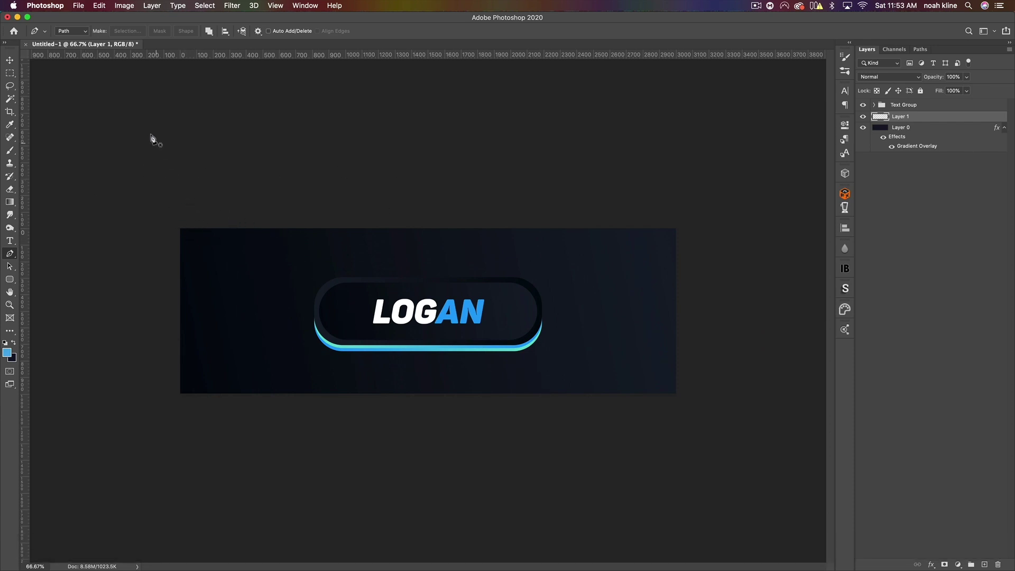
left_click(149, 180)
left_click_drag(418, 310, 666, 323)
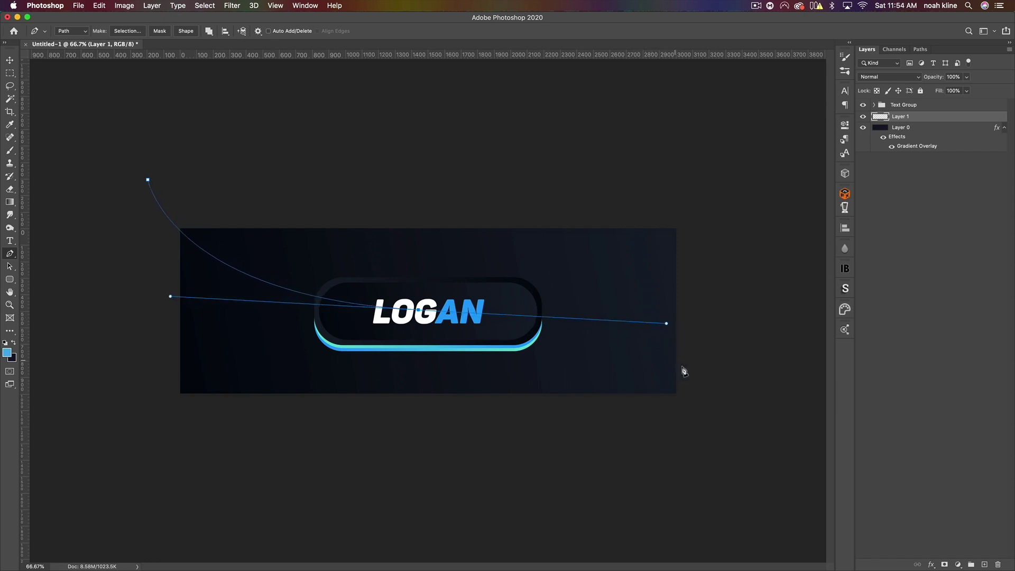
left_click(702, 420)
left_click(801, 224)
left_click(665, 127)
left_click(275, 135)
left_click(148, 181)
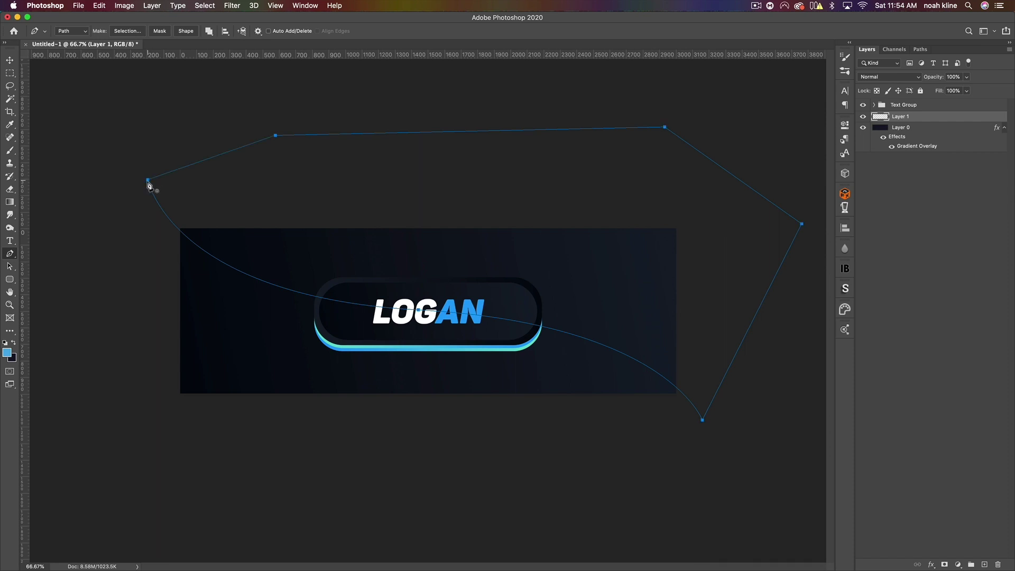
- Fill the closed S-curve path with a solid colour layer in blue #4bb0e8 and dismiss the path outline
right_click(404, 262)
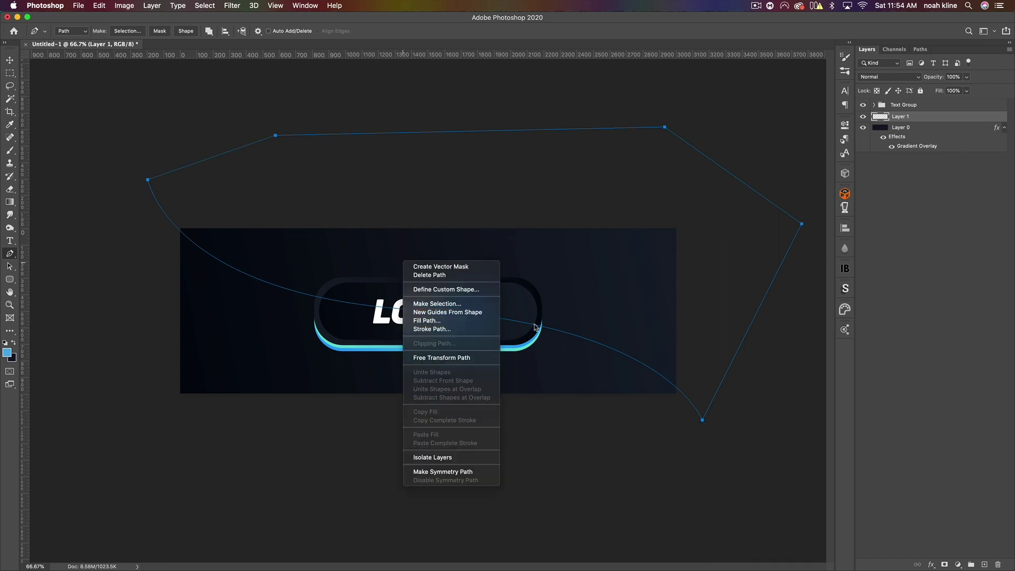
left_click(561, 290)
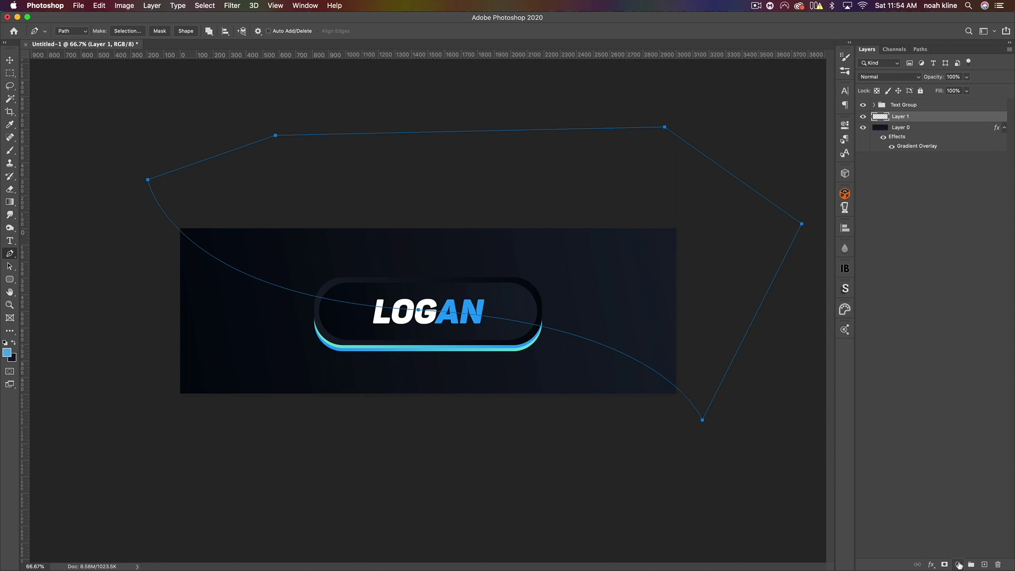
left_click(959, 564)
left_click(944, 377)
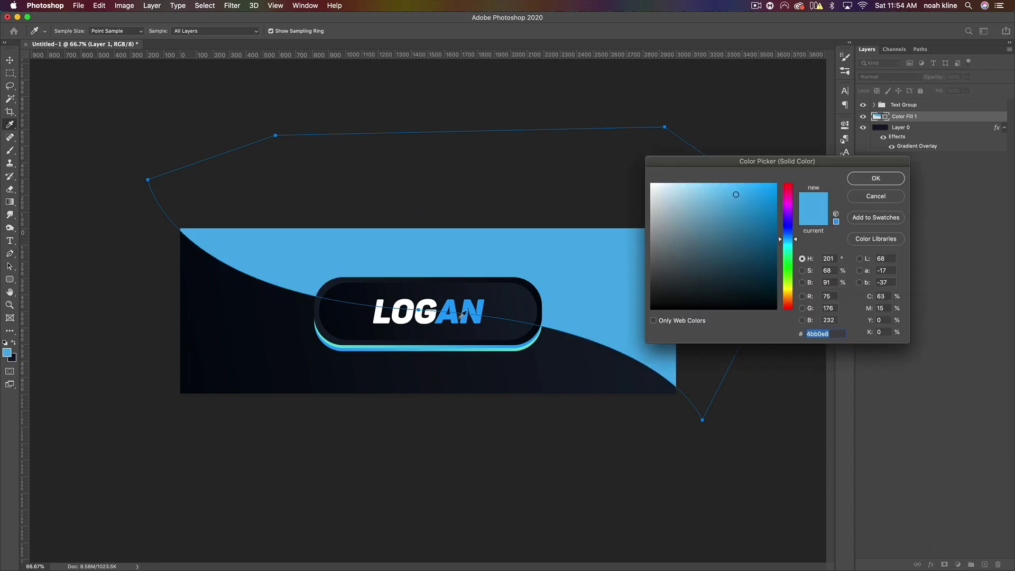
left_click(876, 178)
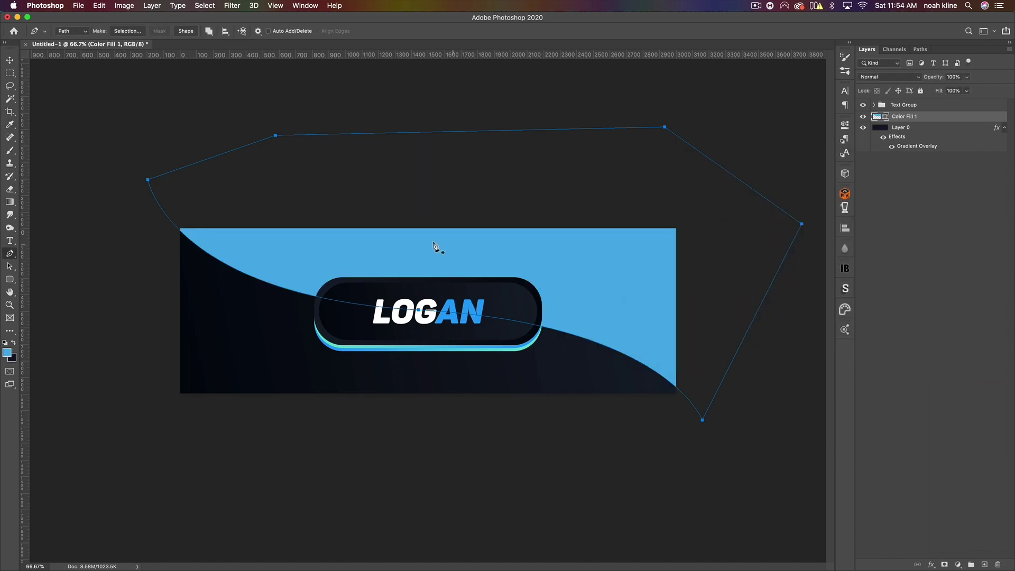
right_click(368, 253)
left_click(378, 263)
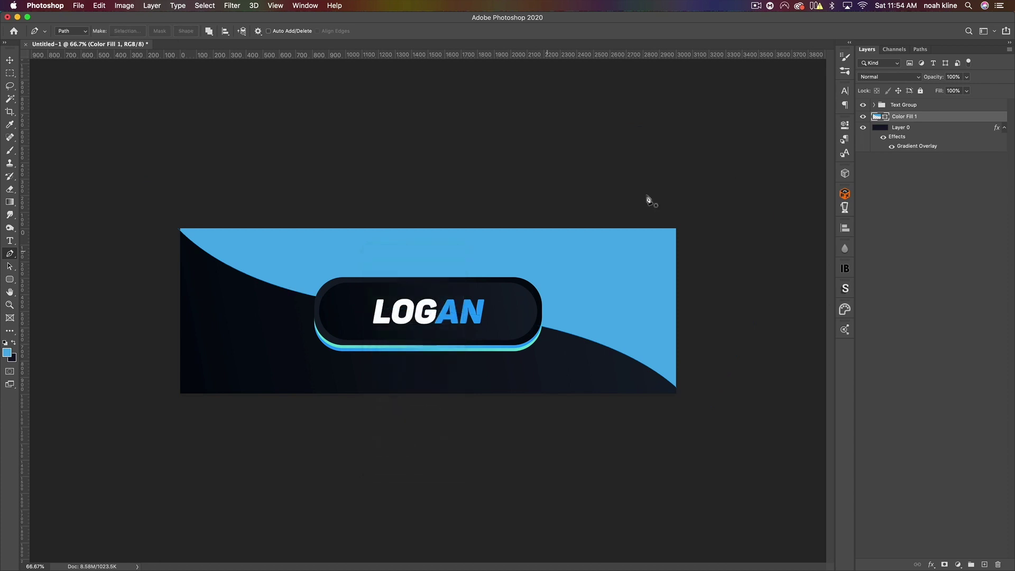
- Try moving the upper-left anchor point of the blue shape's path, and undo the move
left_click(915, 130)
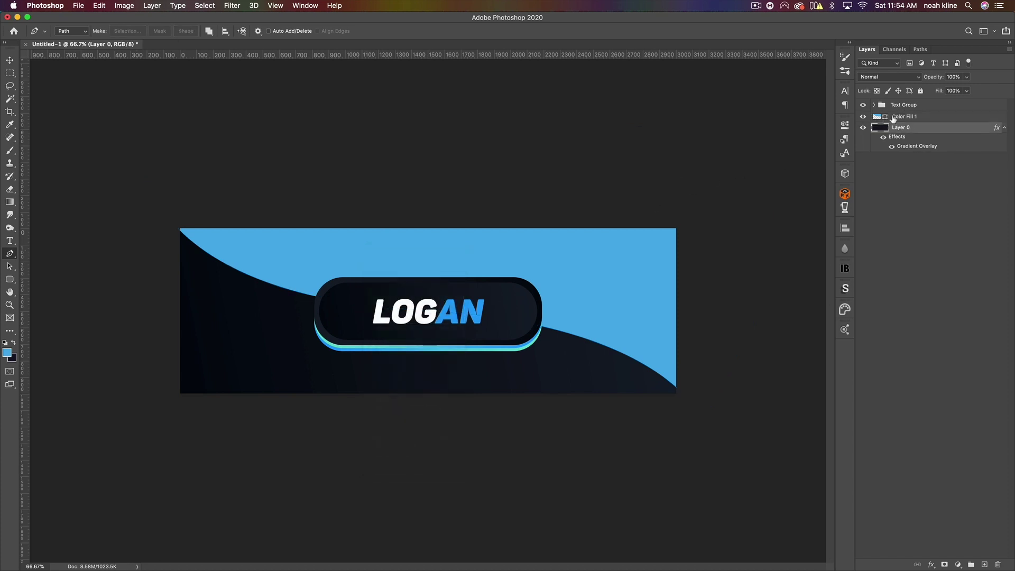
left_click(914, 117)
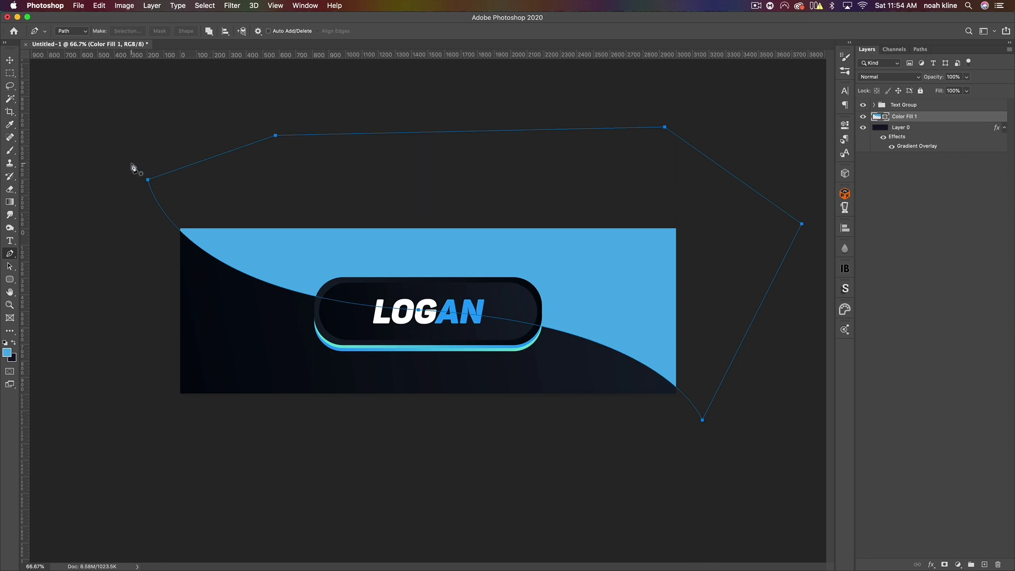
key("super")
left_click(148, 181, "super")
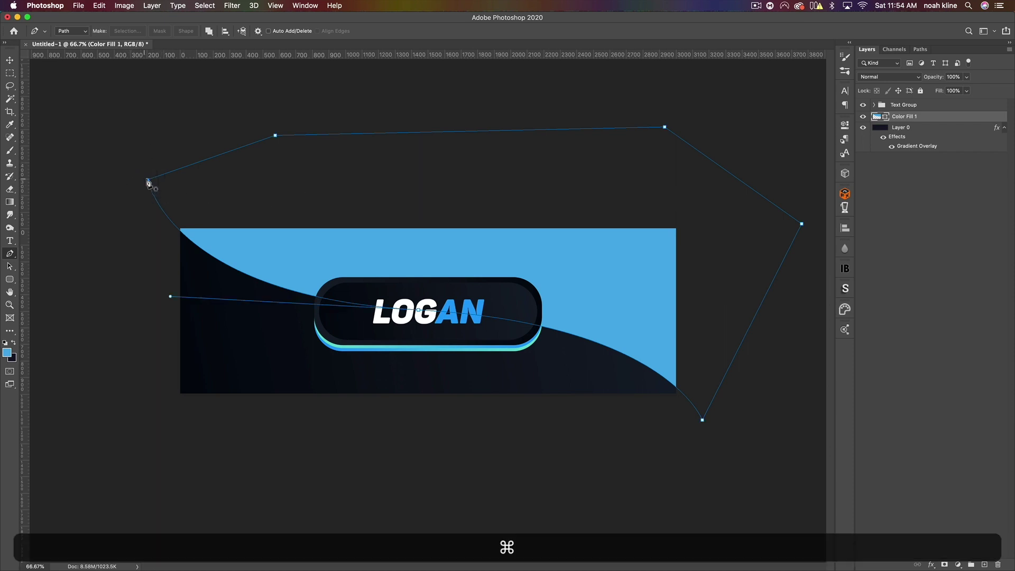
left_click_drag(148, 181, 175, 156, "super")
key("super+z")
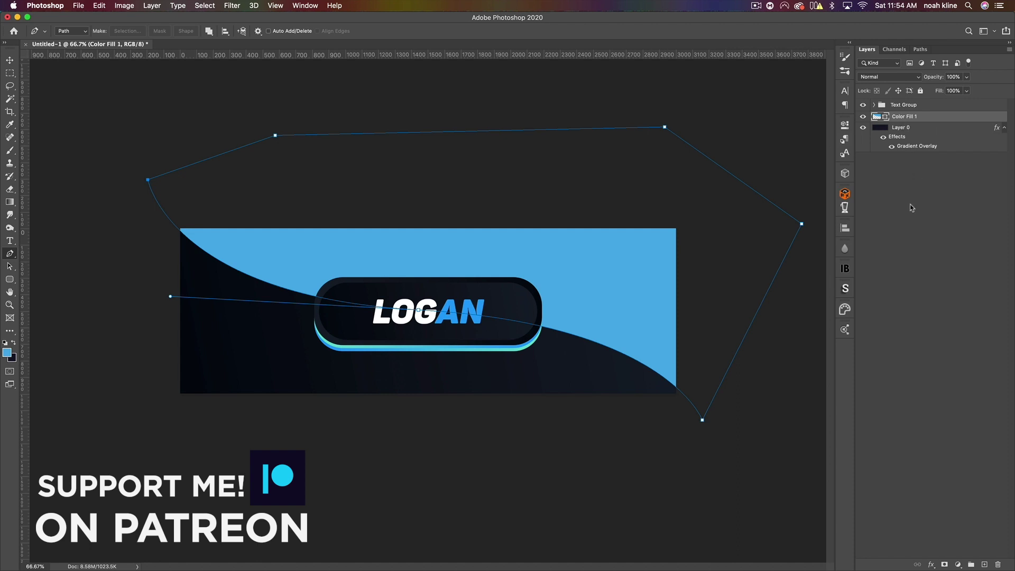
- On a new layer above Color Fill 1, draw a closed wavy Pen path that dips into the banner's upper right area
left_click(942, 190)
left_click(915, 117)
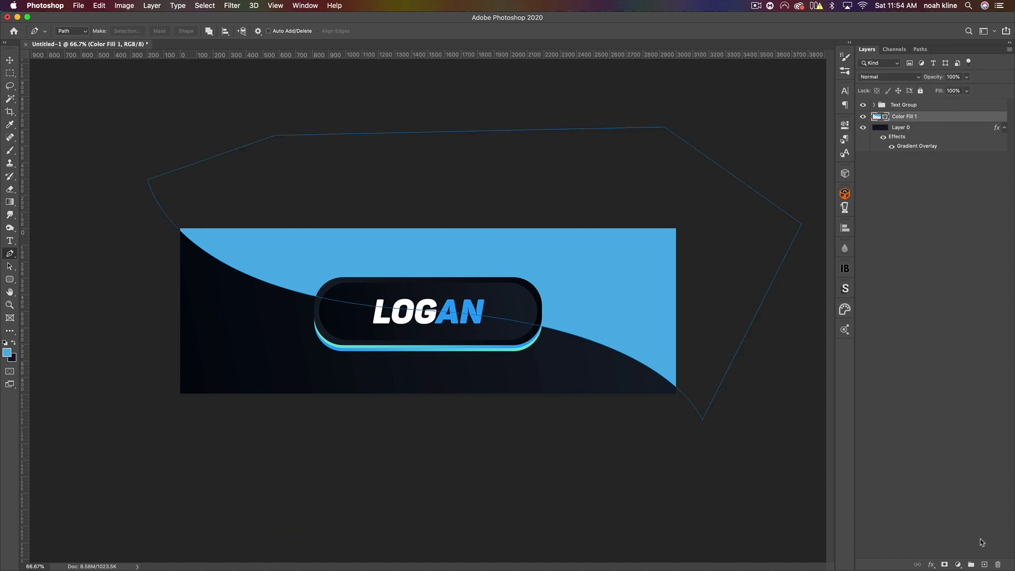
left_click(984, 564)
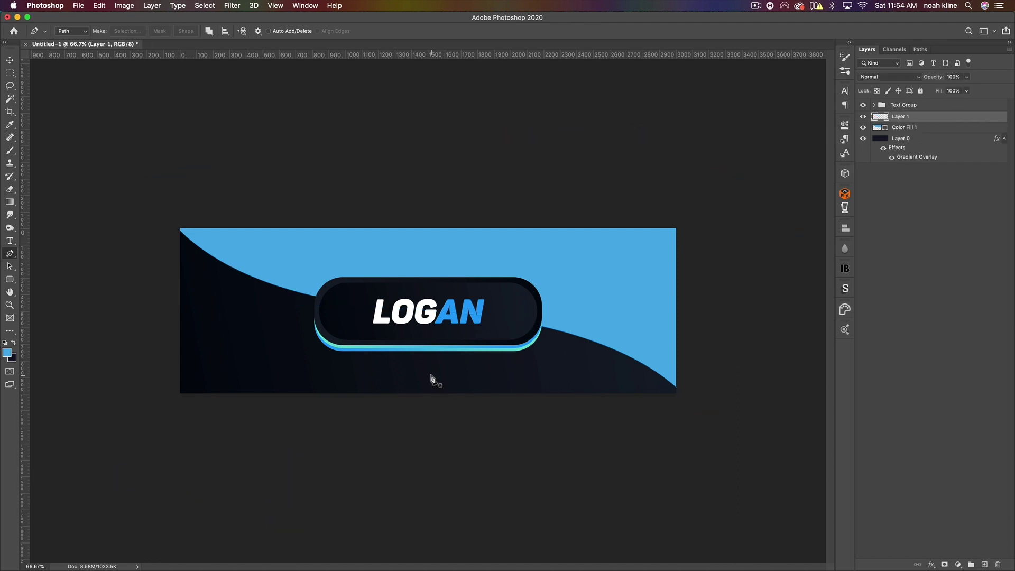
left_click(316, 195)
key("super")
left_click(260, 204)
left_click_drag(407, 256, 545, 254)
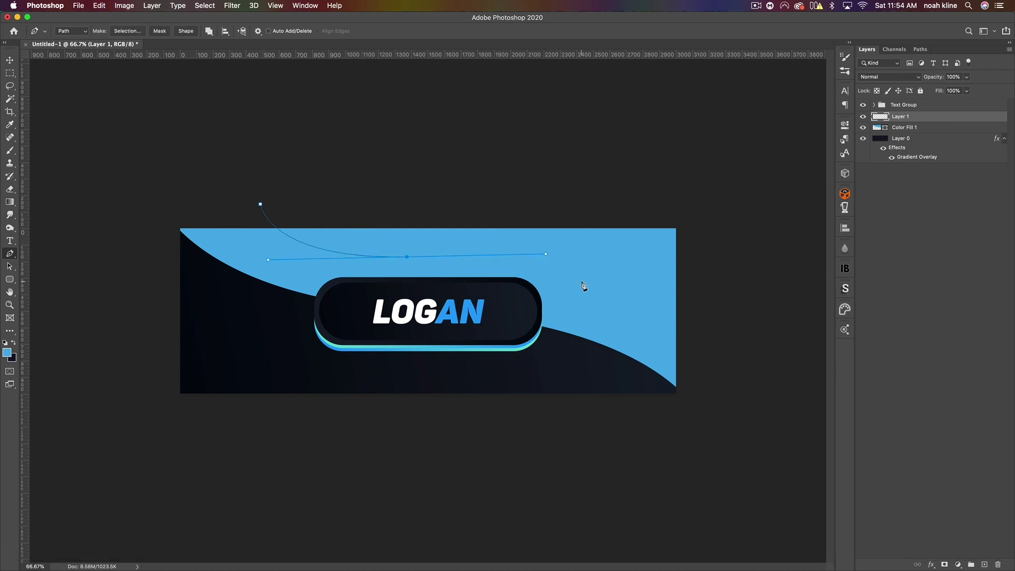
left_click_drag(585, 306, 675, 305)
left_click_drag(680, 204, 752, 142)
left_click(572, 131)
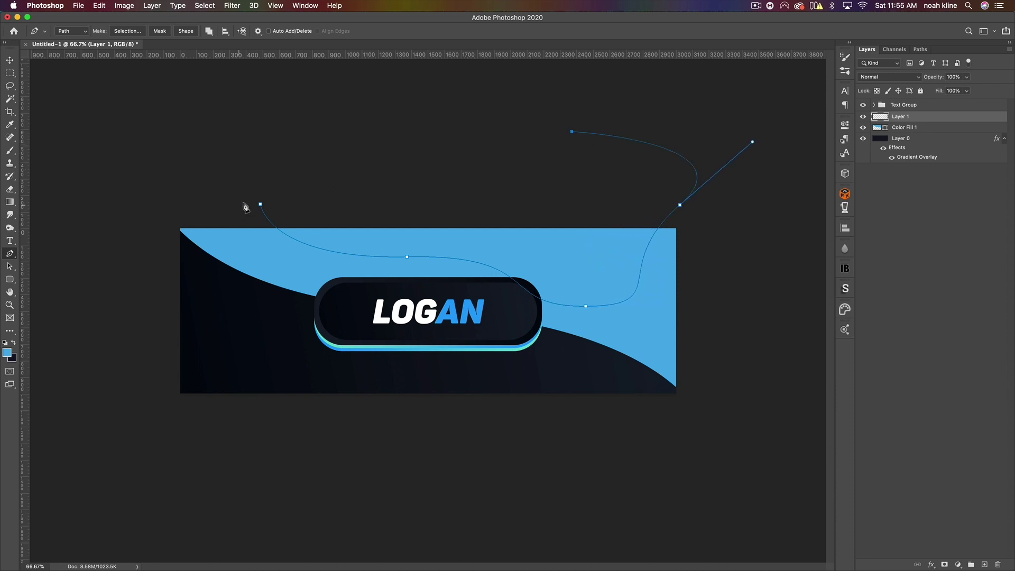
left_click(261, 205)
- Fill the wavy path with a solid colour layer in white
left_click(958, 565)
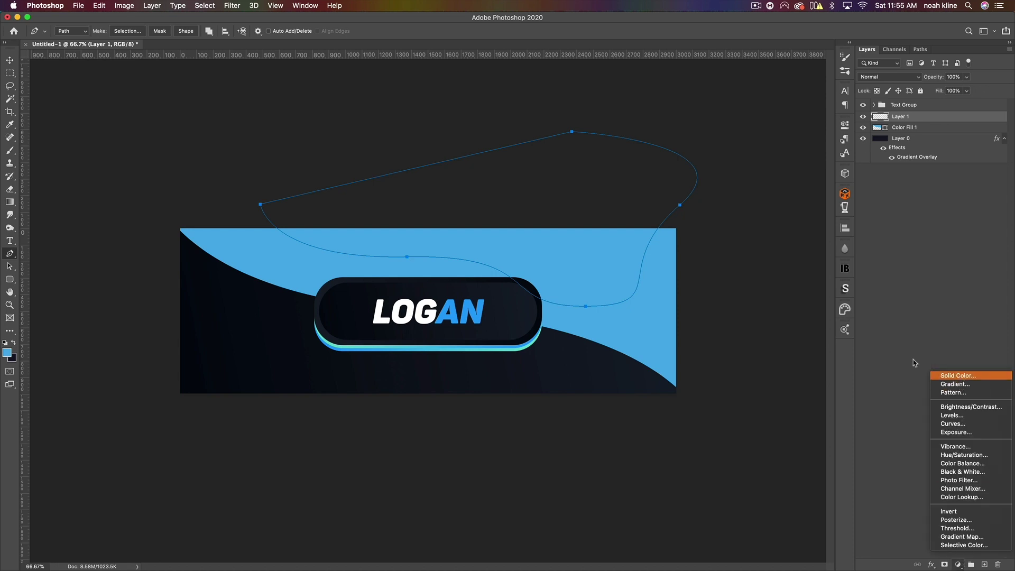
left_click(957, 376)
left_click_drag(703, 262, 616, 152)
key("Return")
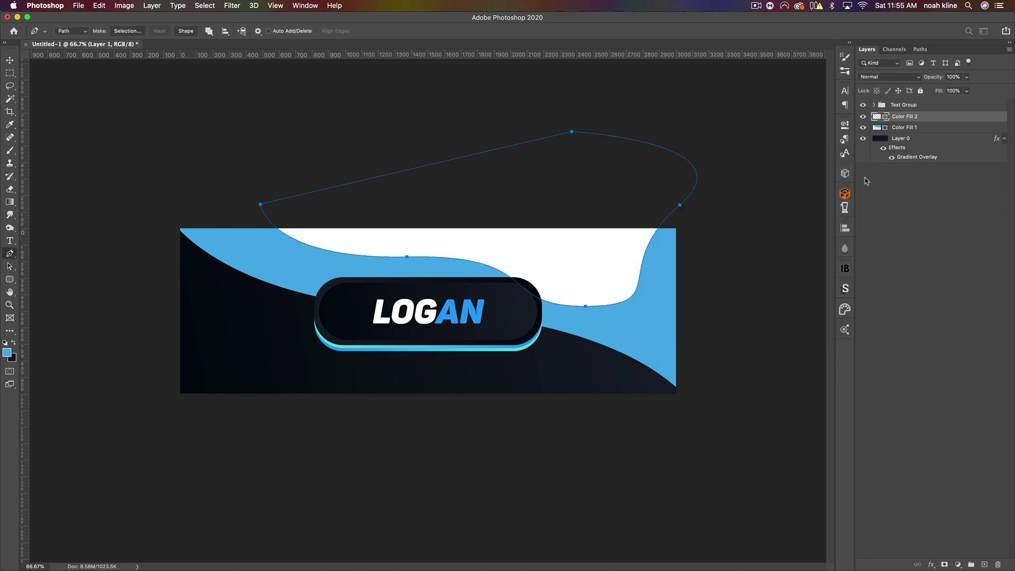
- Try deleting the white shape's path, and undo the deletion
right_click(636, 359)
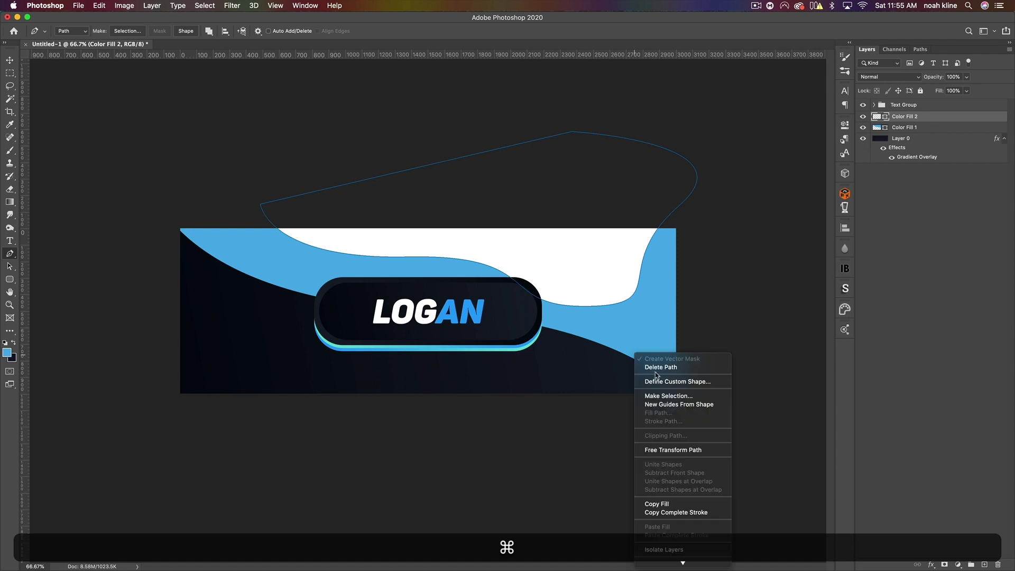
left_click(653, 364)
key("super+z")
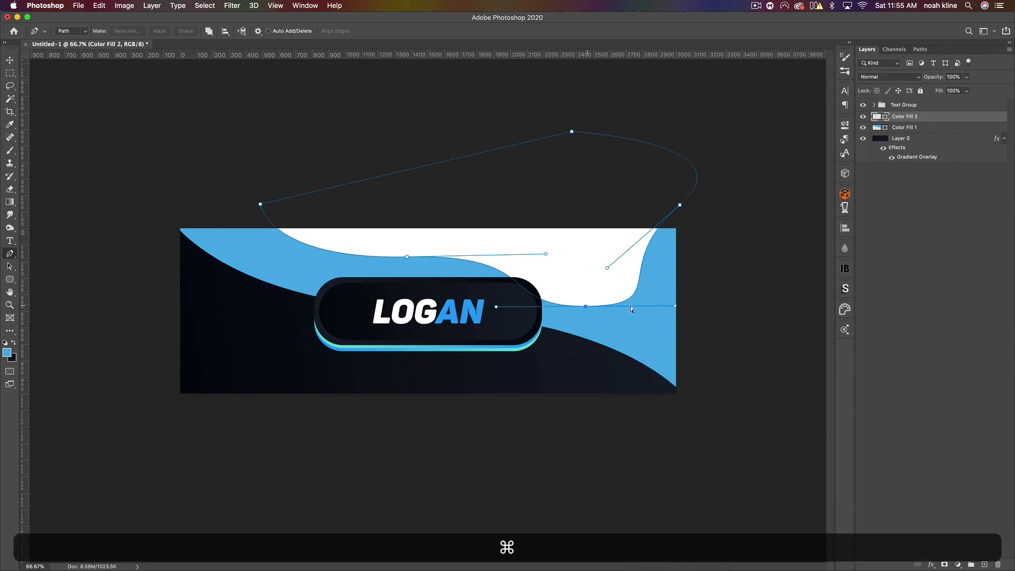
- Reshape the white shape's right side by adjusting the lowest anchor's handle and moving the right anchor outward beyond the banner's edge
left_click_drag(678, 307, 674, 273)
left_click(735, 284, "super")
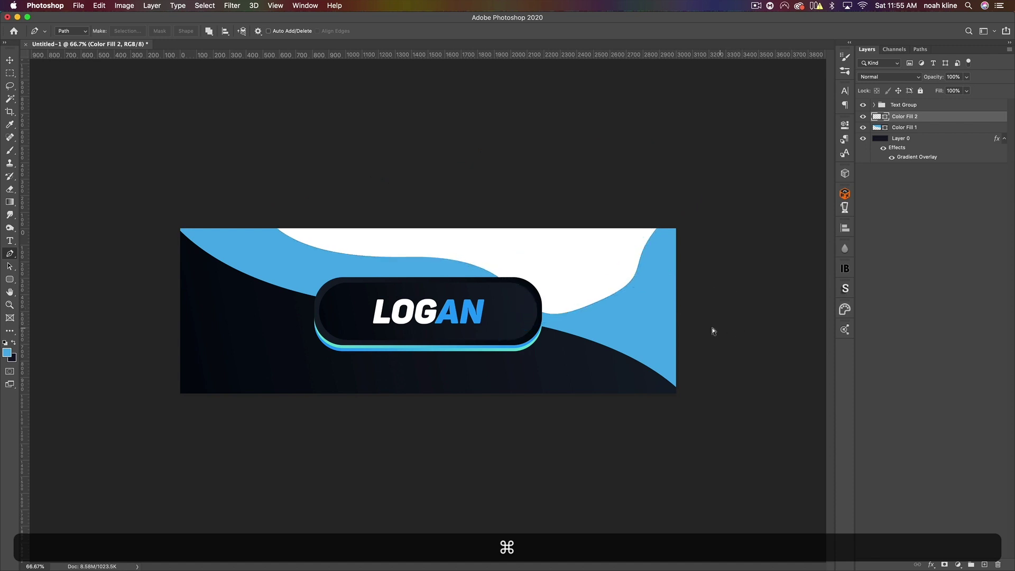
left_click(586, 306, "super")
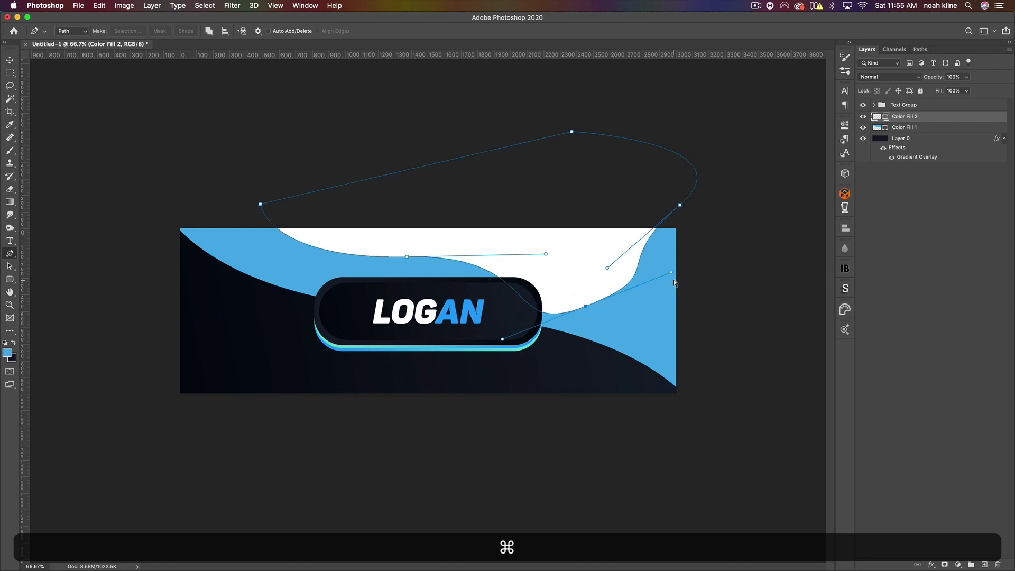
left_click_drag(671, 271, 643, 303)
left_click_drag(680, 206, 713, 224)
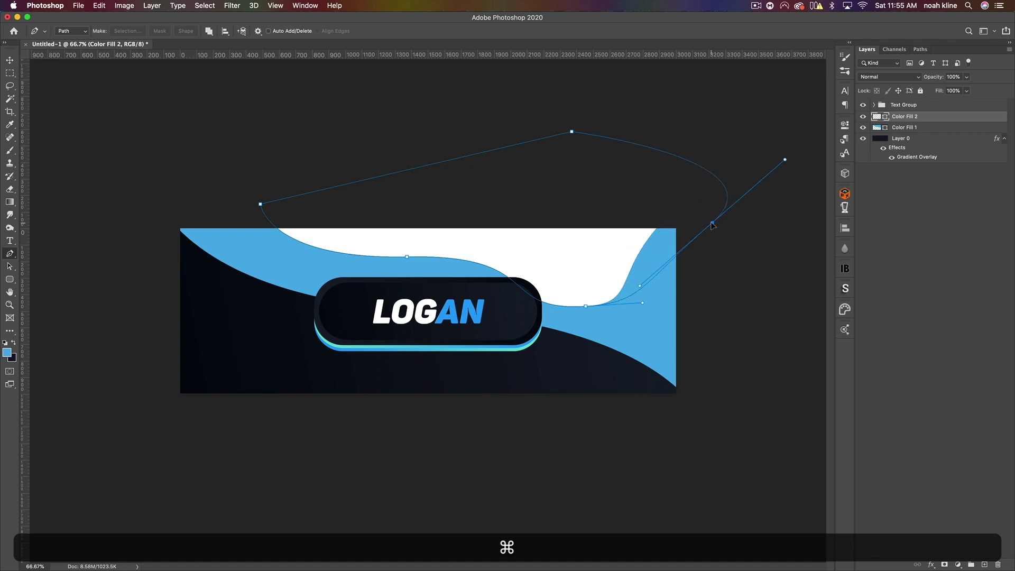
left_click_drag(640, 286, 592, 231)
left_click(722, 337, "super")
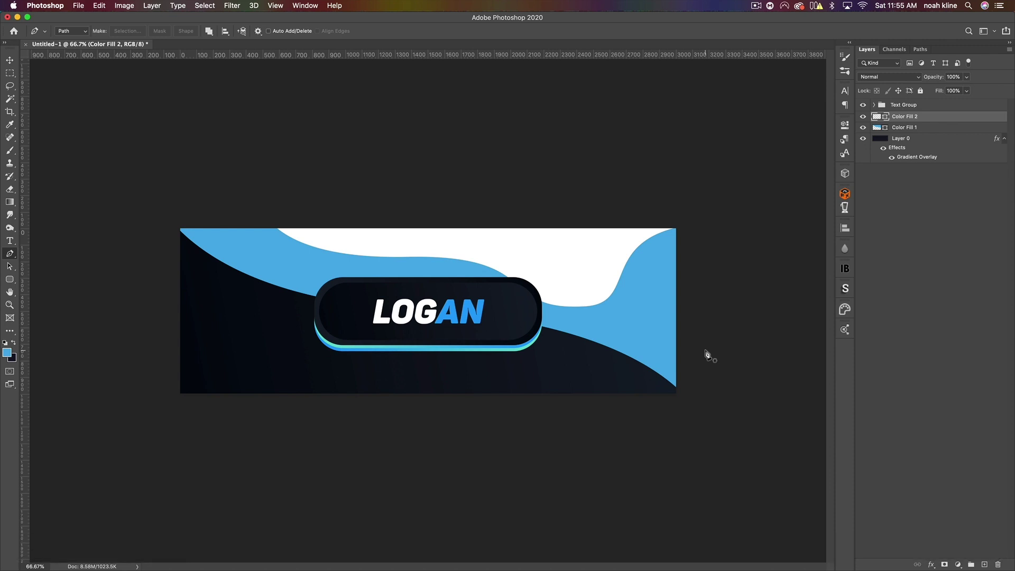
- On a new layer above Color Fill 2, draw a closed curved Pen path that sweeps into the banner's left side behind the LOGAN badge
key("super+alt+shift+n")
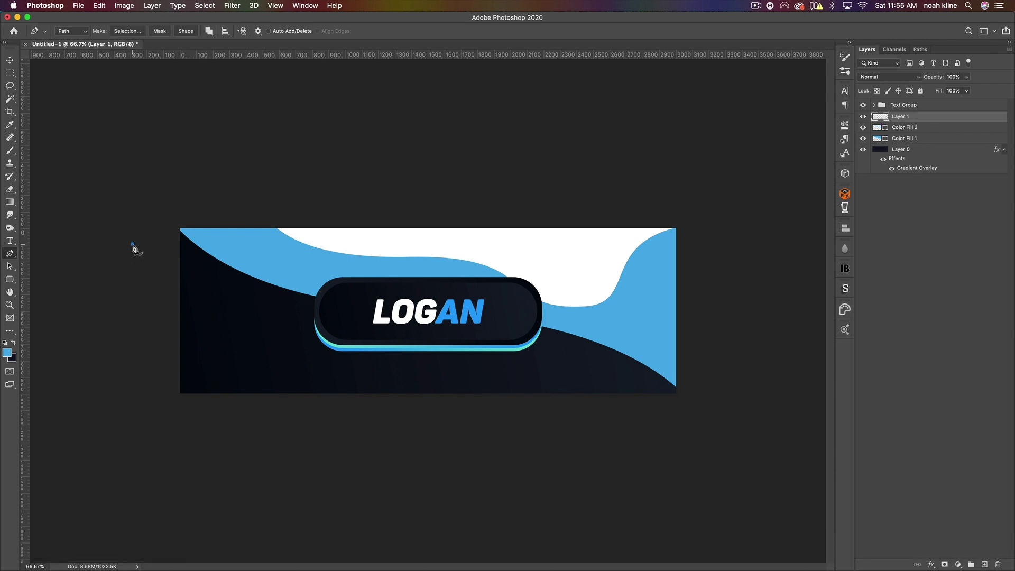
key("super")
left_click(135, 270)
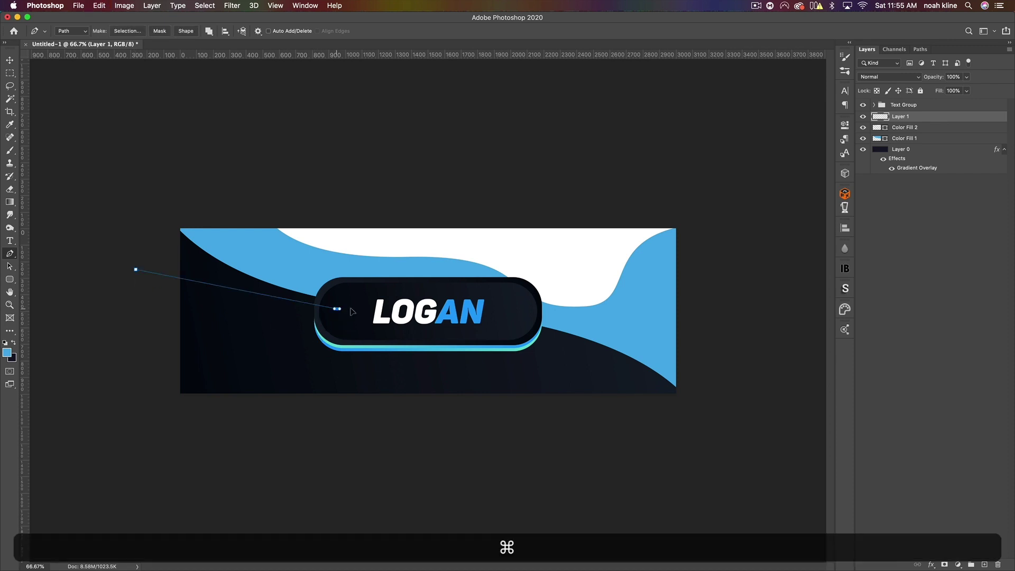
left_click_drag(337, 309, 507, 295)
left_click_drag(137, 394, 99, 444)
left_click_drag(135, 445, 216, 515)
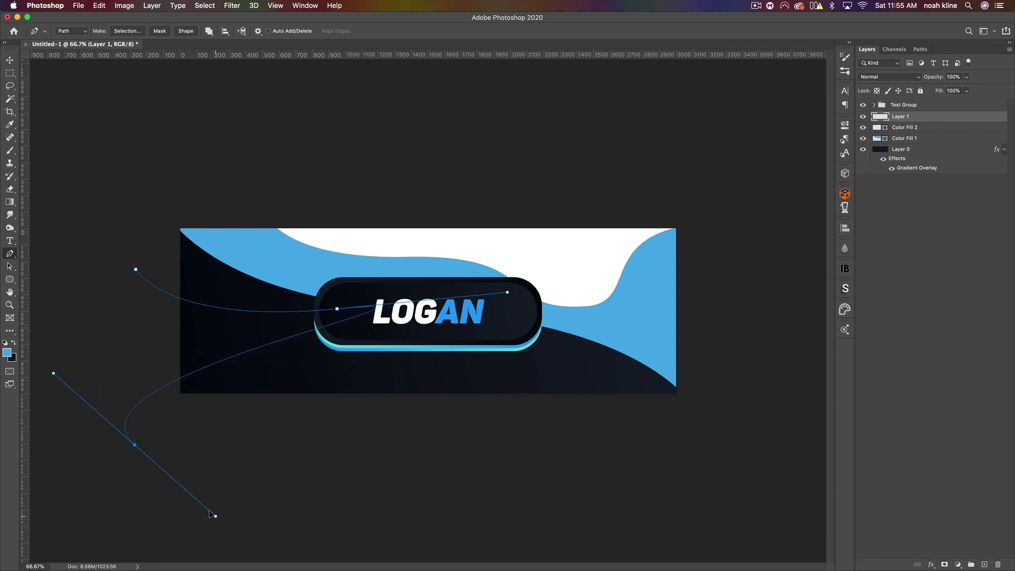
left_click(136, 270)
- Fill the left path with a solid colour layer in ffffff white and add an empty layer above it
left_click(959, 565)
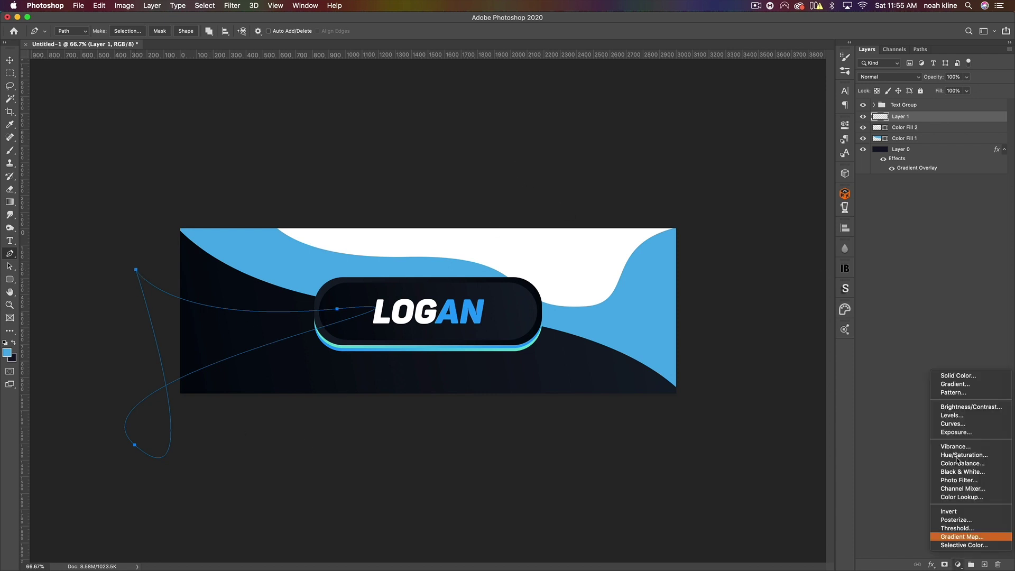
left_click(957, 375)
type("ffffff")
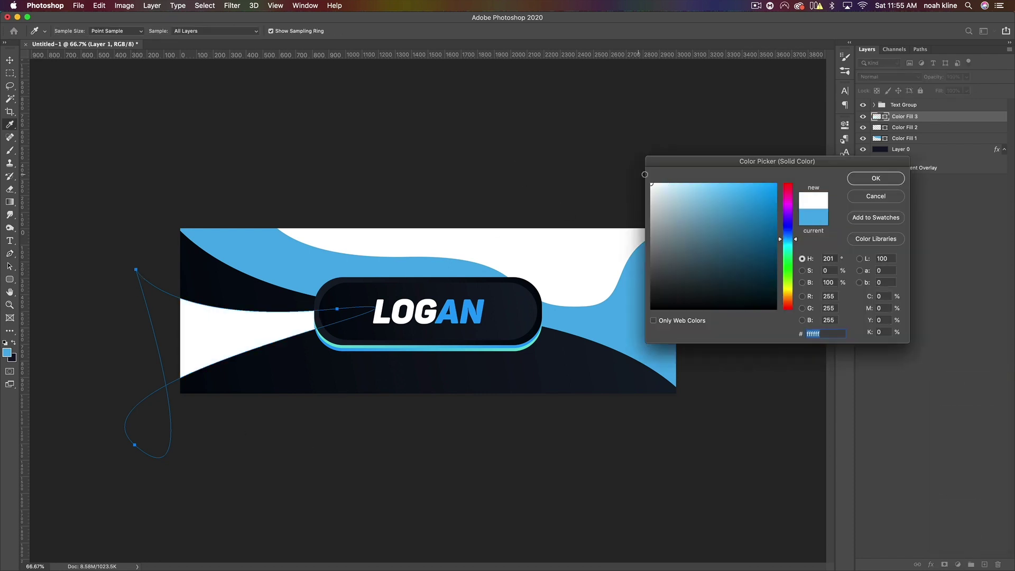
left_click(860, 179)
left_click(985, 564)
left_click(302, 405)
right_click(339, 377)
left_click(363, 388)
- Draw a closed wavy Pen path that rises over the banner's bottom edge beneath the LOGAN badge
left_click(309, 430)
left_click_drag(396, 368, 467, 363)
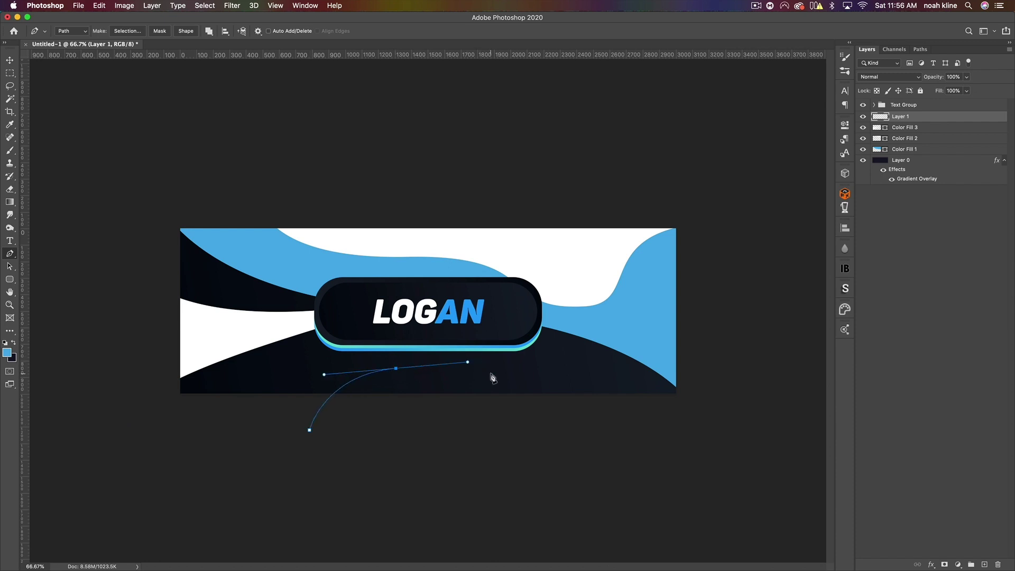
left_click_drag(627, 426, 648, 435)
key("super+z")
left_click_drag(548, 370, 589, 349)
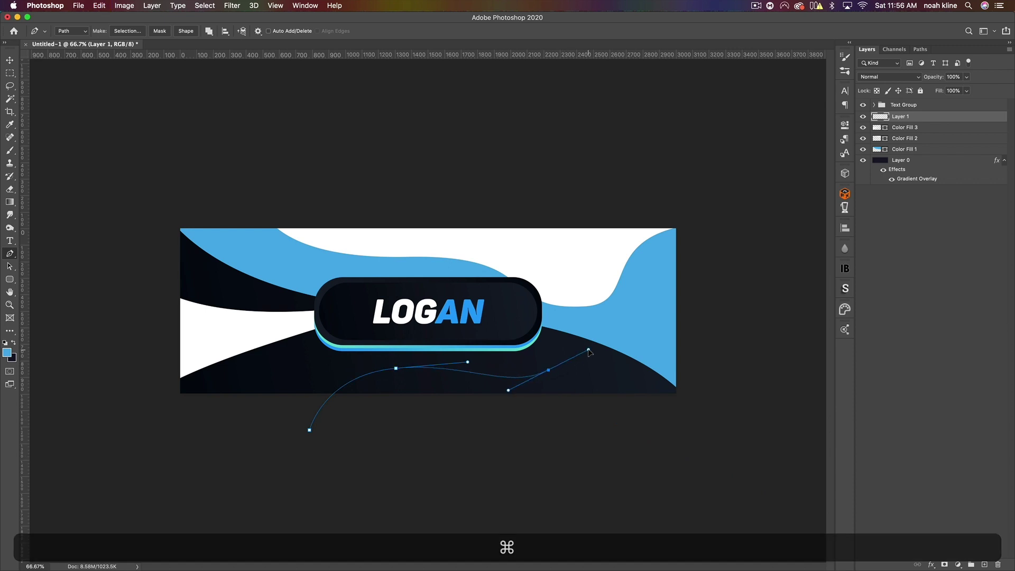
left_click_drag(621, 454, 536, 479)
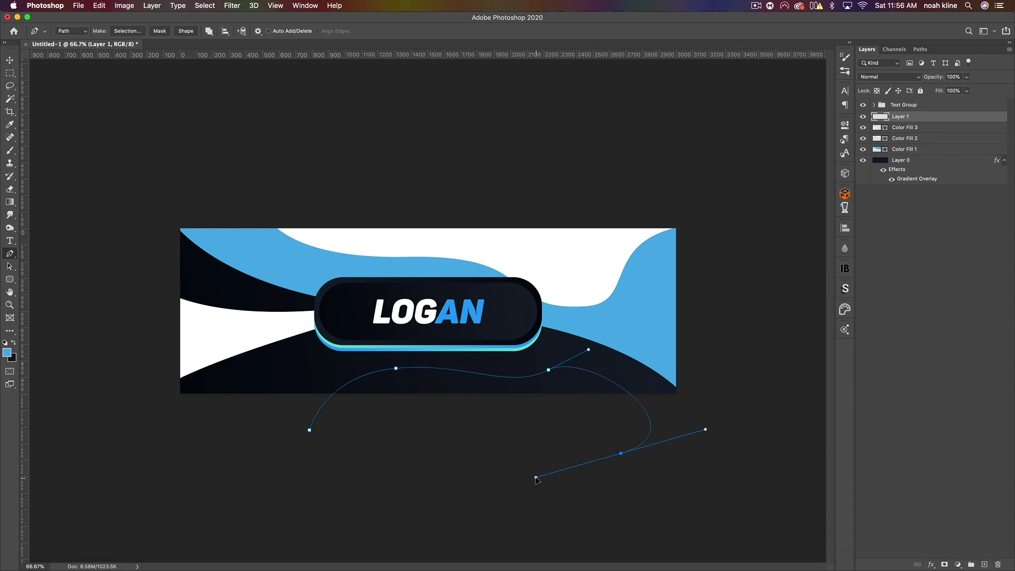
left_click(310, 431)
- Fill the bottom path with a solid colour layer in ffffff white and delete the leftover path
left_click(959, 562)
left_click(952, 376)
left_click_drag(660, 270, 658, 168)
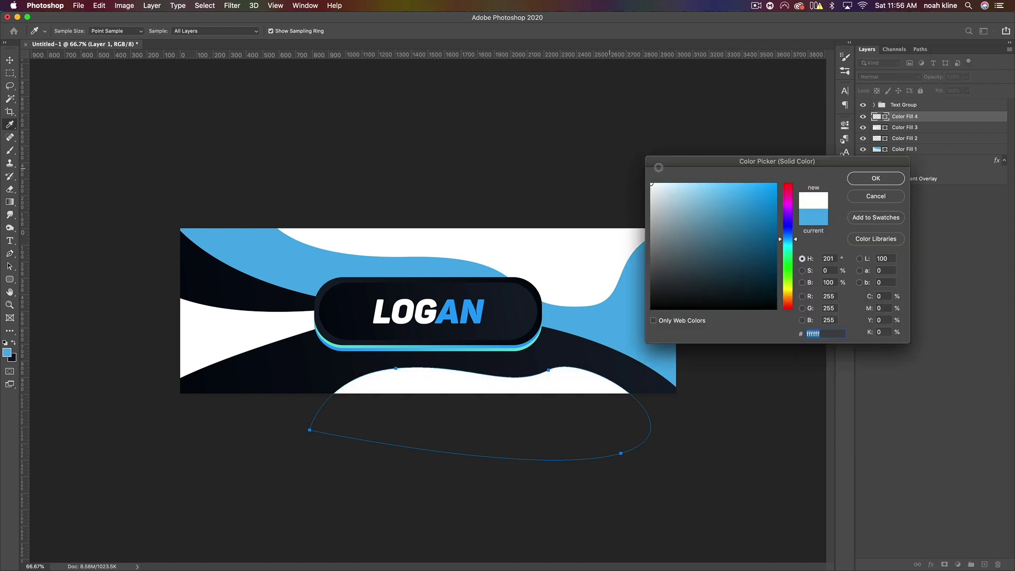
left_click(866, 185)
right_click(533, 291)
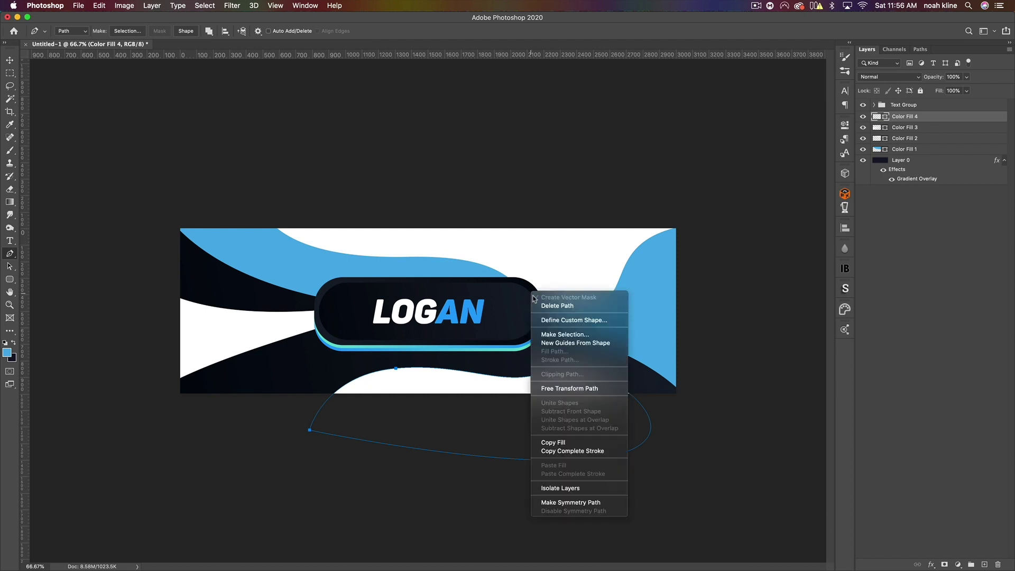
left_click(554, 305)
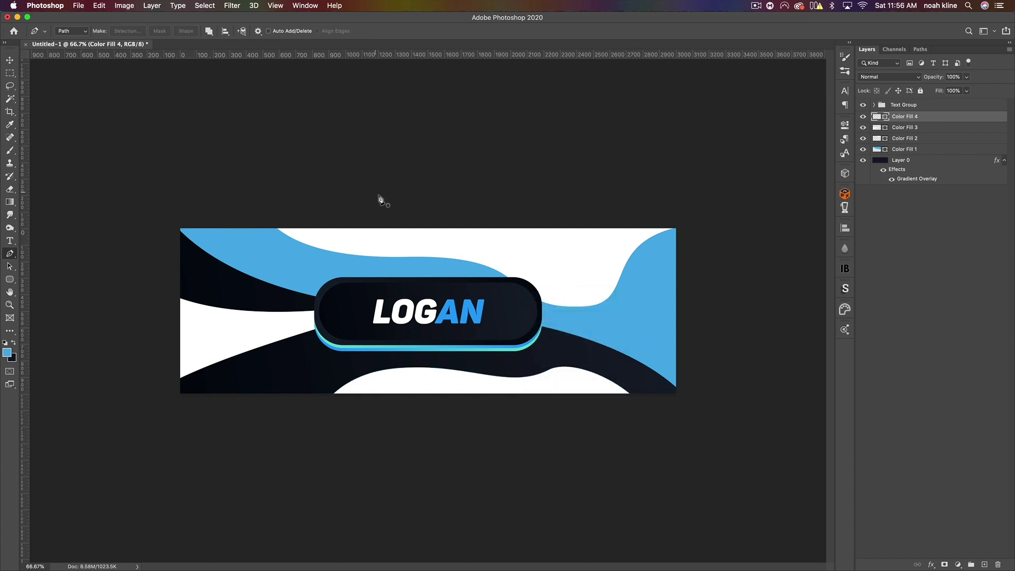
- Shift the bottom white shape left, narrow it to about 66% width, and nudge it slightly down and right
key("v")
left_click_drag(499, 364, 461, 365)
key("super+t")
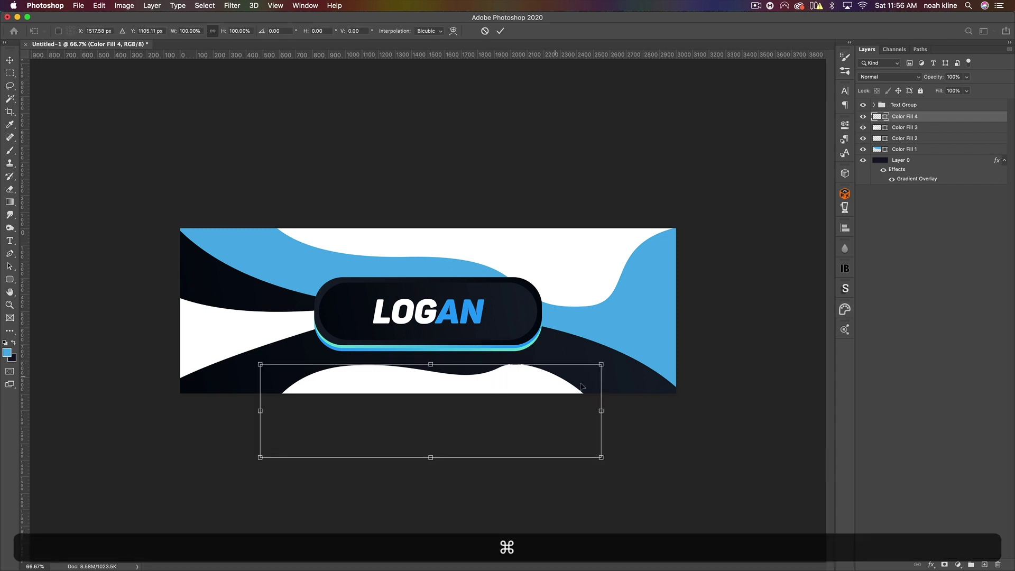
left_click_drag(602, 412, 494, 411)
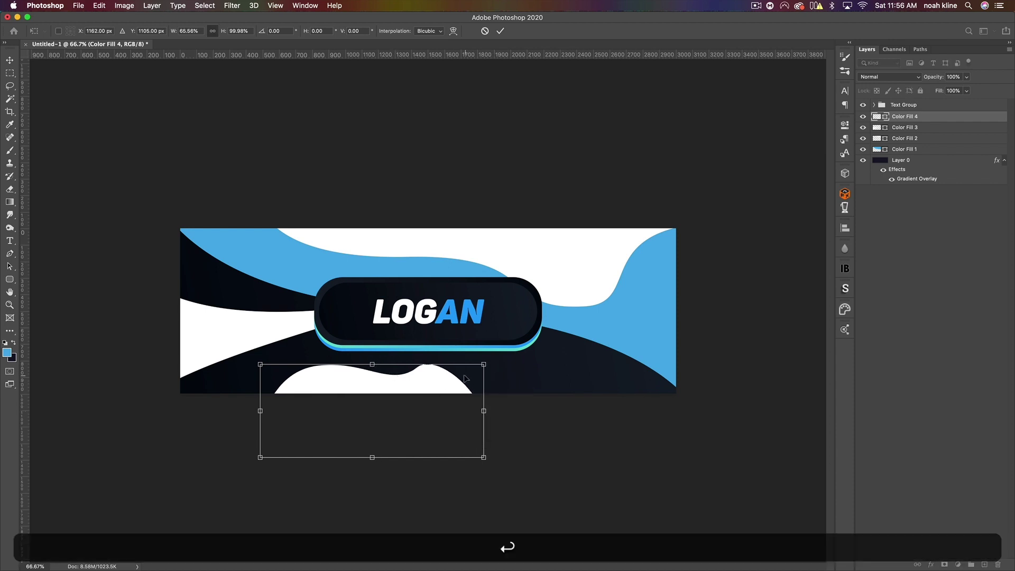
key("Return")
left_click_drag(422, 394, 433, 401)
- On a new layer above Color Fill 4, draw a closed wavy Pen path dipping from the banner's top edge inside the white wave
left_click(984, 564)
left_click(10, 253)
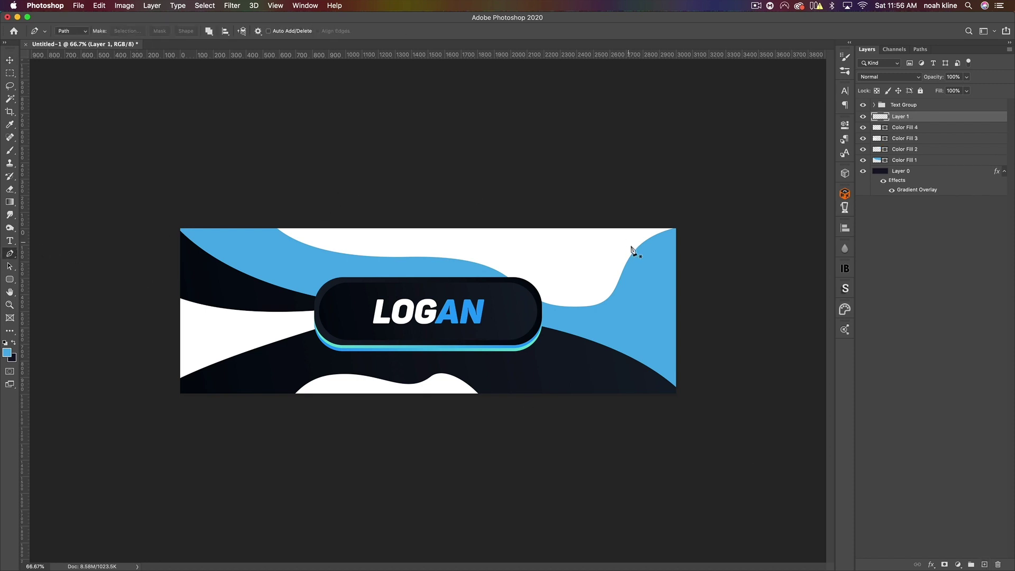
left_click_drag(394, 201, 402, 206)
left_click_drag(473, 242, 611, 257)
left_click_drag(637, 205, 688, 201)
left_click(393, 201)
- Fill the top path with a solid colour layer sampled from the dark background and delete the leftover path
left_click(958, 560)
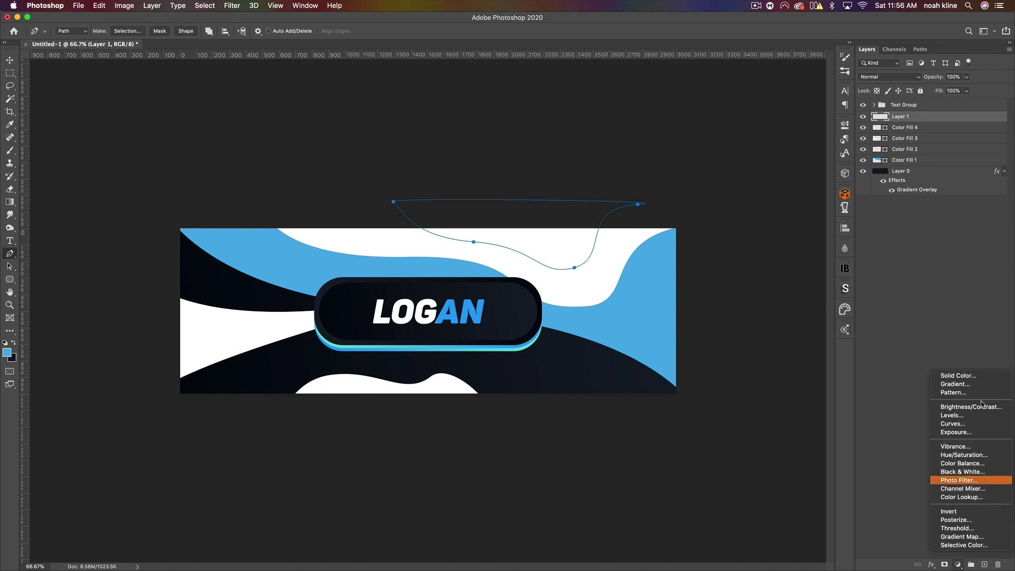
left_click(977, 376)
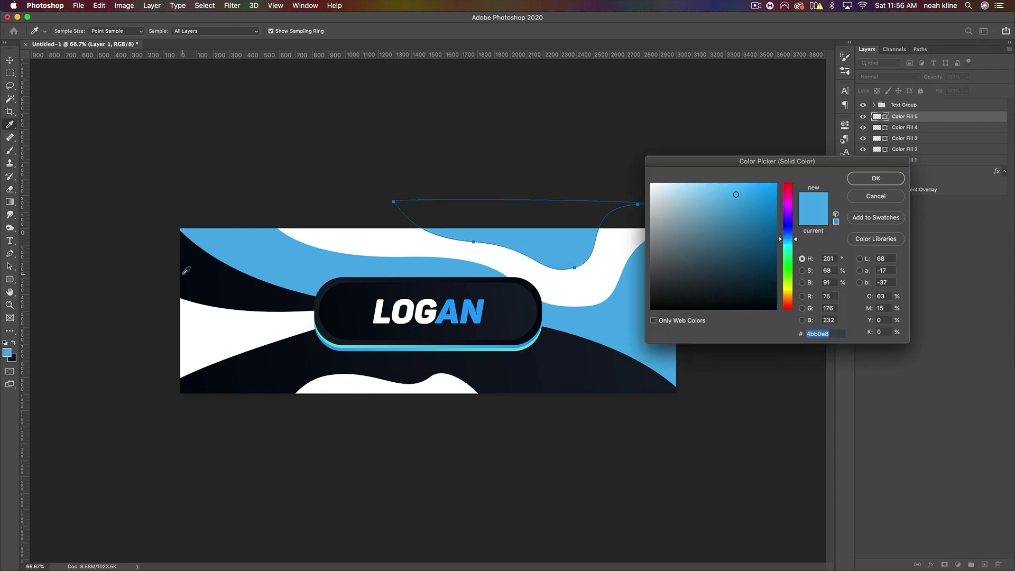
left_click(227, 310)
left_click(874, 183)
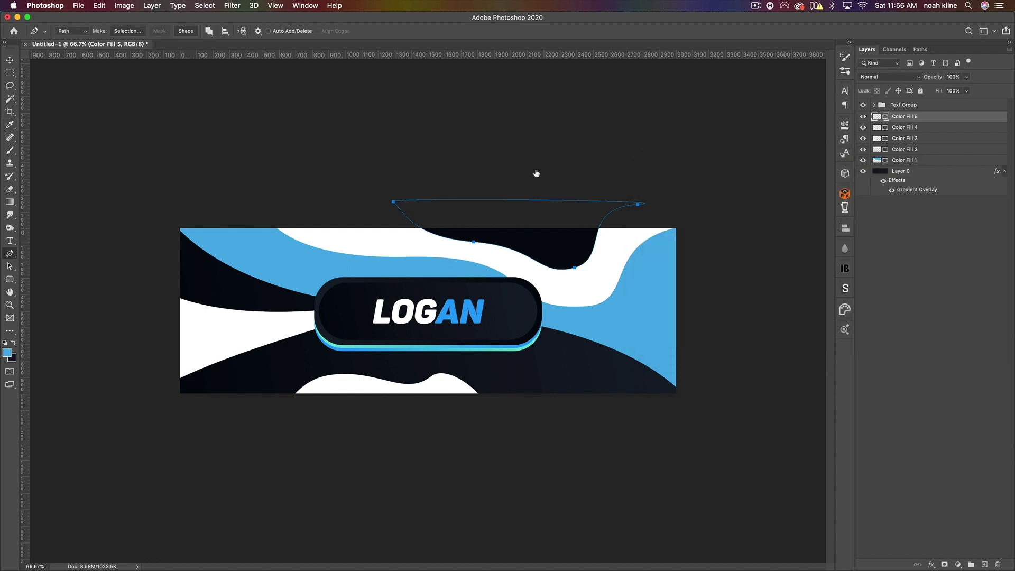
right_click(550, 295)
left_click(526, 307)
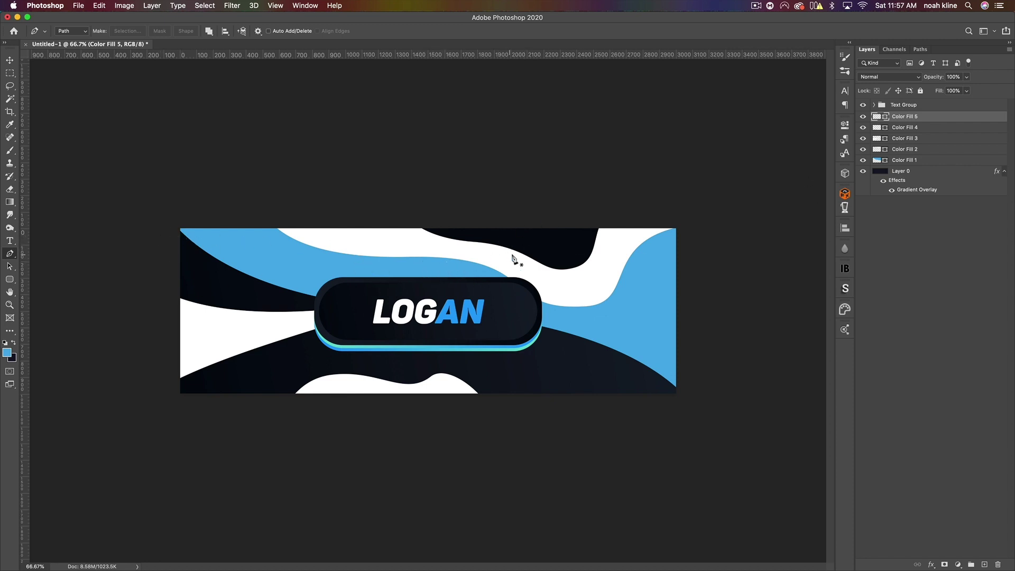
- Move the white Color Fill 2 wave slightly up and the blue Color Fill 1 shape slightly down
left_click(879, 150)
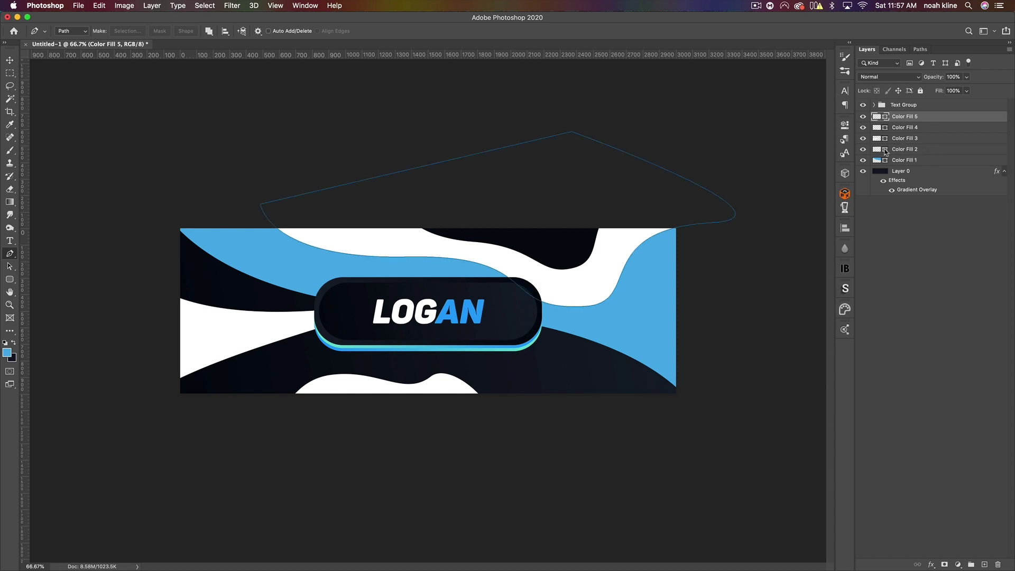
key("v")
left_click_drag(570, 221, 570, 214)
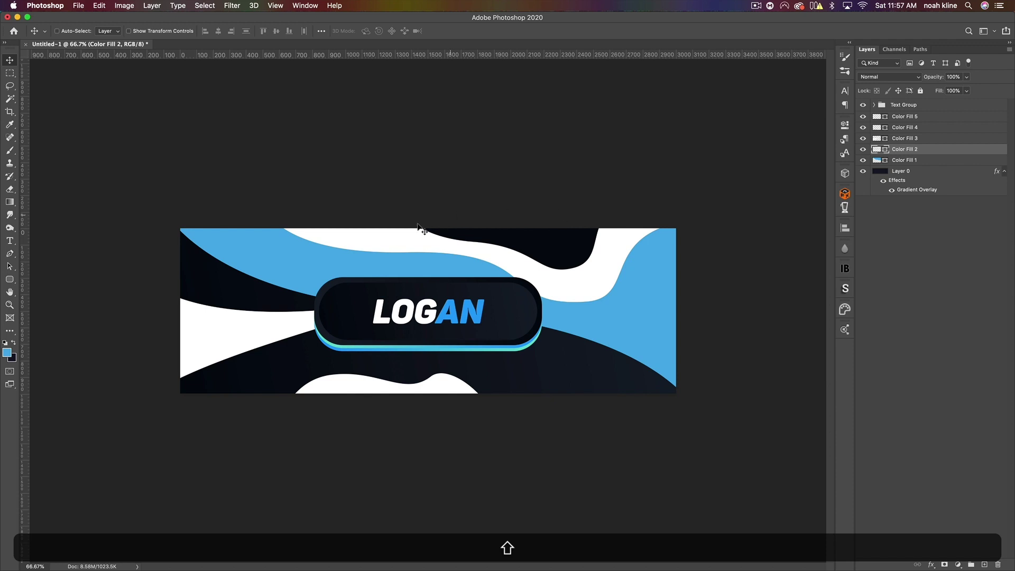
left_click(927, 162)
left_click_drag(505, 267, 506, 269)
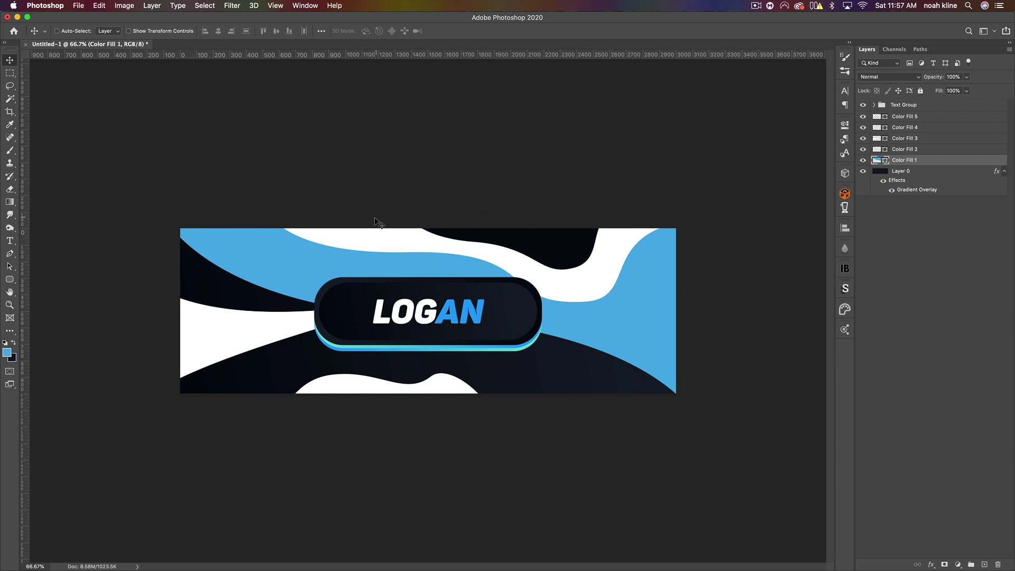
- Apply a linear blue-to-teal Gradient Overlay to Color Fill 1 with an angle of -21°
double_click(931, 160)
left_click(553, 384)
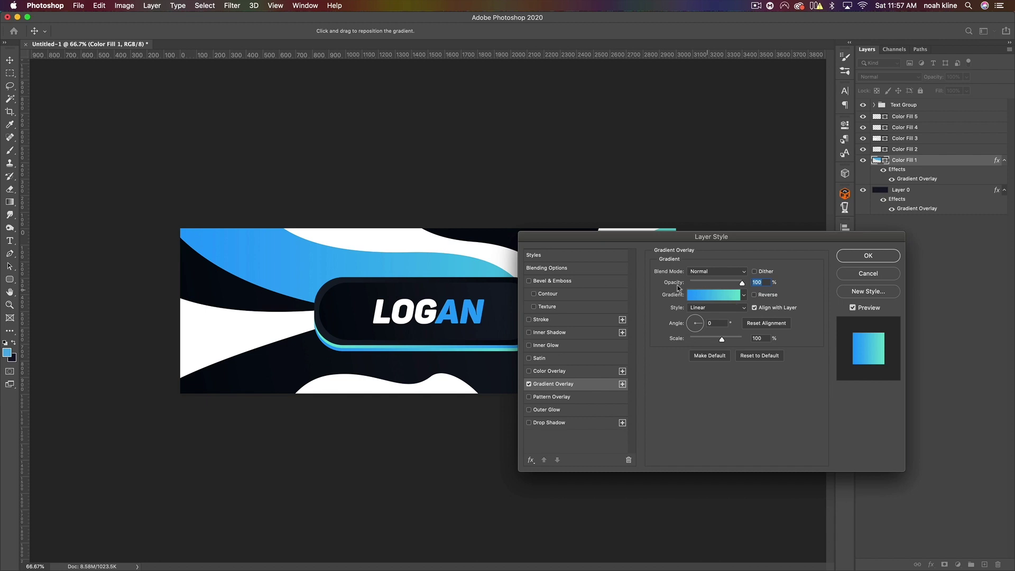
left_click_drag(718, 239, 508, 319)
left_click_drag(489, 405, 495, 410)
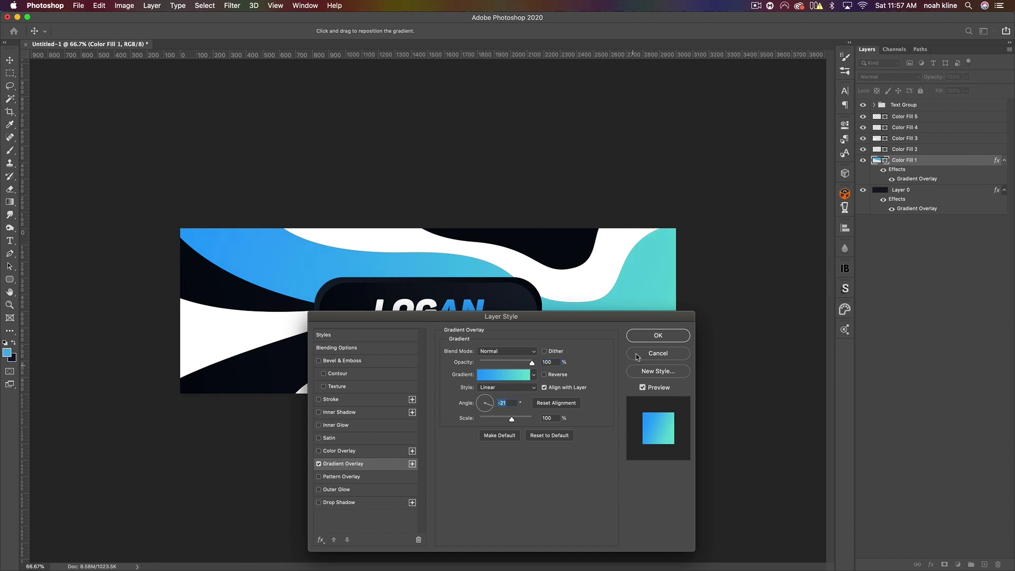
left_click_drag(597, 317, 662, 272)
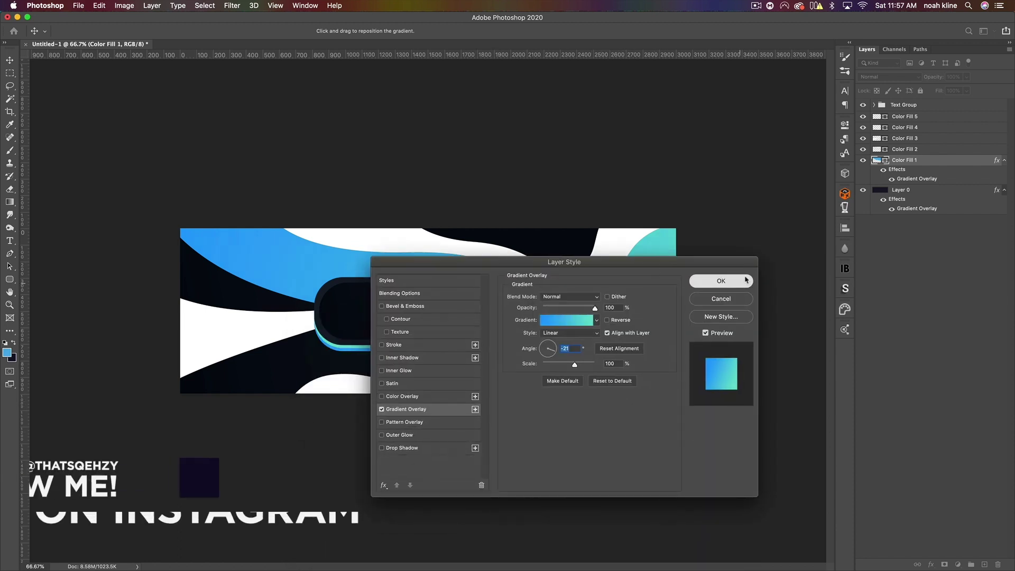
left_click(722, 291)
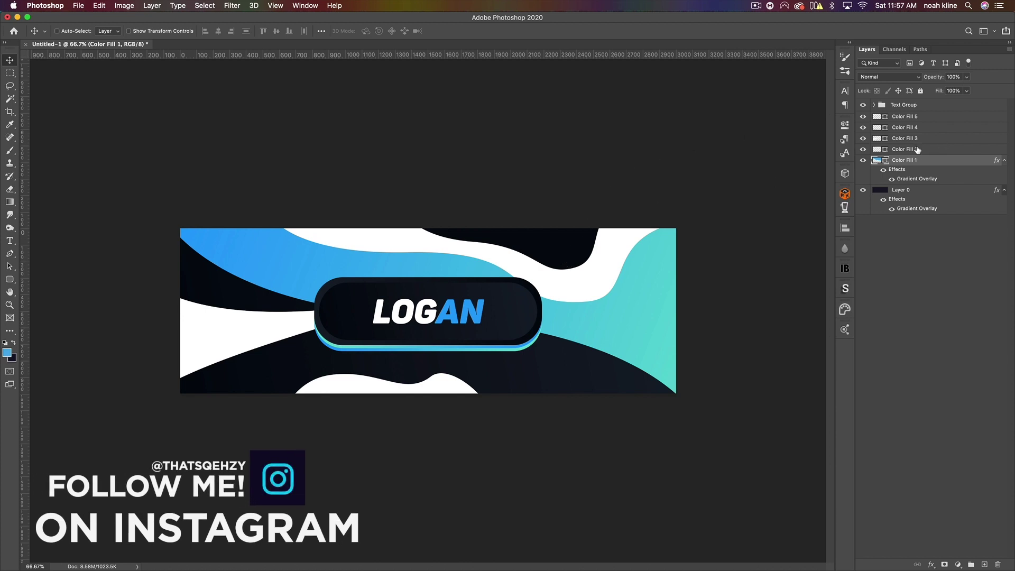
- Apply the dark preset as a Gradient Overlay at 0° to Color Fill 5, and collapse the effects of Color Fill 5 and Color Fill 1
double_click(934, 117)
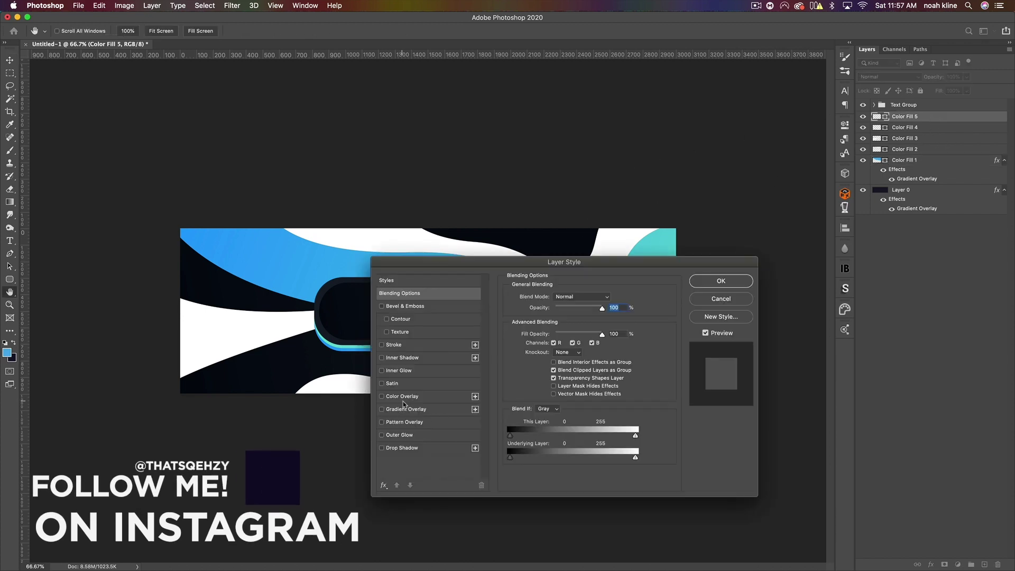
left_click(406, 410)
left_click(596, 321)
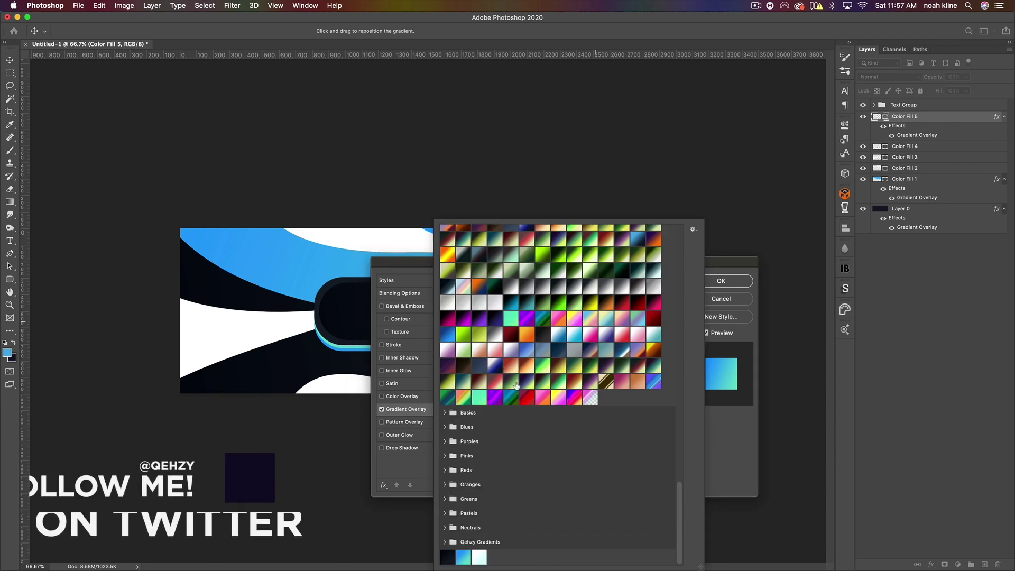
left_click(446, 556)
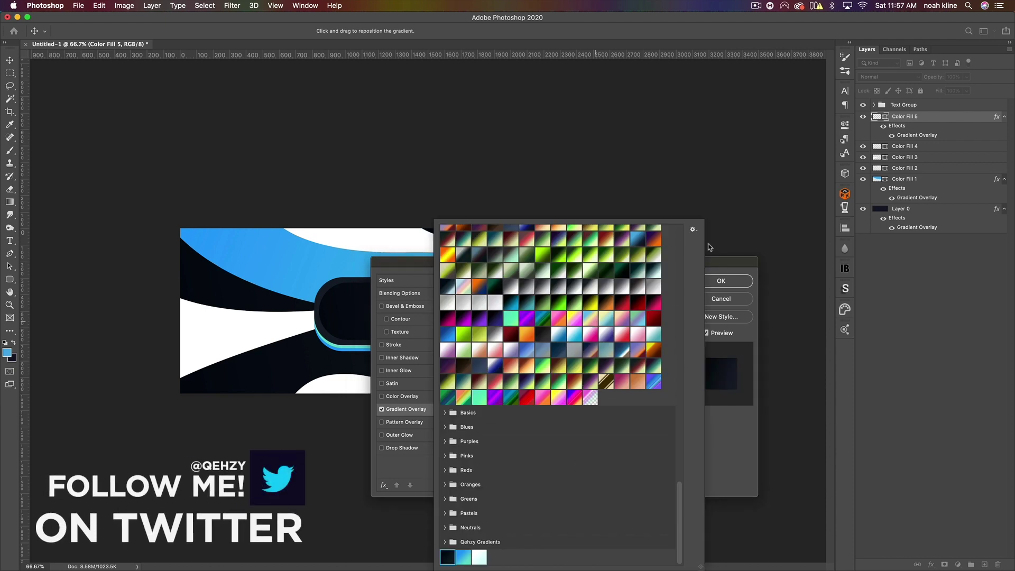
left_click_drag(726, 260, 818, 271)
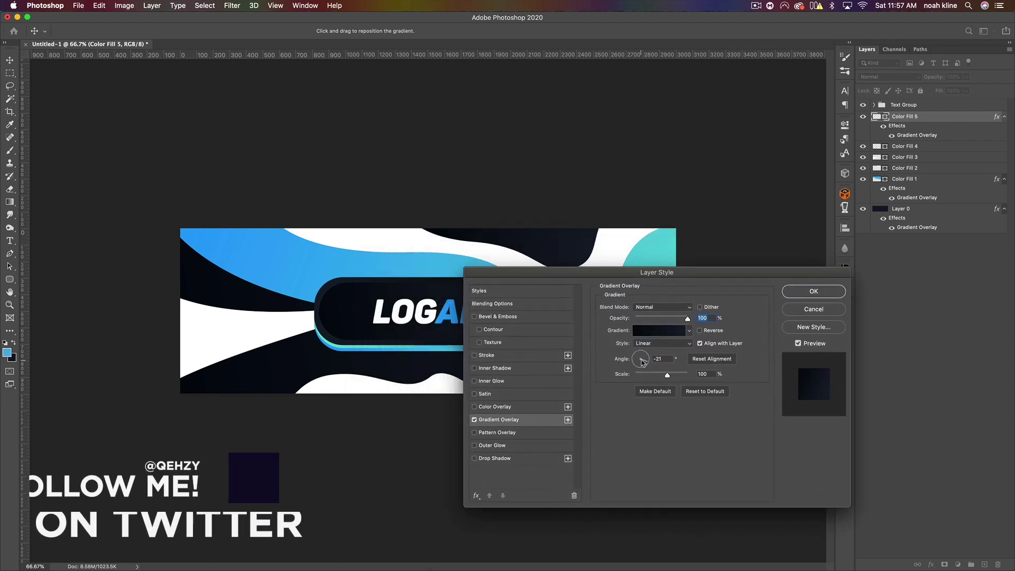
key("shift")
left_click(665, 362)
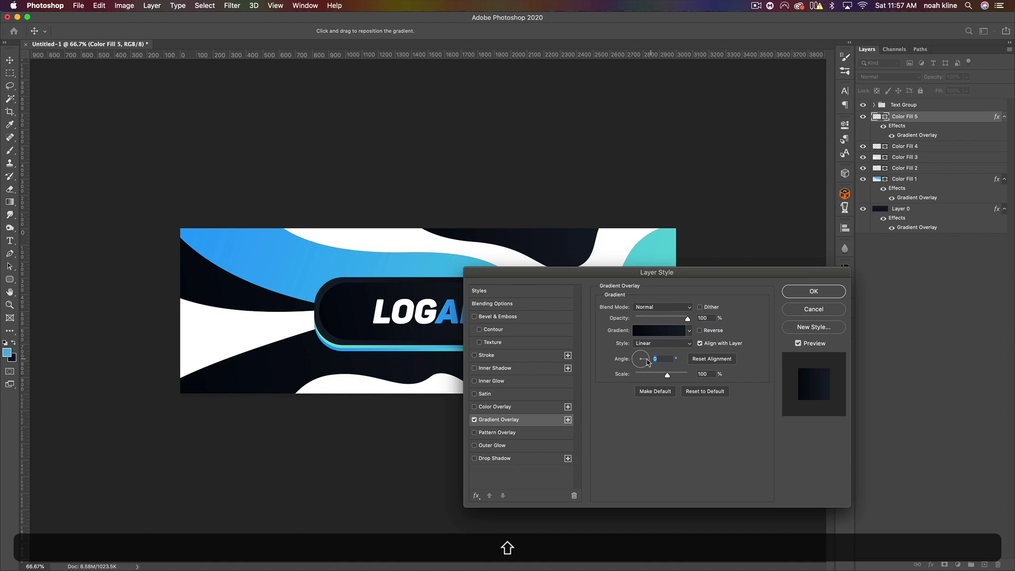
left_click(819, 295)
left_click(1004, 118)
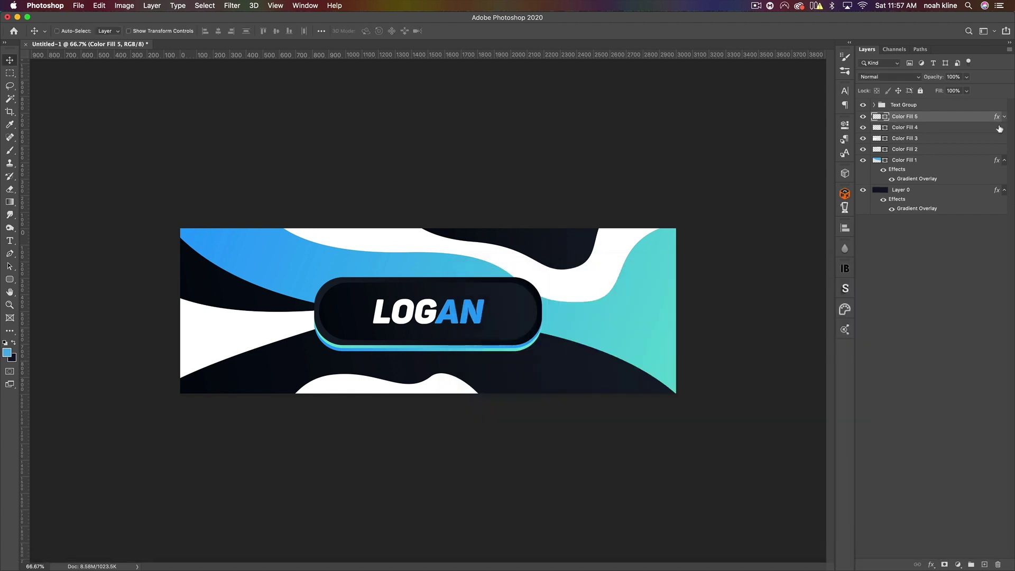
left_click(1005, 161)
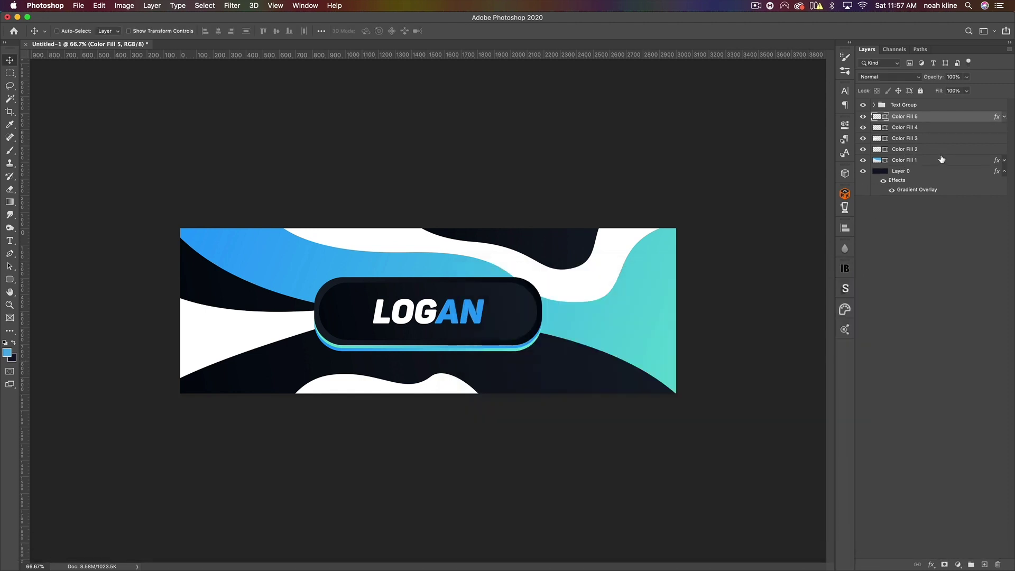
- Apply the white-to-pale-cyan preset as a linear Gradient Overlay at 0° to Color Fill 2
double_click(939, 153)
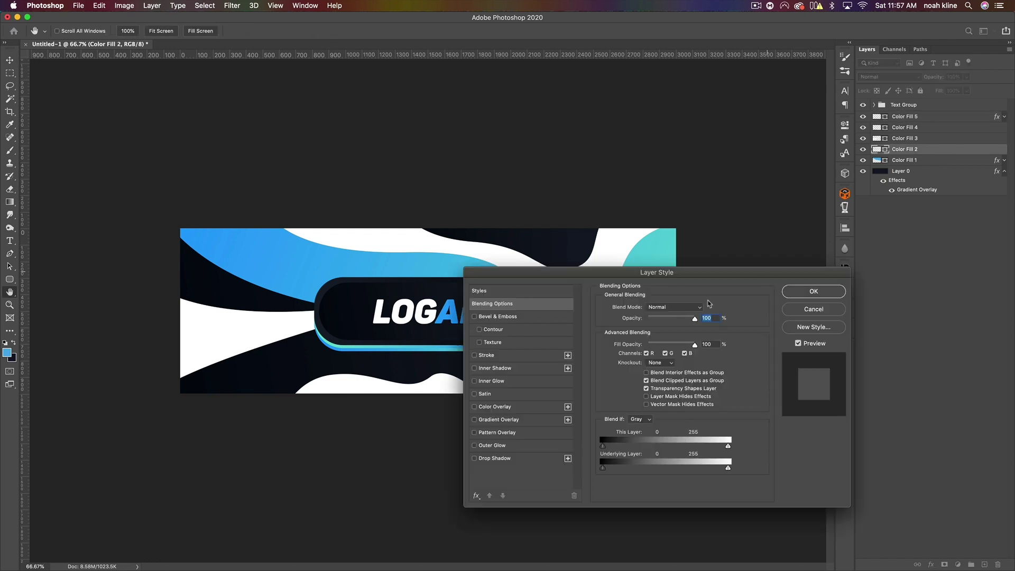
left_click(502, 419)
left_click(690, 331)
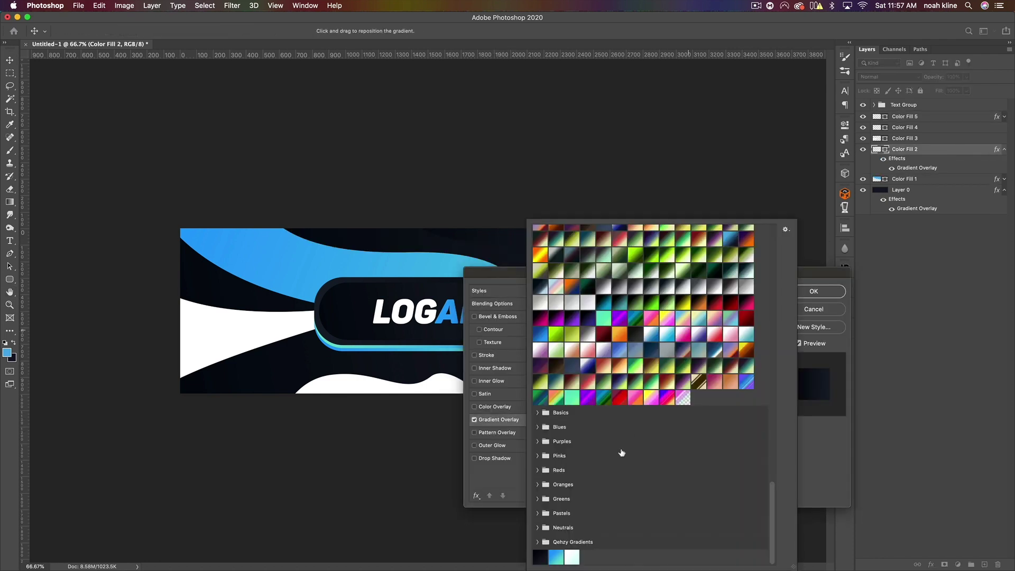
left_click(563, 558)
left_click(834, 452)
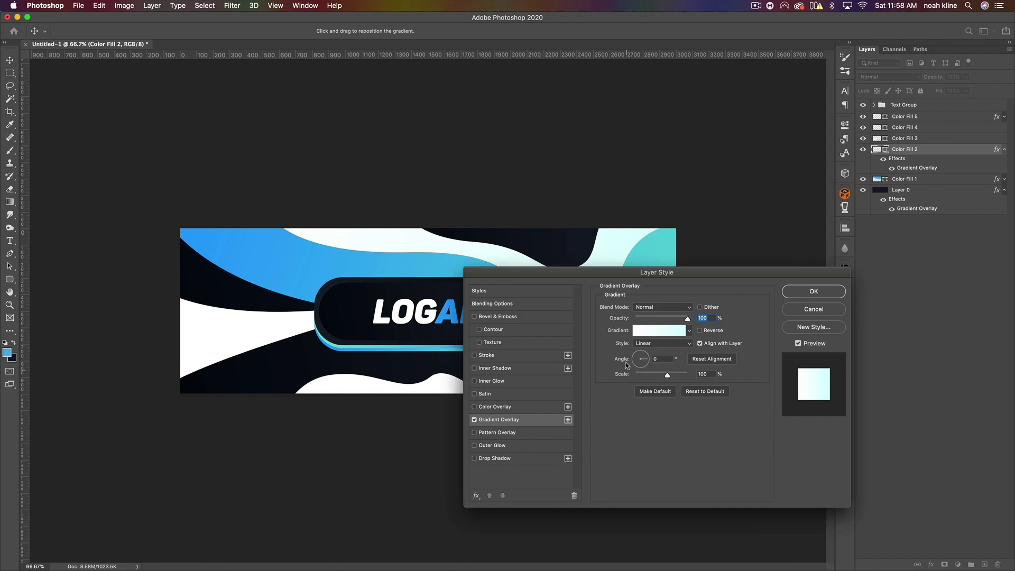
- Inspect the colour values of both end stops in Color Fill 2's Gradient Overlay
left_click(651, 332)
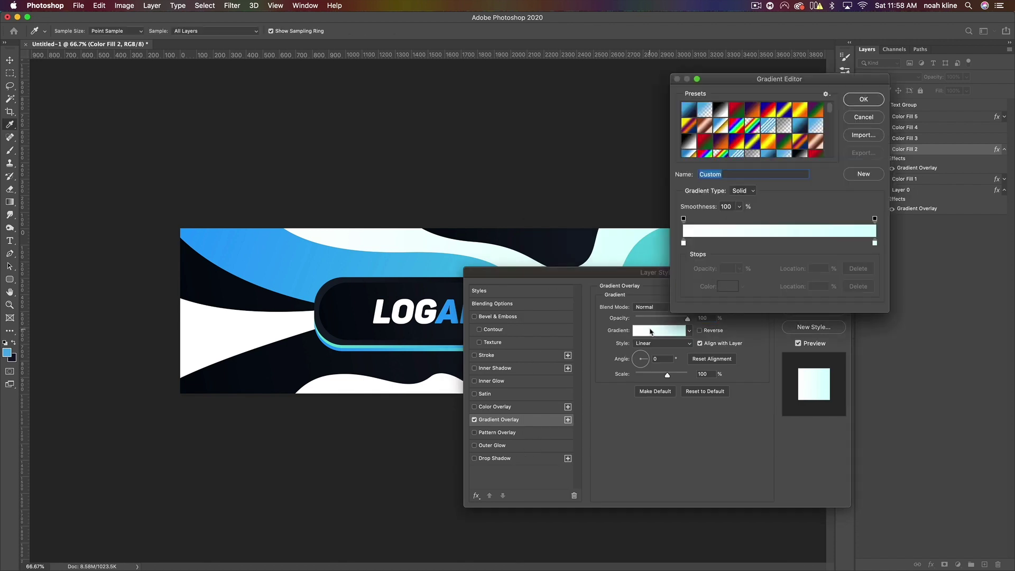
left_click(684, 244)
left_click(727, 286)
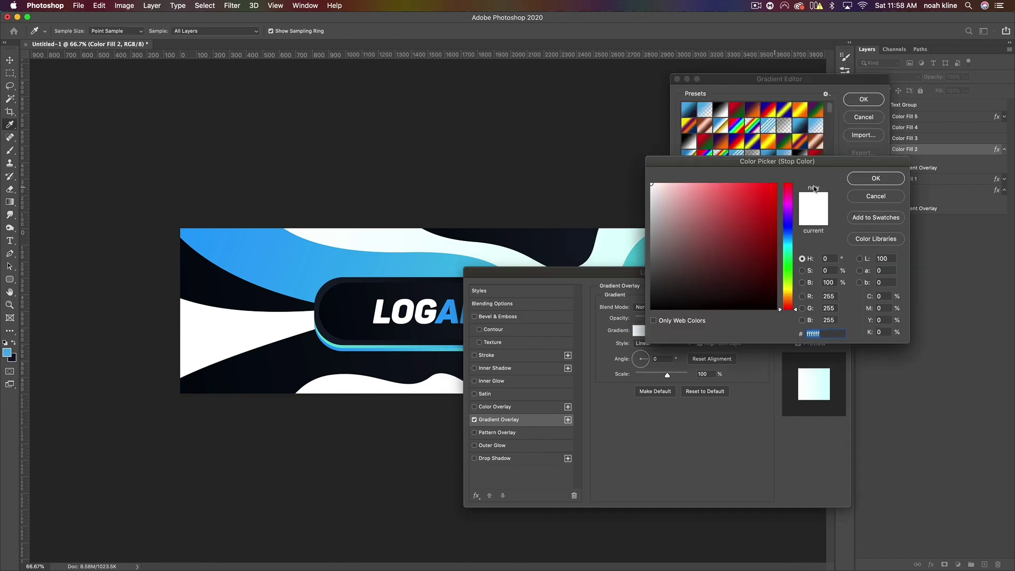
left_click(872, 206)
left_click(875, 243)
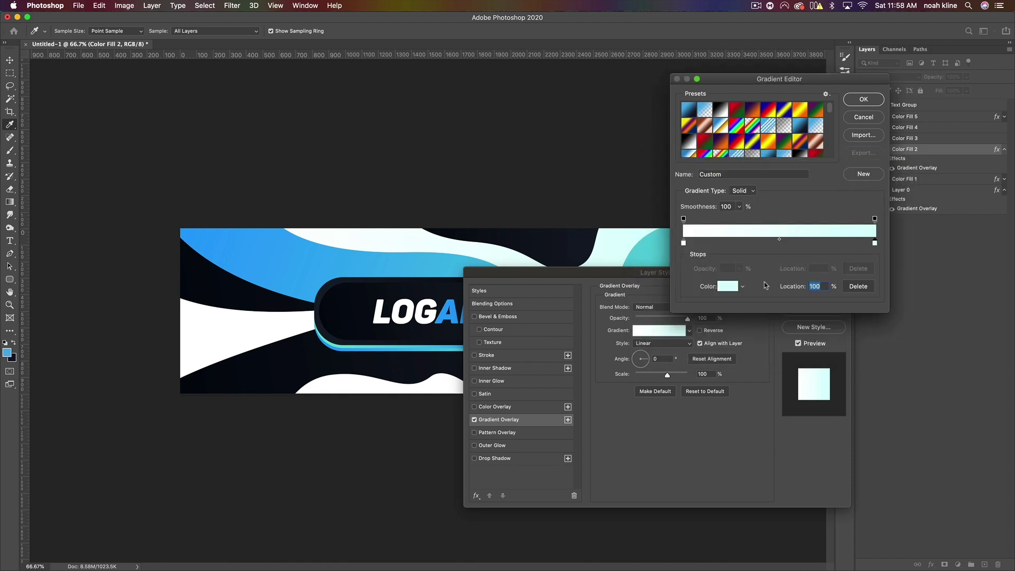
left_click(736, 290)
left_click(839, 336)
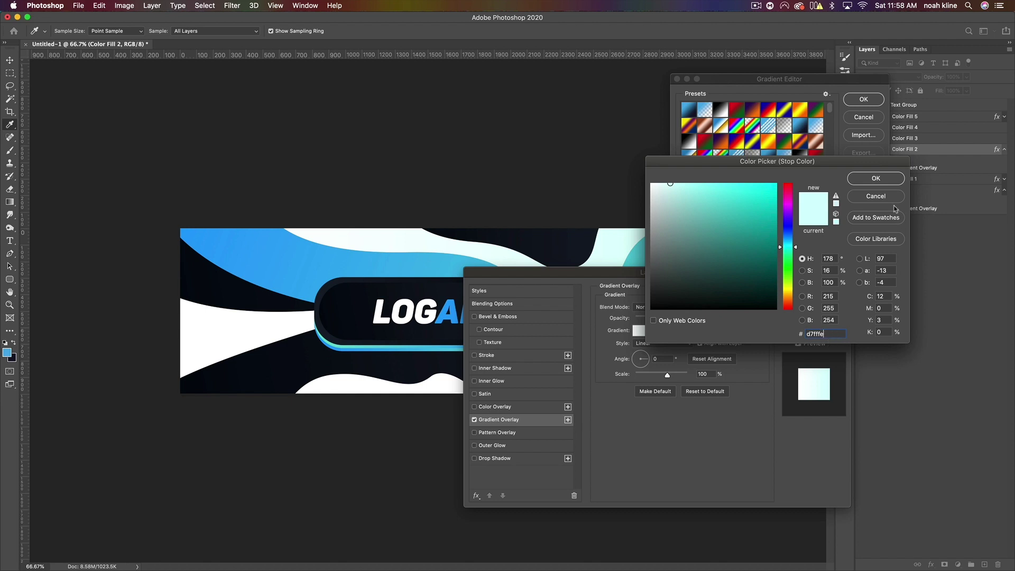
left_click(792, 237)
left_click(861, 200)
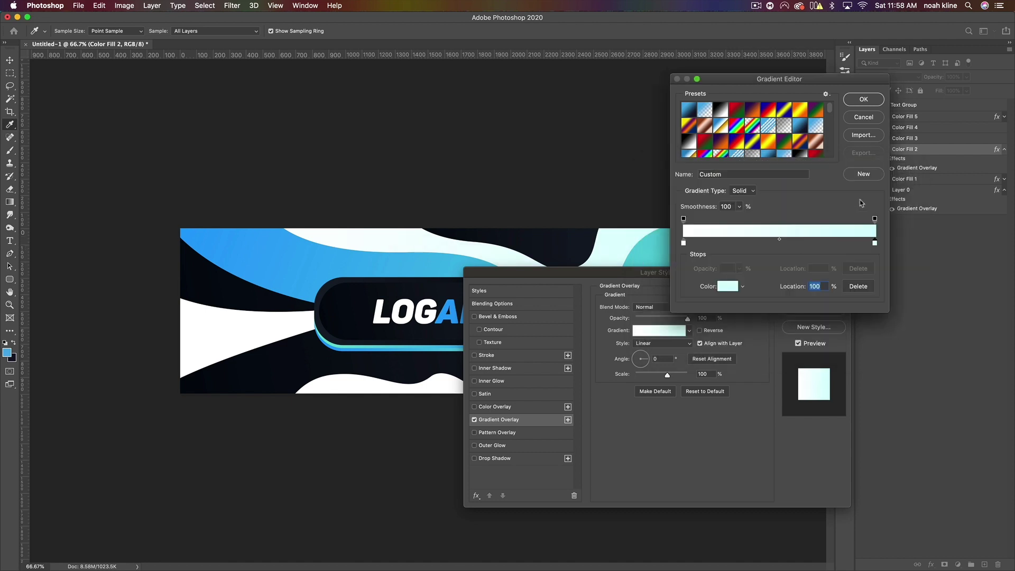
left_click(867, 101)
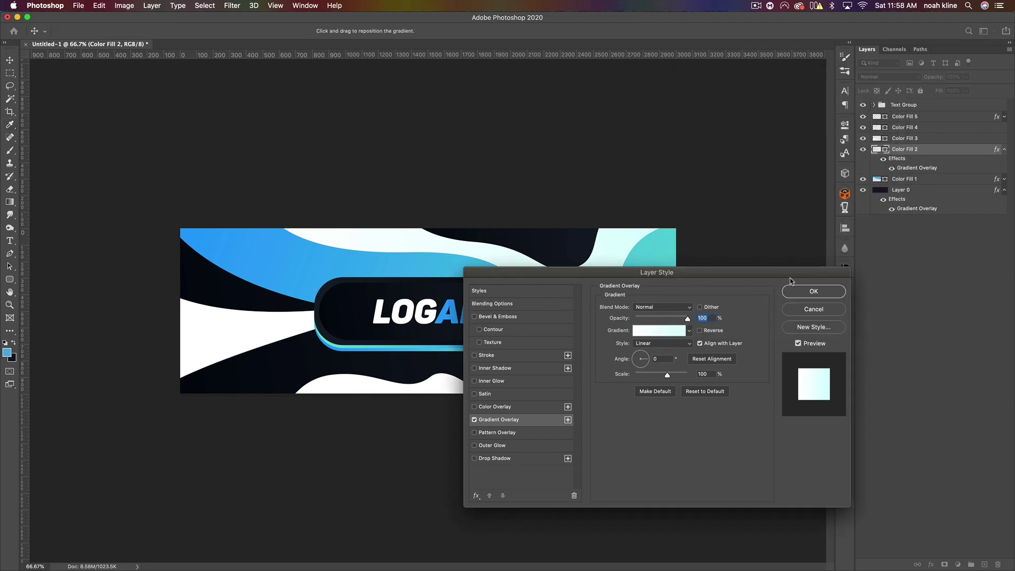
- Copy Color Fill 2's Gradient Overlay style to Color Fill 3 and Color Fill 4, and collapse their effects
left_click(814, 291)
right_click(923, 150)
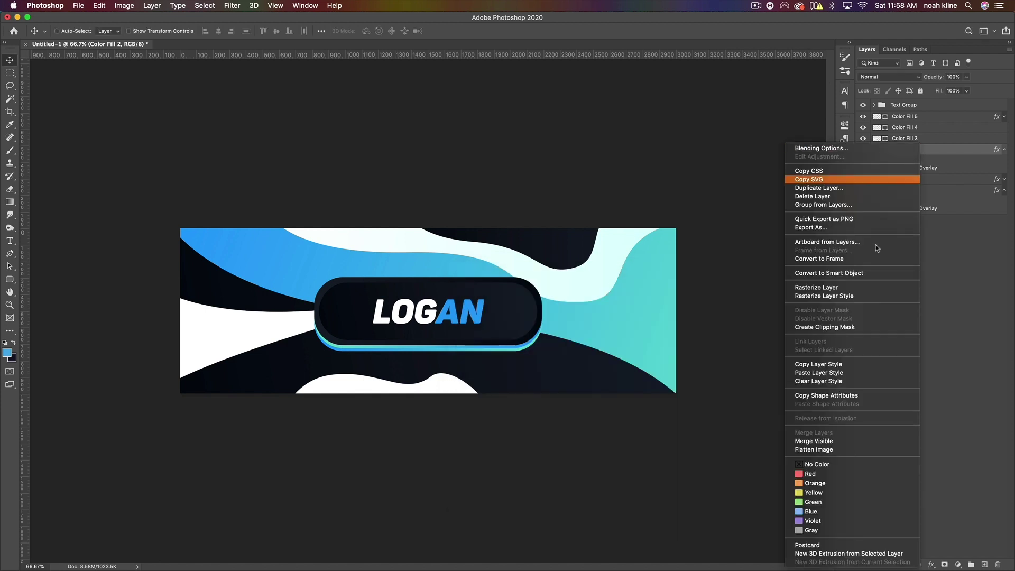
left_click(838, 373)
left_click(1005, 149)
left_click(933, 140)
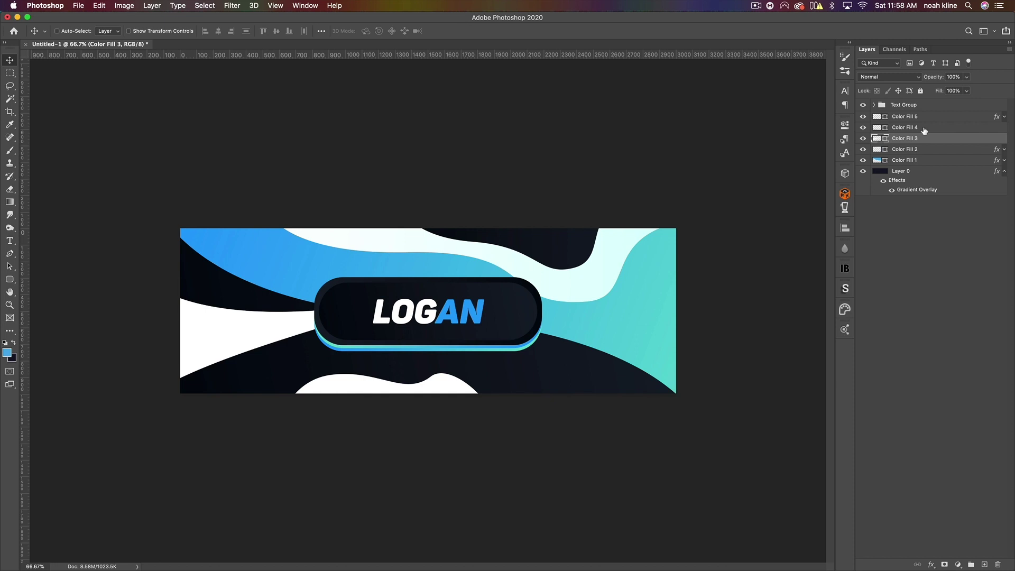
left_click(925, 130, "shift")
right_click(924, 130)
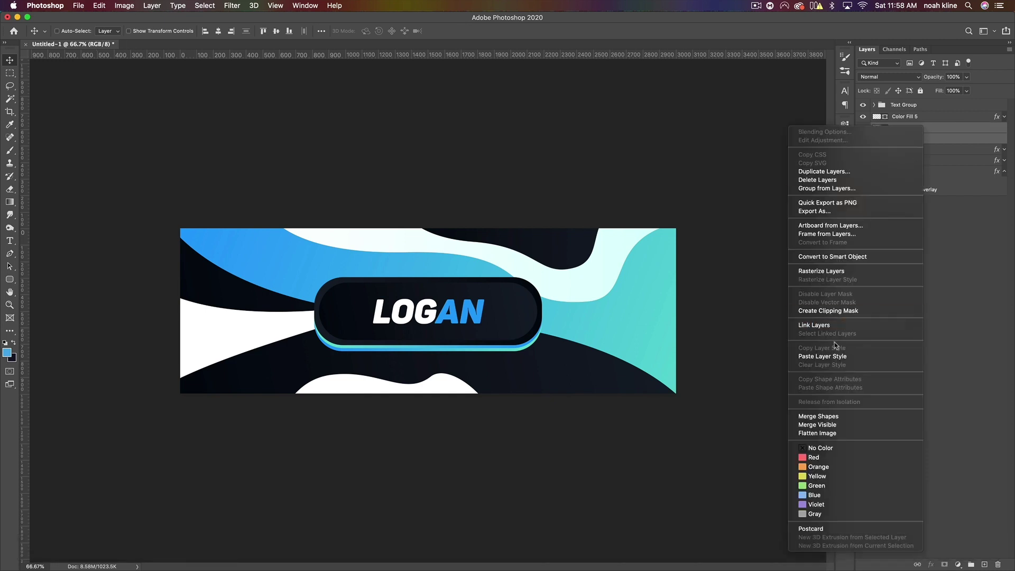
left_click(825, 357)
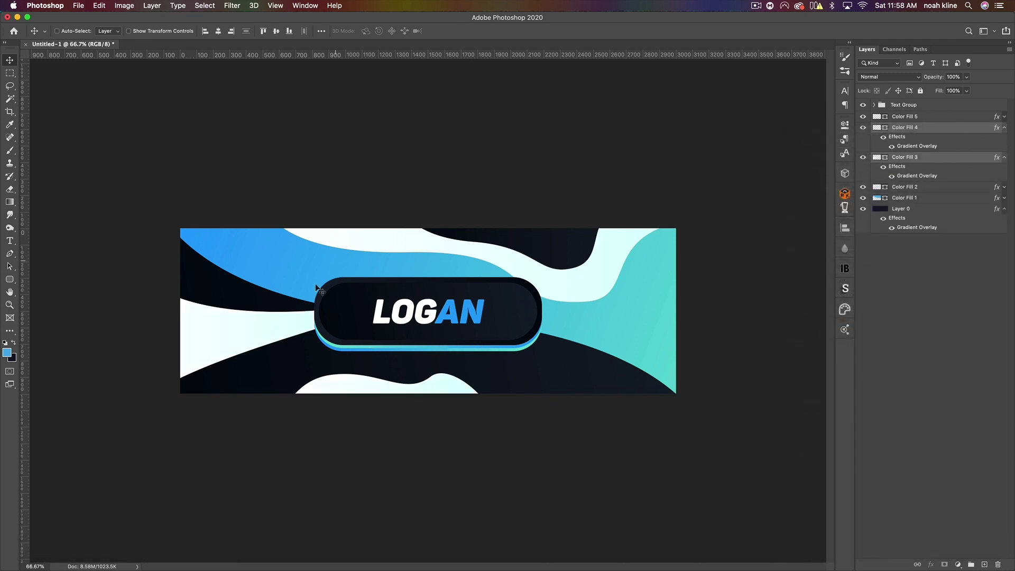
left_click(1005, 127)
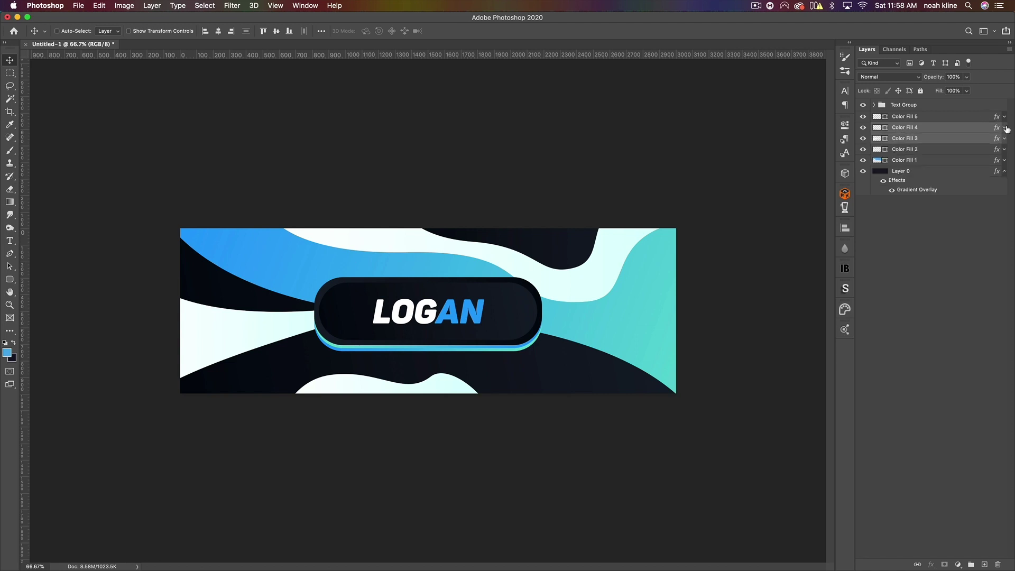
- Flip the Gradient Overlay angle of Color Fill 3 so its gradient runs in the opposite direction
left_click(957, 137)
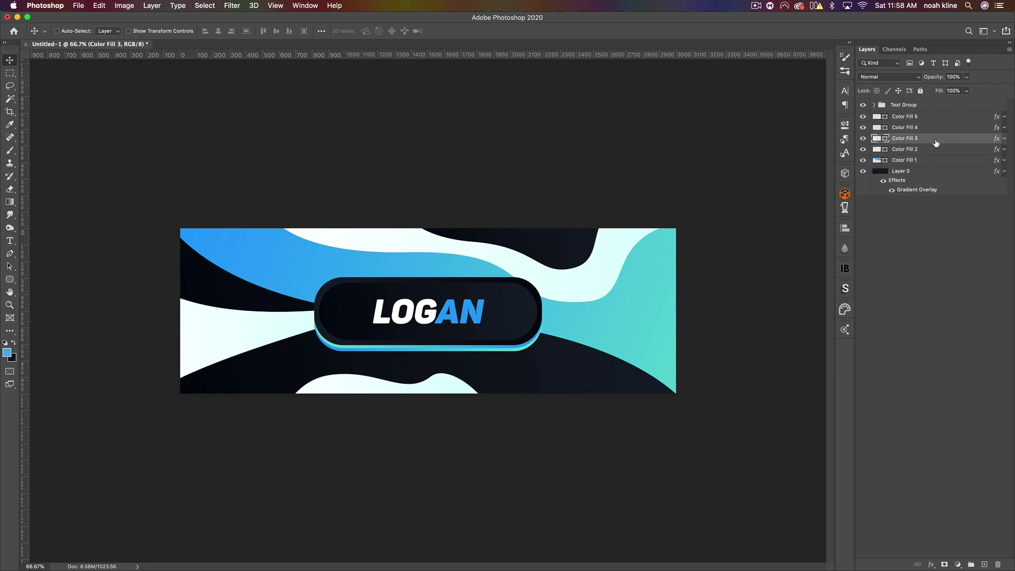
double_click(936, 140)
left_click(507, 420)
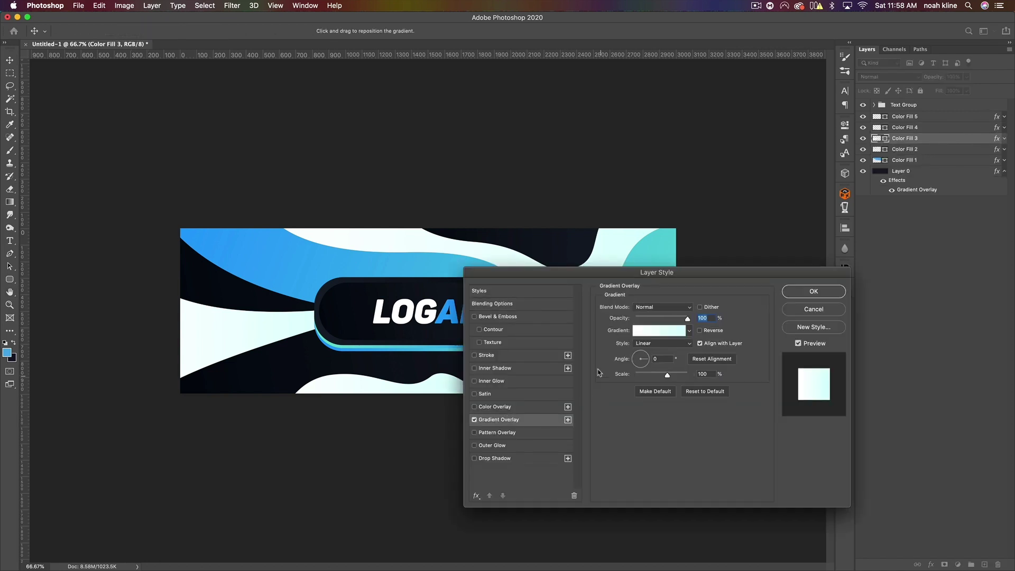
left_click_drag(649, 362, 607, 358)
left_click(828, 295)
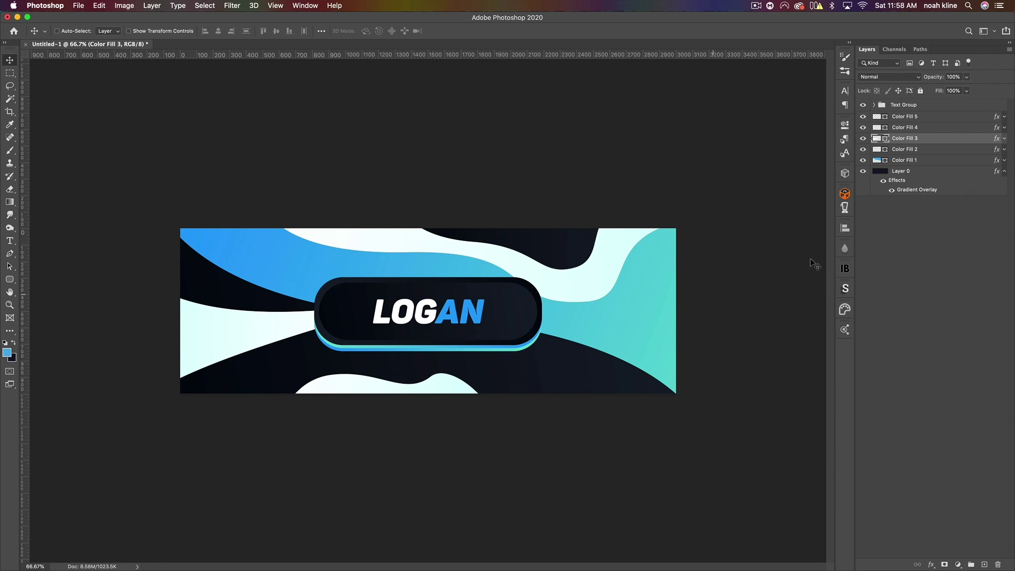
- Duplicate the Color Fill 1 shape layer
left_click(910, 160)
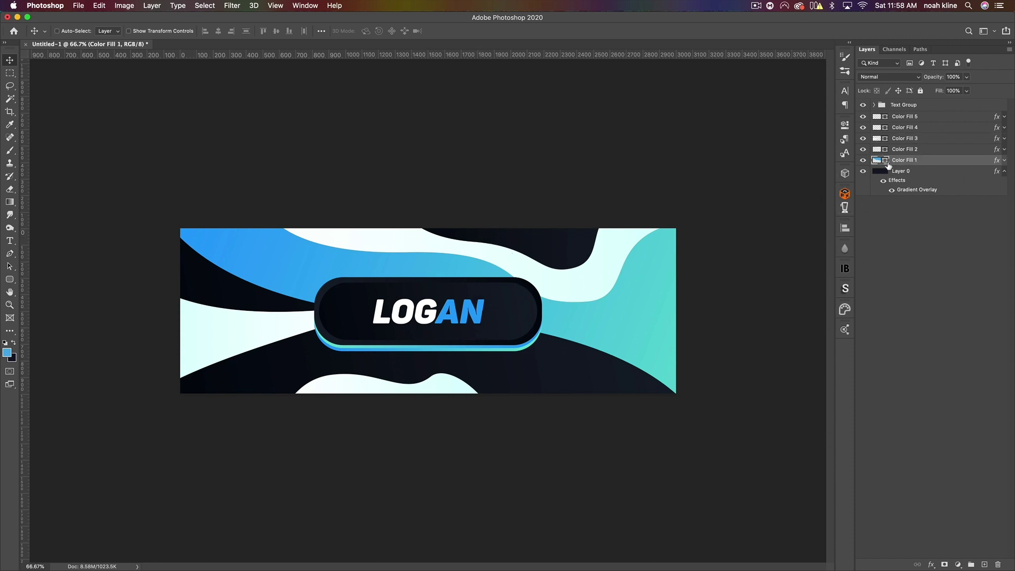
key("super")
key("super+j")
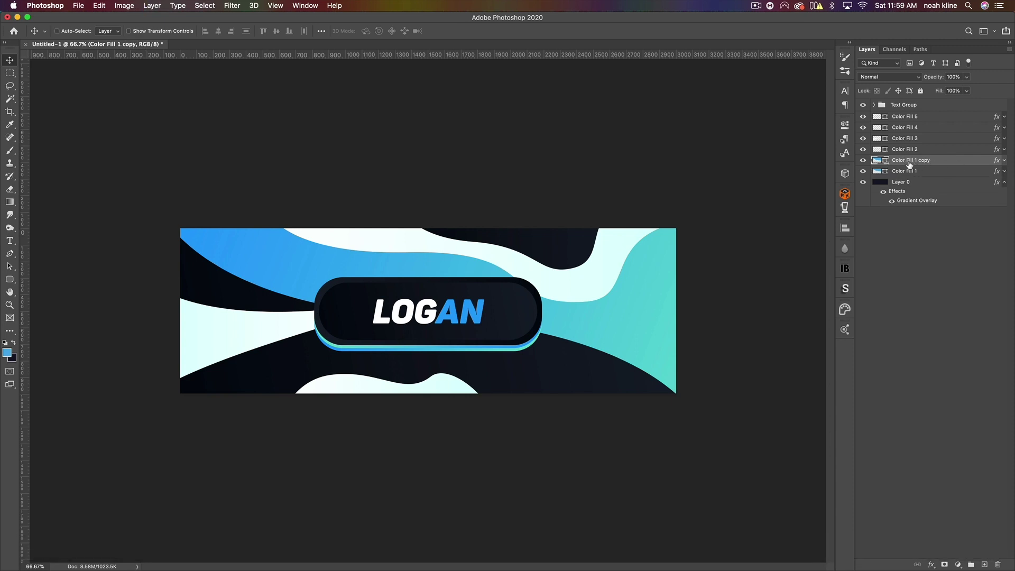
- Reshape the path of Color Fill 1 copy by moving its lower corners inward and raising the curve across the banner
left_click(10, 254)
key("super")
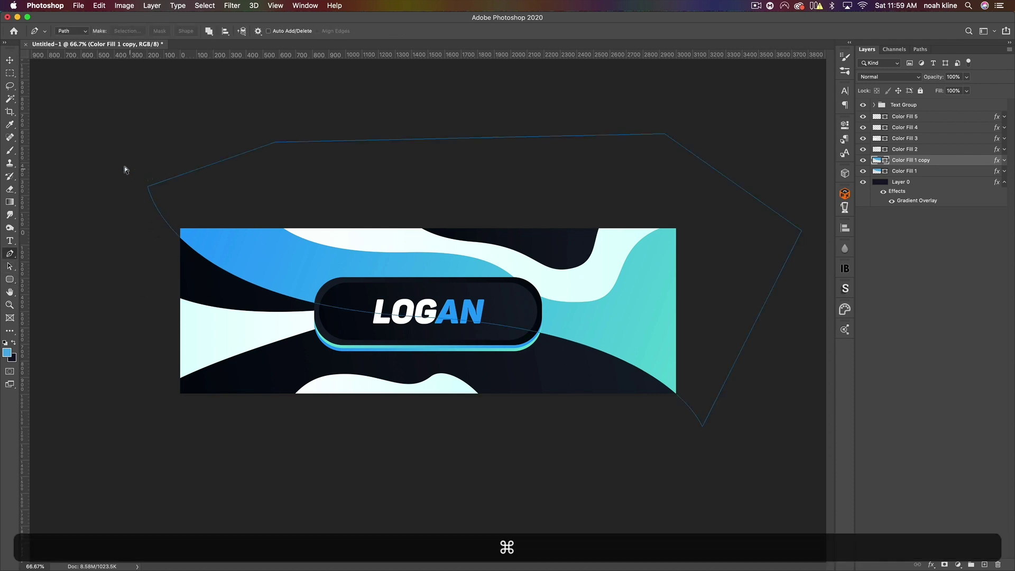
left_click(186, 231, "super")
left_click_drag(149, 188, 235, 144)
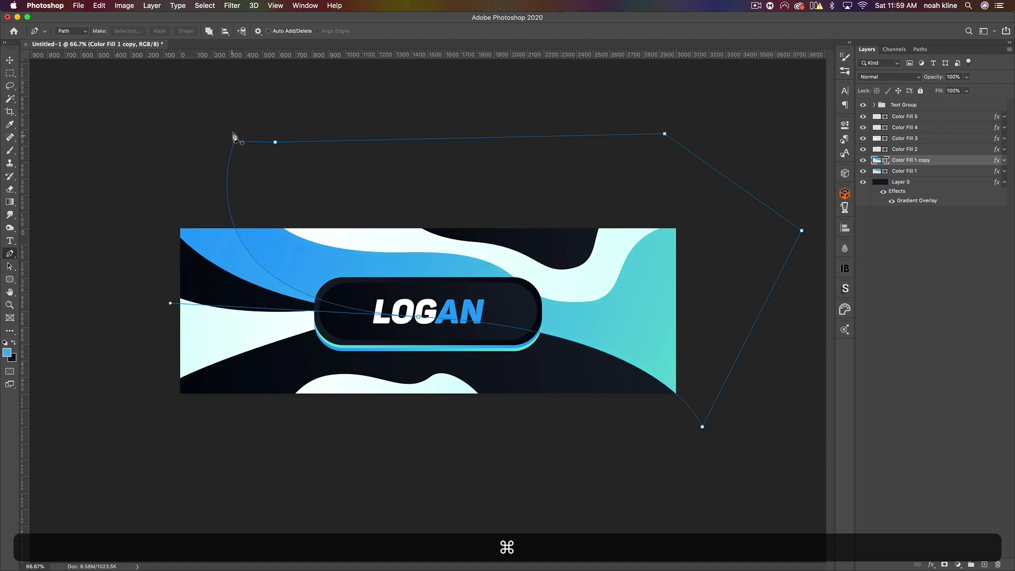
key("super")
left_click_drag(703, 426, 754, 384)
left_click_drag(666, 331, 668, 294)
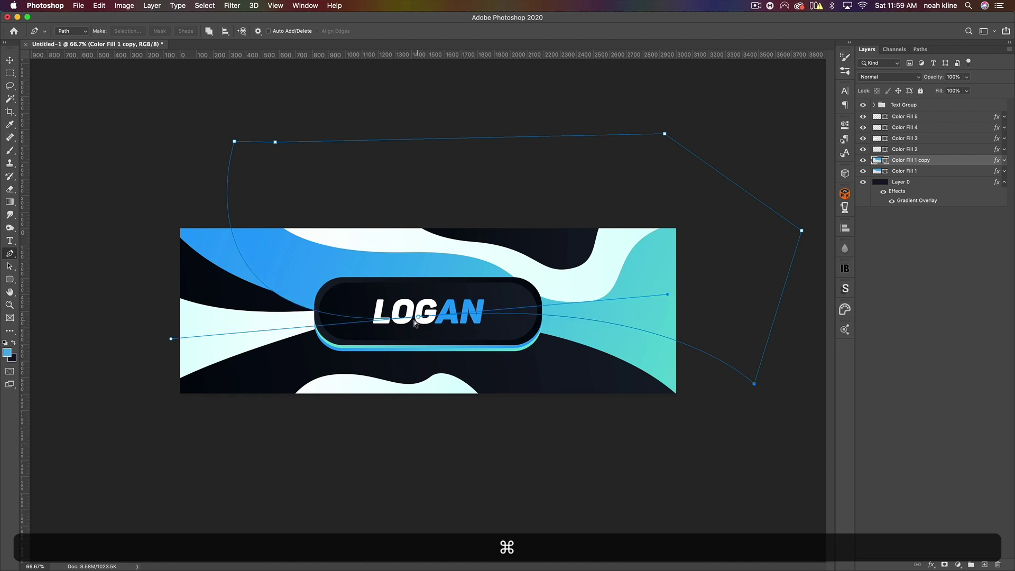
left_click_drag(420, 319, 428, 312)
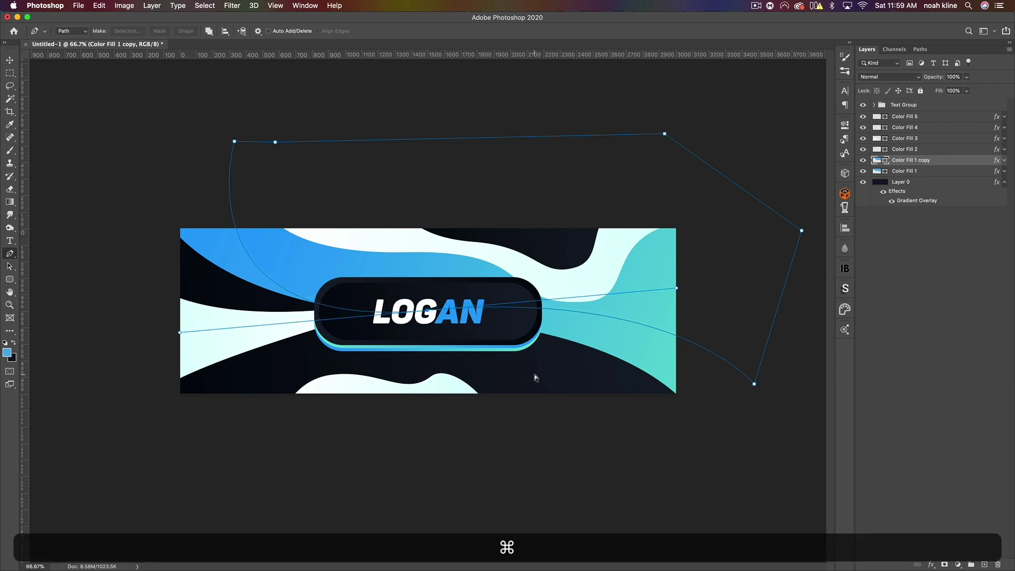
left_click(519, 382, "super")
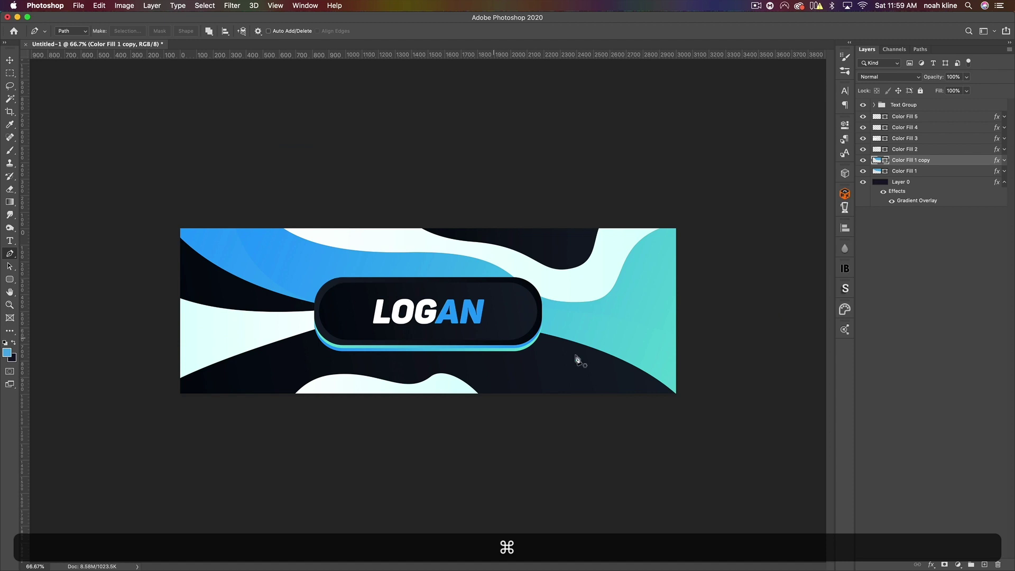
- Set the Gradient Overlay angle of Color Fill 1 copy to 151°
double_click(947, 165)
left_click(513, 421)
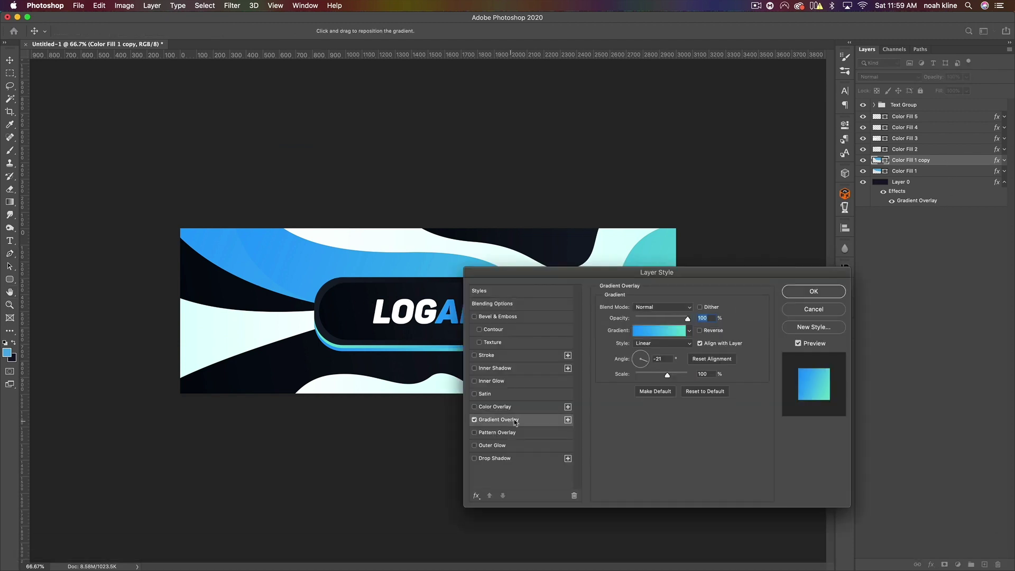
left_click_drag(645, 363, 610, 343)
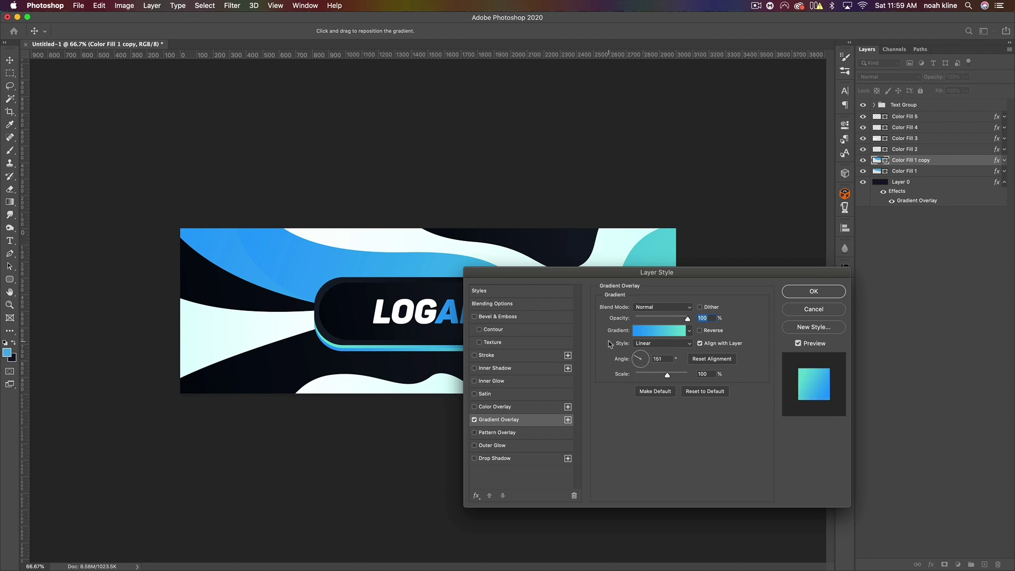
left_click(815, 291)
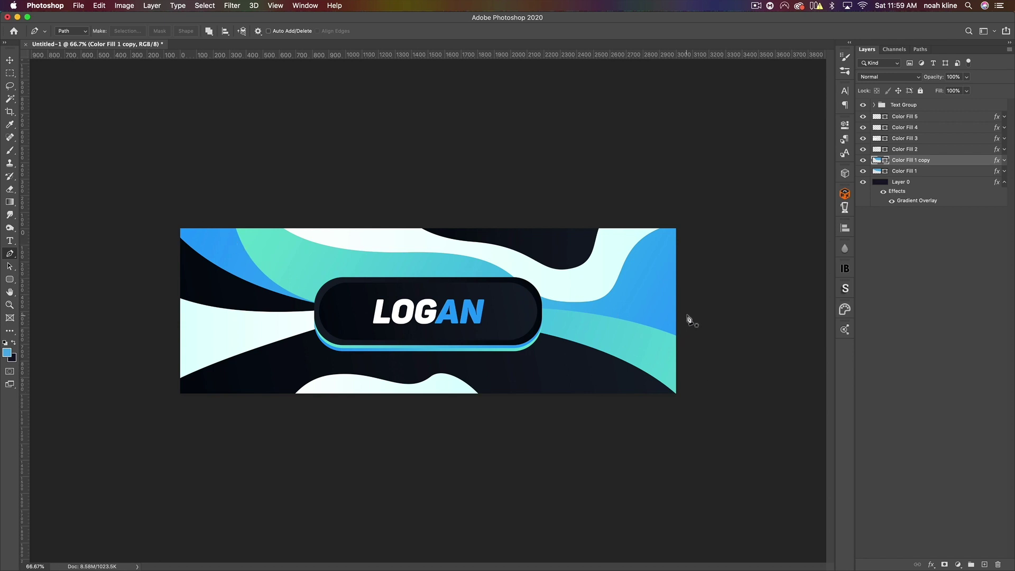
- Duplicate Color Fill 2 and reshape the copy's path into a slightly narrower wave inside the original
left_click(921, 150)
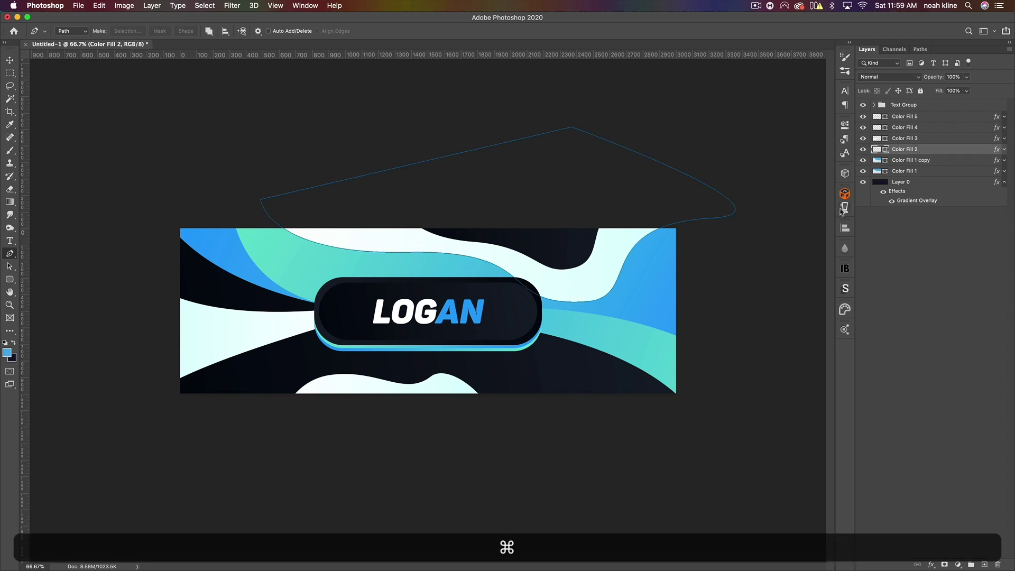
key("super+j")
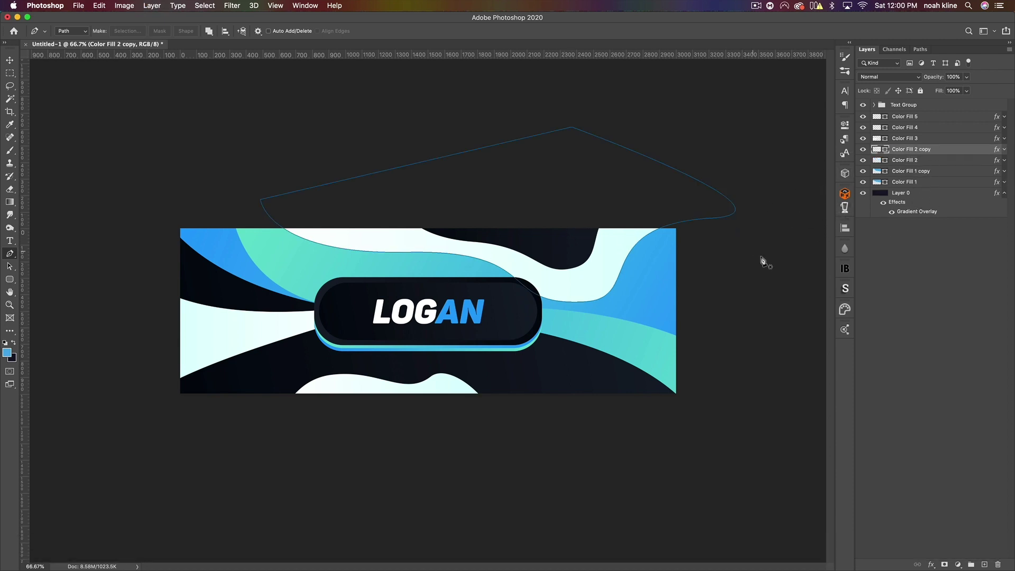
left_click(265, 211, "super")
left_click_drag(406, 253, 423, 239)
left_click_drag(712, 218, 687, 210)
left_click_drag(424, 239, 445, 242)
- Set the Gradient Overlay angle of Color Fill 2 copy to 180°
double_click(945, 149)
left_click(498, 420)
left_click_drag(647, 359, 633, 359)
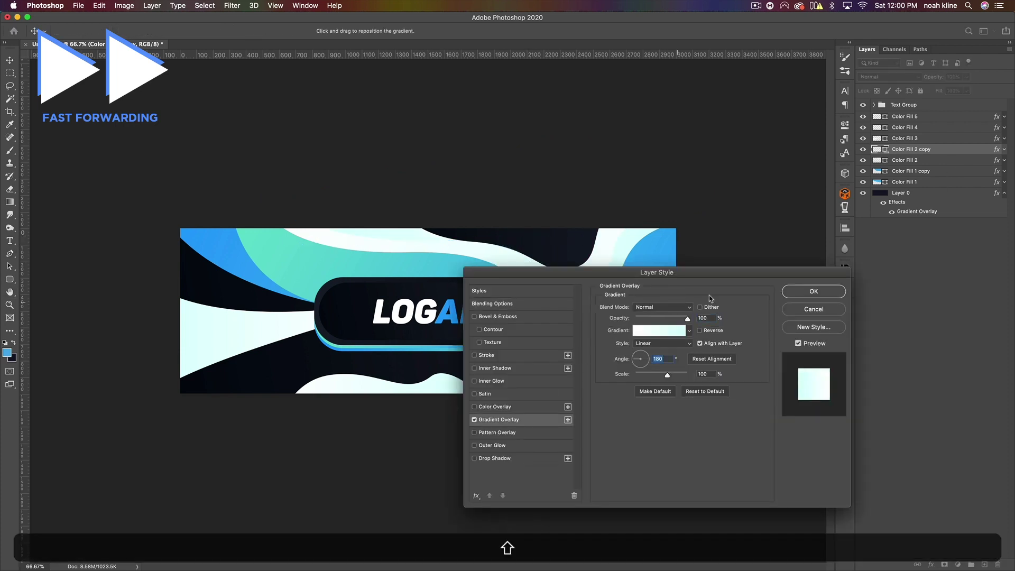
left_click(814, 292)
- Duplicate Color Fill 3 and reshape the copy's anchors and curve handles into a smaller wave at the banner's left edge
left_click(924, 139)
key("super+j")
left_click(134, 273, "super")
left_click_drag(135, 272, 130, 332)
left_click_drag(337, 309, 339, 310)
left_click(149, 351, "super")
left_click(345, 310, "super")
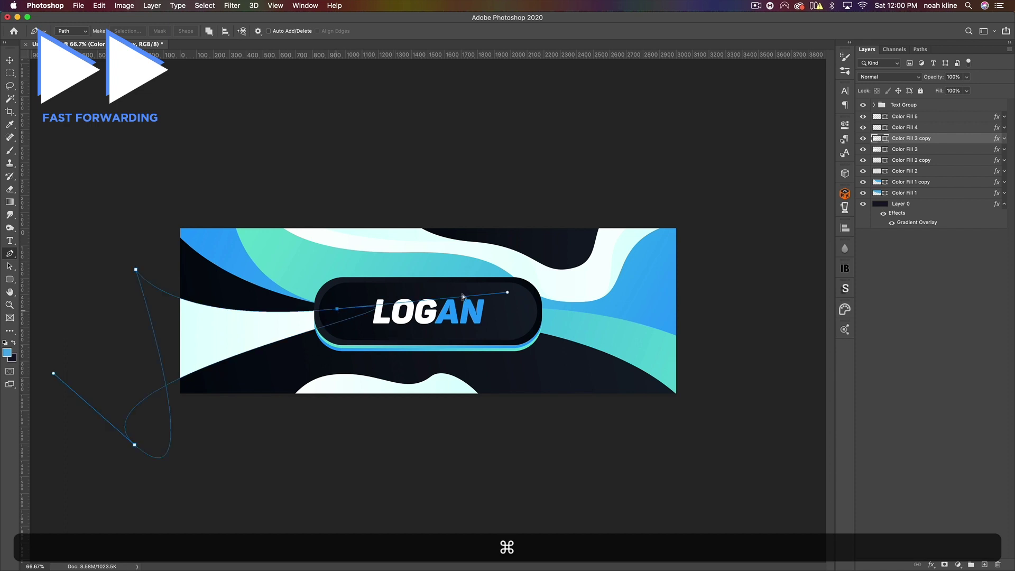
left_click_drag(507, 292, 157, 343)
left_click_drag(135, 270, 95, 295)
- Adjust the Gradient Overlay angle of Color Fill 3 copy so it contrasts with the original shape
double_click(942, 140)
left_click(523, 418)
left_click_drag(682, 367, 633, 359)
left_click(814, 293)
- Duplicate Color Fill 4 and confirm the Gradient Overlay settings of the copy
left_click(932, 128)
key("super+j")
double_click(941, 129)
left_click(524, 419)
left_click(798, 294)
- Move Color Fill 4 copy slightly down to about Y 1220 px with Free Transform and deselect its path
left_click(534, 468, "super")
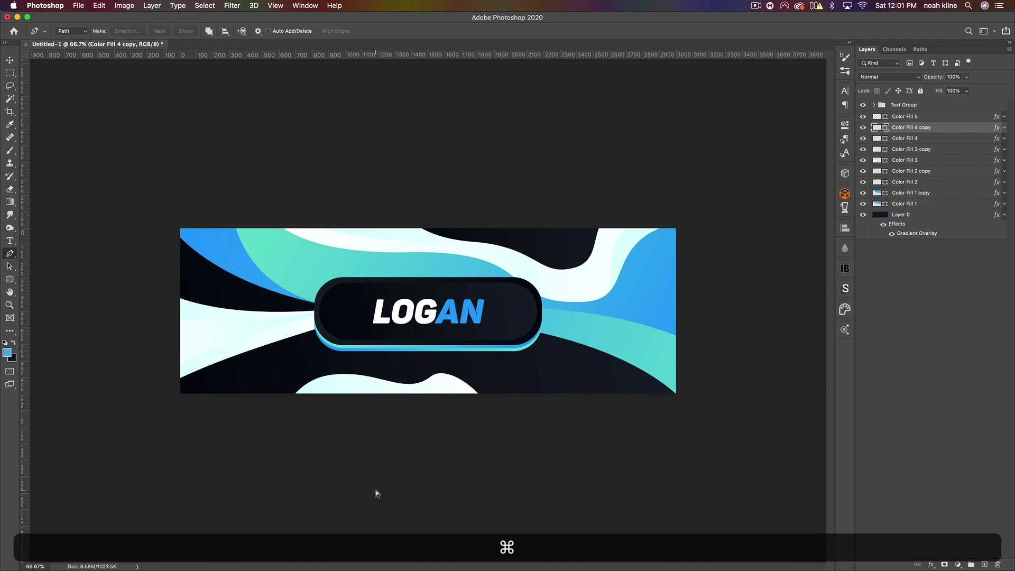
left_click_drag(282, 393, 283, 394)
key("super+t")
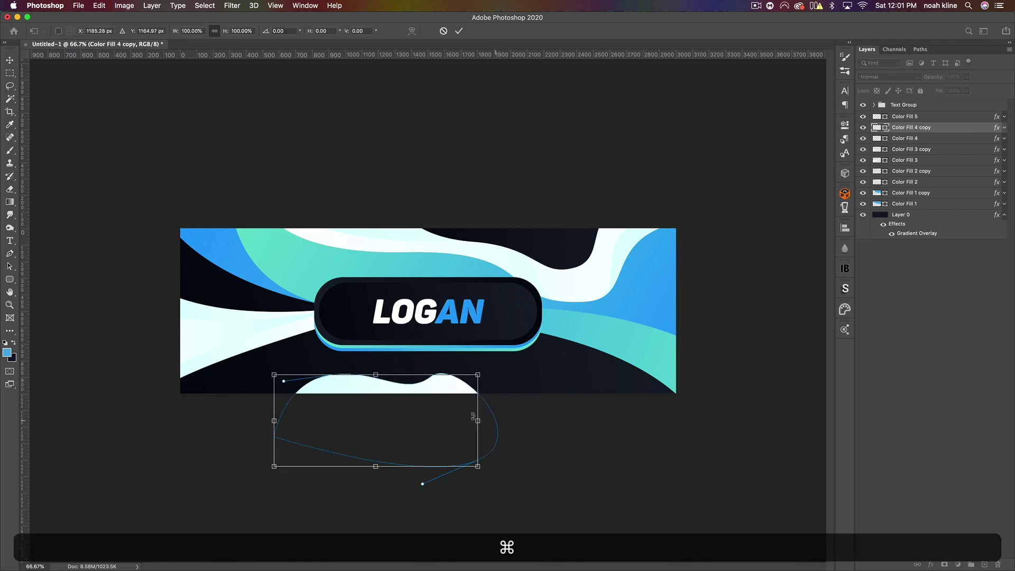
left_click_drag(429, 407, 427, 415)
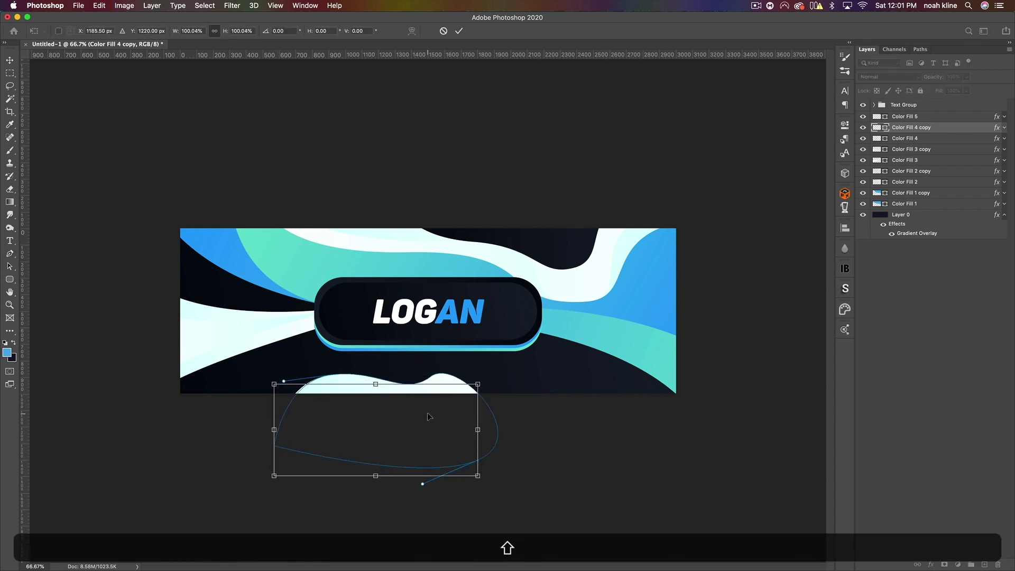
key("shift+Return")
left_click(595, 459, "super")
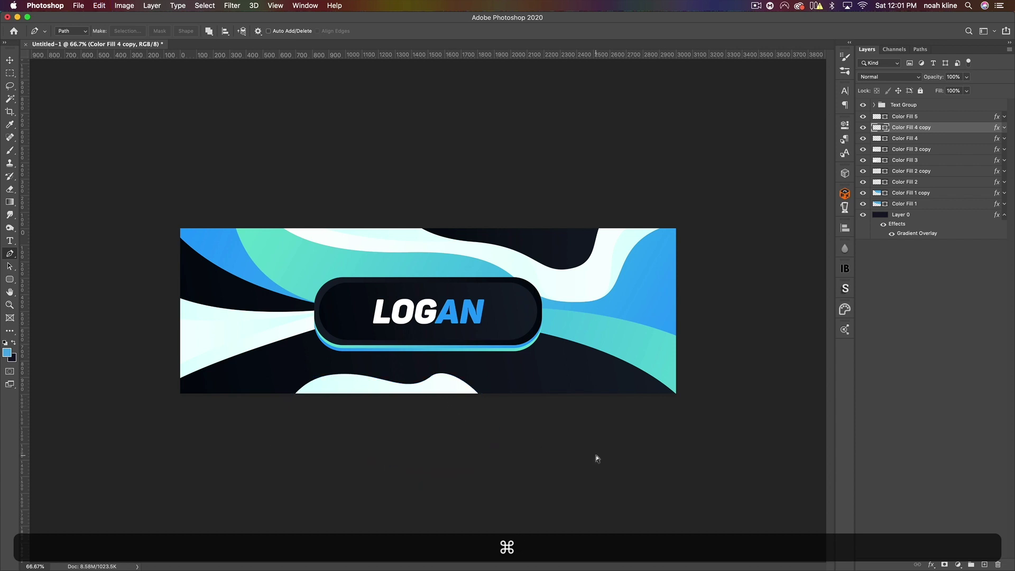
- Move Color Fill 4 copy to about Y 1201 px with Free Transform and apply the transform
key("super+t")
left_click_drag(425, 387, 425, 394)
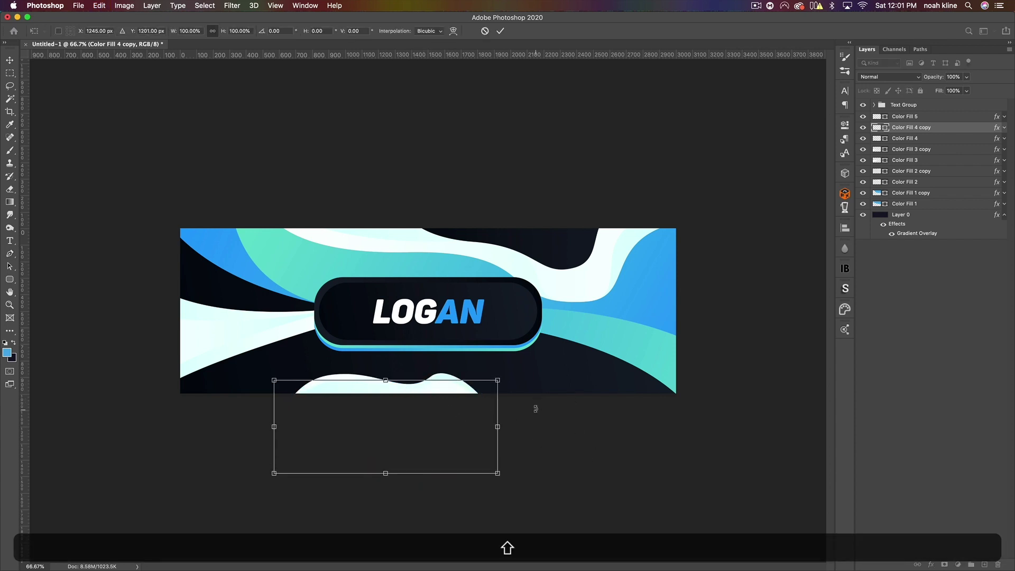
key("Return")
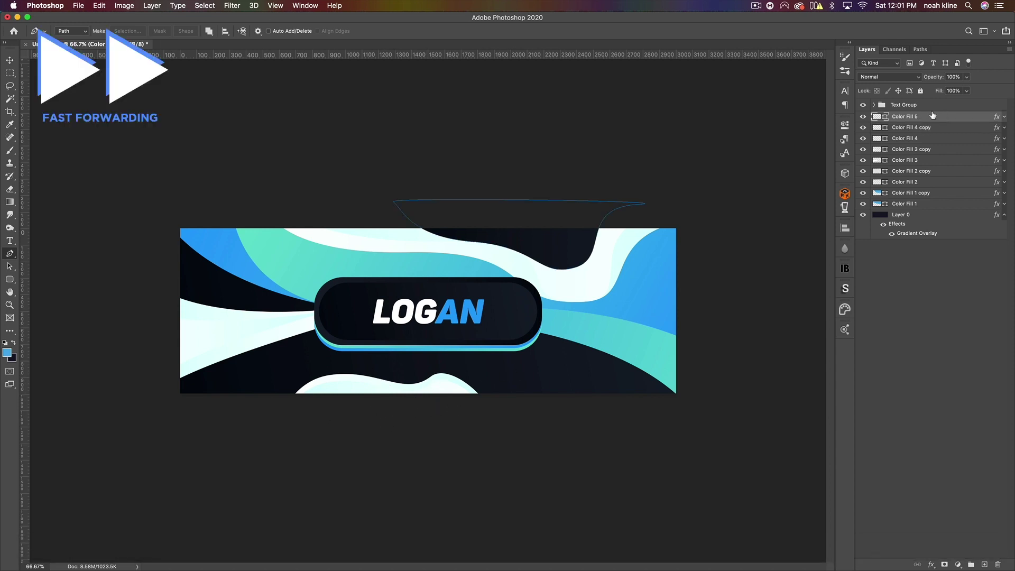
- Duplicate Color Fill 5 and adjust the copy's Gradient Overlay so it contrasts with the original dark shape
key("super+j")
double_click(956, 117)
left_click_drag(643, 358, 591, 359)
left_click(814, 290)
- Pull the lower curve of Color Fill 5 copy inward to make a smaller dark wave and deselect its path
left_click_drag(562, 270, 557, 263)
left_click_drag(472, 242, 471, 232)
left_click(724, 285, "super")
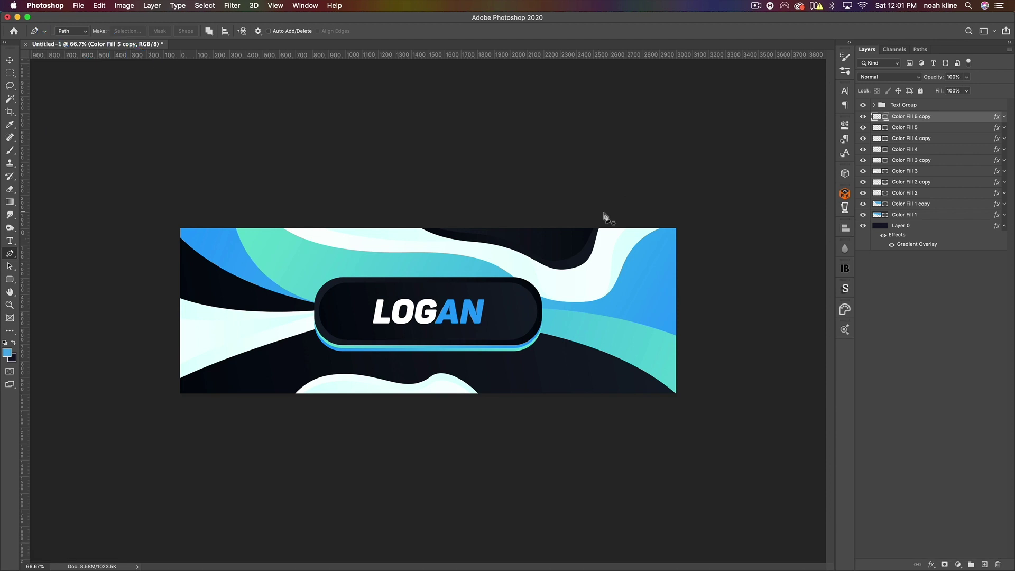
- Group the Color Fill 5, Color Fill 4 and Color Fill 3 layers with their respective copies into three separate groups
left_click(919, 127, "shift")
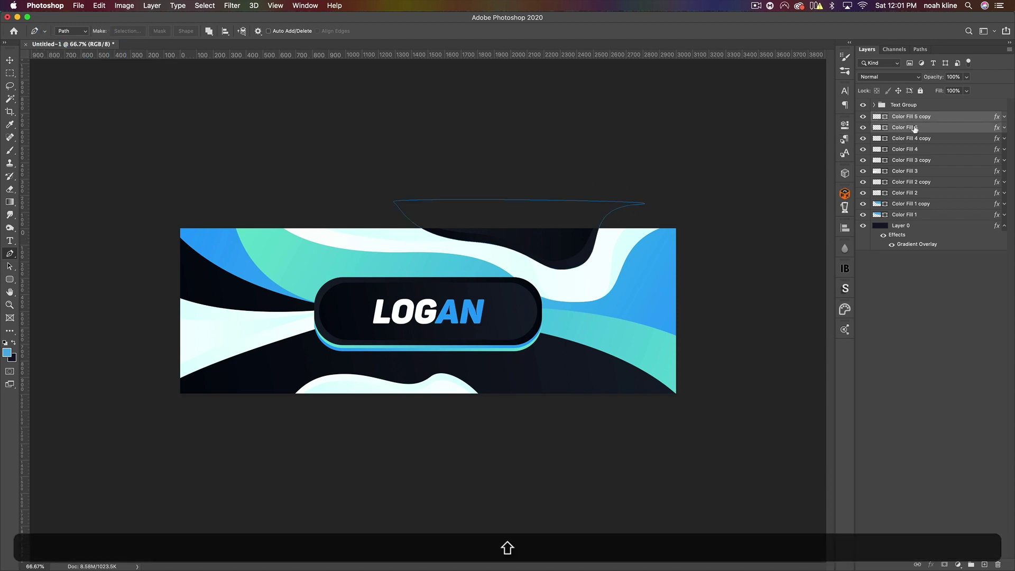
key("super+g")
left_click(918, 131)
left_click(913, 141, "shift")
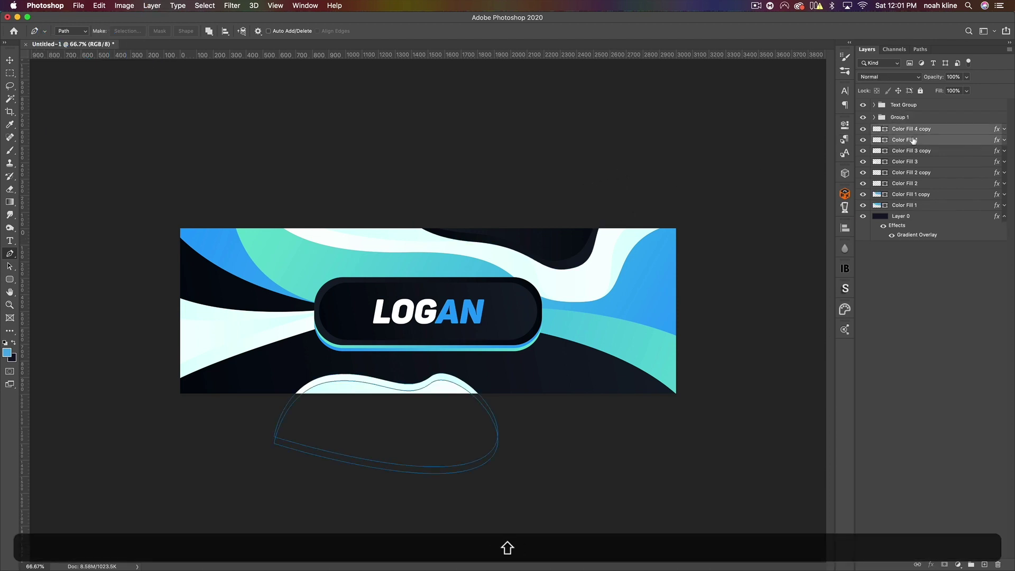
key("super+g")
left_click(906, 141)
left_click(905, 154, "shift")
key("super+g")
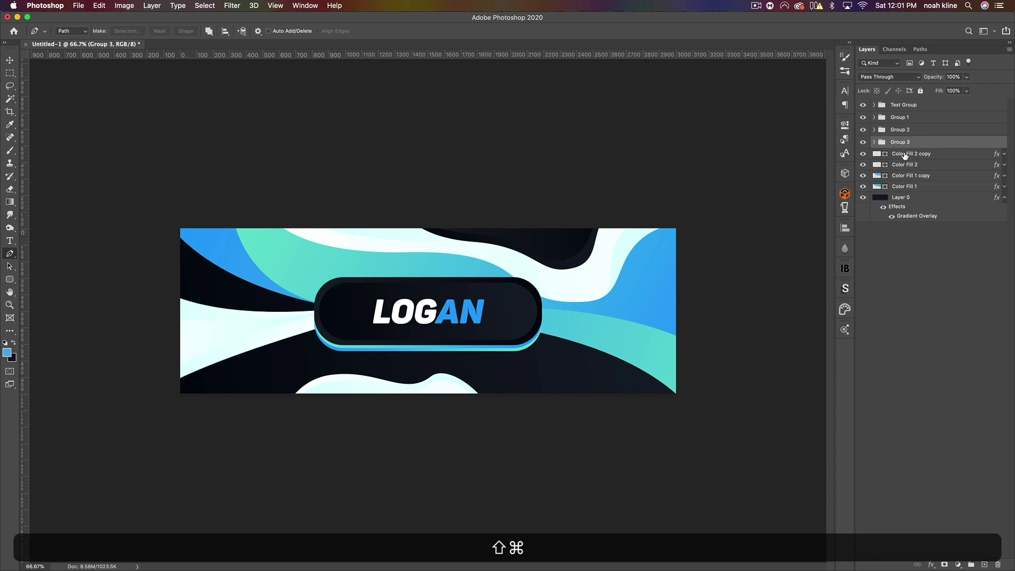
- Group Color Fill 2 with its copy and Color Fill 1 with its copy as two more separate groups
left_click(906, 154)
left_click(905, 169, "shift")
key("super+g")
left_click(909, 168)
left_click(906, 178, "shift")
key("super+g")
- Rename the Color Fill 1 pair's group Blue and the Color Fill 2 pair's group Big White
double_click(902, 167)
type("Blue")
key("Return")
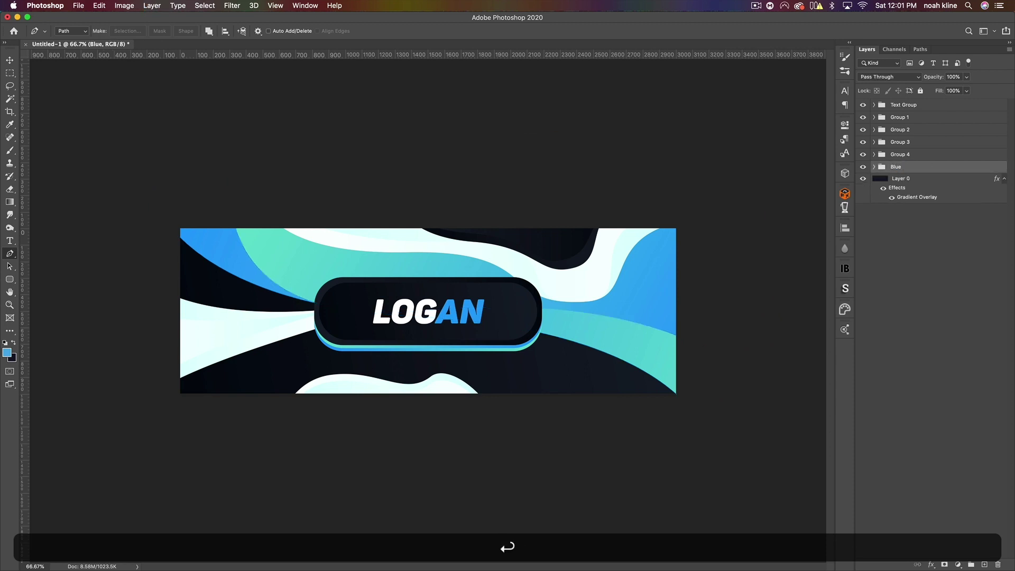
double_click(910, 155)
type("Bi")
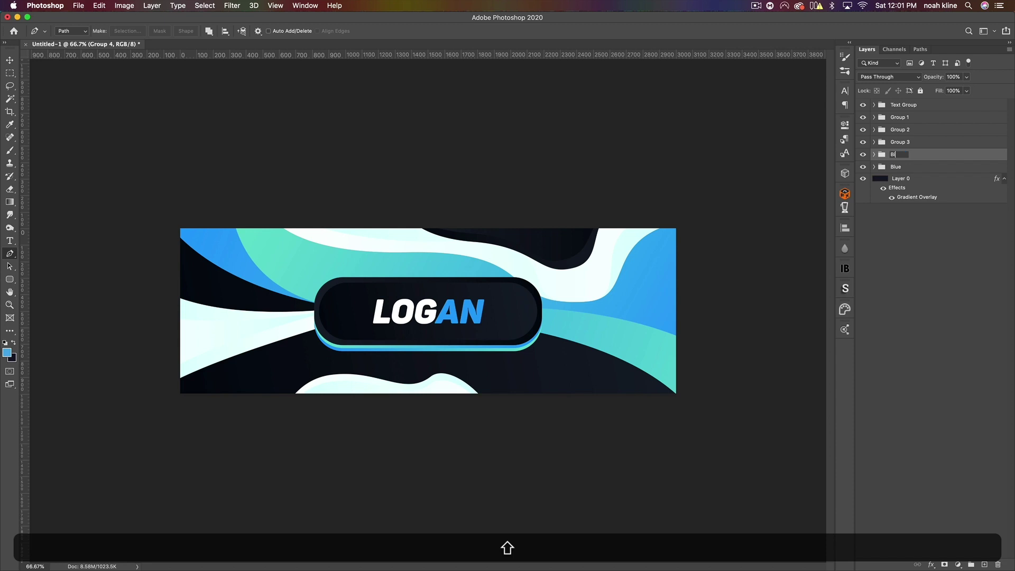
type("g White")
key("Return")
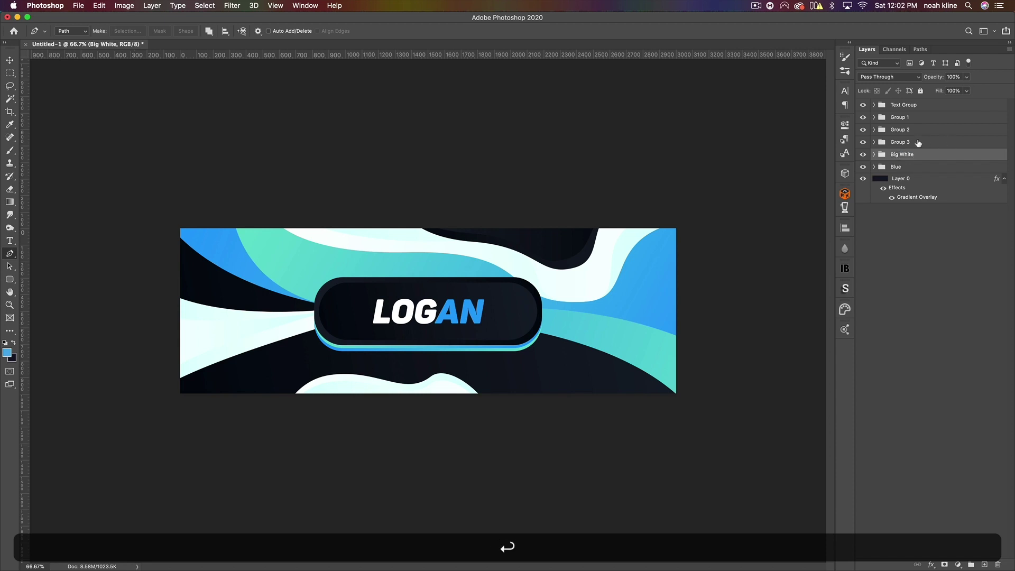
- Rename Group 3 as White Left and Group 2 as White Bottom
left_click(902, 143)
double_click(902, 143)
type("White B")
key("BackSpace")
type("Left")
key("Return")
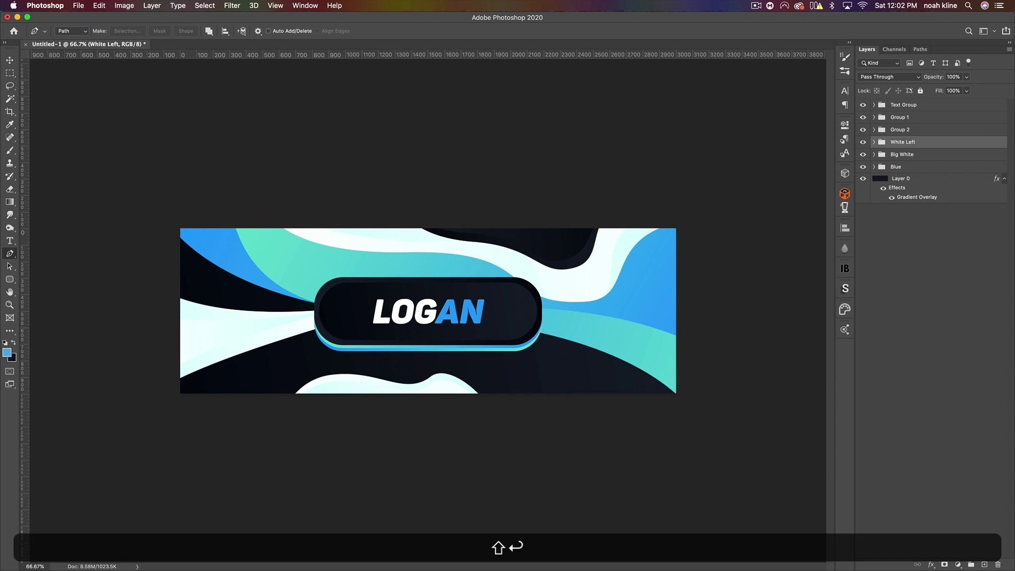
double_click(899, 130)
type("White Bottom")
key("Return")
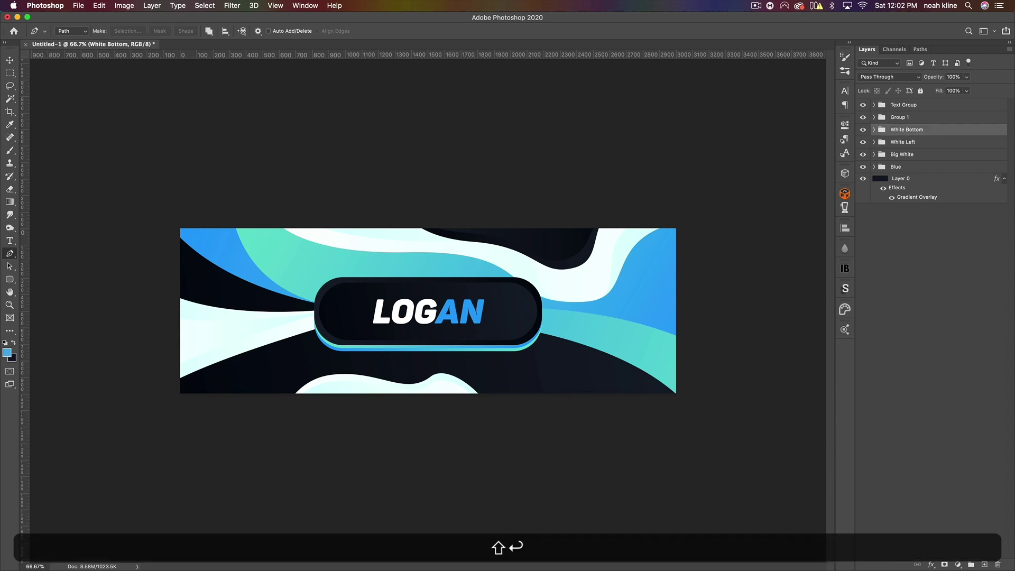
- Rename Group 1, which holds the Color Fill 5 shapes, as Dark
double_click(900, 121)
type("Dar")
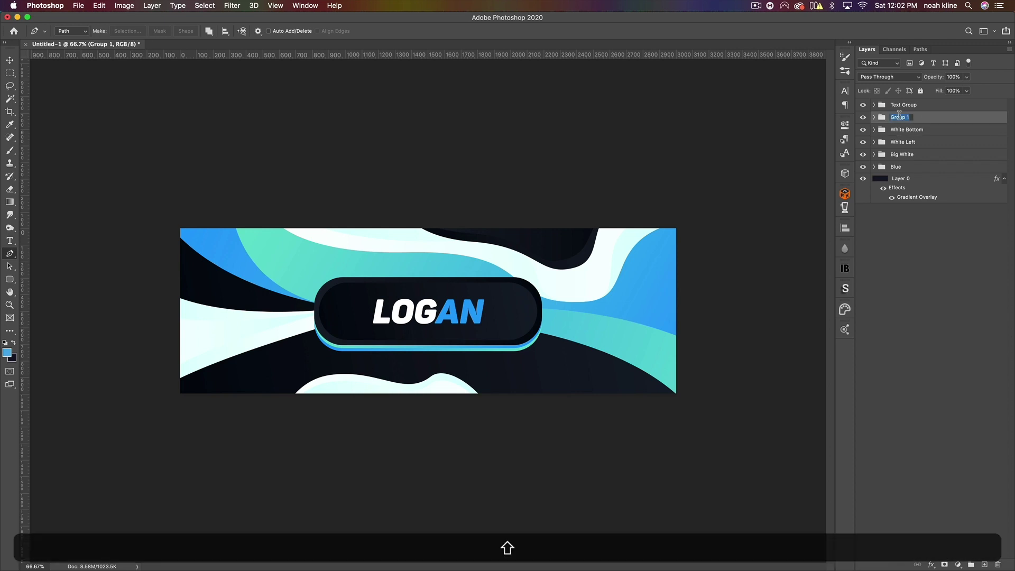
type("k")
key("Return")
- Combine the five groups from Dark through Blue into one parent group named Shapes
left_click(918, 167, "shift")
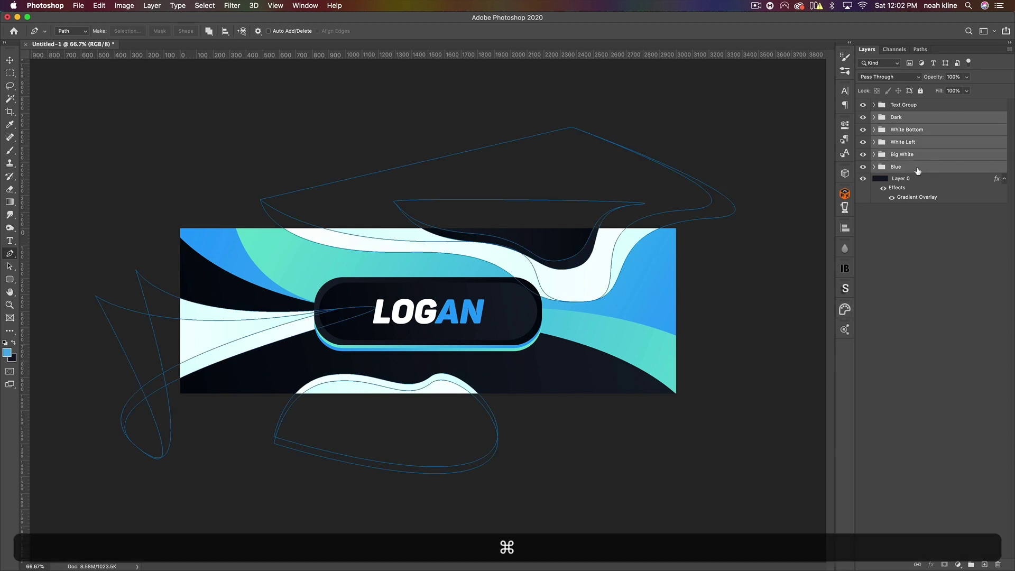
key("super+g")
double_click(900, 118)
type("S")
key("Return")
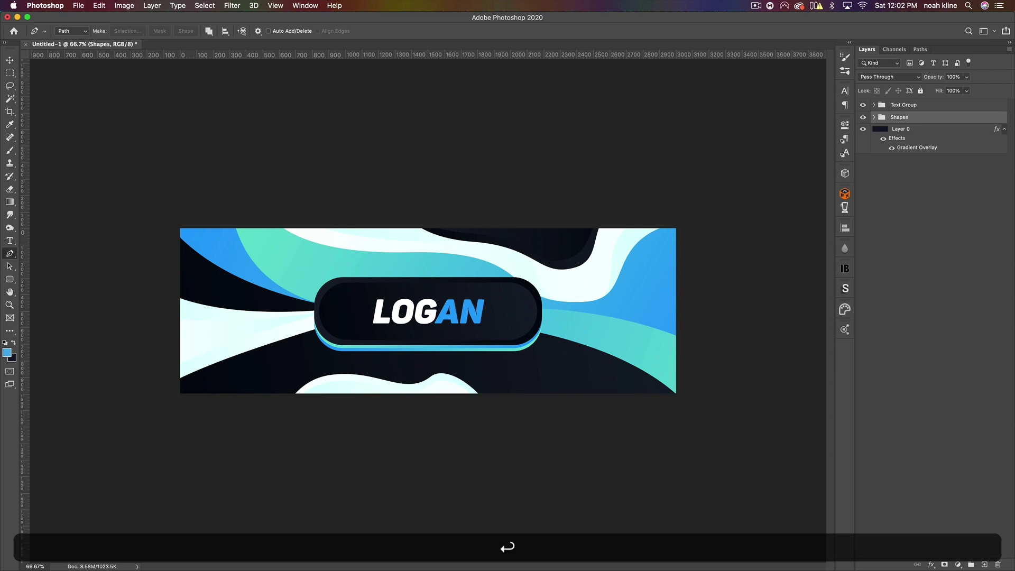
- Review the nested contents of the Shapes group and its Dark subgroup, and collapse both again
left_click(874, 118)
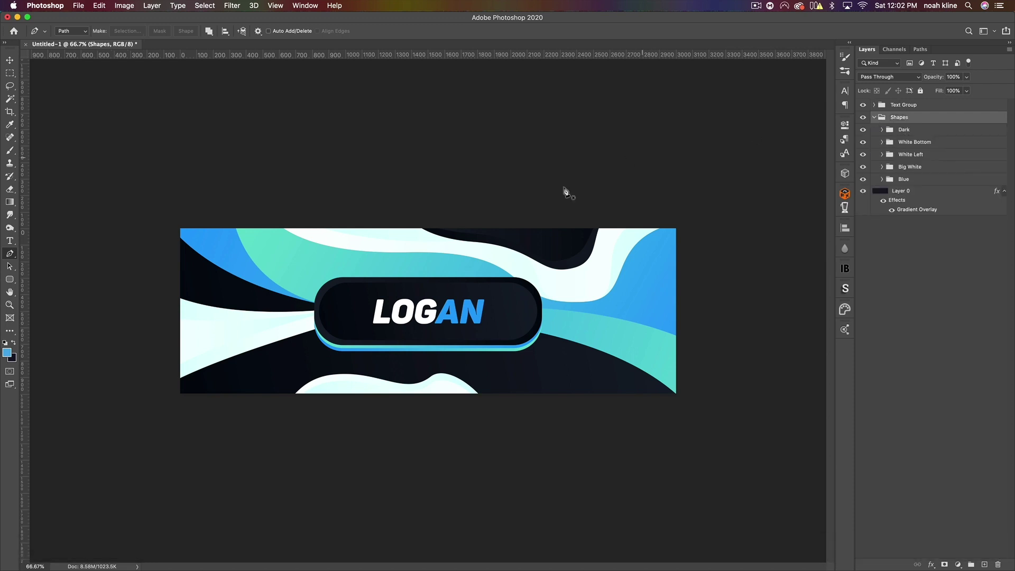
left_click(903, 132)
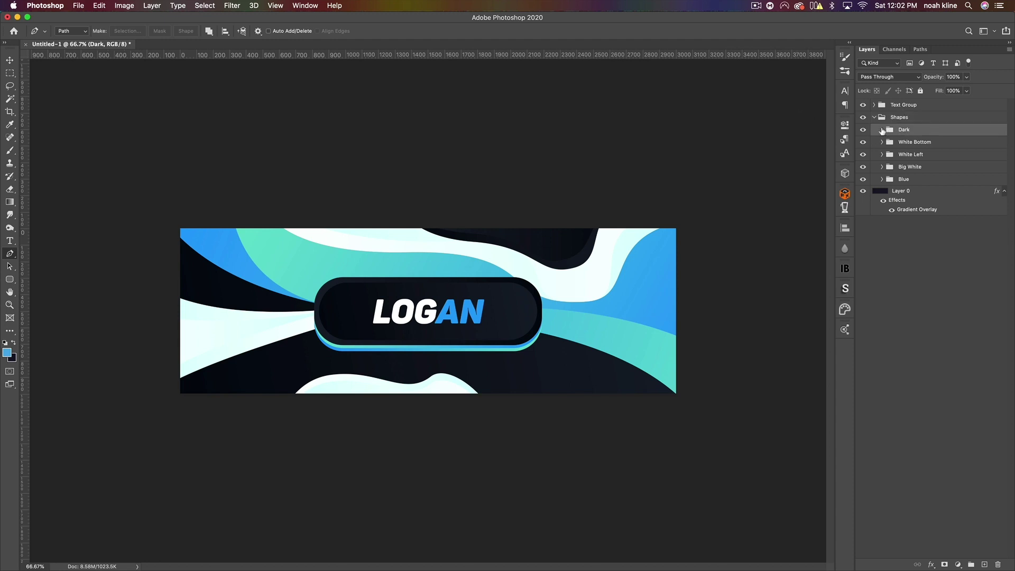
left_click(883, 129)
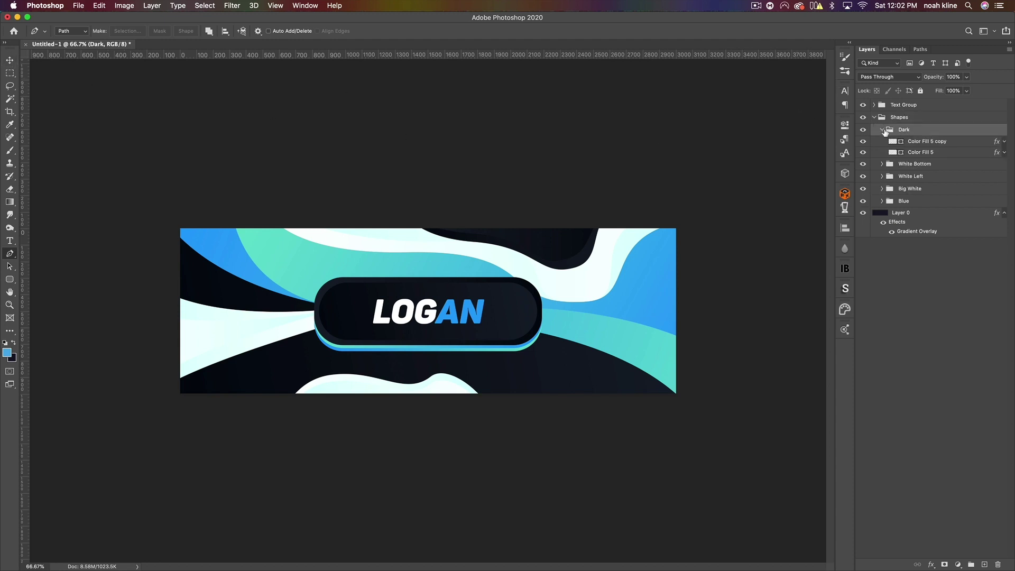
left_click(882, 130)
left_click(874, 118)
key("v")
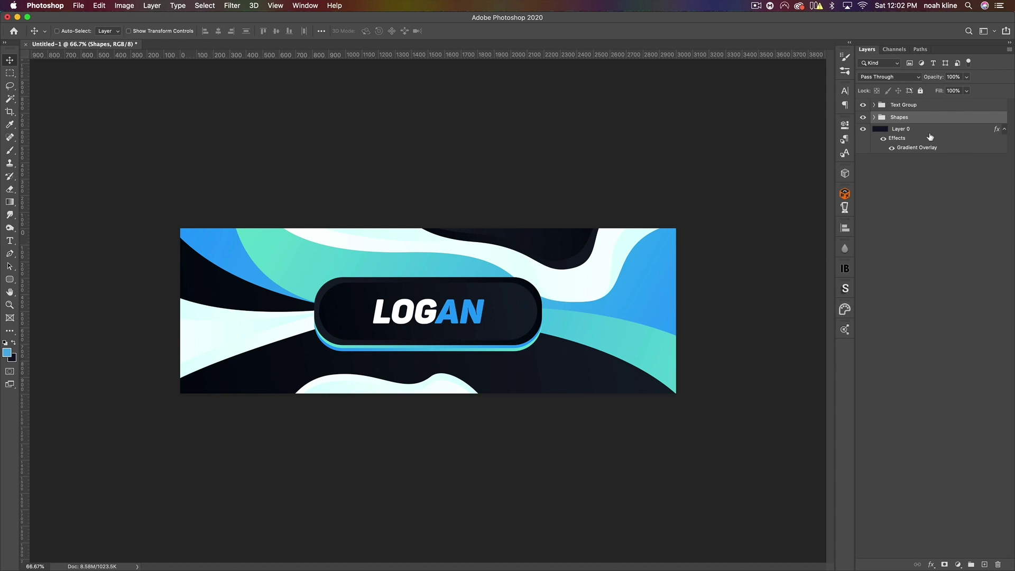
- Create a layer above Layer 0 and draw a closed Pen path curving from the banner's upper left, behind the LOGAN badge, to below the banner
left_click(931, 136)
left_click(985, 566)
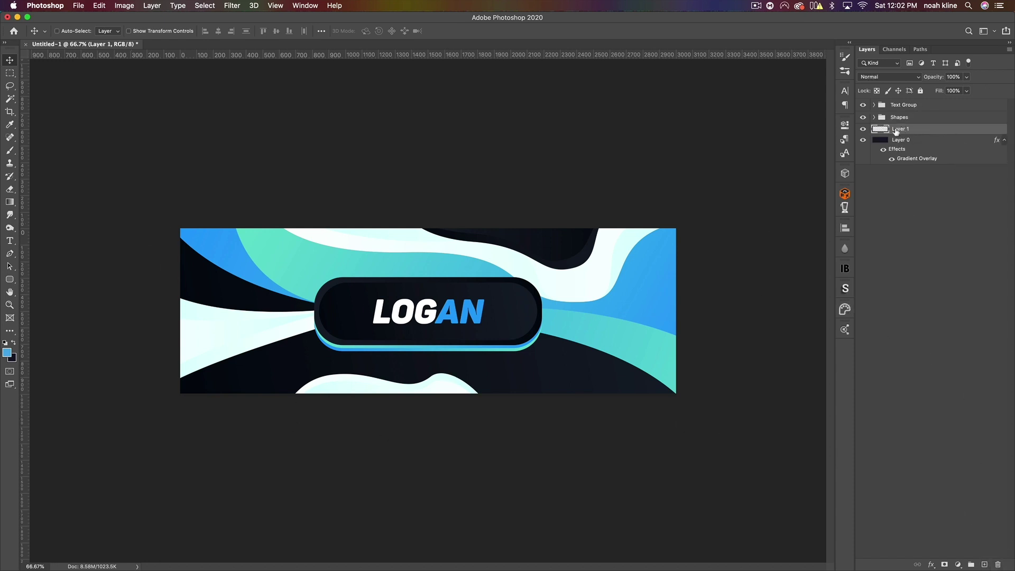
left_click(9, 254)
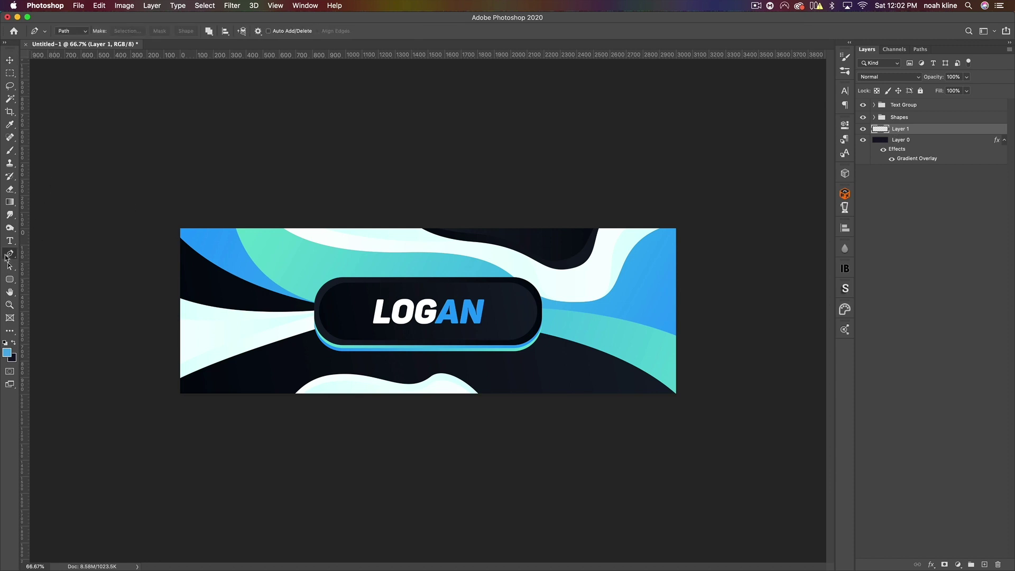
left_click(149, 242)
left_click_drag(327, 311, 510, 329)
left_click(358, 323)
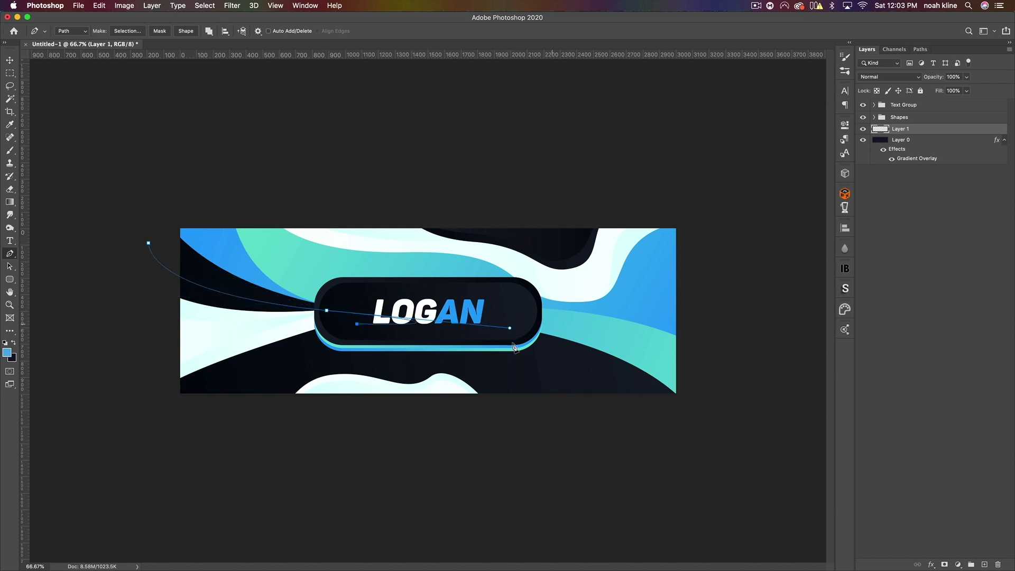
left_click_drag(235, 433, 234, 476)
left_click_drag(674, 479, 388, 262)
key("super+z")
left_click_drag(476, 336, 245, 253)
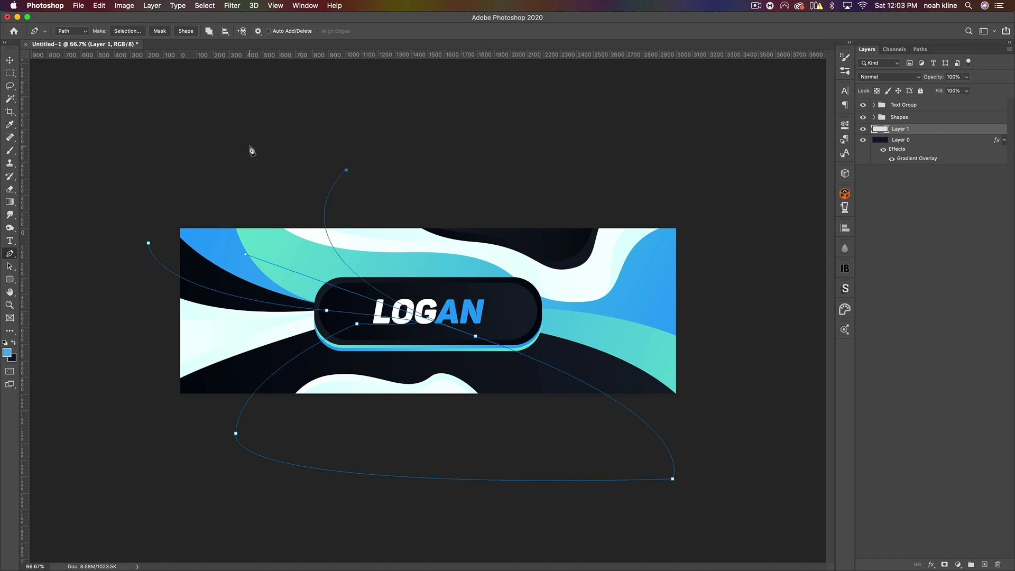
left_click(165, 202)
left_click(149, 244)
left_click(149, 243)
- Fill the new path with a blue Solid Color fill layer and deselect the path
left_click(957, 565)
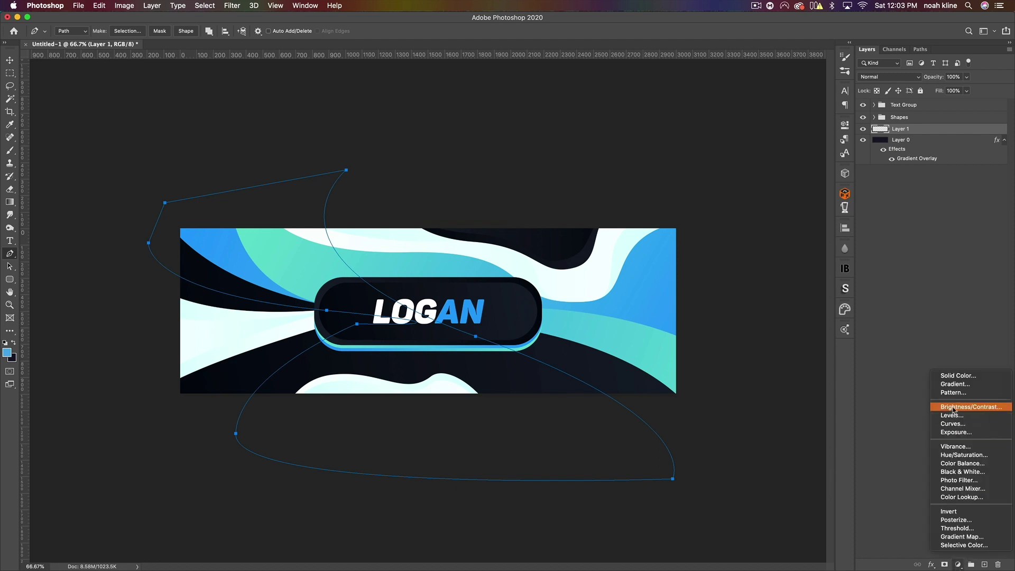
left_click(944, 379)
left_click(875, 178)
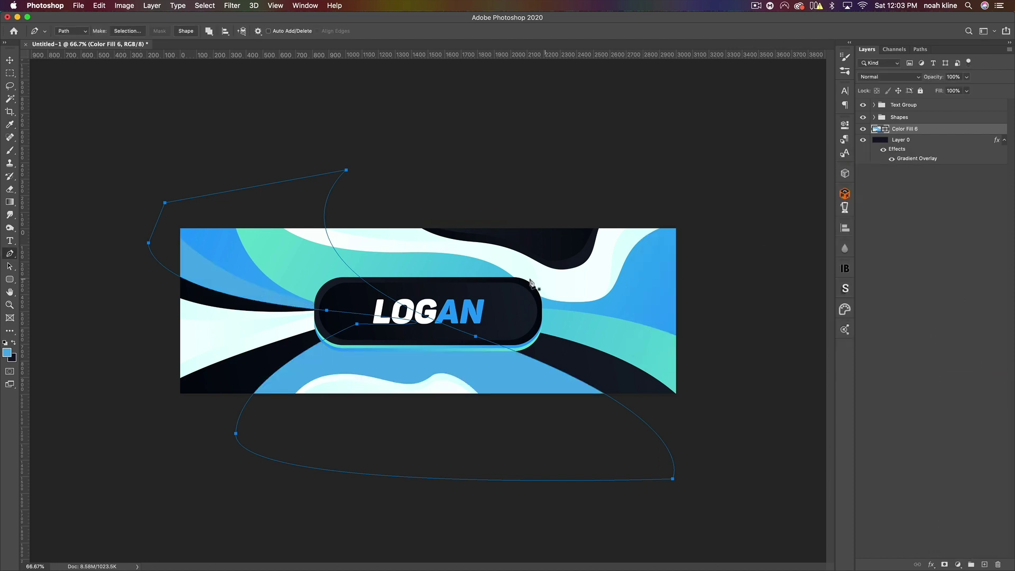
right_click(526, 278)
left_click(935, 136)
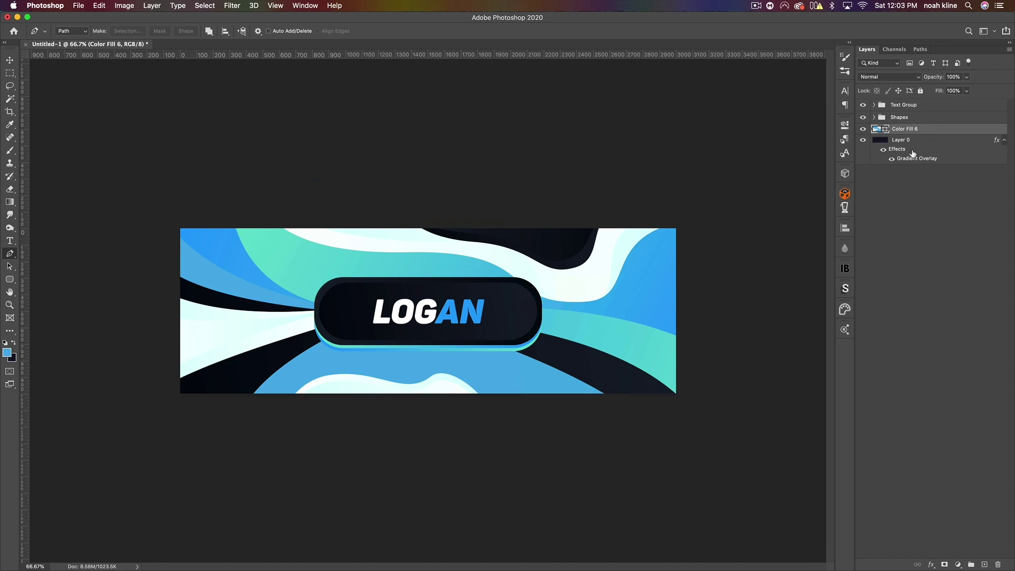
- Copy the layer style of Layer 0 and paste it onto Color Fill 6
right_click(909, 145)
left_click(852, 361)
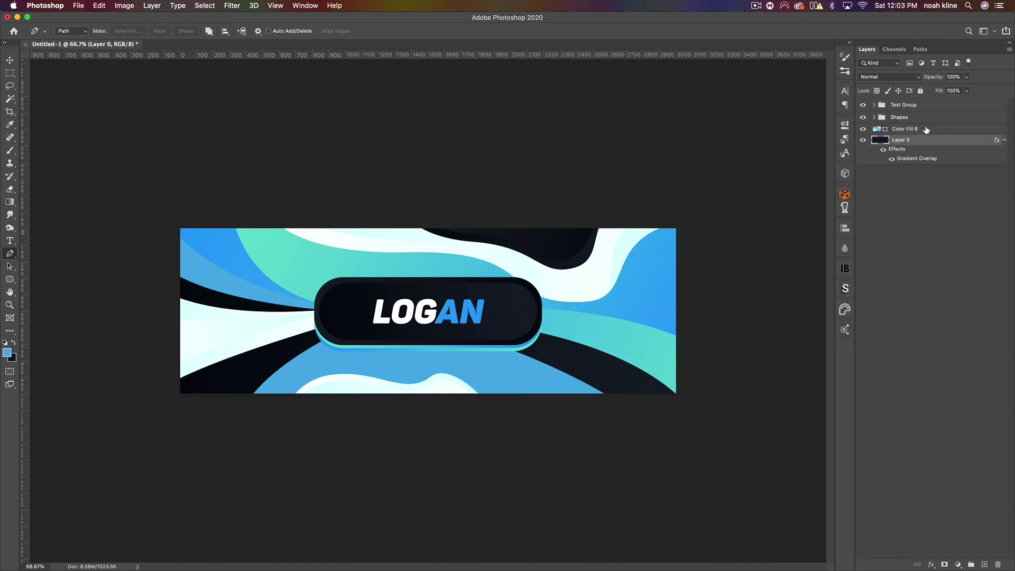
right_click(912, 132)
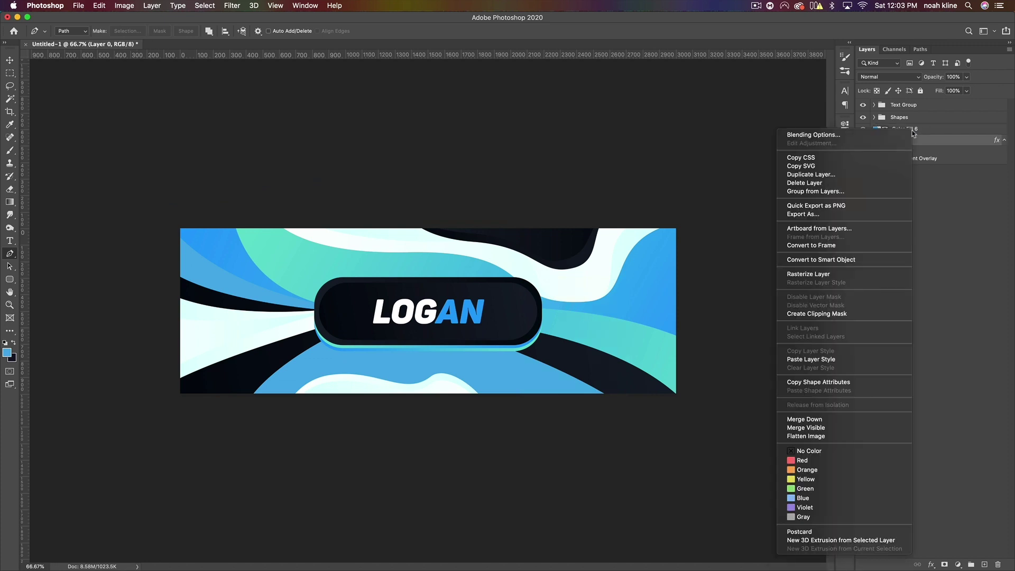
left_click(832, 360)
- Set the Gradient Overlay angle of Color Fill 6 to about -172° and collapse the layer's effects list
double_click(948, 132)
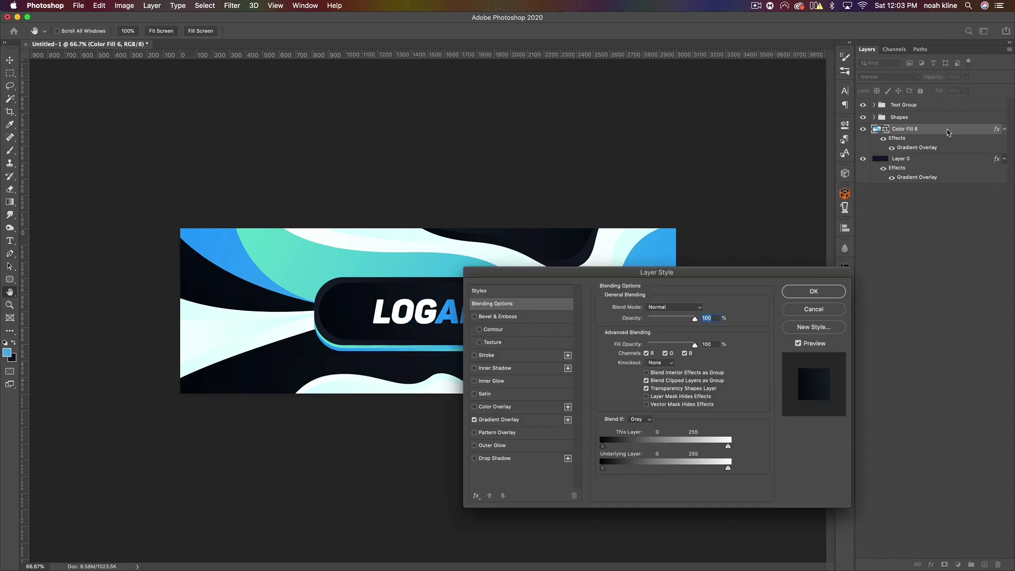
left_click(499, 420)
left_click_drag(644, 361, 607, 364)
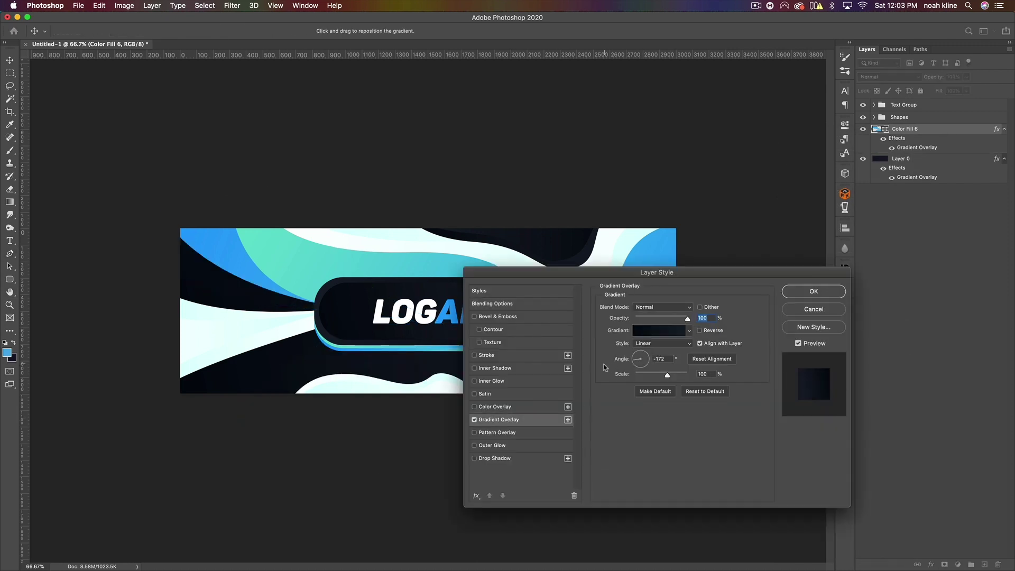
left_click(814, 292)
key("v")
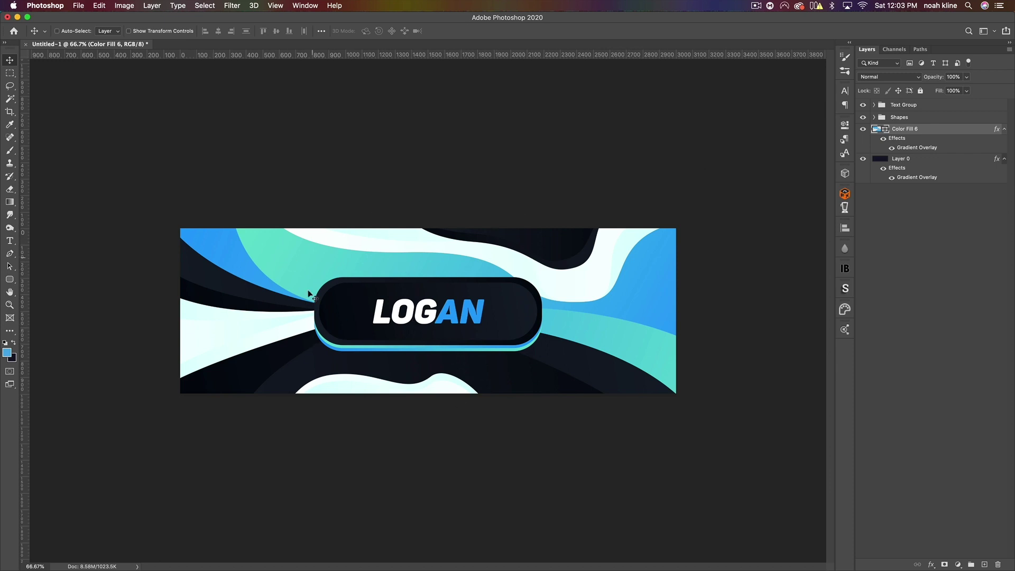
left_click(1004, 129)
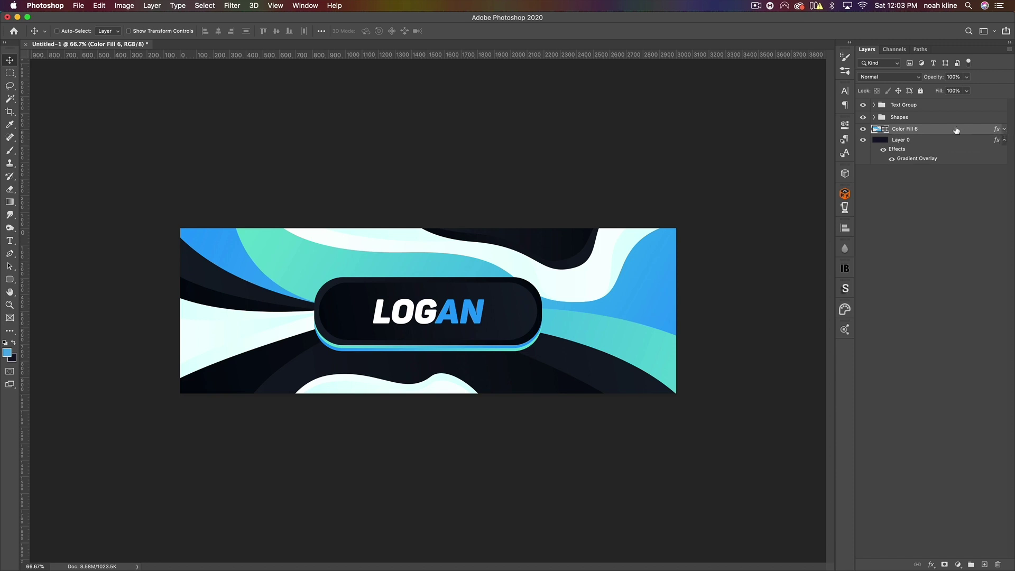
- Duplicate the Shapes group, Color Fill 6 and Layer 0 together and merge the duplicates into one layer
left_click(910, 120)
key("shift")
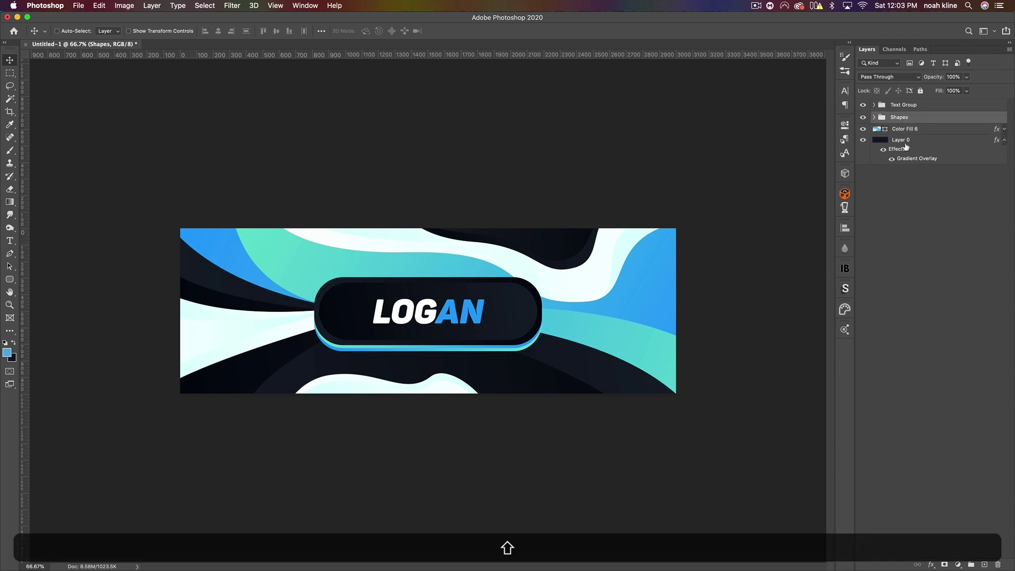
left_click(906, 147, "shift")
key("super+j")
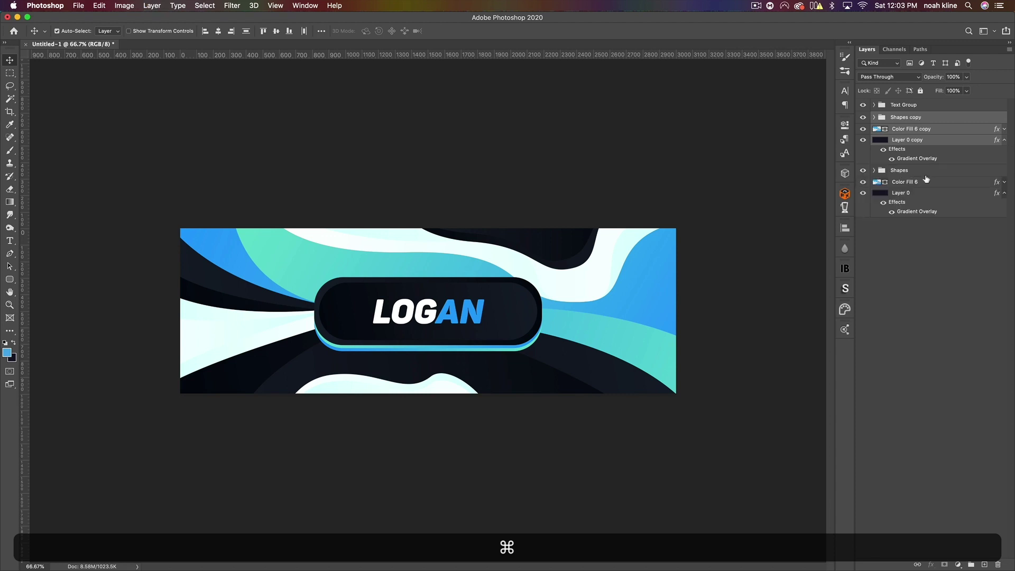
key("super+e")
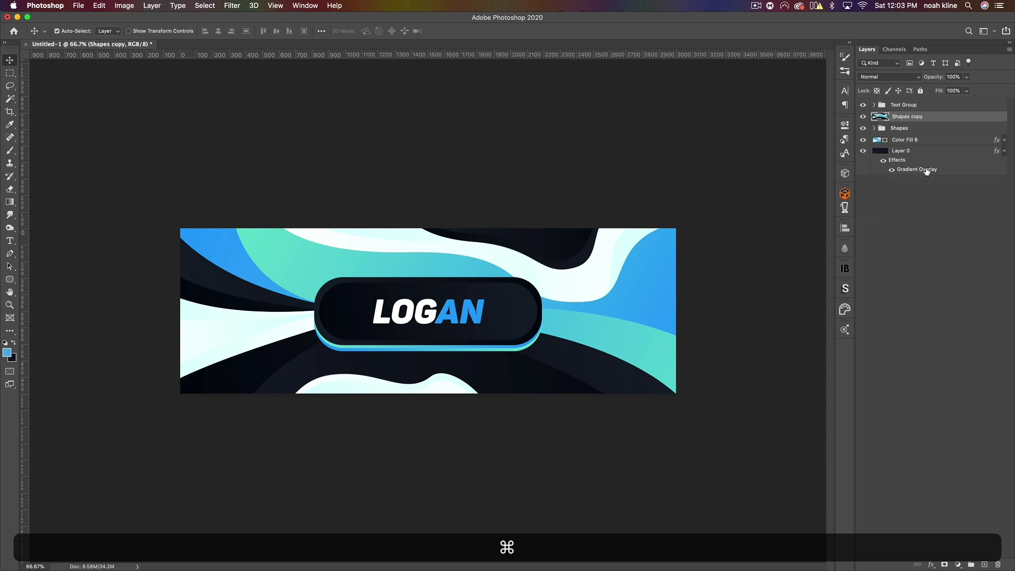
- Copy the entire canvas area and paste it as a new layer above Shapes copy
key("super+a")
key("super+shift+c")
key("super+v")
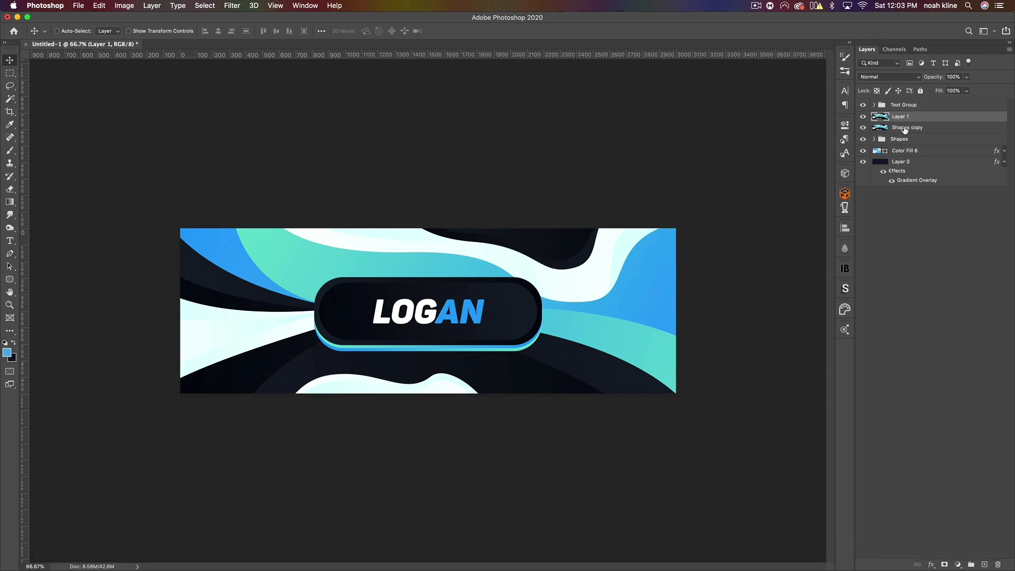
- Hide the layers below Layer 1 and try shifting Layer 1 to check its extent, undoing the move
left_click_drag(863, 130, 863, 156)
left_click_drag(451, 273, 466, 288)
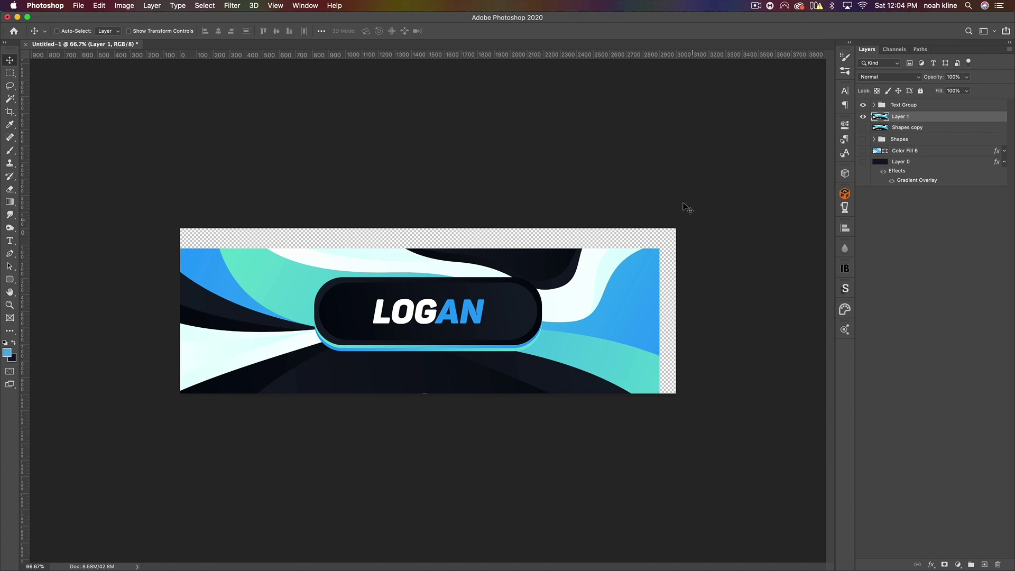
key("super+z")
- Show Shapes copy instead of Layer 1 and try moving it to compare its extent, undoing the move
left_click(863, 117)
left_click(863, 128)
left_click(914, 129)
left_click_drag(374, 324, 455, 317)
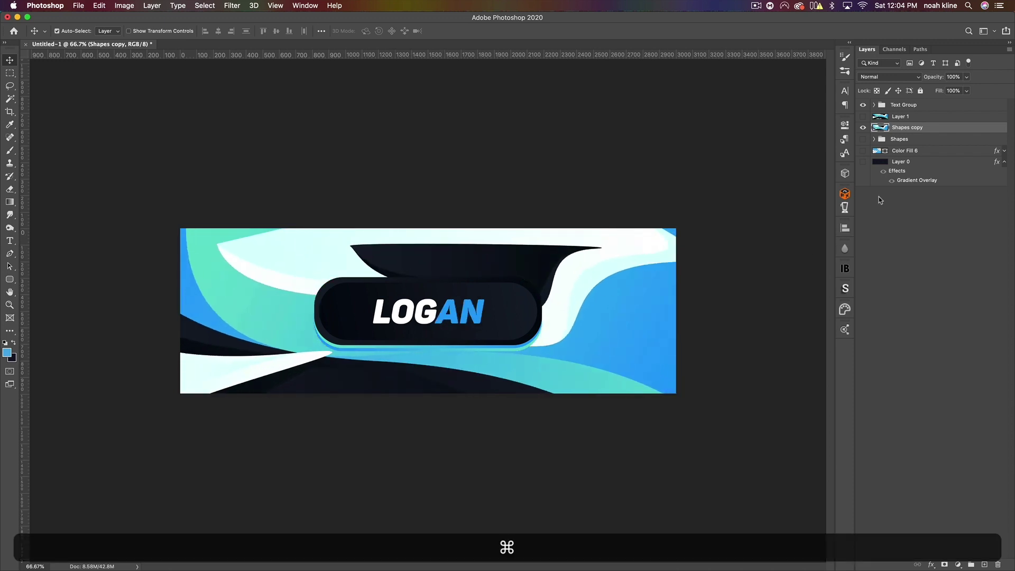
key("super+z")
- Delete the Shapes copy layer and make Layer 1, Shapes, Color Fill 6 and Layer 0 visible
left_click(863, 127)
left_click(863, 116)
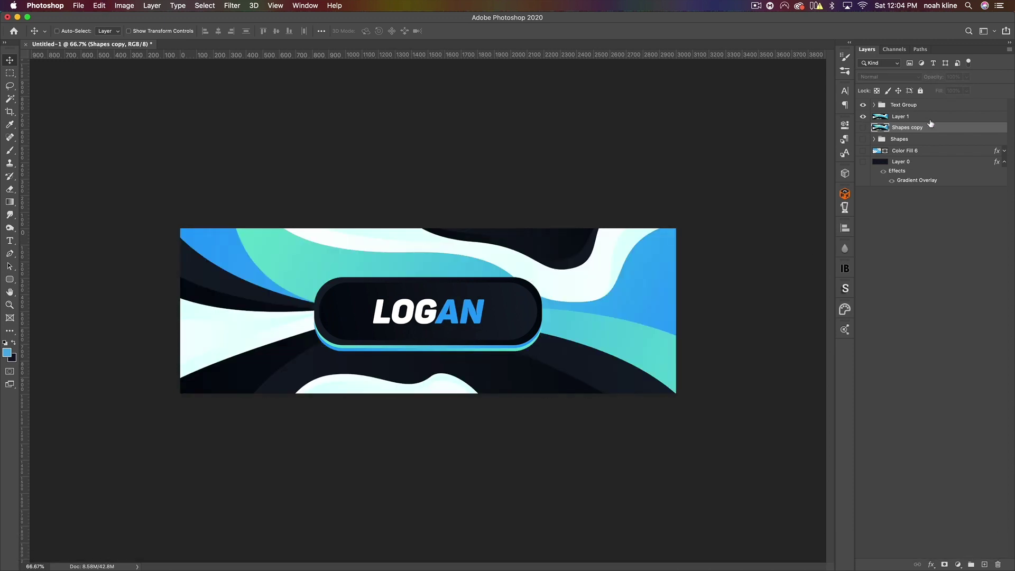
key("BackSpace")
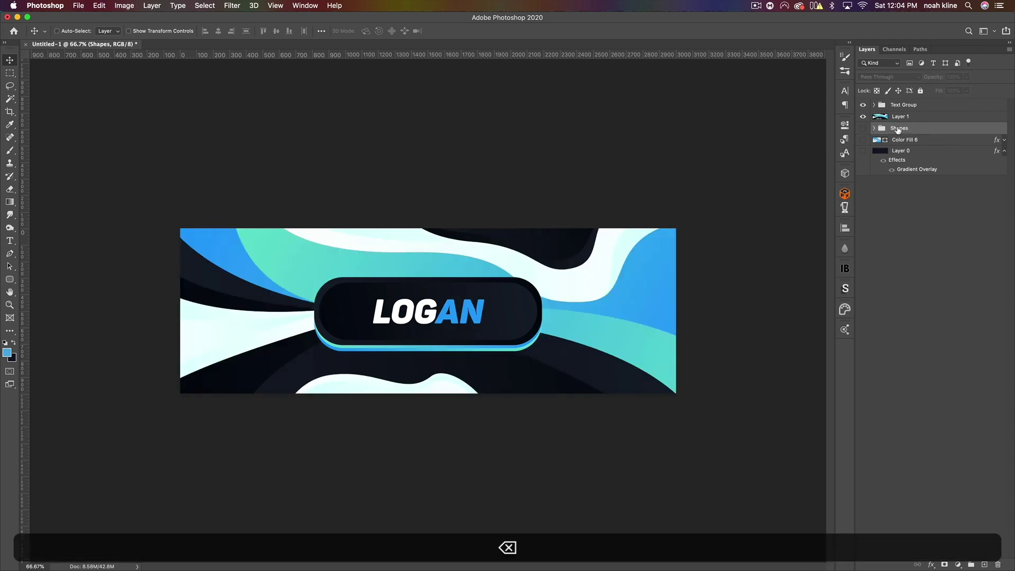
left_click_drag(863, 129, 864, 152)
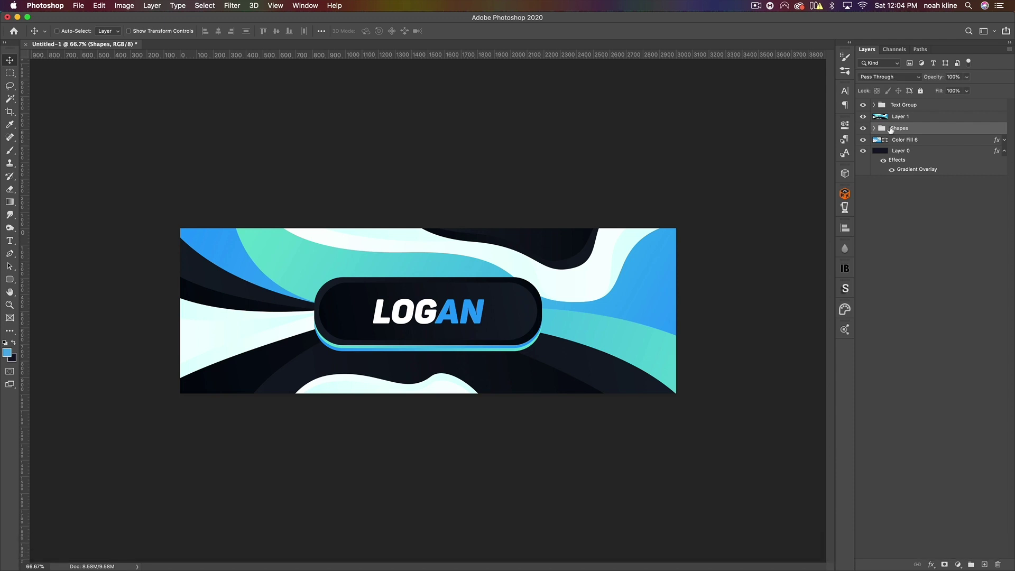
- Rename Layer 1 as Liquify
left_click(900, 119)
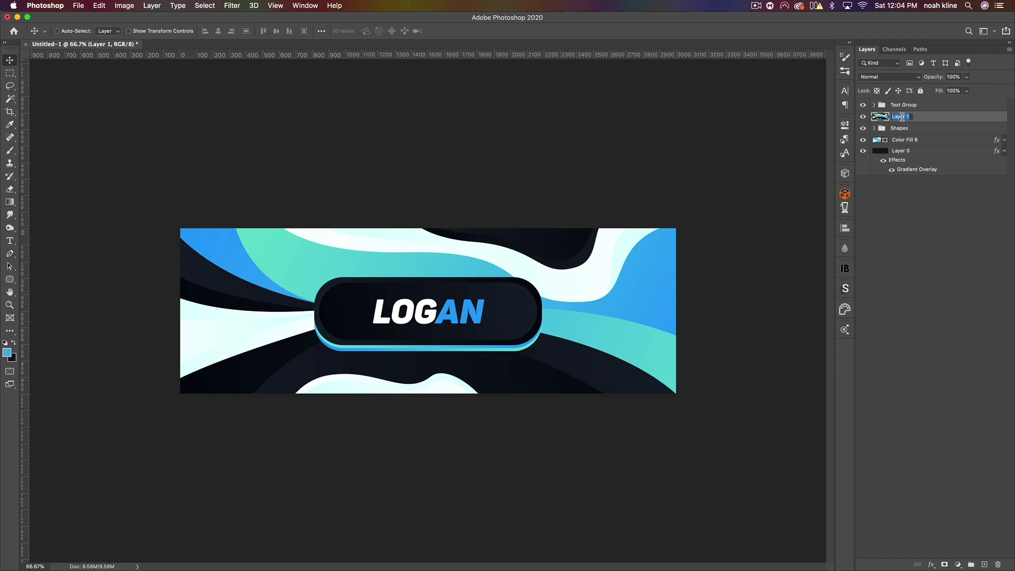
type("Liquify")
key("Return")
- Apply the Liquify filter with the Twirl Clockwise tool at brush size 1900, swirling the artwork's centre and touching up opposite corners
left_click(233, 6)
left_click(248, 85)
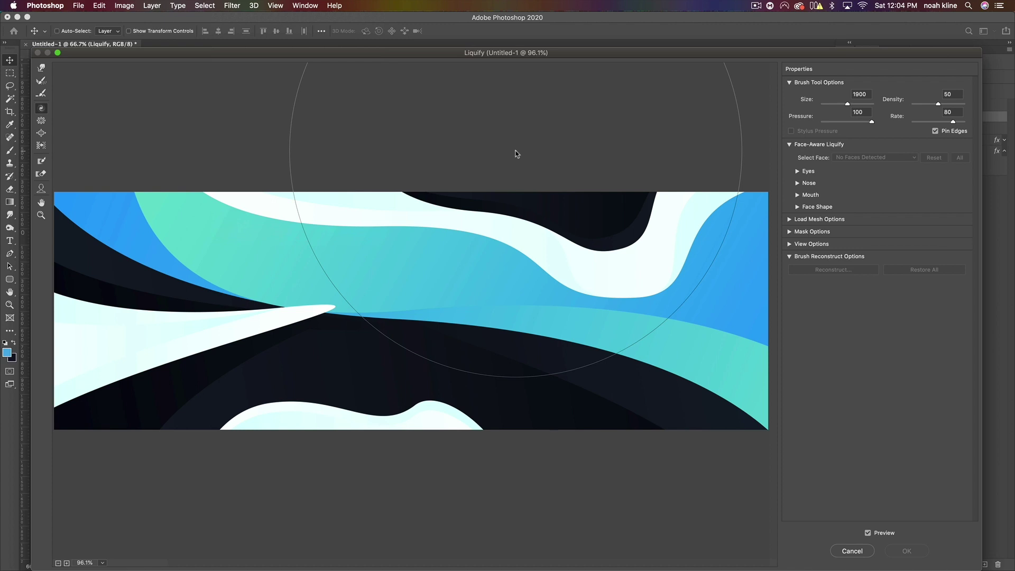
key("super+minus")
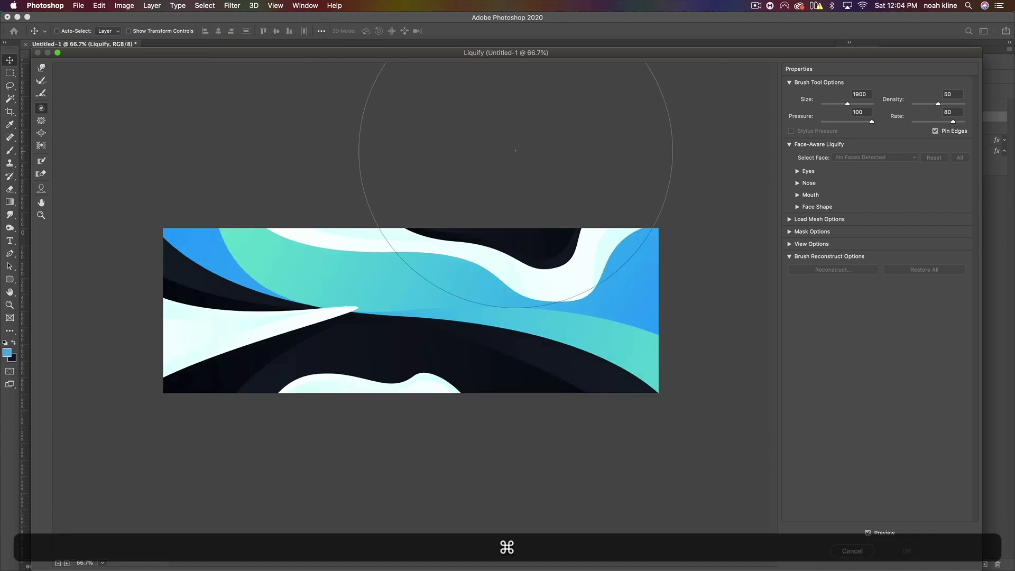
left_click(40, 109)
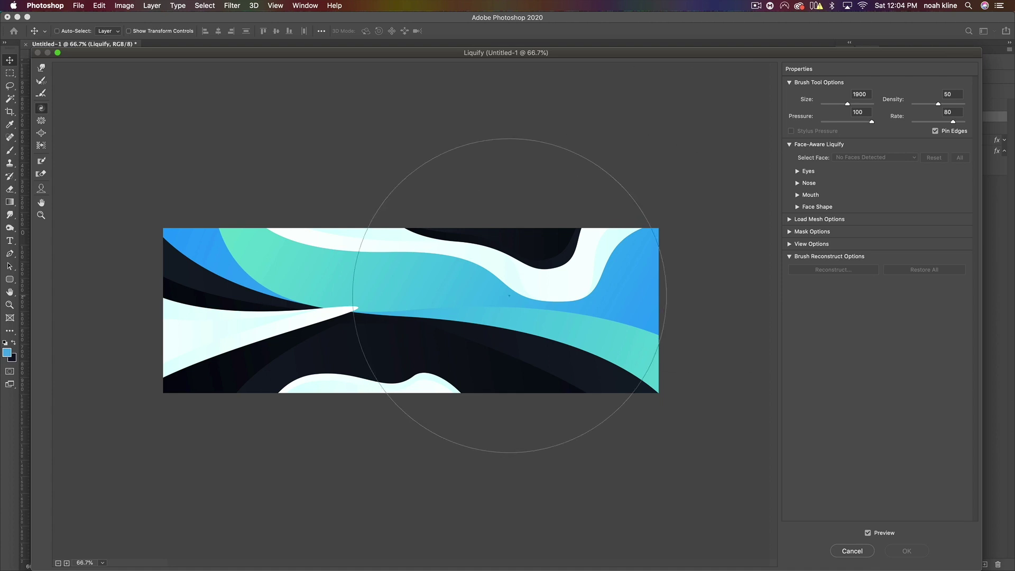
mouse_move(326, 315)
left_mouse_down()
mouse_move(523, 317)
mouse_move(301, 285)
mouse_move(243, 306)
mouse_move(499, 311)
mouse_move(265, 310)
mouse_move(402, 343)
left_mouse_up()
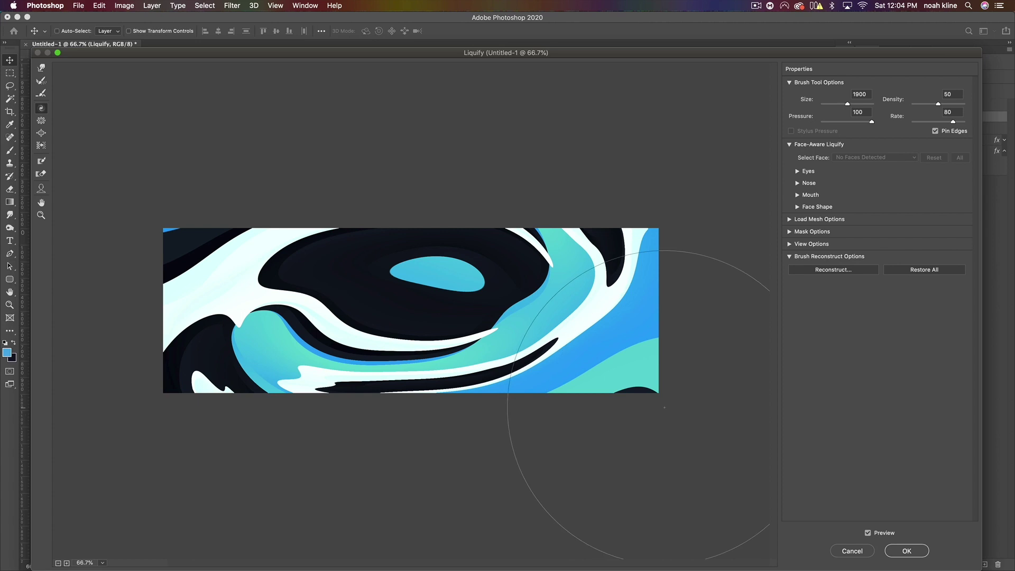
mouse_move(469, 308)
left_mouse_down()
mouse_move(435, 318)
mouse_move(414, 307)
left_mouse_up()
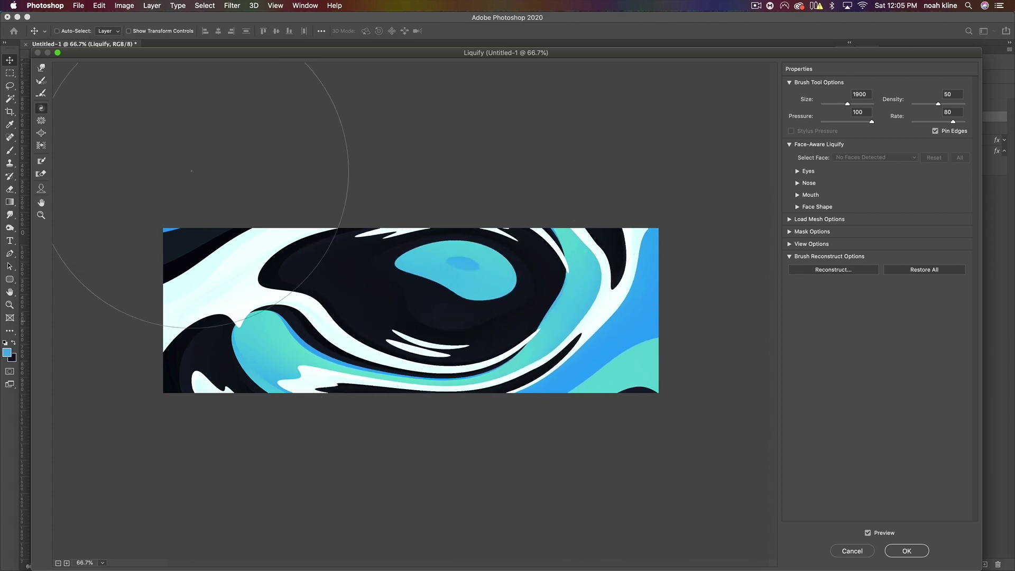
left_click_drag(219, 181, 220, 180)
left_click_drag(547, 390, 546, 391)
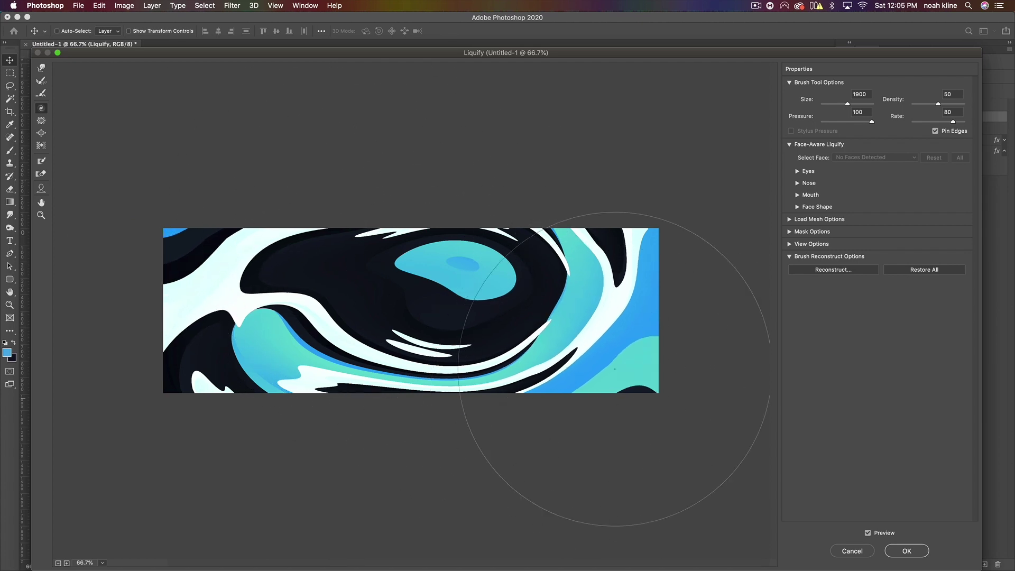
left_click(907, 551)
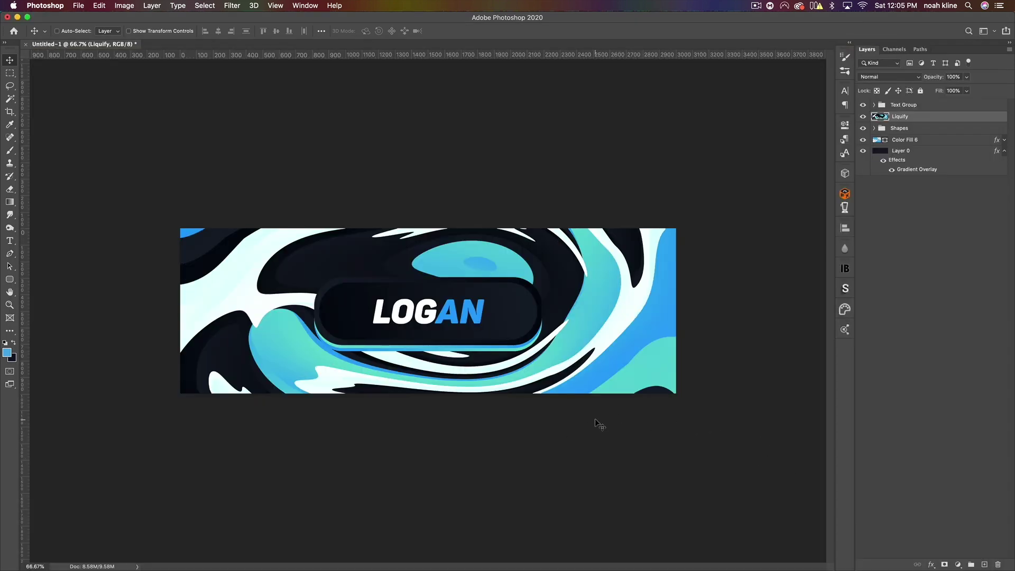
- Try flipping the twirled Liquify layer vertically with Free Transform
key("super")
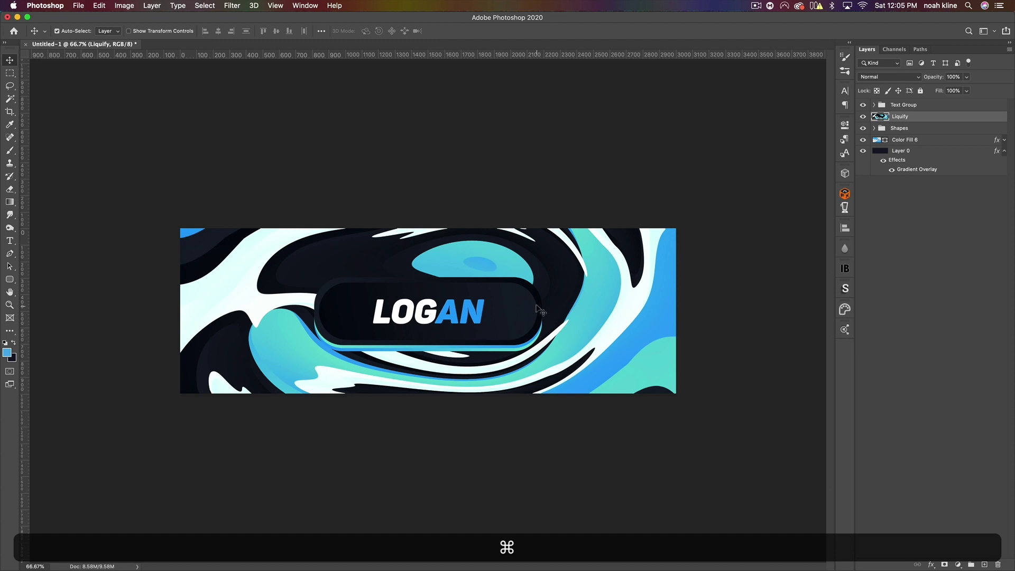
key("super+t")
right_click(501, 301)
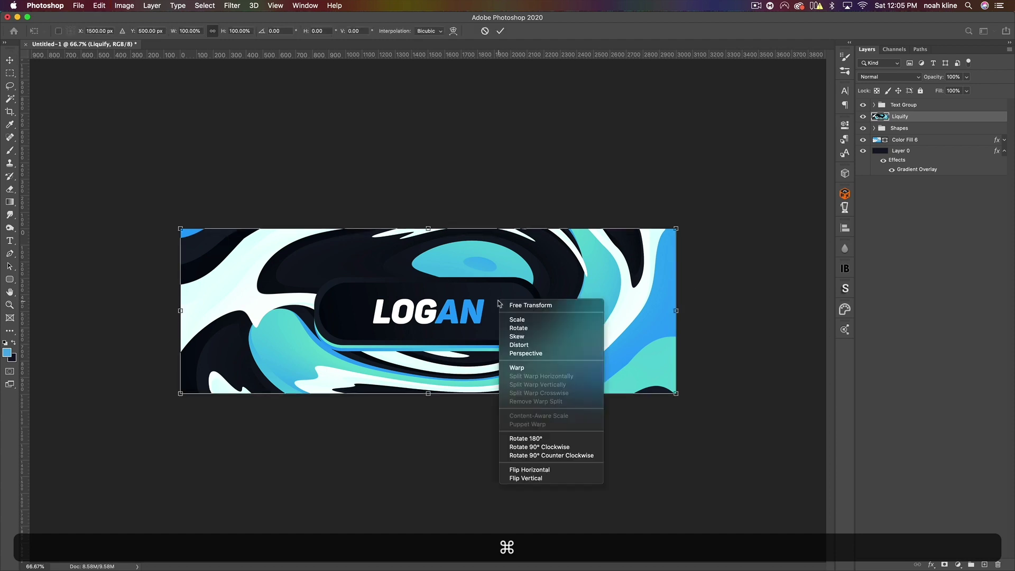
left_click(542, 479)
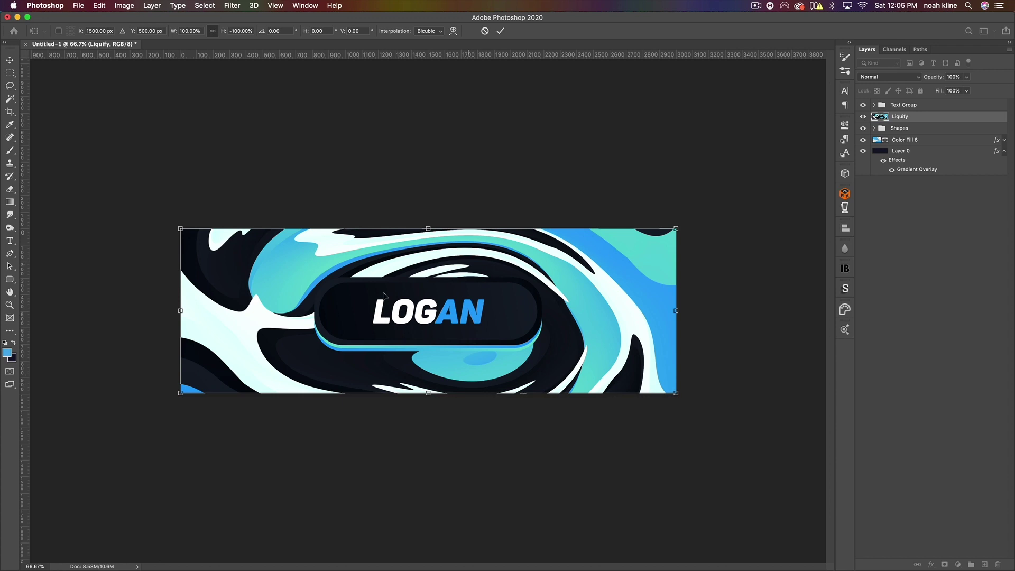
key("Return")
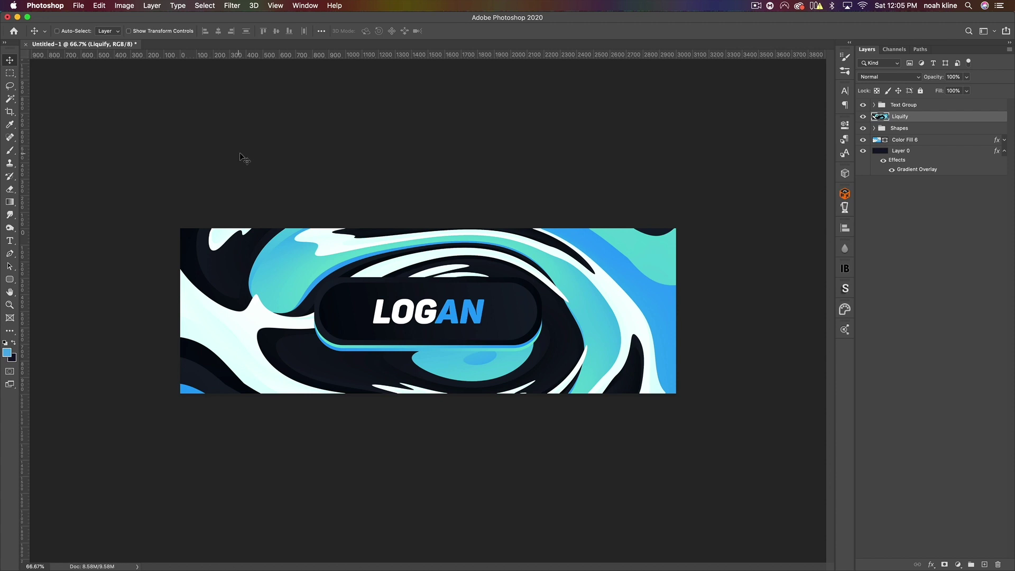
- Undo the vertical flip and the Liquify distortion on the Liquify layer
key("super+z")
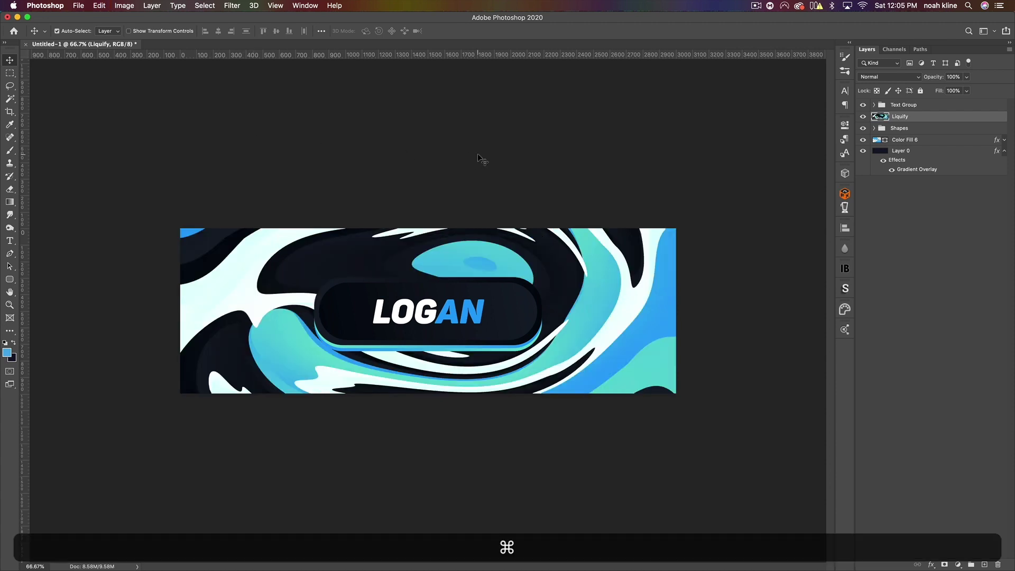
key("super+z")
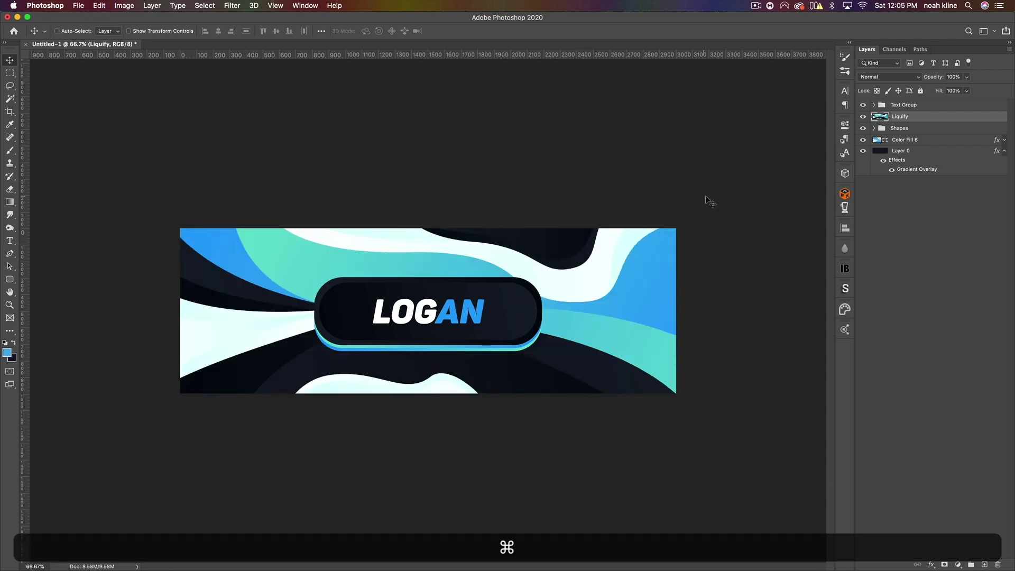
- Duplicate the Liquify layer and reapply the last Liquify filter to the duplicate
key("super+j")
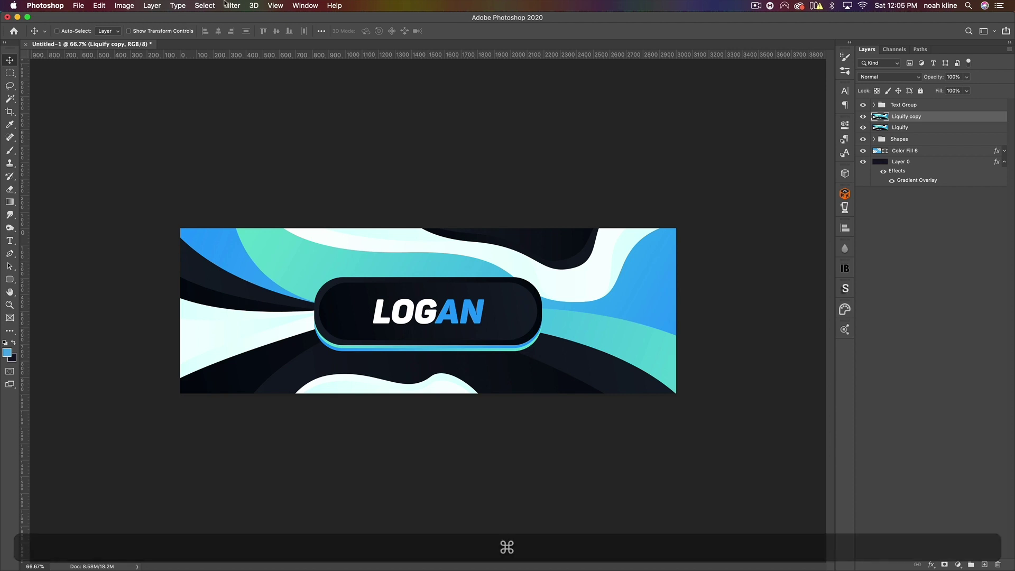
left_click(229, 6)
left_click(232, 18)
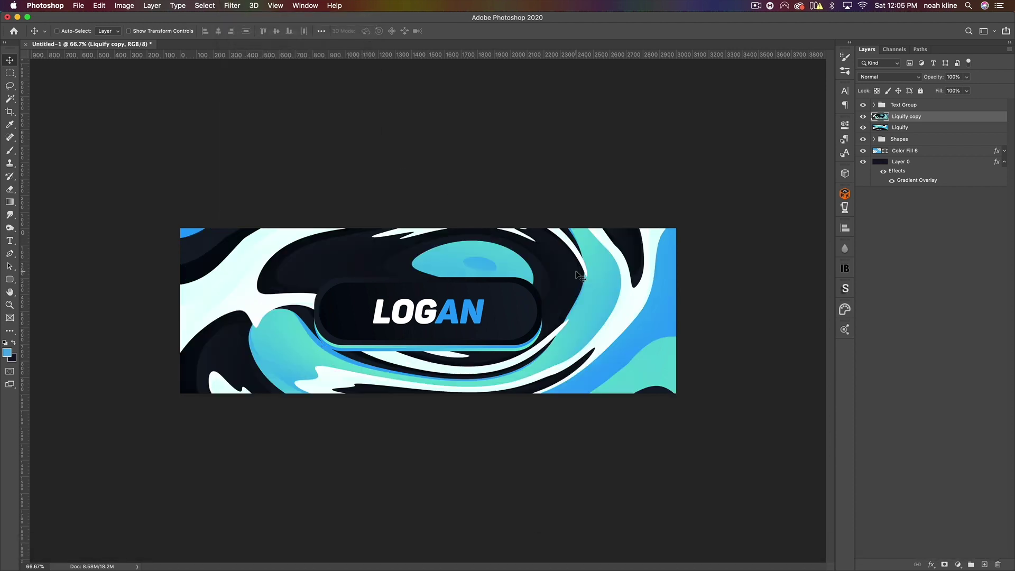
- Flip the Liquify copy layer vertically and hide it
key("super+t")
right_click(440, 337)
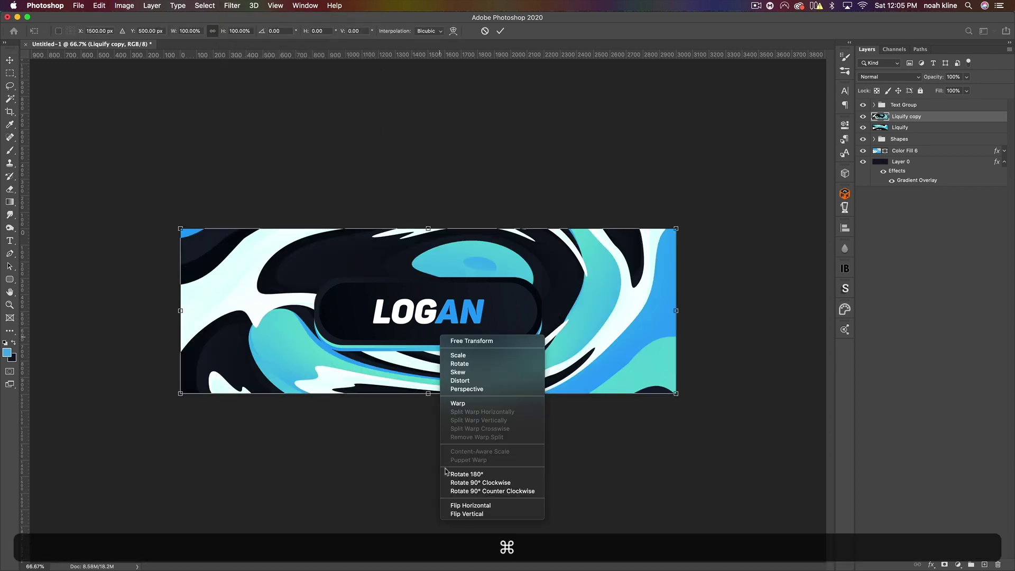
left_click(456, 514)
key("Return")
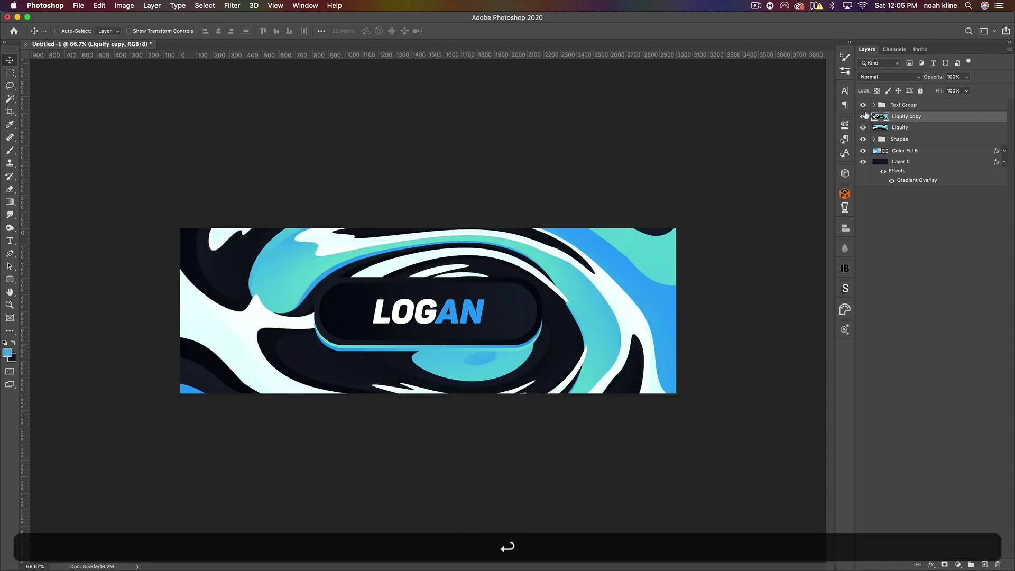
left_click(863, 116)
- Try twirling the original Liquify layer's artwork across its centre and both sides in the Liquify filter at brush size 1900
left_click(901, 127)
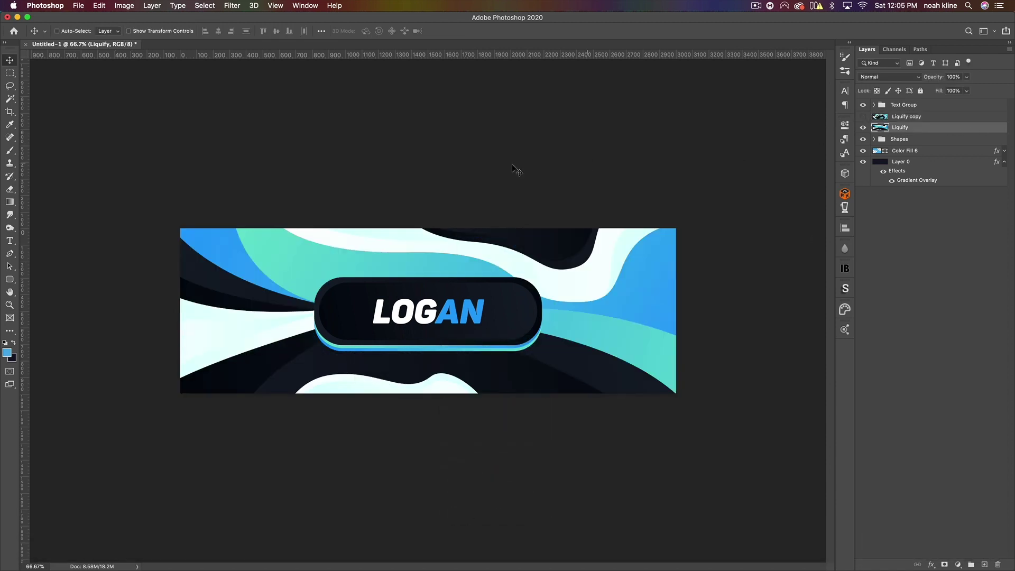
left_click(240, 5)
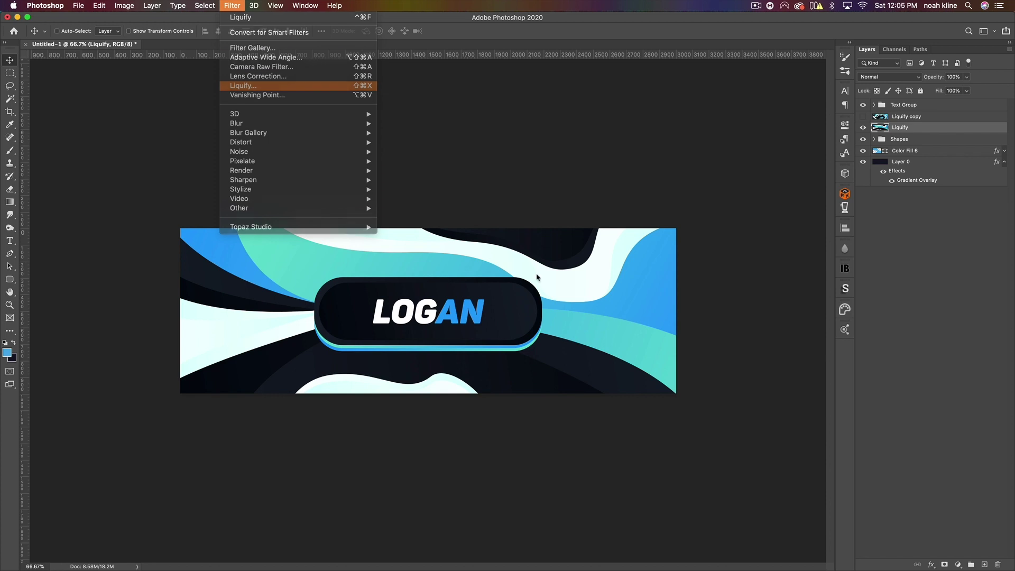
left_click(243, 85)
key("super+minus")
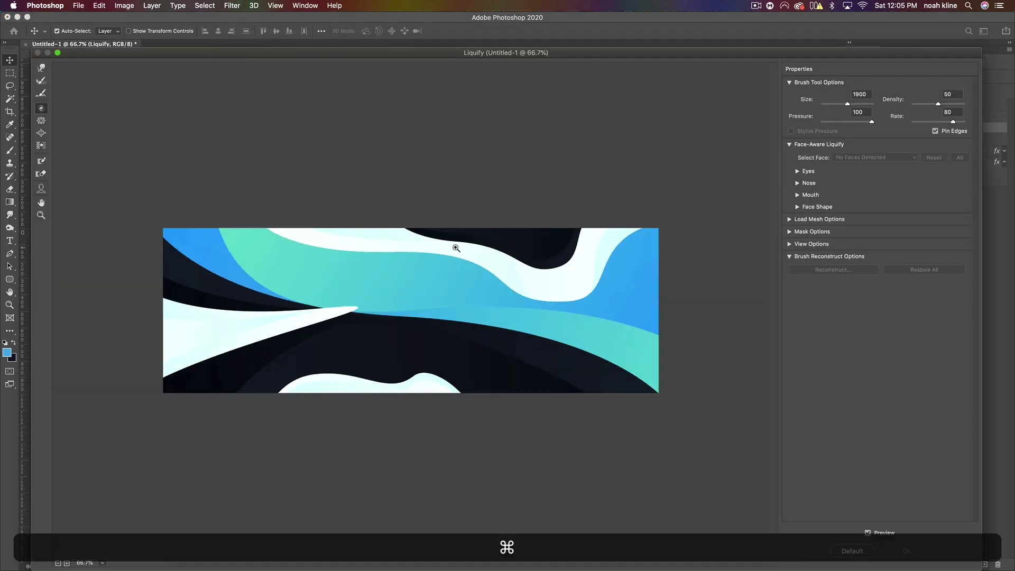
mouse_move(402, 318)
left_mouse_down()
mouse_move(340, 233)
mouse_move(250, 233)
mouse_move(421, 227)
mouse_move(578, 311)
mouse_move(388, 309)
mouse_move(301, 371)
mouse_move(523, 310)
mouse_move(252, 330)
mouse_move(481, 272)
mouse_move(439, 340)
mouse_move(274, 311)
left_mouse_up()
mouse_move(571, 341)
left_mouse_down()
mouse_move(479, 304)
mouse_move(291, 338)
mouse_move(423, 309)
left_mouse_up()
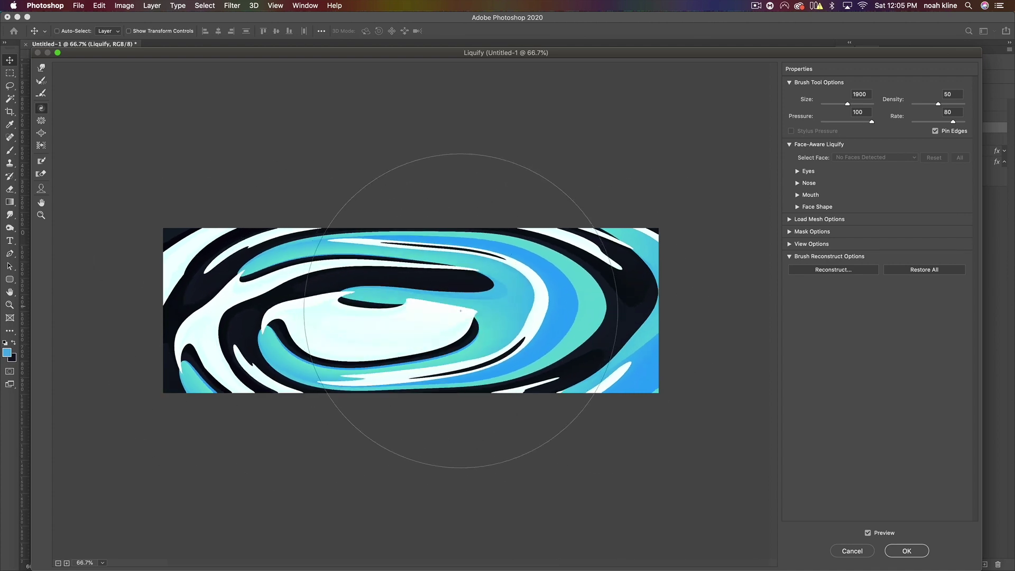
- Undo all the twirl strokes made in the Liquify filter
key("super+z")
key("super+z")
key("super+z")
key("super+z")
key("super+z")
key("super+z")
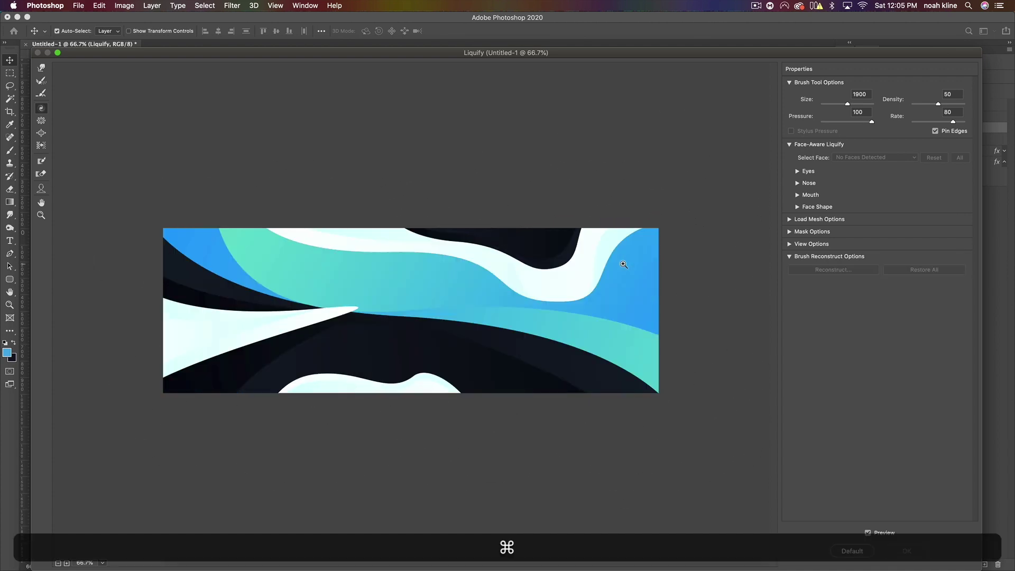
- Try a fresh twirl starting near the centre, apply it to the Liquify layer, and undo the filter
mouse_move(343, 332)
left_mouse_down()
mouse_move(465, 299)
mouse_move(215, 306)
mouse_move(454, 310)
mouse_move(526, 347)
mouse_move(301, 340)
mouse_move(578, 340)
mouse_move(364, 348)
mouse_move(516, 389)
mouse_move(363, 363)
mouse_move(241, 374)
left_mouse_up()
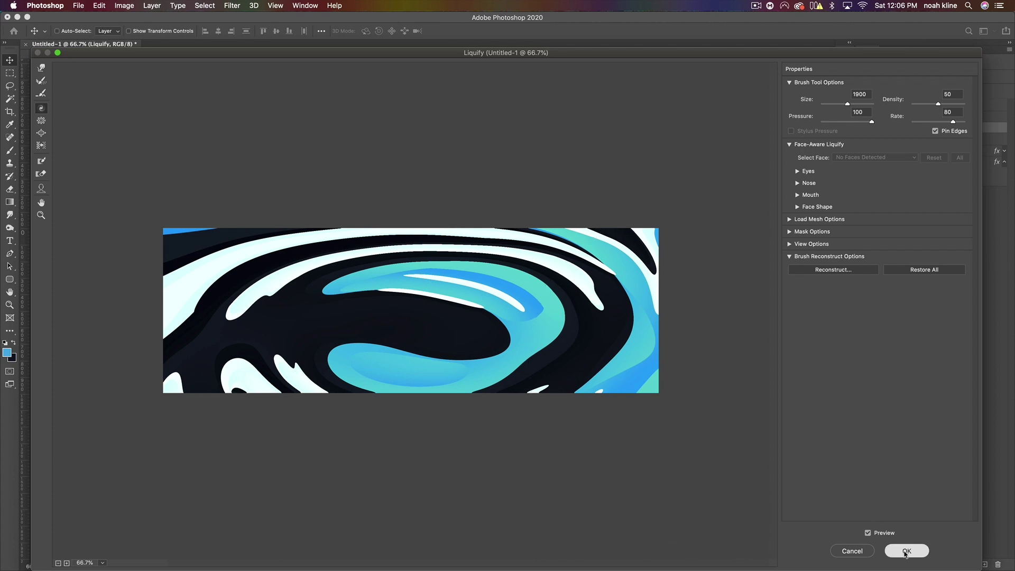
left_click(907, 551)
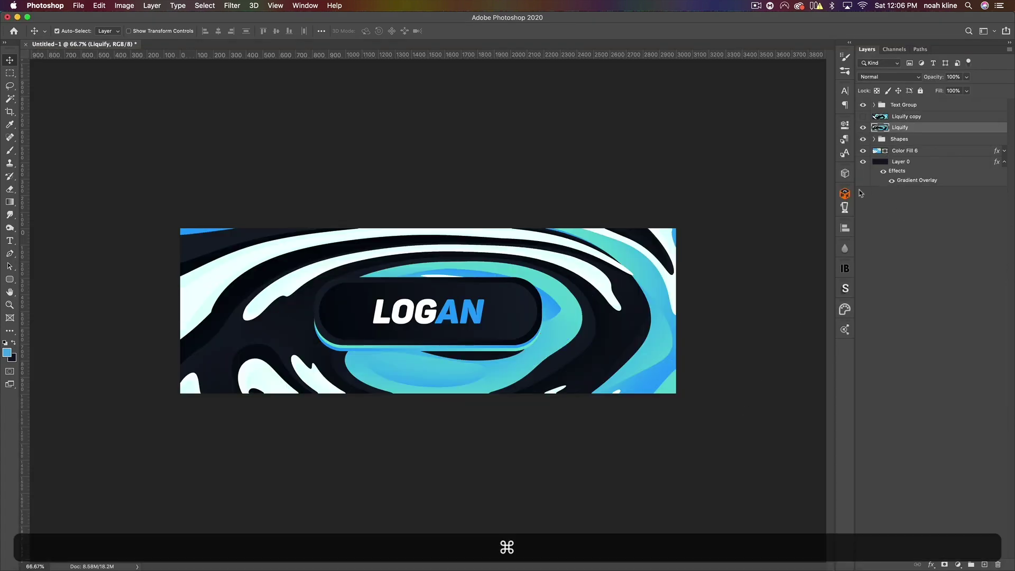
key("super+z")
- Reopen the Liquify filter on the original Liquify layer
left_click(233, 6)
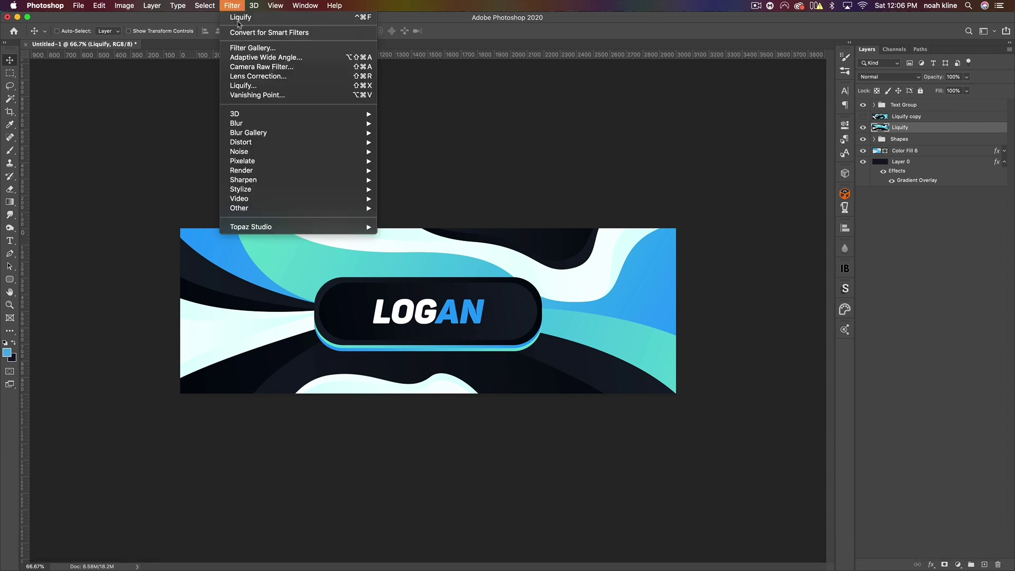
left_click(262, 86)
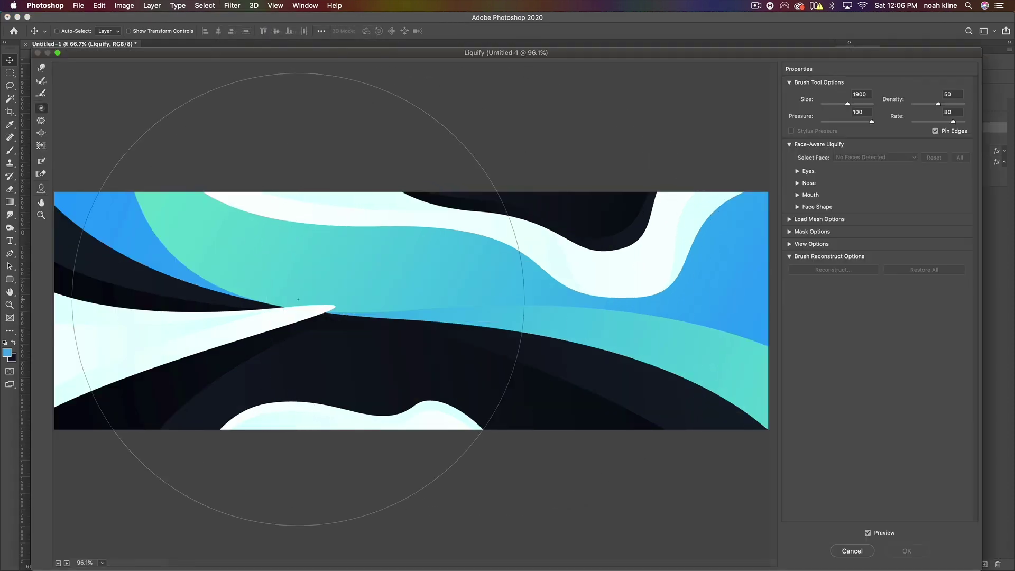
key("super+minus")
- Try twirling the artwork with the brush size reduced to 1500, undoing the stroke
key("bracketleft")
key("bracketleft")
key("bracketleft")
key("bracketleft")
mouse_move(289, 316)
left_mouse_down()
mouse_move(267, 328)
mouse_move(510, 351)
mouse_move(475, 306)
mouse_move(327, 318)
mouse_move(624, 428)
mouse_move(431, 339)
mouse_move(513, 342)
mouse_move(532, 374)
left_mouse_up()
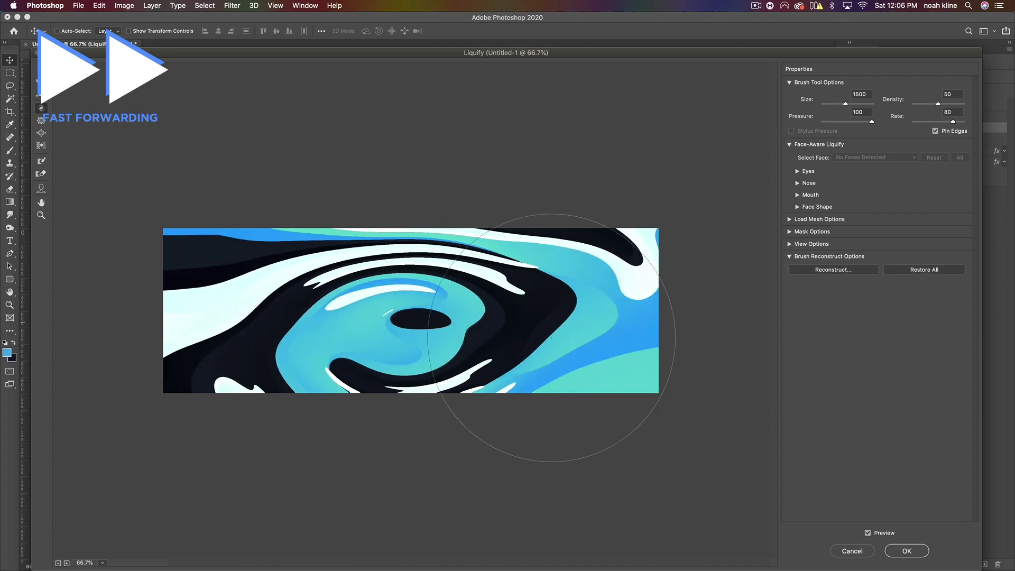
key("cmd+z")
- Set the twirl brush size to 1900, swirl the artwork around its centre, and apply the Liquify filter
key("bracketright")
key("bracketright")
key("bracketright")
key("bracketright")
mouse_move(412, 317)
left_mouse_down()
mouse_move(382, 326)
mouse_move(438, 324)
left_mouse_up()
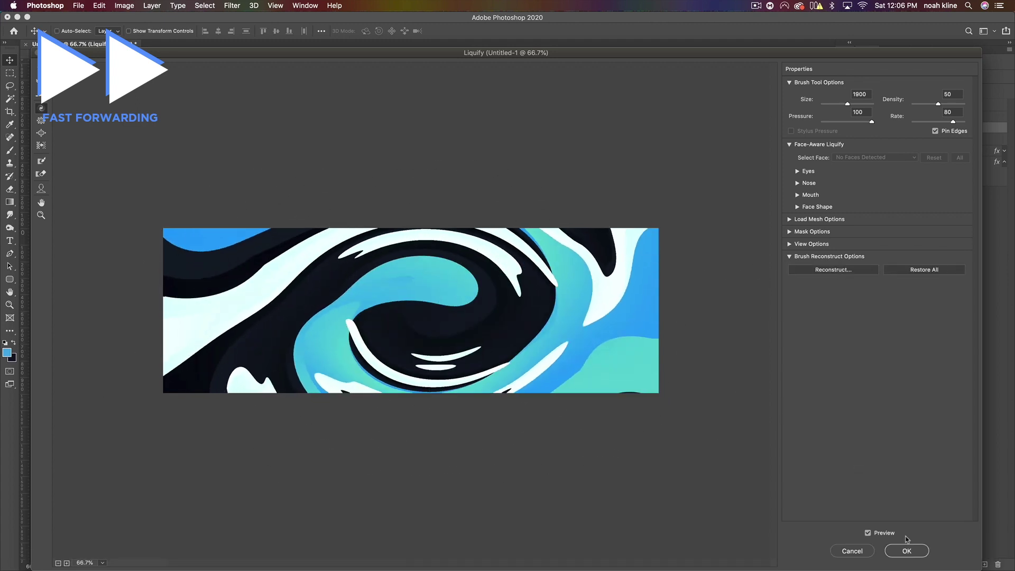
left_click(906, 551)
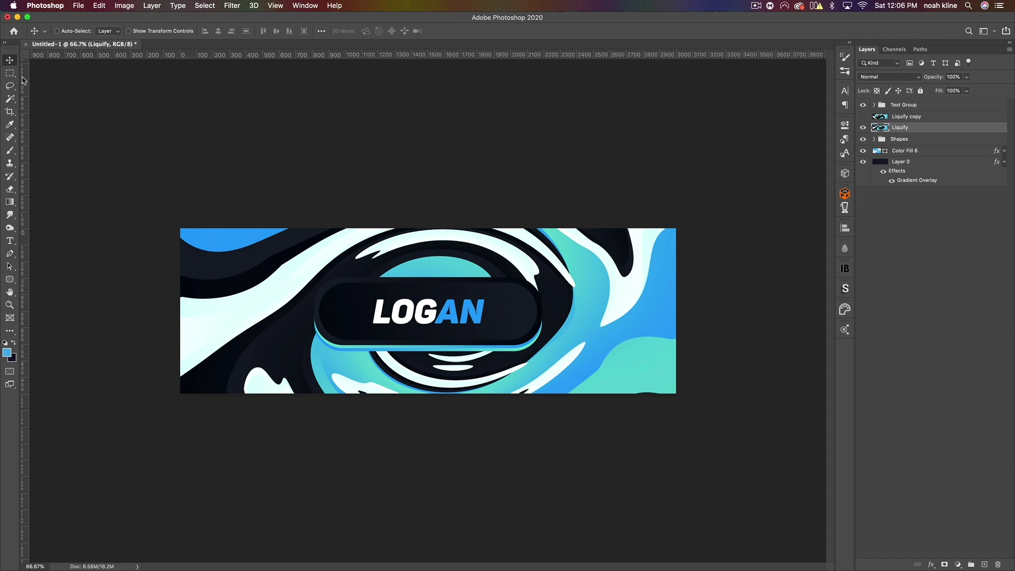
- Compare the original shapes, the Liquify copy and the Liquify layer as backgrounds by toggling the two swirled layers' visibility
left_click(863, 127)
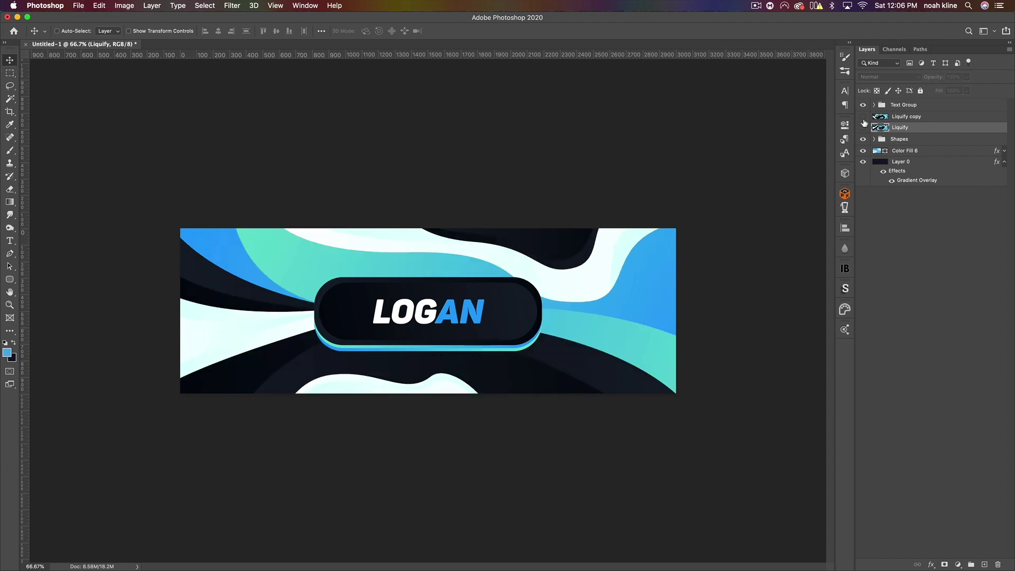
left_click(863, 117)
left_click(864, 117)
left_click(863, 128)
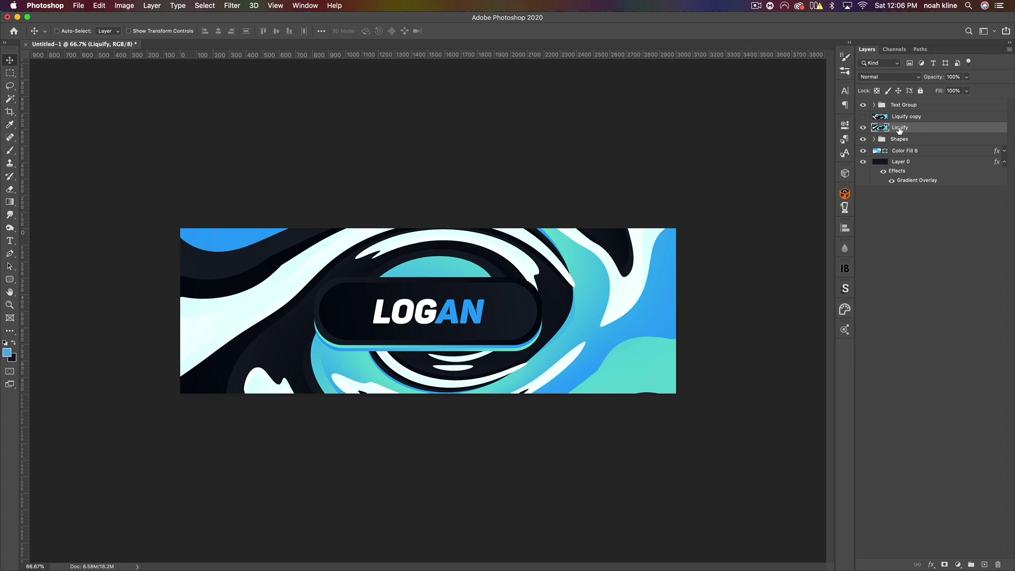
- Flip the Liquify layer's swirled artwork vertically with Free Transform
key("super+t")
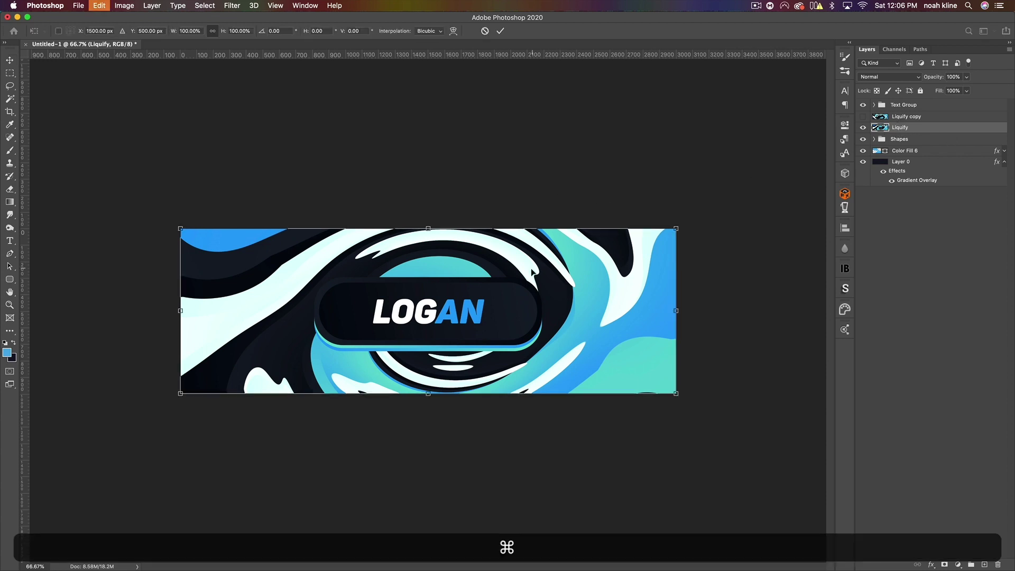
right_click(532, 268)
left_click(585, 447)
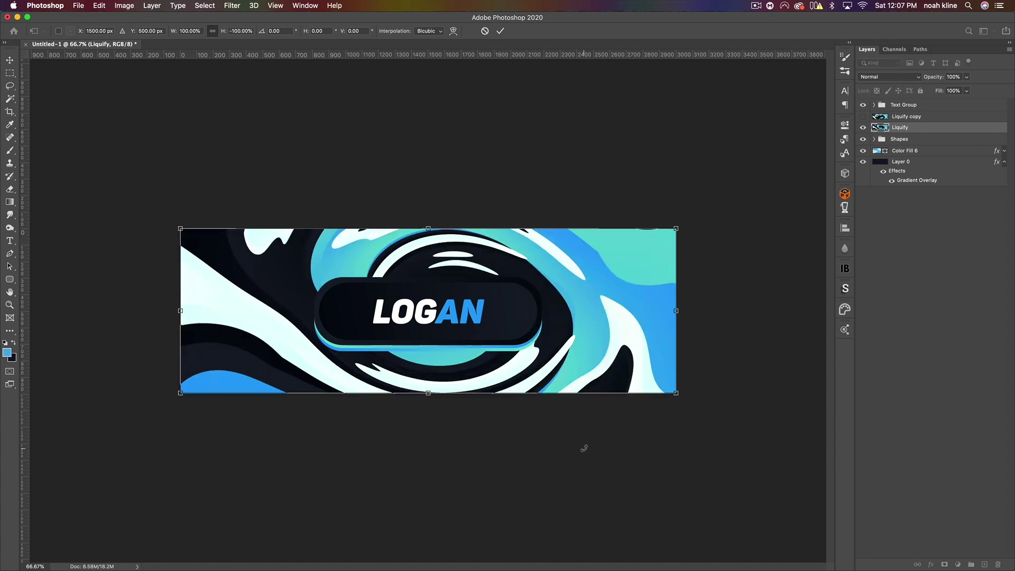
key("Return")
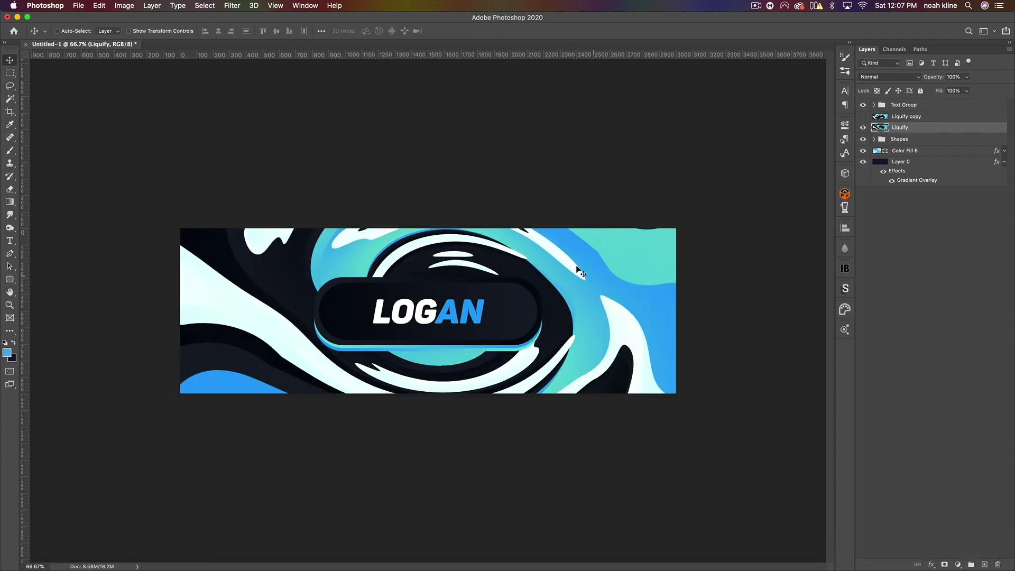
- Compare the Liquify copy with the flipped Liquify layer, and hide both so the original shapes form the background
left_click(922, 119)
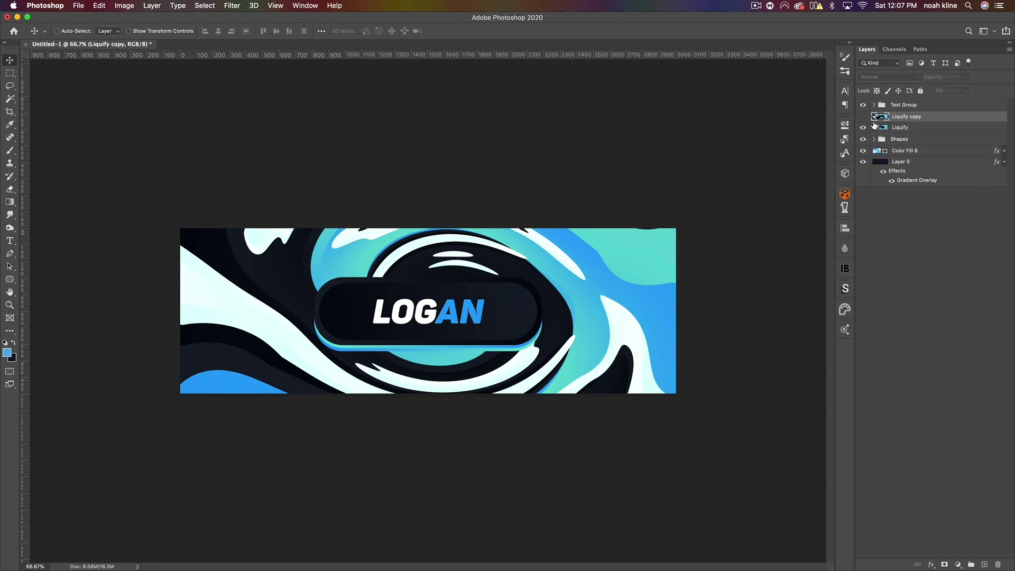
left_click(864, 117)
left_click(864, 117)
left_click(864, 117)
left_click(864, 116)
left_click(862, 129)
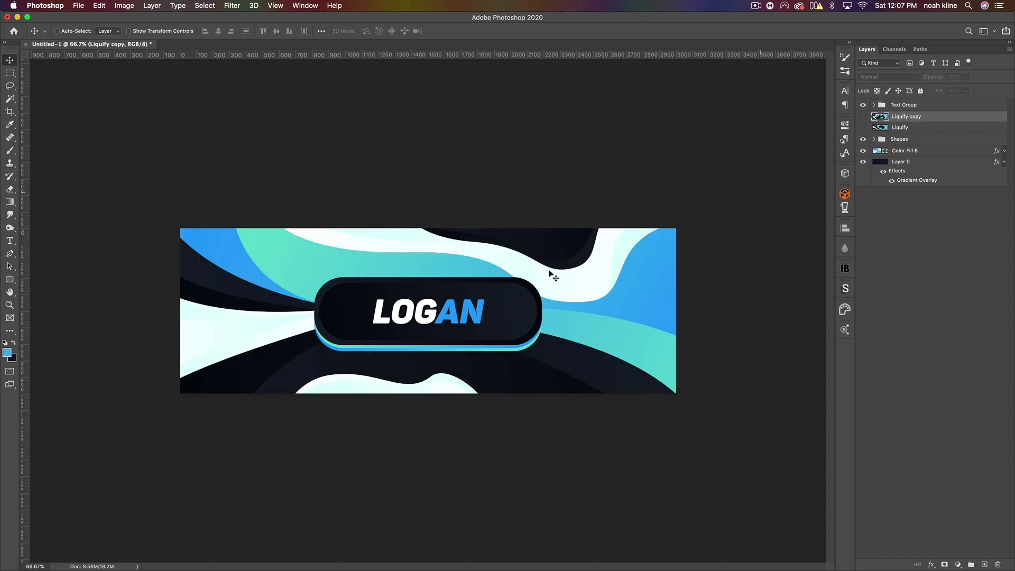
- Show the Liquify layer and add a new layer above Text Group
left_click(863, 128)
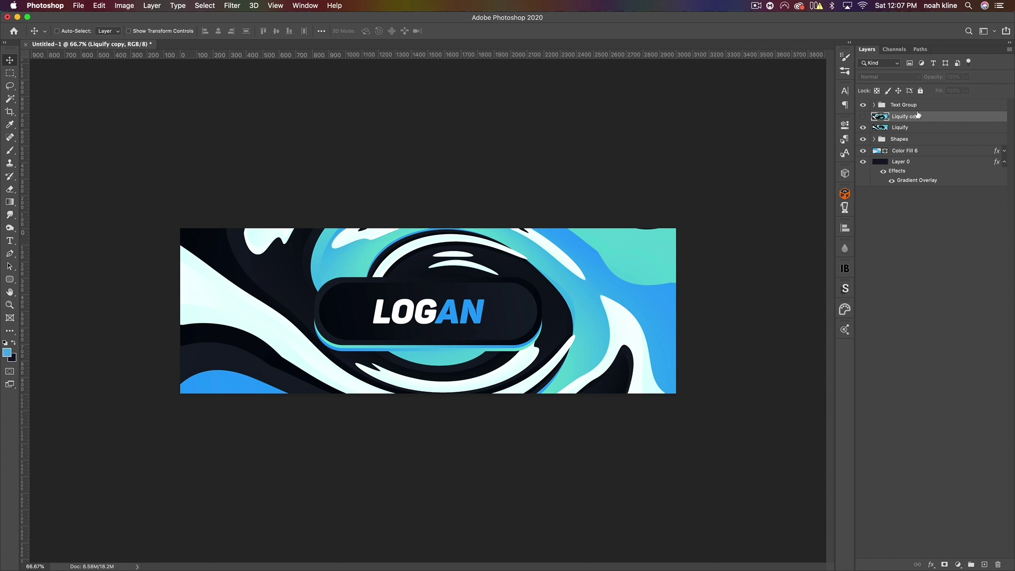
left_click(918, 130)
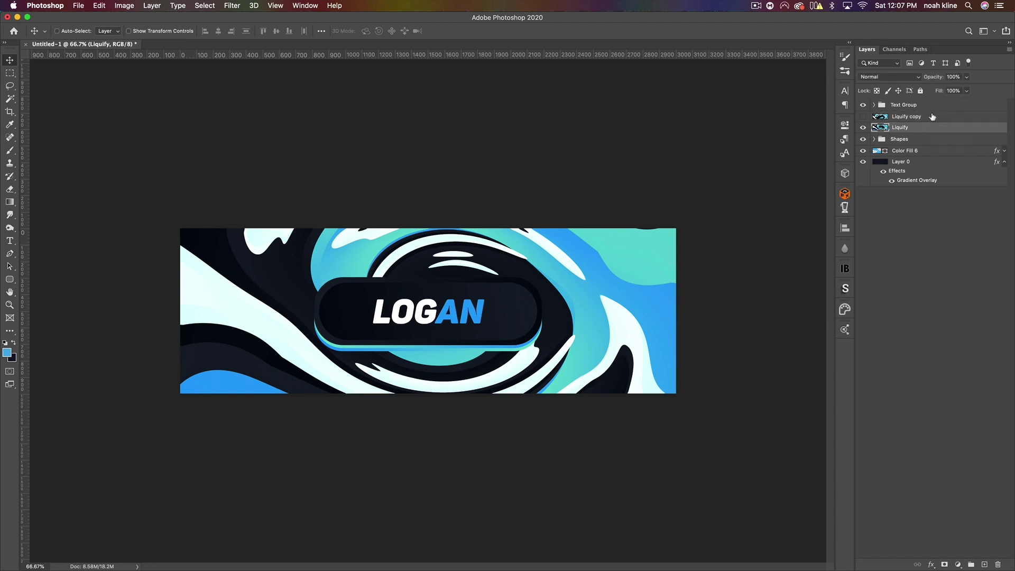
left_click(913, 109)
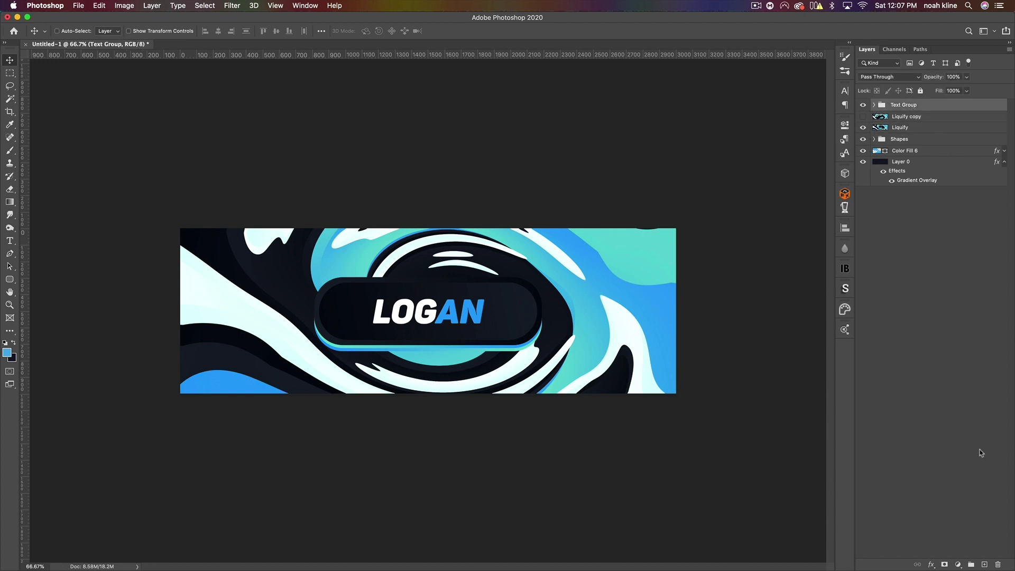
left_click(986, 565)
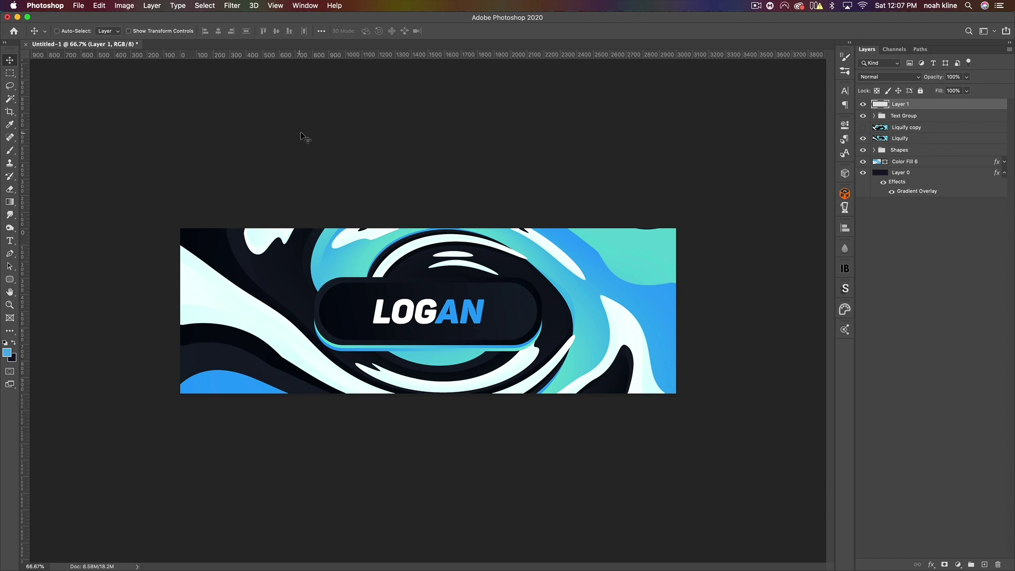
- Set the Brush tool to the 1792 blob brush from Qehzy Brush Pack 2 at 1040 px
left_click(11, 150)
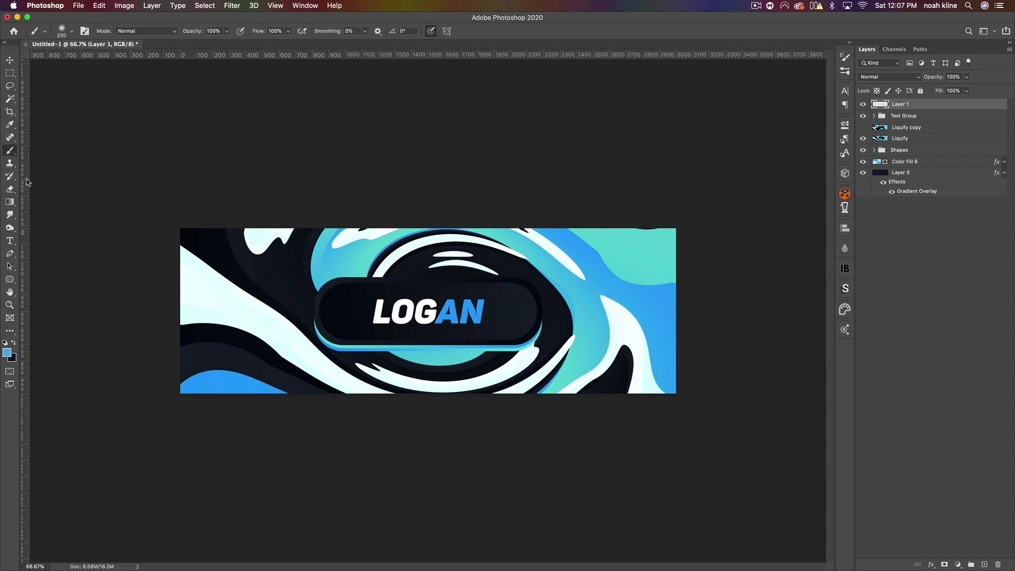
left_click(73, 32)
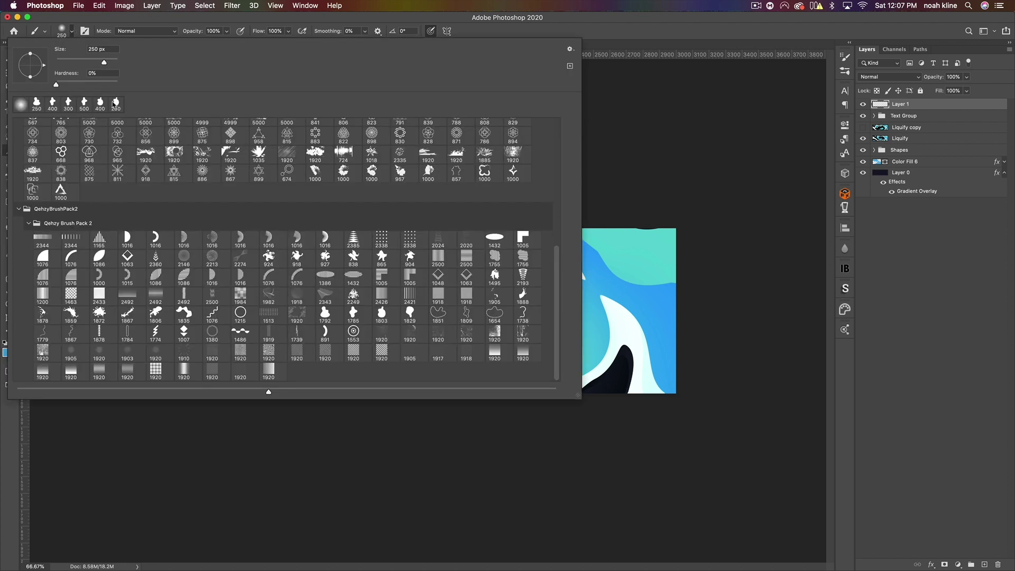
left_click(327, 316)
left_click(112, 63)
left_click_drag(111, 63, 114, 64)
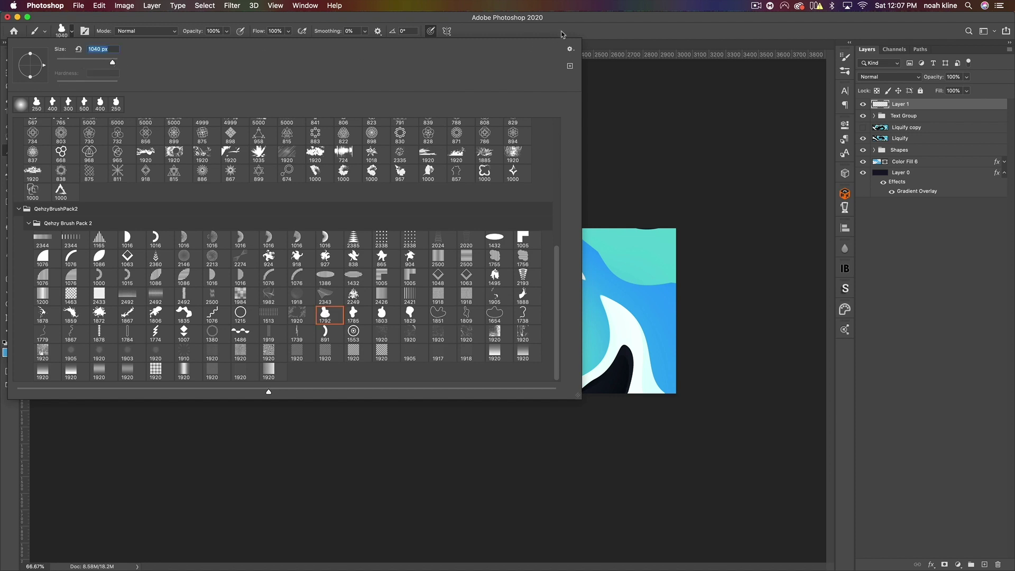
left_click(562, 35)
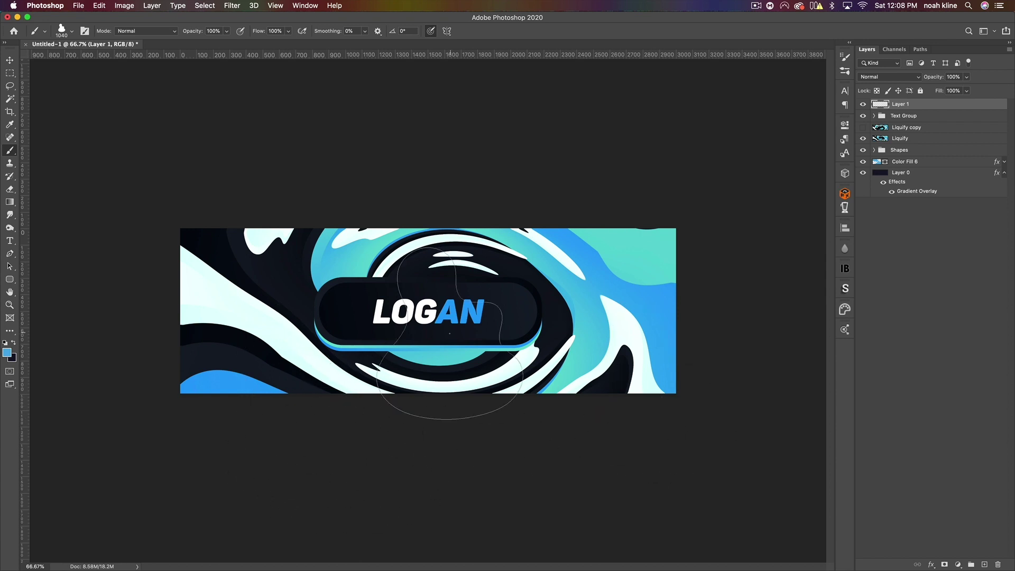
- Stamp a blue blob in the banner's lower-left corner, then at 700 px stamp three more at the upper-left, lower-middle-right and upper-right edges
left_click(238, 424)
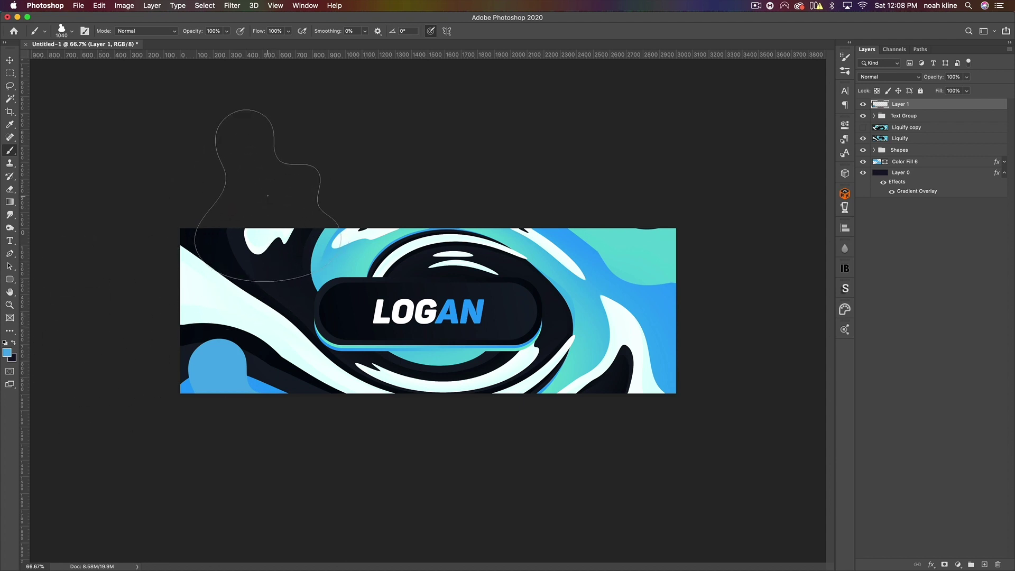
key("bracketleft")
key("bracketleft")
key("bracketleft")
key("bracketleft")
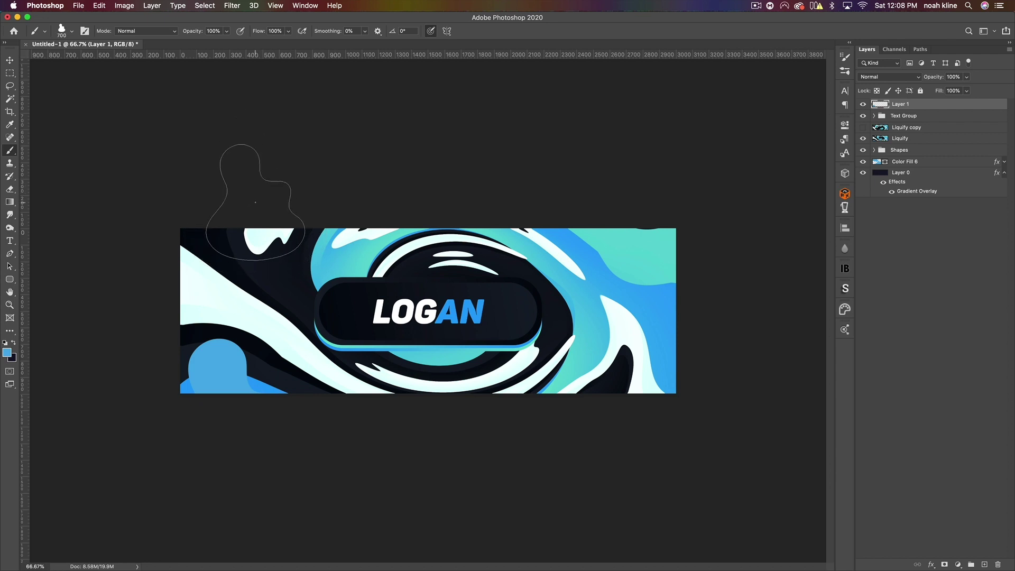
left_click(264, 226)
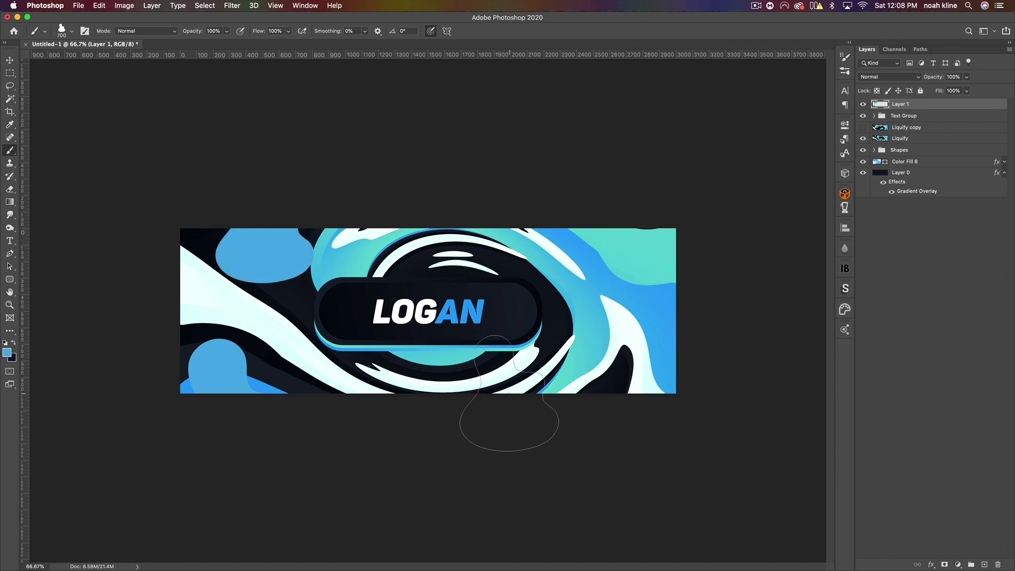
left_click(527, 365)
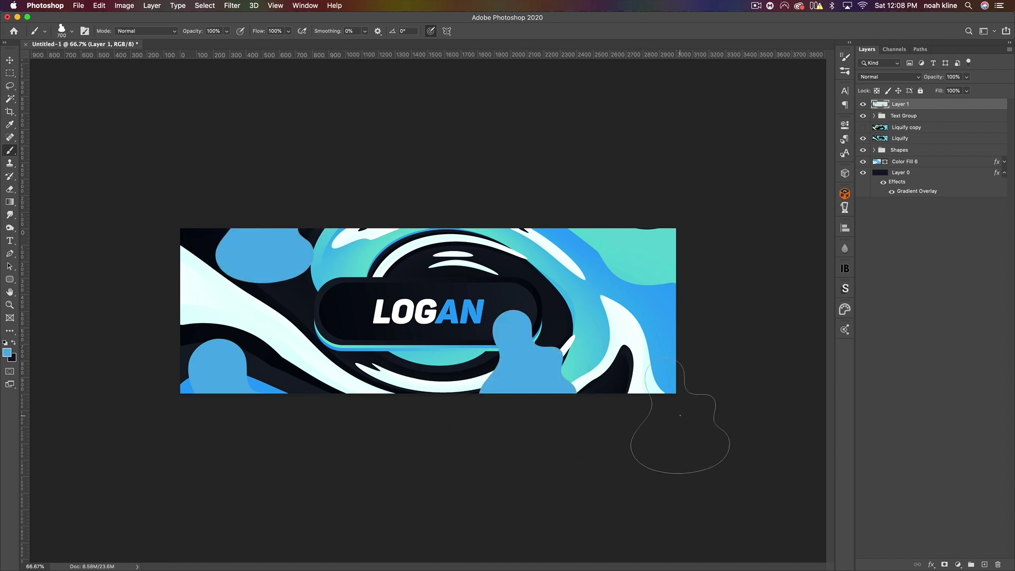
left_click(665, 219)
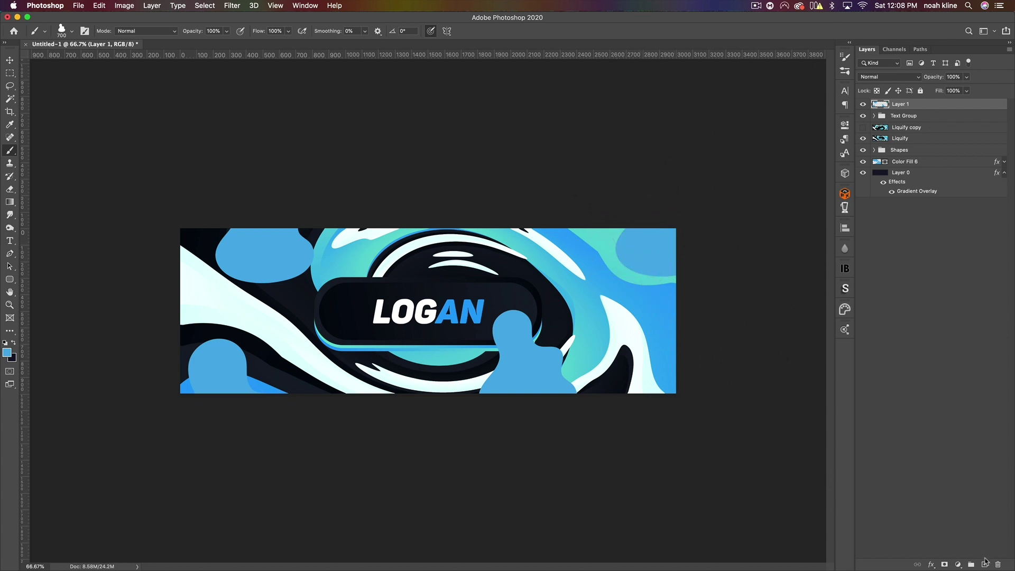
- Add a new layer above Layer 1 and hide Layer 1
left_click(985, 564)
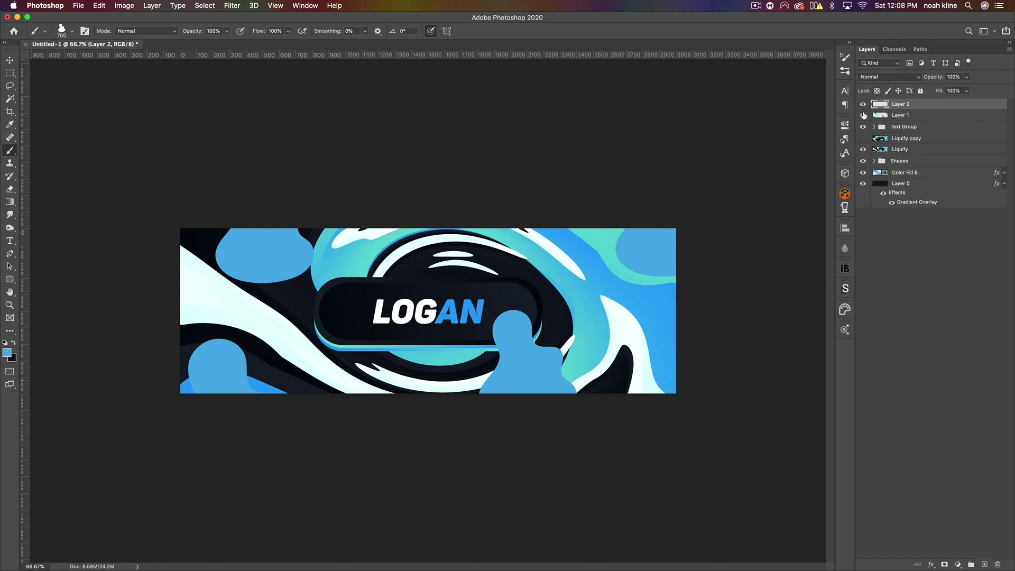
left_click(863, 115)
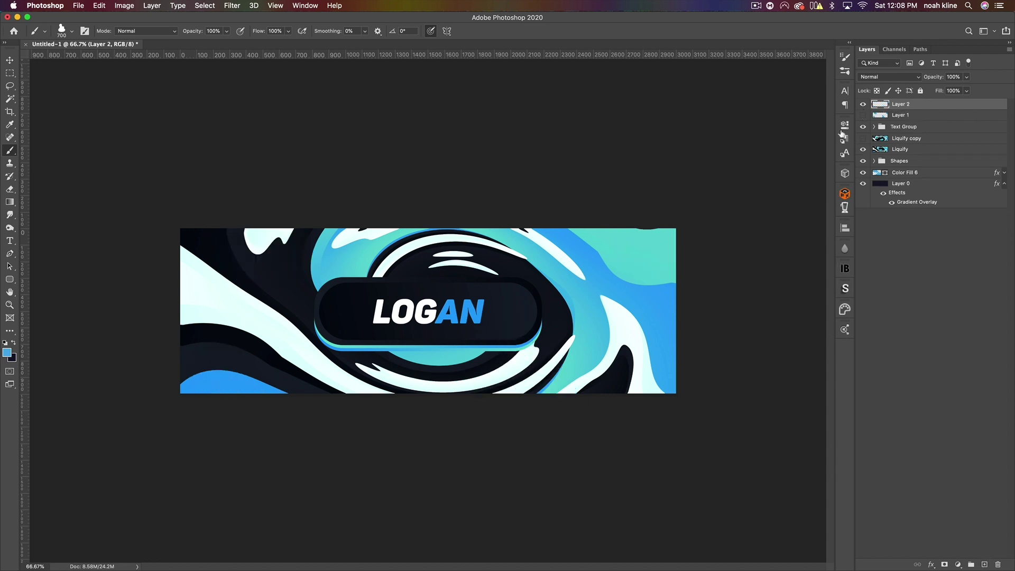
- Set the foreground color to white (ffffff) and switch the Brush tool back to the soft round brush
left_click(8, 356)
left_click_drag(702, 276, 602, 145)
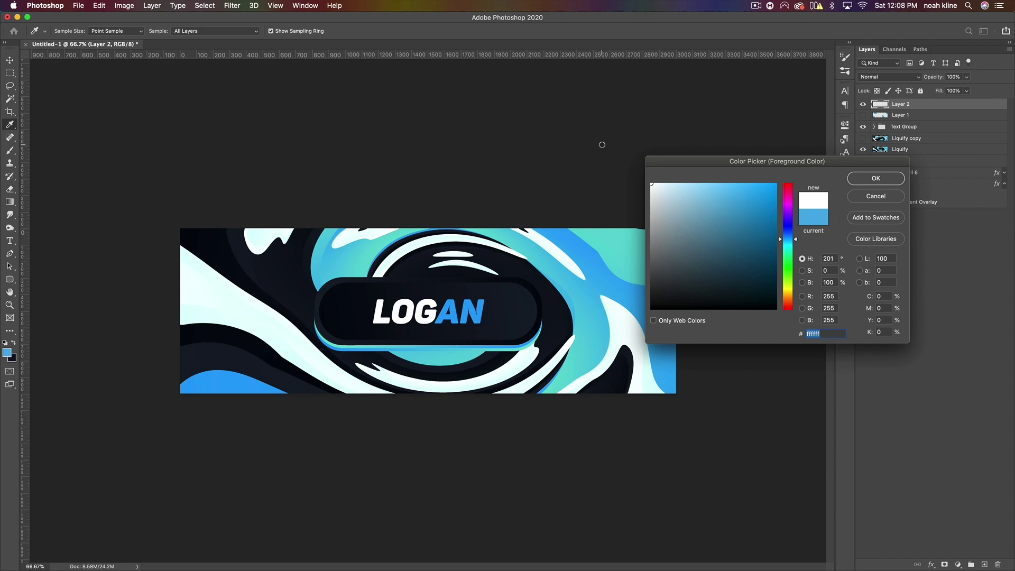
left_click(876, 179)
key("b")
left_click(72, 32)
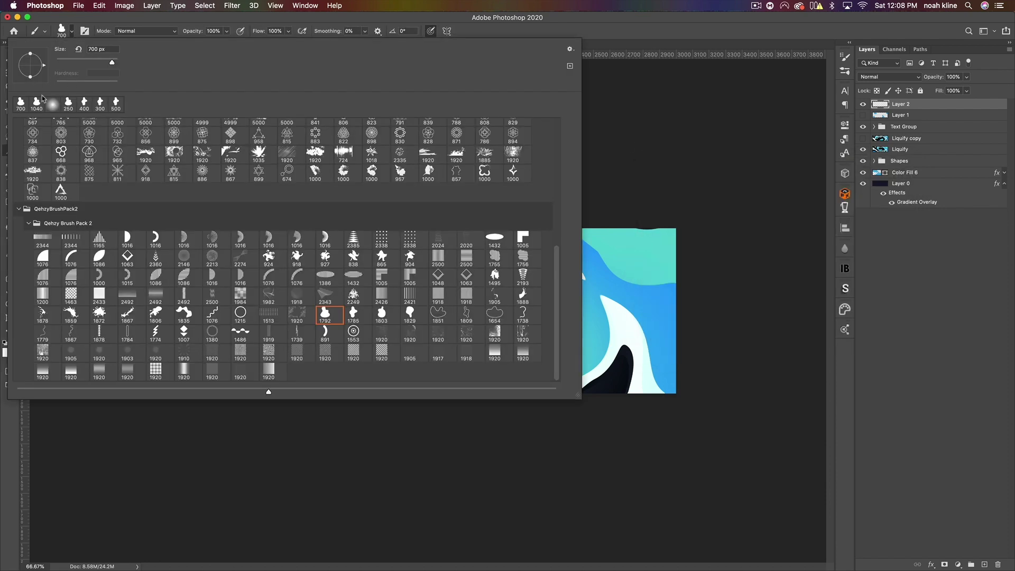
double_click(53, 105)
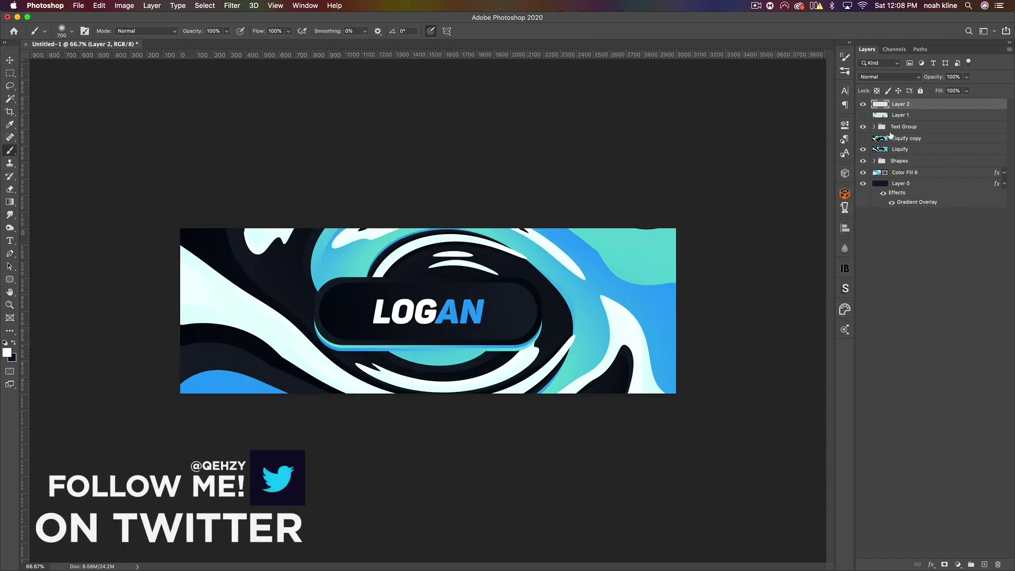
- Load the blob shapes of Layer 1 as a selection and paint soft white highlights along their inner edges with a 500 px brush
left_click(881, 116, "super")
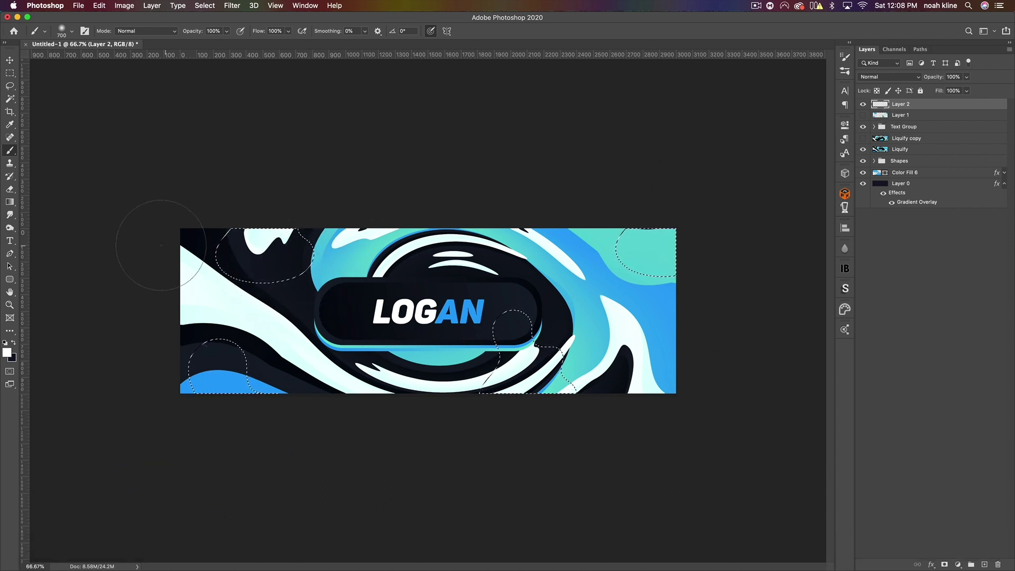
key("[")
key("[")
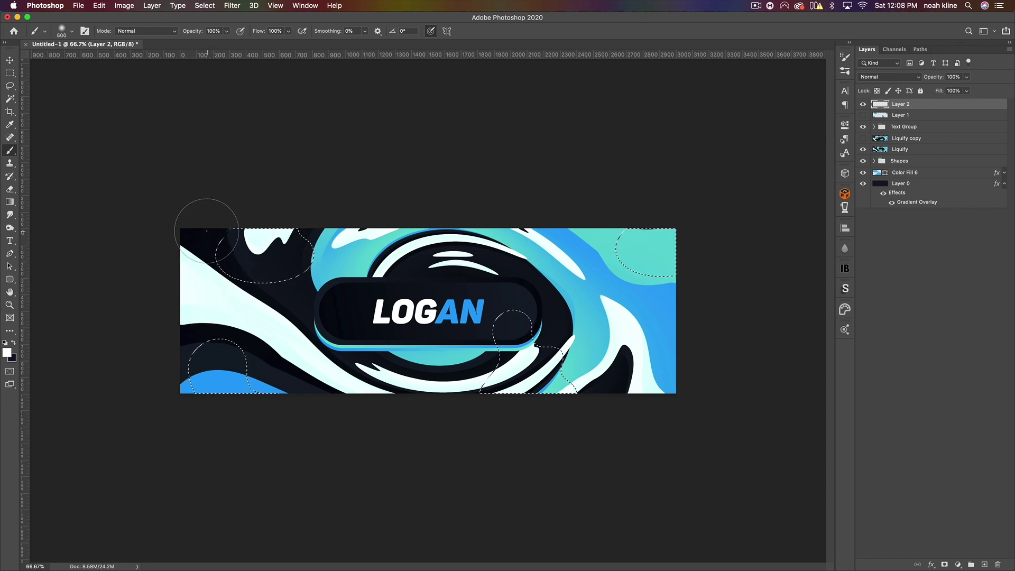
left_click_drag(204, 233, 192, 251)
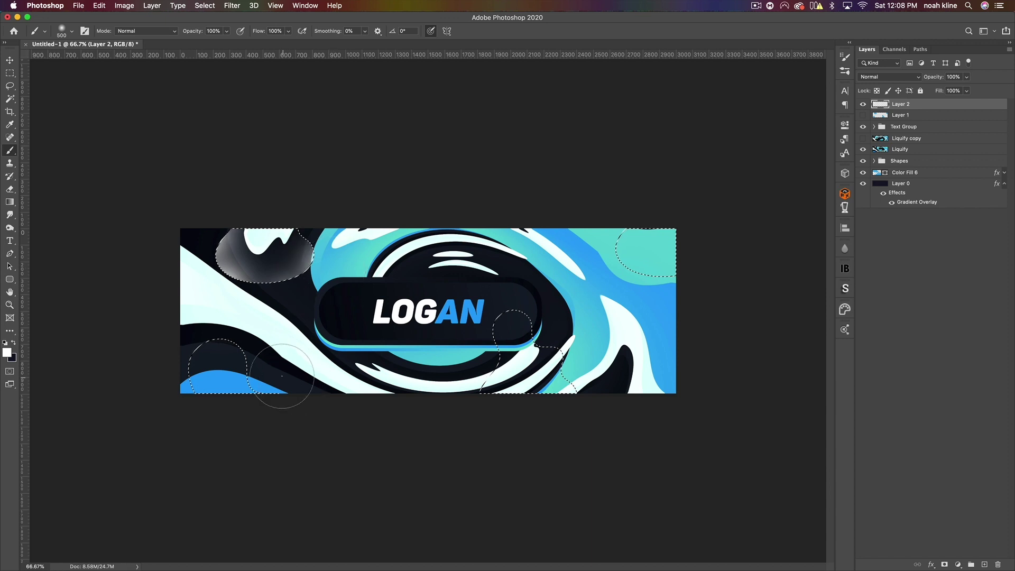
left_click(201, 327)
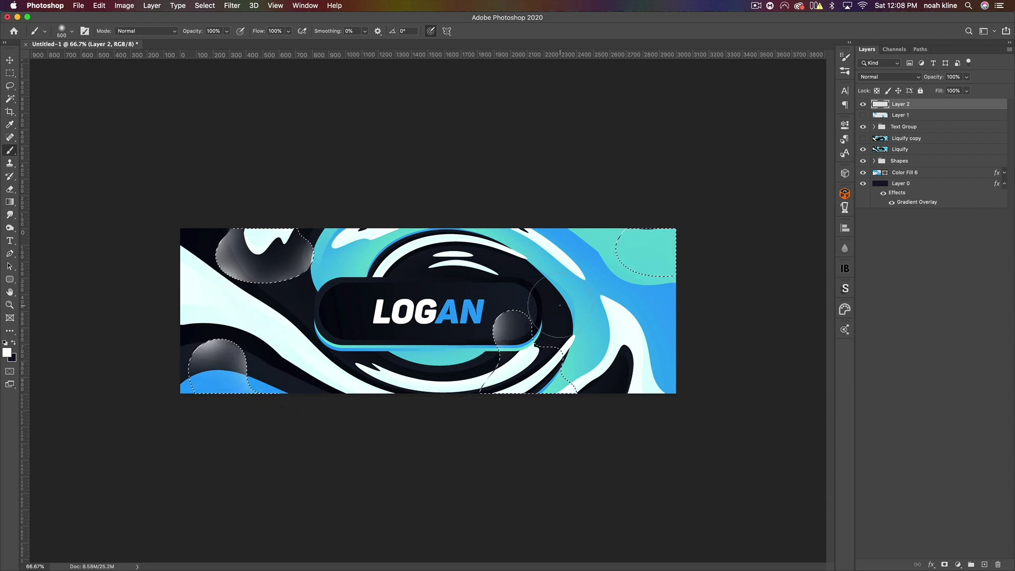
left_click(601, 222)
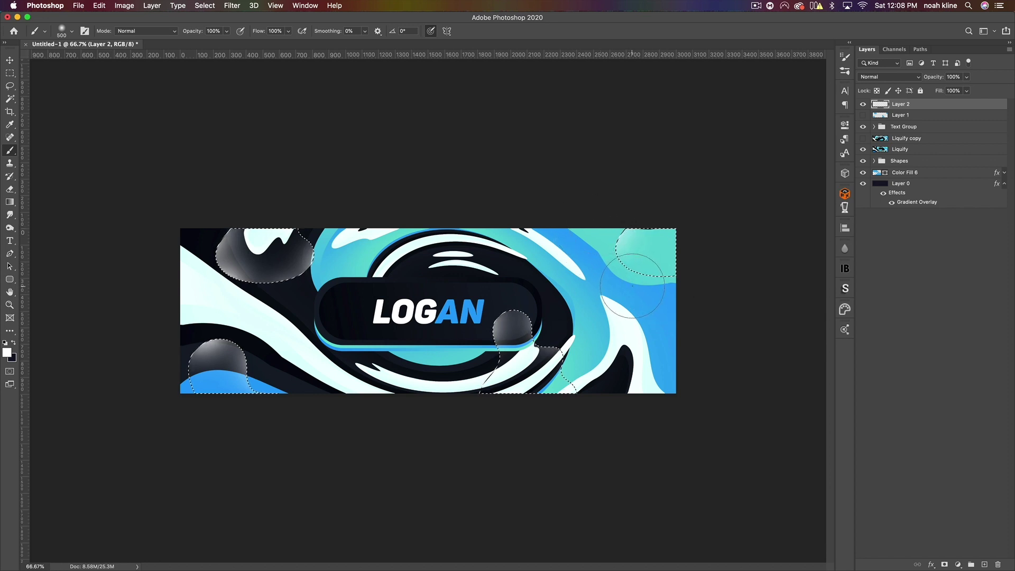
left_click(623, 288)
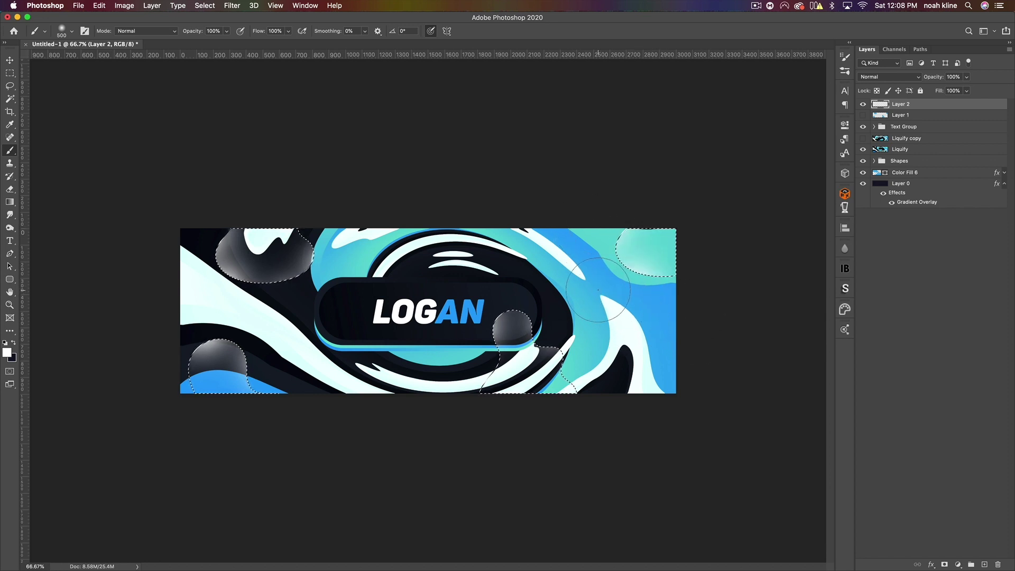
- Deselect the blob outlines and set Layer 2's blend mode to Overlay
key("super+d")
left_click(890, 77)
left_click(882, 184)
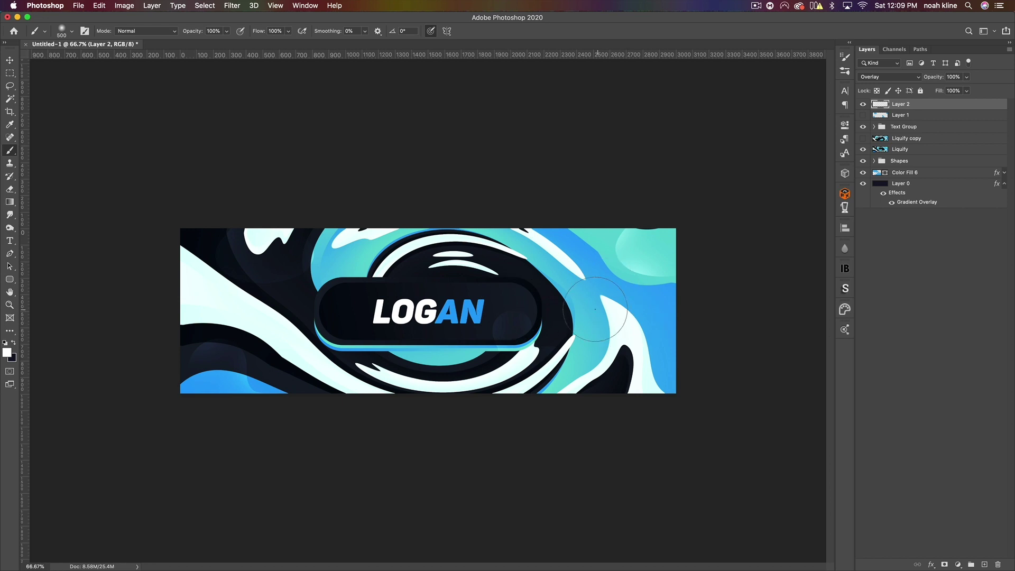
- Delete the hidden Layer 1 and add a new layer above Layer 2
left_click(907, 116)
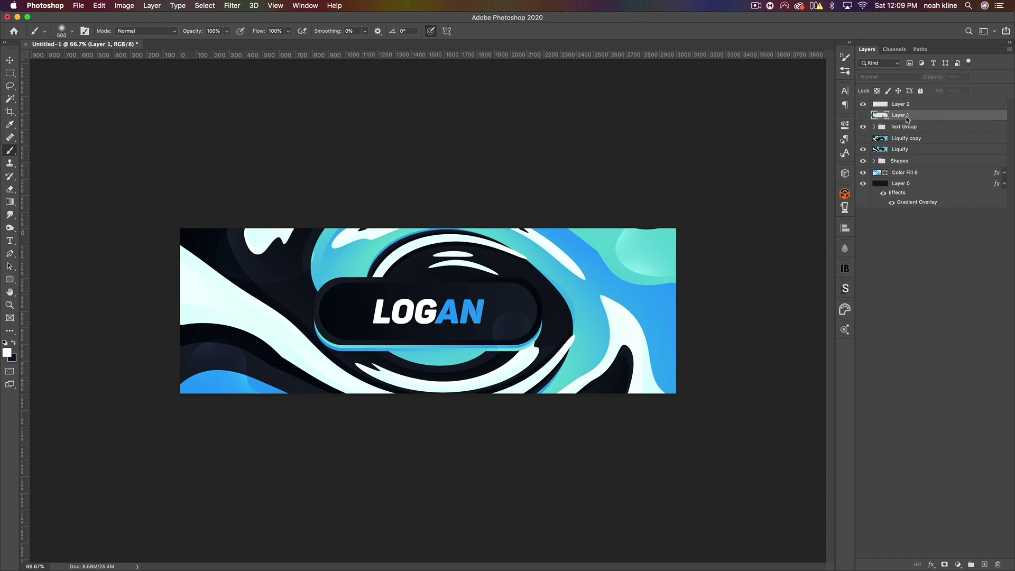
key("BackSpace")
left_click(922, 105)
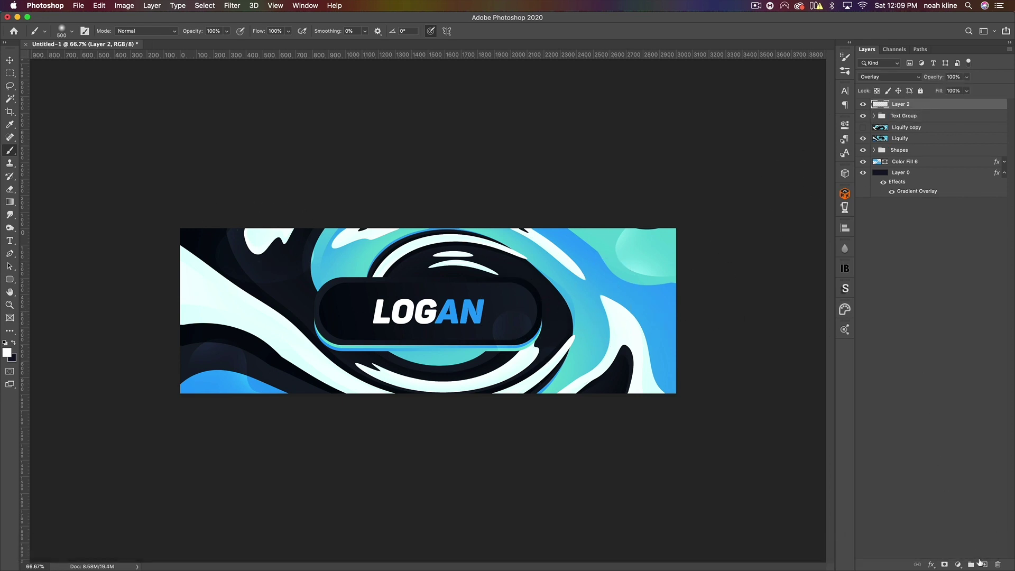
left_click(984, 565)
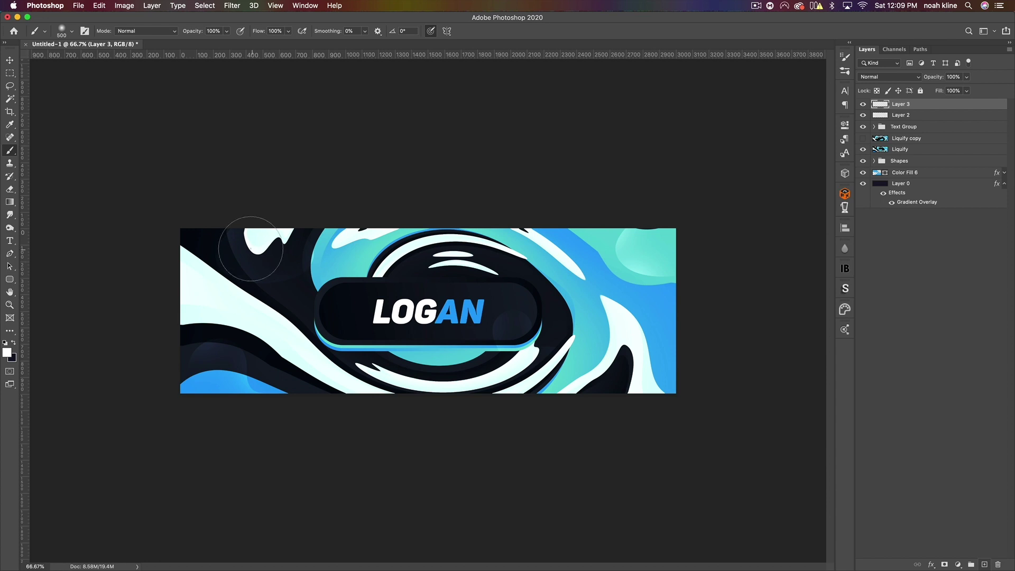
- Choose the 1785 blob brush from Qehzy Brush Pack 2 and set its size to 500 px
left_click(73, 31)
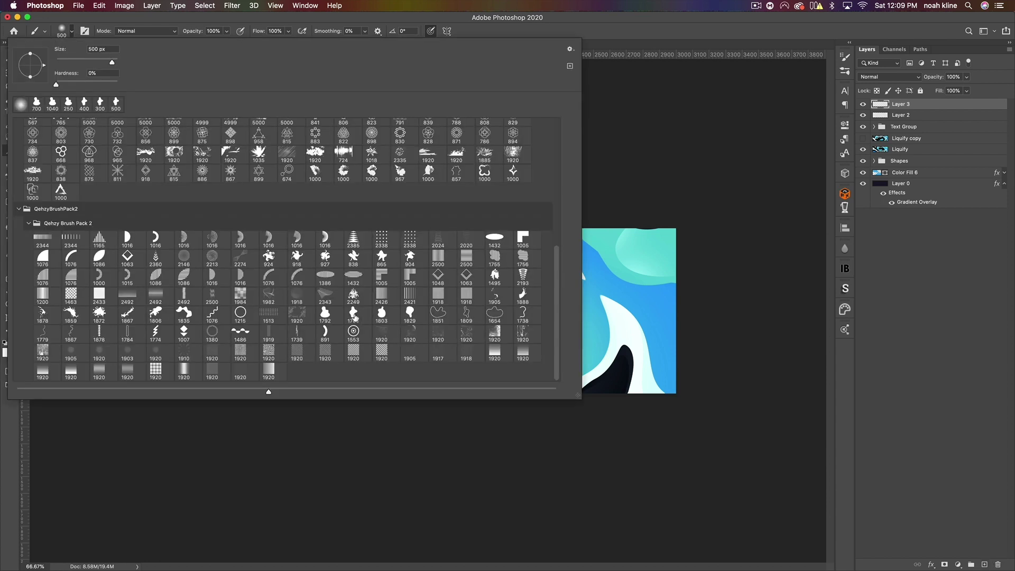
left_click(355, 316)
left_click_drag(89, 50, 179, 61)
type("500")
key("Return")
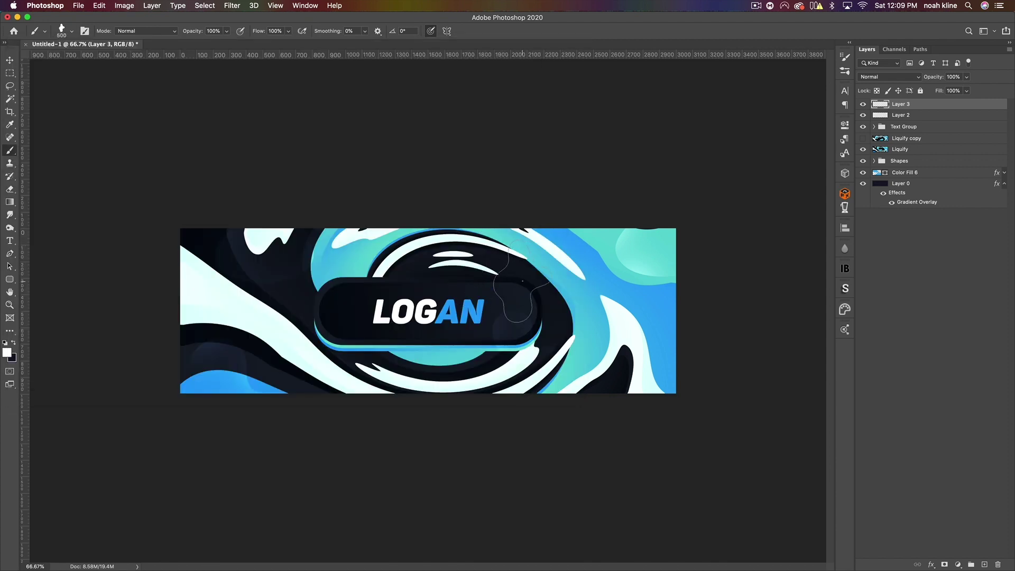
- Enlarge the brush to 700 px and stamp white blobs at the banner's lower right and along its upper-left edge
key("bracketright")
key("bracketright")
left_click(626, 343)
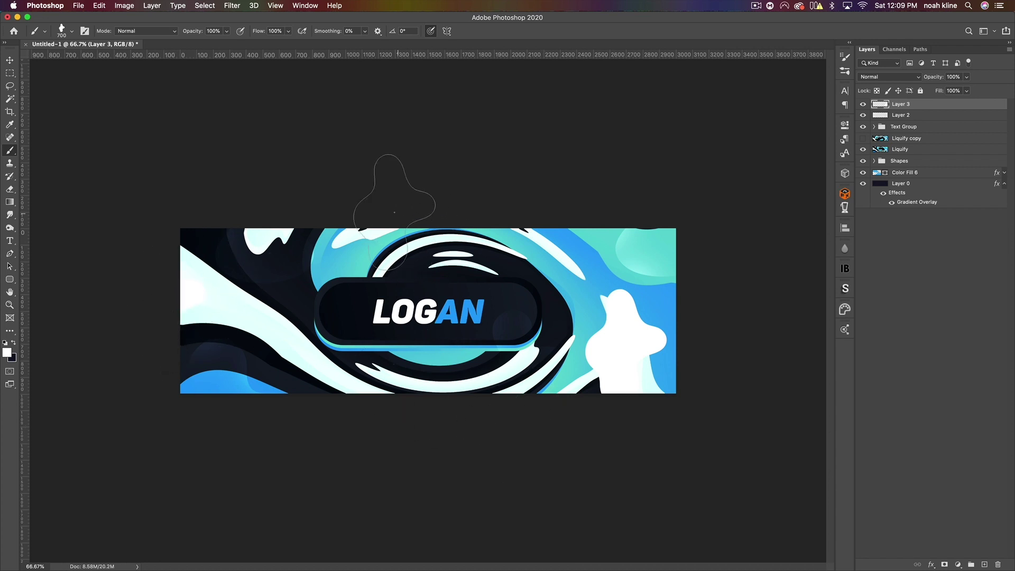
left_click(370, 213)
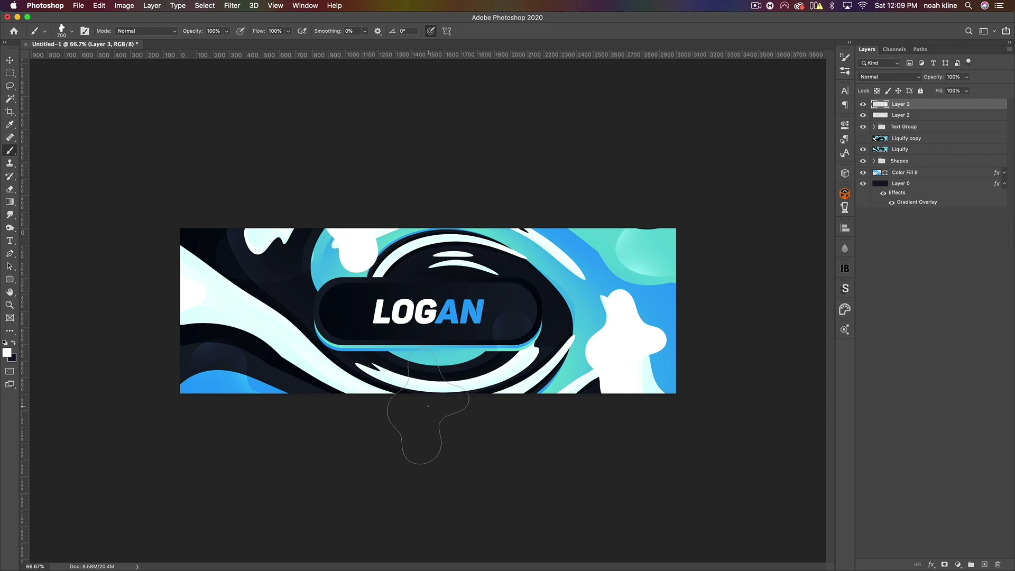
- Rotate the brush tip to 37° and stamp a white blob at the banner's bottom edge, below the left end of the name plate
left_click(73, 33)
left_click_drag(45, 70, 53, 57)
left_click(80, 17)
left_click(354, 408)
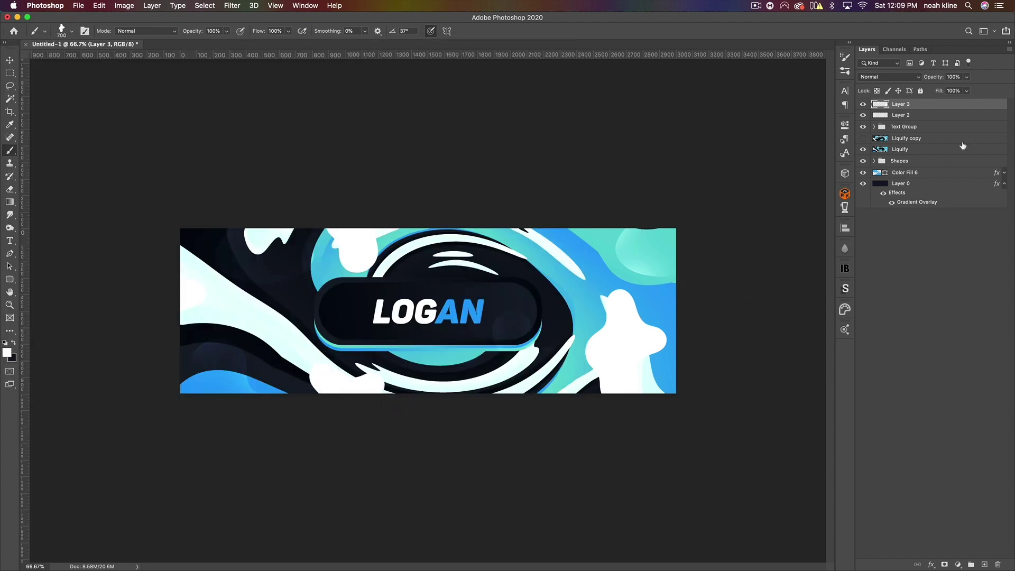
- Add a new layer above Layer 3 and hide Layer 3
left_click(984, 565)
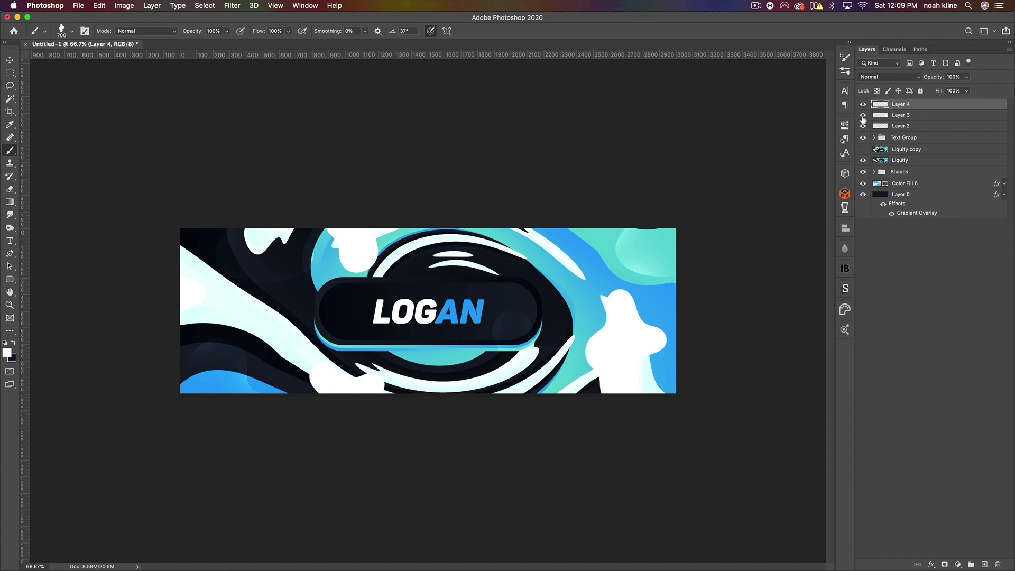
left_click(863, 115)
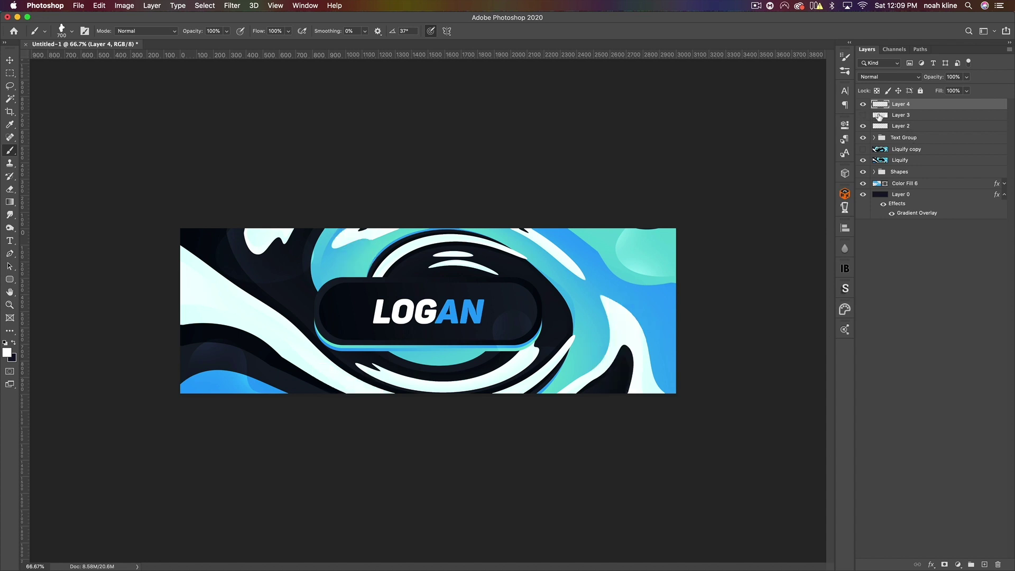
- Load Layer 3's blobs as a selection and set up a soft round brush at 300 px with the dark foreground color
left_click(882, 118, "super")
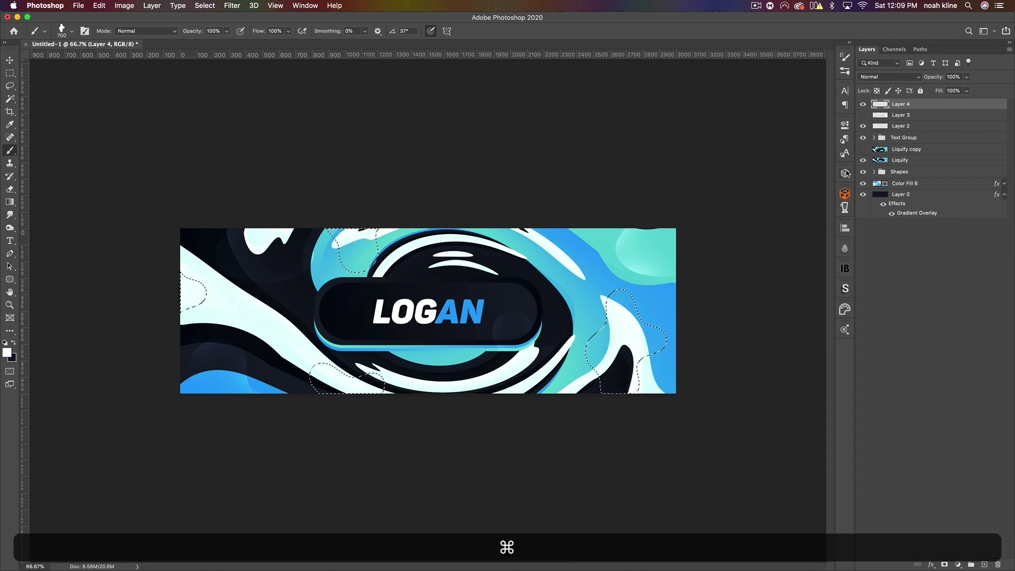
left_click(71, 32)
left_click(52, 105)
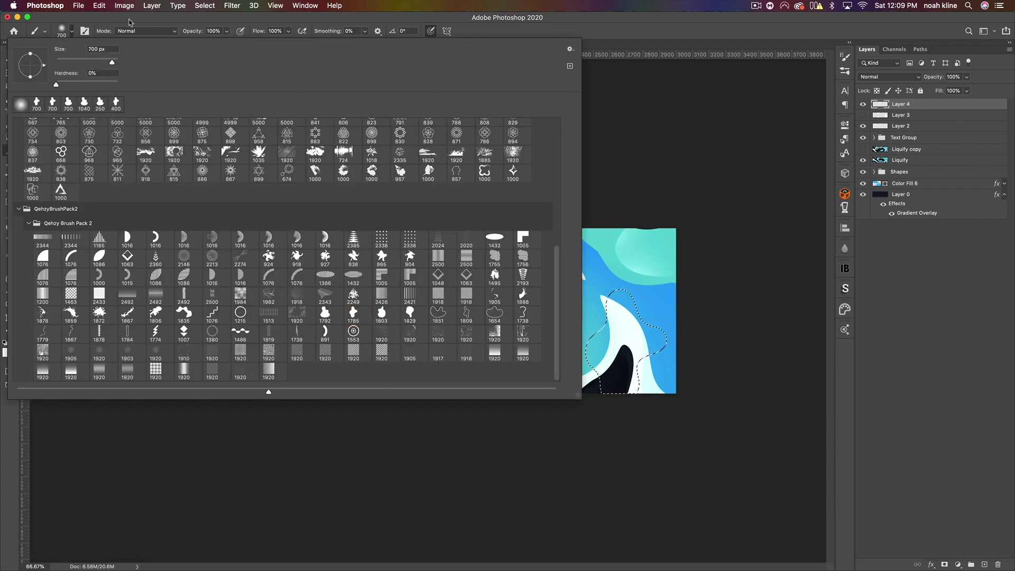
left_click(129, 21)
left_click(13, 343)
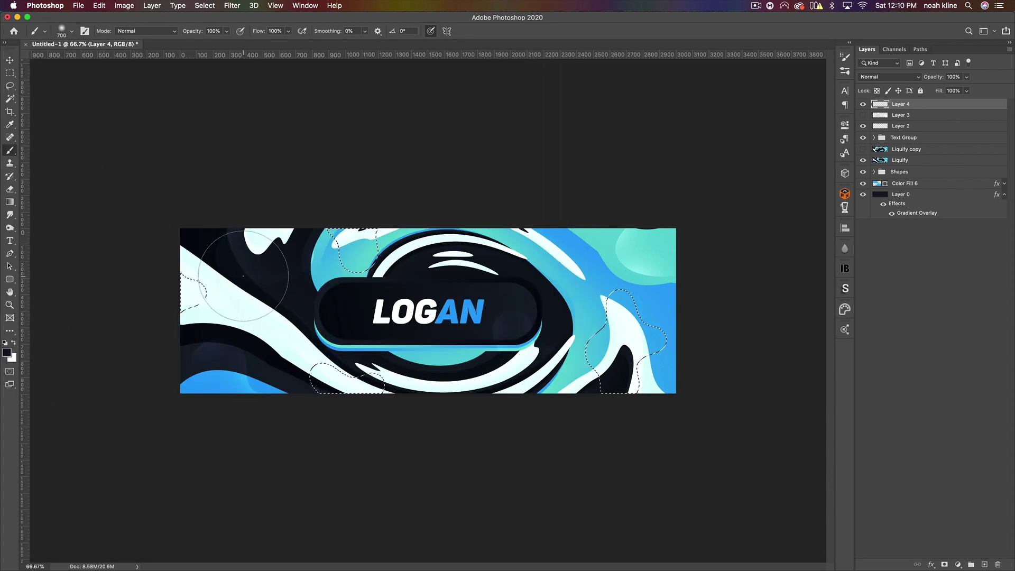
key("bracketleft")
key("bracketleft")
key("bracketleft")
key("bracketleft")
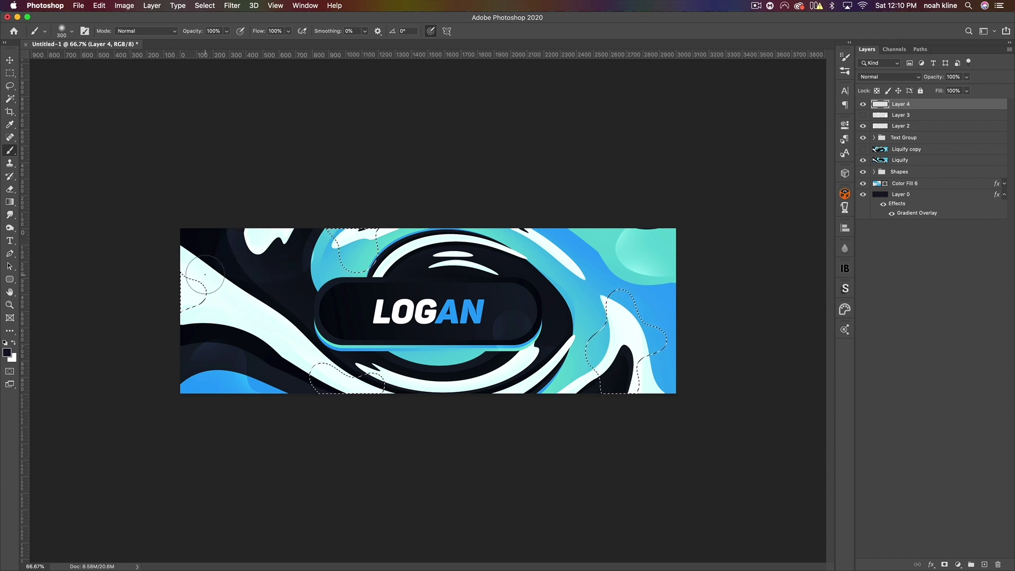
- Paint soft dark shading along the inner edges of the selected blobs on Layer 4 and deselect
left_click_drag(212, 286, 200, 320)
left_click_drag(310, 364, 344, 358)
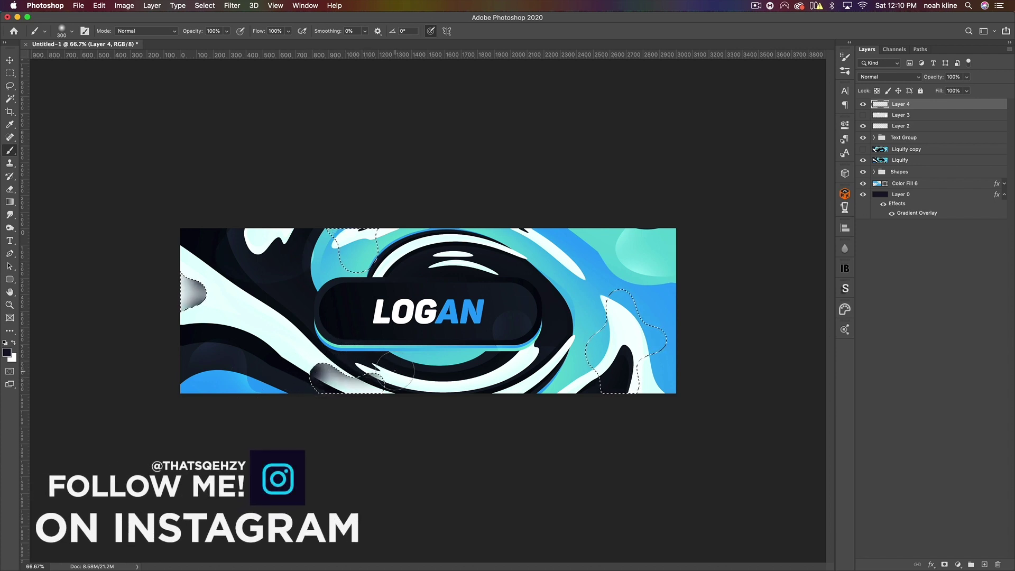
left_click_drag(575, 348, 588, 316)
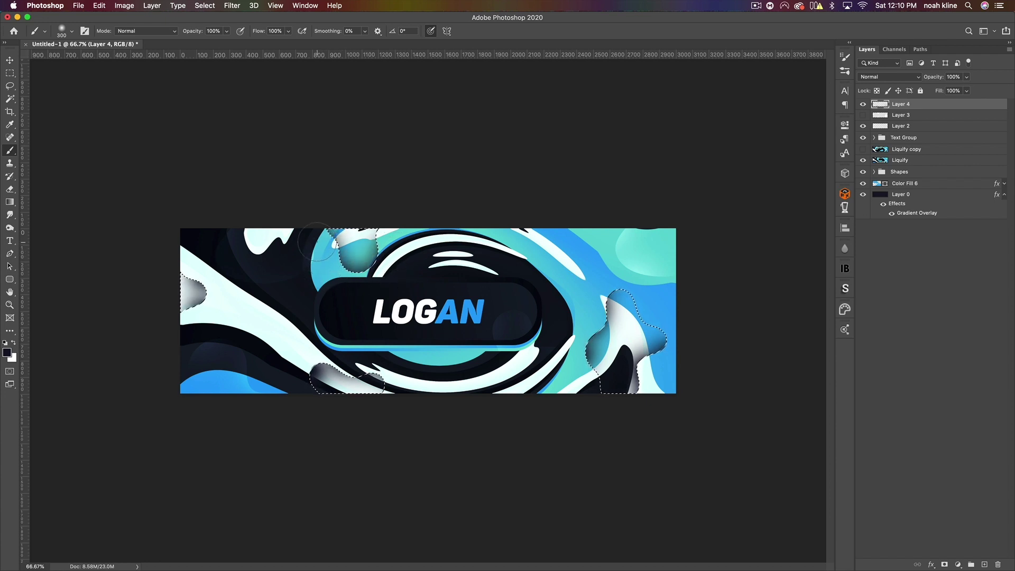
key("super+d")
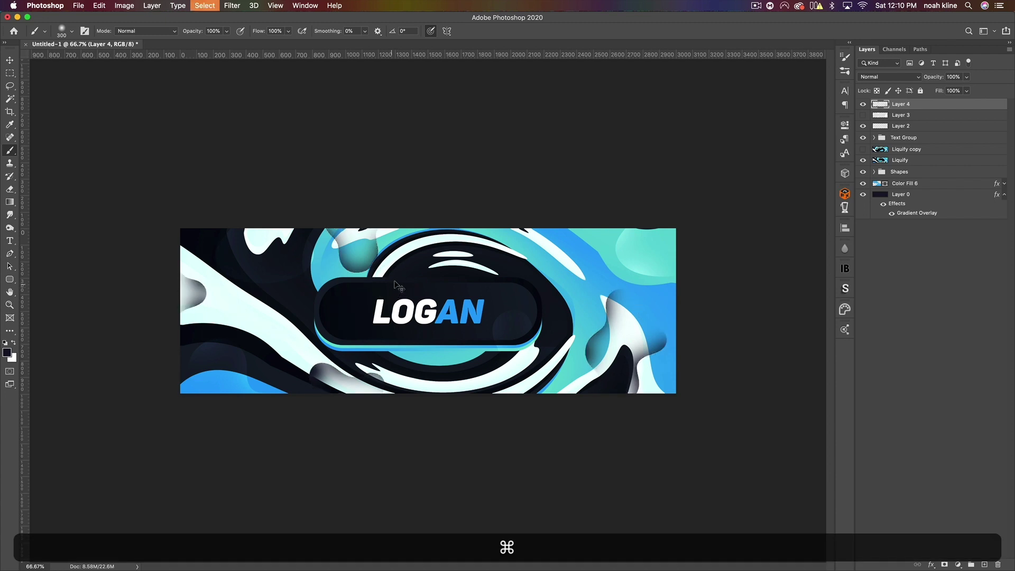
- Keep Layer 4's blend mode at Normal and set its opacity to 11%
left_click(890, 78)
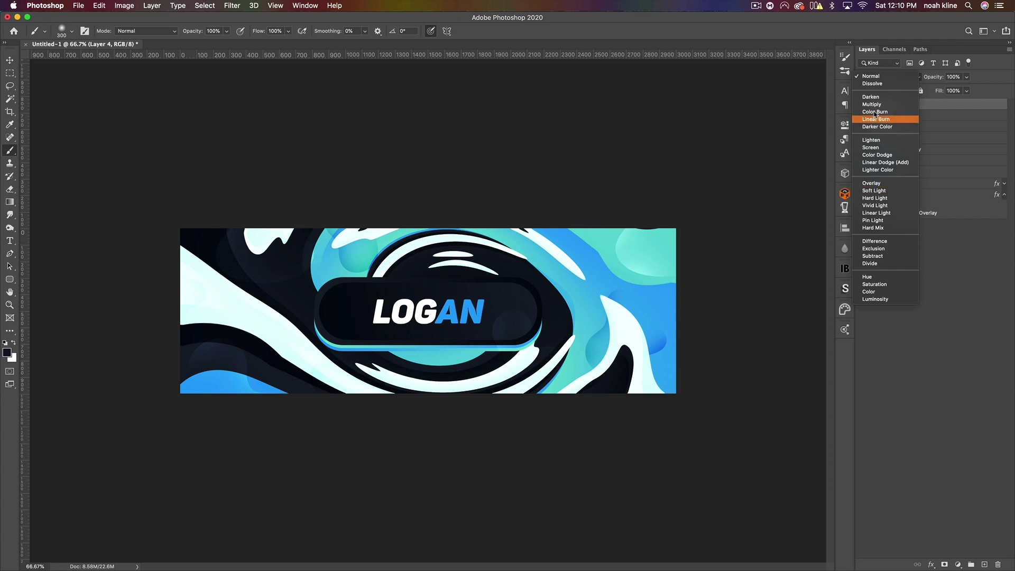
left_click(871, 76)
left_click(950, 77)
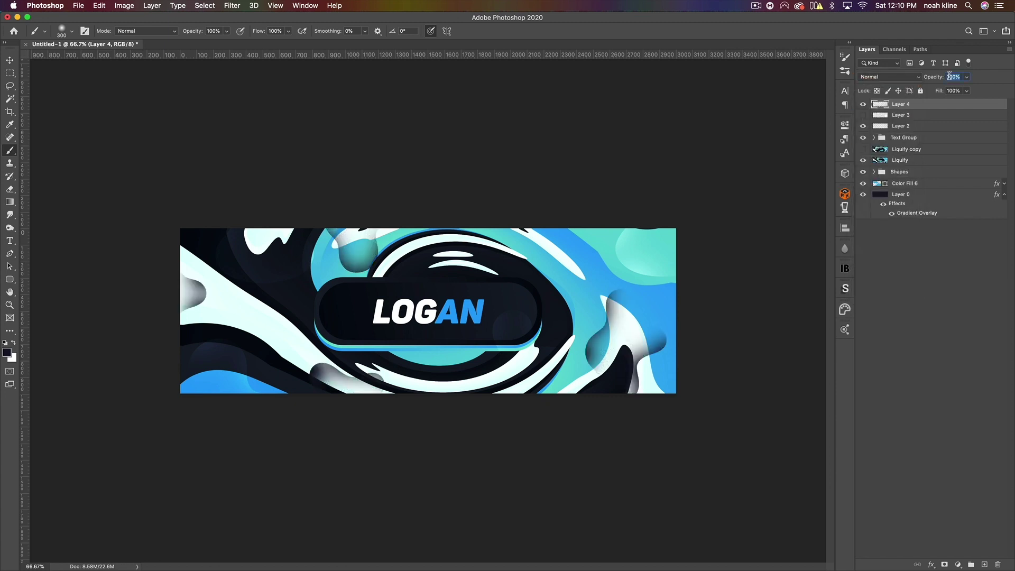
type("11")
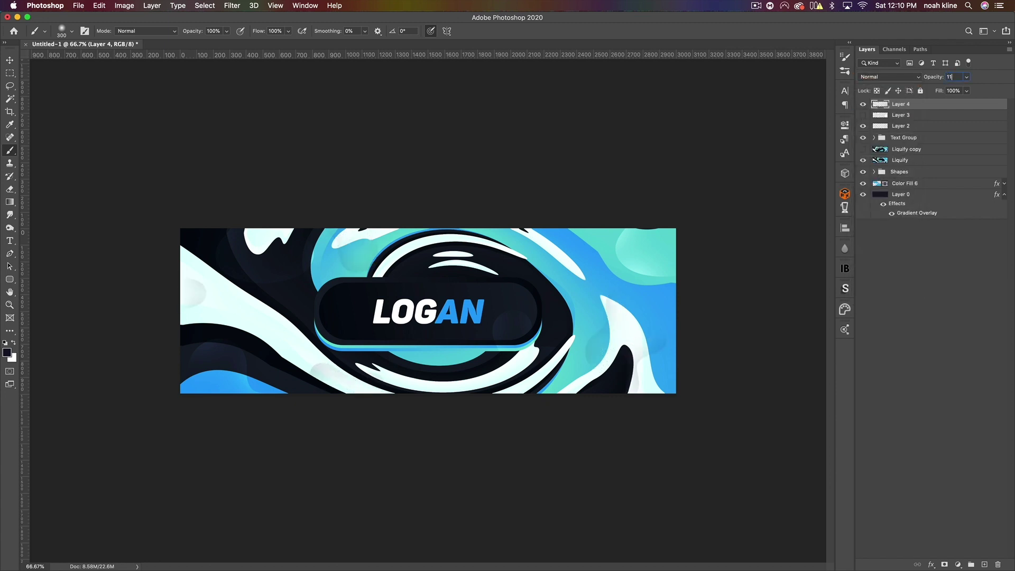
key("Return")
- Delete the hidden Layer 3
left_click(10, 60)
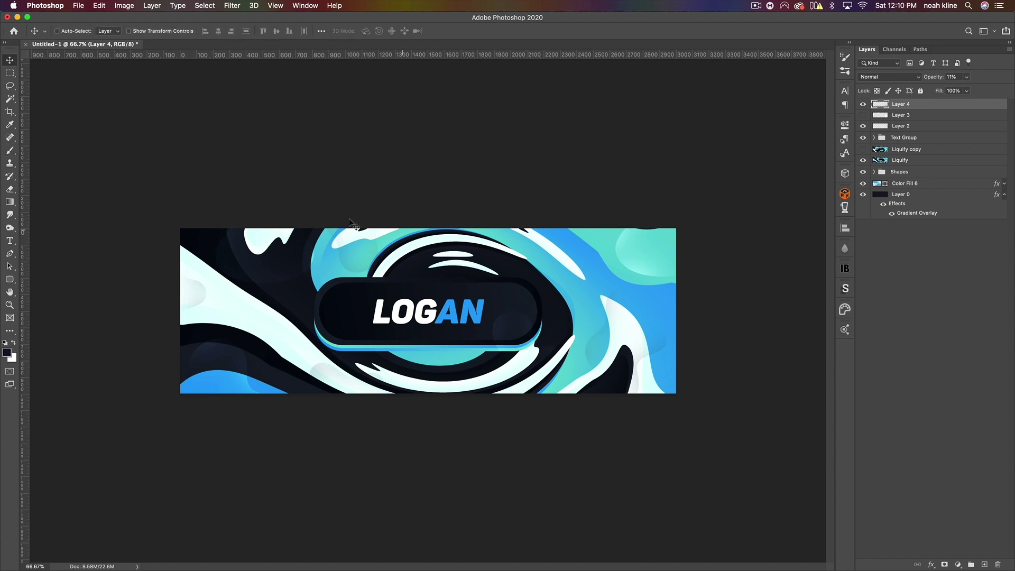
left_click(919, 116)
key("BackSpace")
- Rename Layer 4 to "Dark Overlays" and Layer 2 to "White Overlays"
double_click(902, 105)
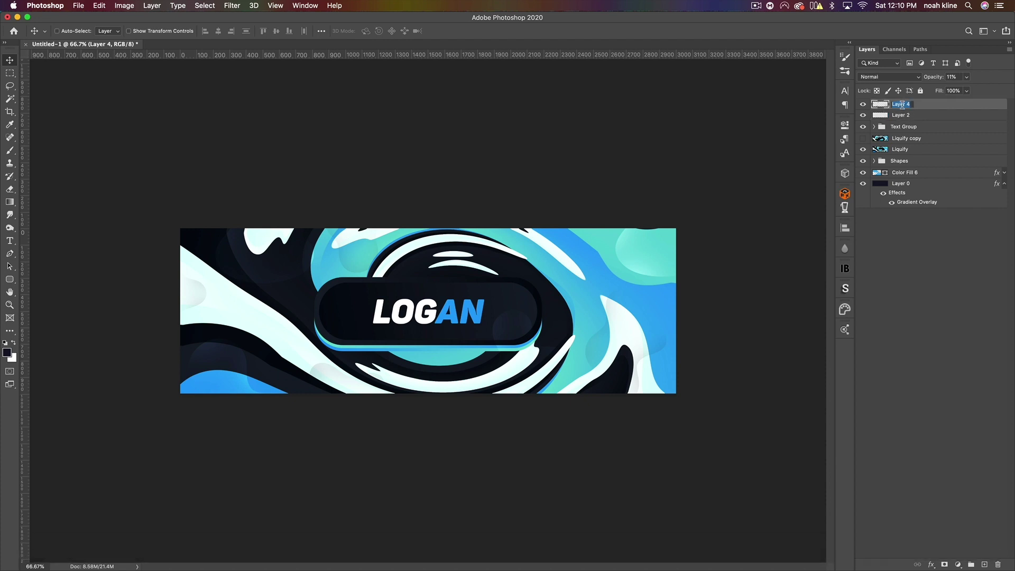
type("Dark")
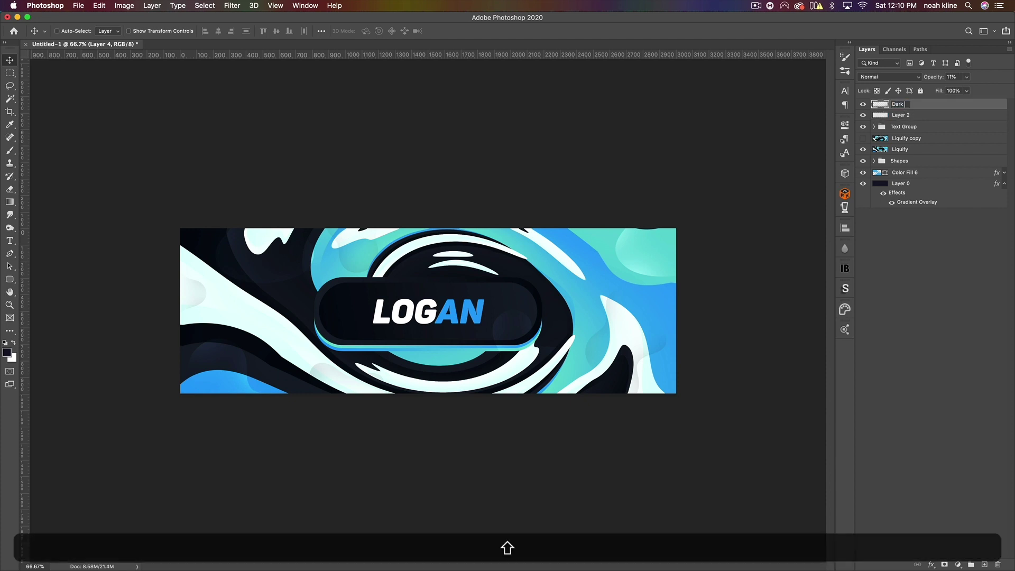
type(" Overlays")
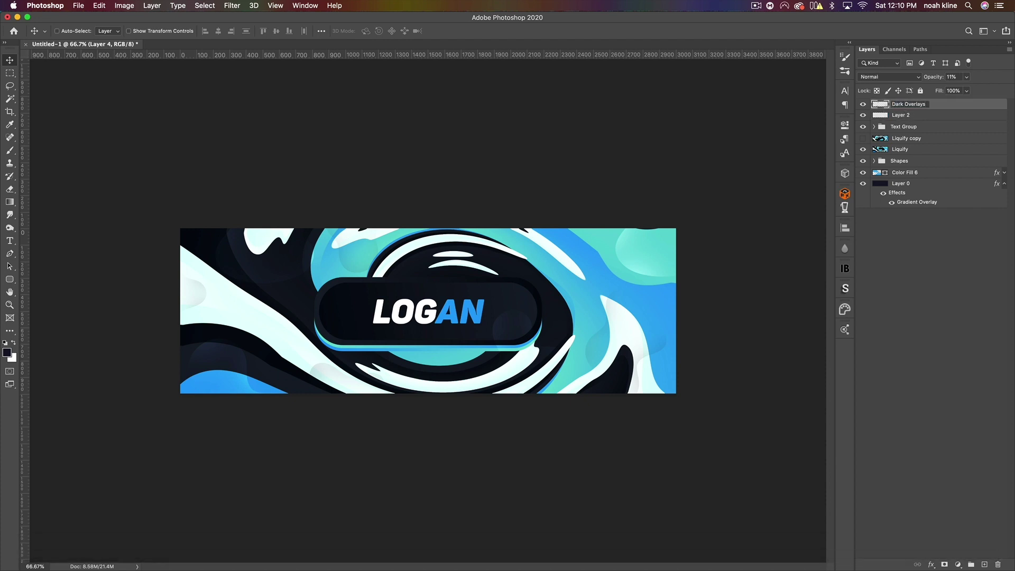
key("Return")
double_click(904, 115)
type("W")
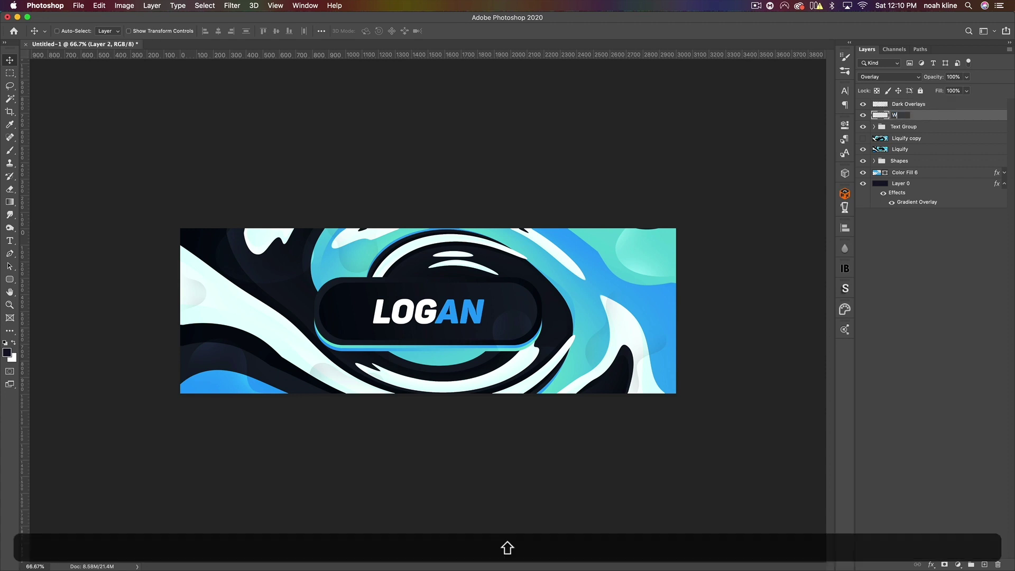
type("hite Overlays")
key("Return")
- Add a new layer above Dark Overlays and choose the 1785 blob brush at 300 px
left_click(911, 108)
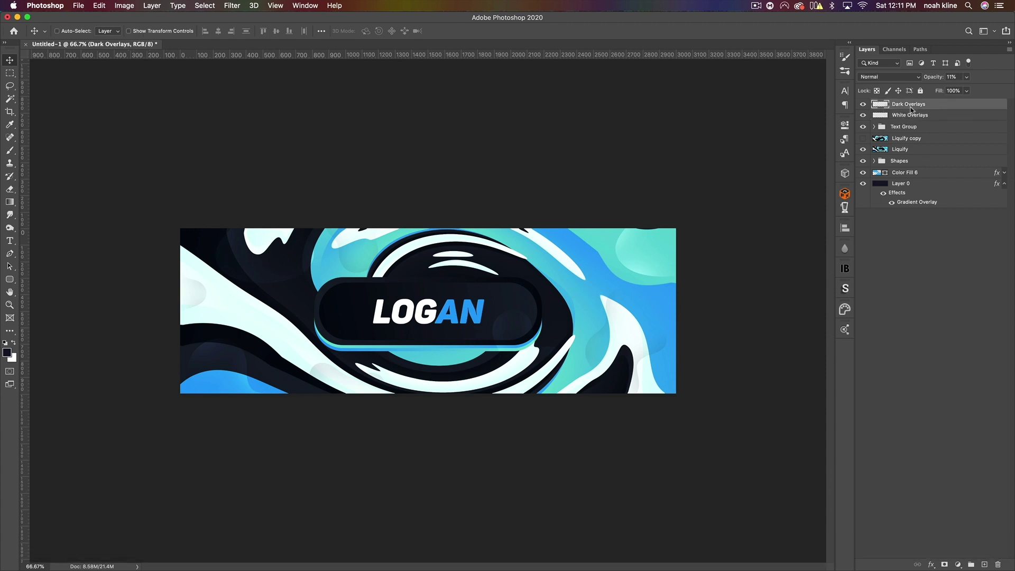
left_click(982, 565)
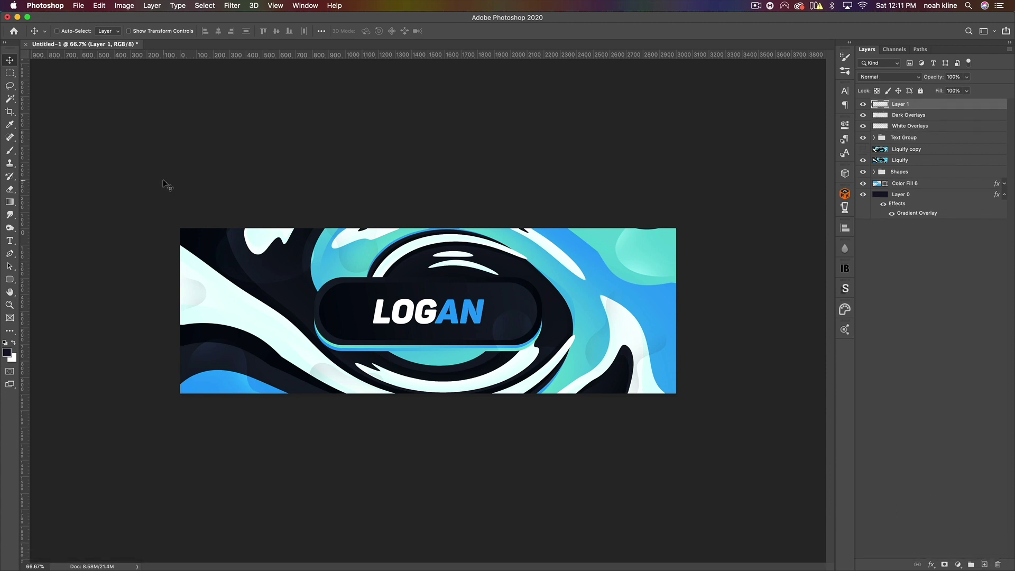
left_click(9, 151)
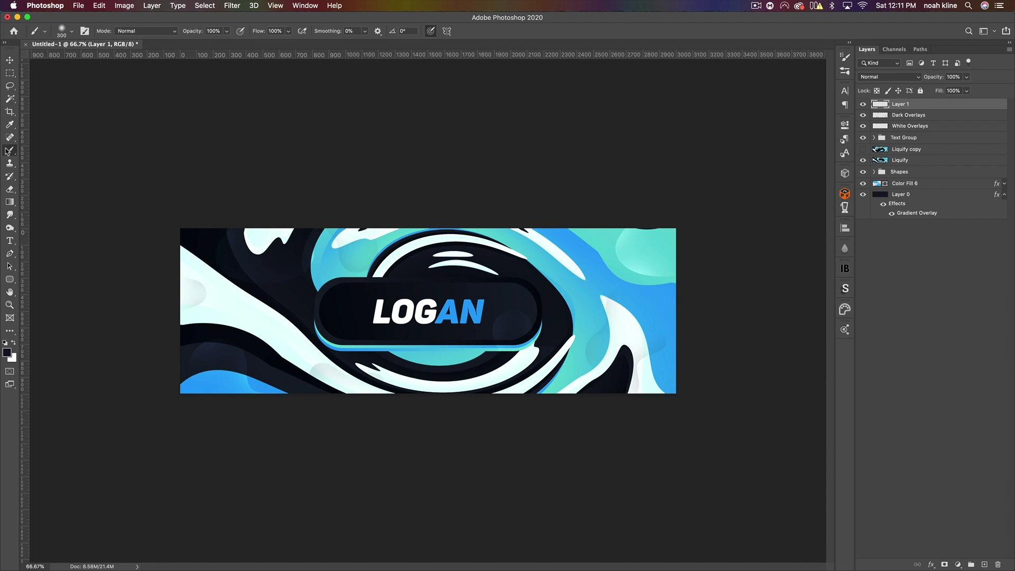
left_click(73, 33)
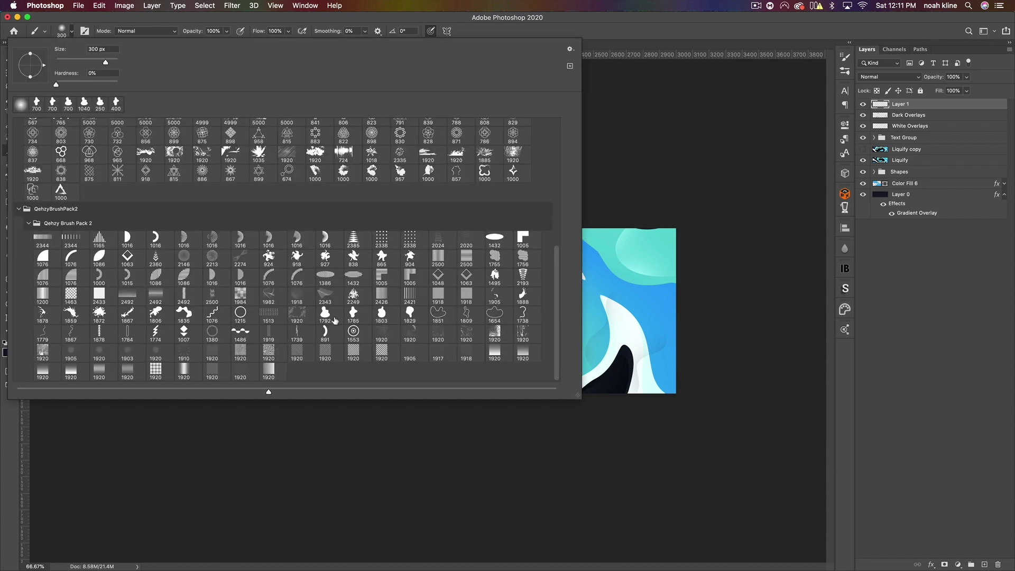
left_click(353, 313)
key("Return")
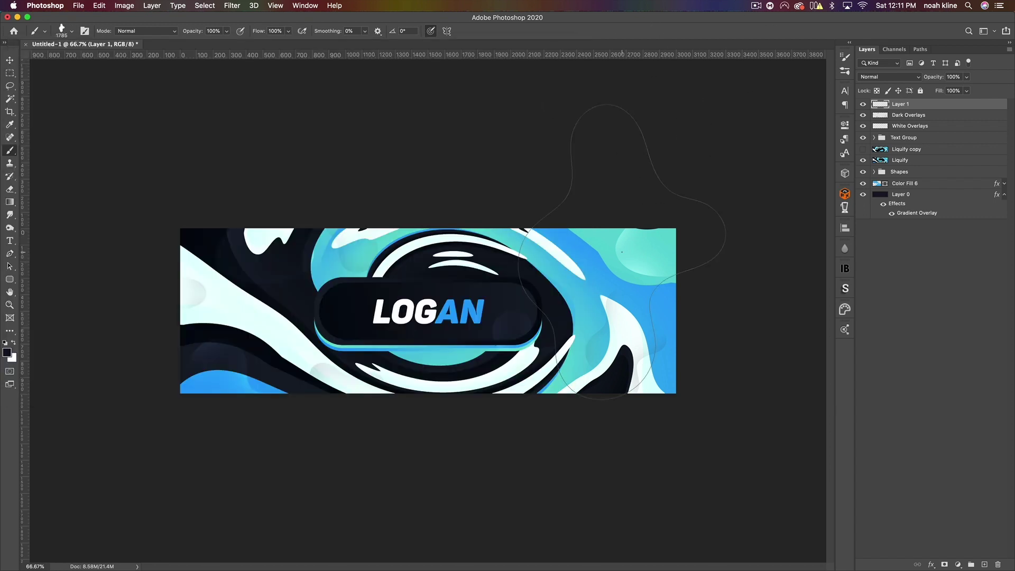
key("bracketleft")
key("bracketleft")
key("bracketleft")
key("bracketleft")
key("bracketleft")
key("bracketleft")
key("bracketleft")
key("bracketleft")
key("bracketleft")
- Set the foreground color to the banner's blue, 2ca7f7, by sampling it from the artwork
left_click(8, 353)
left_click(586, 254)
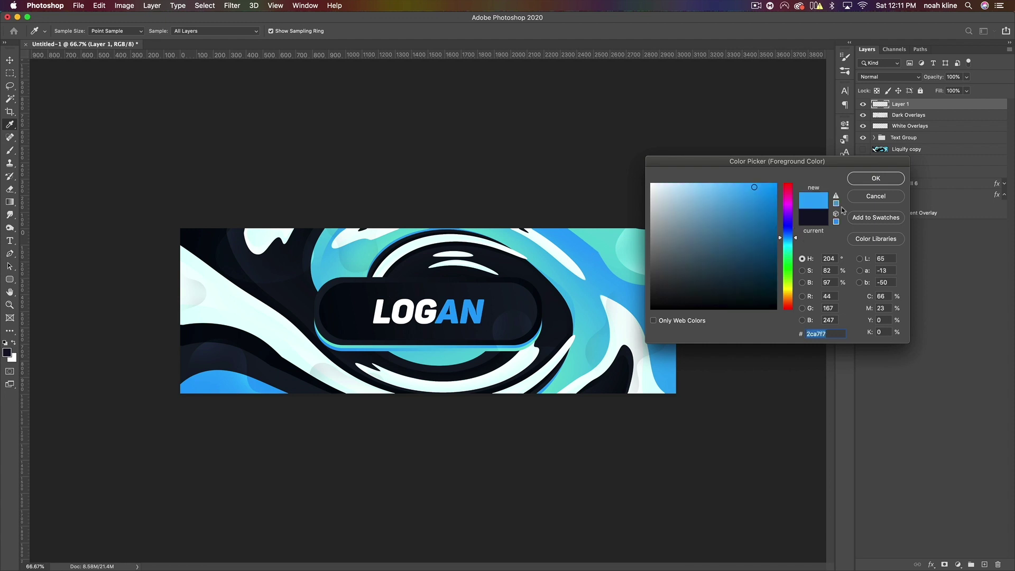
left_click(874, 180)
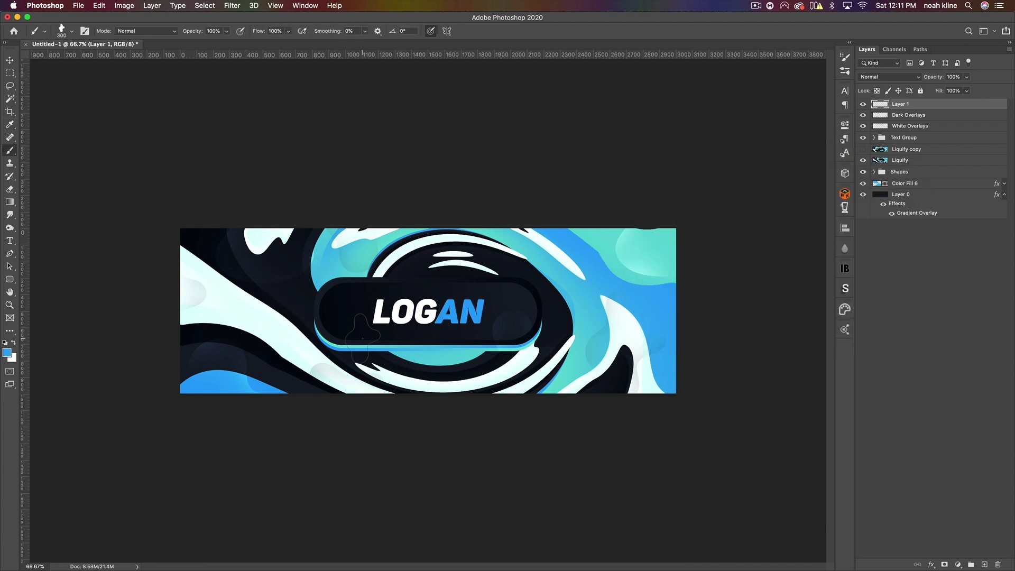
- Rotate the brush tip to -25°, enlarge it to 400 px and stamp a blue blob over the name plate's left end
left_click(71, 30)
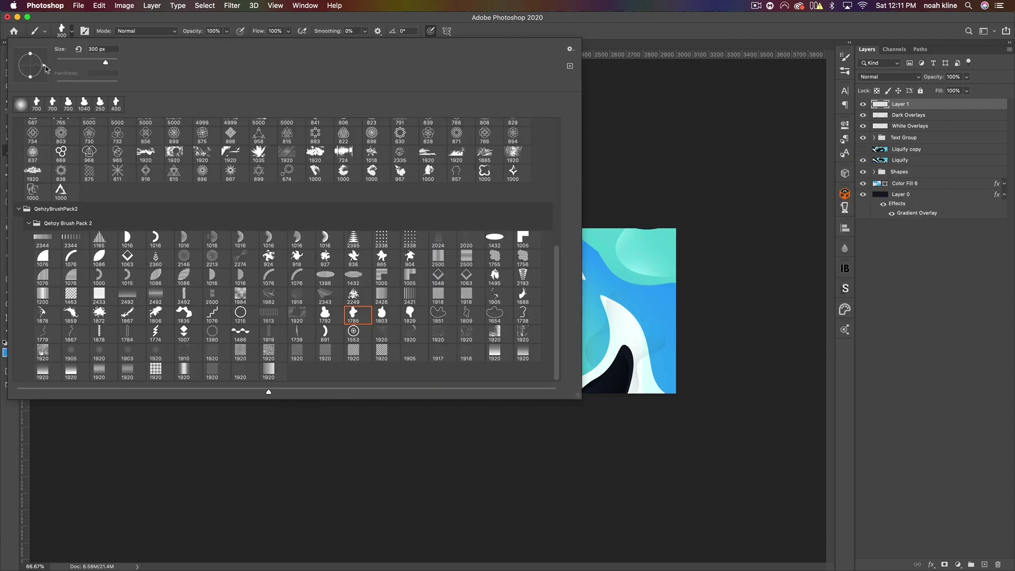
left_click_drag(43, 69, 48, 74)
left_click(638, 40)
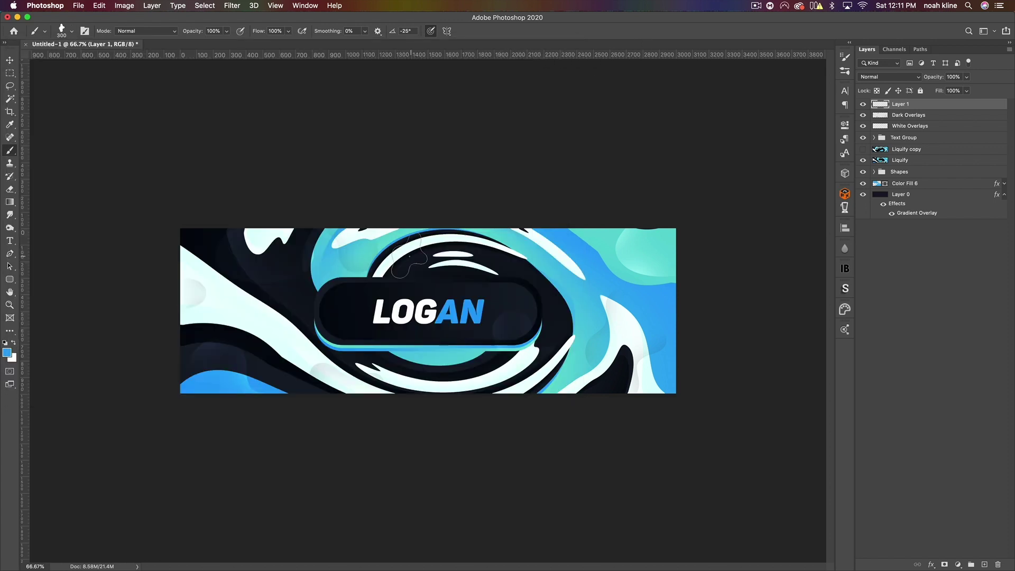
key("bracketright")
key("bracketright")
key("bracketleft")
left_click(335, 297)
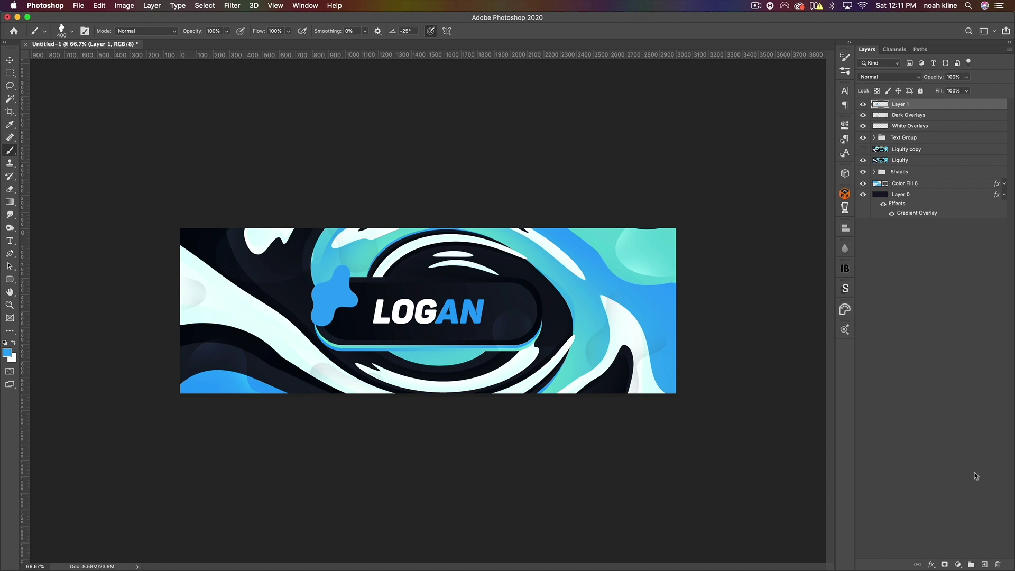
- Add another new layer and stamp a 600 px blue blob at the banner's bottom edge near its right end
left_click(986, 565)
key("bracketright")
key("bracketright")
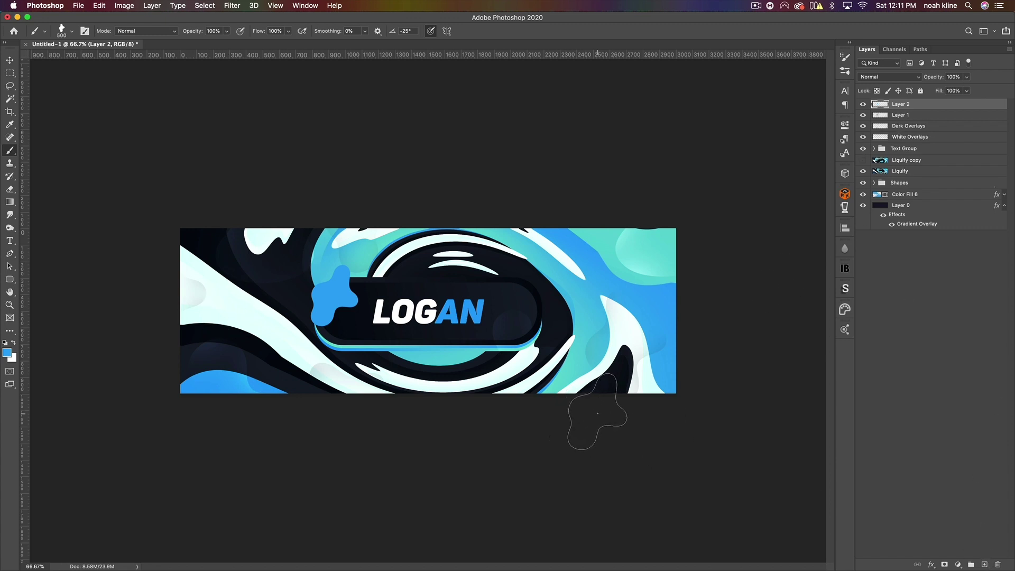
left_click(624, 411)
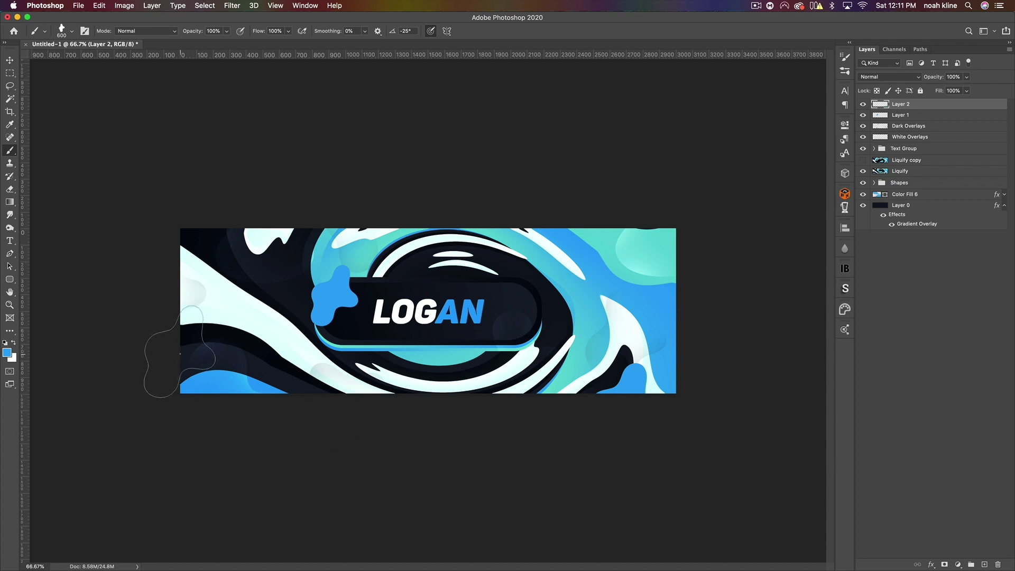
left_click(180, 354)
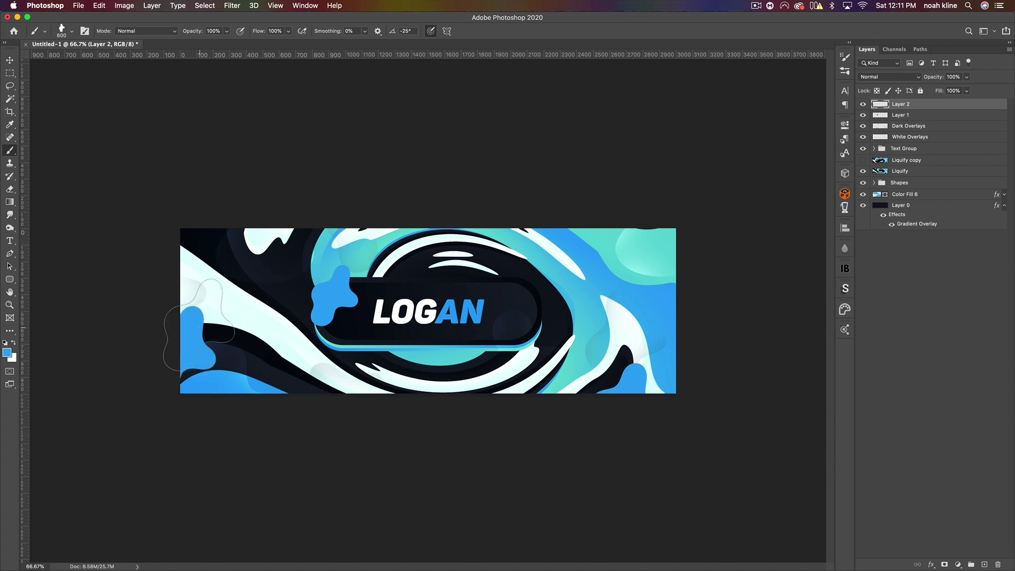
key("super+z")
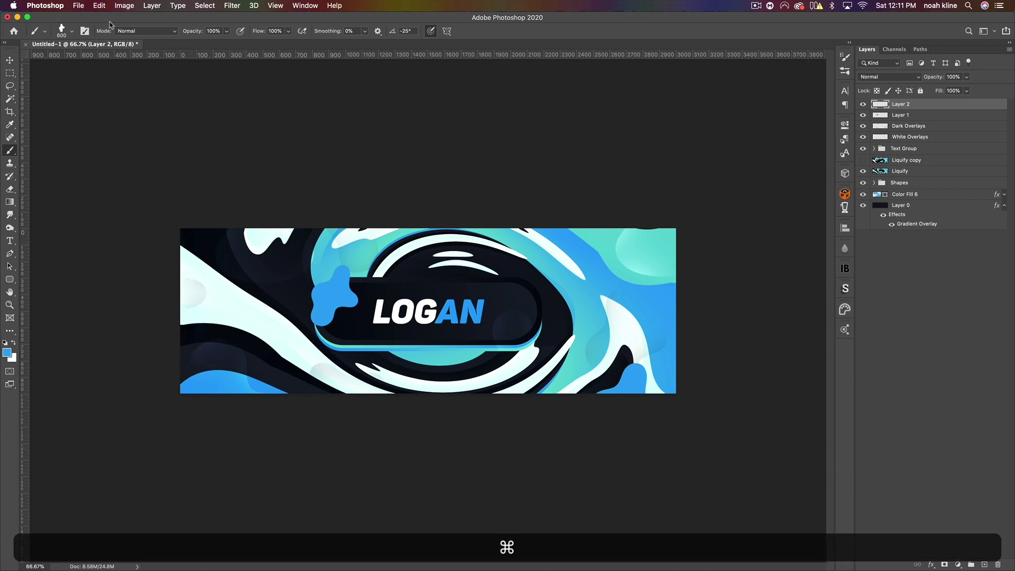
- Stamp a blue blob over the name plate's lower-right end with the 1803 brush at 700 px, rotated to -53°
left_click(72, 32)
key("period")
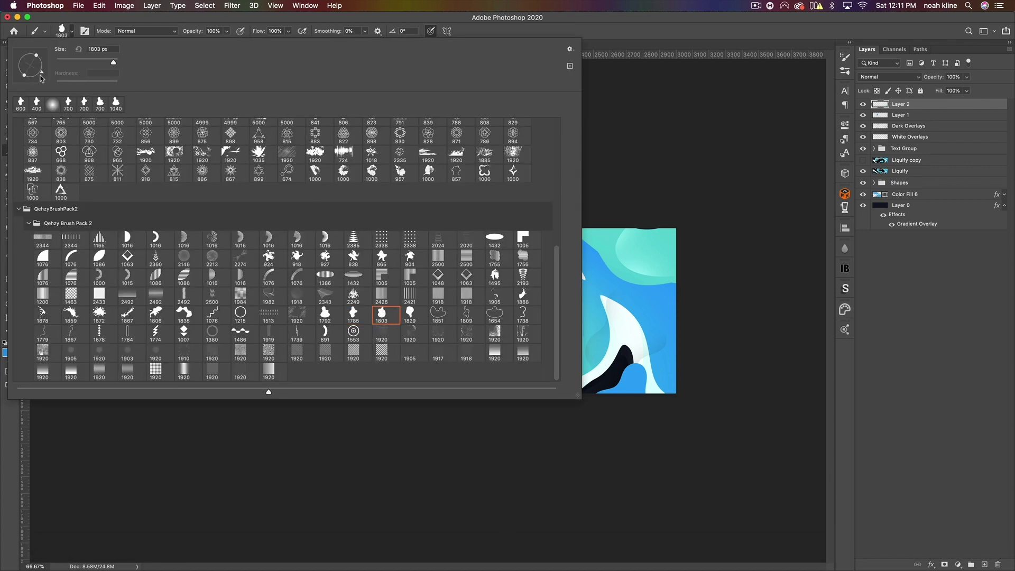
left_click(605, 29)
key("bracketleft")
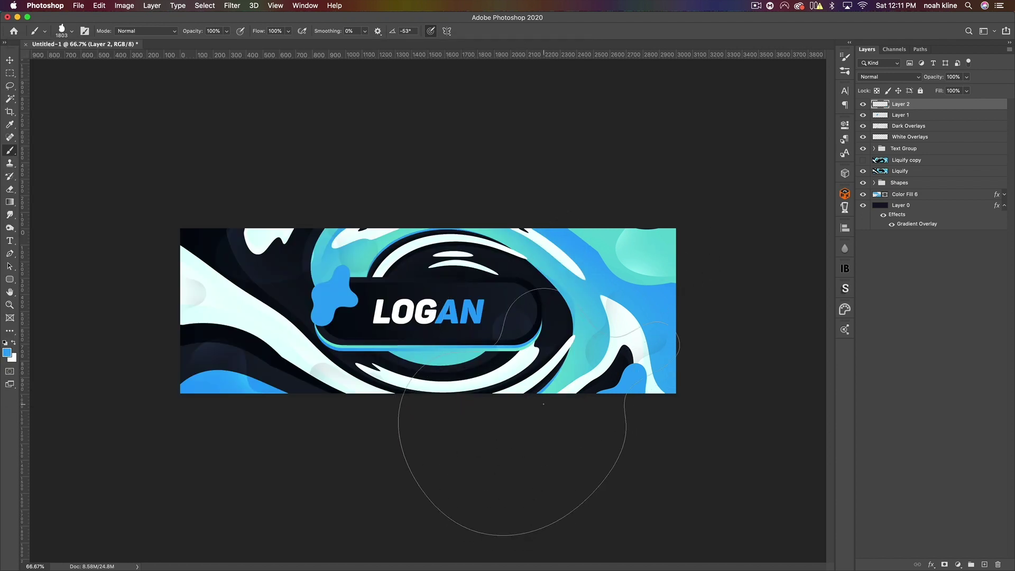
key("bracketleft")
key("bracketleft")
key("bracketleft")
key("bracketleft")
key("bracketleft")
key("bracketleft")
key("bracketleft")
key("bracketleft")
key("bracketleft")
key("bracketleft")
key("bracketleft")
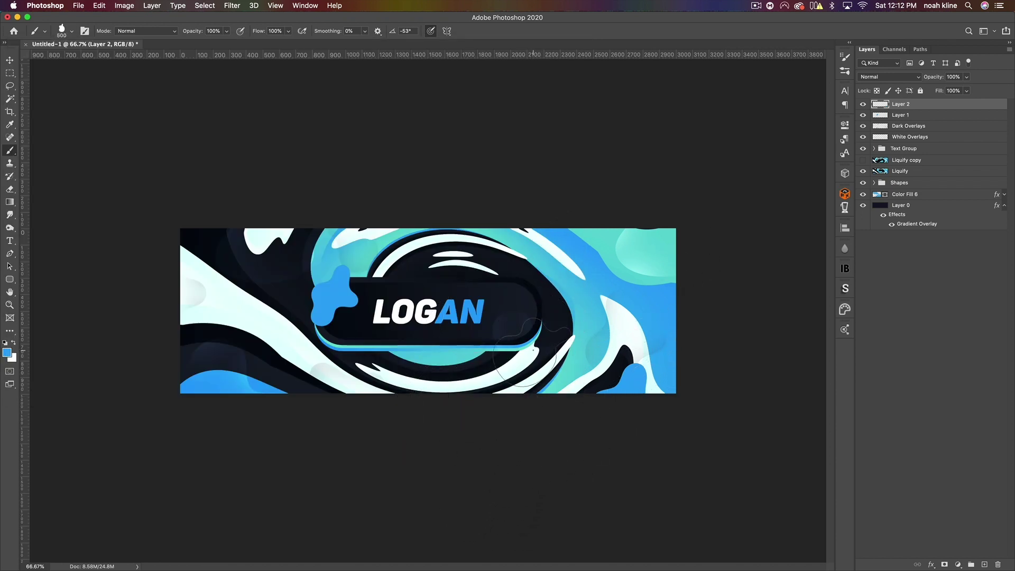
key("bracketright")
left_click(524, 358)
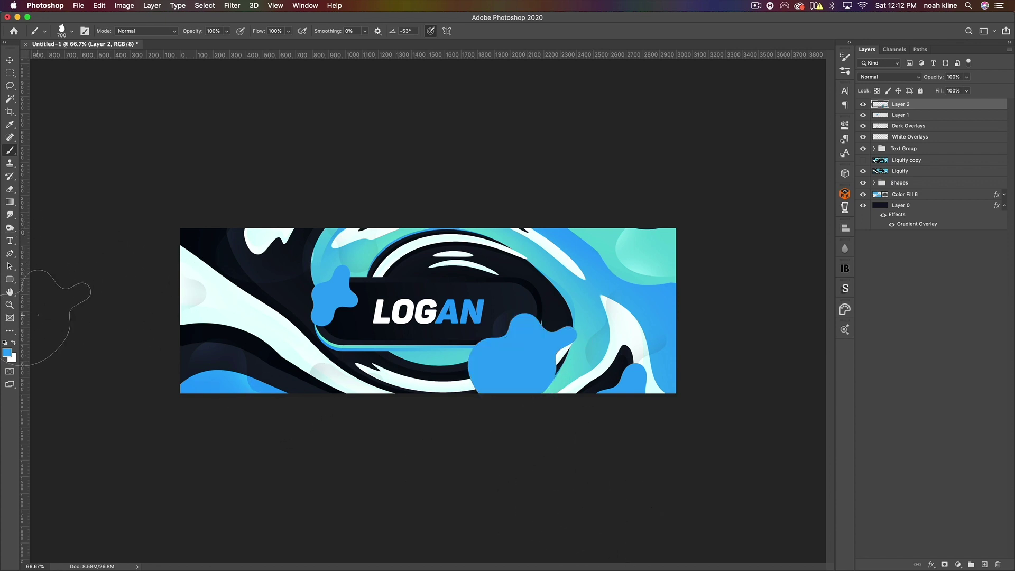
- Rotate the brush tip to -154° and try stamping 700 px and 400 px blue blobs at the banner's top-left area and left edge
left_click(72, 32)
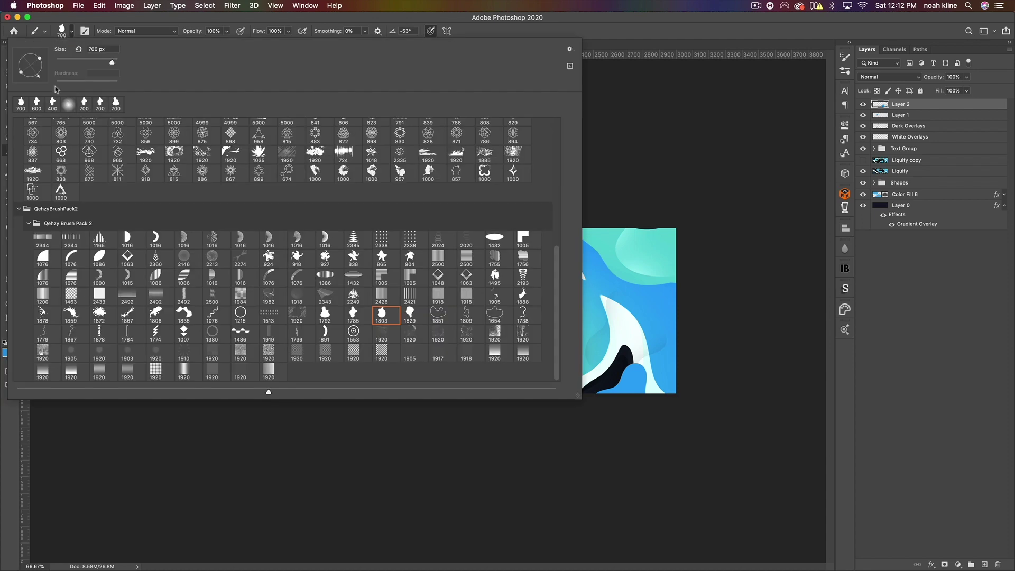
left_click(634, 41)
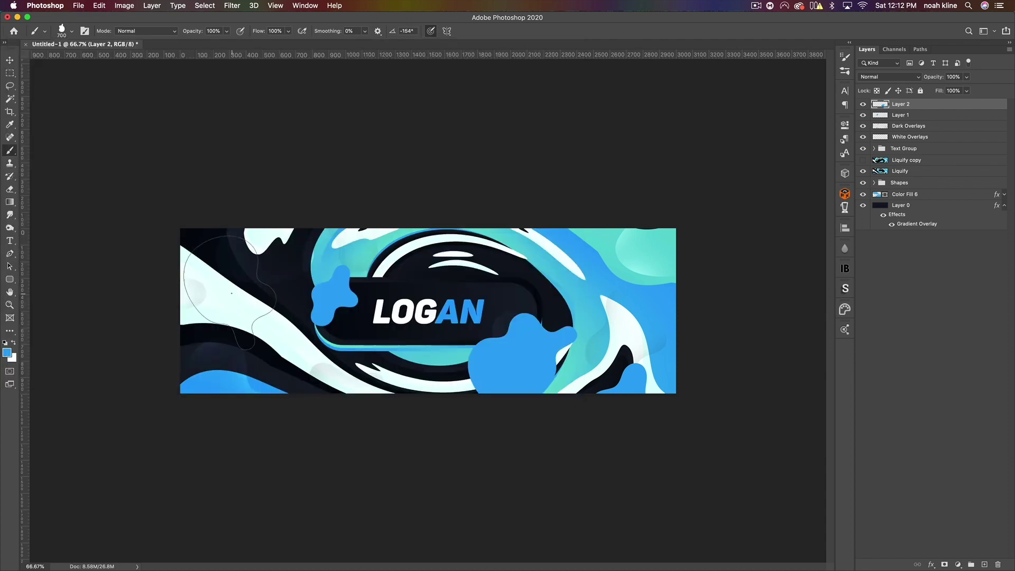
left_click(231, 223)
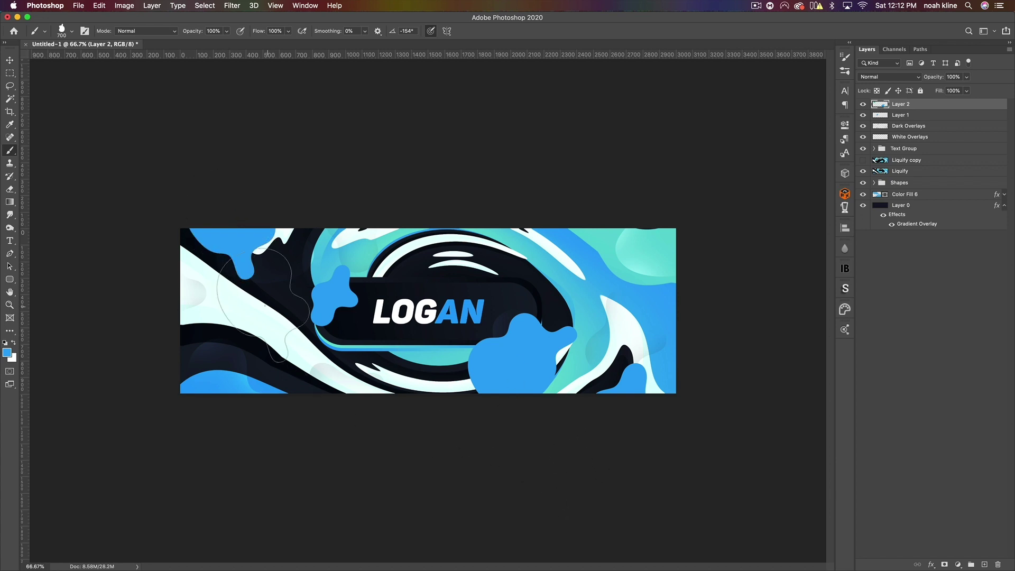
key("super+z")
key("bracketleft")
key("bracketleft")
key("bracketleft")
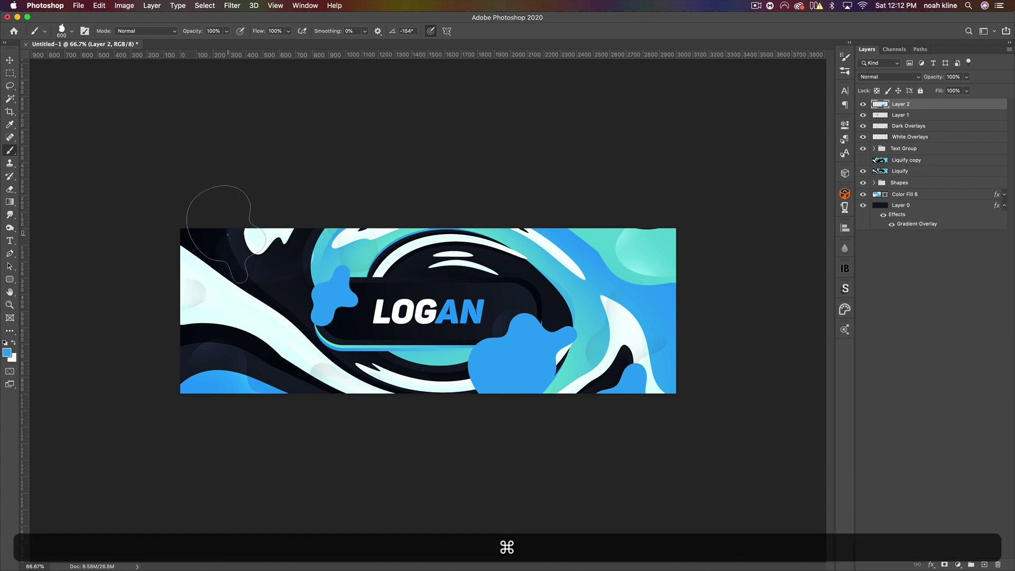
left_click(234, 227)
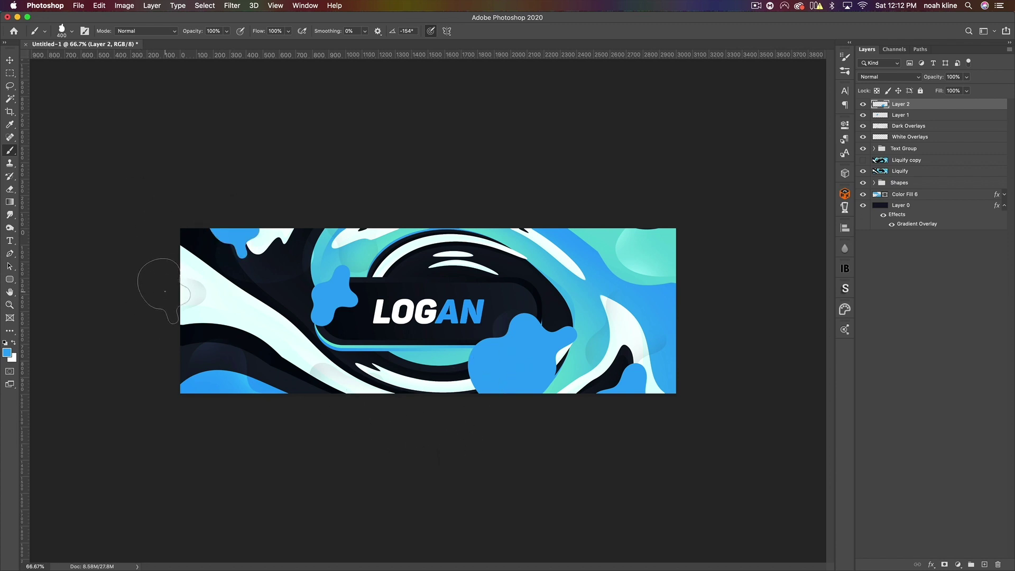
left_click(164, 308)
key("cmd+z")
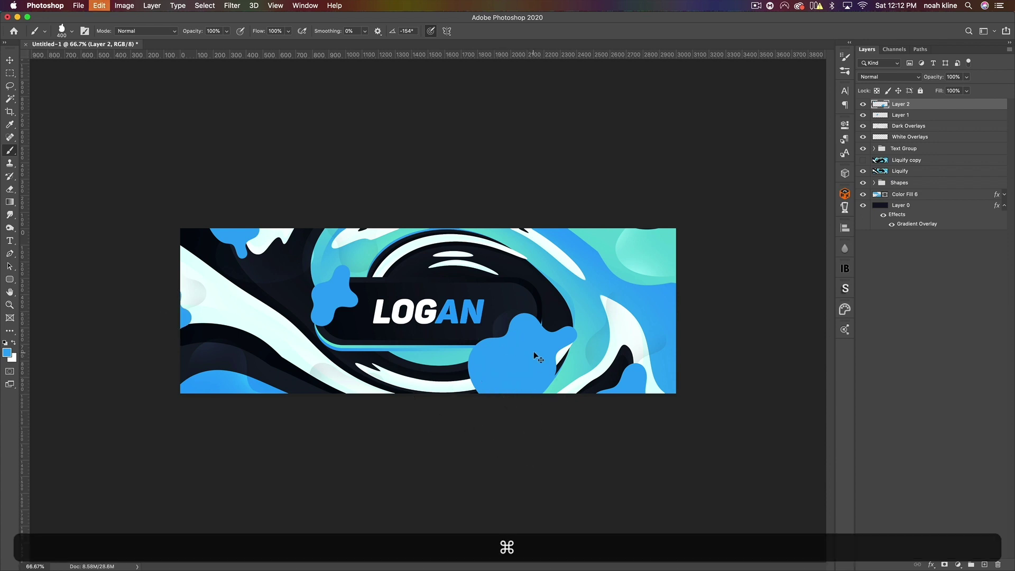
key("super+z")
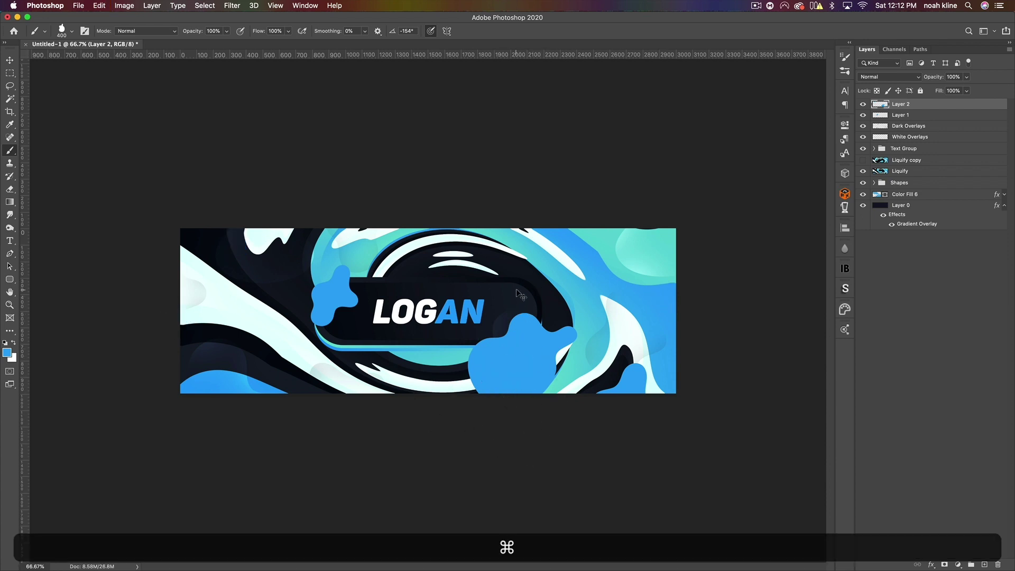
- Replace the 700 px blob at the name plate's lower-right end with a 500 px blue one, rotated to -28°, on a new layer
key("super+z")
left_click(984, 564)
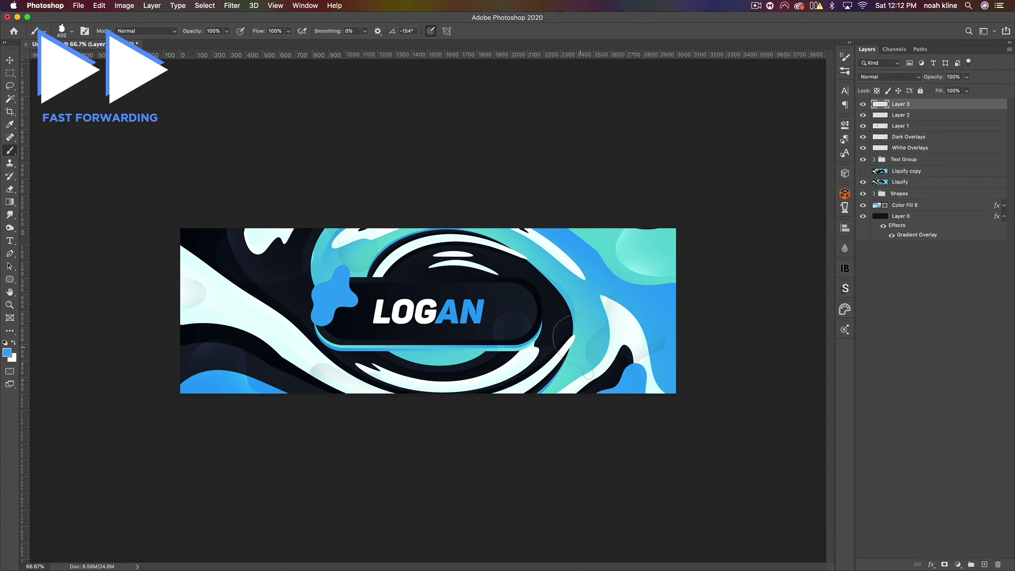
left_click(68, 32)
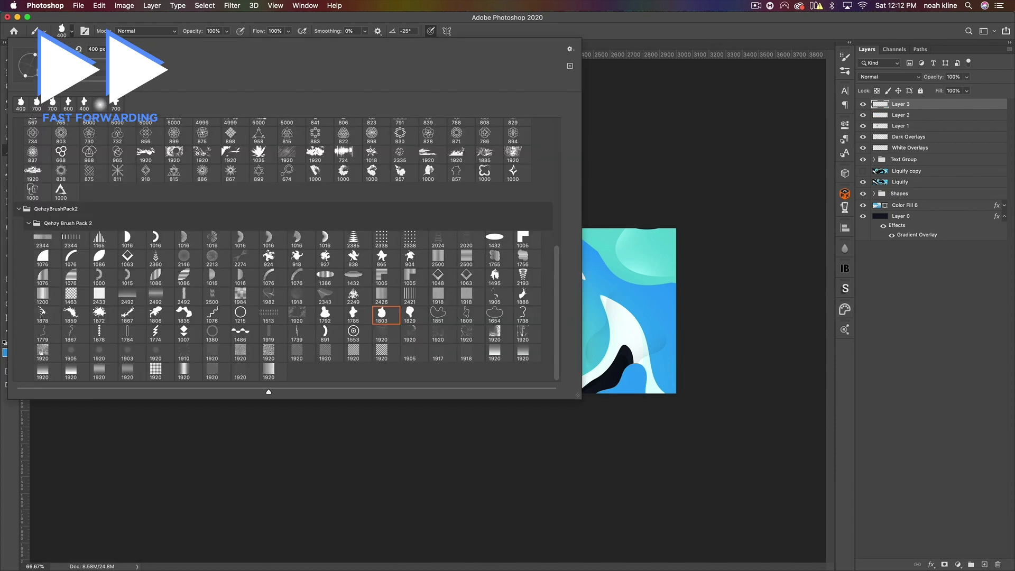
left_click(652, 44)
key("bracketright")
key("bracketright")
key("bracketright")
left_click(521, 345)
key("super+z")
key("bracketleft")
key("bracketleft")
left_click(532, 342)
- Add a new layer and stamp a 500 px blue blob, rotated to -142°, at the banner's top edge near its left end
left_click(985, 564)
left_click(70, 32)
left_click(19, 74)
left_click(292, 20)
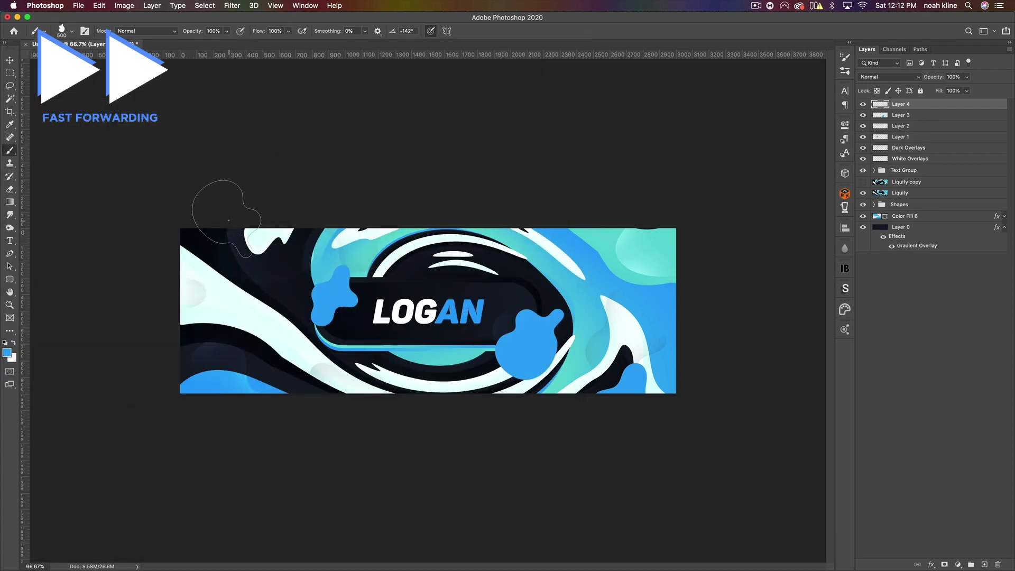
- Add another new layer and stamp a blue blob at the banner's left edge with the 1792 brush at 500 px
left_click(70, 32)
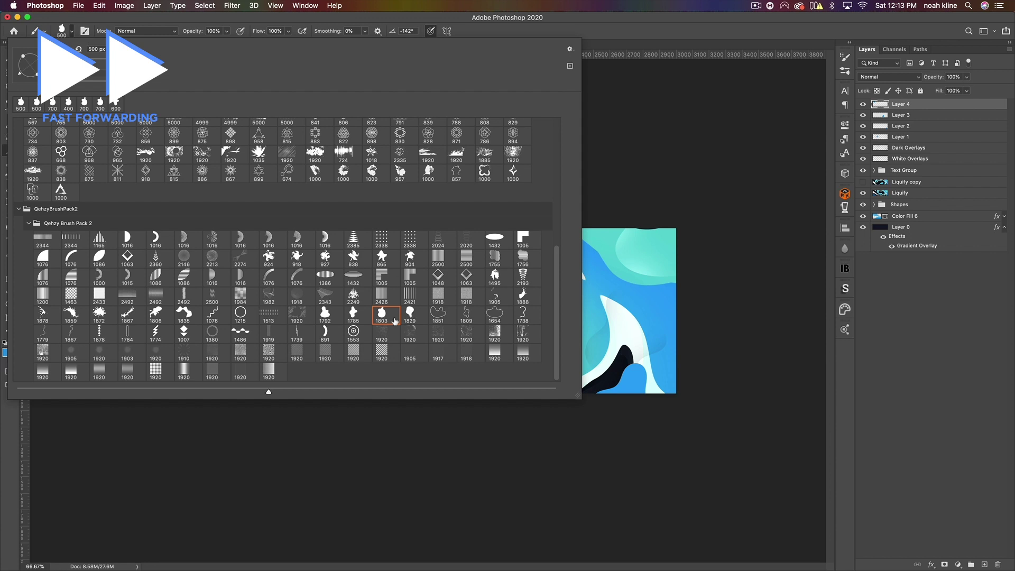
double_click(325, 313)
left_click(984, 564)
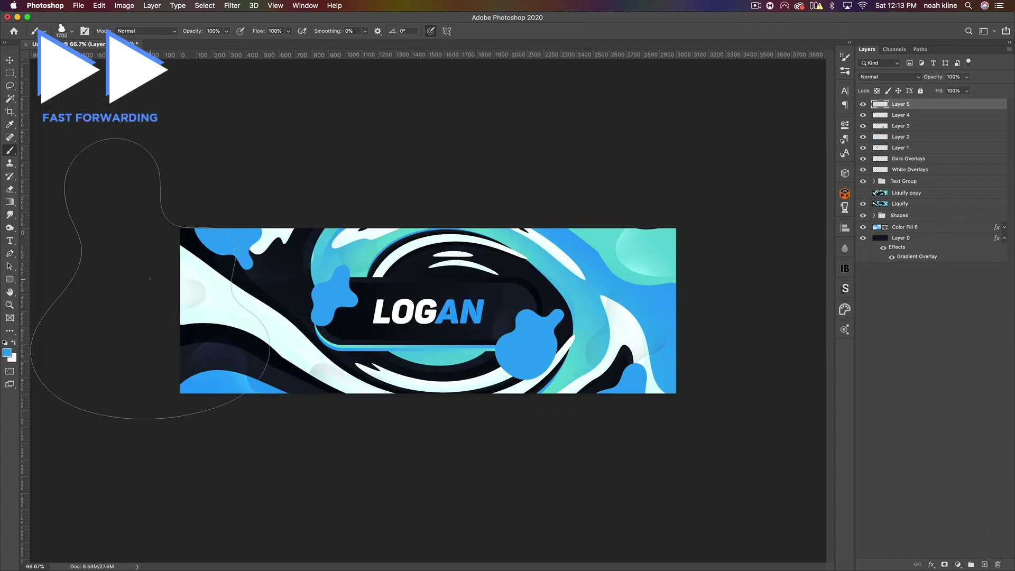
left_click(165, 286)
key("bracketleft")
key("bracketleft")
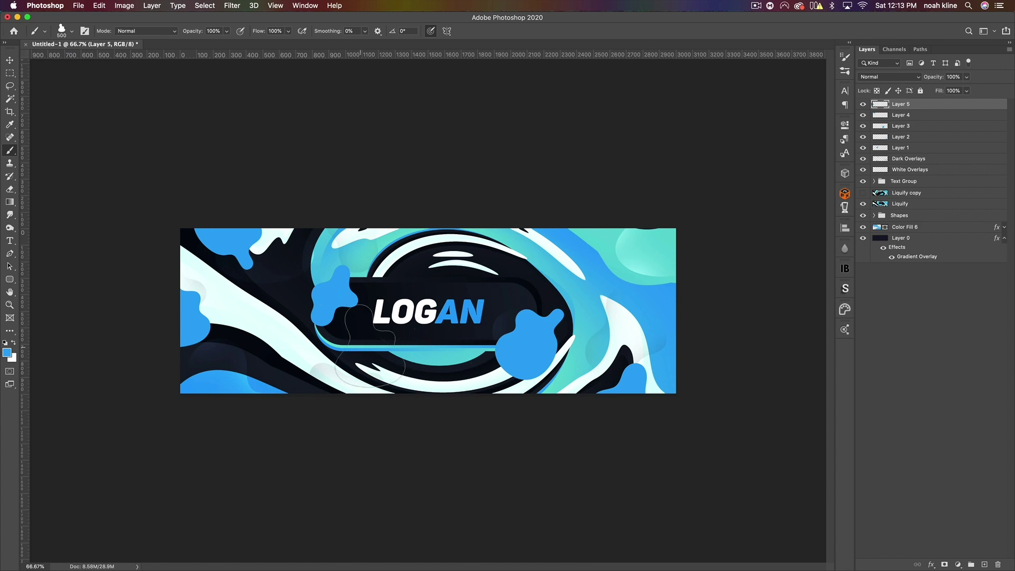
- Apply a Gradient Overlay to Layer 1 using the blue-to-teal gradient preset at a 61° angle
double_click(918, 148)
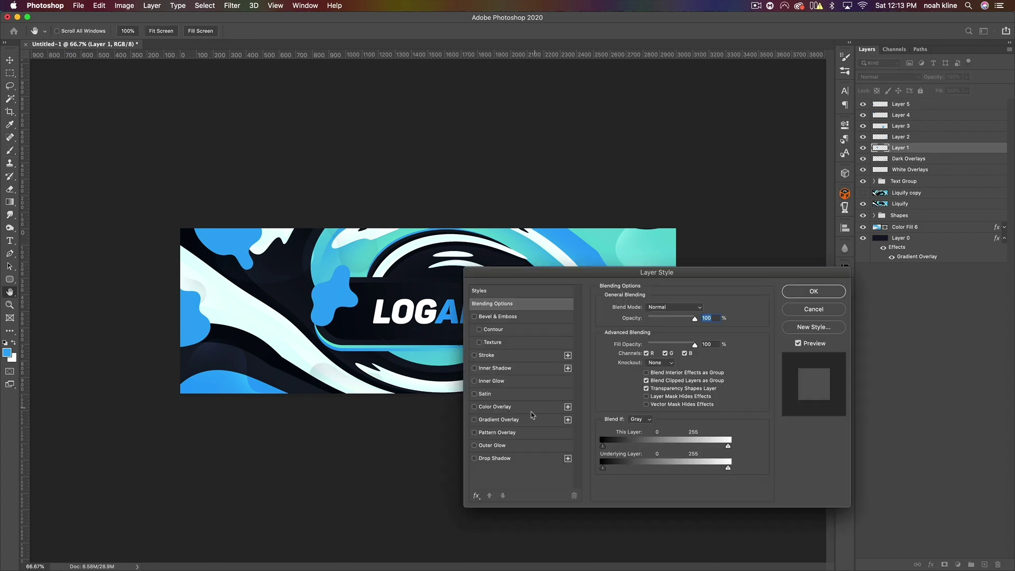
left_click(518, 420)
left_click(690, 331)
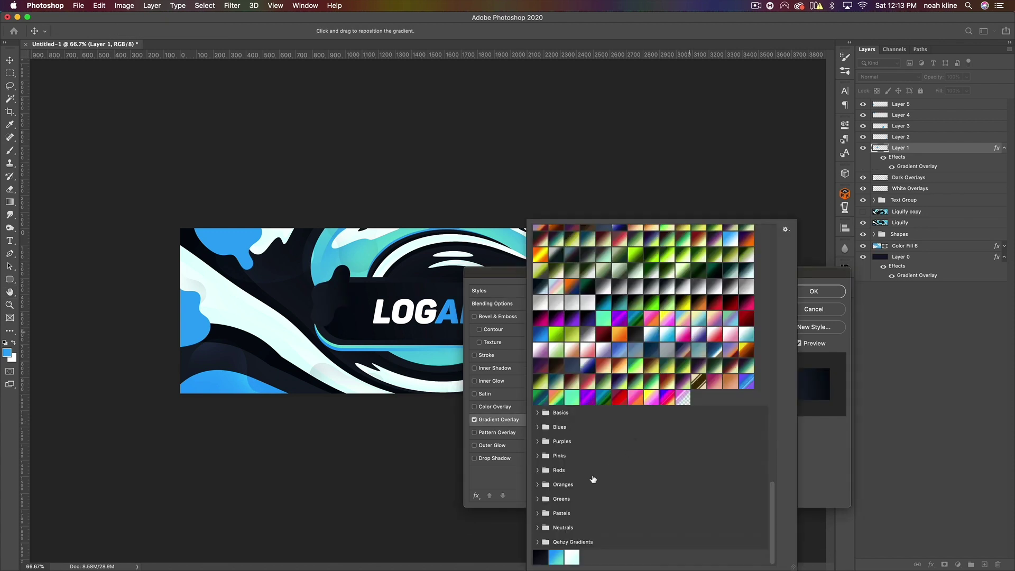
left_click(554, 558)
left_click(833, 462)
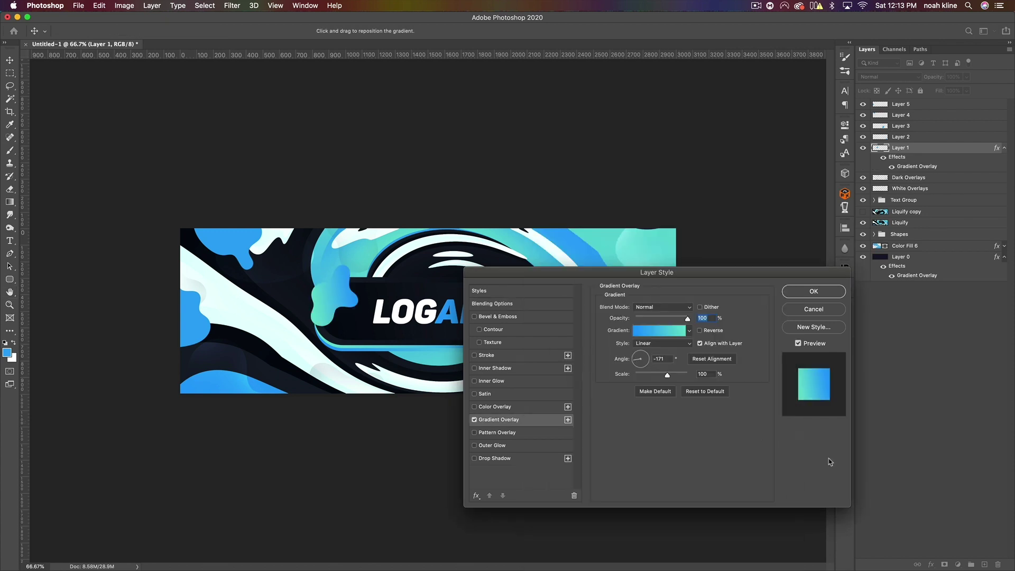
left_click_drag(639, 359, 650, 346)
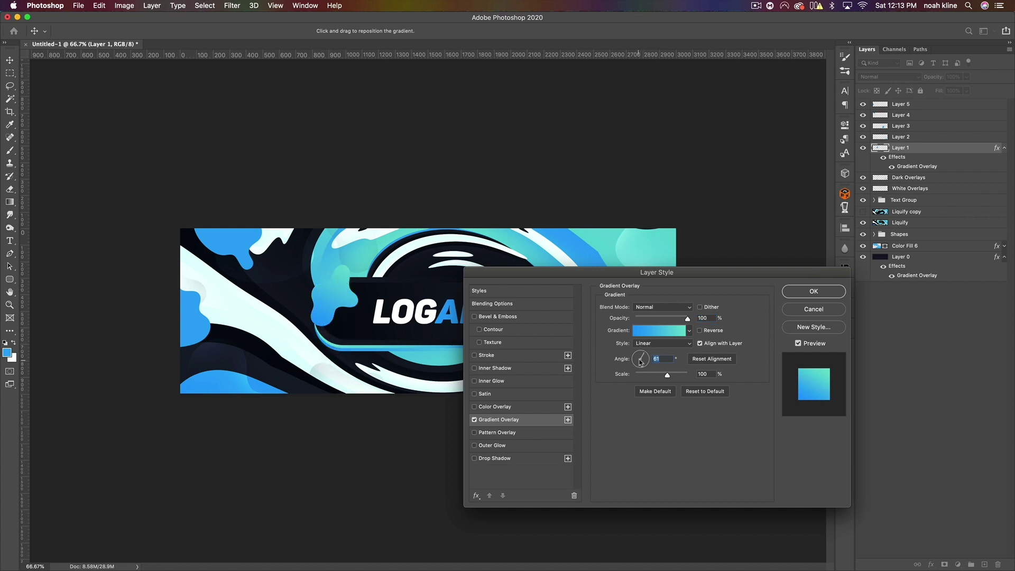
left_click(828, 295)
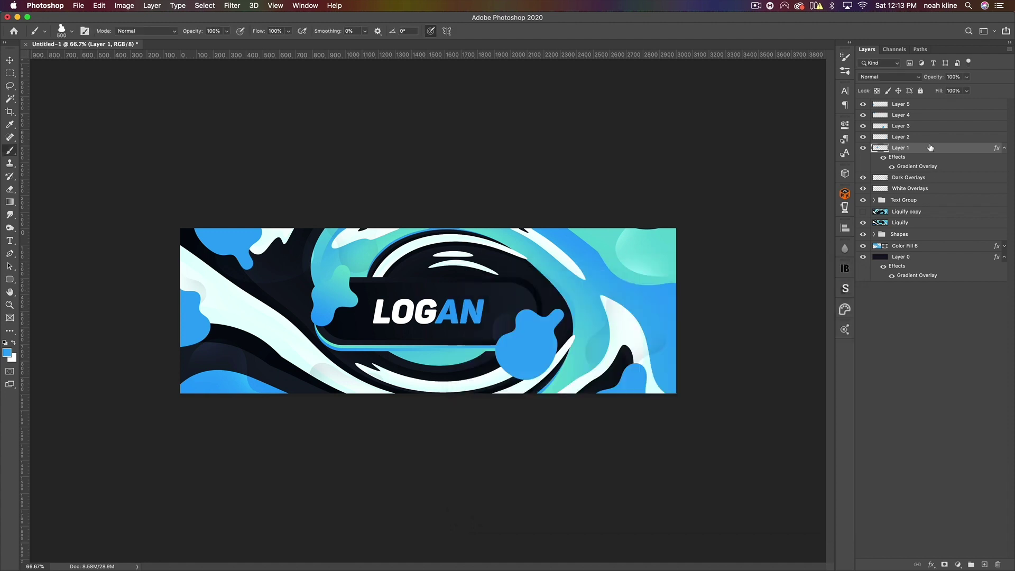
- Copy Layer 1's layer style and paste it onto Layers 2 through 5
right_click(931, 147)
left_click(825, 364)
left_click(917, 106, "shift")
right_click(918, 113)
left_click(822, 336)
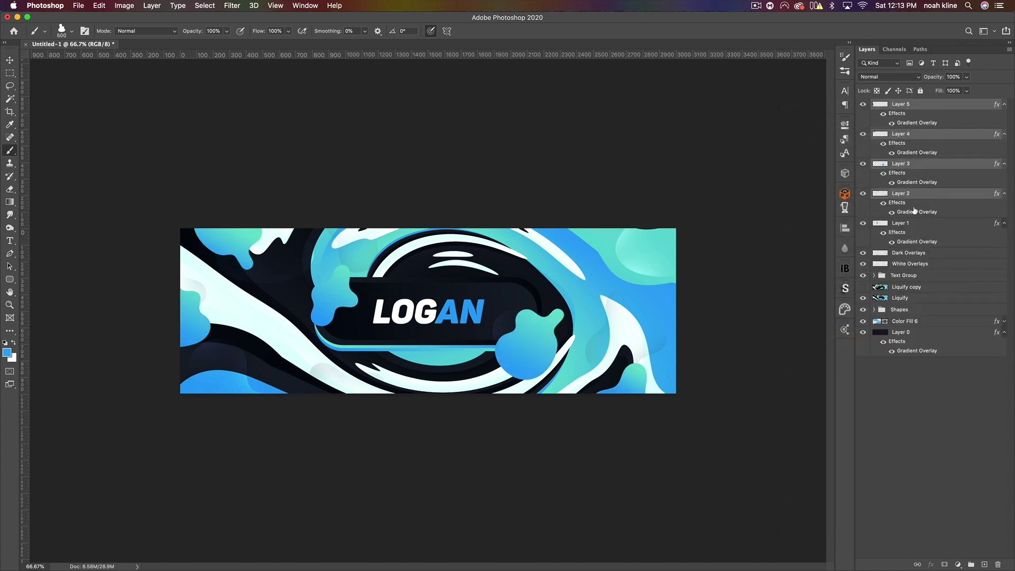
- Group the blue blob layers and name the group Blue Blobs
key("super+g")
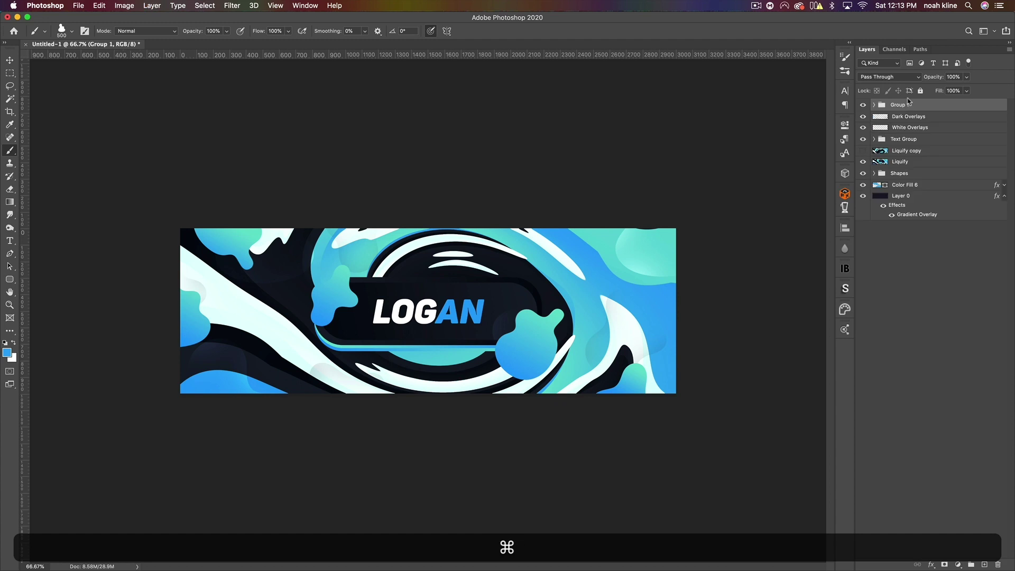
double_click(905, 104)
type("Blue Blobs")
key("Return")
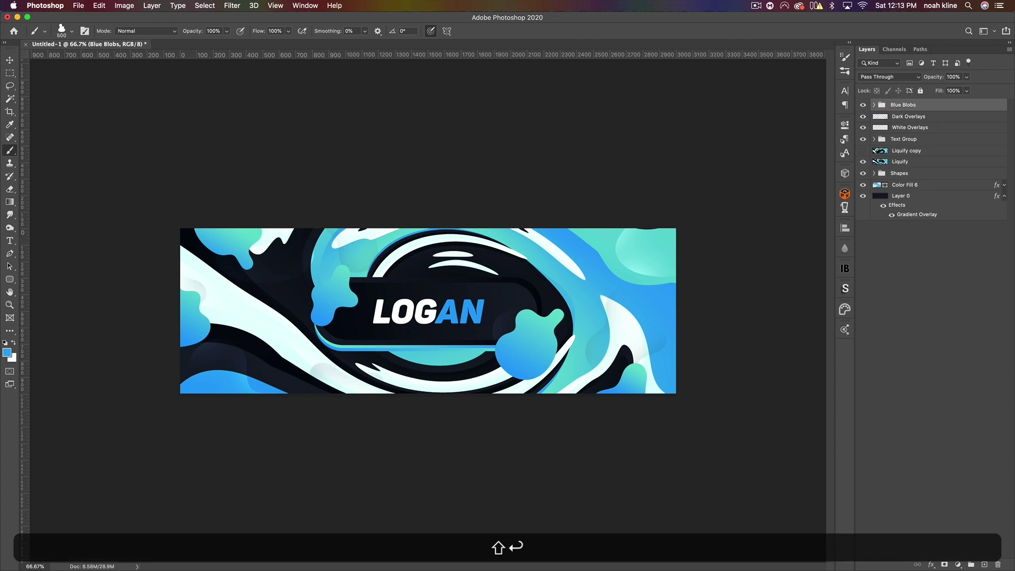
- Stamp a white blob in the banner's top-right corner on a new layer, using the 1785 brush at 412 px rotated to -30°
left_click(986, 565)
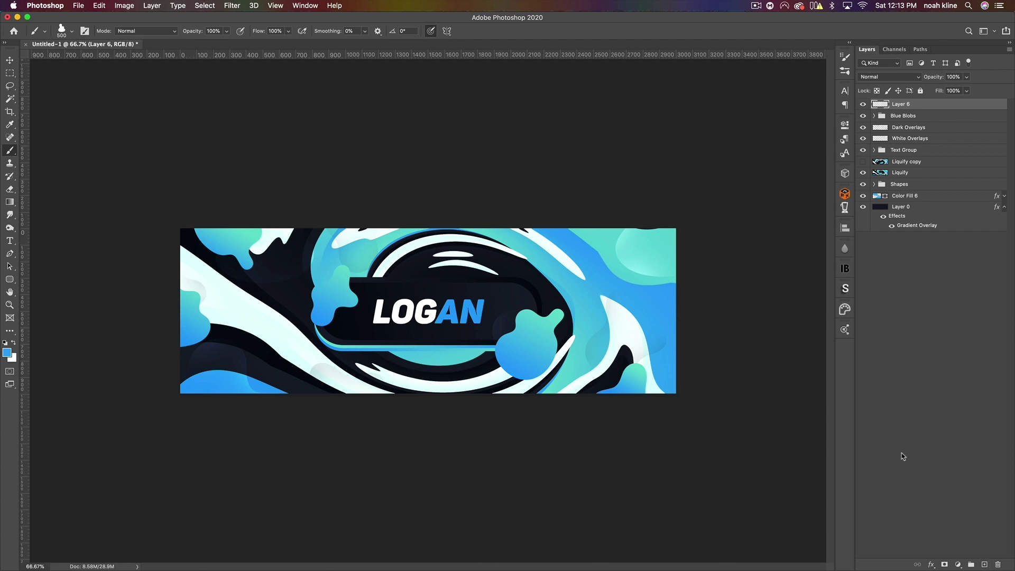
left_click(15, 344)
left_click(71, 32)
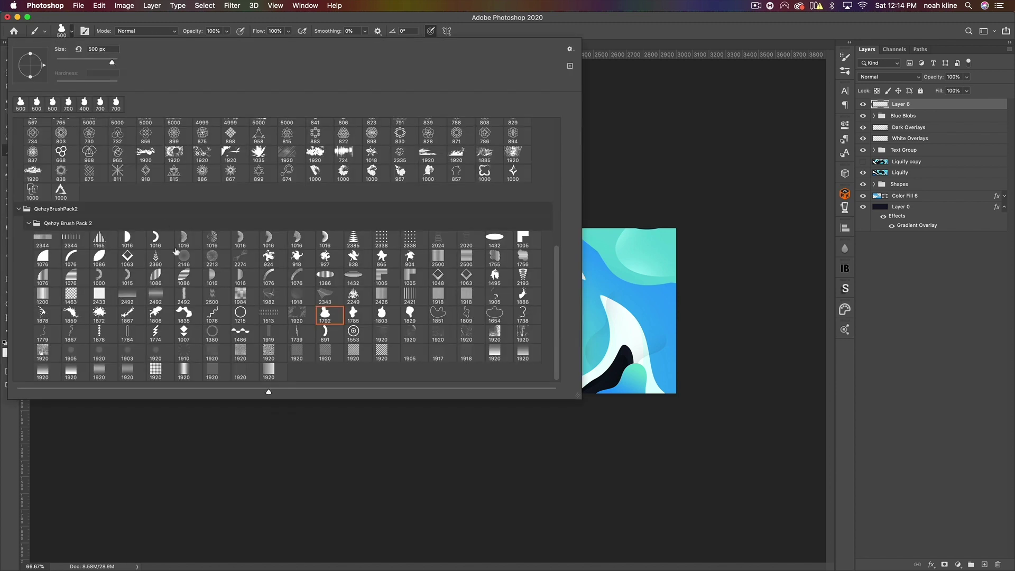
left_click(351, 313)
left_click_drag(46, 66, 50, 77)
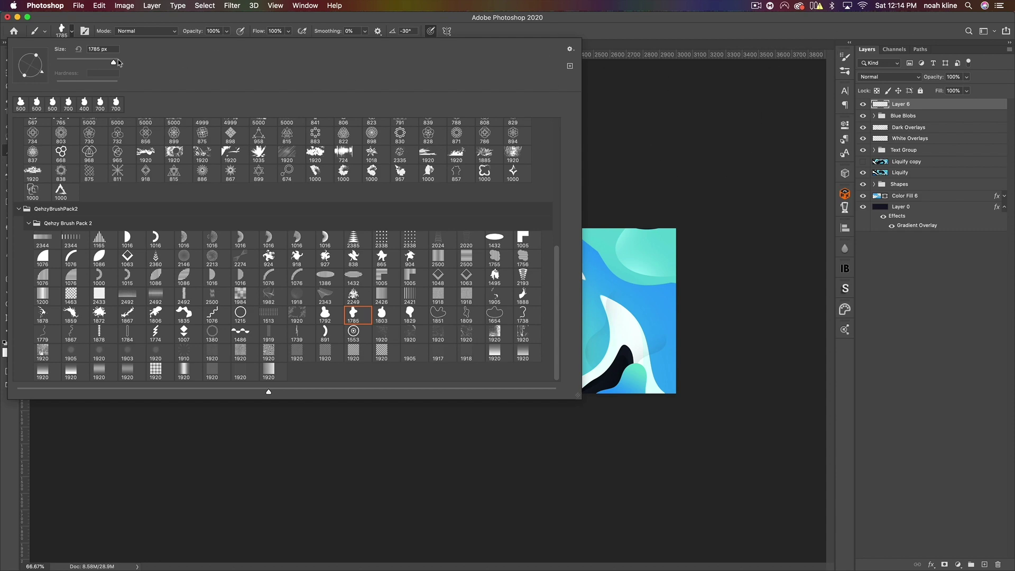
left_click_drag(109, 62, 109, 63)
left_click(656, 260)
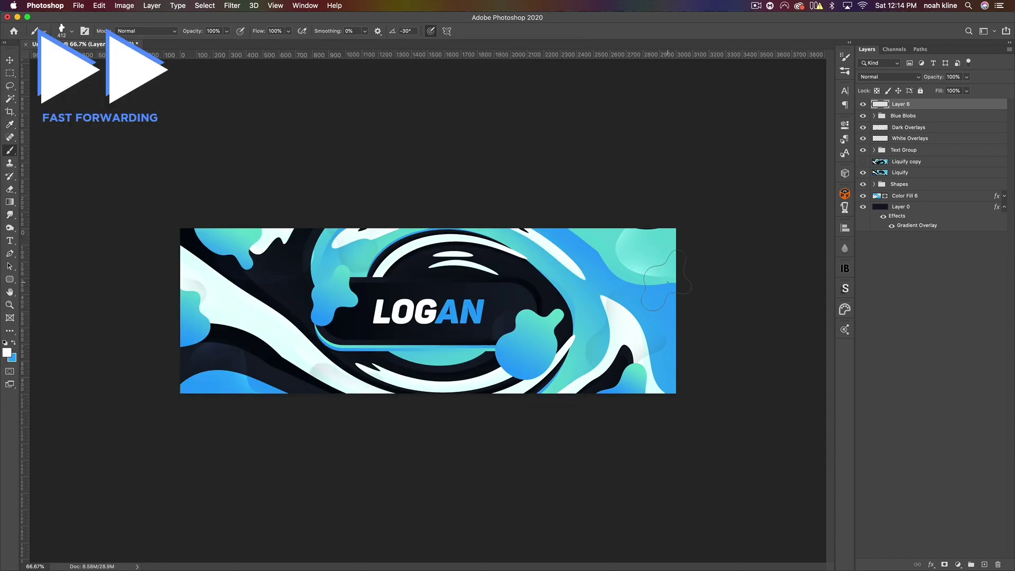
left_click(655, 255)
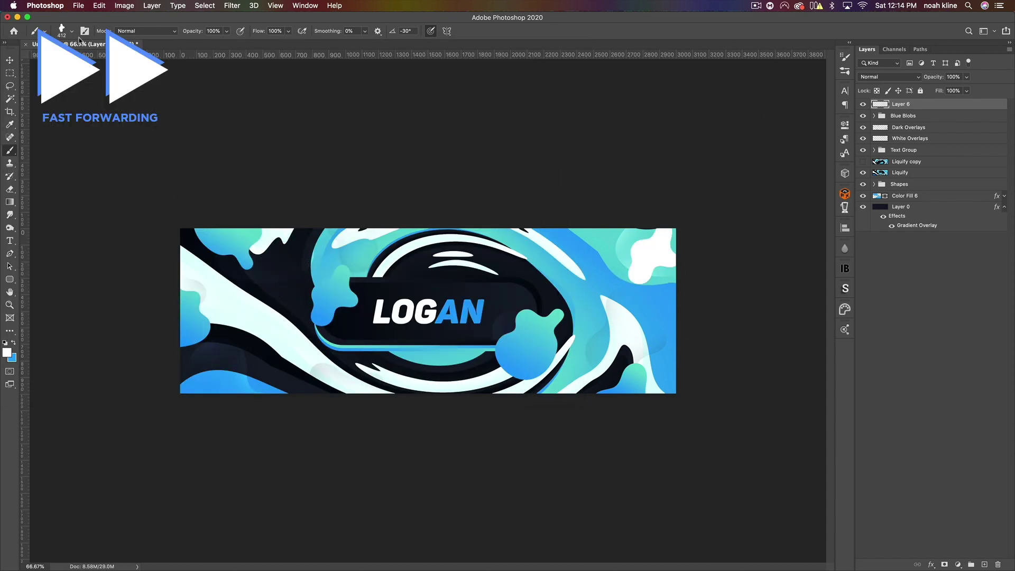
- Switch to the 1803 blob brush and set its size to 380 px
left_click(72, 31)
left_click(382, 314)
left_click_drag(120, 62, 108, 63)
left_click(613, 24)
- Try stamping white blobs over the name plate and at the banner's bottom edge near its left end
left_click(440, 334)
key("super+z")
left_click(224, 393)
- Add a new layer and stamp a white blob, rotated to -90°, at the banner's bottom edge near its left end
key("super+shift+alt+n")
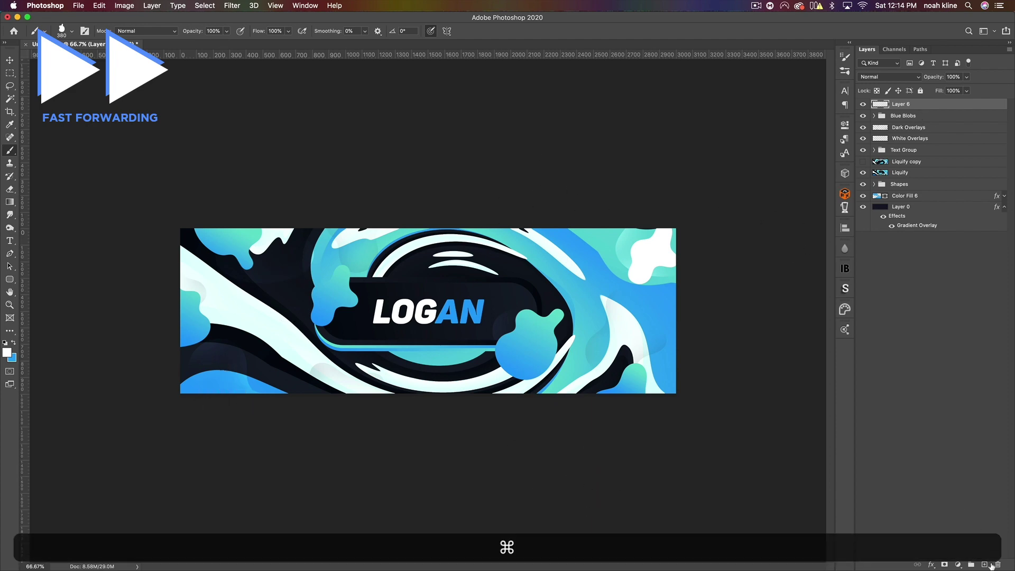
left_click(63, 31)
left_click(32, 80, "shift")
key("Return")
left_click(253, 389)
key("super+z")
left_click(229, 396)
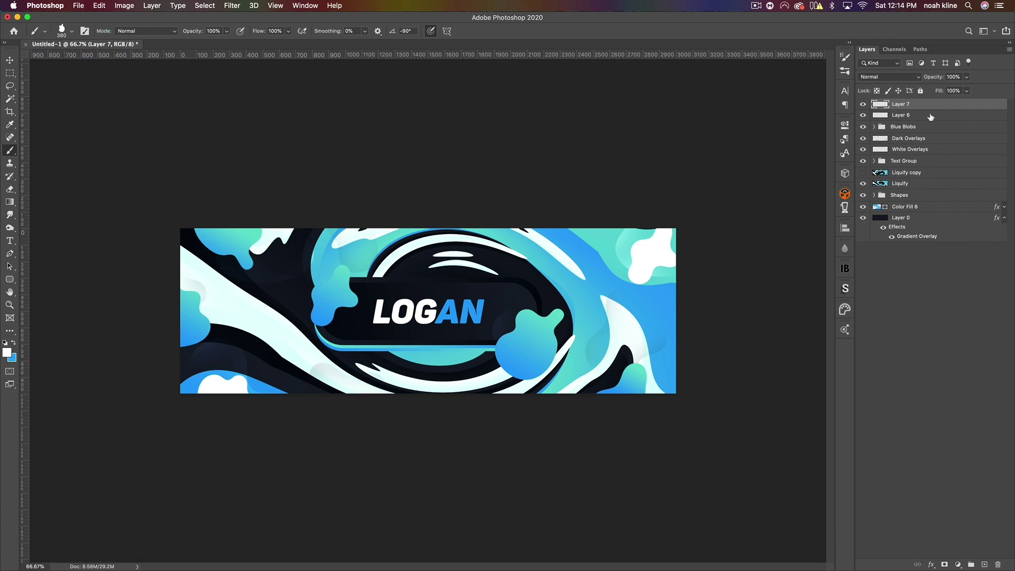
- Apply a Gradient Overlay to Layer 6 using the white-to-pale-mint gradient preset
double_click(931, 115)
left_click(517, 421)
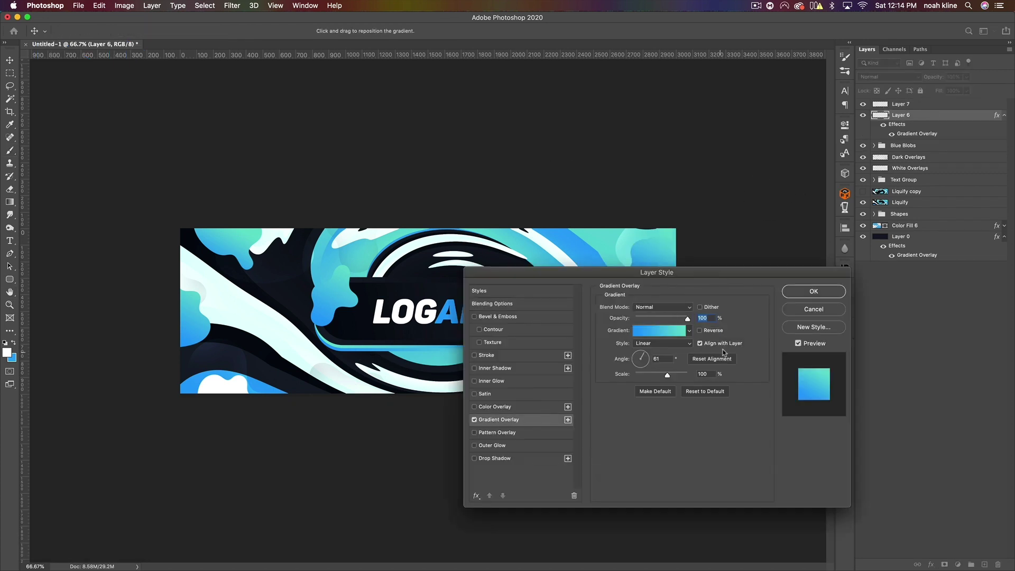
left_click(690, 330)
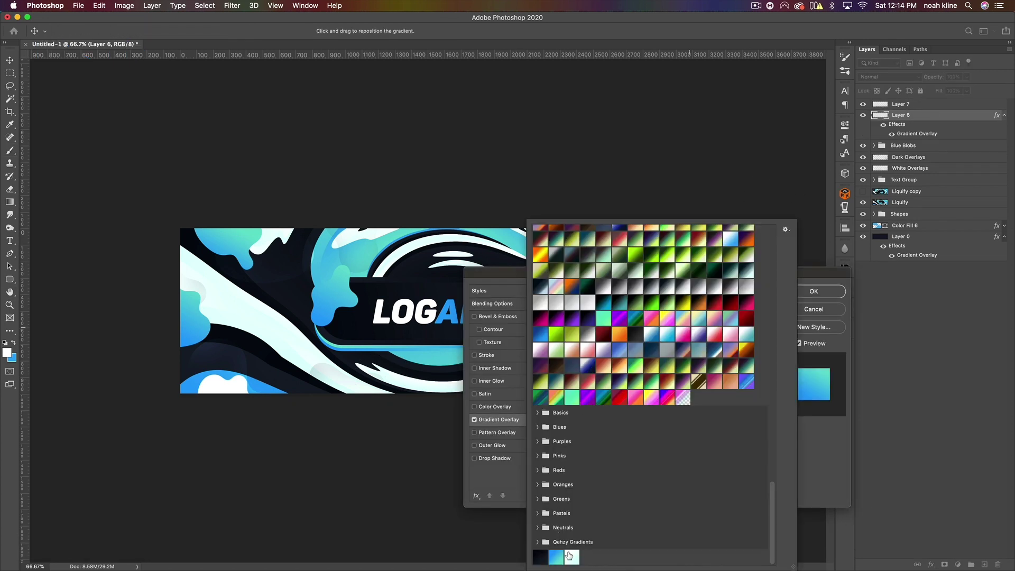
left_click(570, 556)
left_click(844, 458)
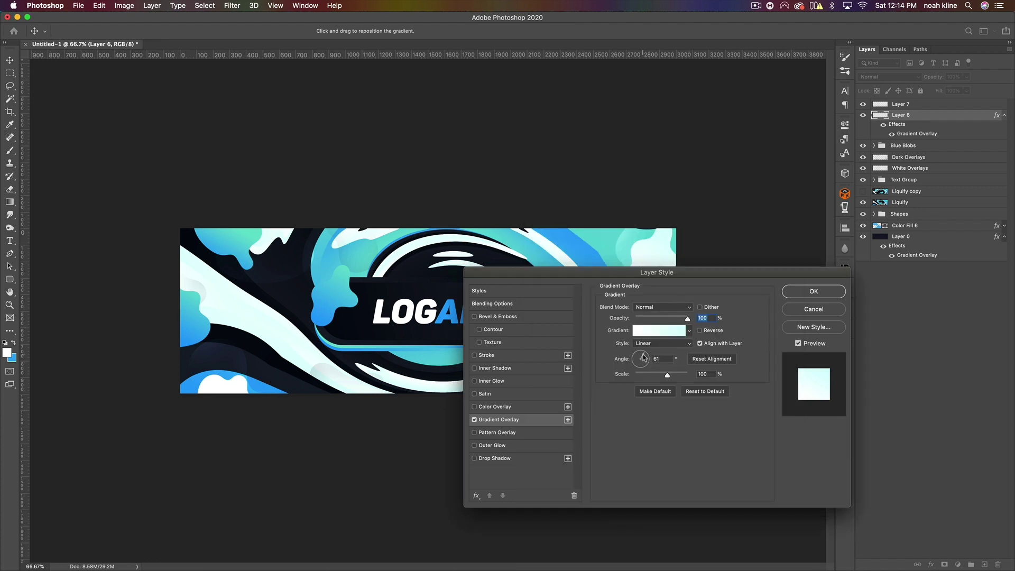
left_click(815, 292)
- Copy Layer 6's layer style and paste it onto Layer 7
right_click(918, 117)
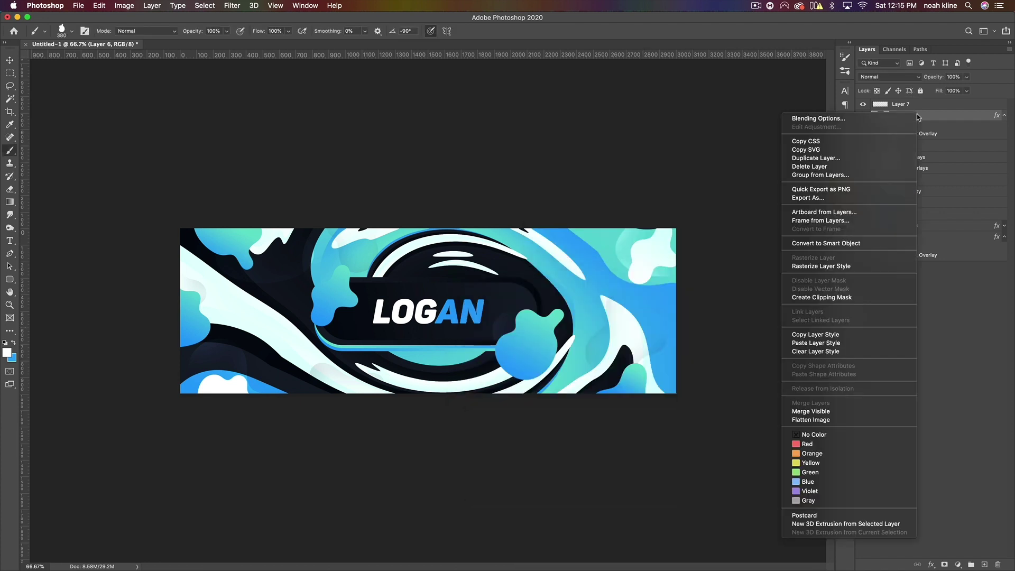
left_click(817, 335)
right_click(905, 105)
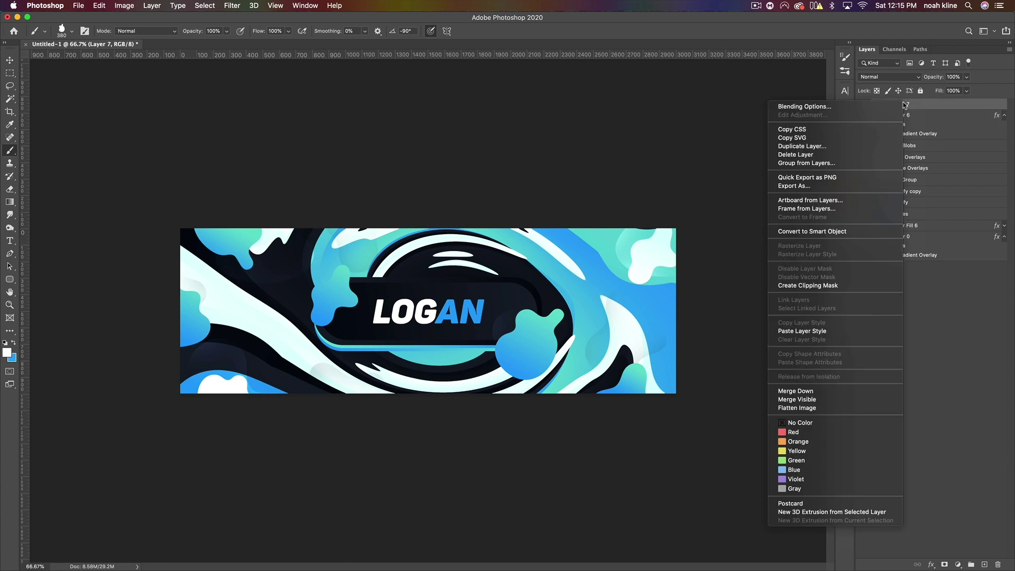
left_click(814, 331)
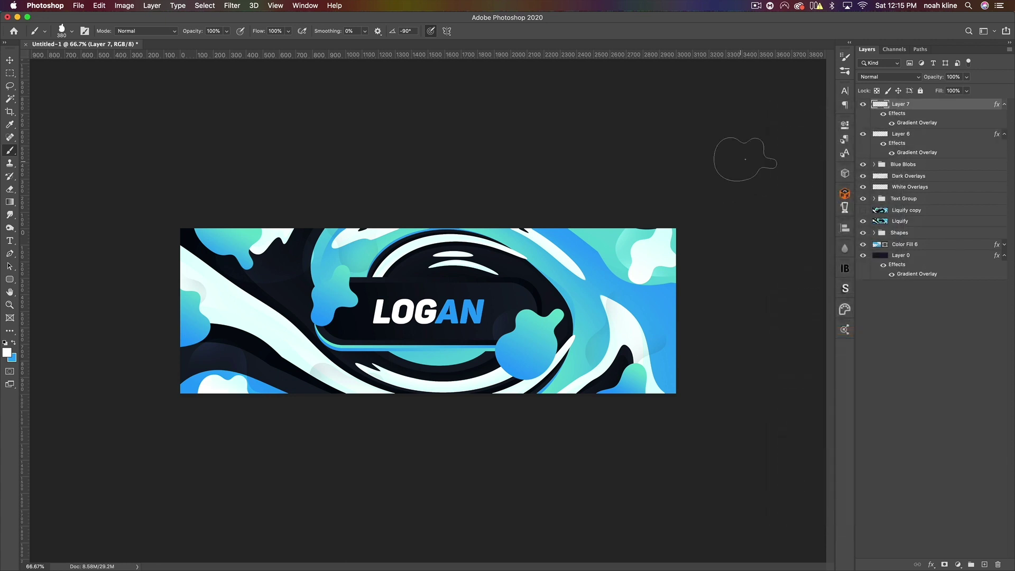
- Group Layers 6 and 7 and name the group White Blobs
left_click(927, 136, "shift+super")
key("super+g")
double_click(903, 105)
type("White Blobs")
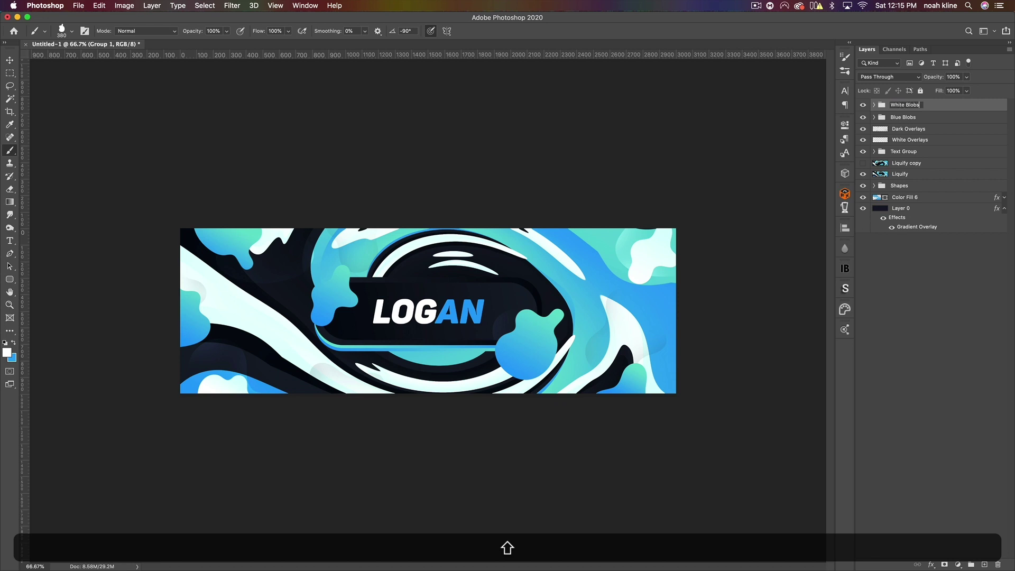
- Finish naming the White Blobs group and move the white blob near the banner's top-right corner farther into that corner
key("Return")
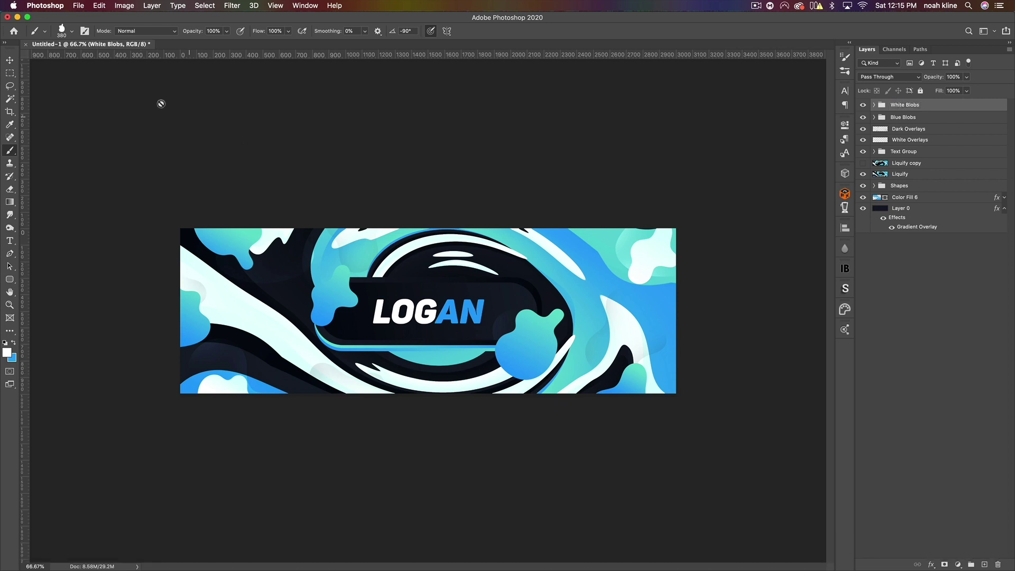
left_click(10, 60)
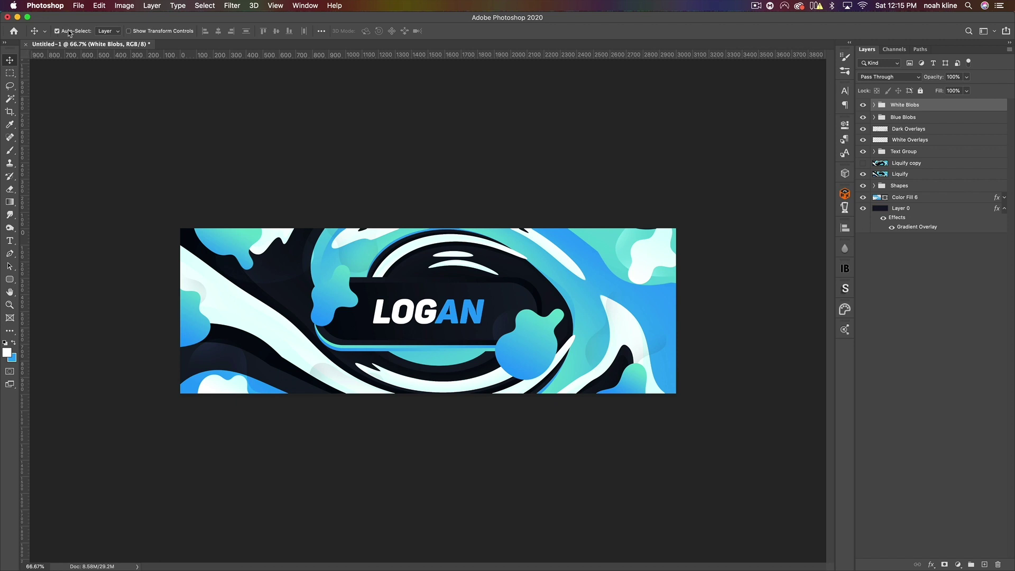
left_click(101, 34)
left_click(102, 33)
left_click(641, 264)
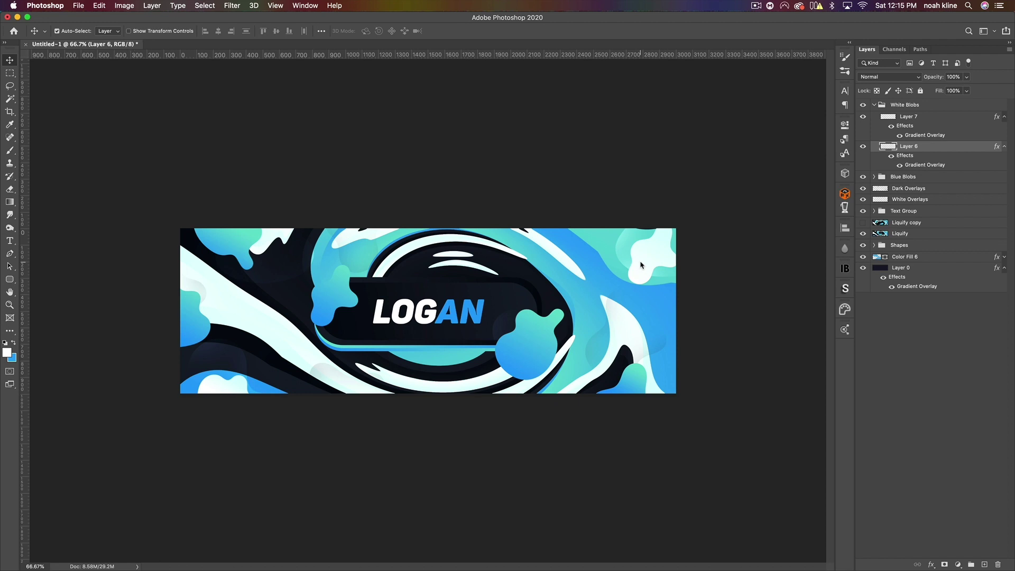
left_click_drag(650, 253, 668, 240)
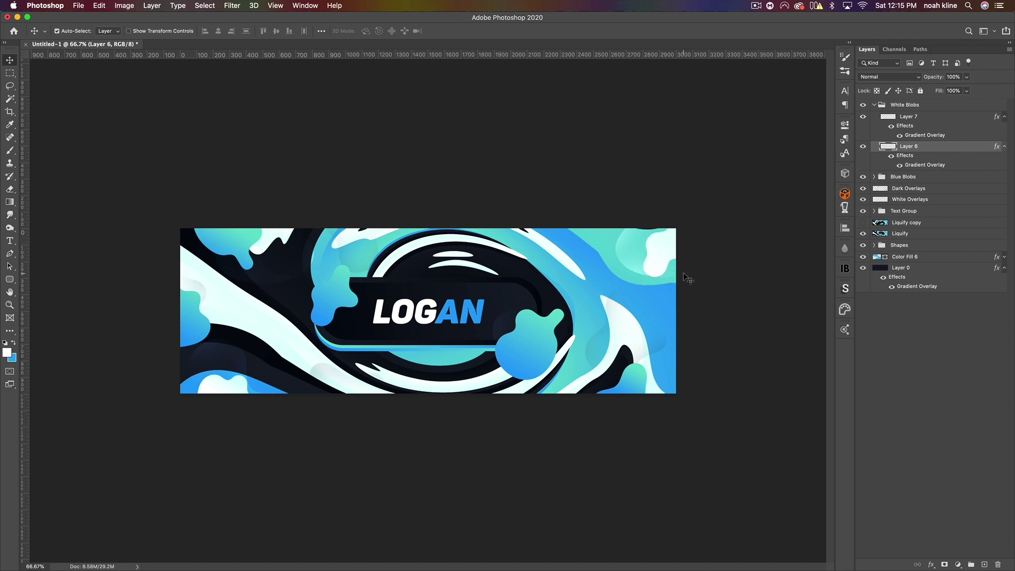
- Move the blue blob at the banner's top-left up and slightly right, and collapse the Blue Blobs and White Blobs groups
left_click(232, 244)
mouse_move(222, 242)
left_mouse_down()
mouse_move(227, 230)
mouse_move(211, 229)
mouse_move(214, 238)
mouse_move(257, 237)
mouse_move(236, 233)
left_mouse_up()
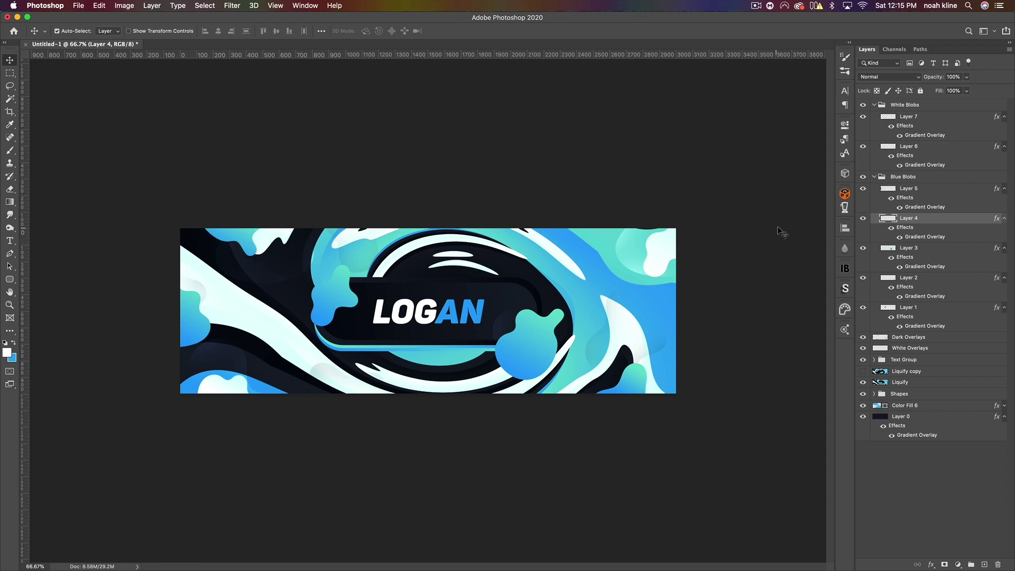
left_click(874, 178)
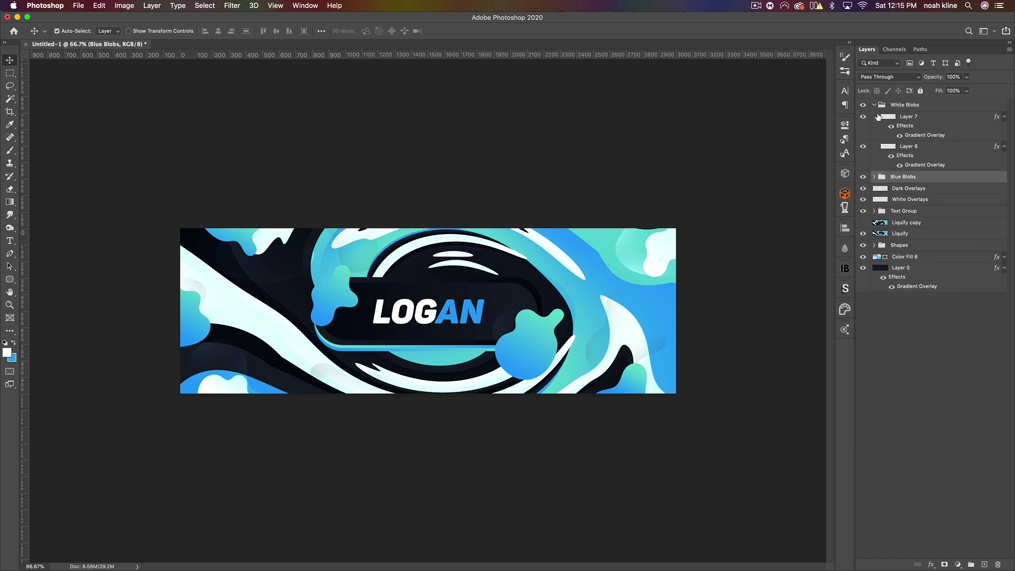
left_click(877, 106)
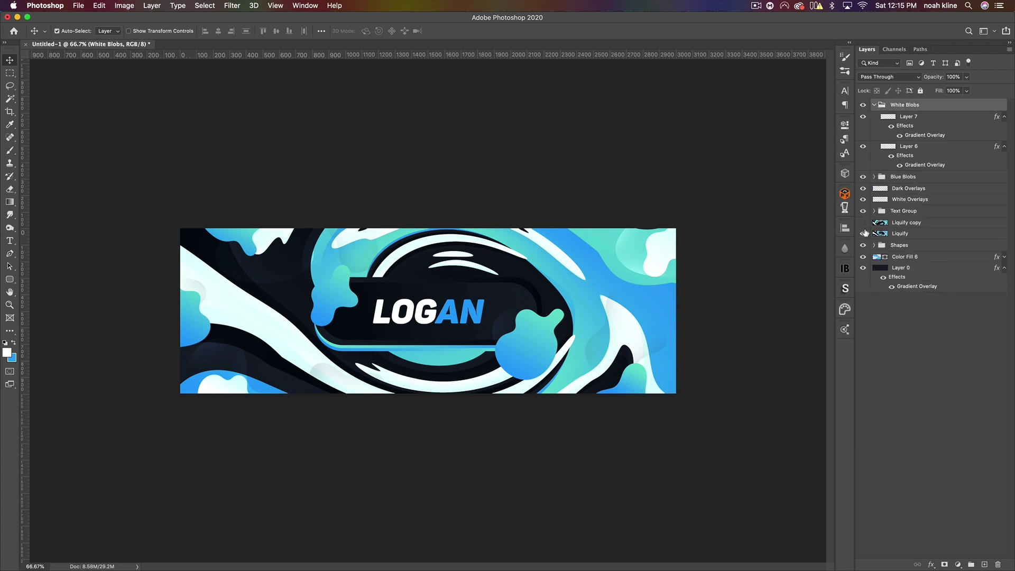
left_click(874, 105)
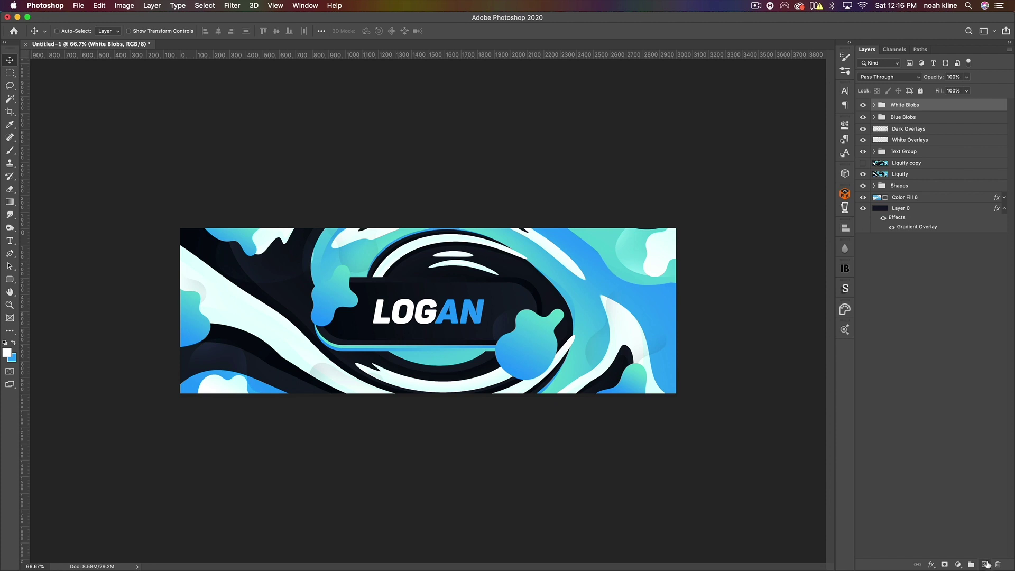
- Add a new layer and draw a closed Pen path curving diagonally across the banner from top-left to bottom-right, enclosing the upper area
left_click(986, 565)
left_click(10, 254)
left_click(144, 186)
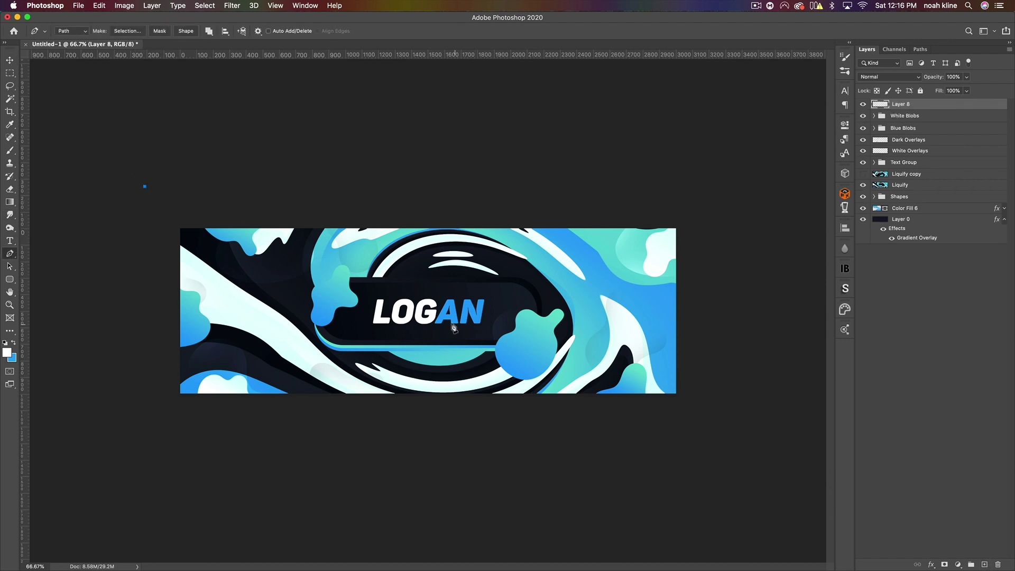
left_click_drag(403, 313, 606, 322)
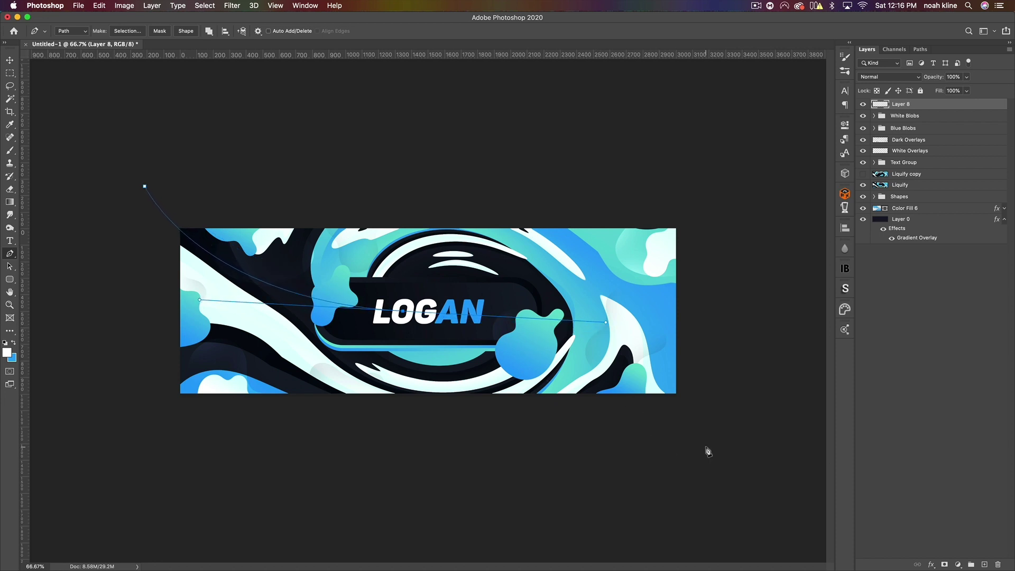
left_click_drag(707, 447, 717, 516)
left_click(767, 189)
left_click(563, 128)
left_click(144, 187)
- Raise the path's middle anchor, adjust its curve handle, and convert the path to a new selection with 0 px feather
left_click(389, 304, "super")
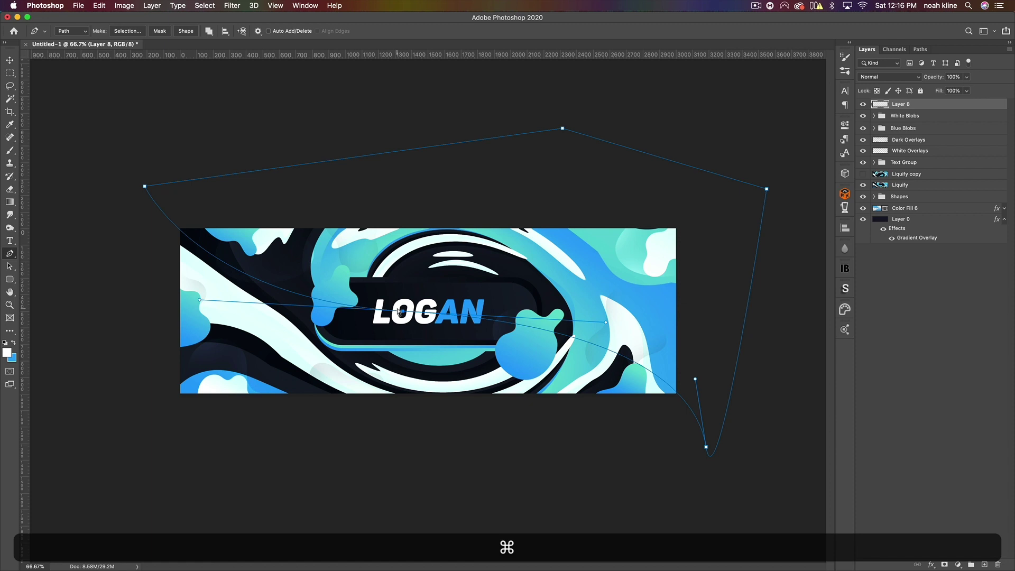
left_click_drag(403, 313, 392, 298, "super")
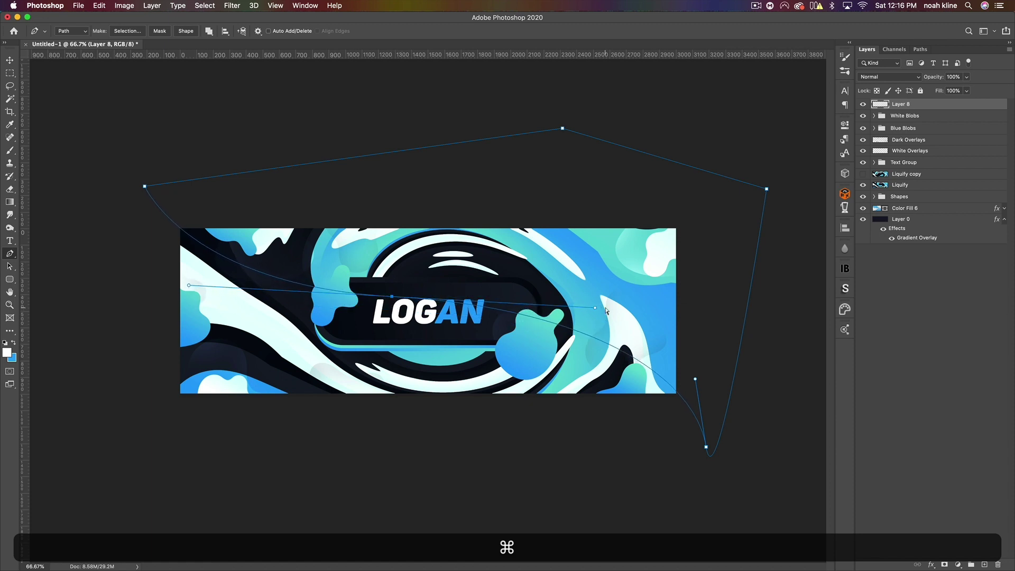
left_click_drag(595, 308, 595, 315, "super")
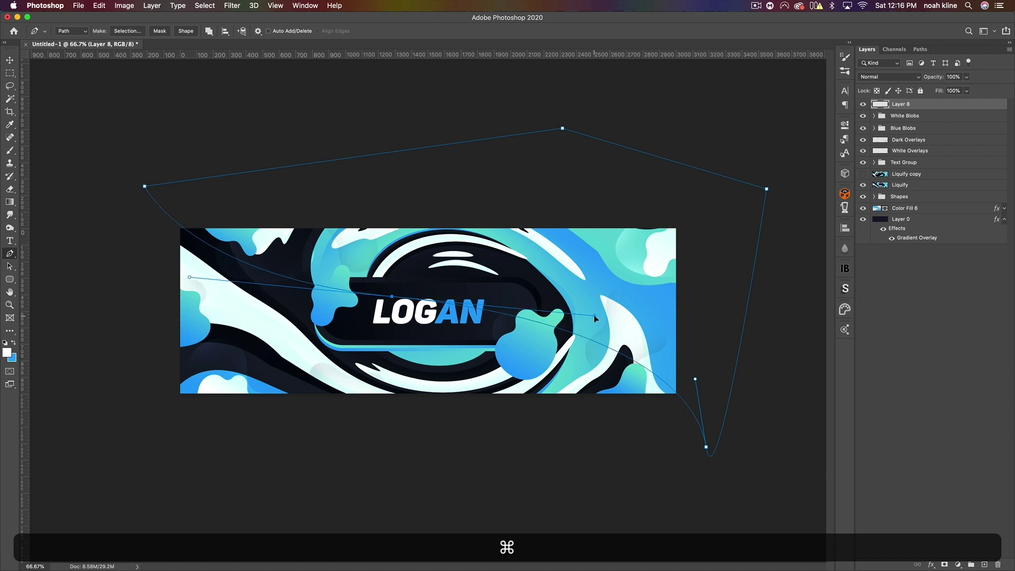
left_click(805, 233, "super")
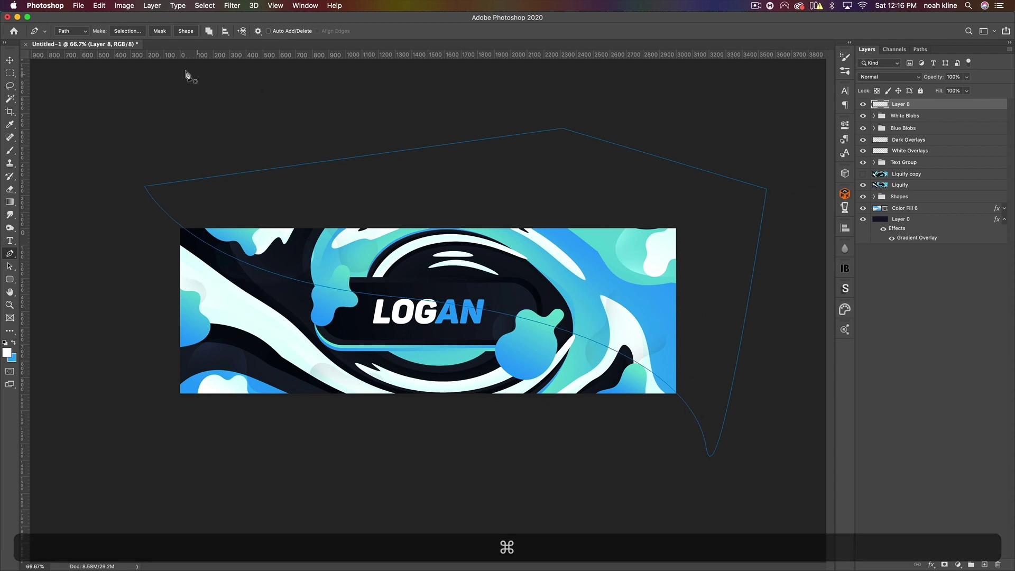
left_click(128, 31)
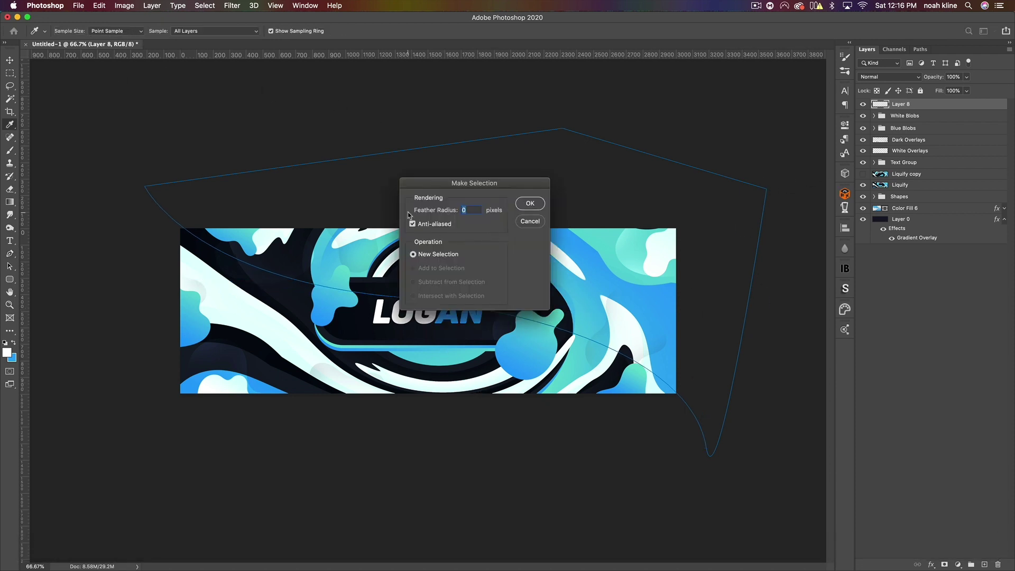
left_click(530, 203)
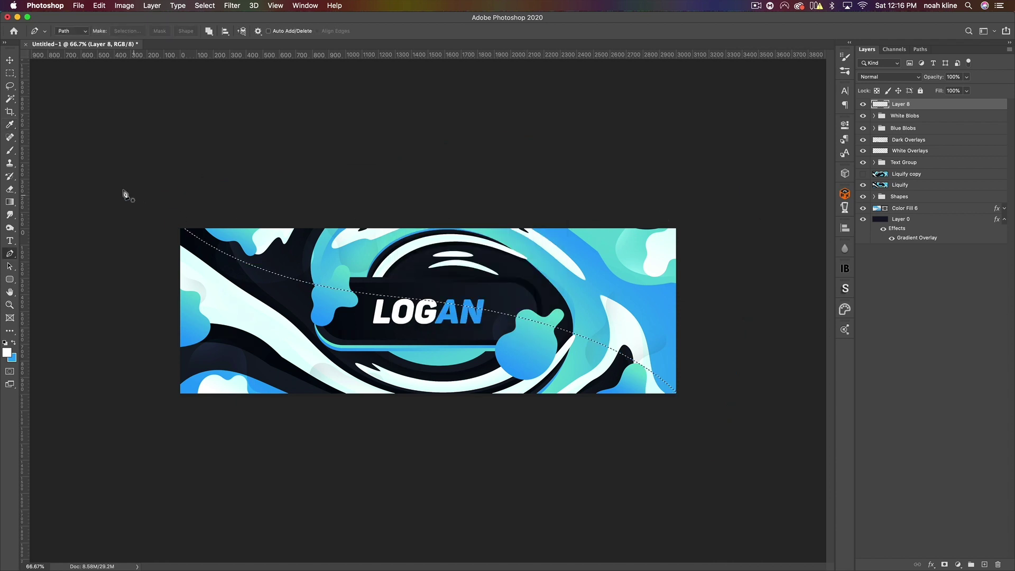
- Paint soft white highlights along the selection's curved edge on Layer 8 with the soft round brush at 800 px
left_click(9, 150)
left_click(71, 32)
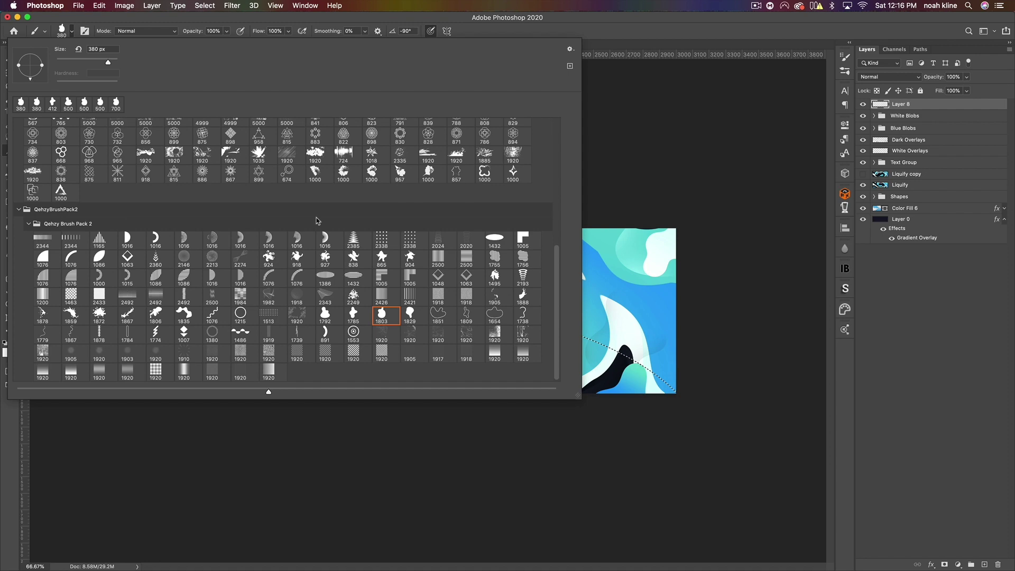
scroll(317, 217, "up", 15)
left_click(41, 148)
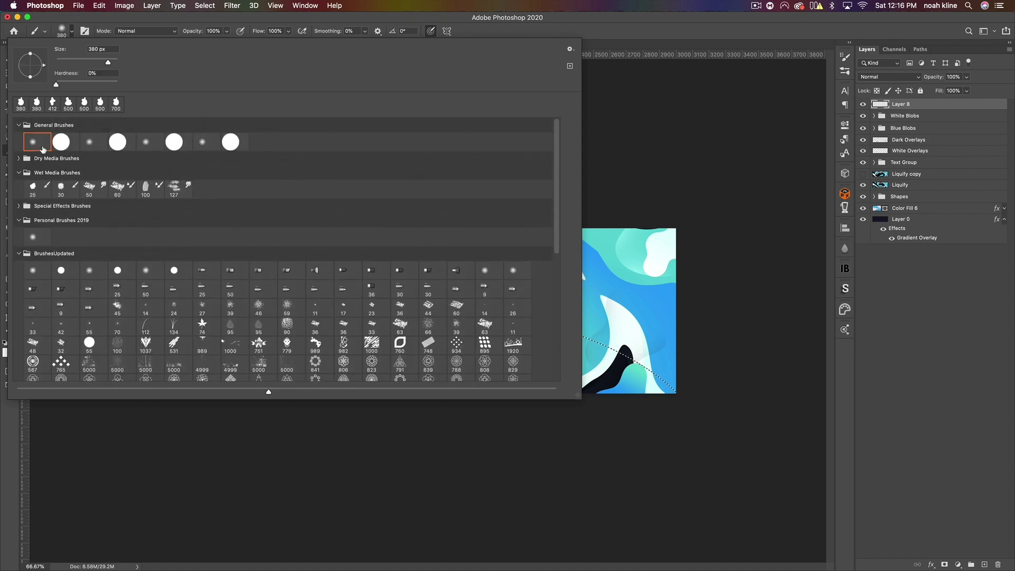
left_click(631, 32)
key("bracketright")
key("bracketright")
key("bracketright")
key("bracketright")
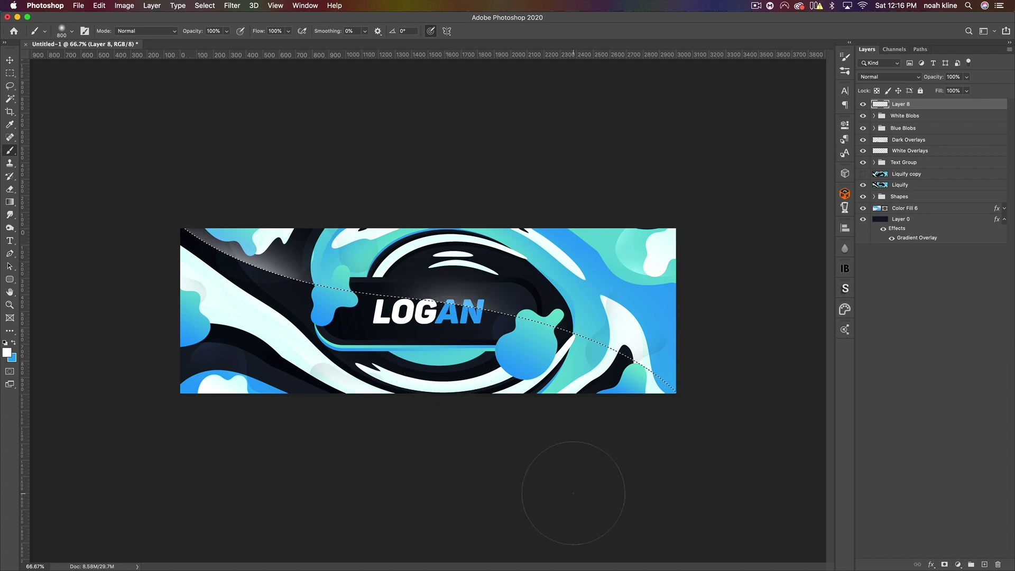
left_click_drag(569, 380, 594, 391)
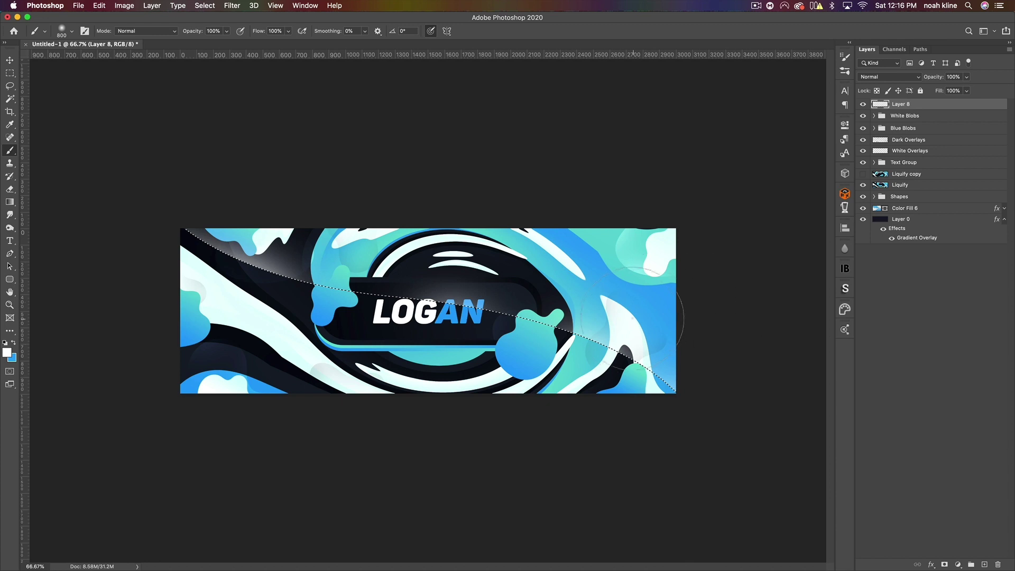
- Deselect the area and set Layer 8's blend mode to Overlay
key("super+d")
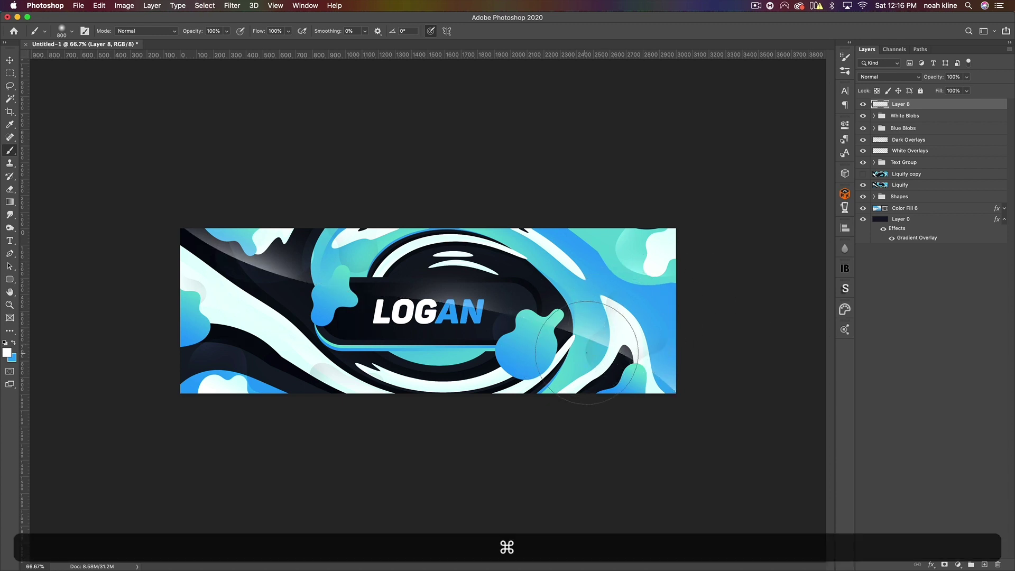
left_click(869, 79)
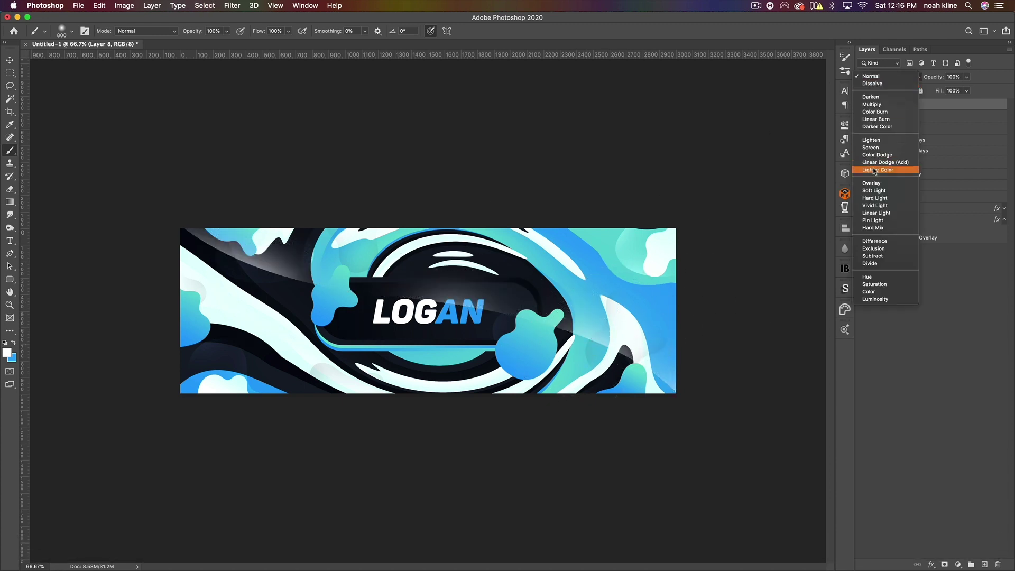
left_click(878, 127)
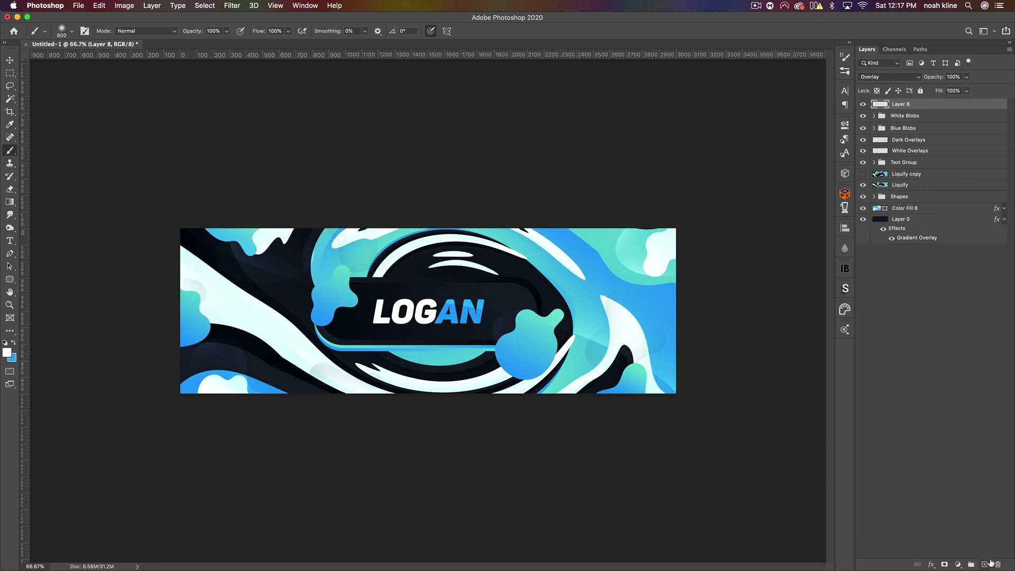
- Add a new layer and stamp soft white glow spots across the banner, blobs and lettering with a 600 px brush
left_click(991, 563)
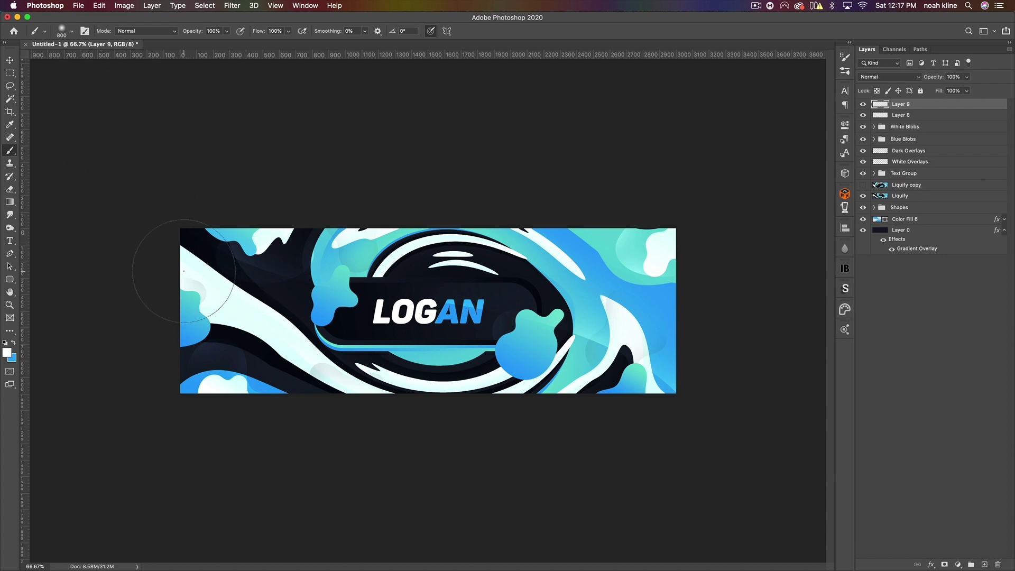
key("bracketleft")
key("bracketleft")
left_click(608, 240)
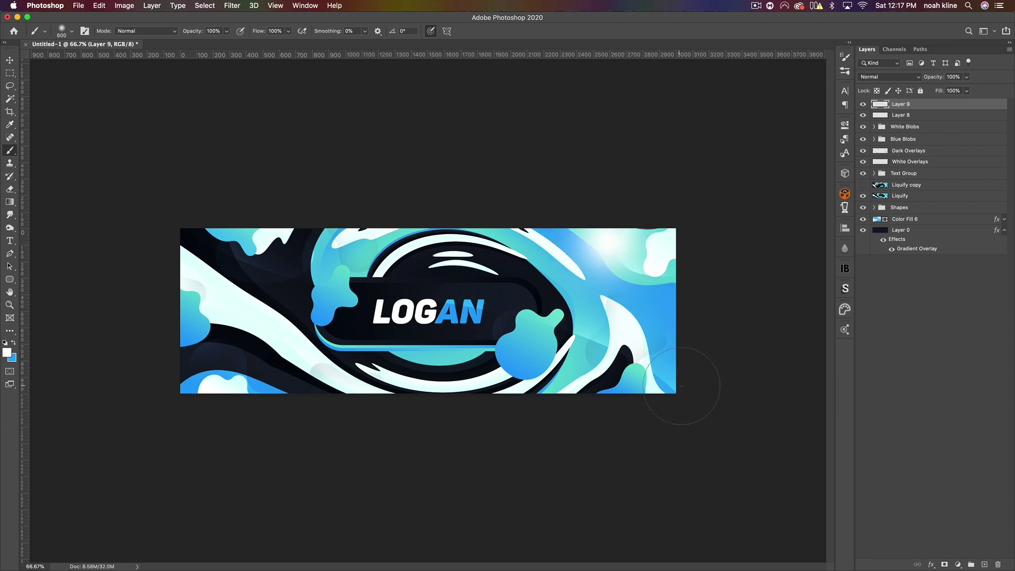
left_click(542, 355)
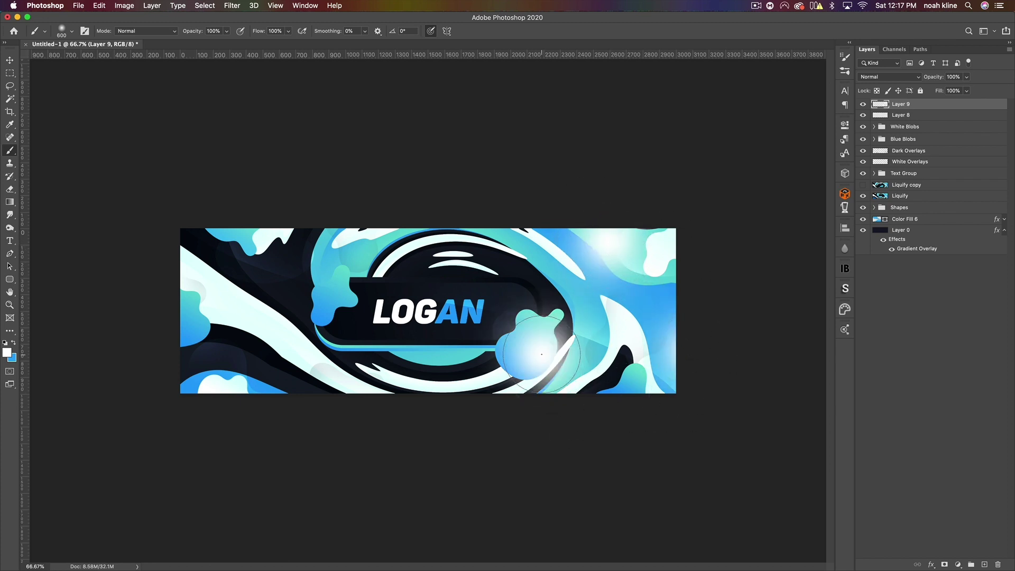
left_click(456, 311)
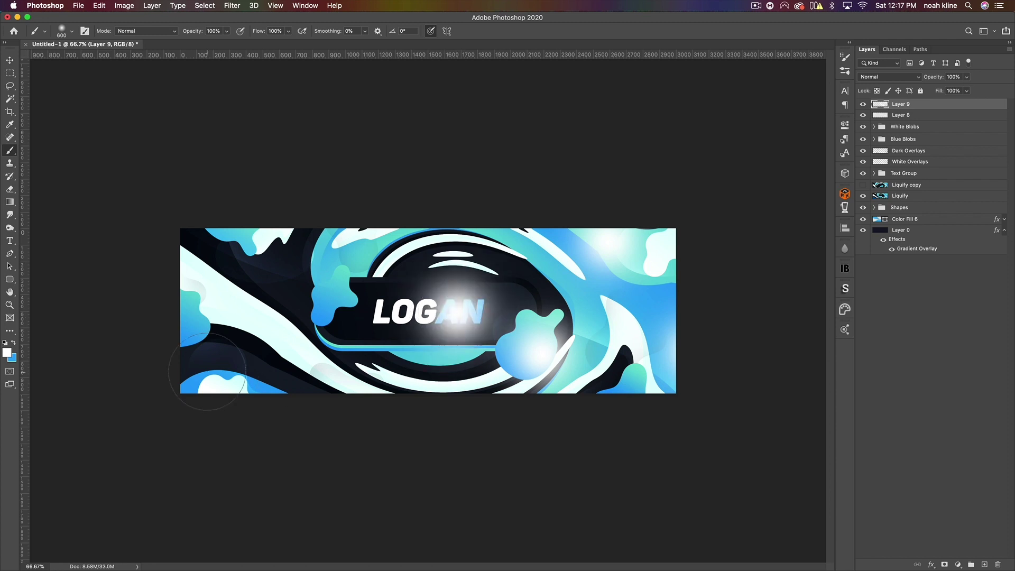
left_click(335, 266)
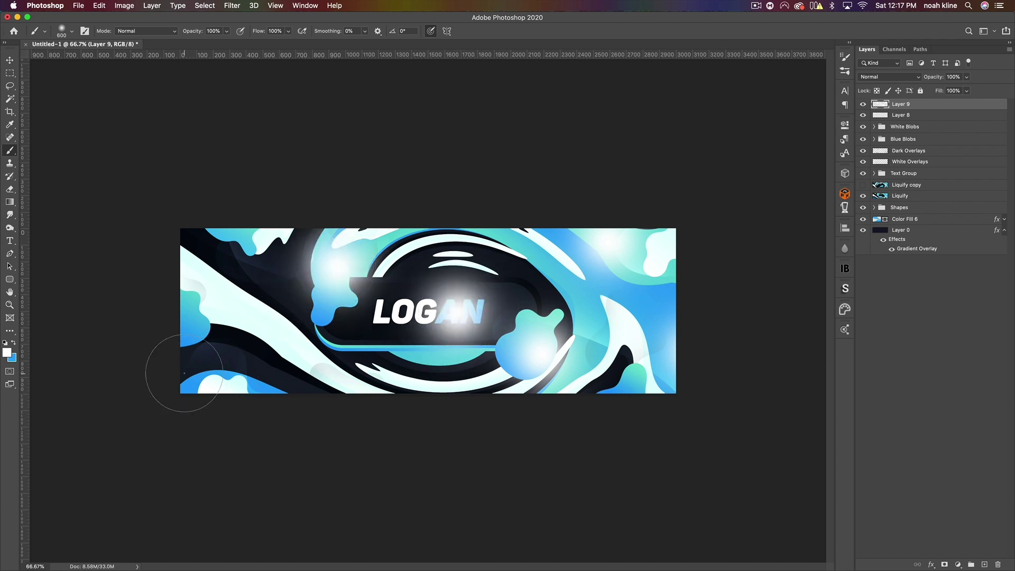
left_click(280, 394)
left_click(219, 238)
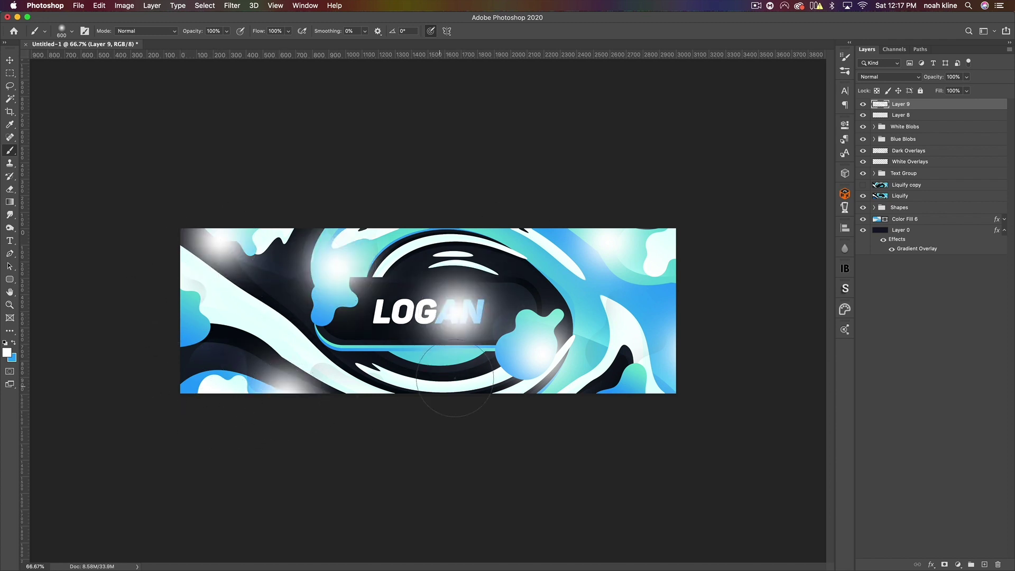
- Set Layer 9 to Overlay at 75% opacity and compare the banner with and without it
left_click(874, 79)
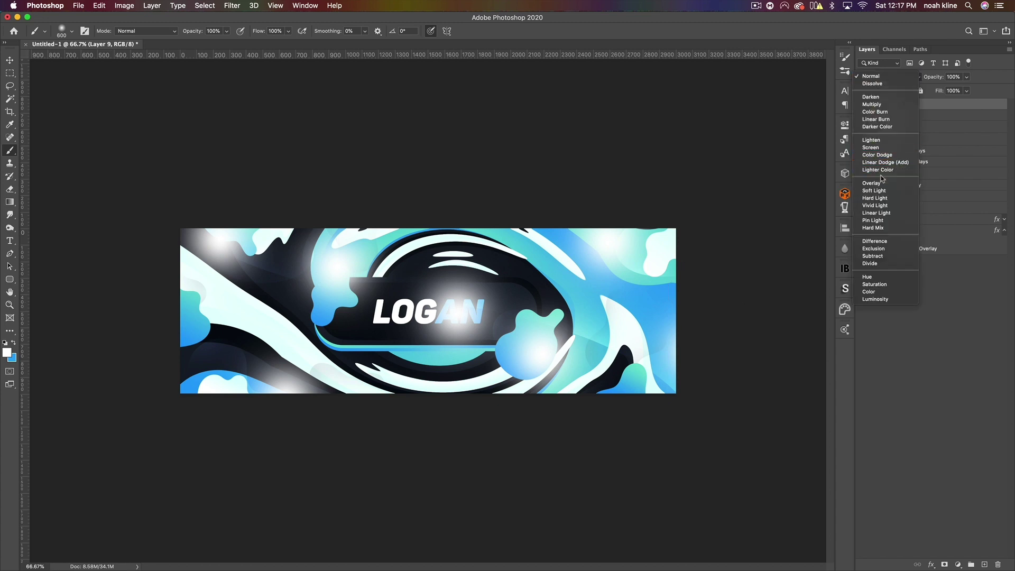
left_click(880, 185)
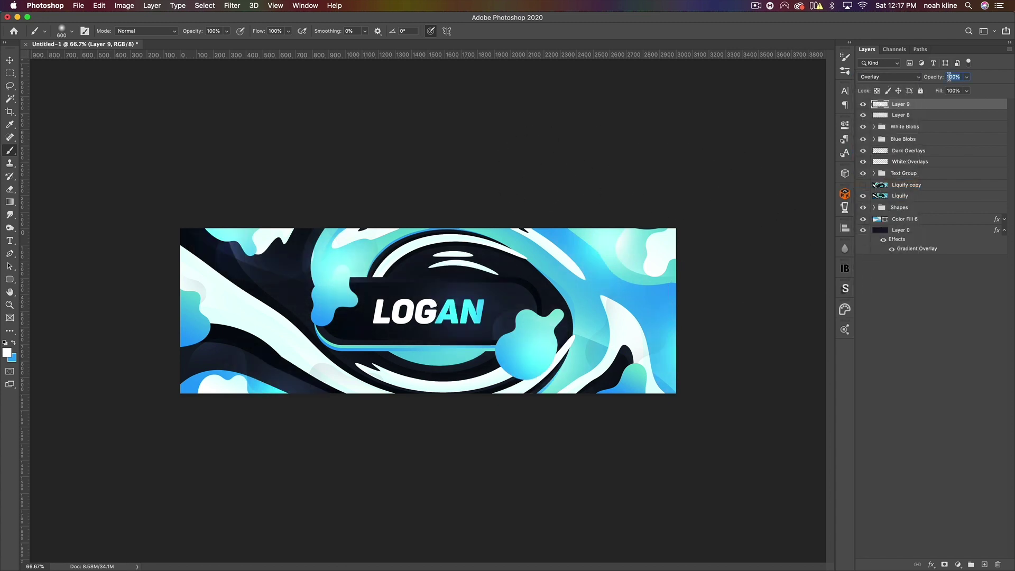
type("75")
key("Return")
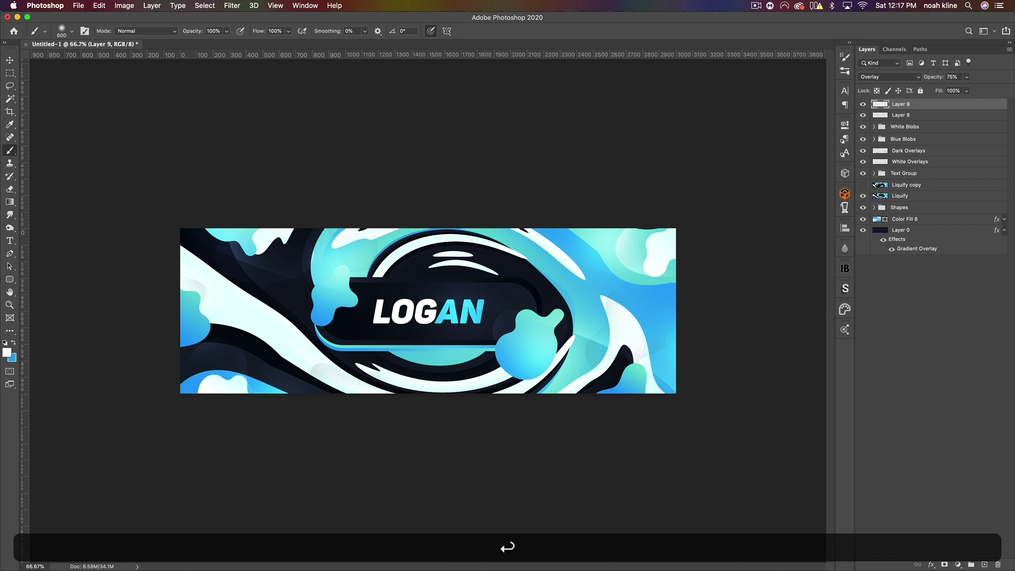
left_click(863, 105)
left_click(864, 105)
left_click(864, 105)
left_click(863, 105)
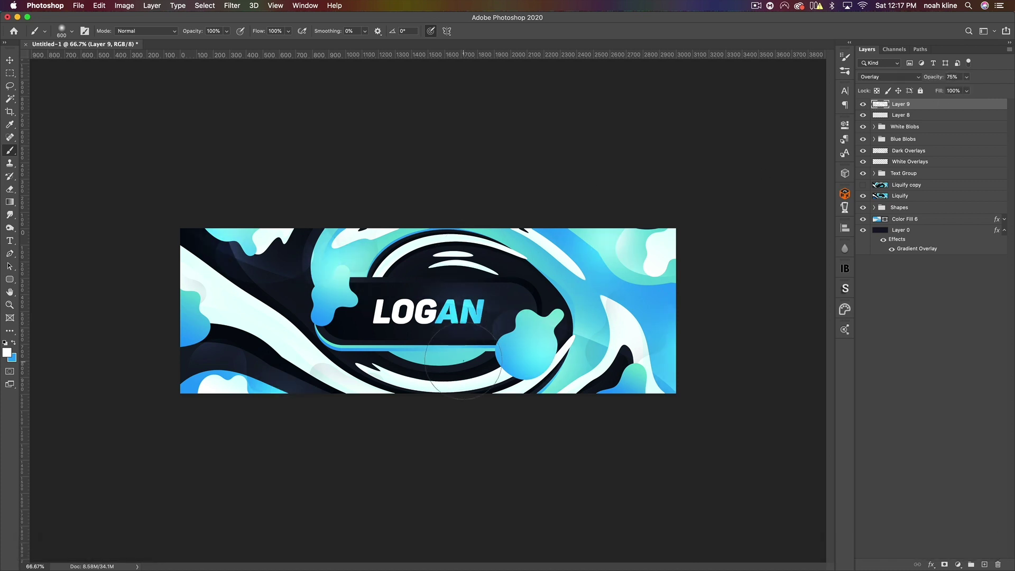
- Erase the glow over the letters AN on Layer 9 with a soft 600 px eraser
left_click(9, 189)
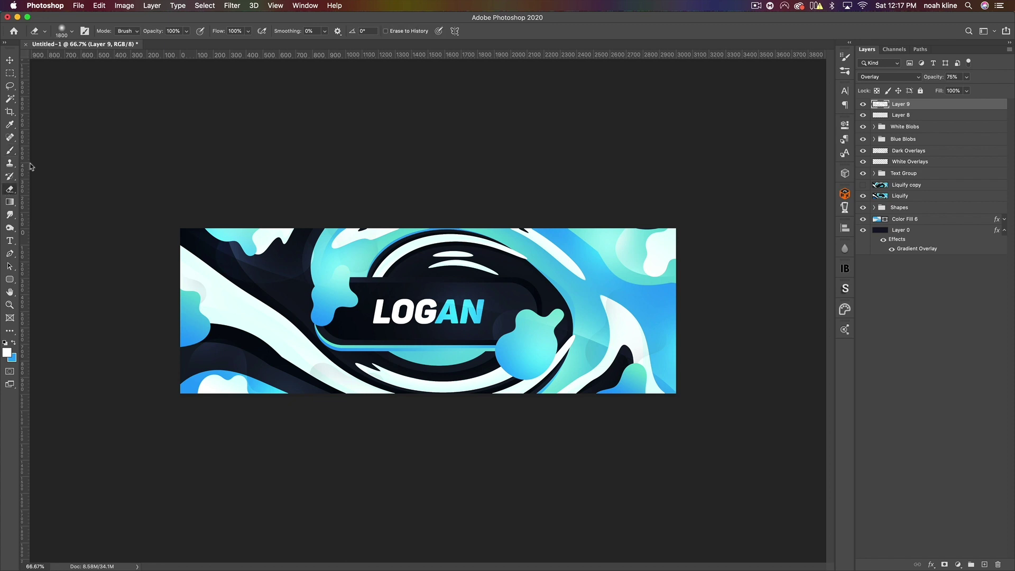
key("bracketleft")
key("bracketleft")
key("bracketleft")
key("bracketleft")
key("bracketleft")
key("bracketleft")
key("bracketleft")
key("bracketleft")
key("bracketleft")
key("bracketleft")
key("bracketleft")
key("bracketleft")
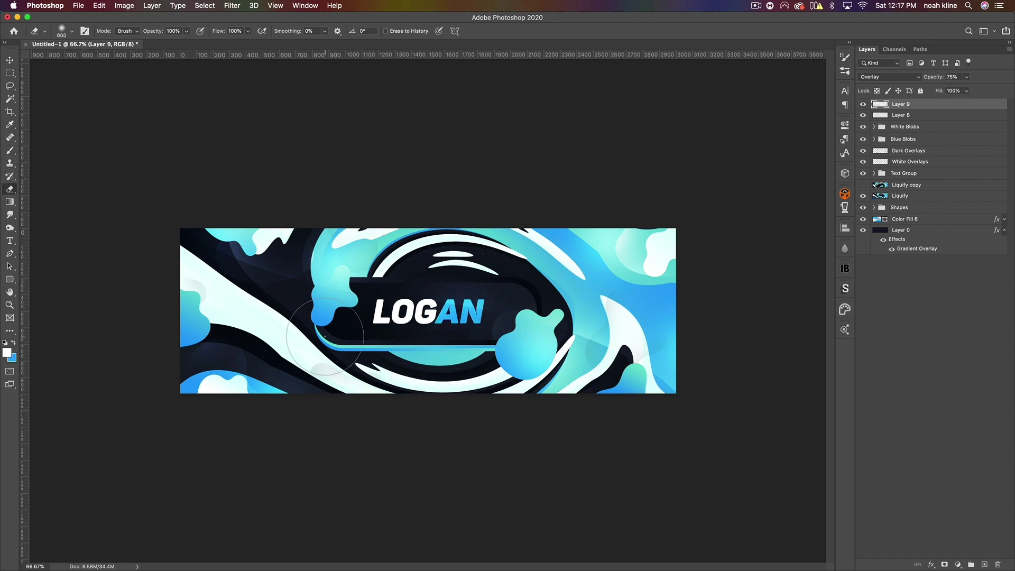
- Add a new empty layer above Layer 9
key("v")
left_click(985, 563)
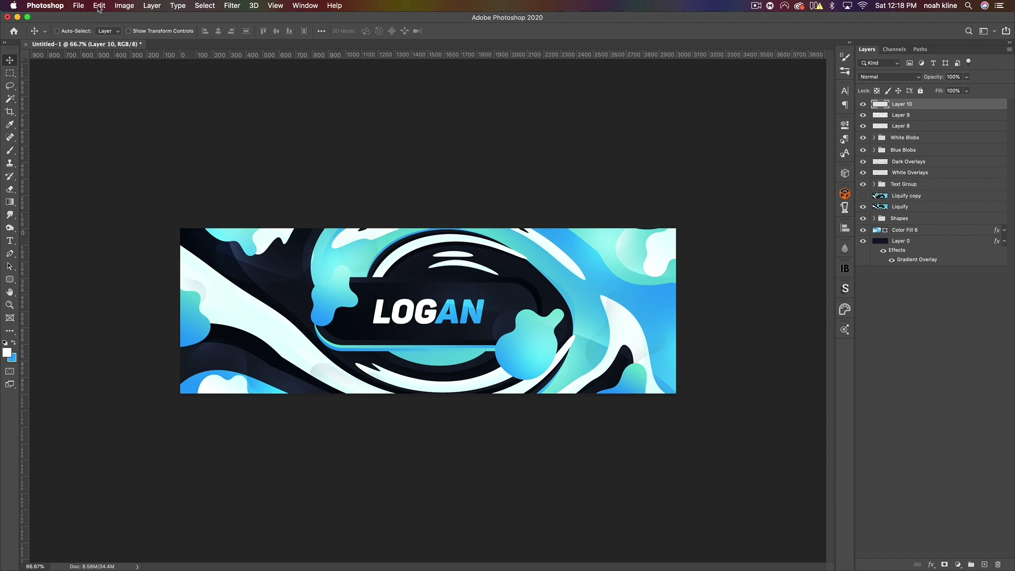
- Switch to the browser and examine the Comic Kit plug-in's preview images and product information on Adobe Exchange
scroll(605, 271, "down", 2)
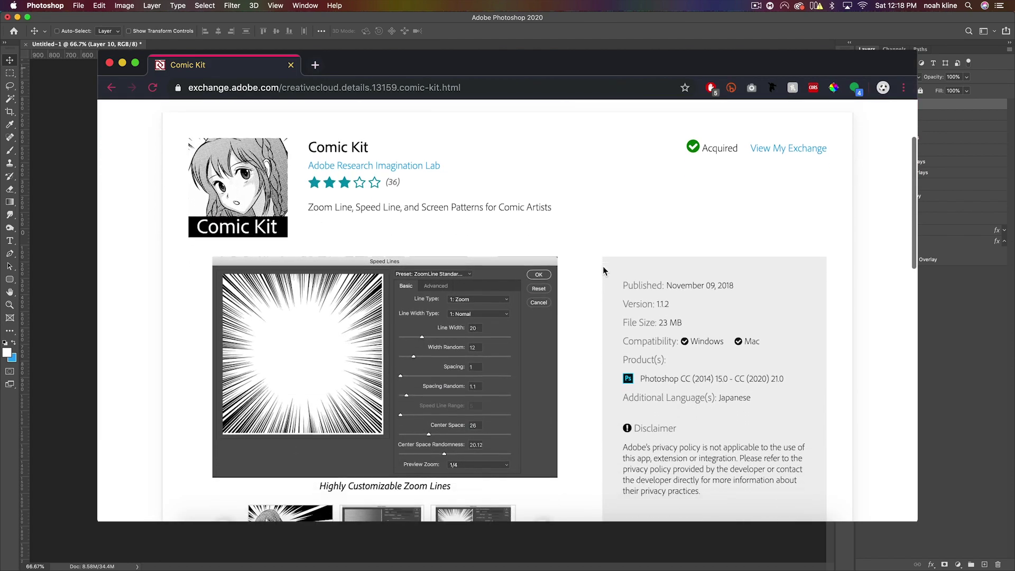
scroll(603, 266, "down", 2)
left_click(284, 411)
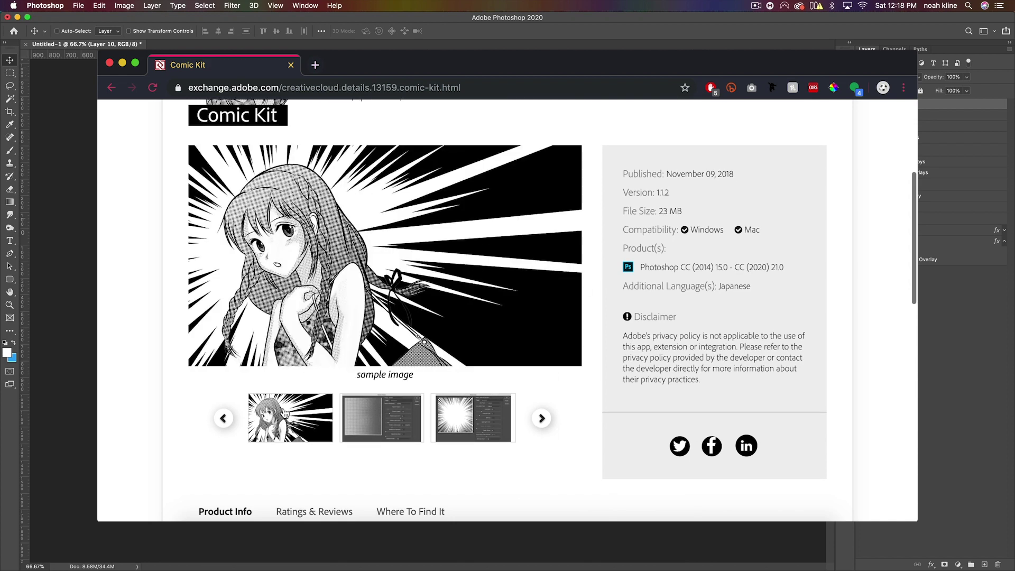
left_click(373, 419)
left_click(467, 424)
left_click(539, 422)
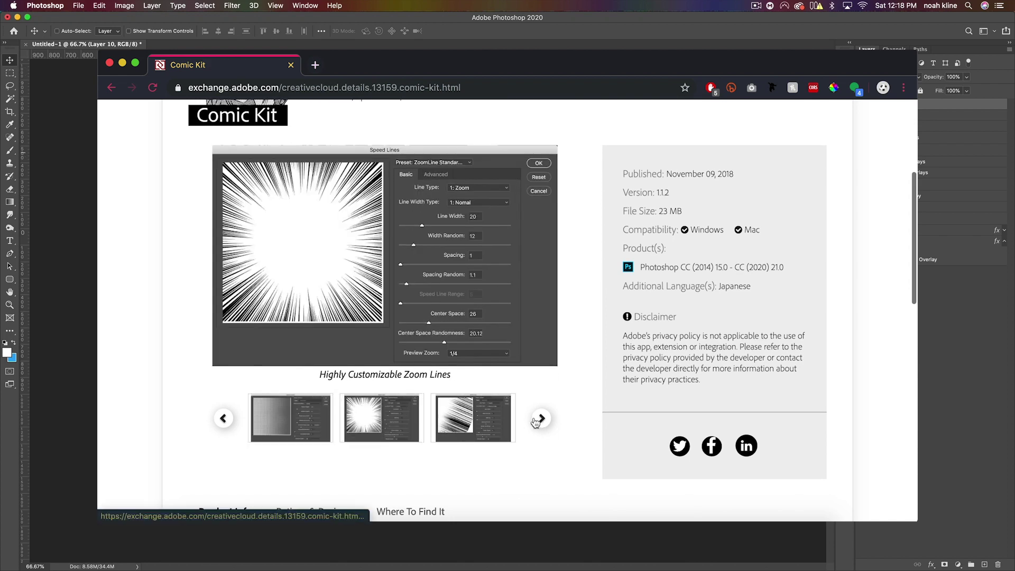
left_click(487, 423)
left_click(543, 424)
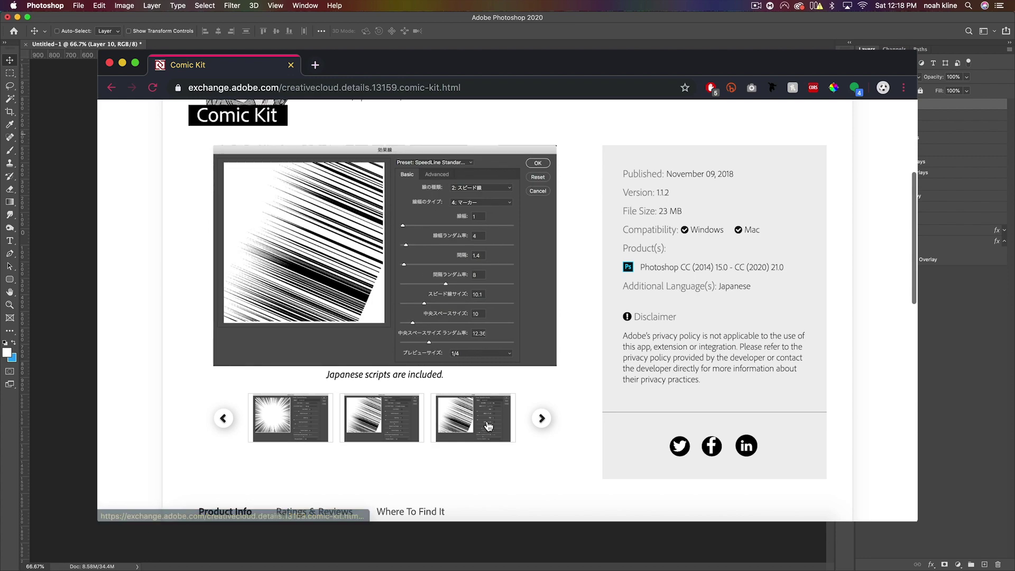
left_click(540, 421)
left_click(485, 426)
scroll(562, 386, "down", 6)
scroll(563, 383, "down", 4)
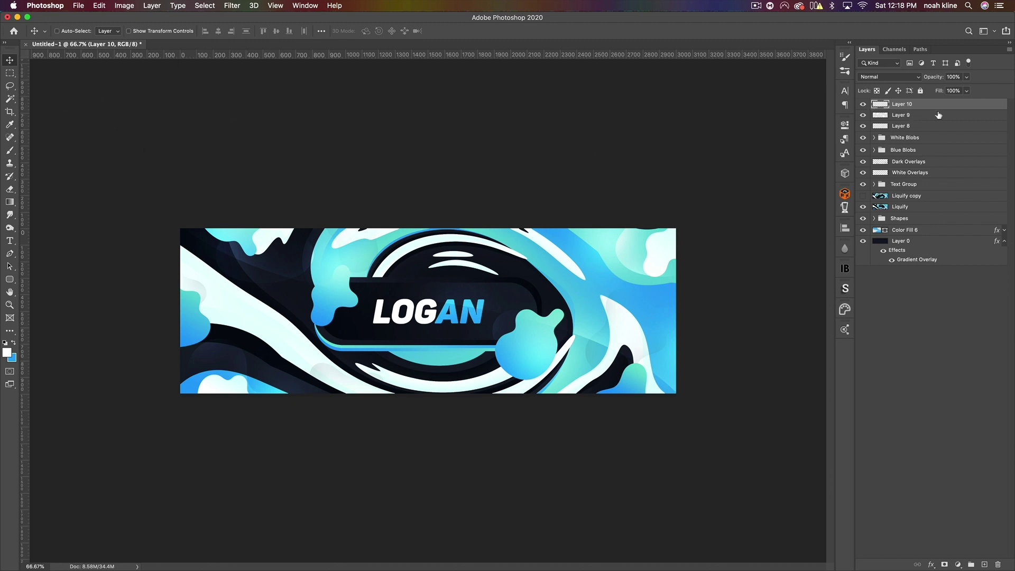
- Return to Photoshop and start a scripted pattern fill on Layer 10 using Screen_Pattern_ex in Normal mode at 100% opacity
left_click(101, 6)
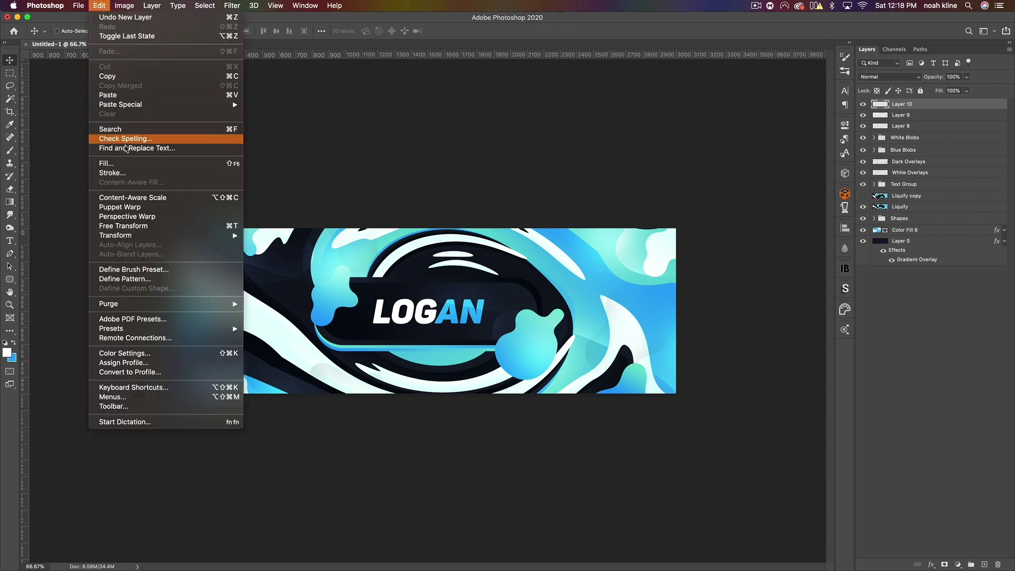
left_click(229, 143)
left_click(228, 142)
left_click(160, 188)
left_click(160, 188)
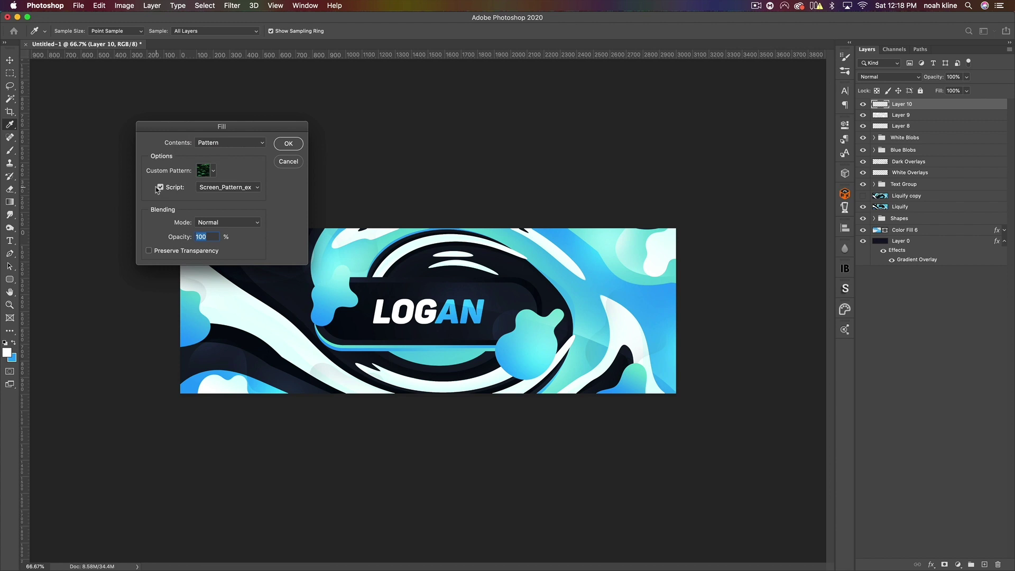
left_click(229, 189)
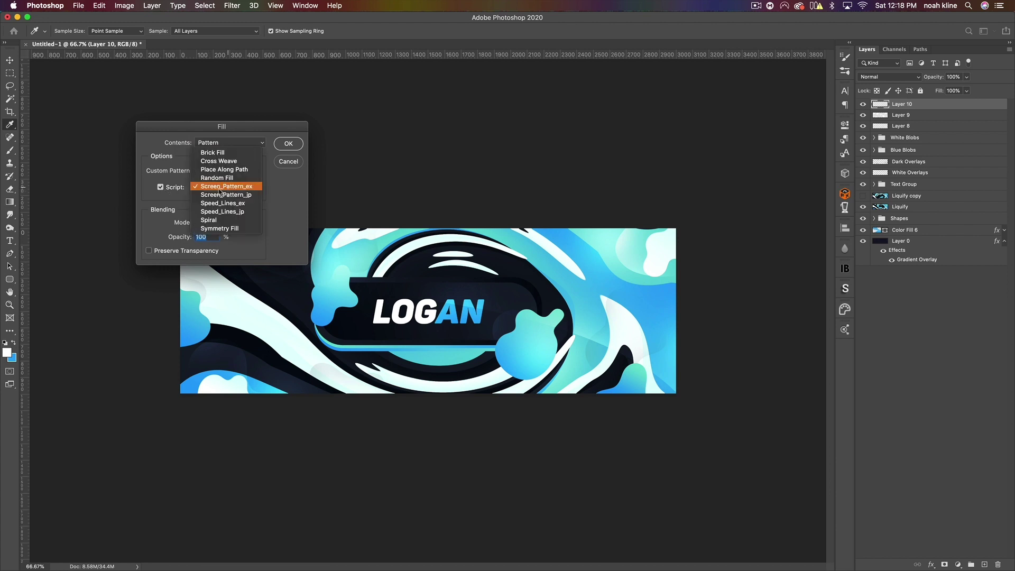
left_click(235, 187)
left_click(288, 145)
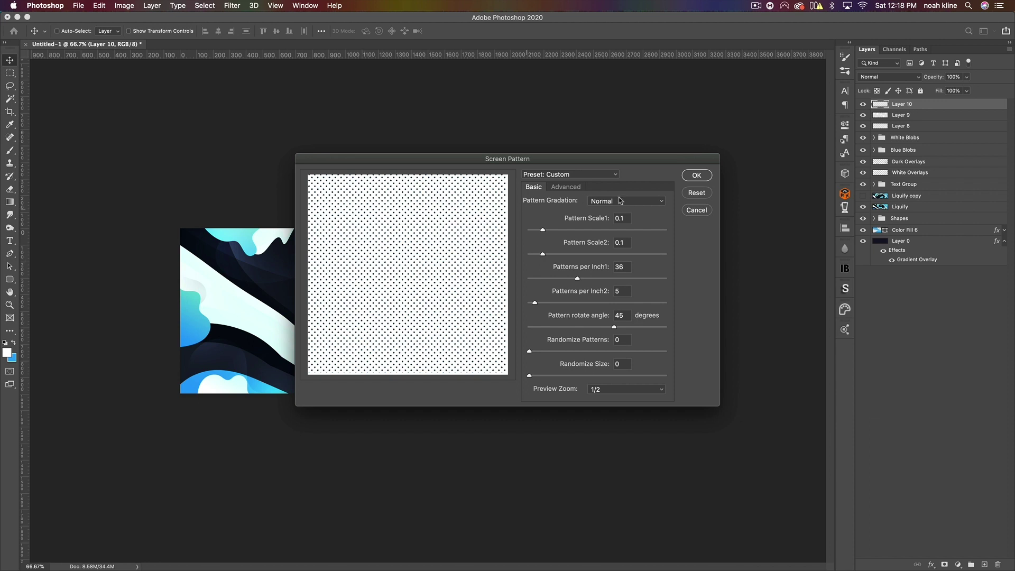
- Generate a black circle screen pattern with both scales at 0.1, 36 and 5 patterns per inch, a 45-degree angle and gradation focus 20 and 29
double_click(628, 219)
double_click(626, 241)
left_click(564, 187)
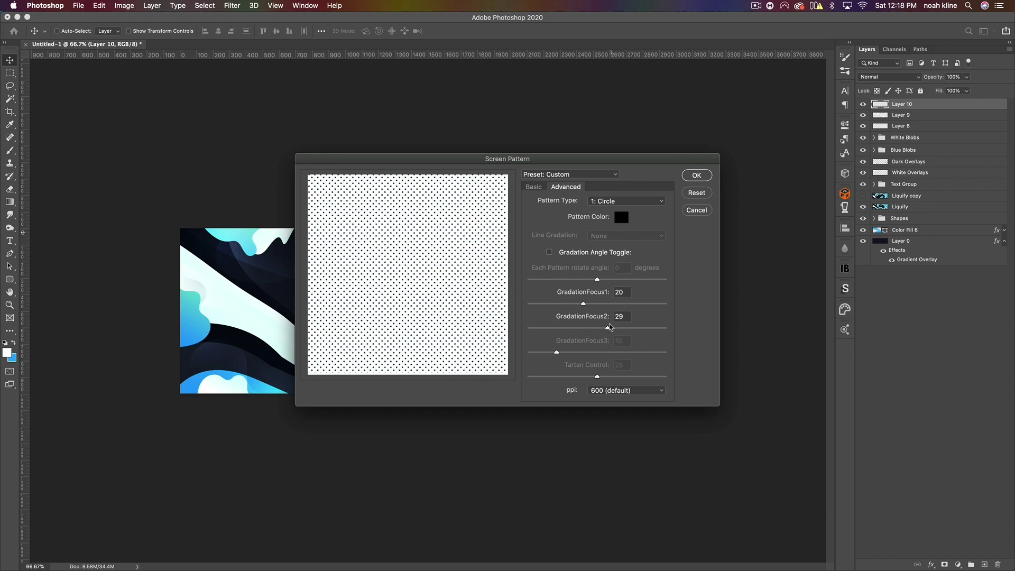
double_click(623, 316)
left_click(702, 178)
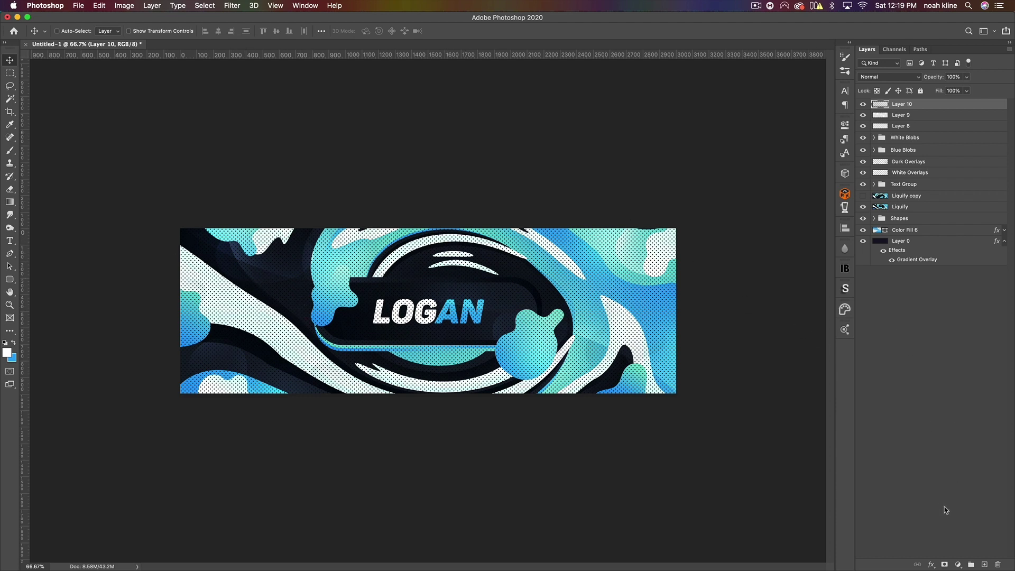
- Add a layer mask to Layer 10 and invert it to hide the dot pattern
left_click(944, 565)
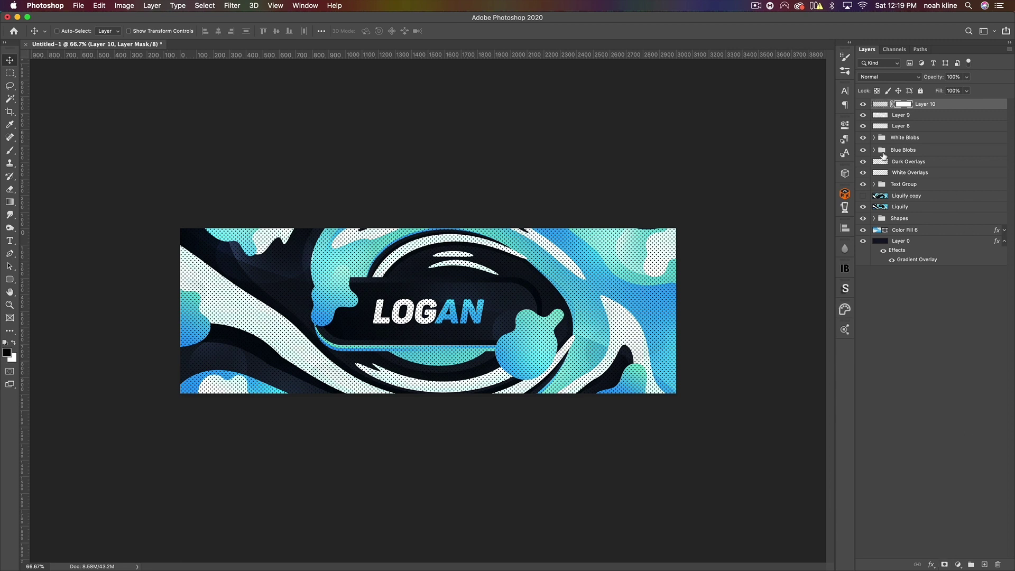
key("super")
key("super+i")
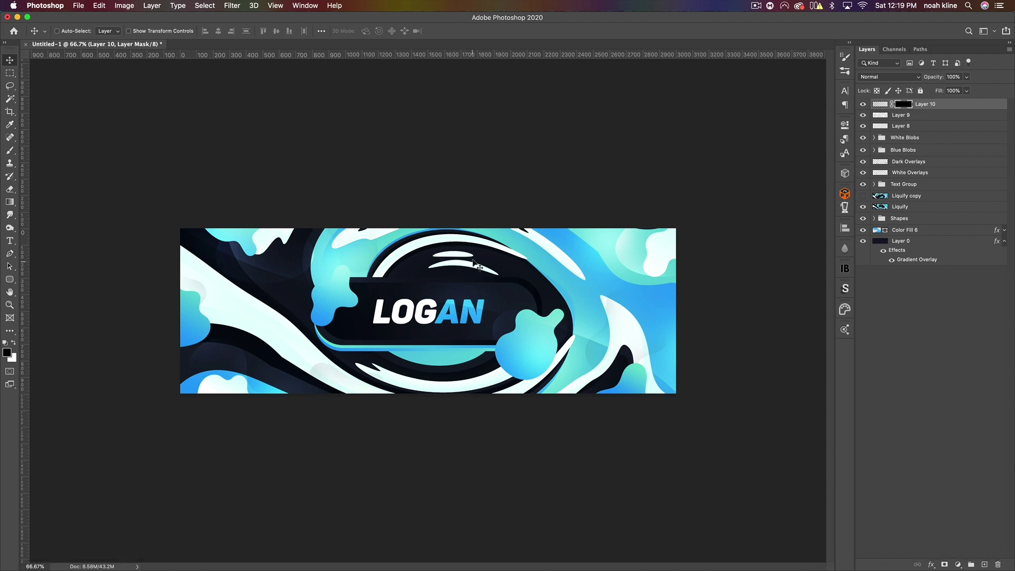
- Set up the 1792 px blob-shaped brush from Qehzy Brush Pack 2 at 500 px with white as the foreground colour
left_click(10, 150)
left_click(73, 32)
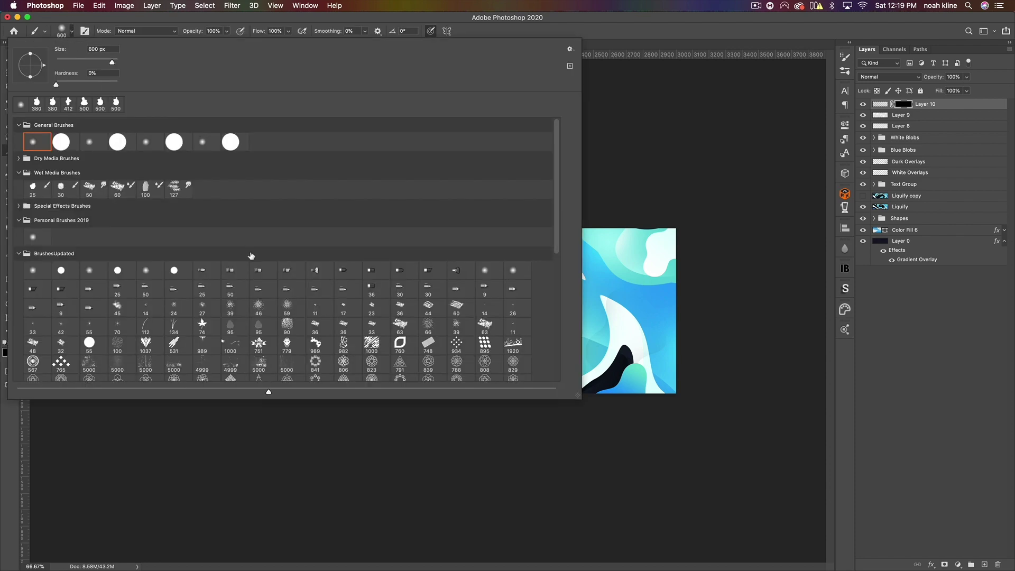
scroll(324, 301, "down", 5)
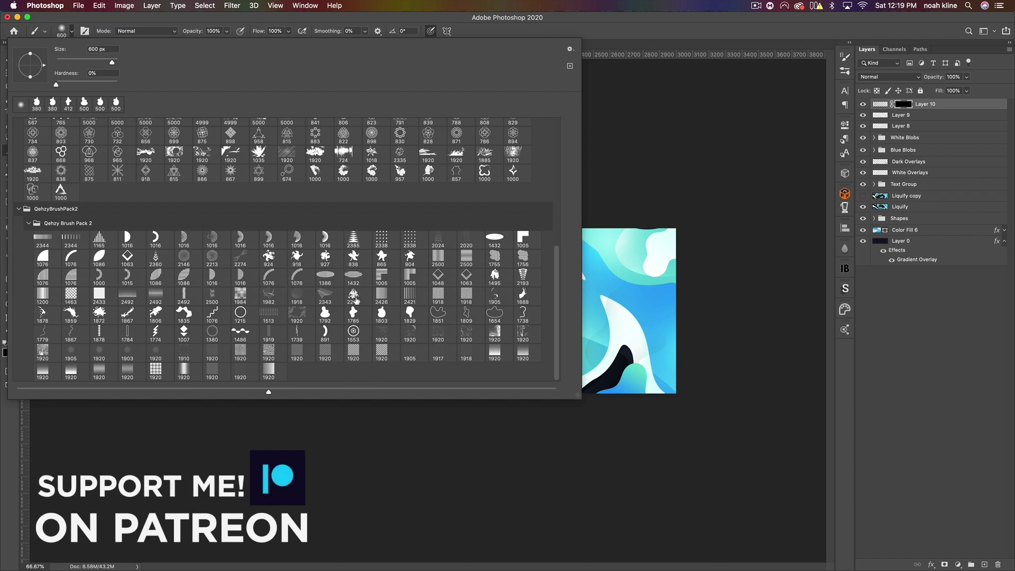
left_click(325, 313)
left_click(602, 164)
key("bracketleft")
key("bracketleft")
key("bracketleft")
key("bracketleft")
key("bracketleft")
key("bracketleft")
key("bracketleft")
key("bracketleft")
key("bracketleft")
key("bracketleft")
key("bracketleft")
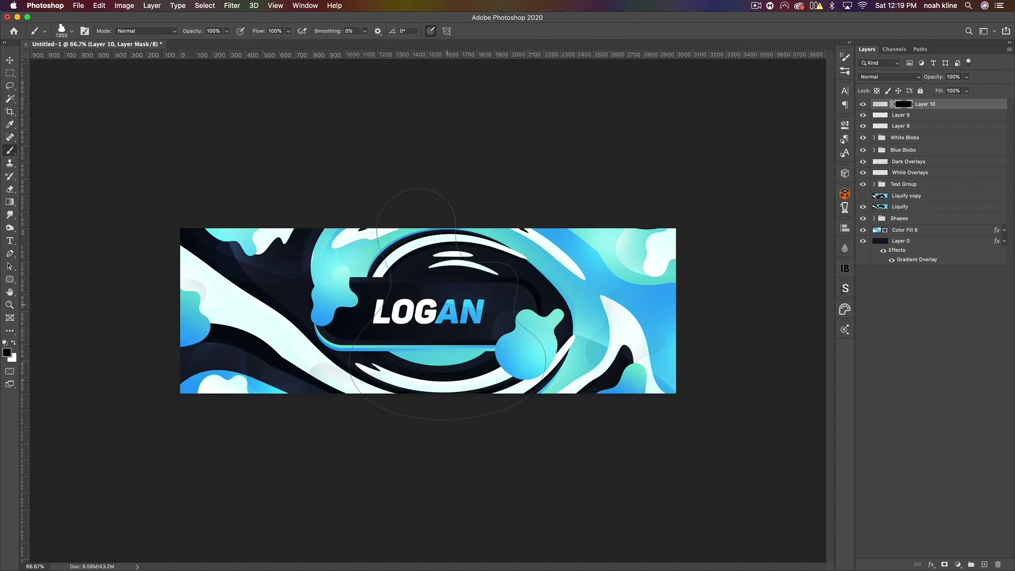
left_click(13, 343)
key("bracketleft")
- Stamp Layer 10's mask to reveal dots beside the lower-right blob and at both side edges, plus the upper-left area at 1100 px
left_click(559, 367)
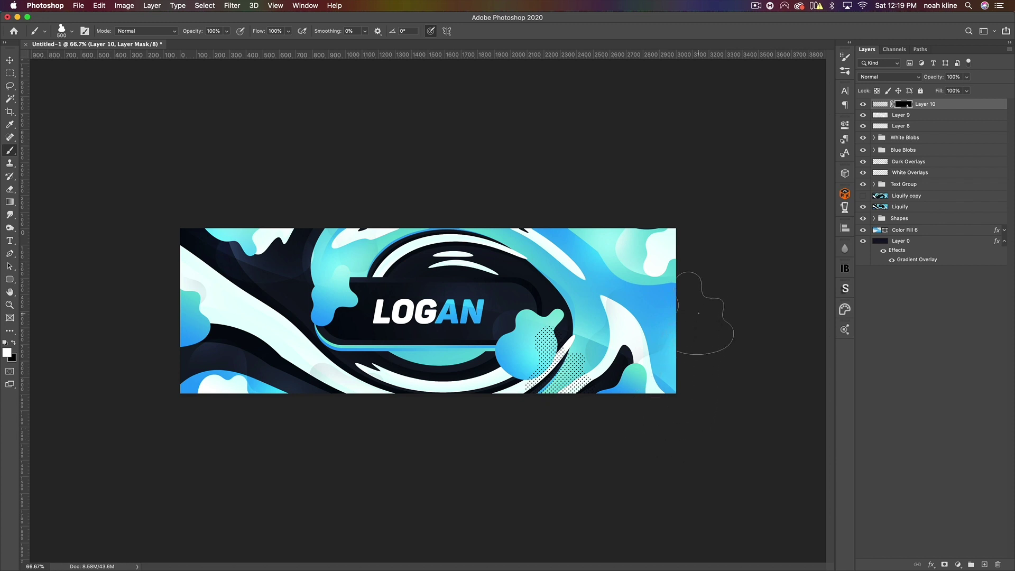
left_click(677, 286)
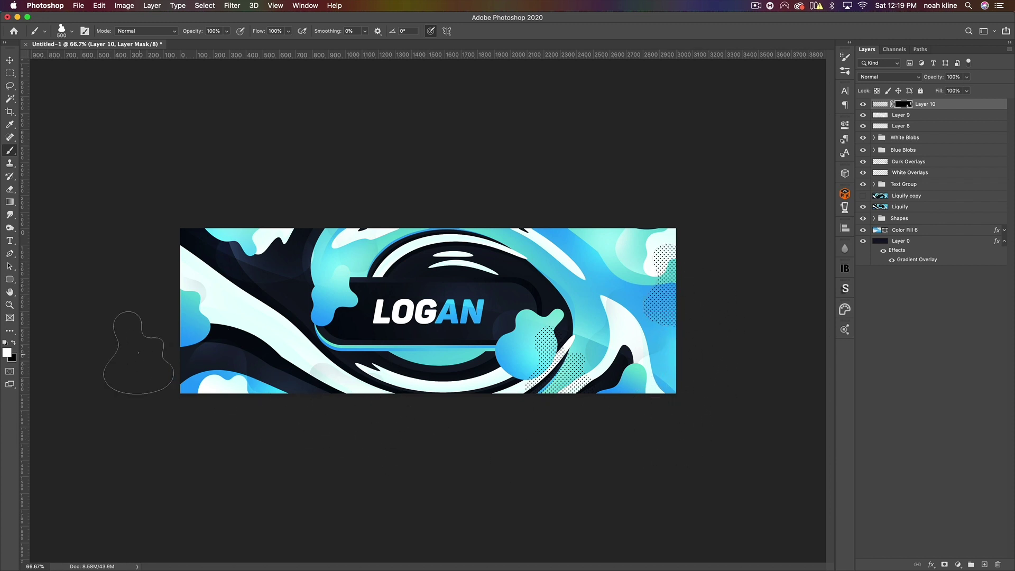
left_click(177, 343)
key("bracketright")
key("bracketright")
key("bracketright")
key("bracketright")
key("bracketright")
key("bracketright")
left_click(297, 188)
- Reveal dots on the teal shape below the lettering using the 1785 px blob brush at 300 px, rotated to -53°
key("bracketleft")
key("bracketleft")
key("bracketleft")
key("bracketleft")
key("bracketleft")
key("bracketleft")
key("bracketleft")
key("bracketleft")
key("bracketleft")
key("bracketleft")
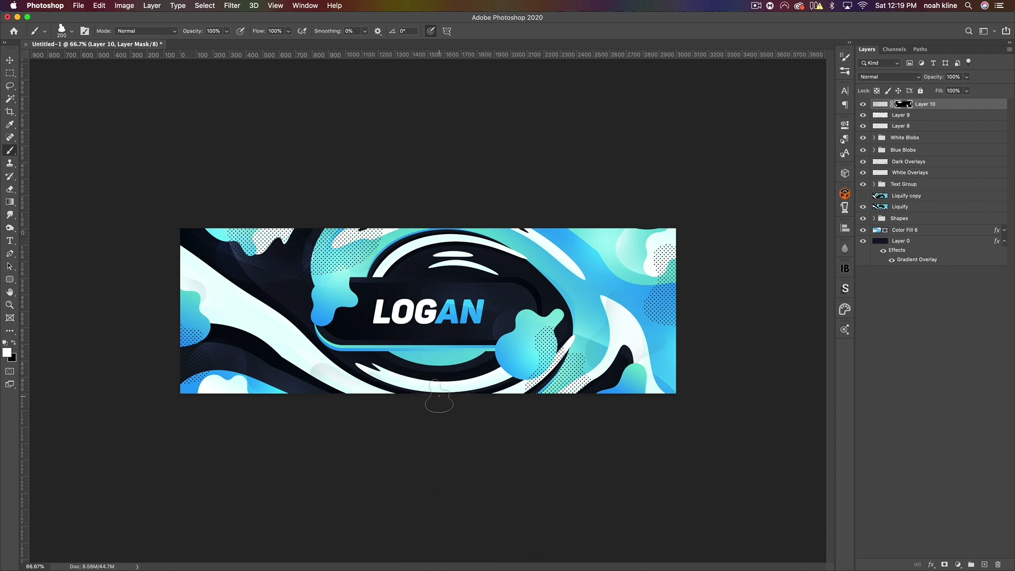
key("bracketright")
key("bracketright")
left_click(73, 34)
left_click(353, 315)
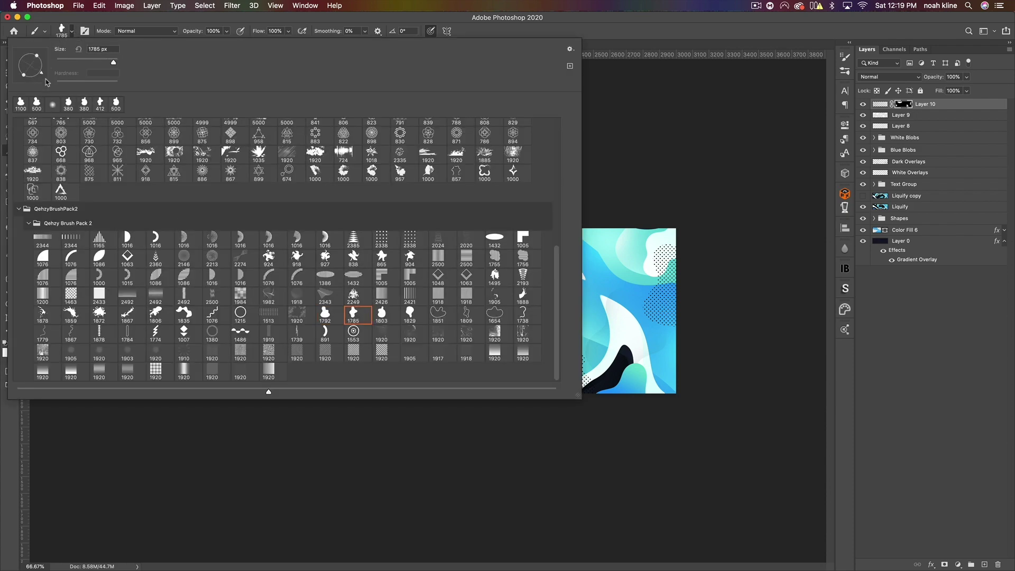
left_click_drag(113, 63, 103, 64)
key("Return")
key("bracketright")
left_click(430, 369)
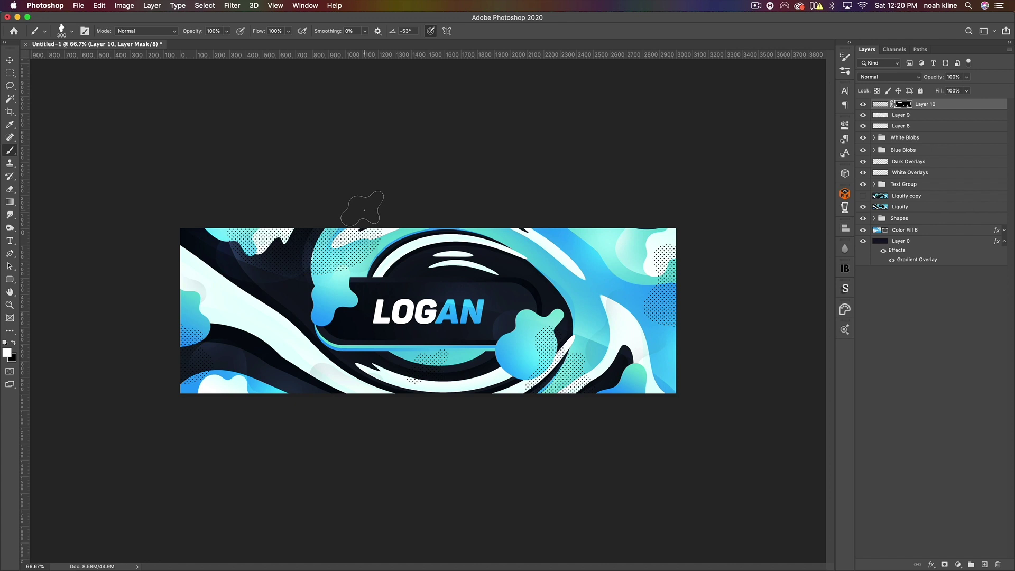
left_click(11, 60)
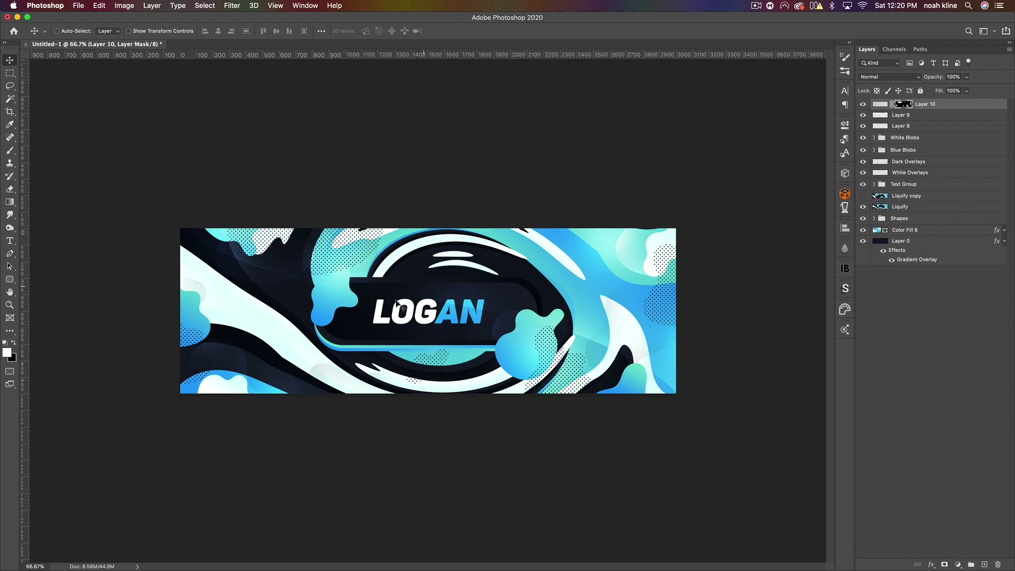
- Add a Hue/Saturation adjustment layer above Layer 10 with its Hue set to +27
left_click(959, 564)
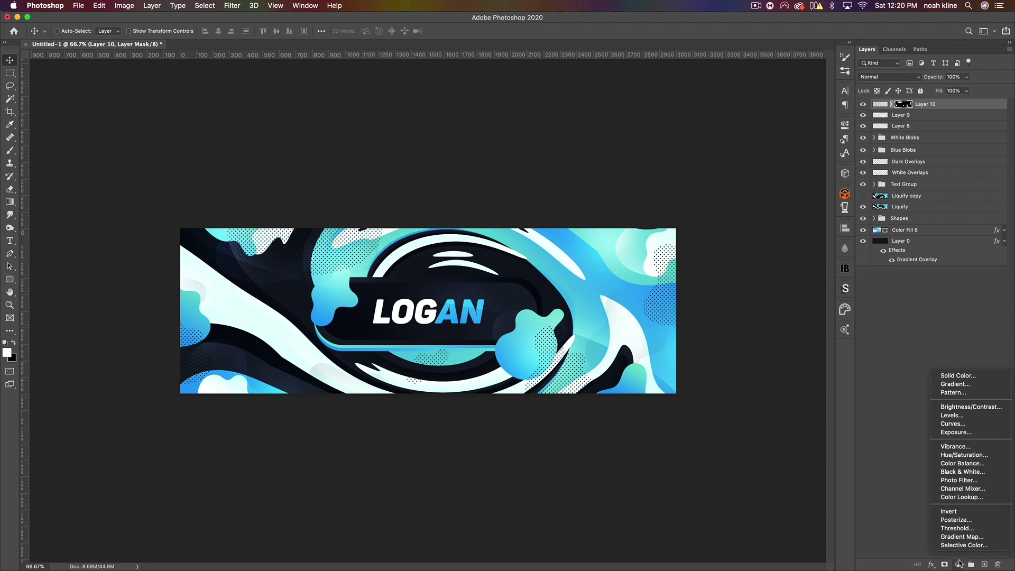
left_click(959, 458)
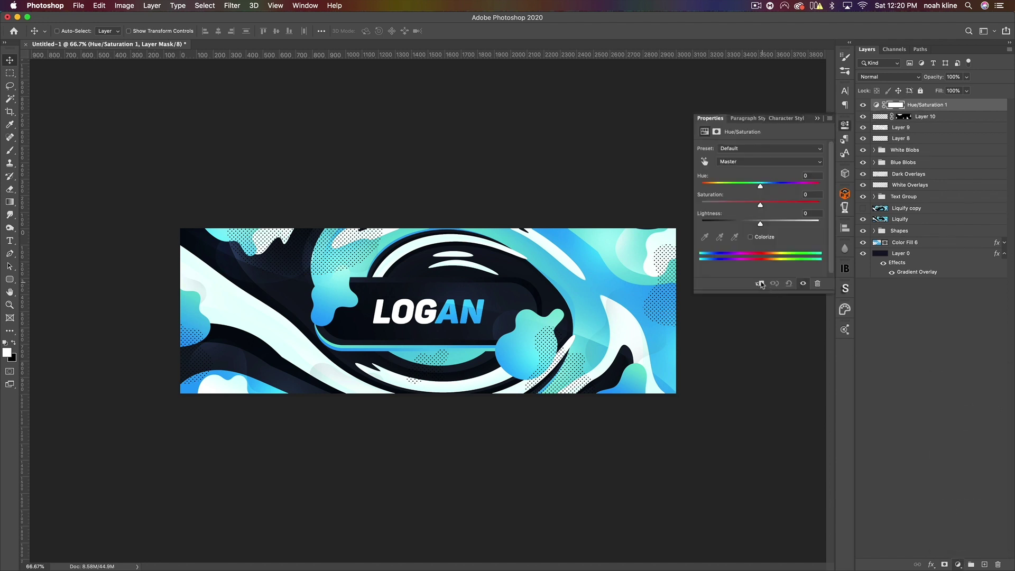
mouse_move(763, 187)
left_mouse_down()
mouse_move(793, 187)
mouse_move(778, 192)
left_mouse_up()
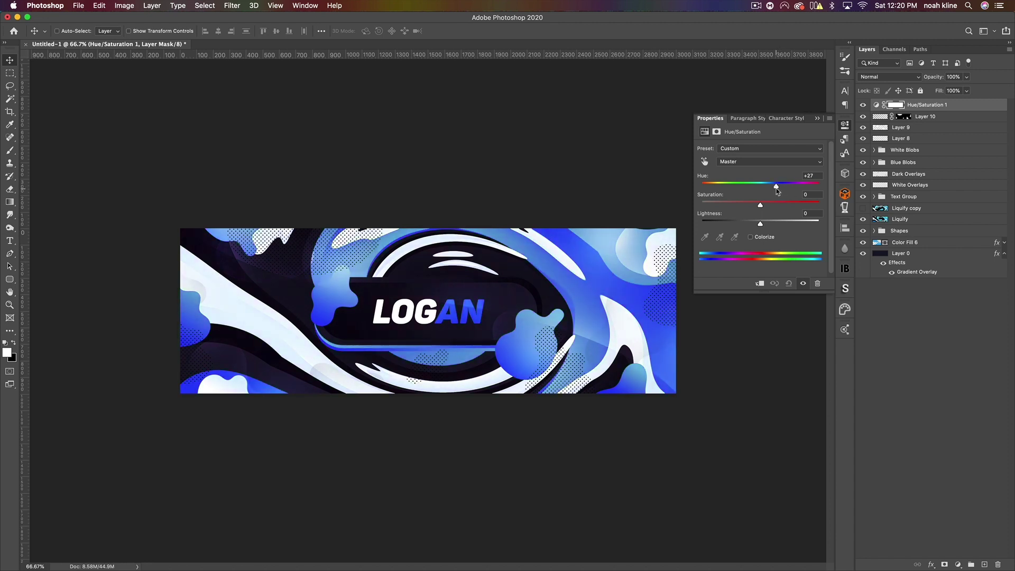
left_click(819, 119)
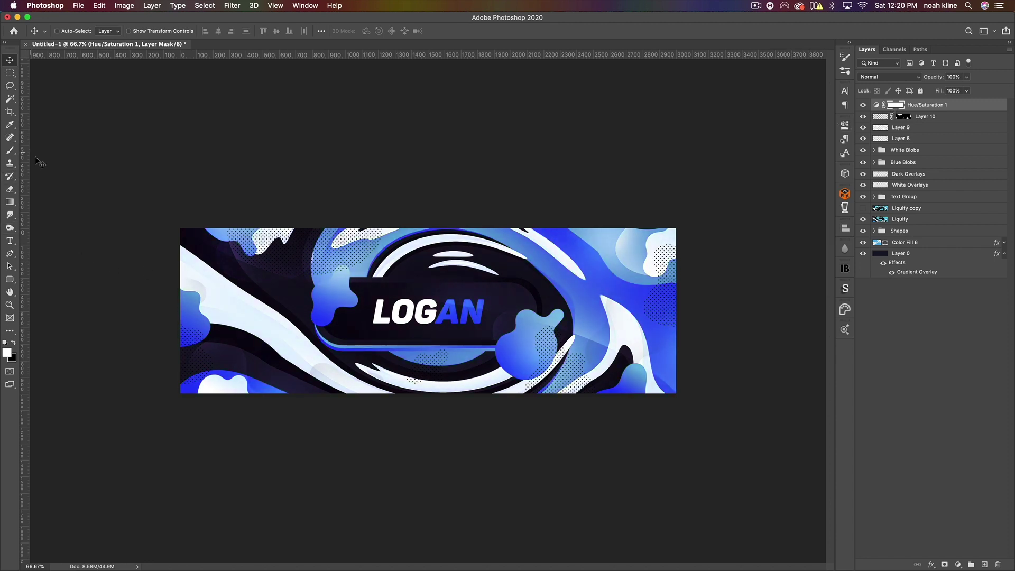
- Mask out parts of the hue shift with a soft black 1300 px brush over the lettering, upper-right corner and upper-left swirl
left_click(10, 150)
left_click(71, 31)
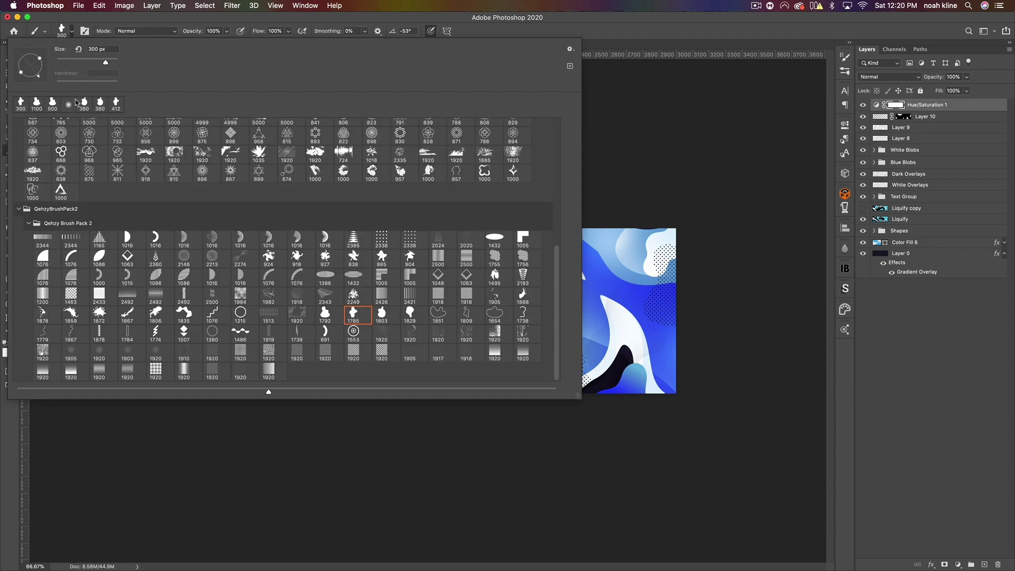
left_click(70, 105)
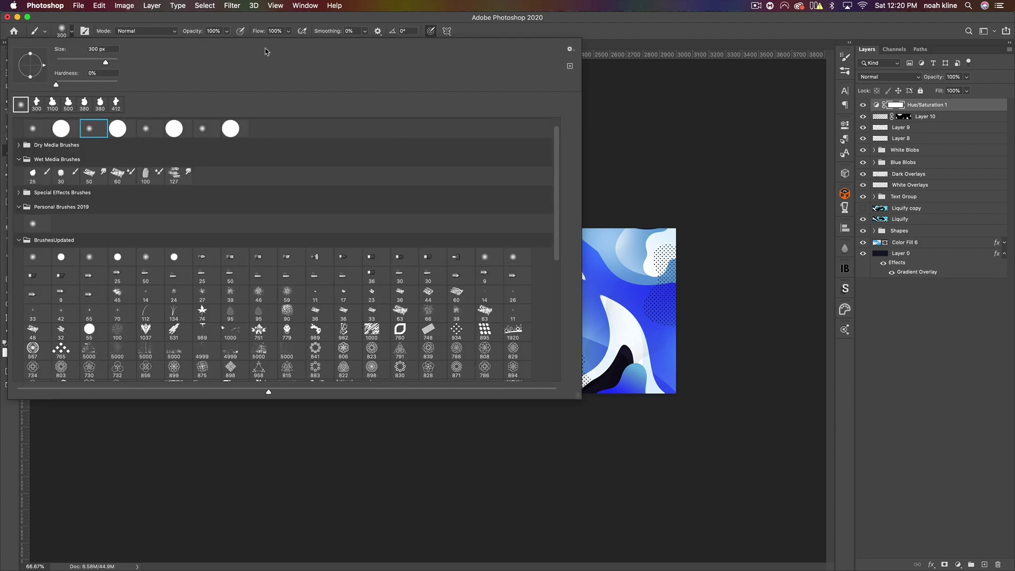
left_click(574, 22)
left_click(14, 344)
key("bracketright")
key("bracketright")
key("bracketright")
key("bracketright")
key("bracketright")
key("bracketright")
key("bracketright")
key("bracketright")
key("bracketright")
key("bracketright")
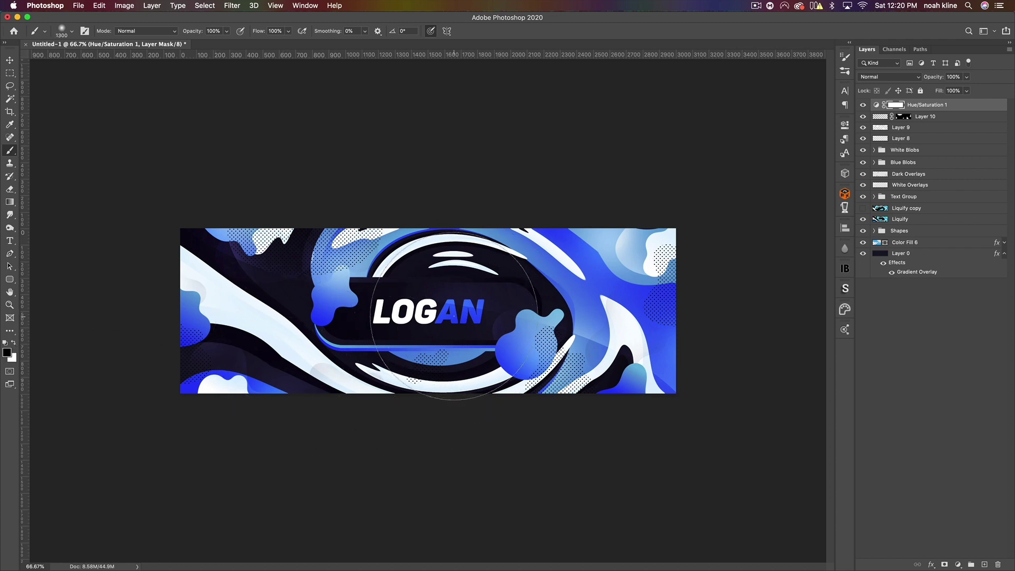
left_click(454, 338)
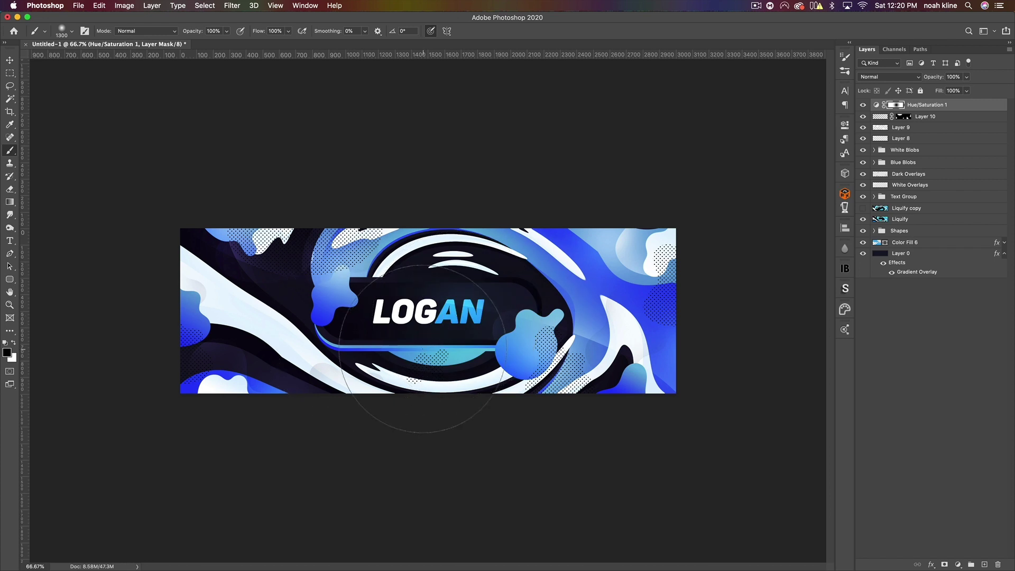
left_click(612, 238)
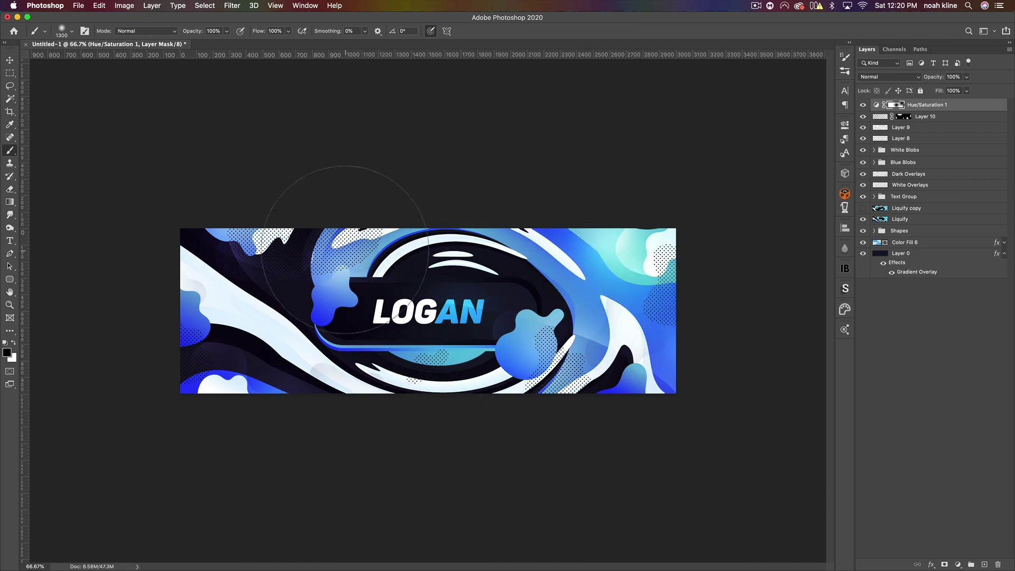
left_click(345, 250)
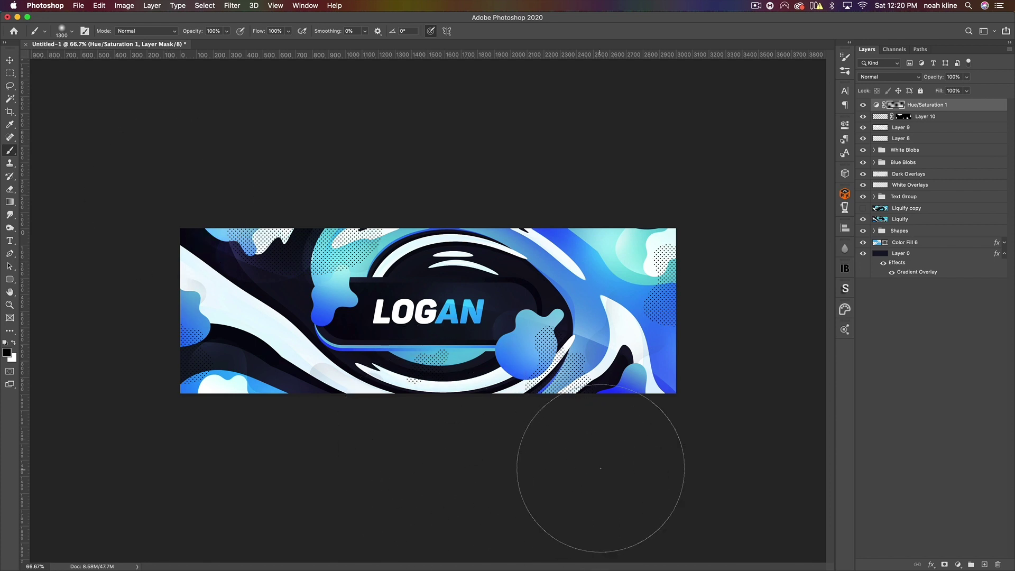
left_click(10, 60)
- Compare the banner with and without the Hue/Saturation adjustment, leaving the layer visible
left_click(863, 105)
left_click(863, 105)
left_click(863, 105)
left_click(863, 105)
left_click(863, 106)
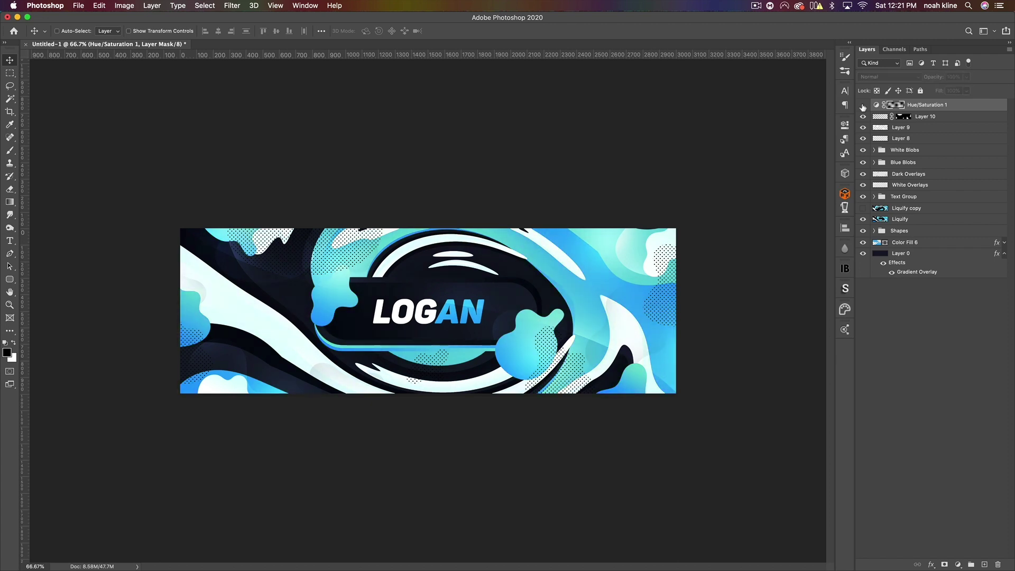
left_click(863, 106)
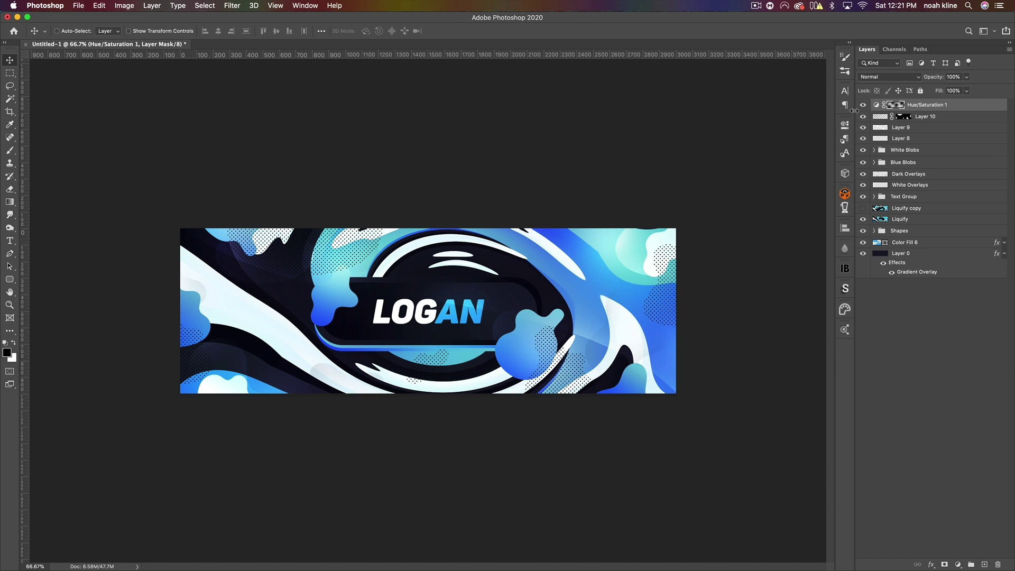
- Set the Hue/Saturation adjustment's Hue to +14 and compare the banner with and without it, leaving it visible
double_click(875, 106)
left_click_drag(777, 187, 800, 188)
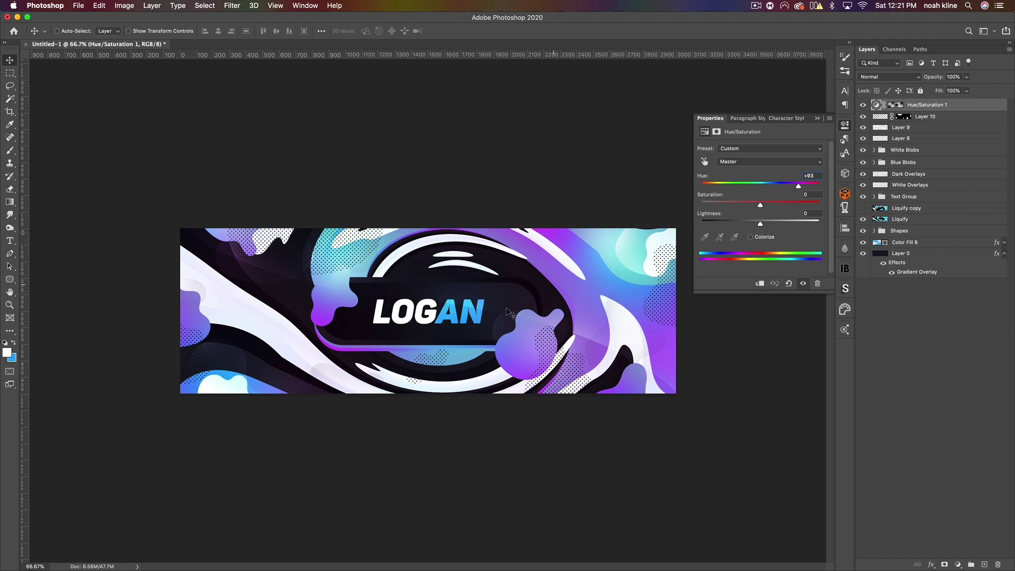
left_click_drag(799, 187, 769, 209)
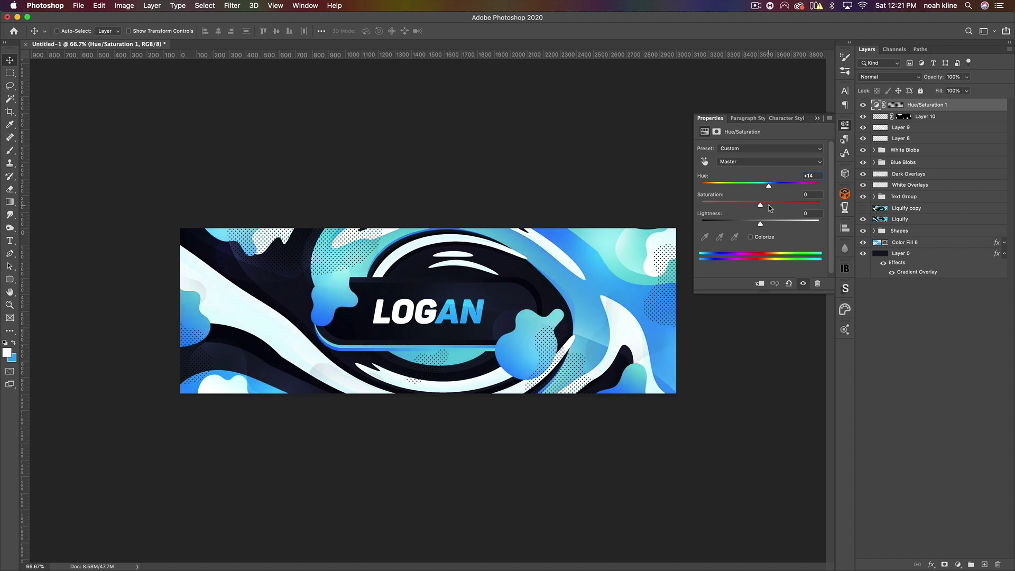
left_click(817, 119)
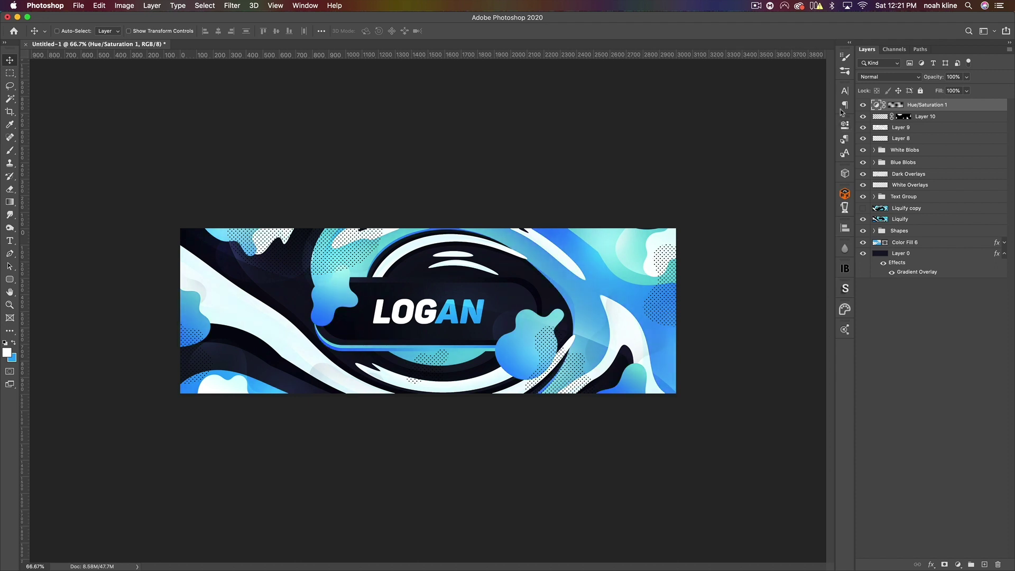
left_click(861, 109)
left_click(860, 109)
left_click(862, 105)
left_click(860, 109)
- Duplicate the Blue Behind and LOGAN layers inside the Text Group
key("super+equal")
key("super+equal")
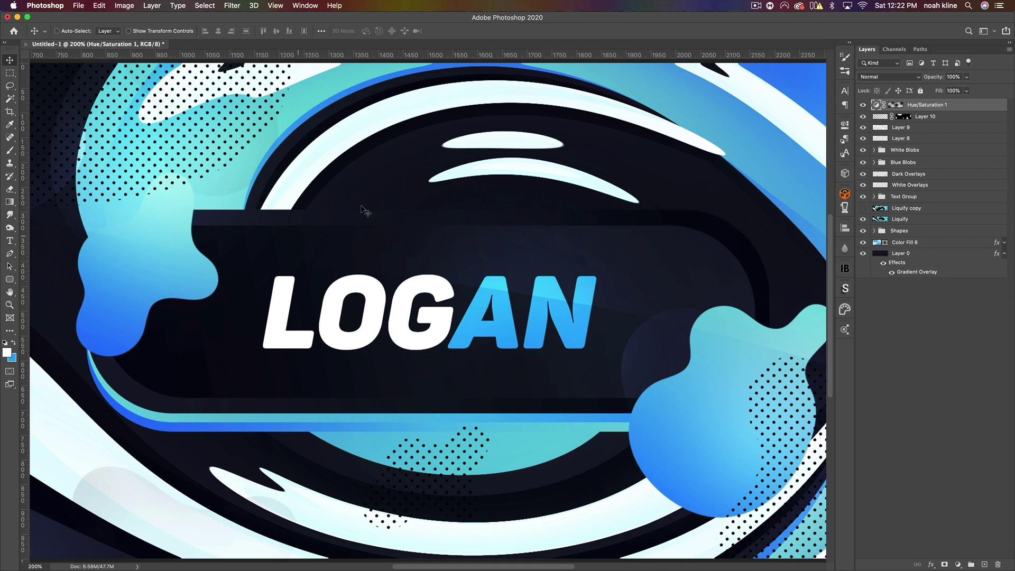
left_click(875, 197)
scroll(772, 312, "down", 3)
scroll(773, 312, "left", 3)
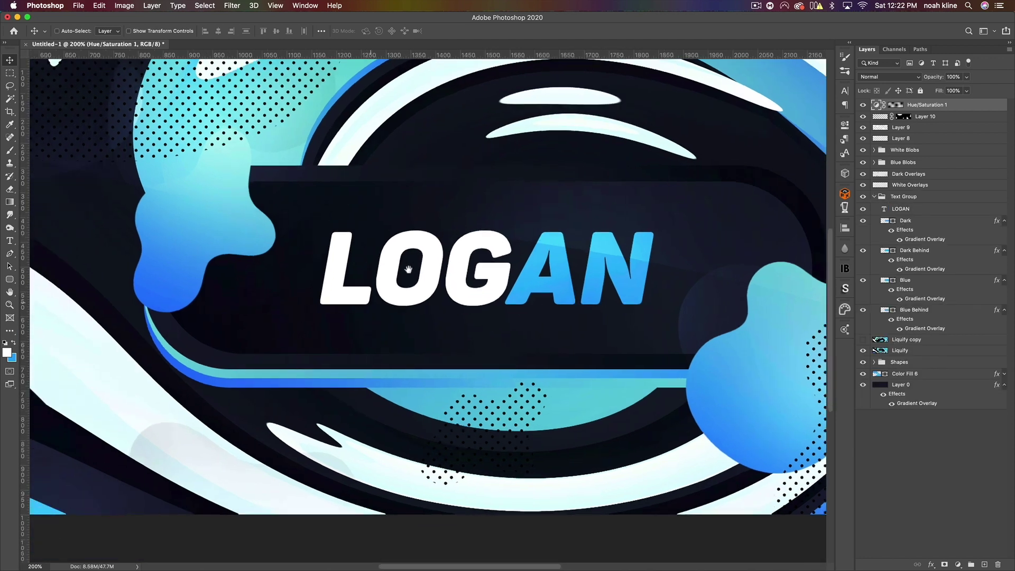
left_click(919, 312)
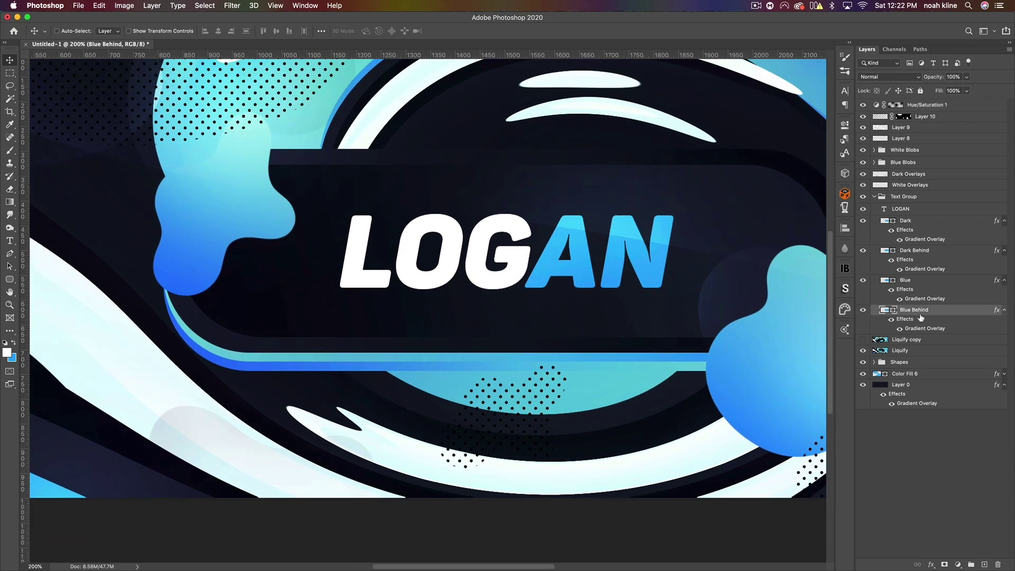
key("super")
key("super+j")
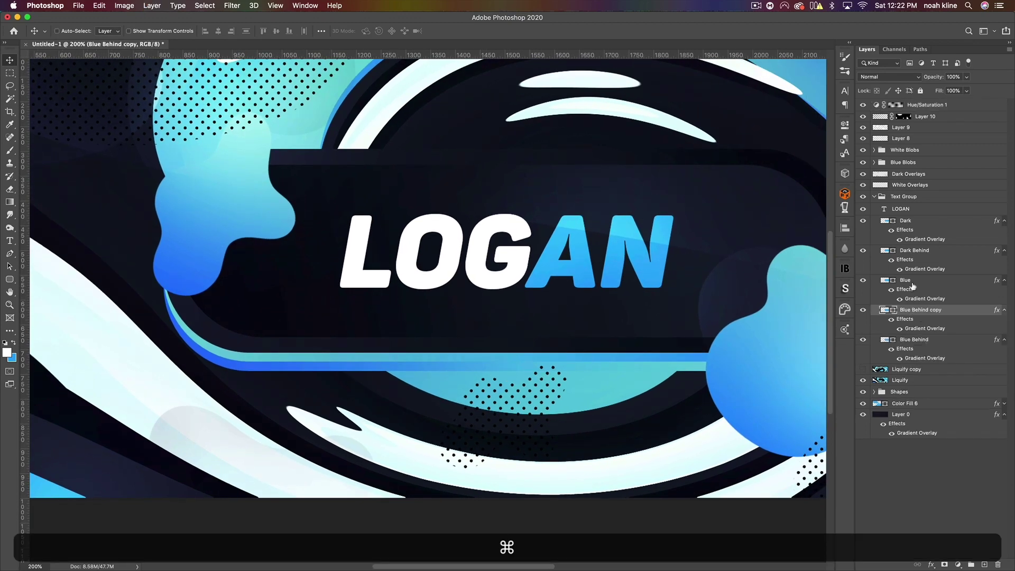
left_click(922, 212)
key("super+j")
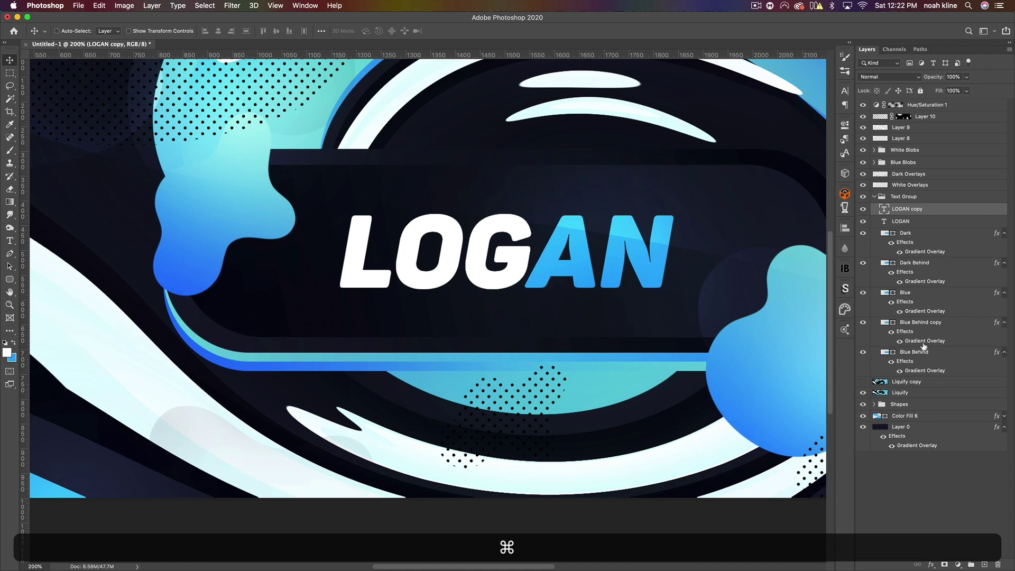
- Move the Blue Behind and LOGAN copies above the Text Group and put them together in their own group
left_click_drag(912, 323, 896, 217)
left_click(908, 209, "shift")
left_click(911, 211, "shift")
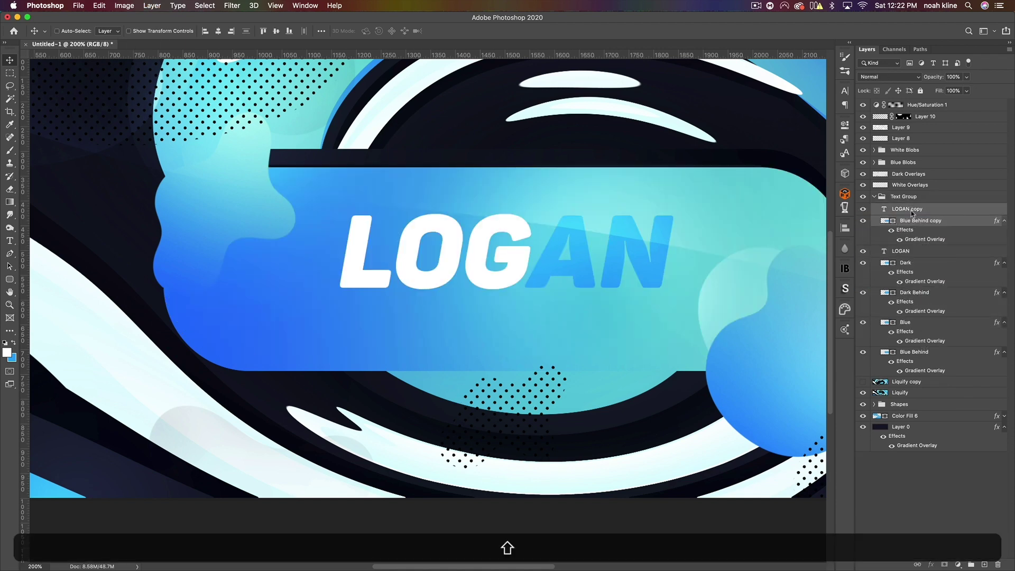
left_click_drag(904, 214, 900, 191)
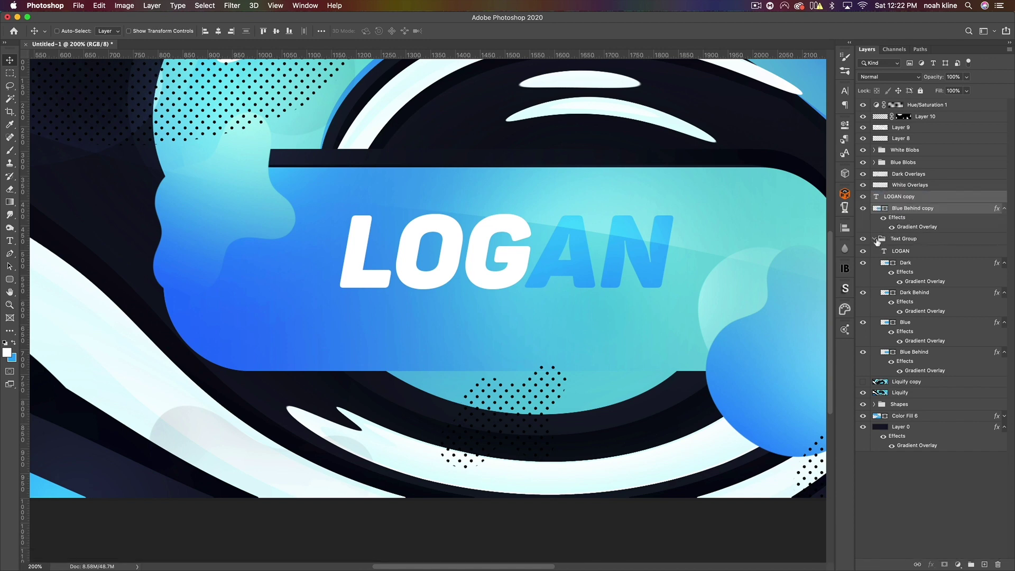
left_click(875, 239)
key("super+g")
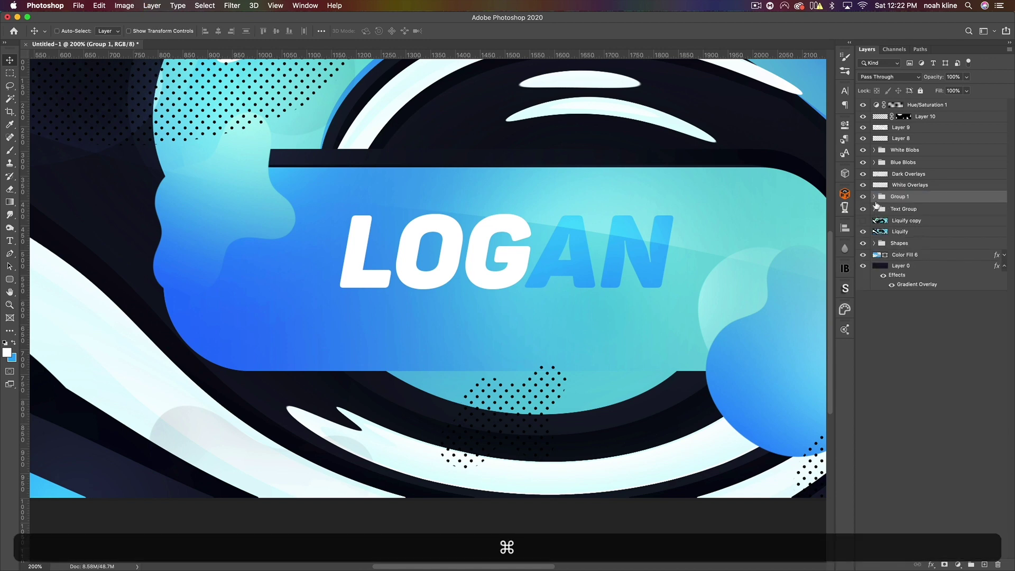
left_click(876, 198)
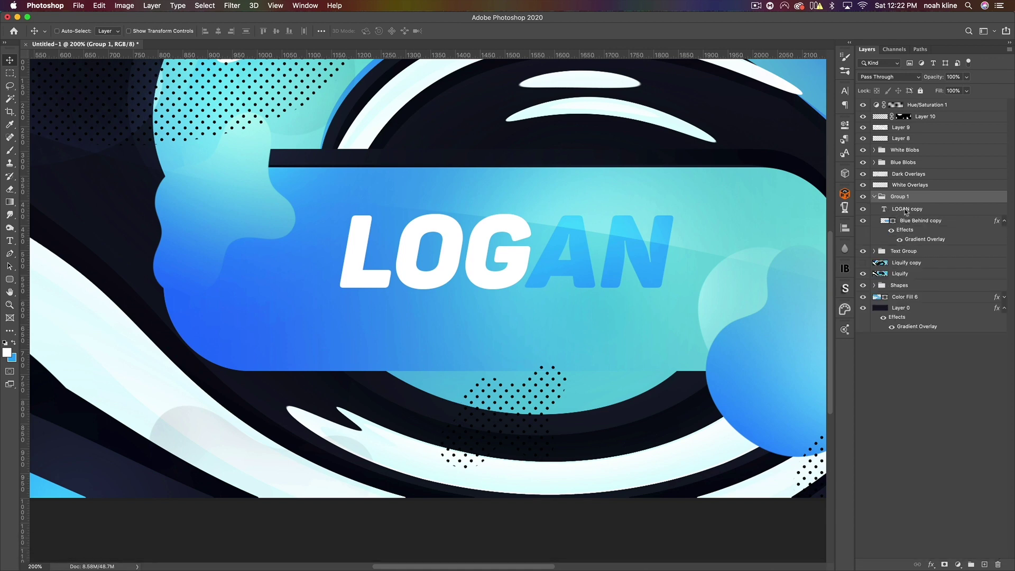
- Scale the copied blue pill and lettering down to a small badge and place it just below the main plate's lower-left edge
left_click(905, 211)
left_click(906, 221, "shift")
key("super+t")
scroll(594, 225, "right", 1)
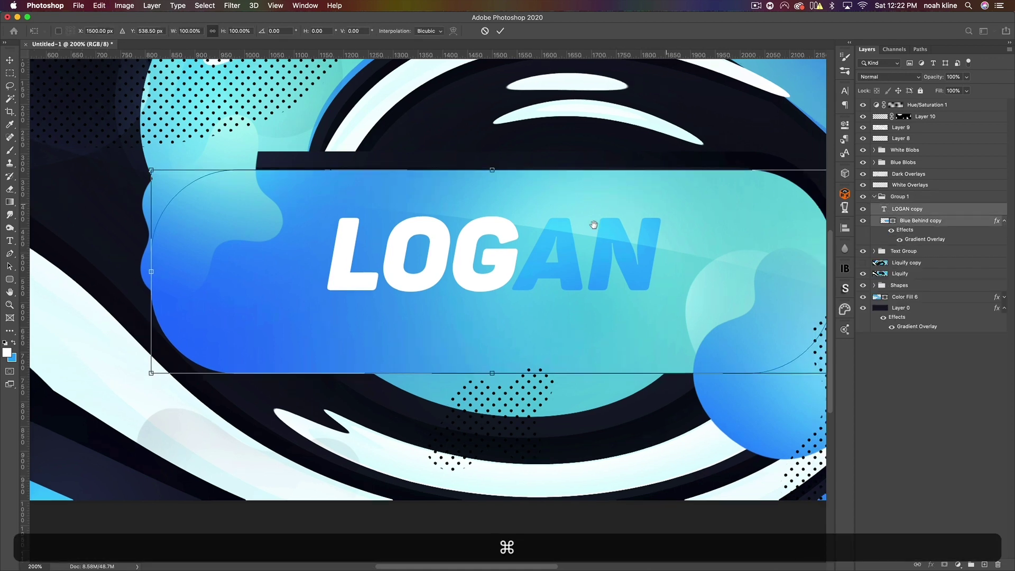
scroll(594, 224, "right", 5)
scroll(594, 225, "up", 1)
left_click_drag(713, 205, 279, 333)
scroll(441, 354, "left", 2)
scroll(441, 355, "left", 2)
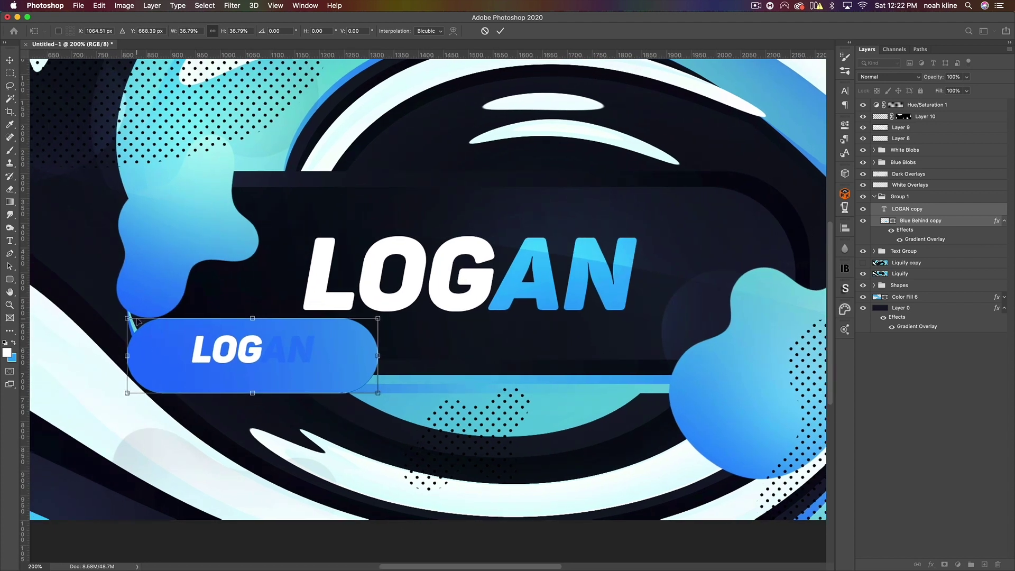
left_click_drag(127, 318, 165, 329)
left_click_drag(294, 361, 329, 409)
key("Return")
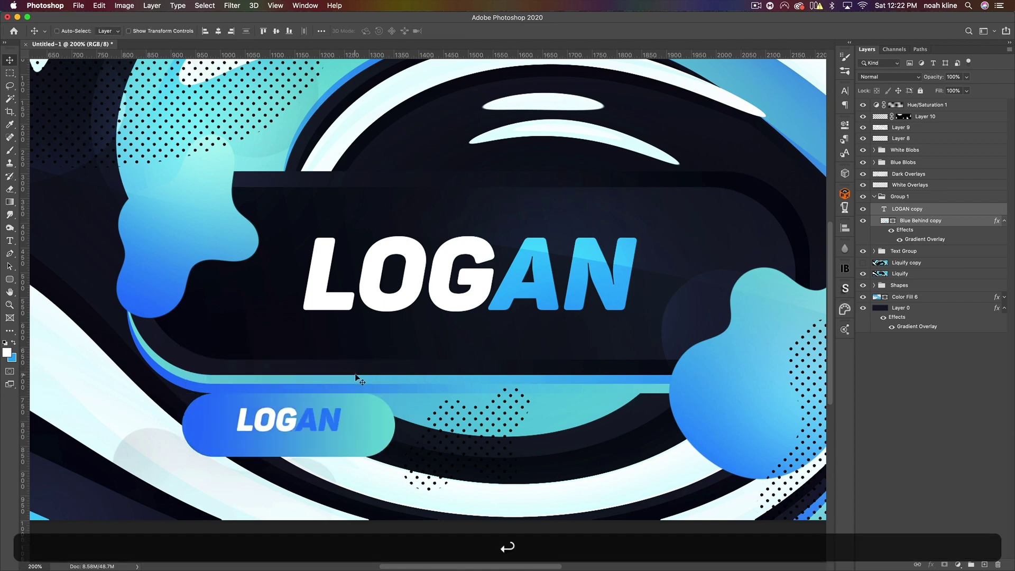
- Duplicate the small blue pill and give the copy's Gradient Overlay the white-to-pale-cyan gradient
left_click(914, 222)
key("super+j")
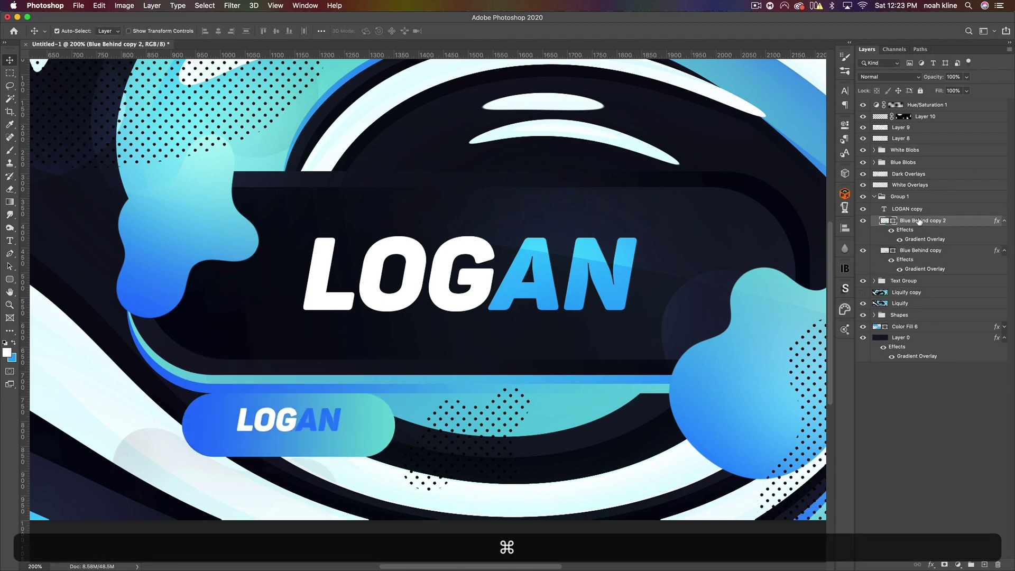
double_click(961, 224)
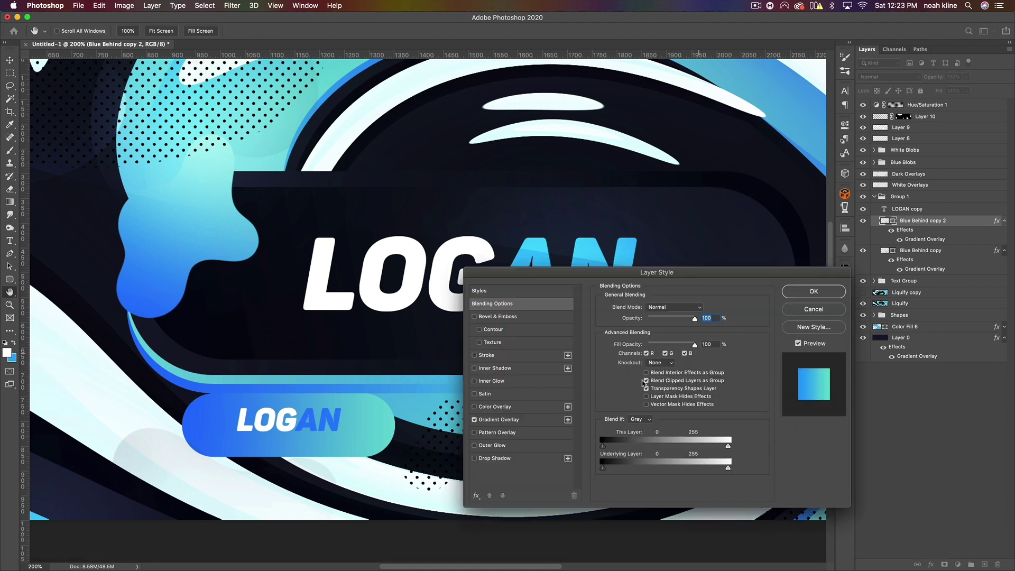
left_click(514, 419)
left_click(690, 332)
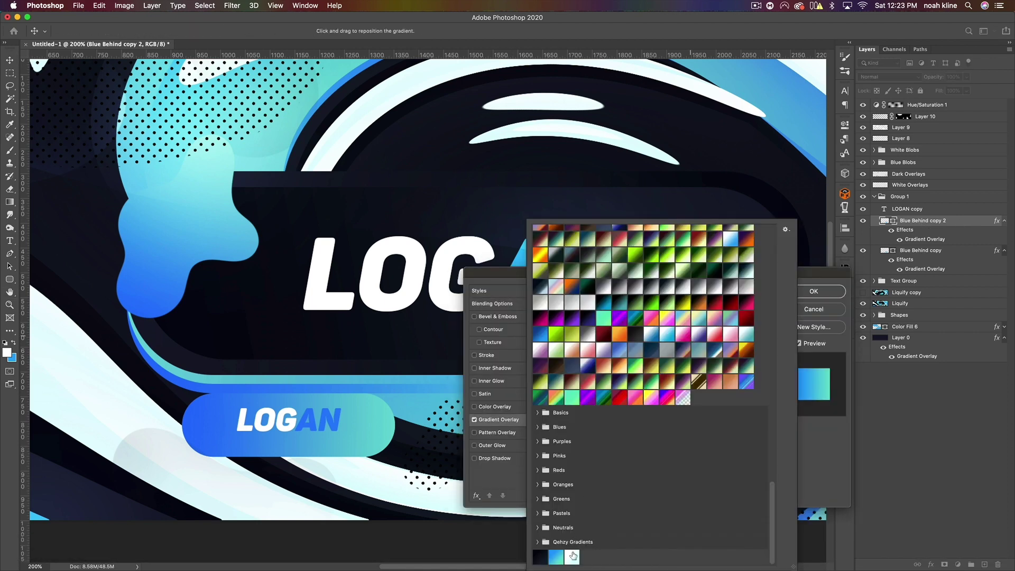
left_click(572, 556)
left_click(824, 454)
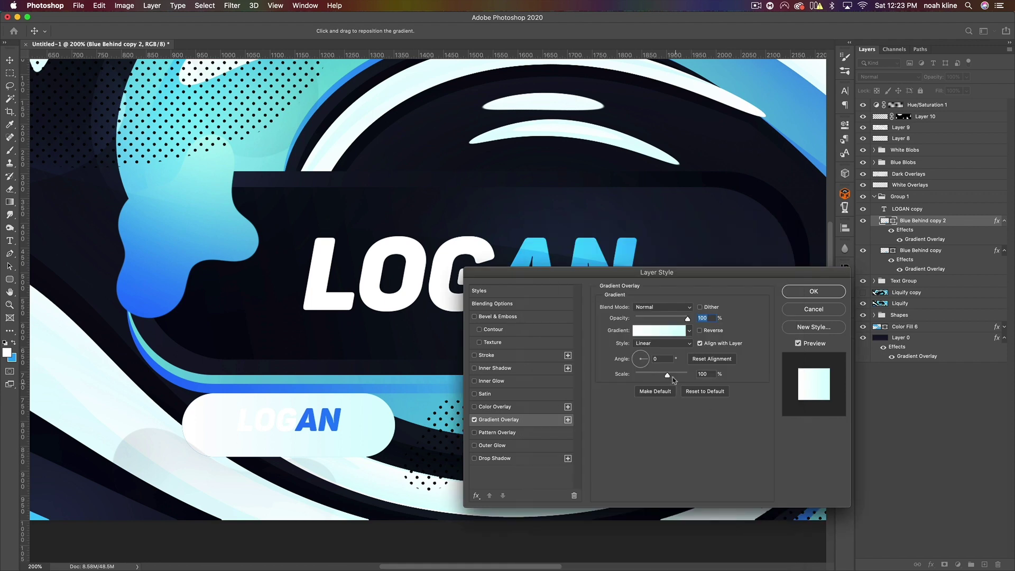
- Set the white pill's gradient angle to -90° and shift the blue pill behind it slightly down as a lower rim
key("Tab")
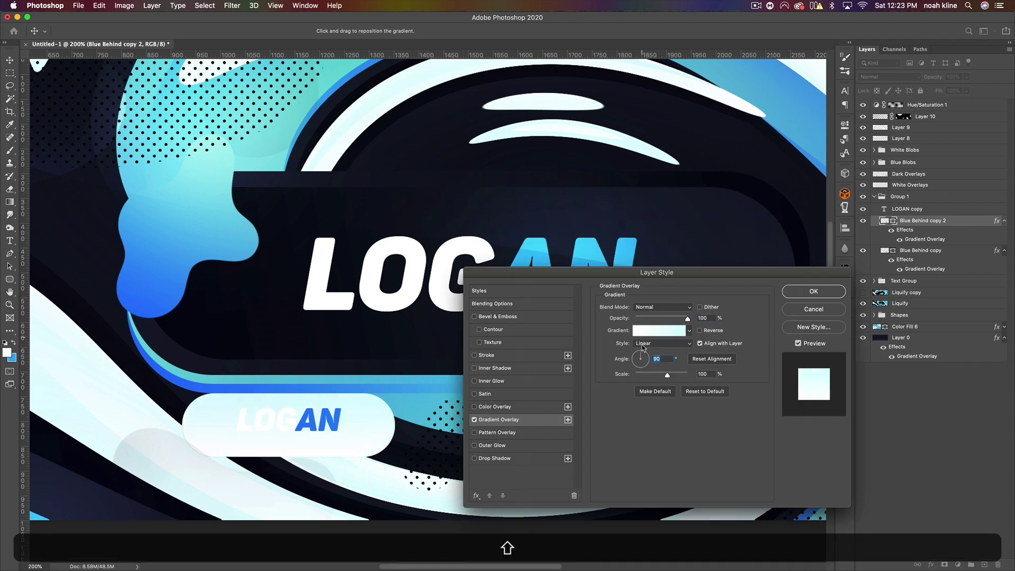
left_click_drag(644, 357, 642, 388)
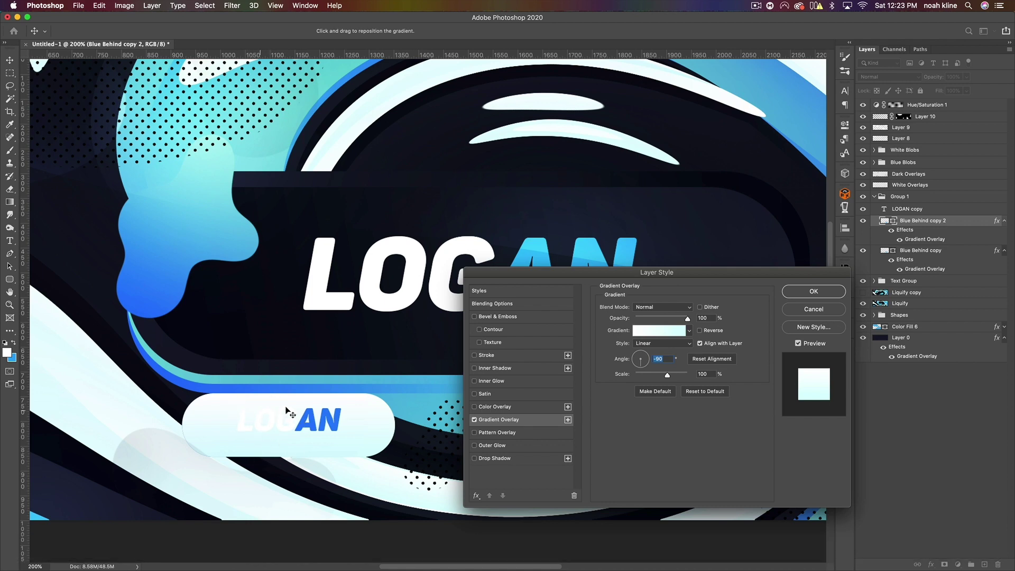
left_click(814, 292)
left_click(408, 351, "super")
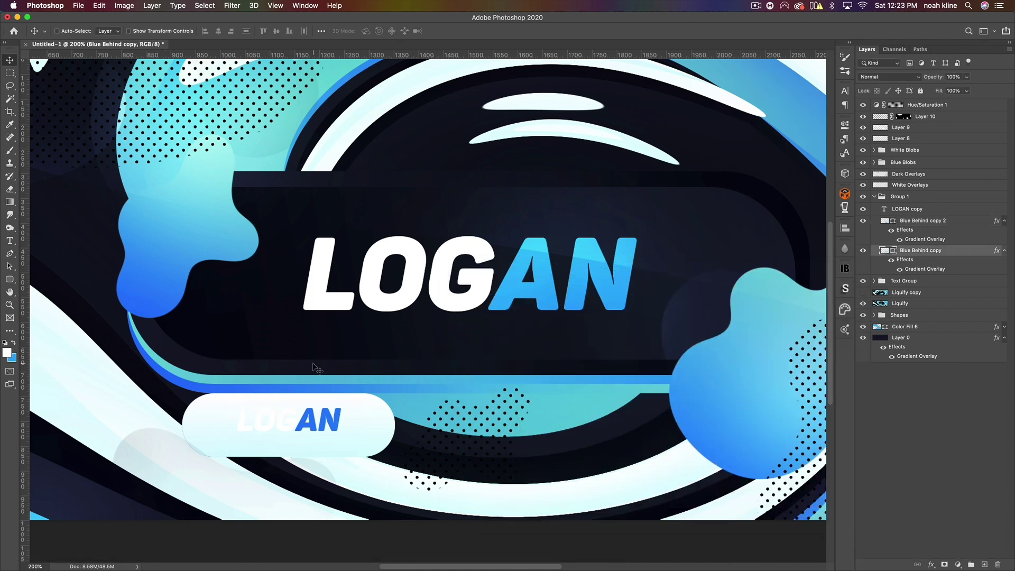
left_click_drag(314, 364, 316, 367)
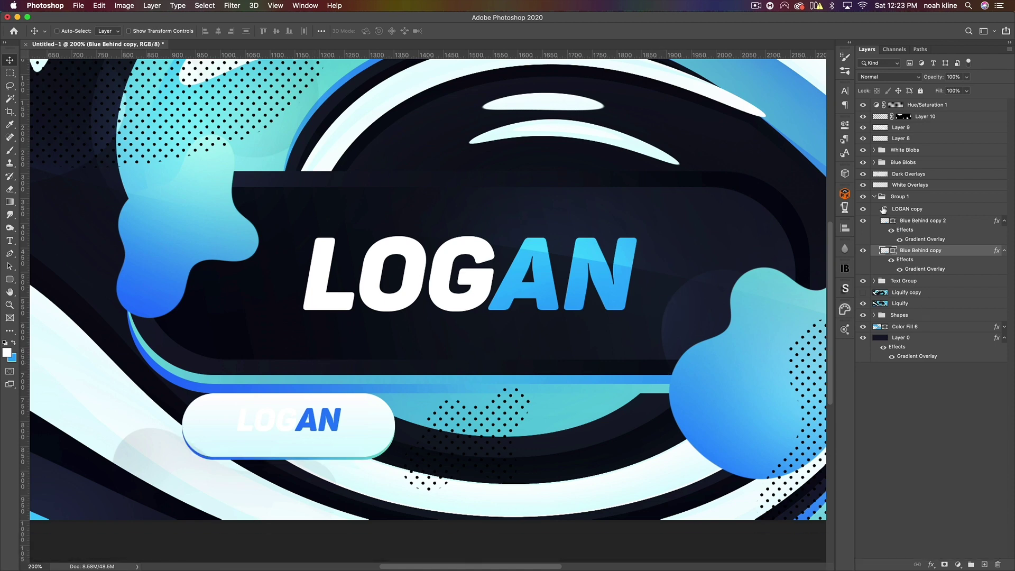
- Recolour all of the small pill's LOGAN text to the dark plate colour #040511
double_click(884, 210)
left_click(404, 31)
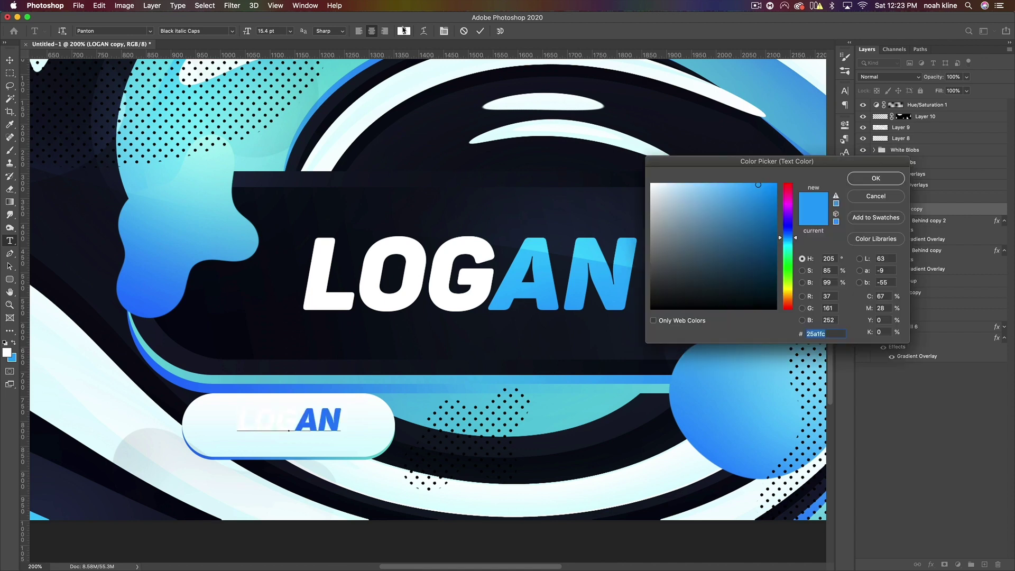
left_click(203, 302)
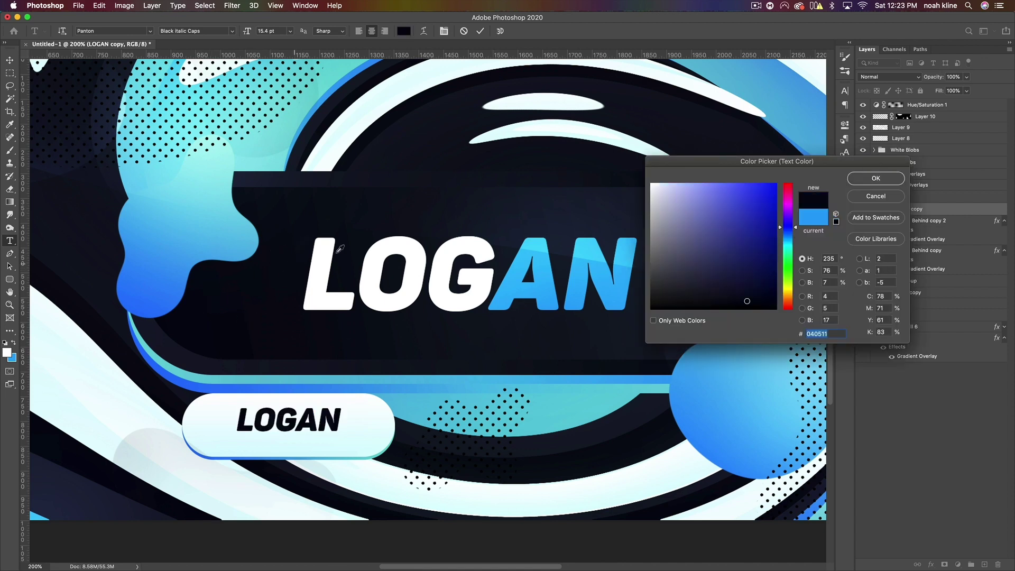
left_click(876, 179)
key("v")
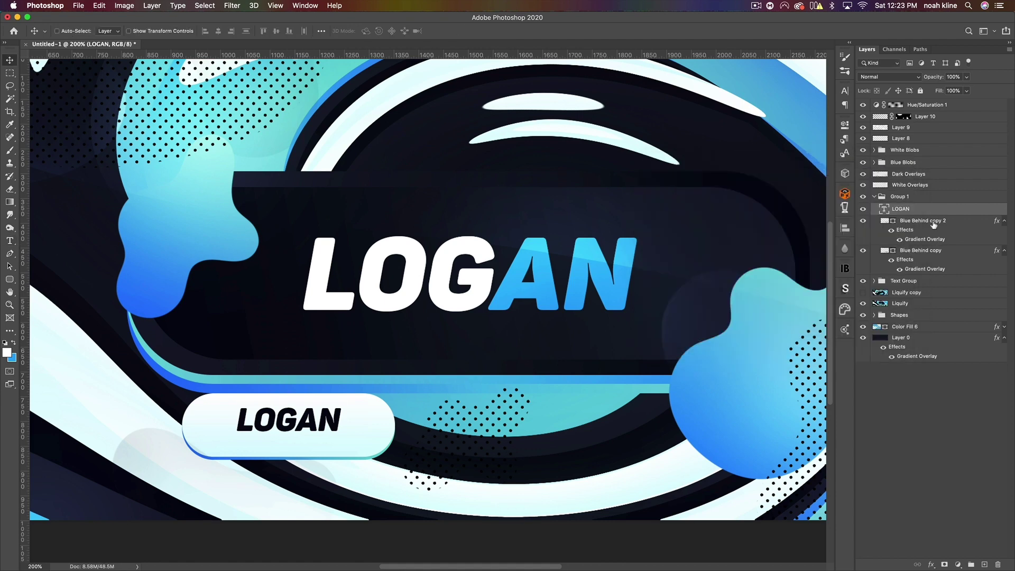
- Rename the white pill's layer as White
left_click(922, 222)
double_click(910, 221)
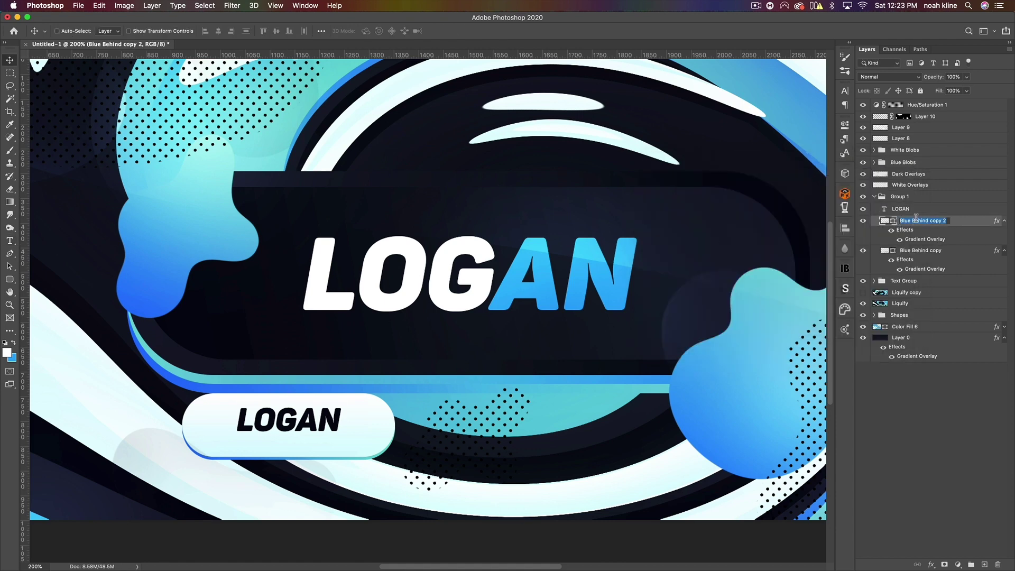
type("White")
key("Return")
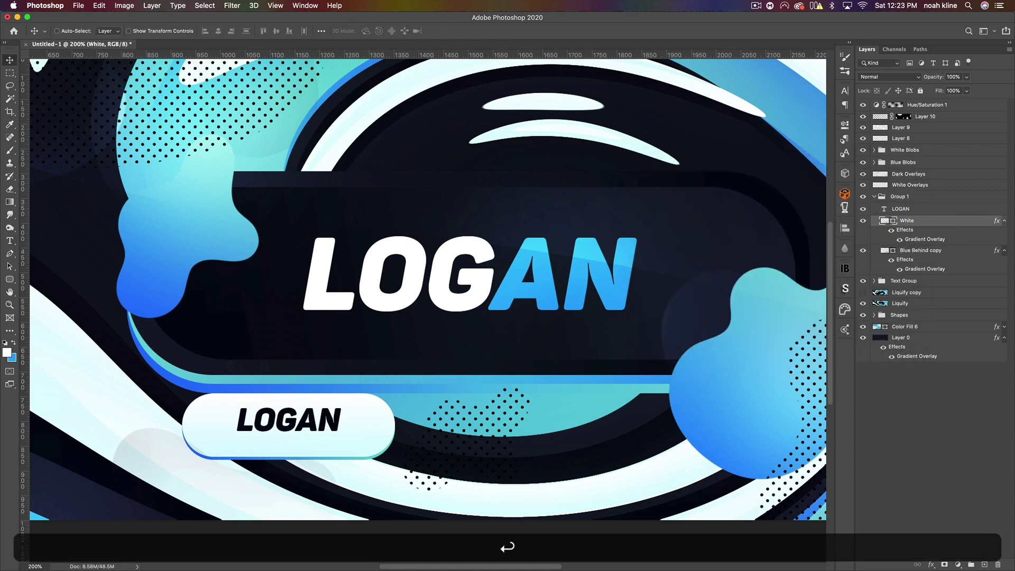
- Stretch both small pill layers to the right and move the small LOGAN text right toward the pill's far end
left_click(936, 251, "shift")
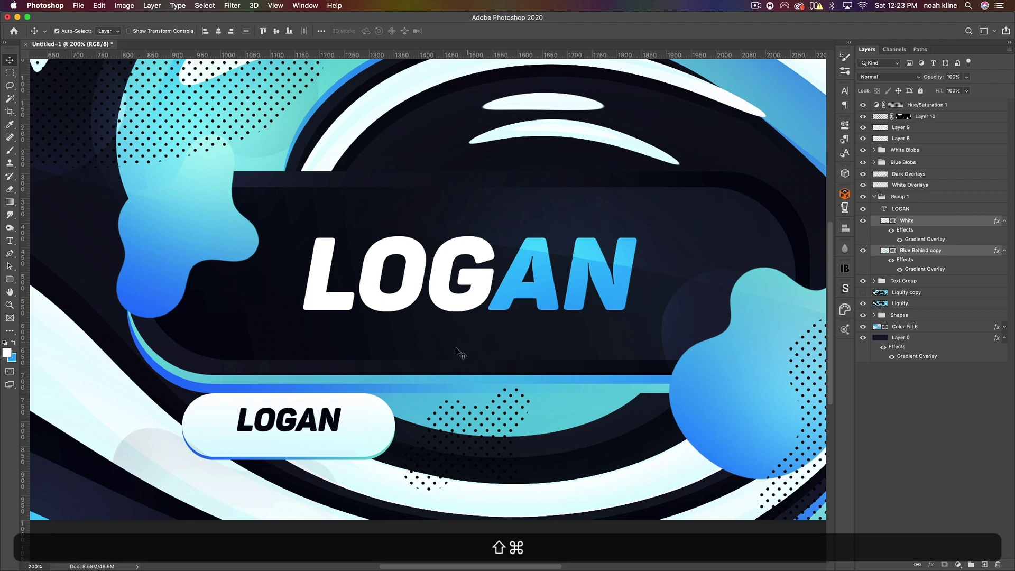
key("super+t")
left_click_drag(393, 425, 440, 426)
key("Return")
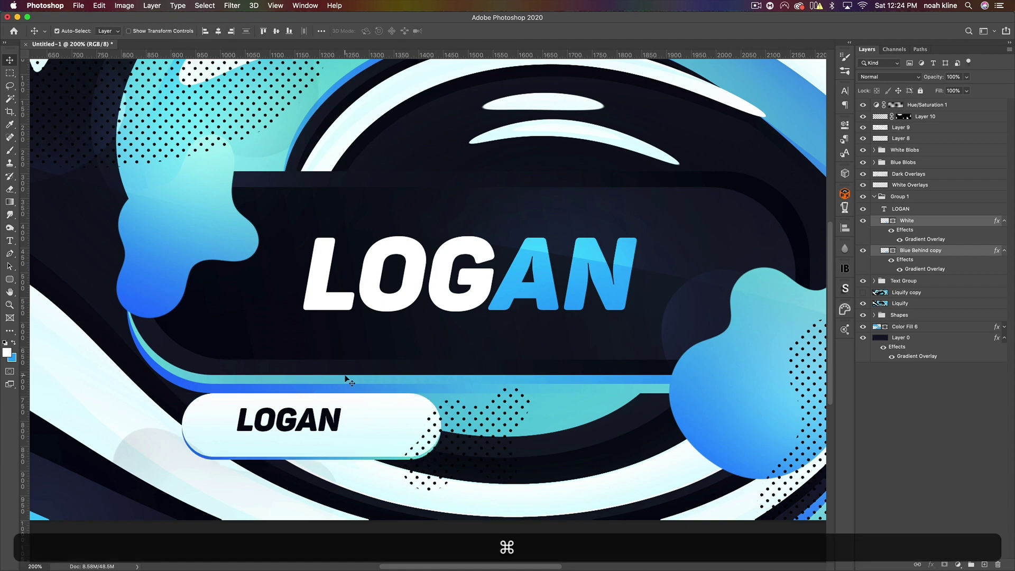
key("super+minus")
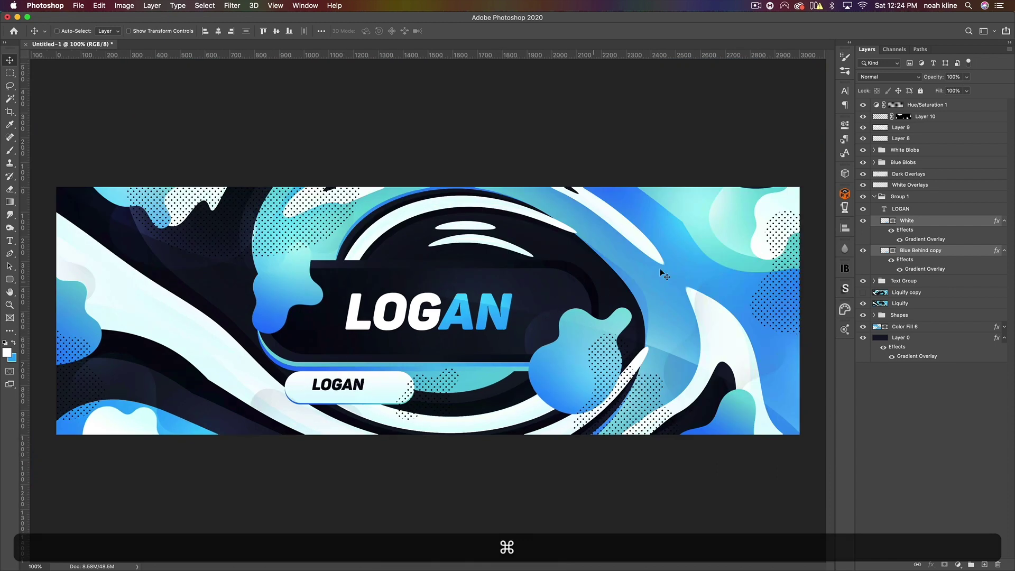
left_click(914, 209)
left_click_drag(357, 386, 382, 388)
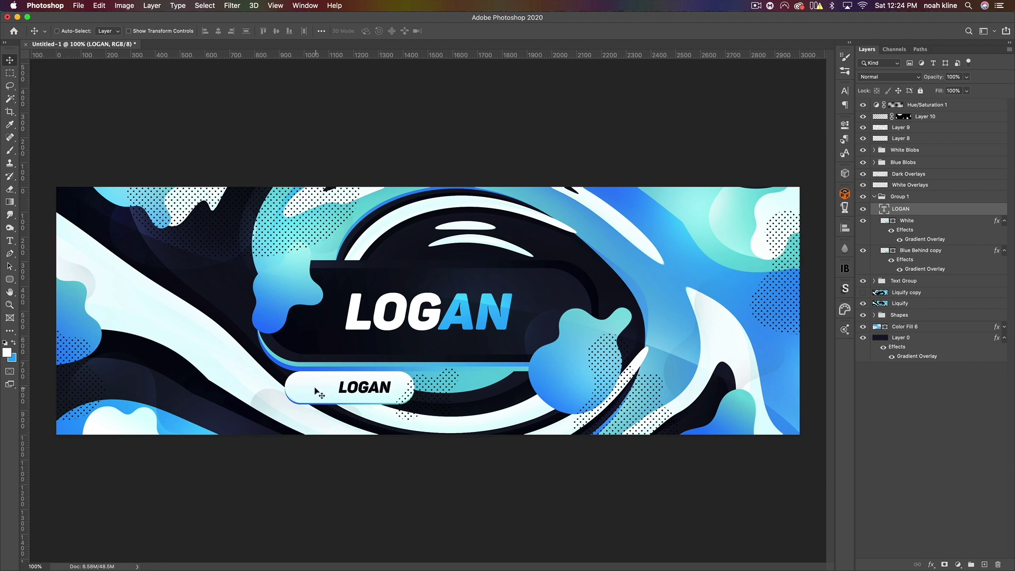
- Scale Group 1 down and move the small pill up onto the main plate's lower-left edge
left_click(906, 197)
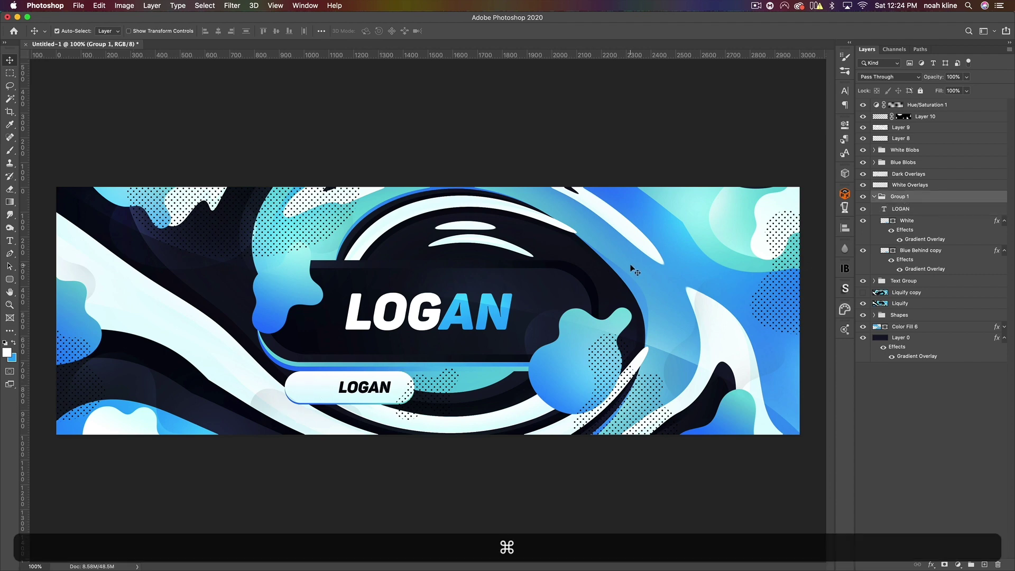
key("super+t")
left_click_drag(416, 406, 359, 362)
key("Return")
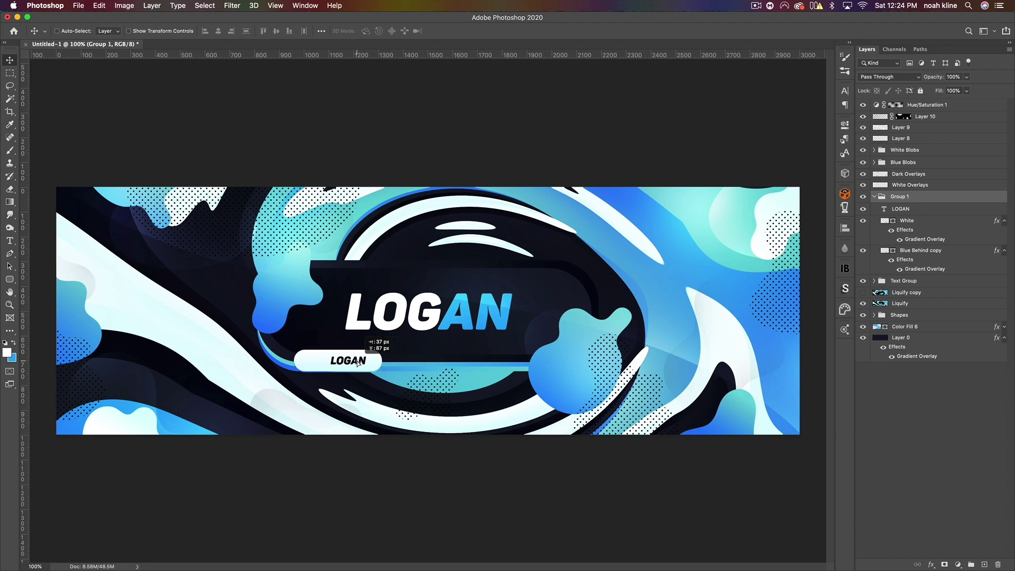
- Stretch the White and Blue Behind copy pill layers together to about 110% height
left_click(907, 221)
left_click(920, 251, "shift")
key("super+t")
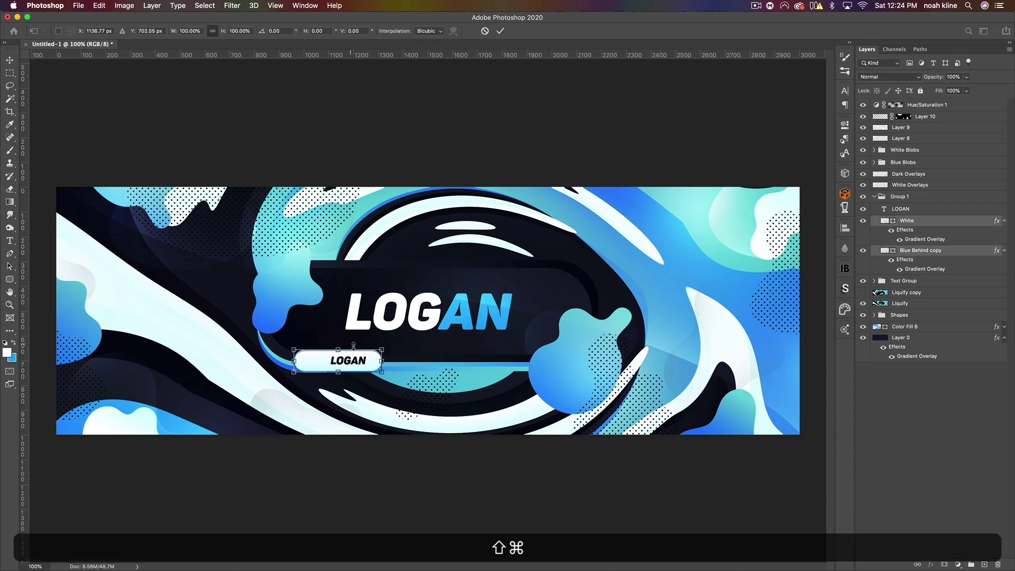
left_click_drag(338, 349, 338, 348)
key("Return")
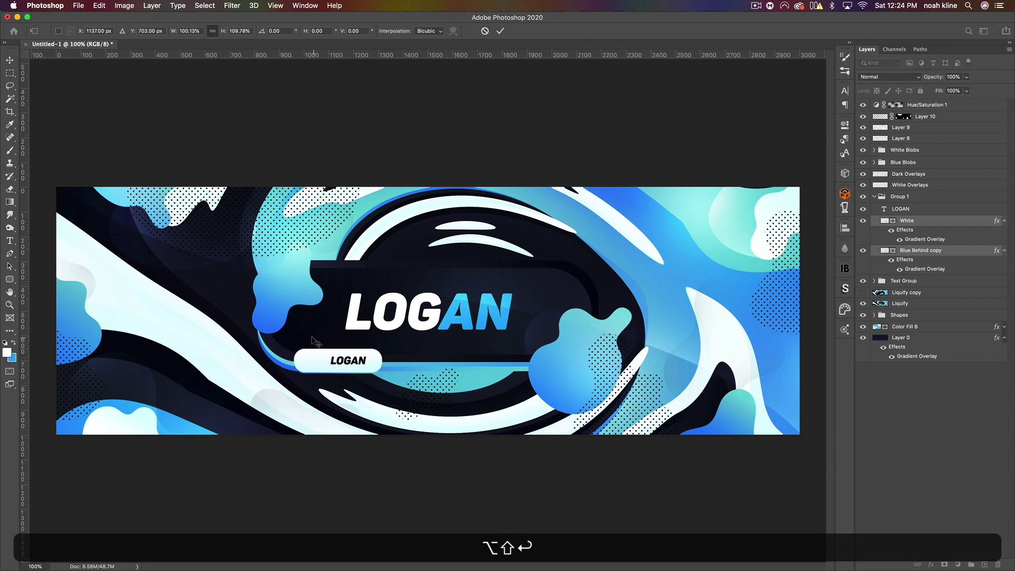
- Nudge the Blue Behind copy layer slightly down so more of it shows beneath the white pill
left_click(914, 252)
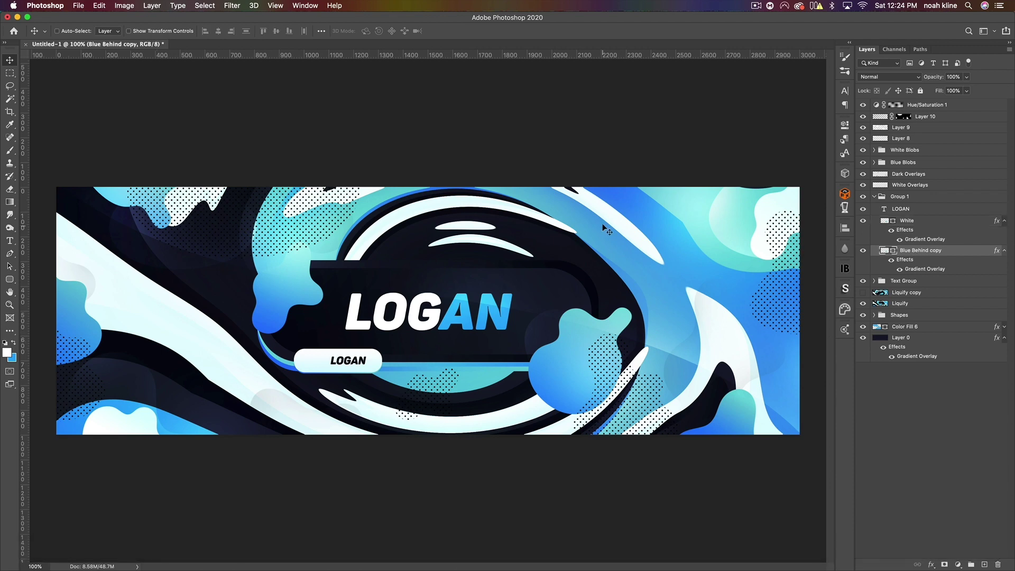
key("Down")
key("Down")
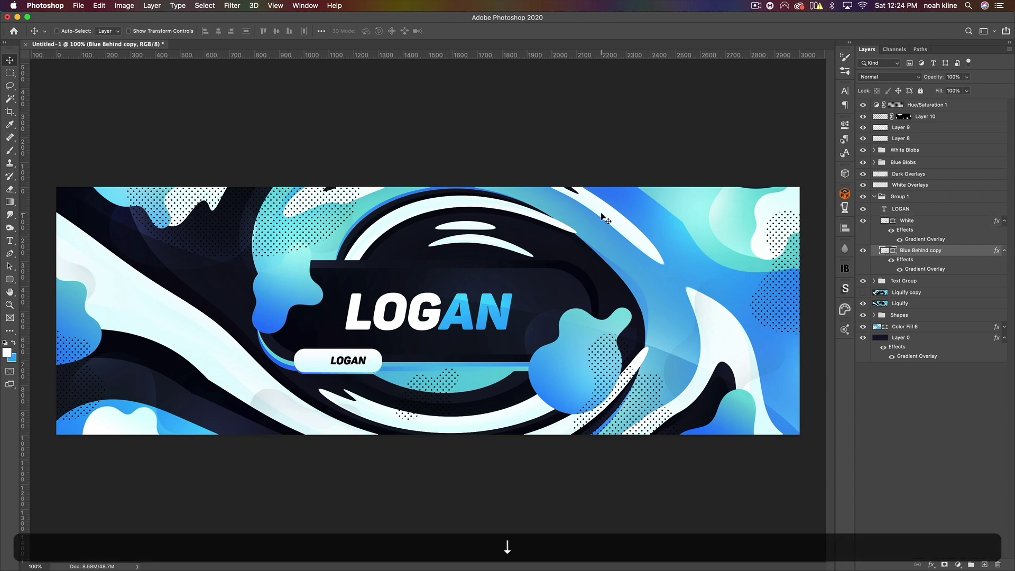
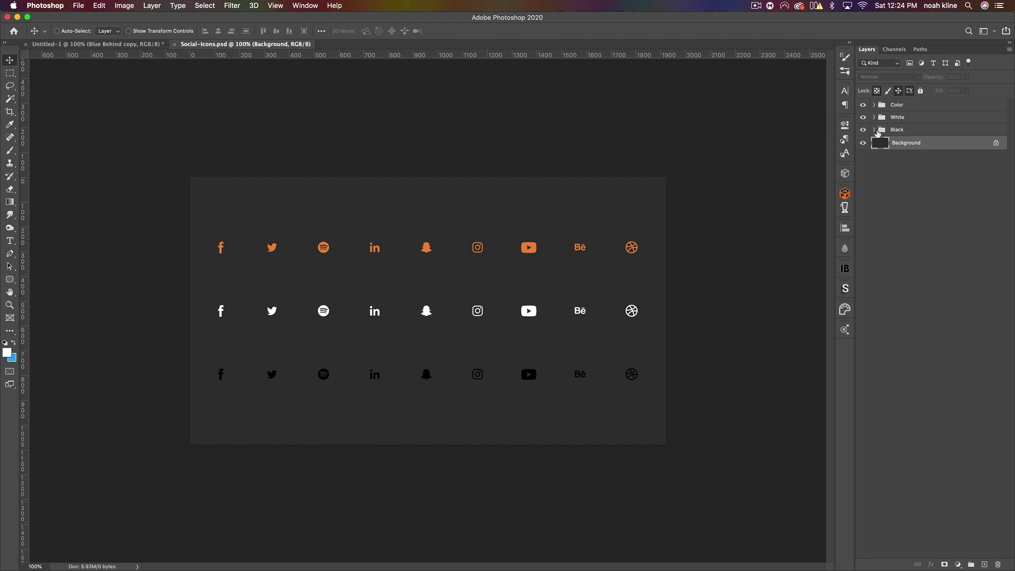
- Bring the orange youtube and facebook icons from the Social-Icons document's Color group into the banner's Group 1
left_click(874, 104)
left_click(913, 133)
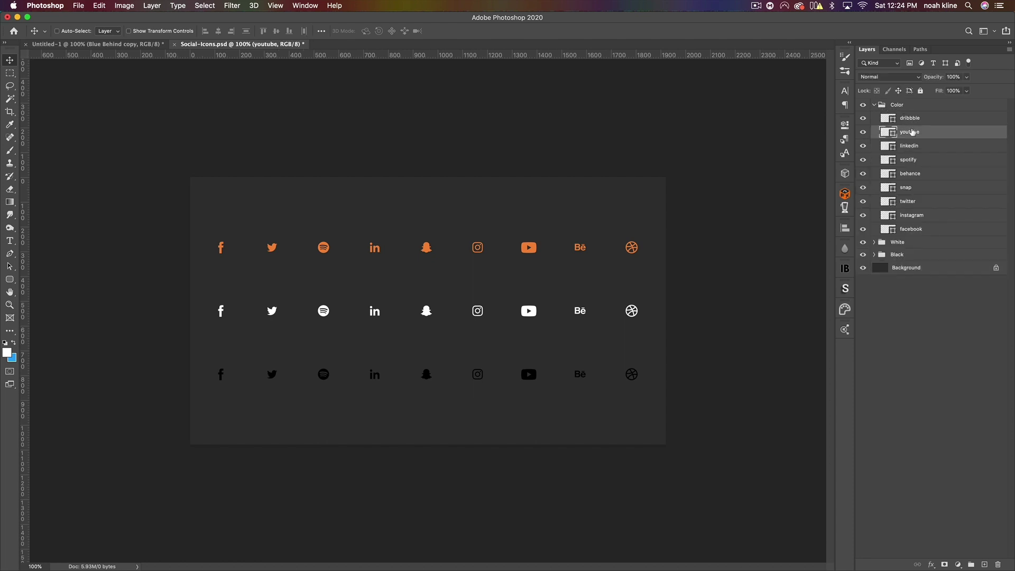
key("super")
left_click(923, 234, "super")
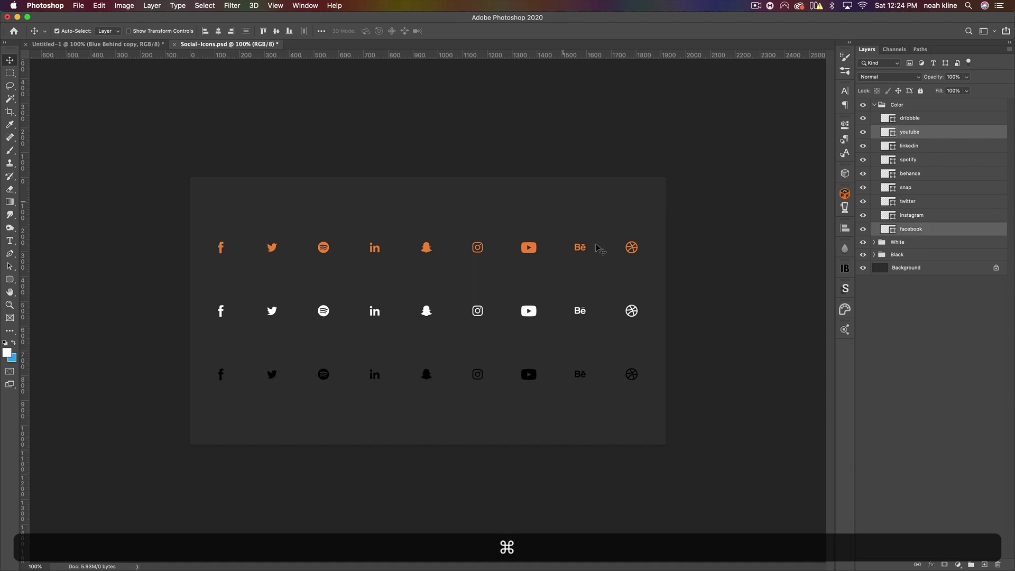
mouse_move(419, 292)
left_mouse_down()
mouse_move(391, 259)
mouse_move(54, 42)
mouse_move(430, 278)
left_mouse_up()
left_click_drag(369, 318, 418, 356)
left_click_drag(921, 259, 914, 204)
- Align the two imported icons by their horizontal centers and move them onto the small pill, left of LOGAN
left_click(151, 5)
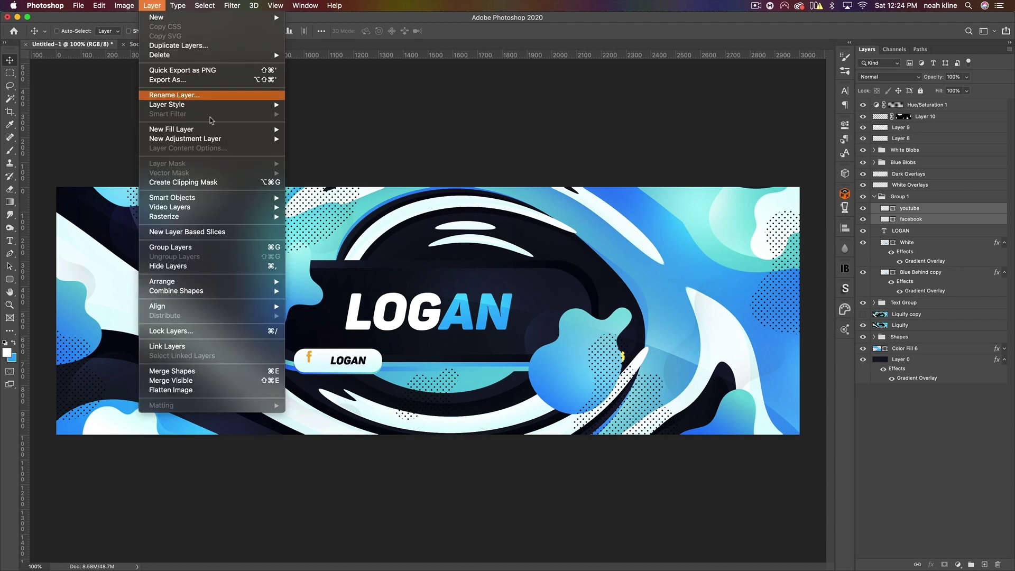
mouse_move(256, 308)
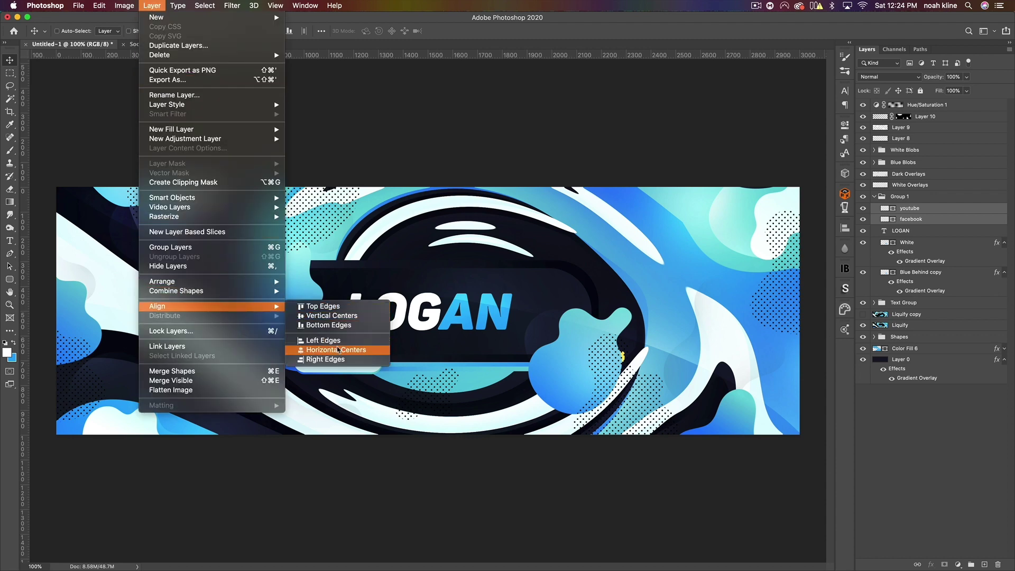
left_click(338, 350)
key("super+t")
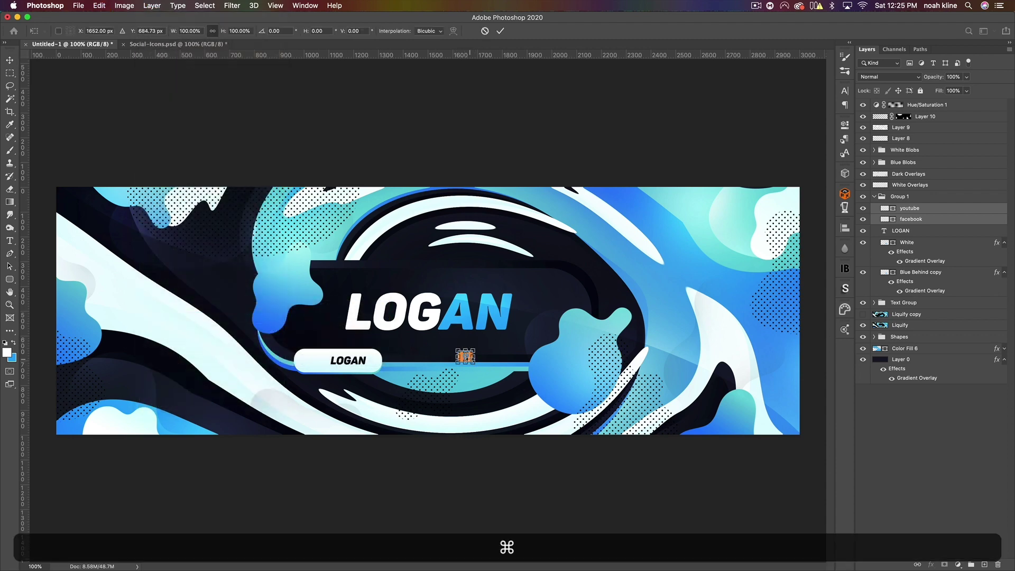
key("Return")
left_click_drag(472, 351, 322, 355)
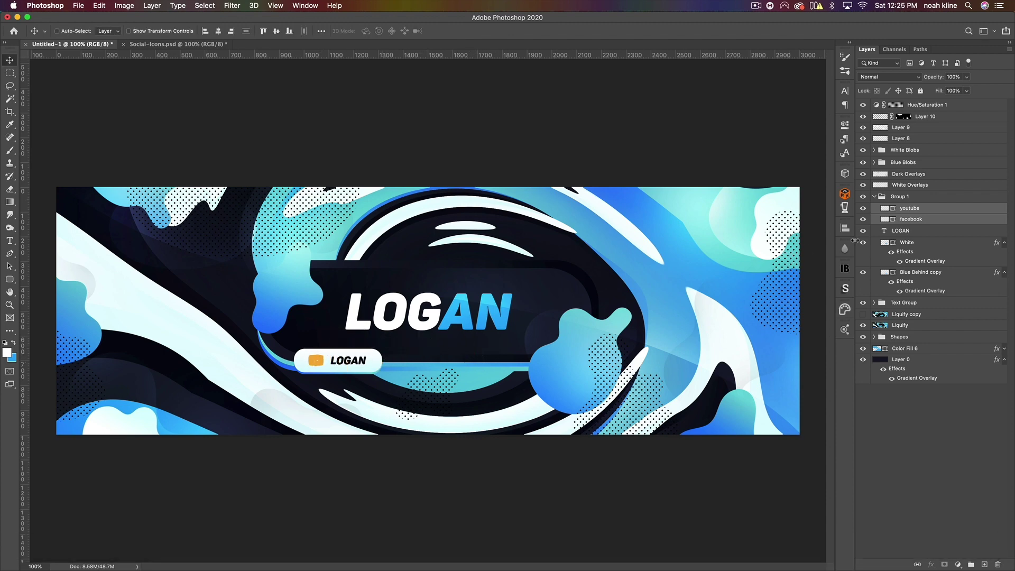
- Replace the facebook icon with the twitter icon on the pill and hide the youtube icon
left_click(864, 210)
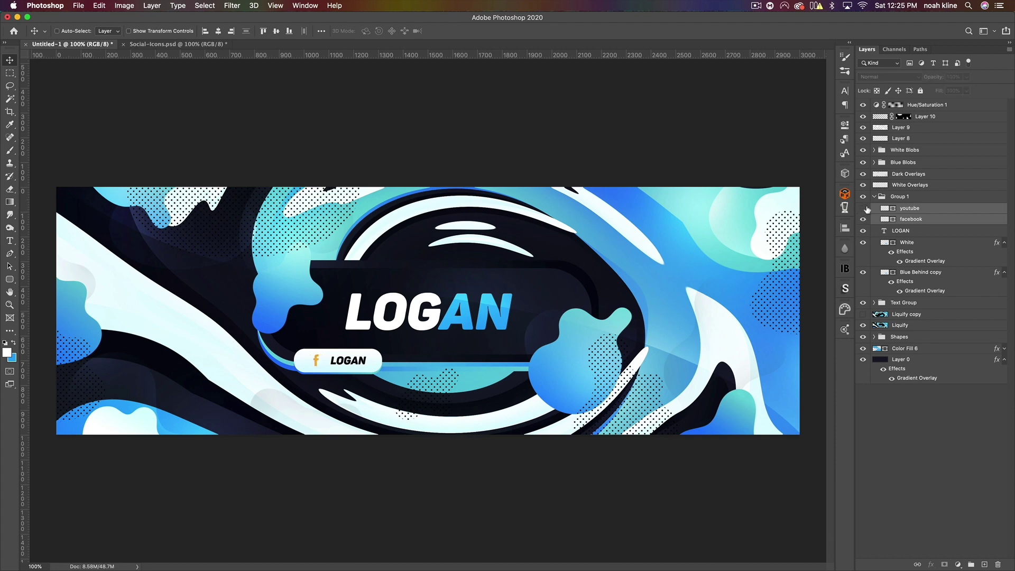
left_click(865, 209)
left_click(911, 220)
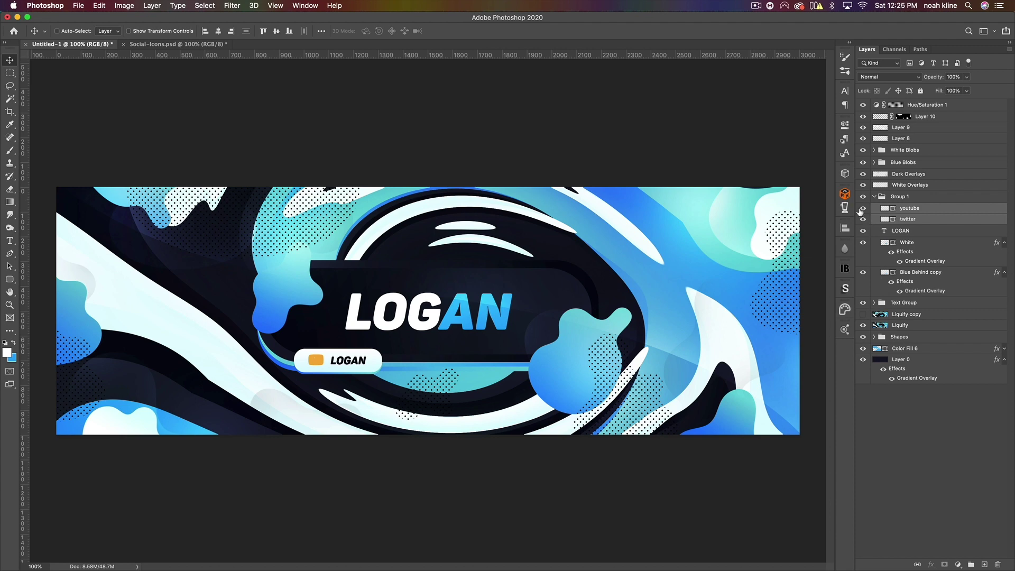
left_click(863, 208)
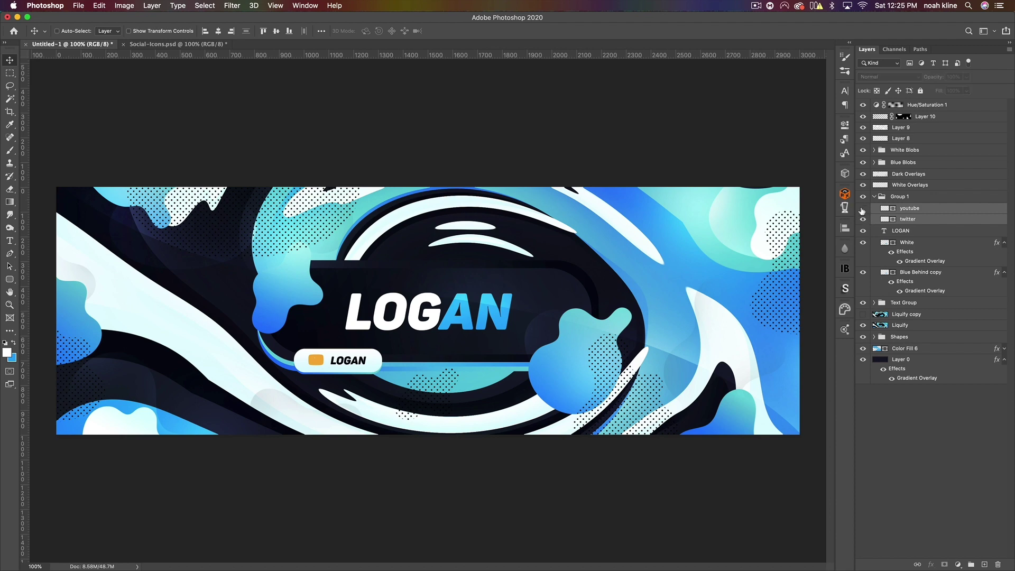
- Scale the twitter icon up slightly on the small pill
left_click(911, 222)
key("super+equal")
key("super+equal")
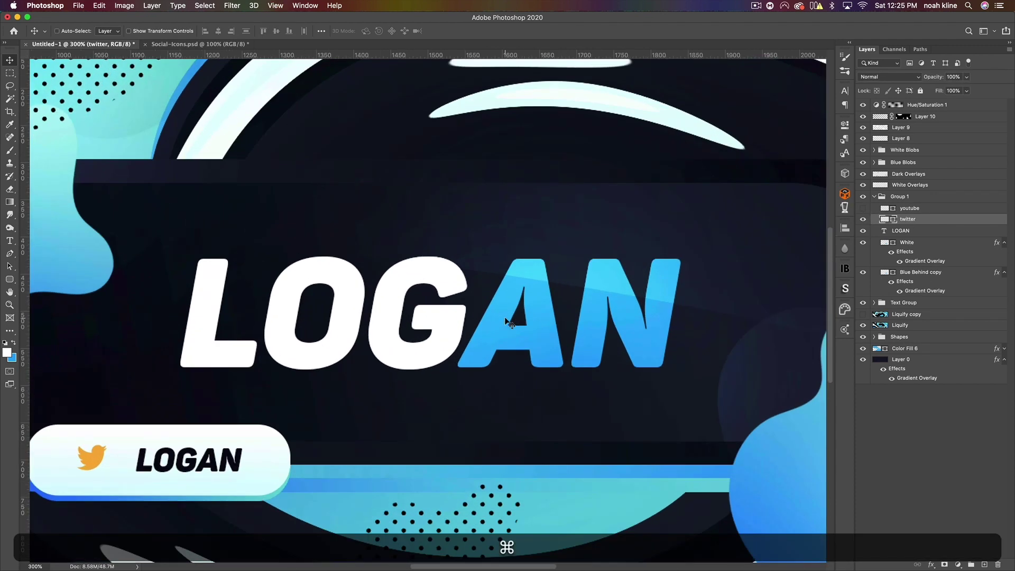
scroll(403, 367, "left", 5)
key("super+t")
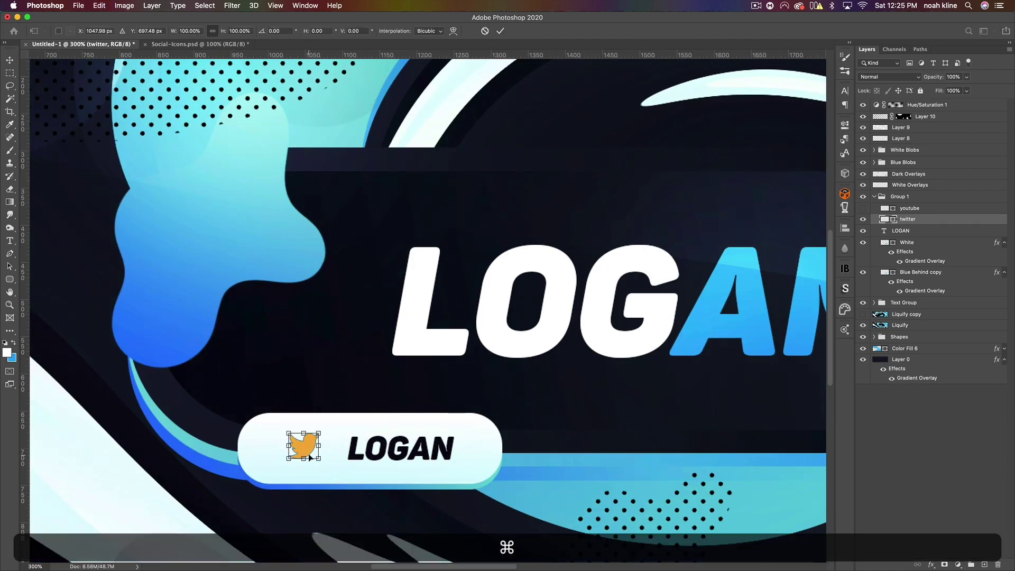
left_click_drag(321, 459, 326, 466)
key("Return")
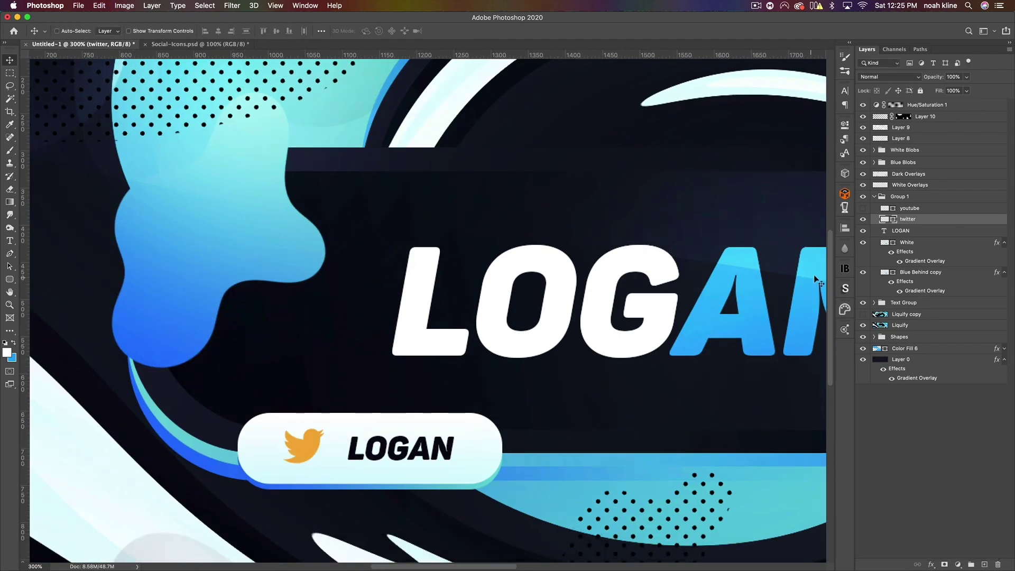
- Add a linear Gradient Overlay to the twitter icon using the saved blue-to-teal gradient at a 54° angle
double_click(941, 220)
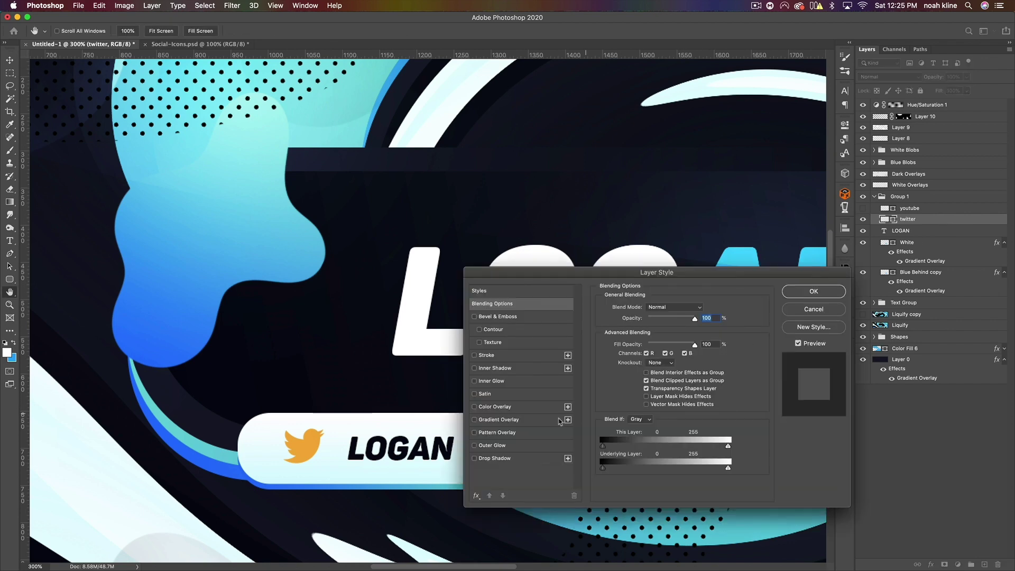
left_click(520, 421)
left_click(690, 331)
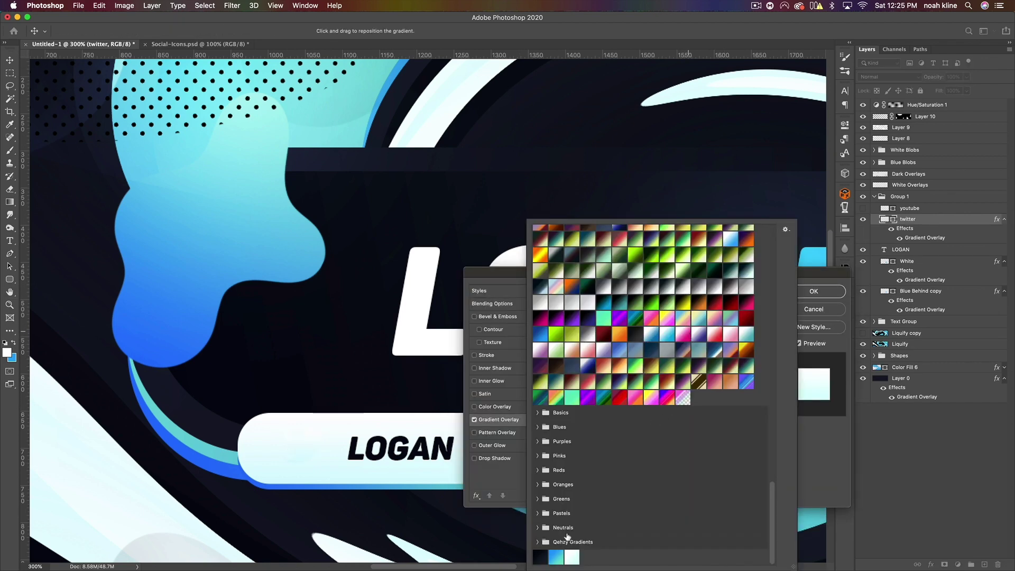
left_click(558, 557)
left_click(807, 457)
left_click_drag(650, 350, 655, 344)
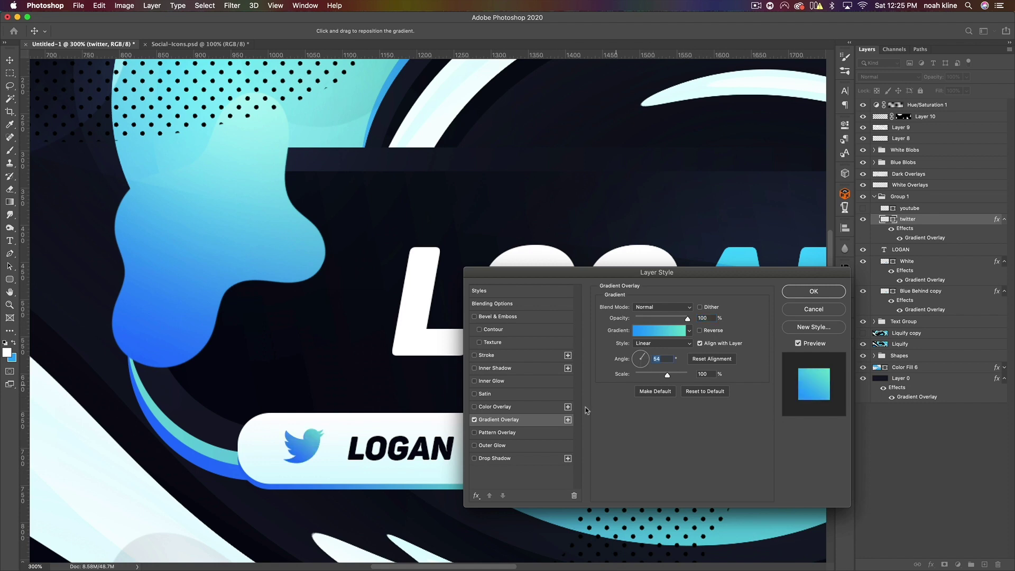
left_click(812, 292)
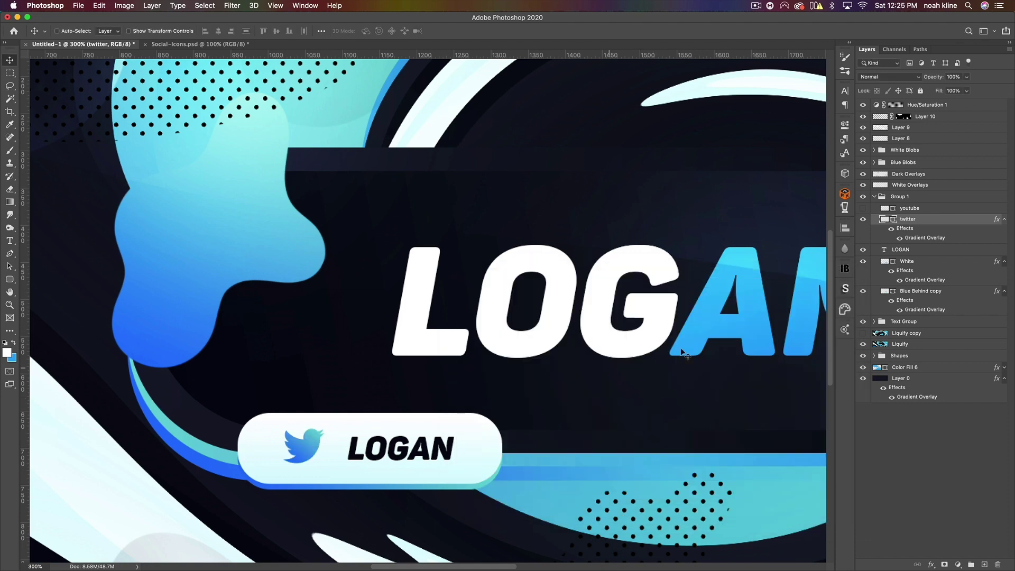
left_click(894, 251)
double_click(885, 250)
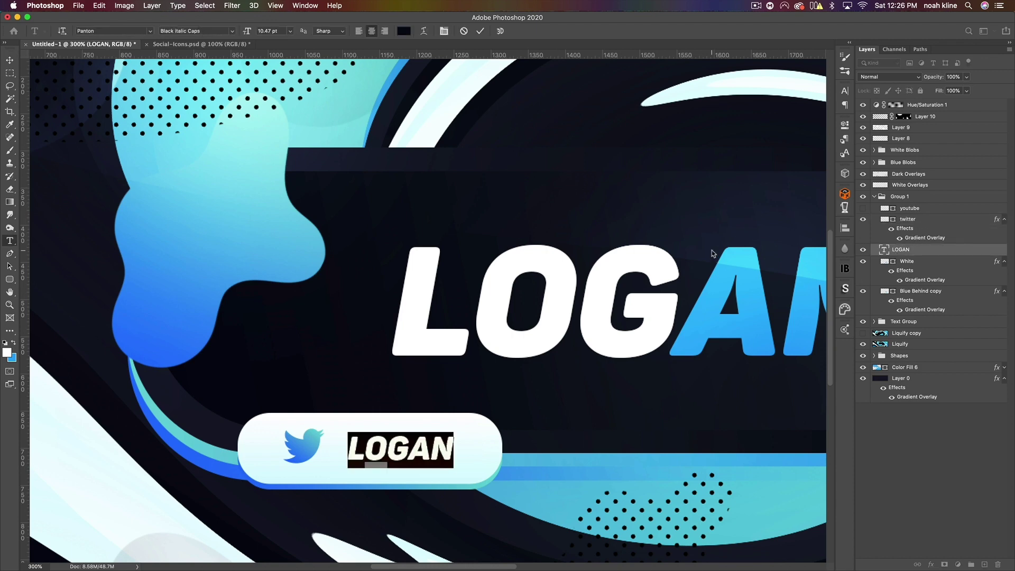
left_click(887, 253)
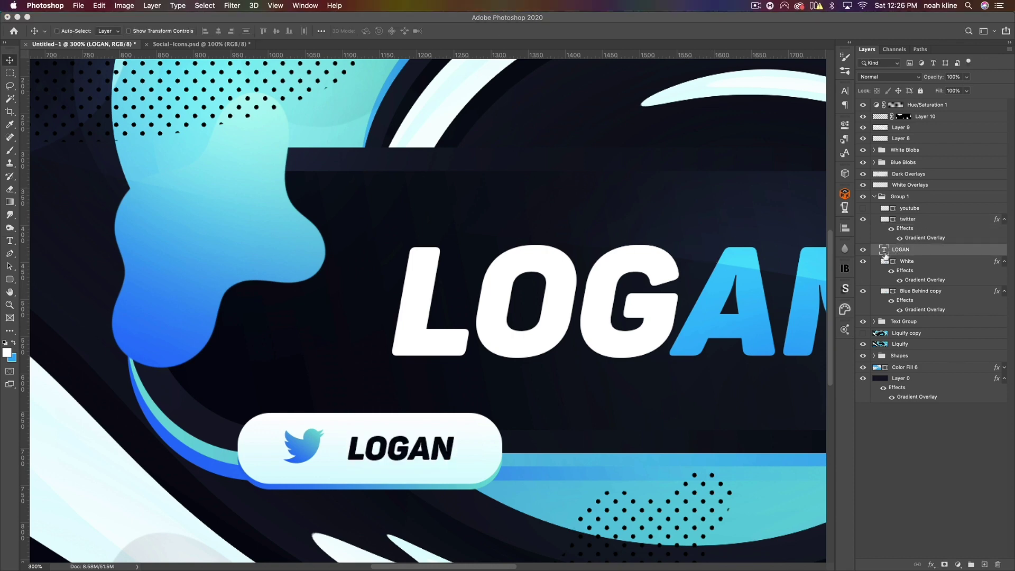
double_click(885, 251)
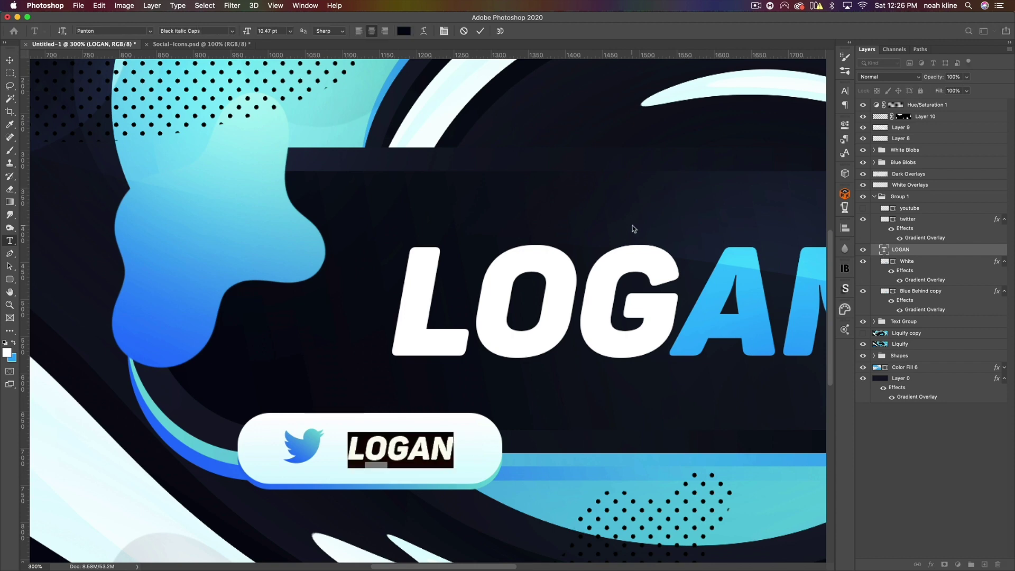
type("@JR")
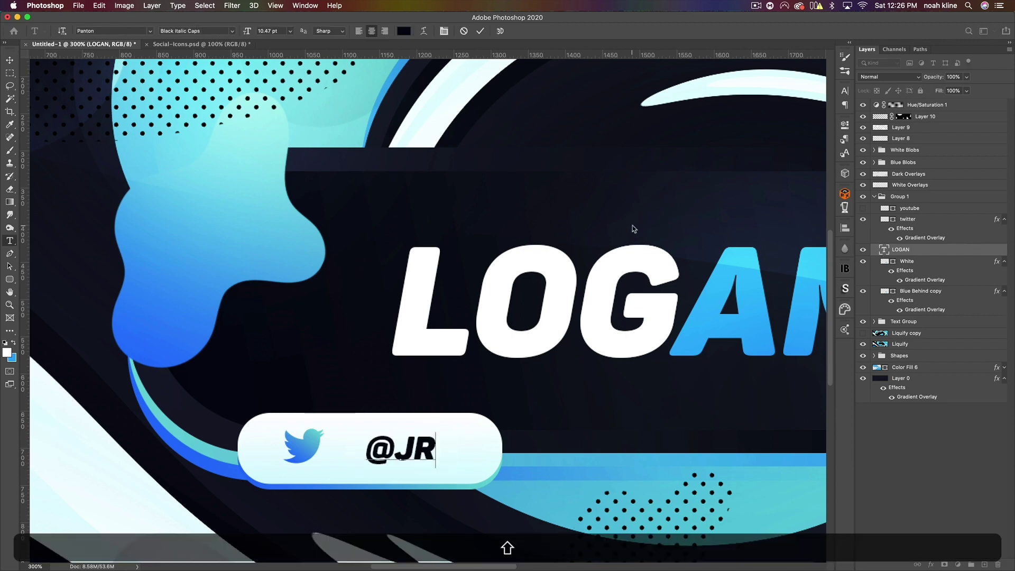
type("SCPRK")
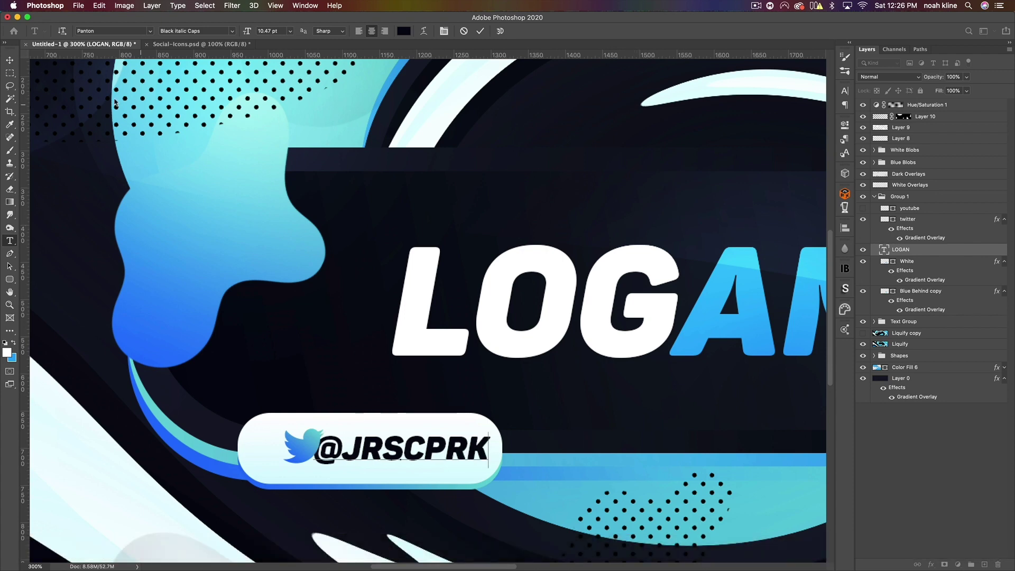
left_click(12, 63)
- Move the twitter and youtube icons together toward the pill's left end, clear of the handle text
left_click(915, 219)
left_click(910, 208, "shift")
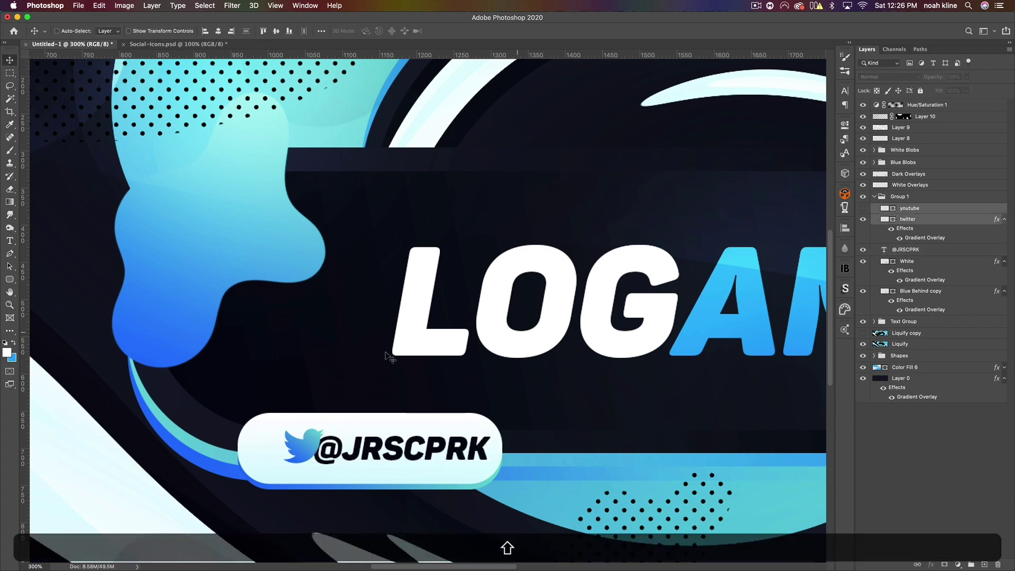
left_click_drag(281, 453, 278, 450)
left_click(889, 250)
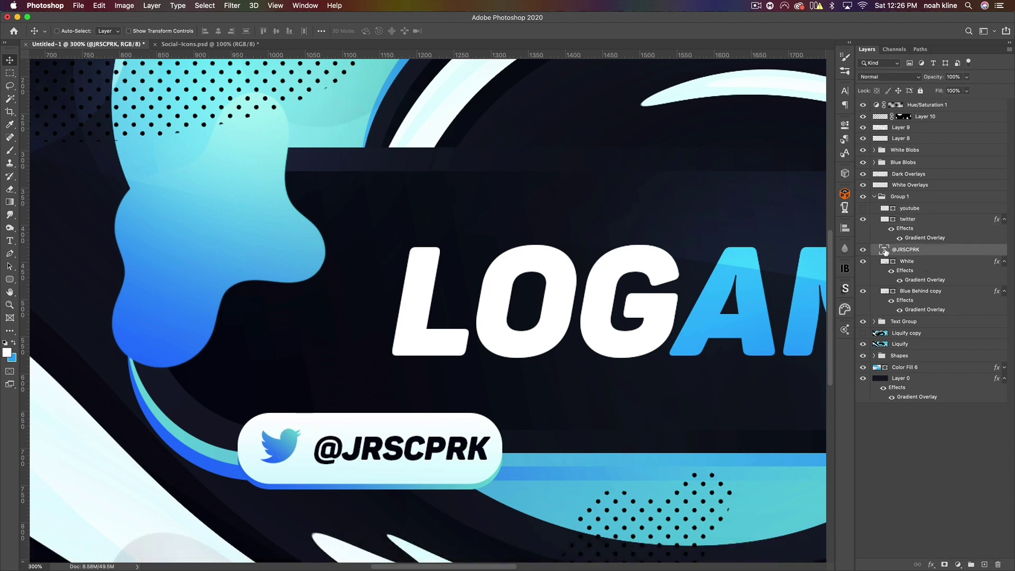
double_click(885, 250)
left_click(372, 30)
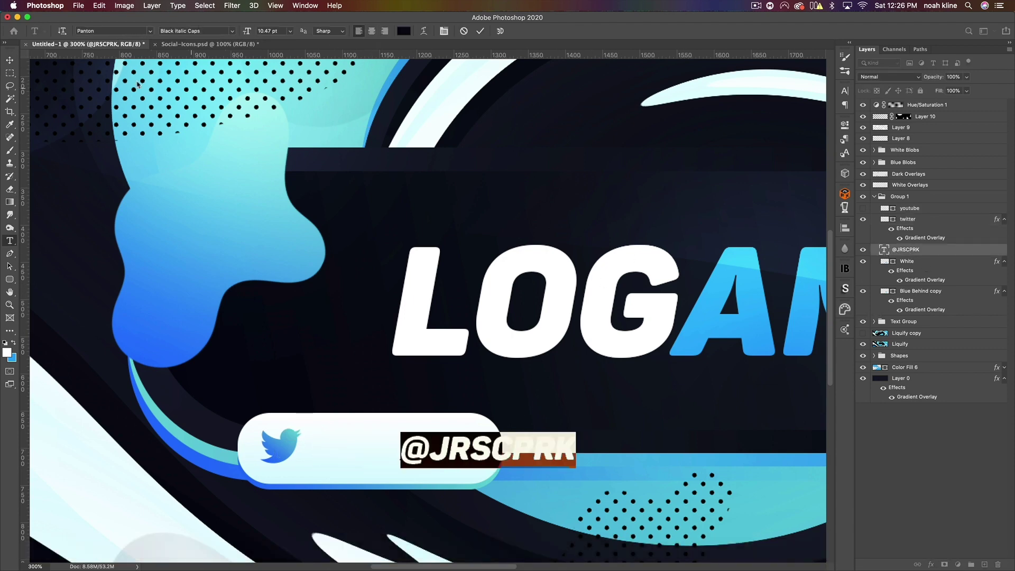
left_click(10, 59)
left_click_drag(489, 460, 402, 464)
- Scale the handle text and both social icons together down to about 85% around their centre
key("super+1")
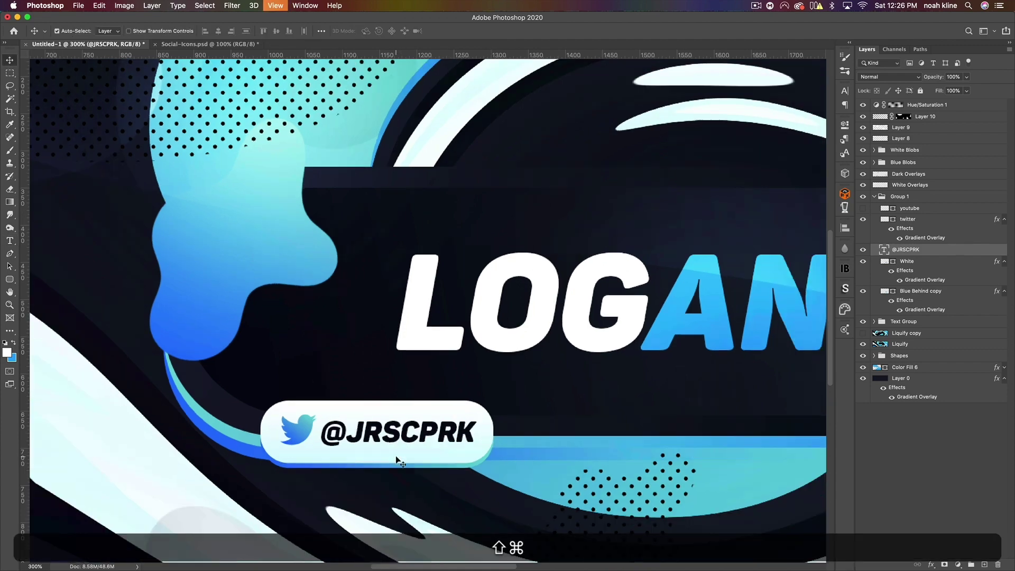
key("super+equal")
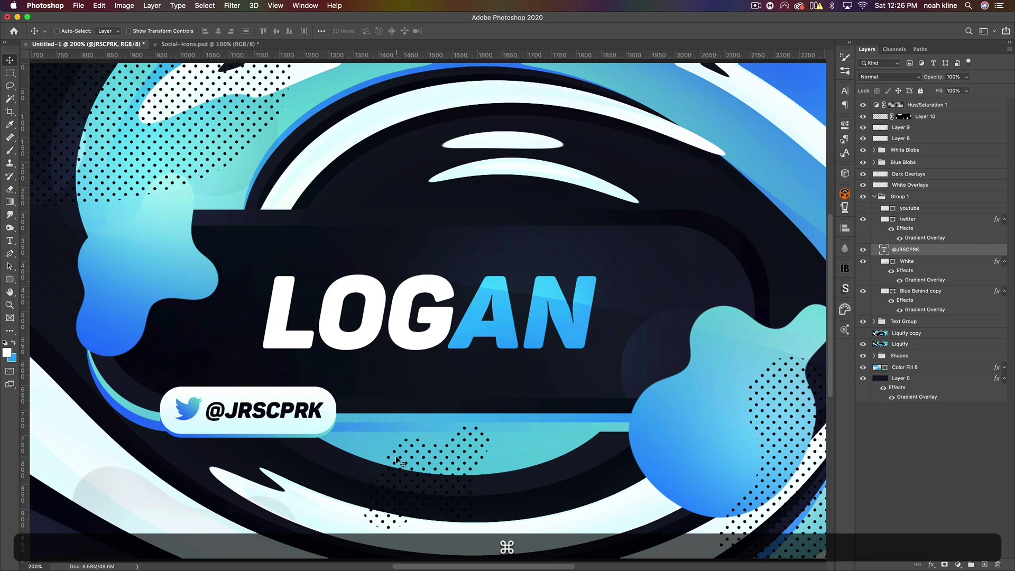
key("shift")
left_click(909, 216, "shift")
key("super+t")
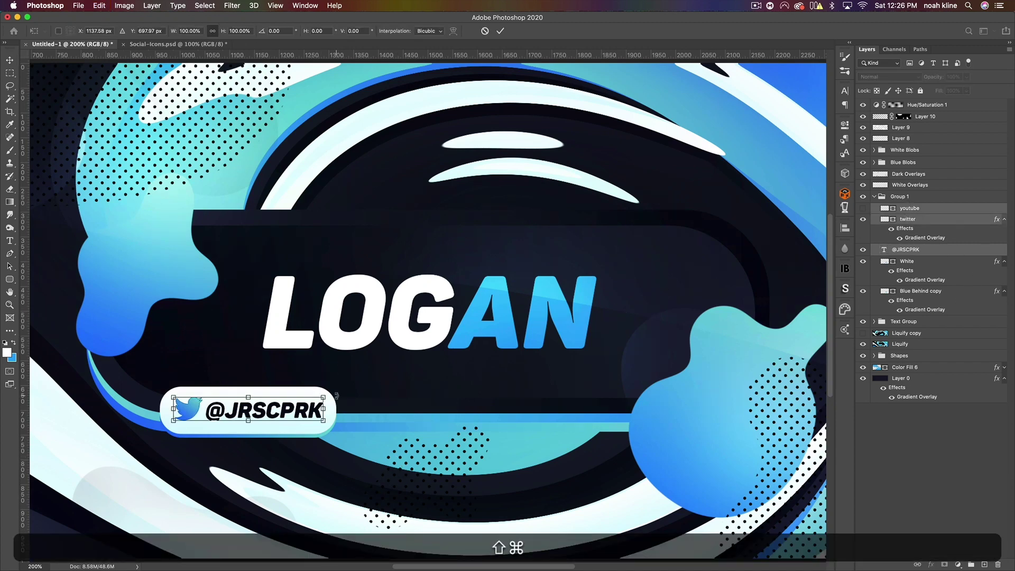
key("alt")
left_click_drag(325, 397, 312, 401)
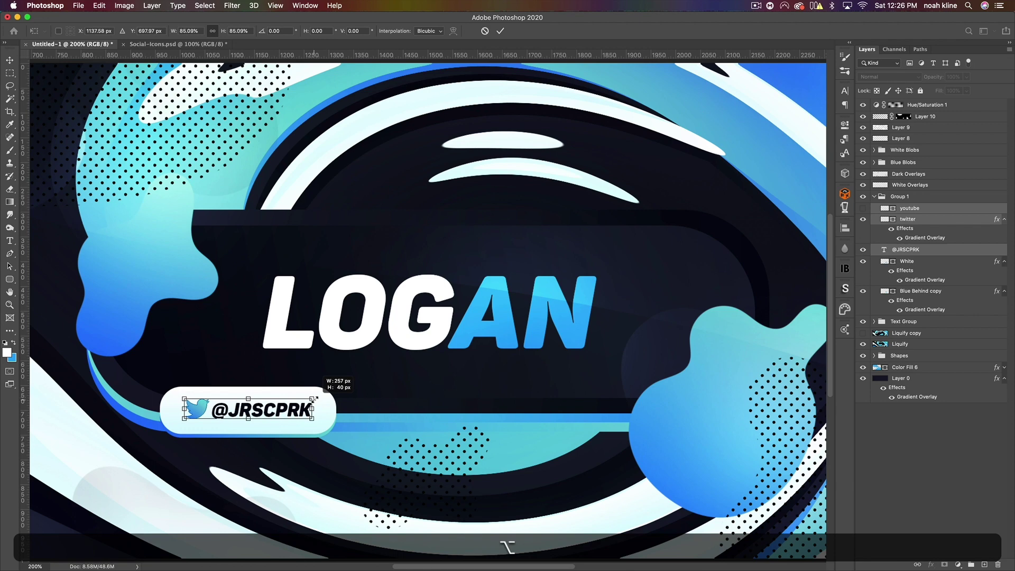
key("Return")
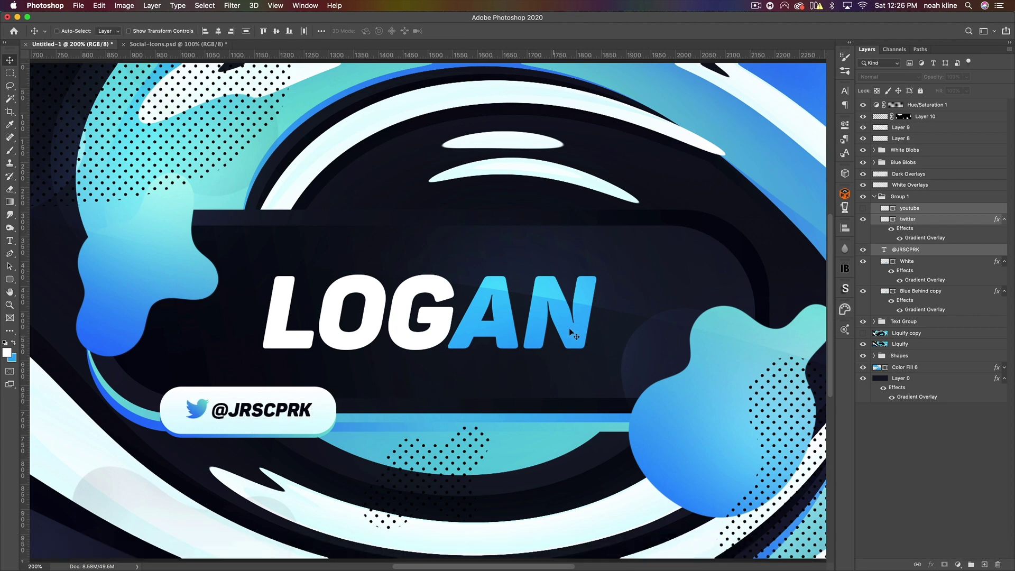
- Collapse Group 1 and rename it Twitter
left_click(873, 198)
left_click(904, 197)
type("Twitter")
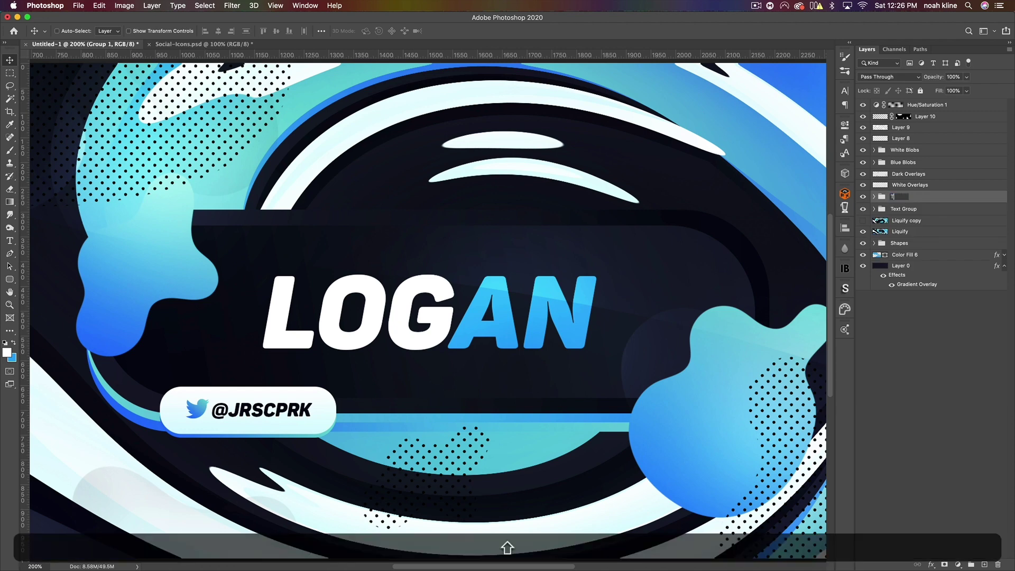
- Duplicate the Twitter pill group and rename the copy youtube
key("super+Return")
key("super+j")
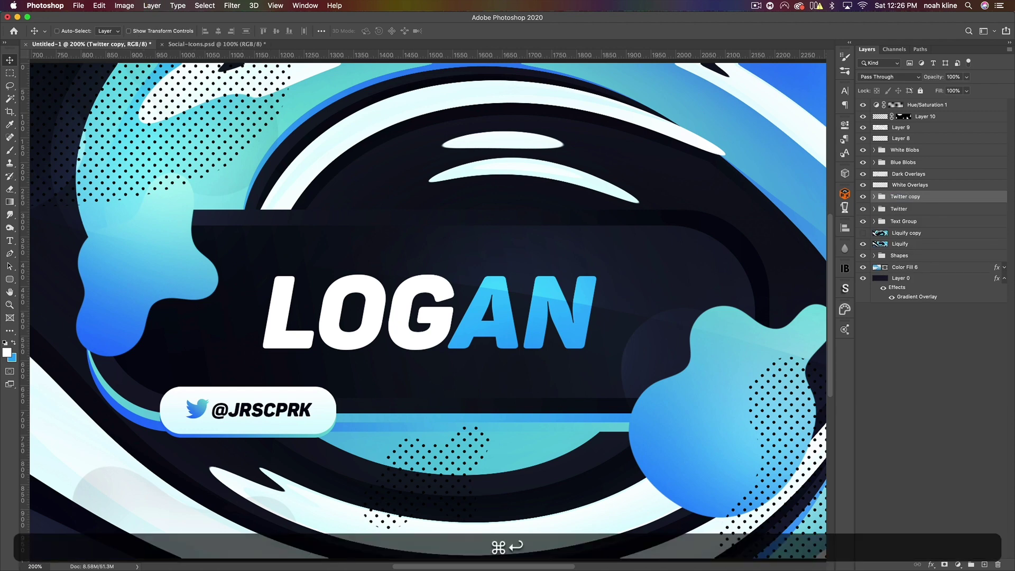
double_click(917, 197)
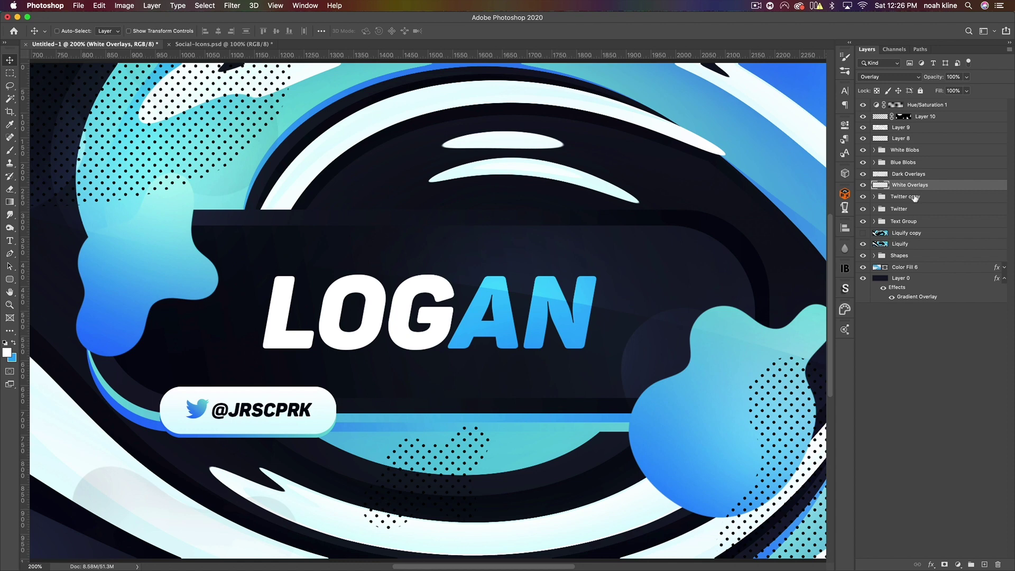
type("Youtube")
key("Return")
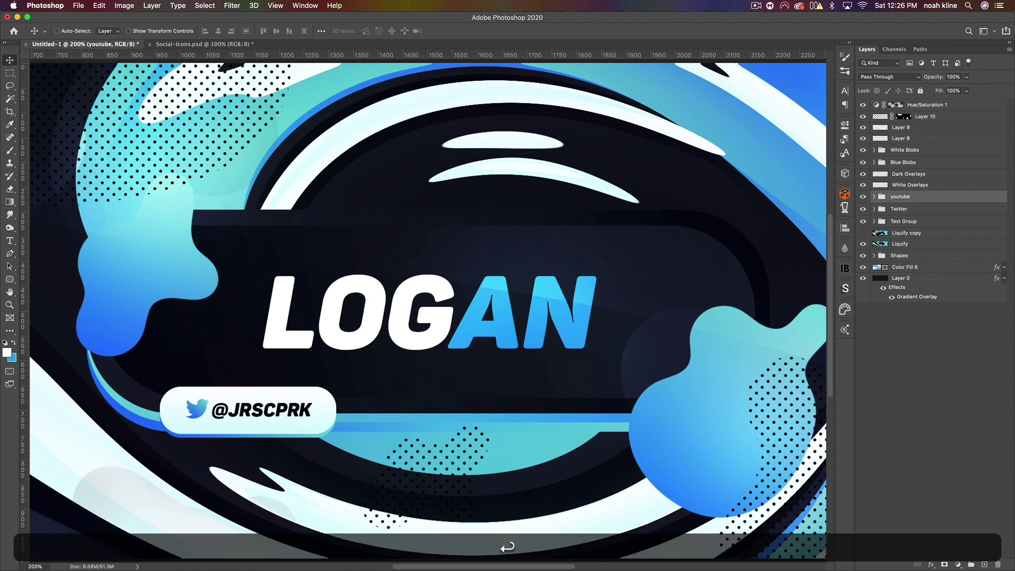
- In the youtube group, swap the bird icon for the YouTube icon and move the pill beside the Twitter one, along the plate's lower edge
left_click(875, 196)
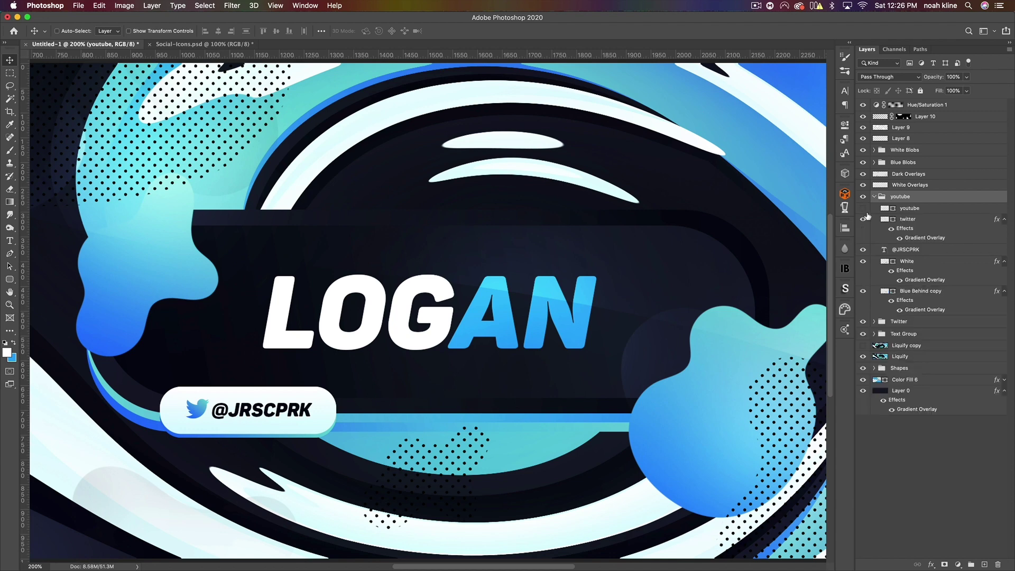
left_click(863, 219)
left_click(863, 208)
left_click_drag(263, 401, 455, 414)
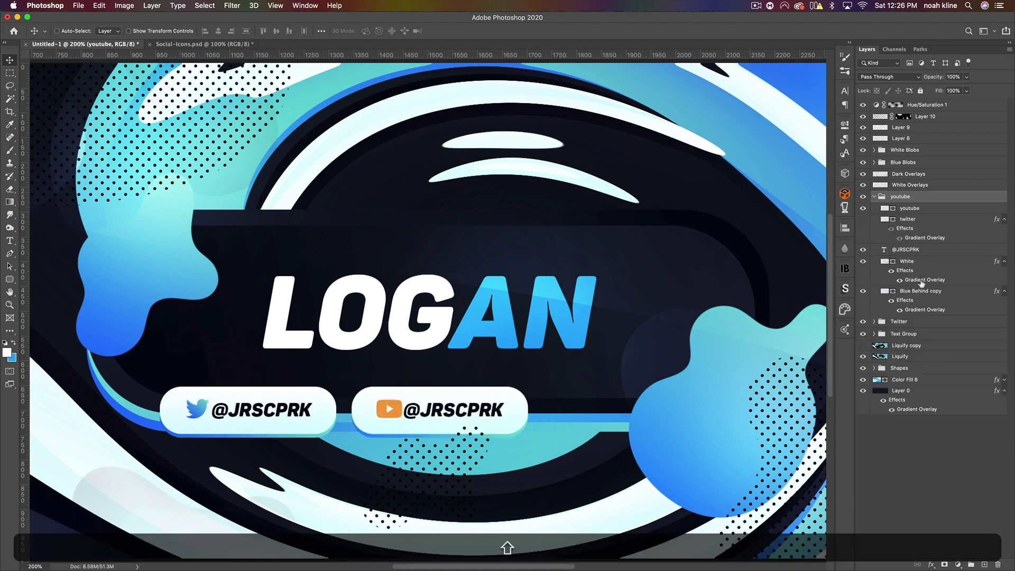
- Copy the gradient overlay style from the twitter icon to the youtube icon in the youtube group
right_click(923, 217)
left_click(856, 363)
right_click(917, 212)
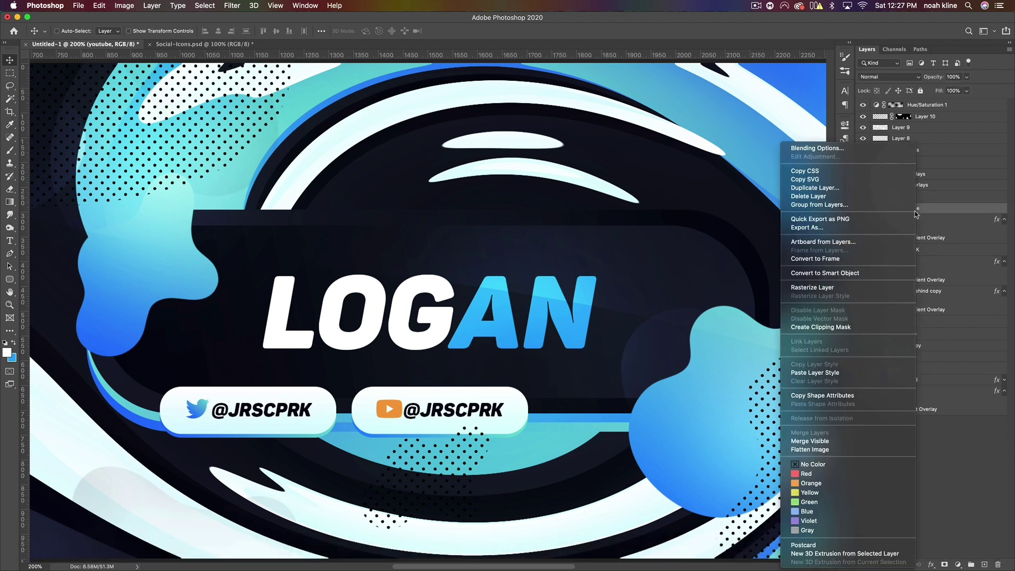
left_click(826, 372)
- Change the handle text on the youtube pill to THATSLOGAN
double_click(884, 271)
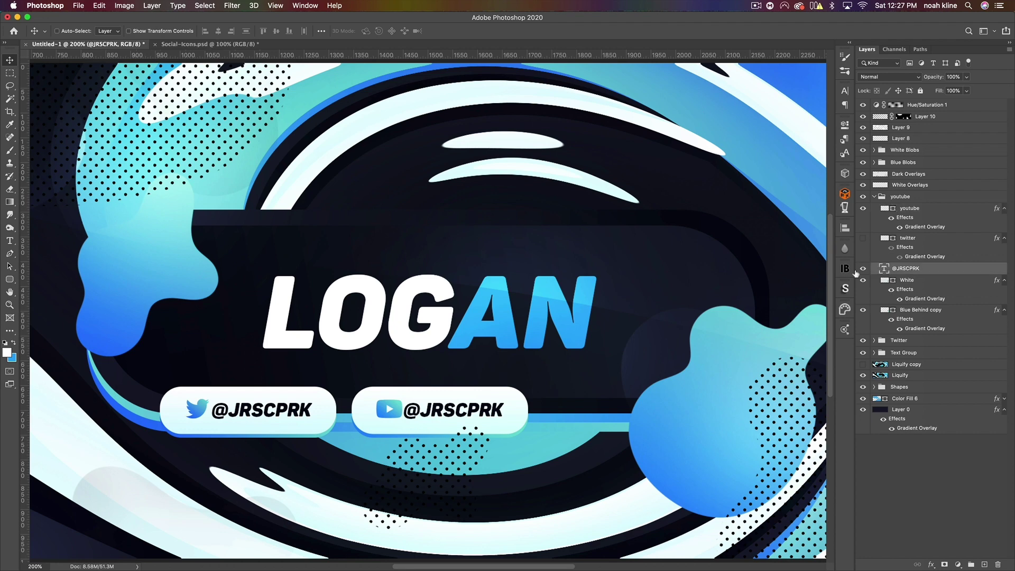
type("THAS")
key("BackSpace")
type("TSLOGAN")
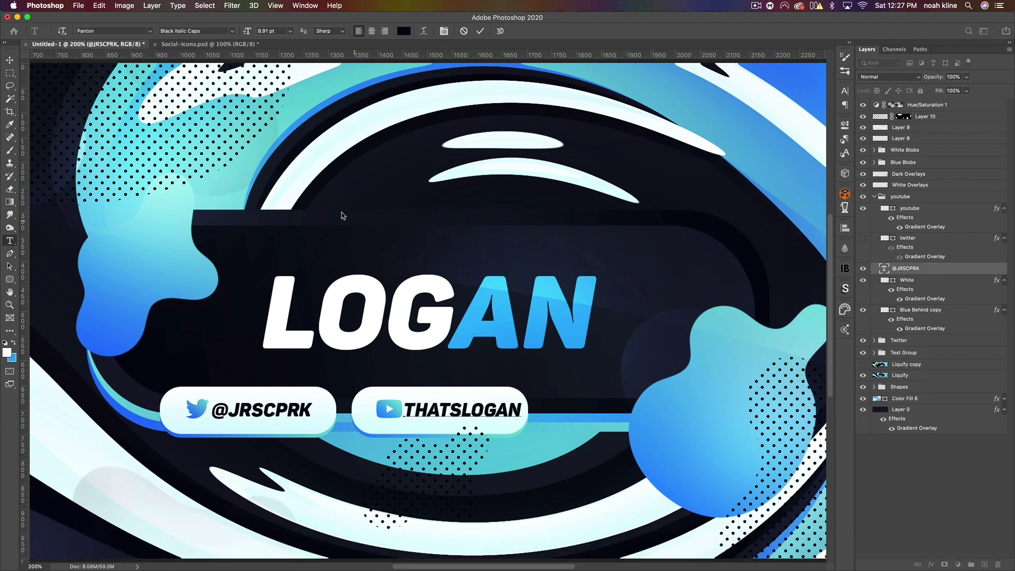
left_click(9, 60)
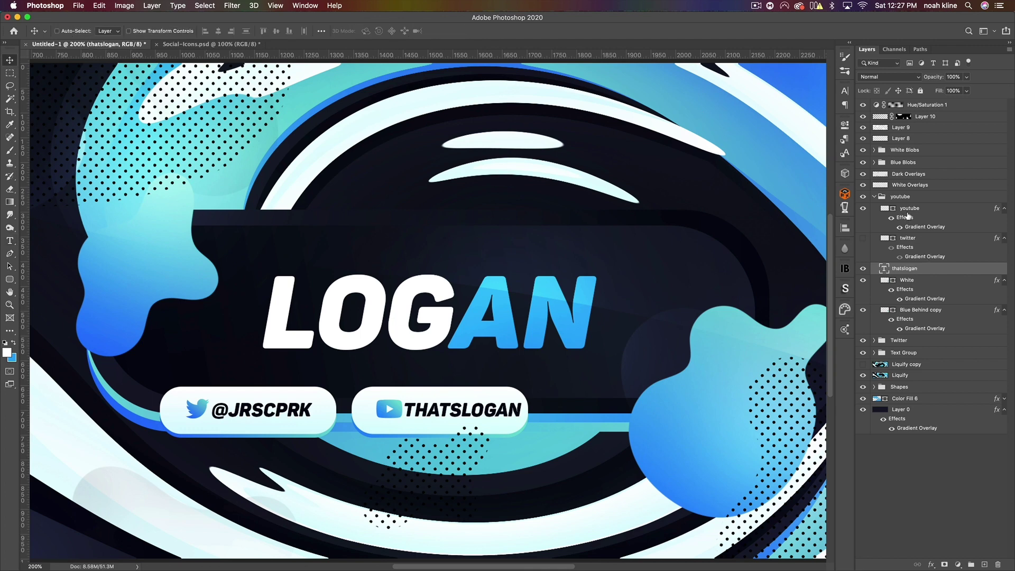
- Shift the YouTube icon and THATSLOGAN text left, adjusting the gap between them so that both sit centred on the pill
left_click(915, 210, "super")
left_click_drag(483, 413, 473, 412)
left_click(880, 211)
key("Left")
key("Left")
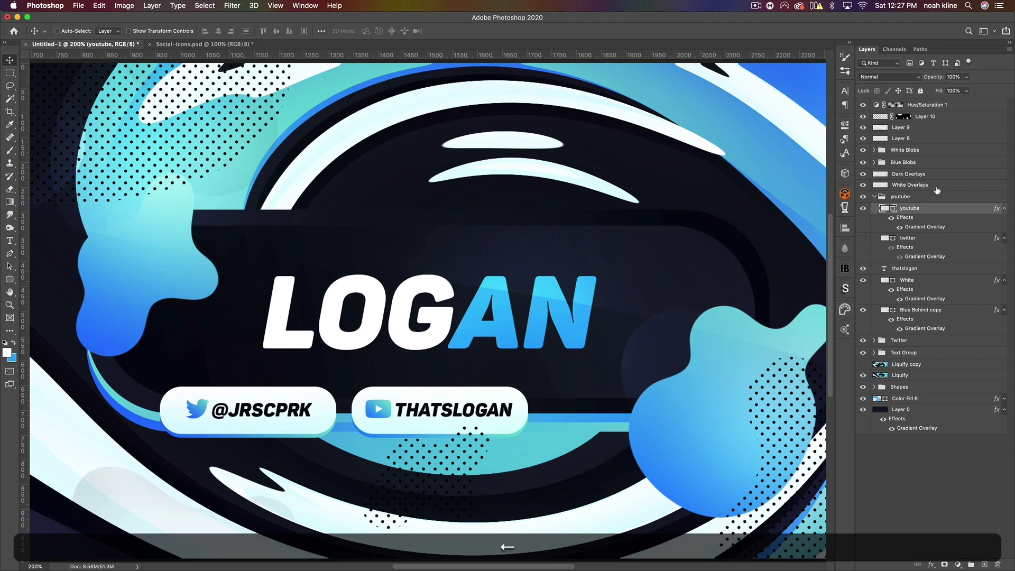
left_click(926, 270, "super")
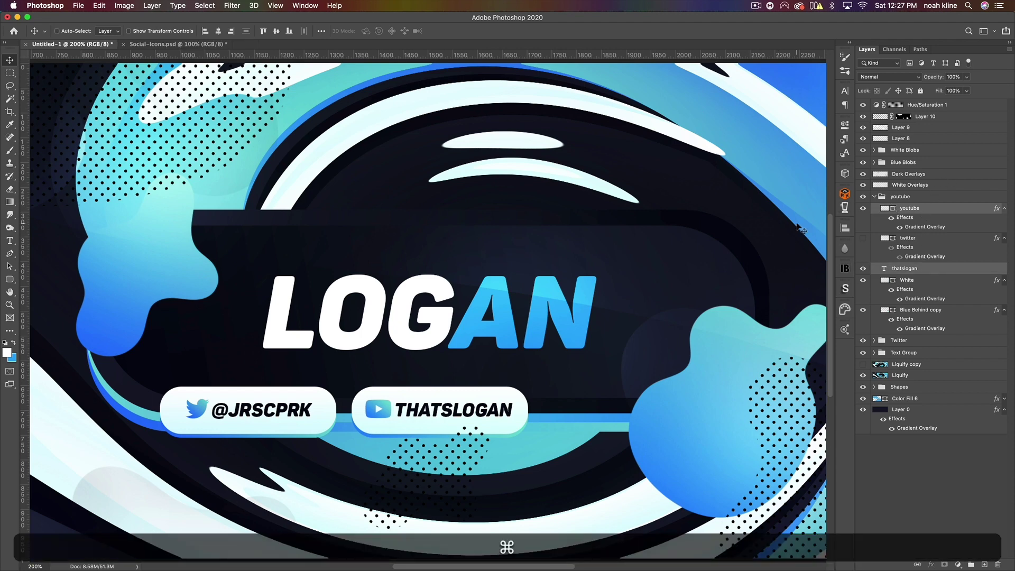
key("Right")
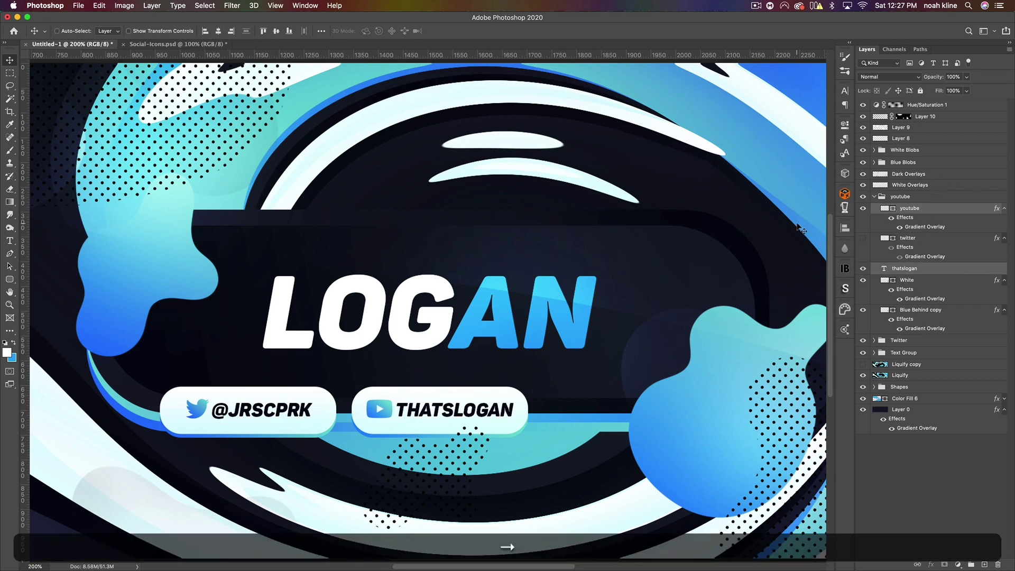
- Combine the youtube and Twitter groups into one group named Socials
left_click(875, 197)
left_click(899, 196)
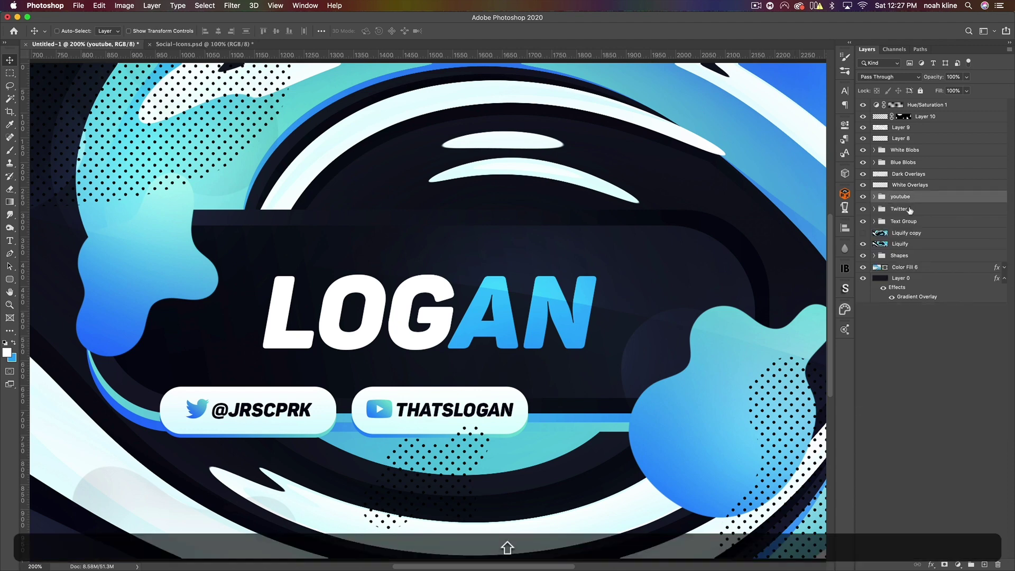
left_click(910, 209, "shift")
key("super+g")
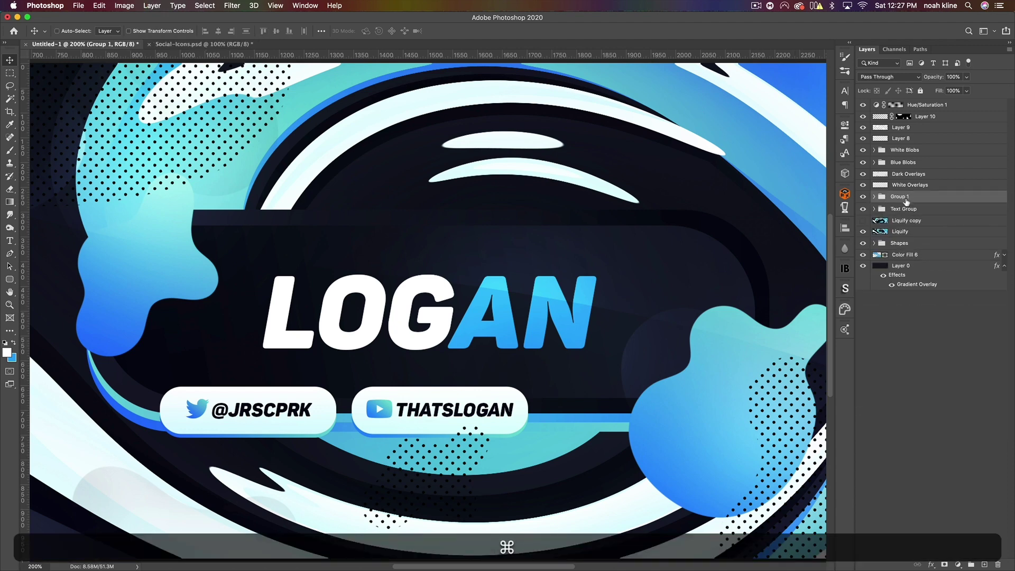
double_click(905, 199)
type("Socials")
key("Return")
- Move the Socials group slightly left along the lower edge of the LOGAN plate
key("super+0")
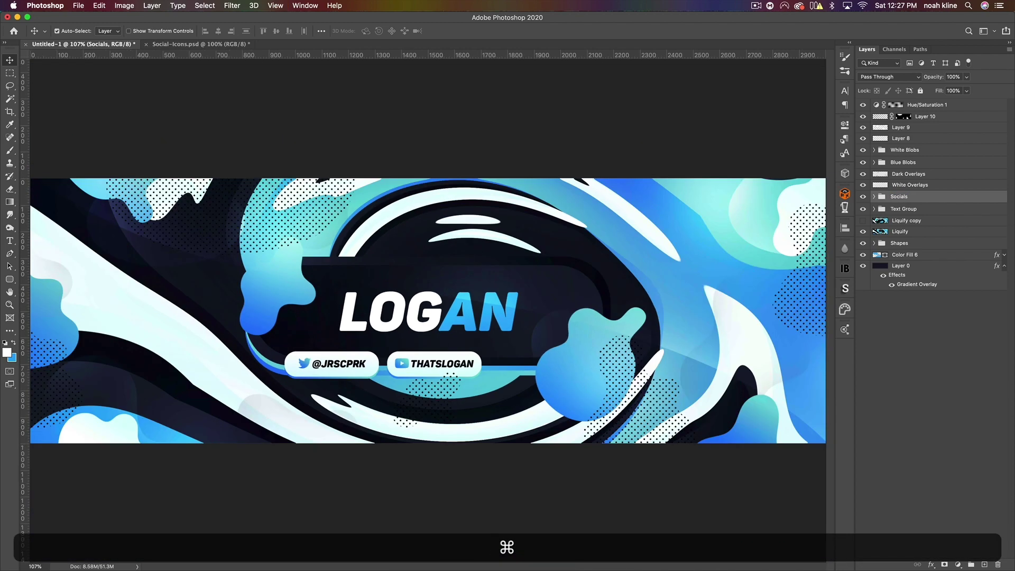
key("super+minus")
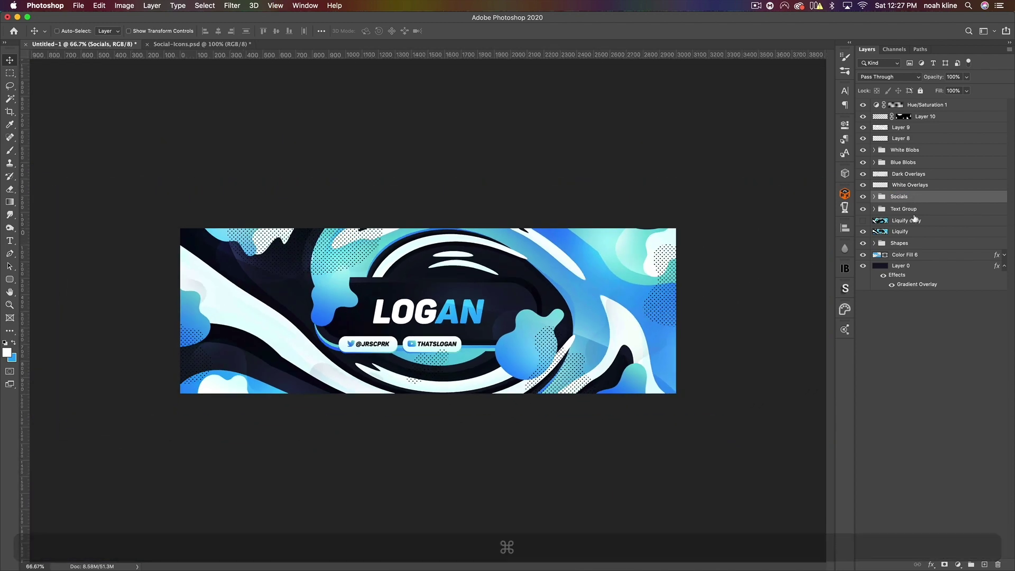
mouse_move(420, 323)
left_mouse_down()
mouse_move(410, 324)
mouse_move(413, 316)
left_mouse_up()
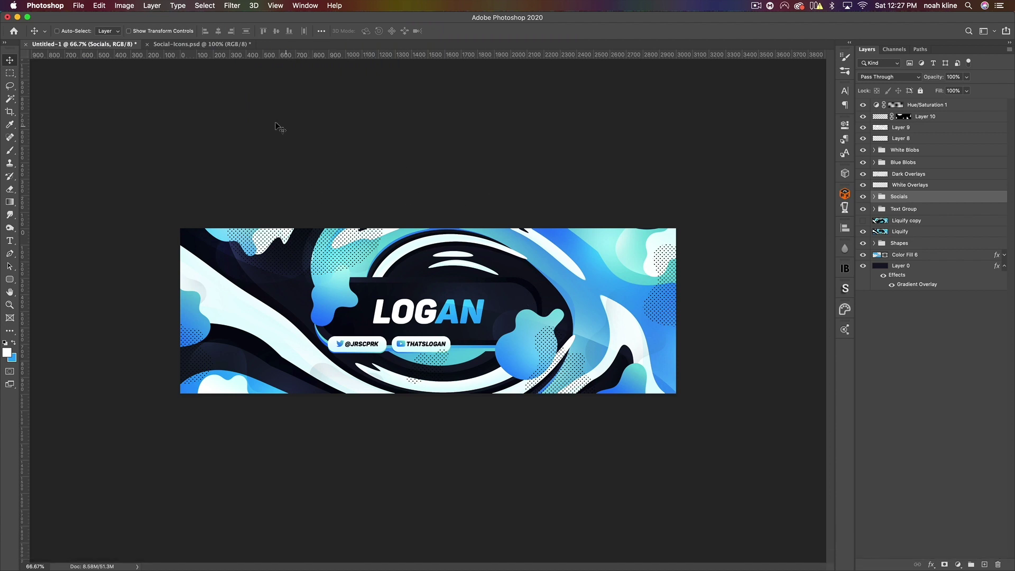
- Save the banner as Header.psd in the Tutorial folder with maximized compatibility, and close Social-Icons.psd
left_click(79, 6)
left_click(95, 117)
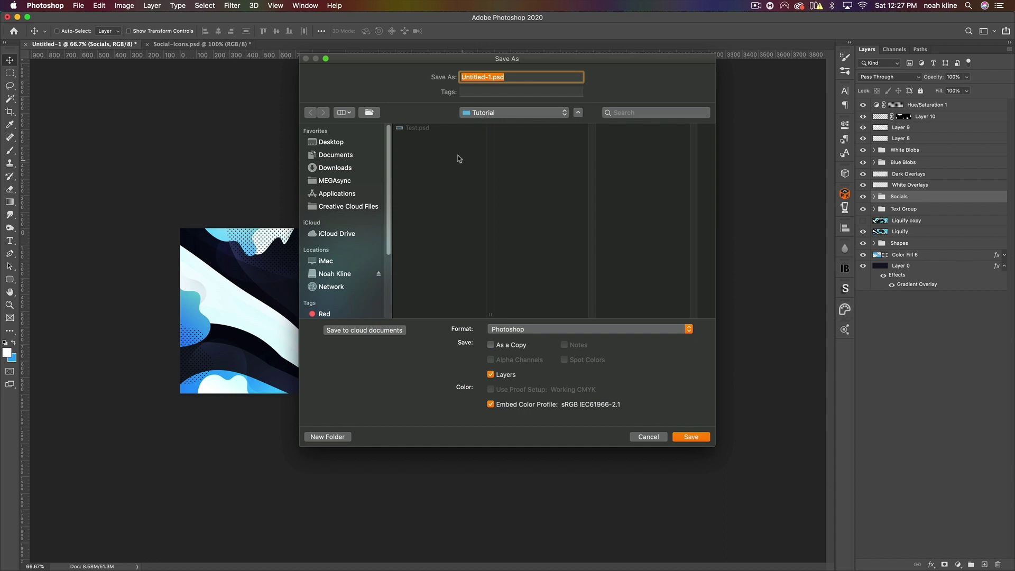
left_click(492, 77)
left_click_drag(490, 76, 417, 73)
type("Header")
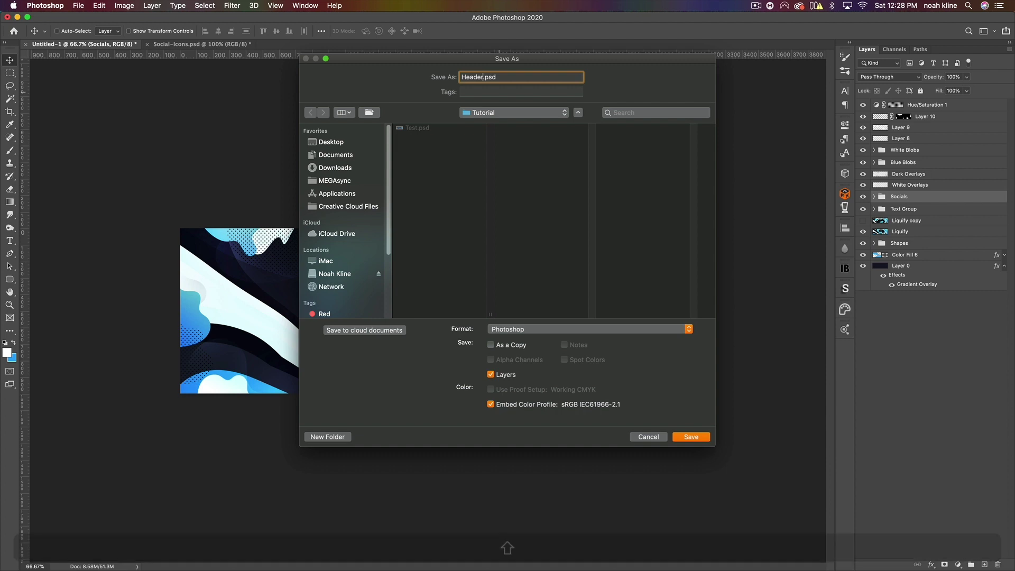
key("Return")
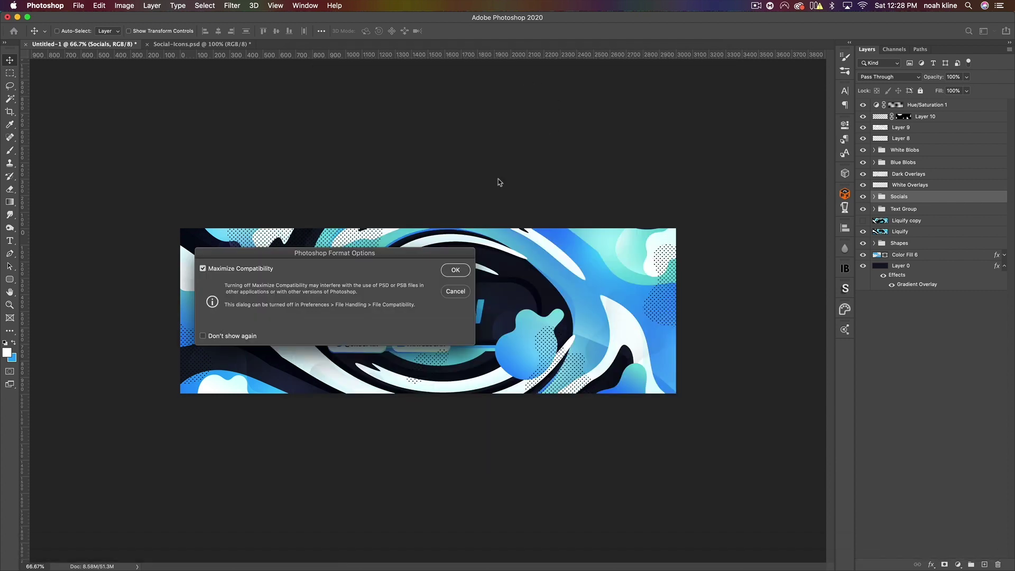
left_click(452, 271)
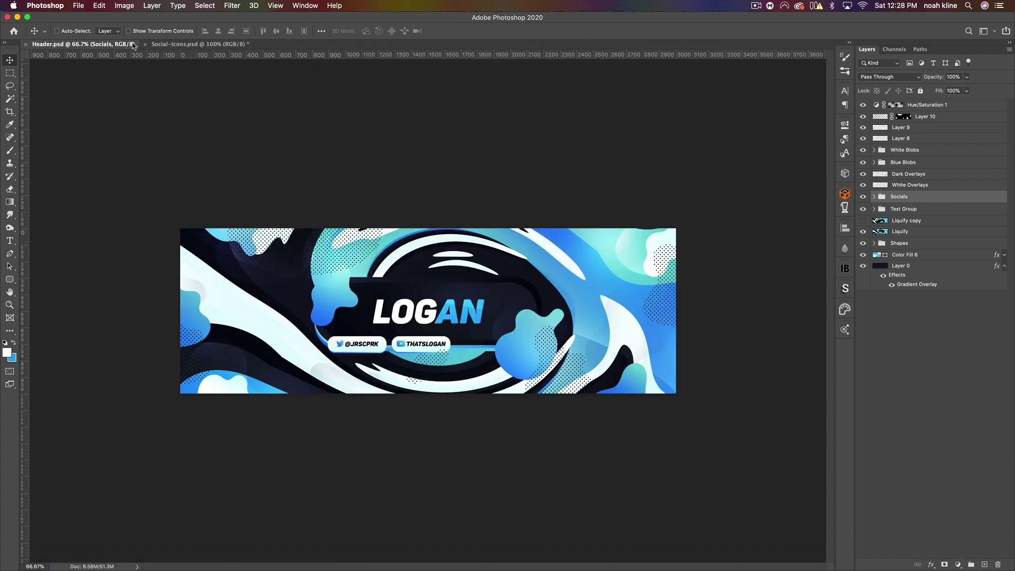
left_click(146, 45)
left_click(458, 196)
- Create a new document 1920 pixels wide and 480 pixels high
left_click(78, 5)
left_click(90, 18)
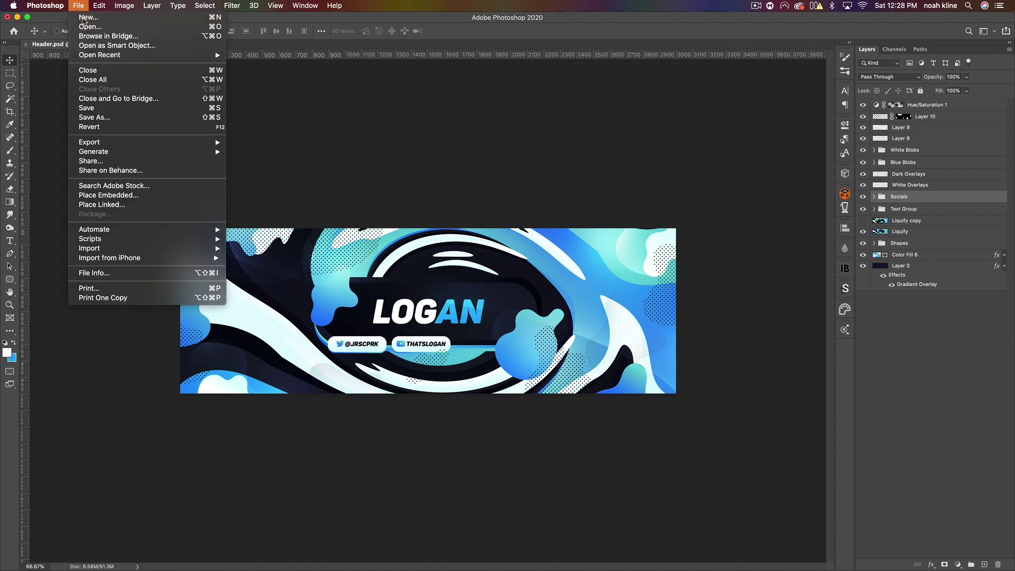
double_click(665, 243)
type("1920")
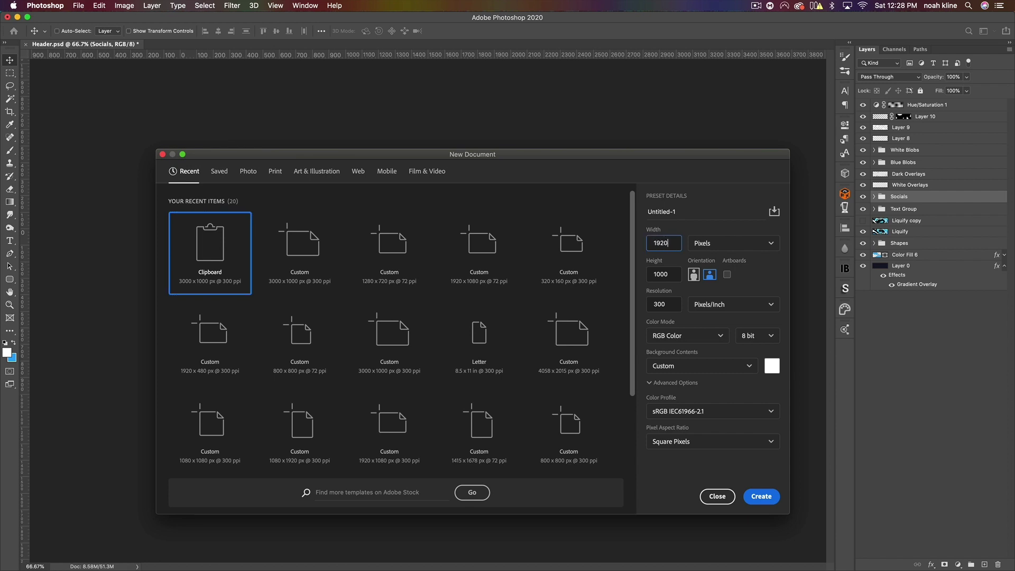
double_click(661, 273)
type("480")
left_click(762, 497)
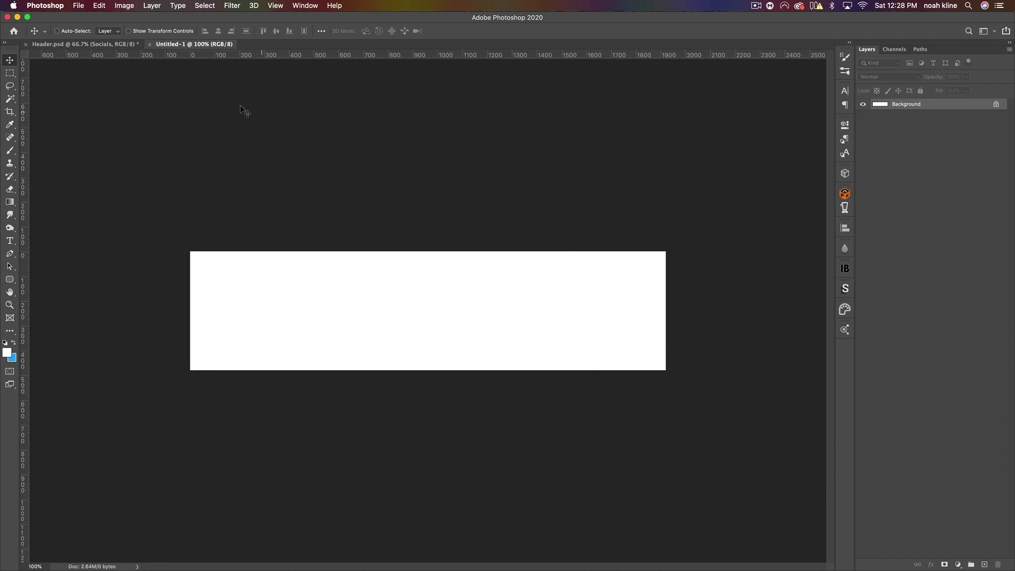
- Return to Header.psd and put all its layers, from Hue/Saturation 1 down to Layer 0, into one group
left_click(58, 45)
left_click(906, 104)
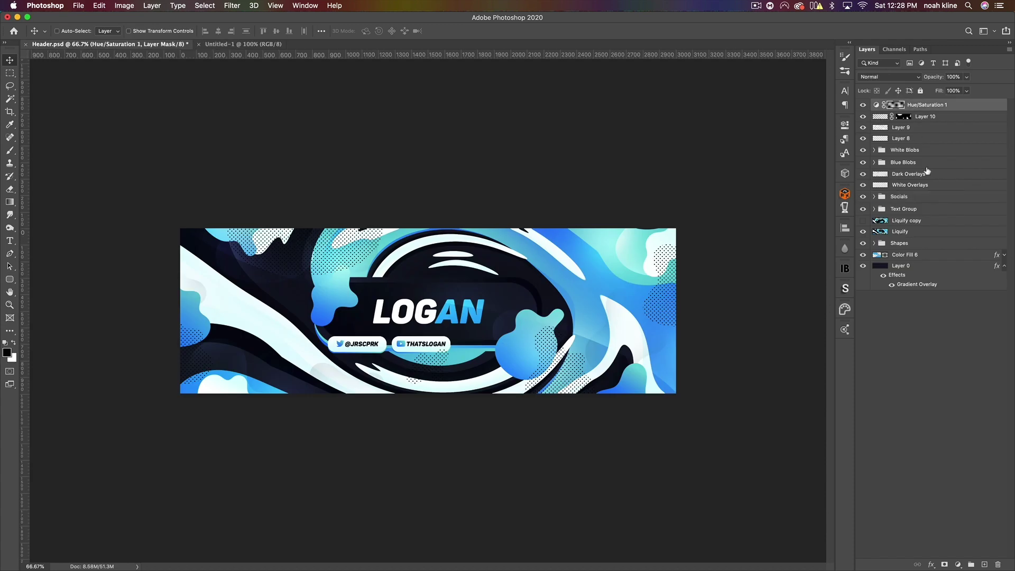
left_click(936, 273, "shift")
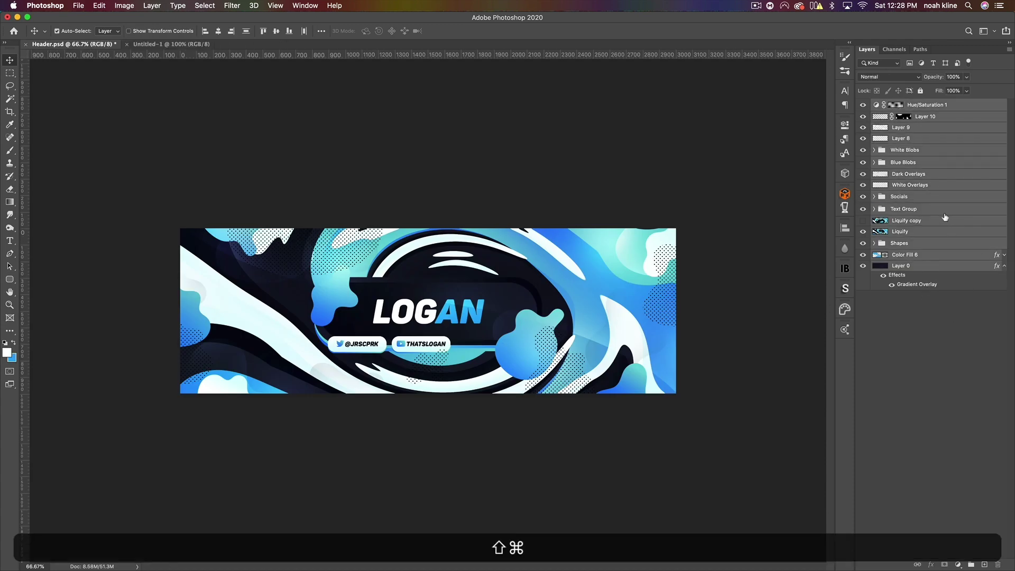
key("super+g")
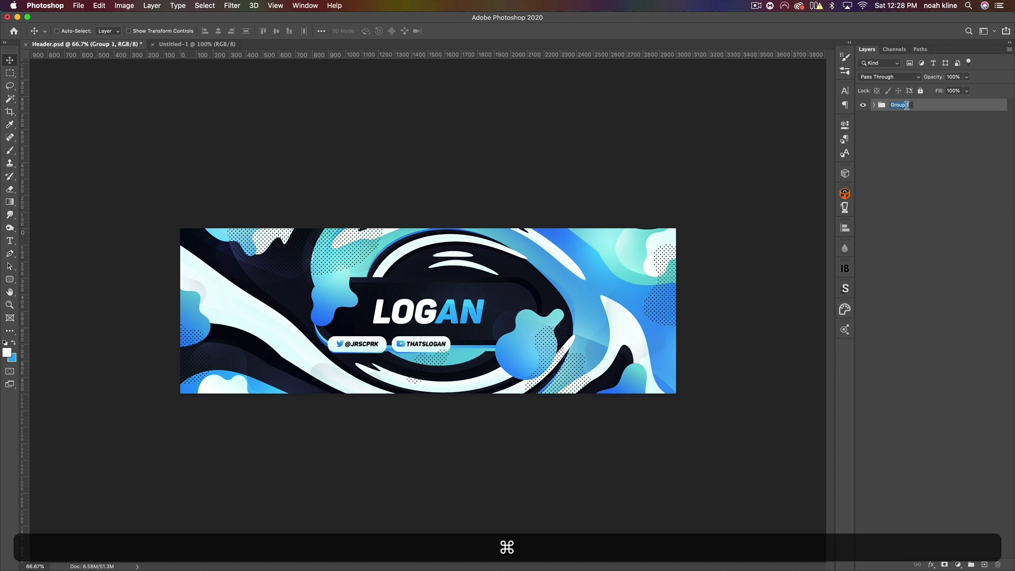
- Name the artwork group Design and copy it into the blank banner document Untitled-1
type("Design")
key("Return")
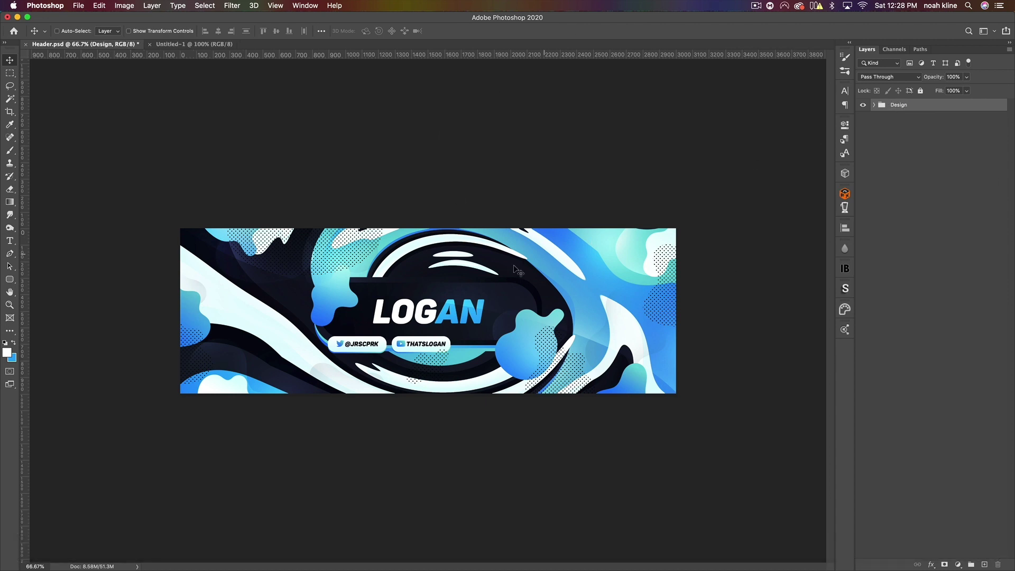
left_click(203, 44)
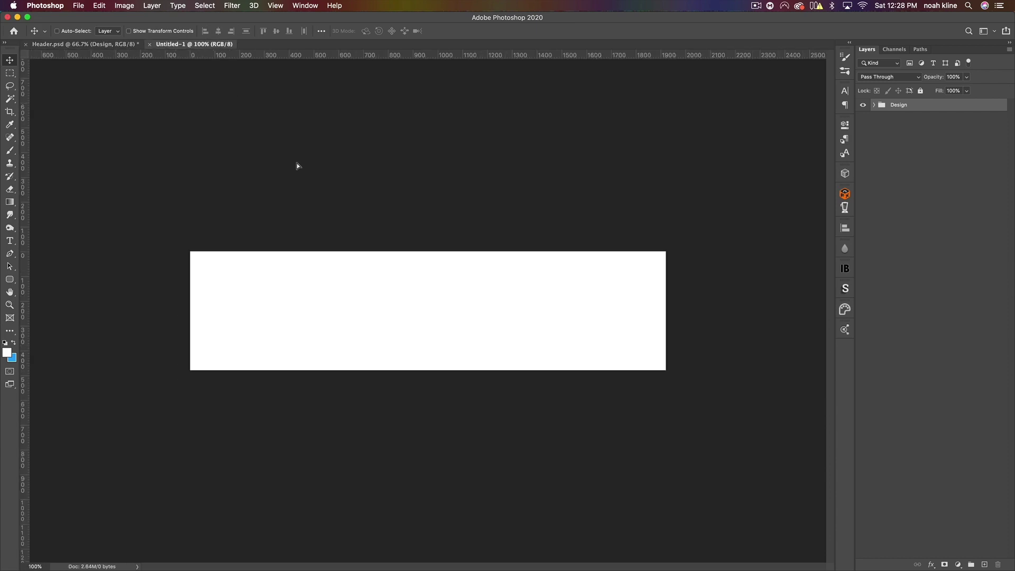
left_click_drag(432, 298, 487, 287)
- Scale the Design group to about 65% so it covers the banner canvas, and nudge the artwork down slightly
key("super+minus")
key("super+minus")
key("super+minus")
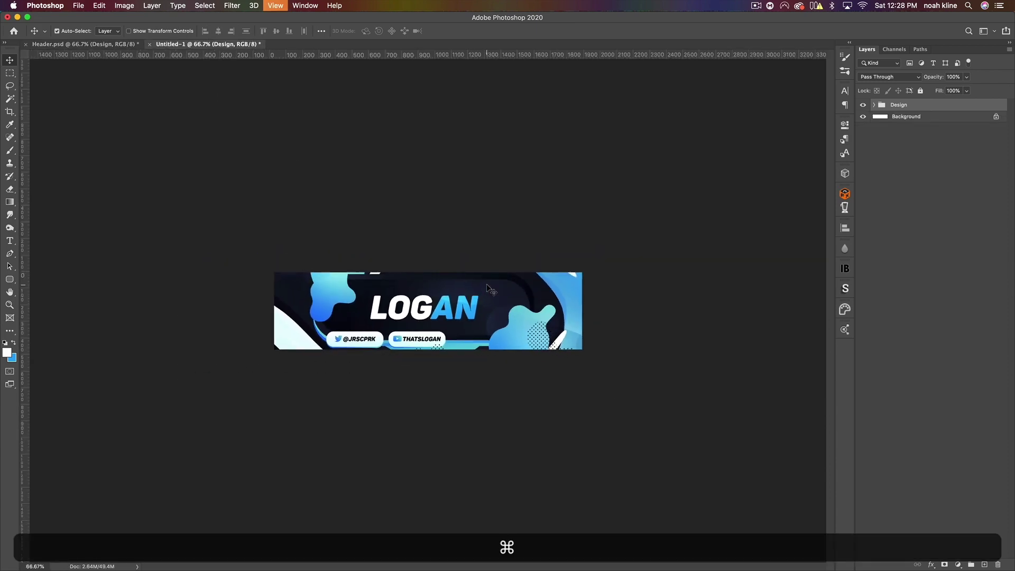
key("super+t")
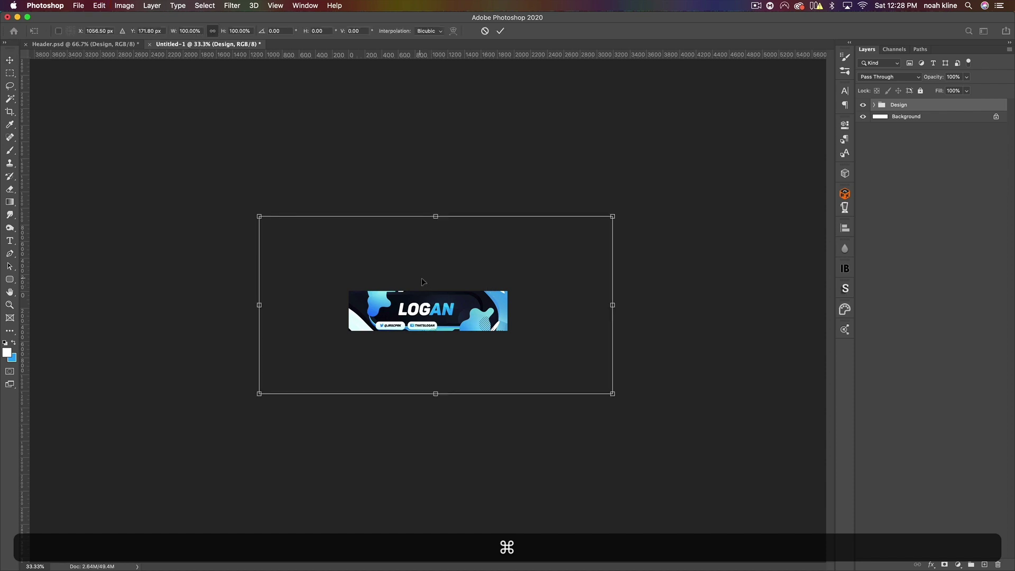
left_click_drag(613, 306, 549, 305)
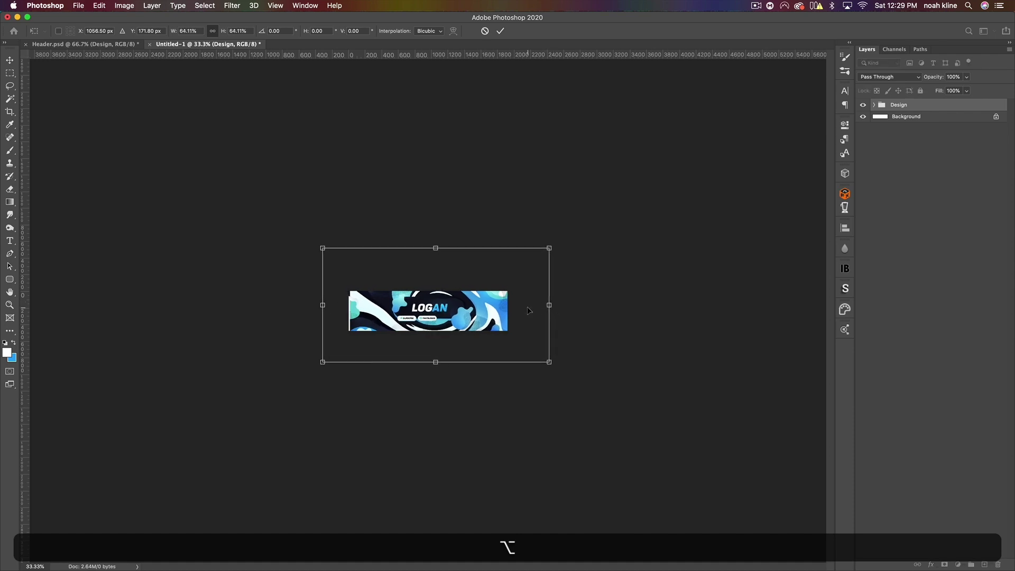
left_click_drag(331, 312, 328, 314)
key("Return")
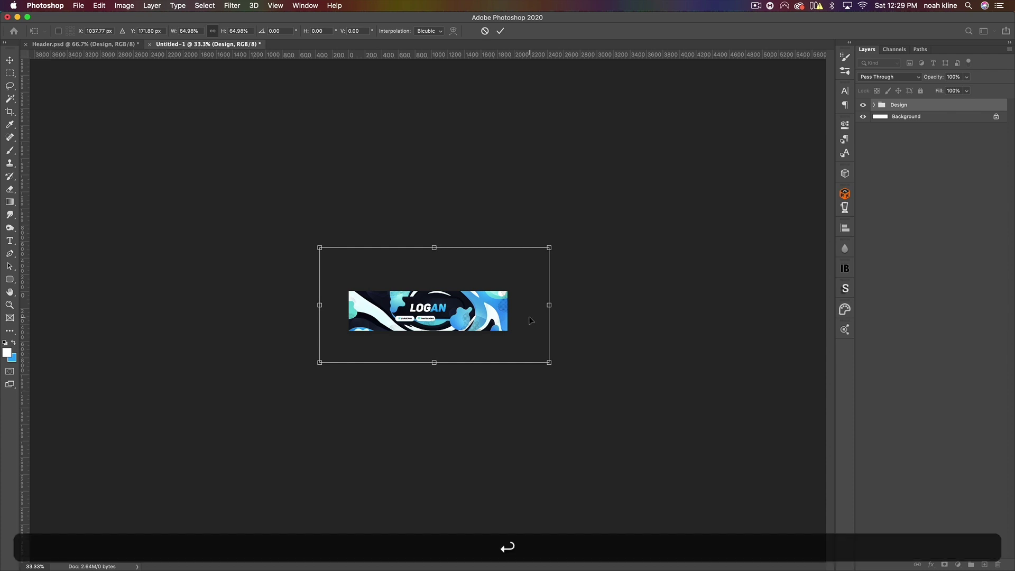
key("super+1")
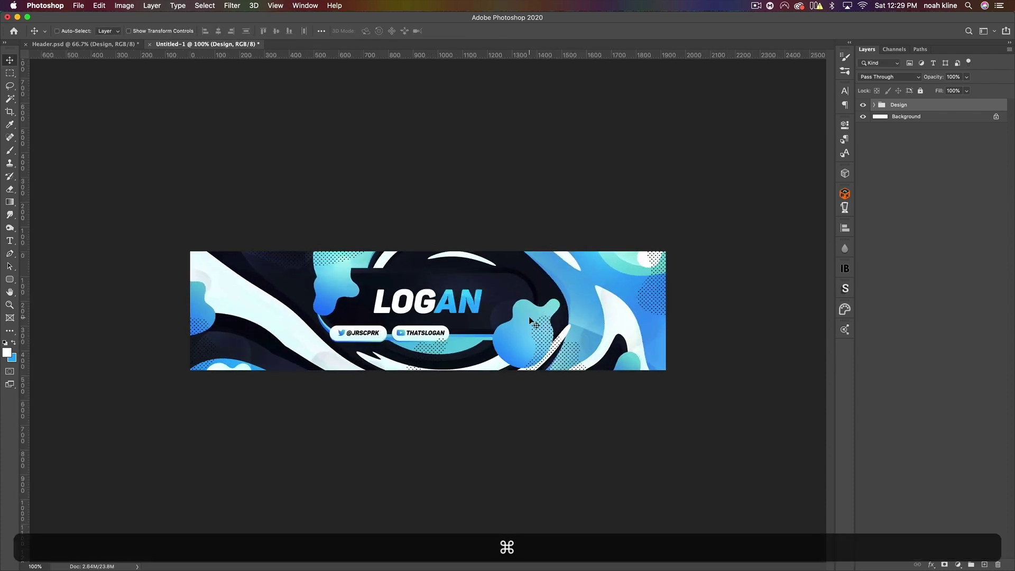
left_click_drag(459, 271, 461, 279)
- Save the banner document in the Tutorial folder as Twitch.psd in Photoshop format
left_click(78, 6)
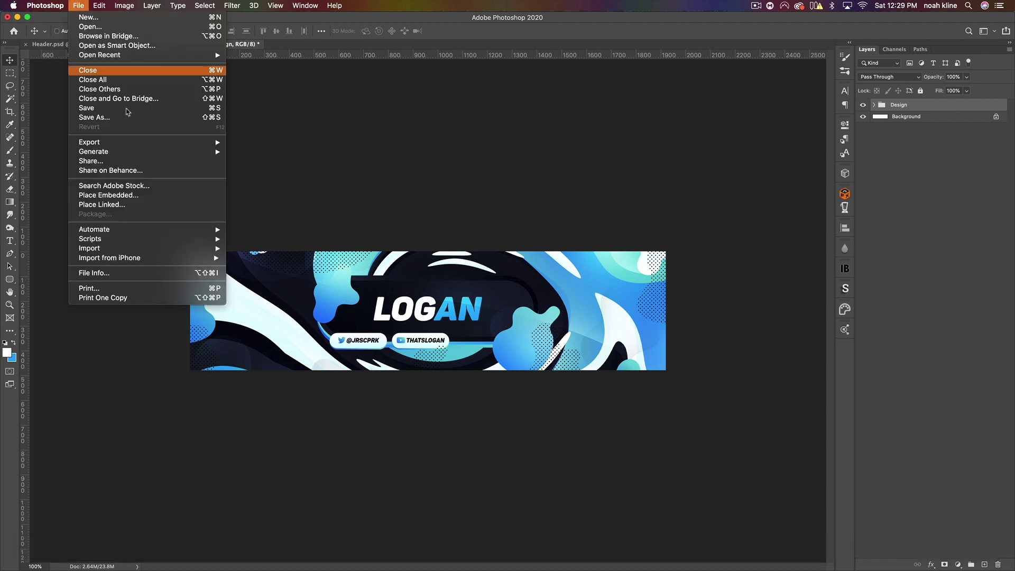
left_click(112, 118)
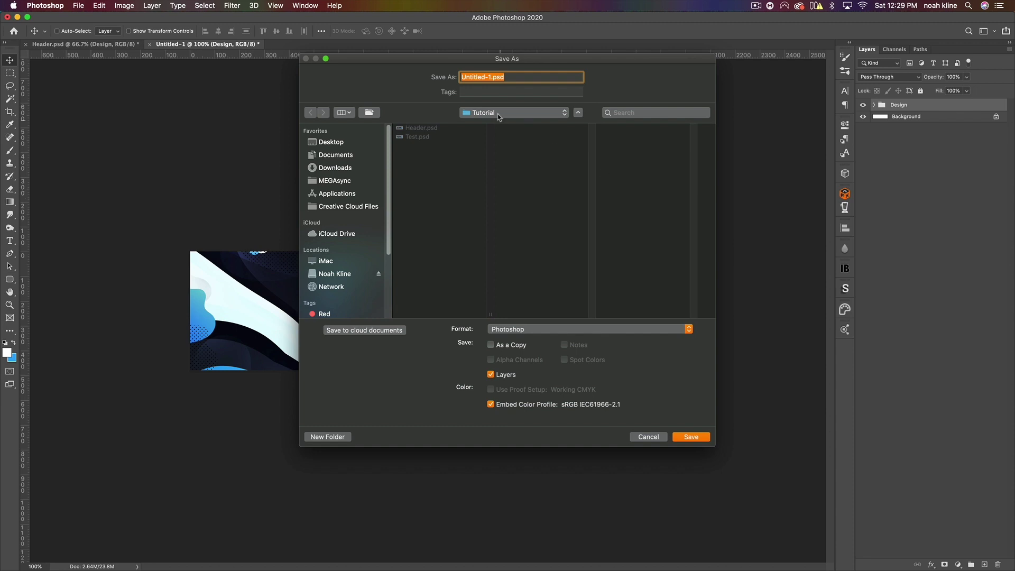
left_click_drag(490, 77, 428, 78)
type("Twi")
key("BackSpace")
key("BackSpace")
key("BackSpace")
type("Twitch")
left_click(691, 438)
left_click(459, 267)
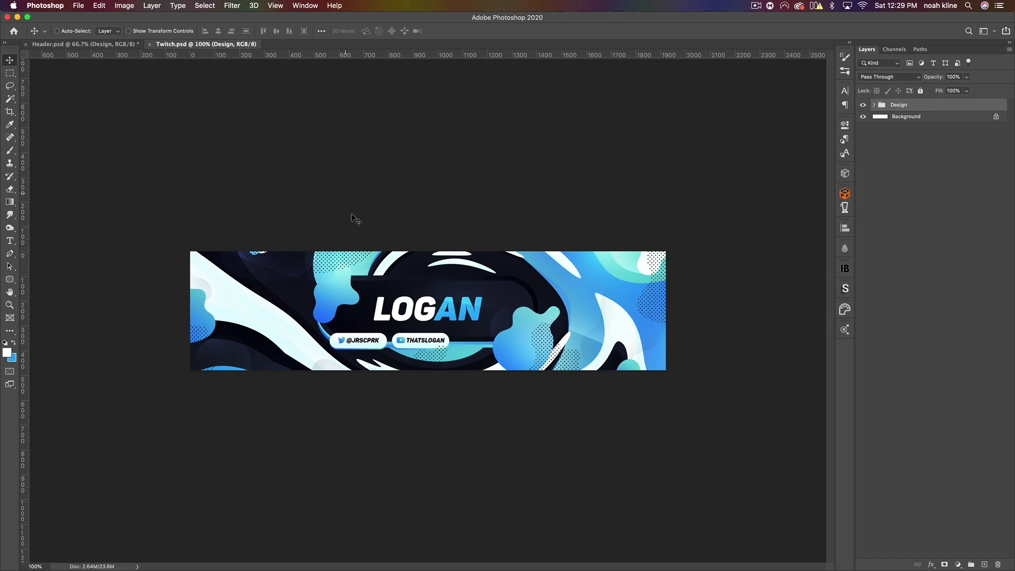
- Create a new 800 × 800 pixel RGB document at 300 pixels/inch
left_click(79, 5)
left_click(88, 19)
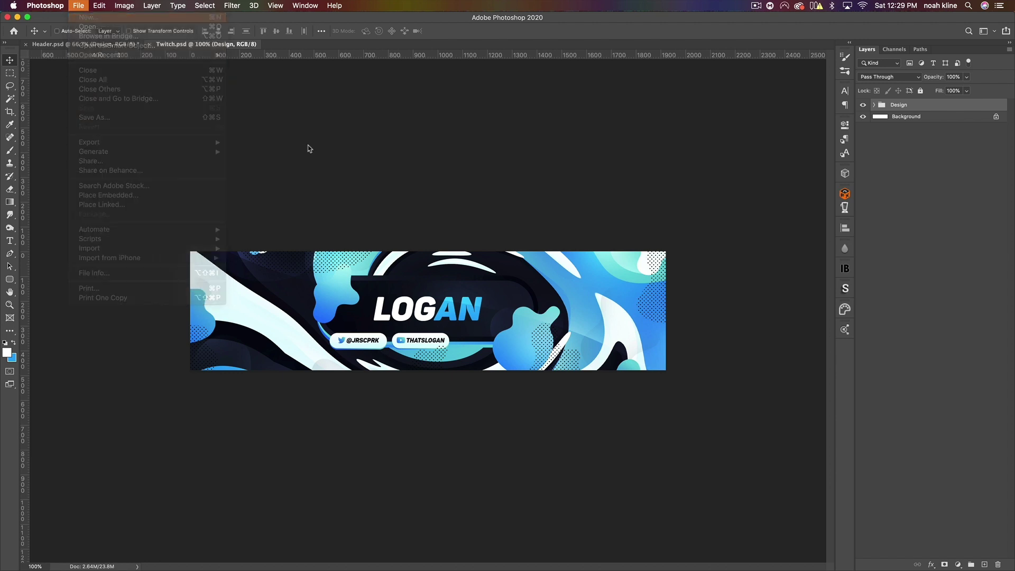
double_click(668, 244)
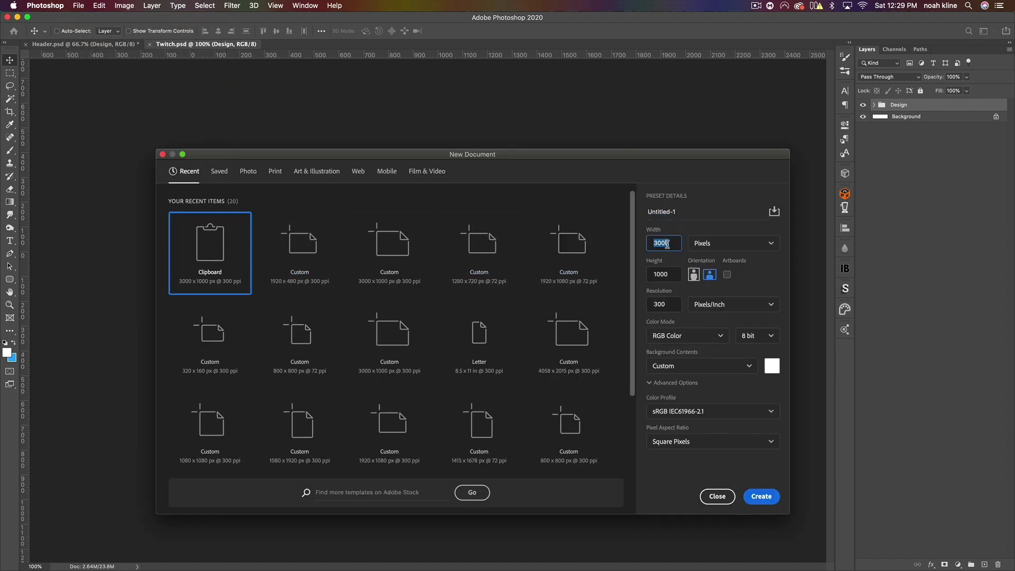
type("800")
key("Tab")
type("8")
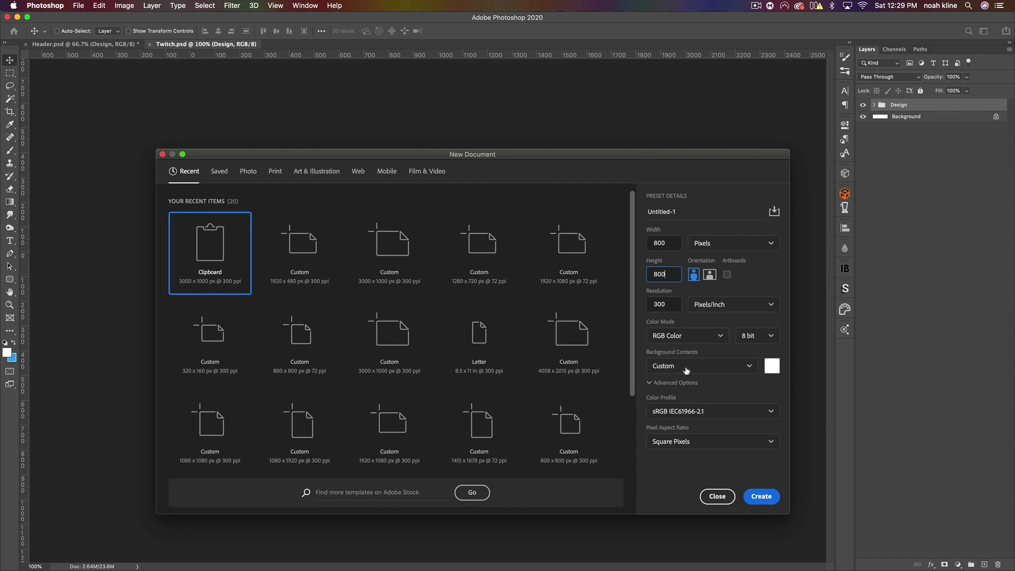
left_click(764, 496)
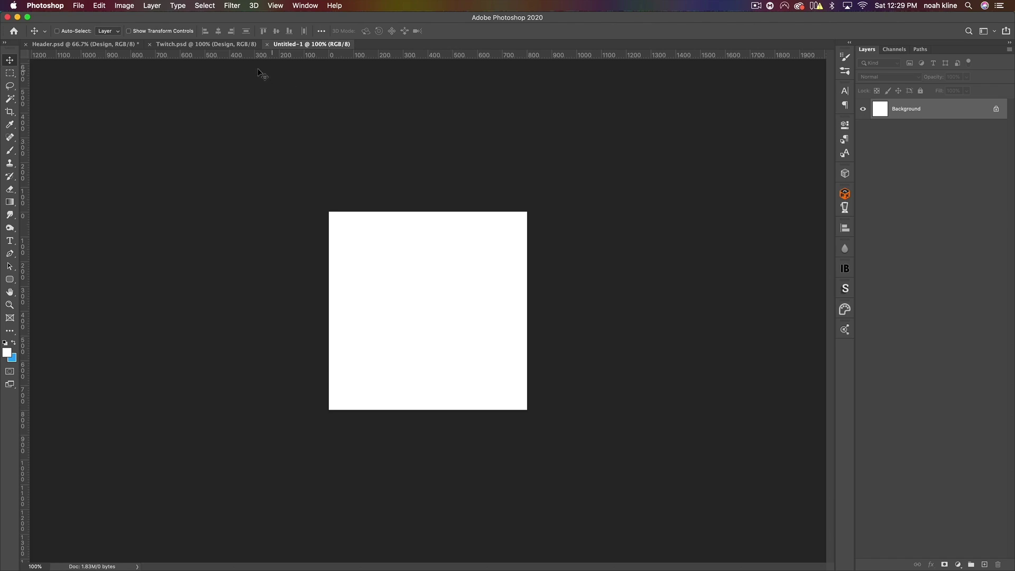
- Copy the Design group from Header.psd into the new square document and hide its Socials group
left_click(79, 44)
left_click_drag(440, 319, 481, 274)
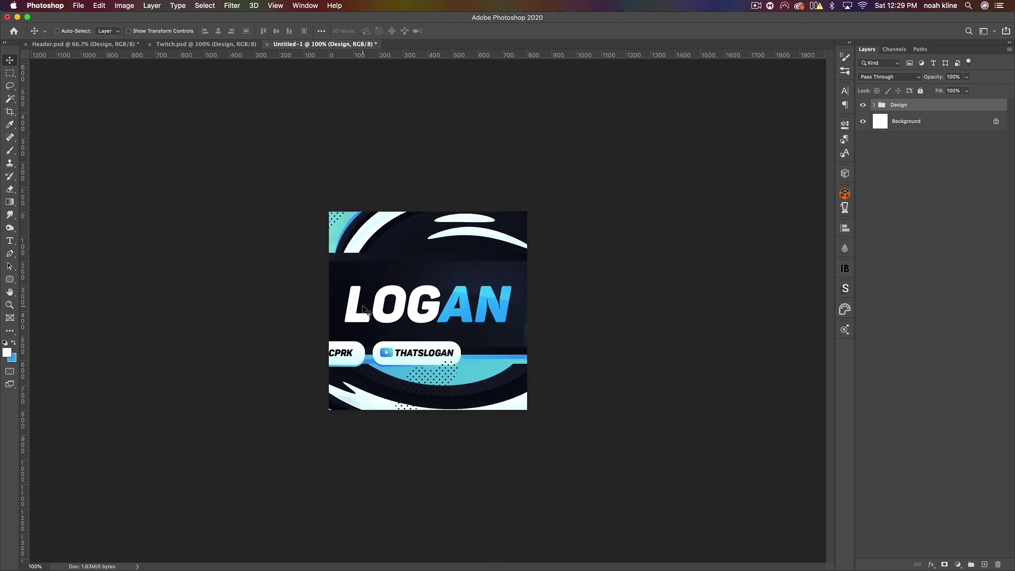
left_click(874, 105)
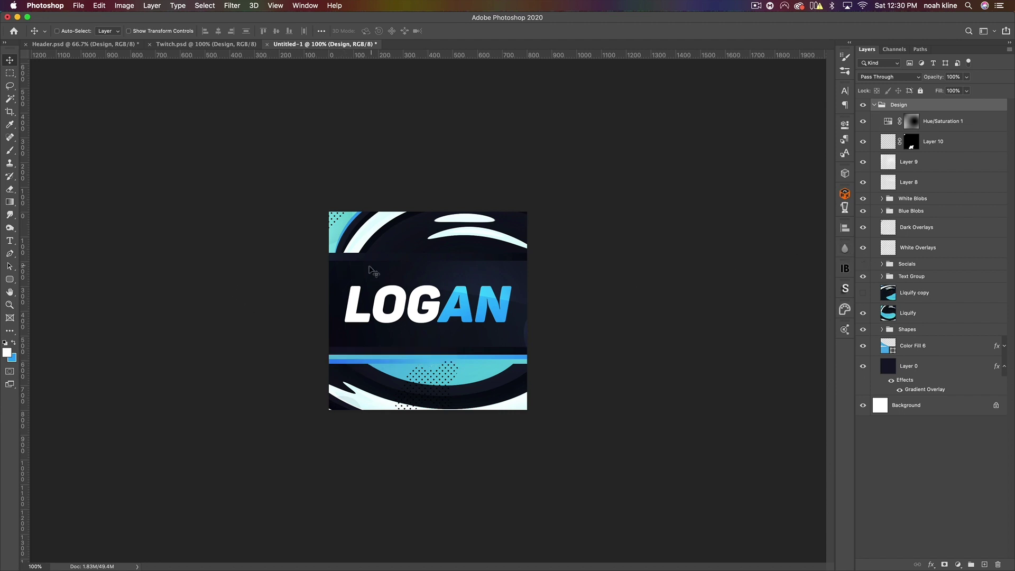
key("super+minus")
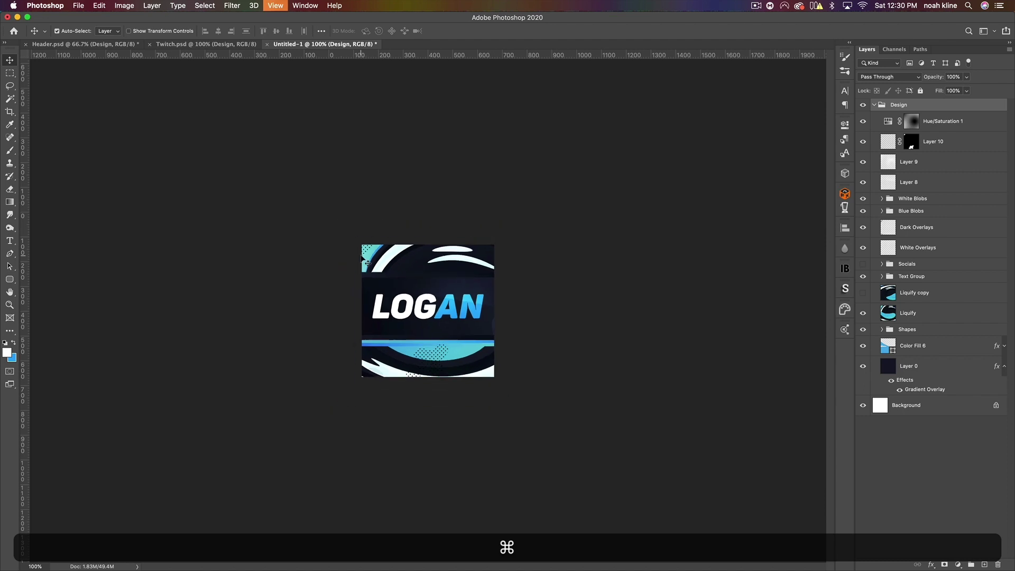
- Hide the name text and the whole Text Group inside the Design group, leaving only the background artwork
left_click(882, 276)
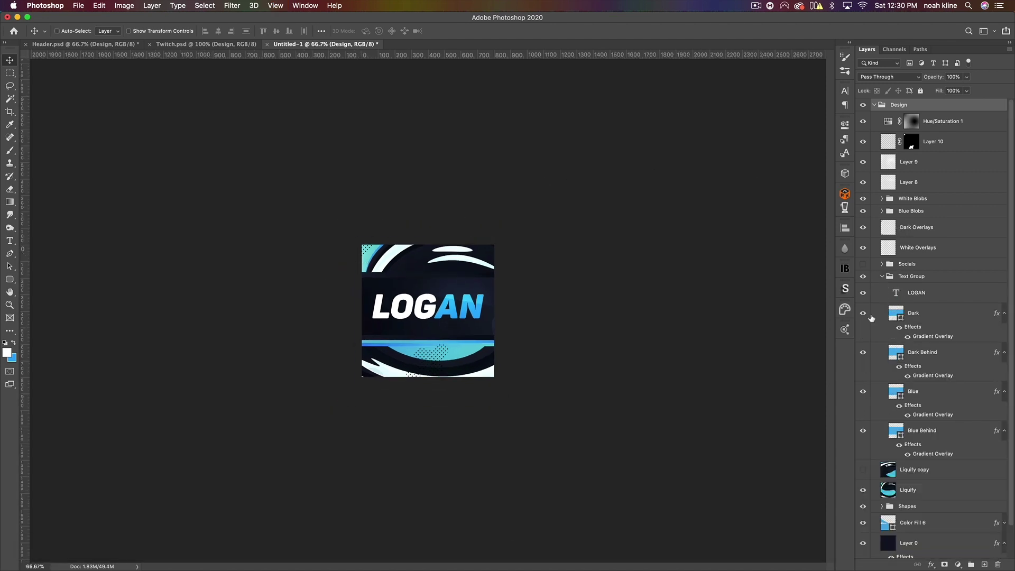
left_click(863, 429)
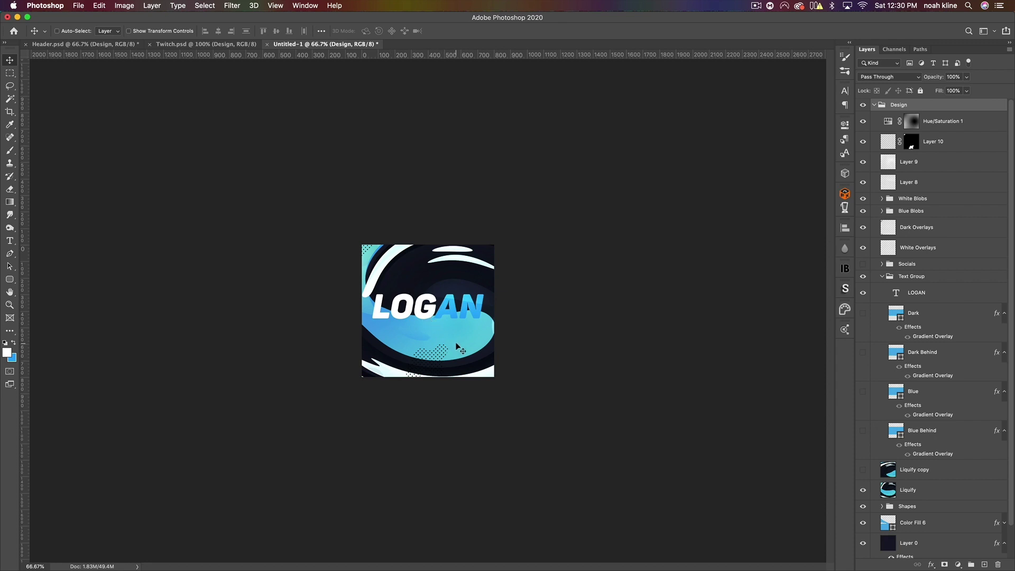
left_click_drag(863, 432, 855, 321)
left_click(863, 293)
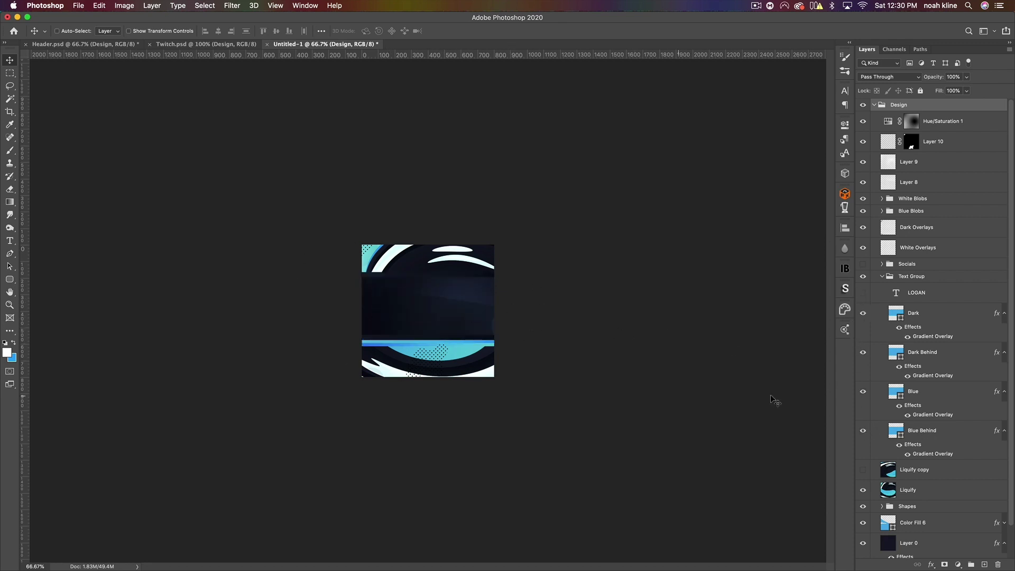
left_click(862, 277)
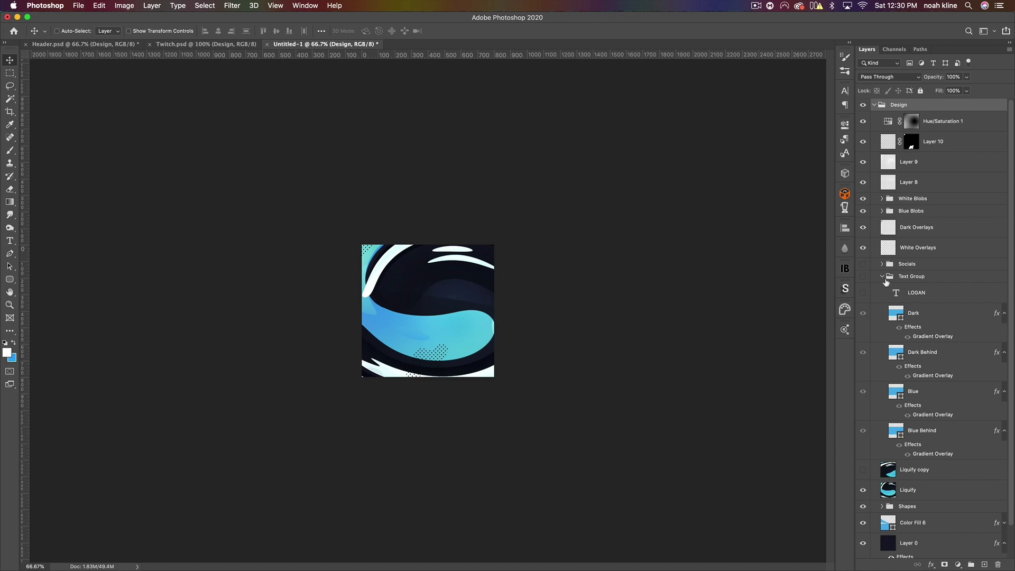
left_click(883, 277)
- Draw a filled circle about 668 px in diameter above the Liquify copy layer, near the centre of the canvas
left_click(905, 296)
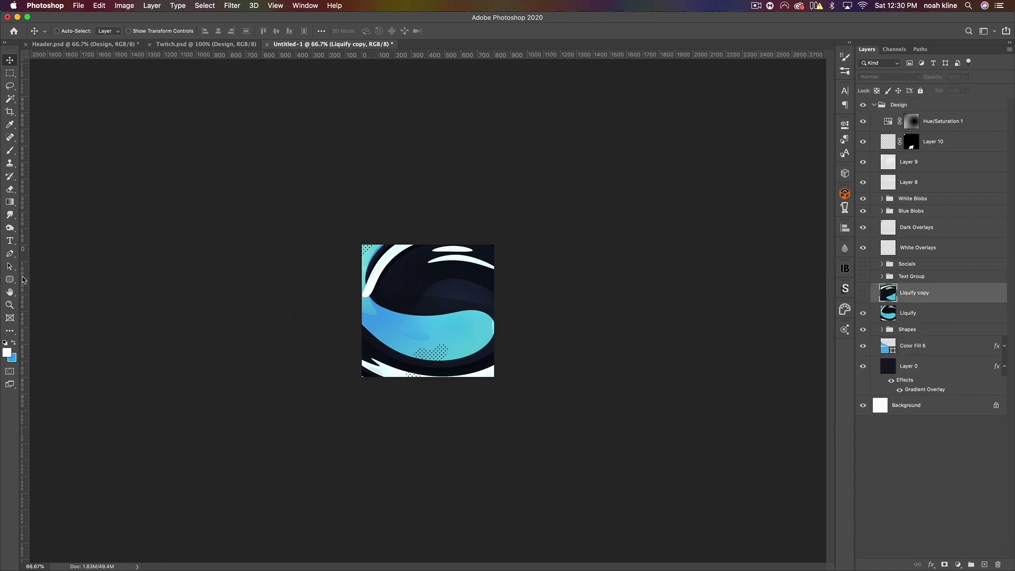
left_click_drag(10, 280, 44, 296)
left_click_drag(427, 312, 481, 374)
left_click(10, 60)
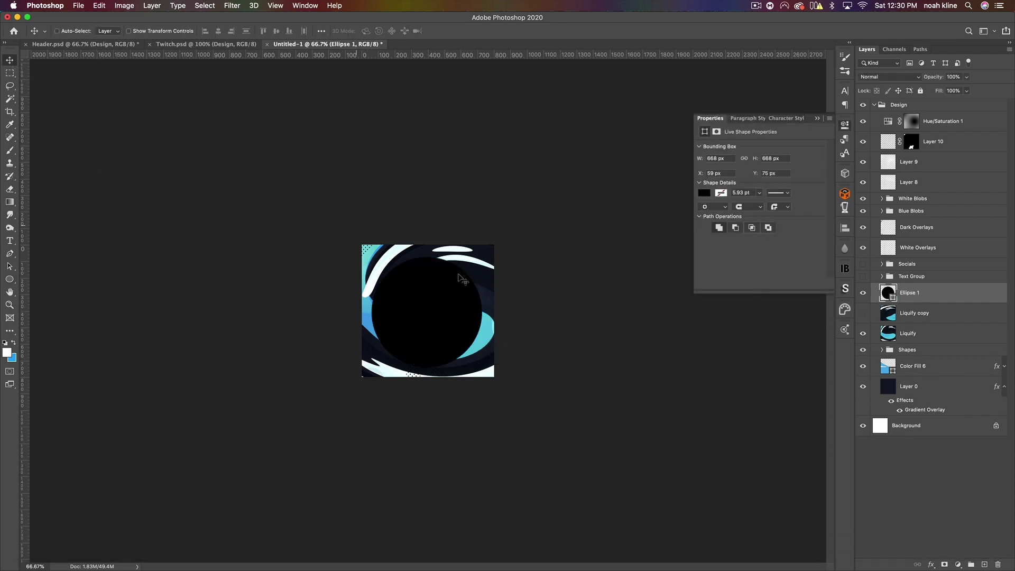
left_click_drag(451, 295, 449, 298)
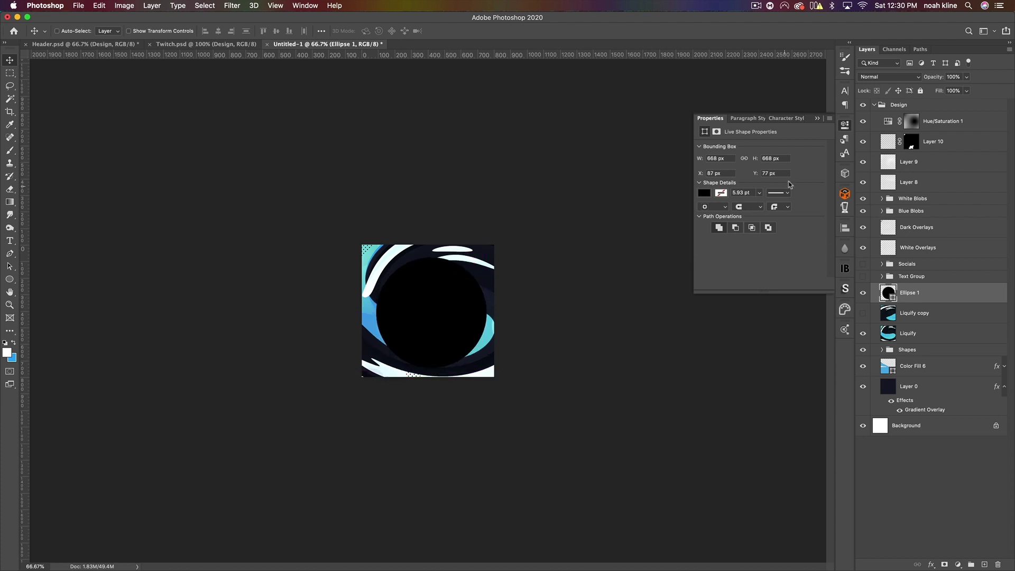
left_click(818, 119)
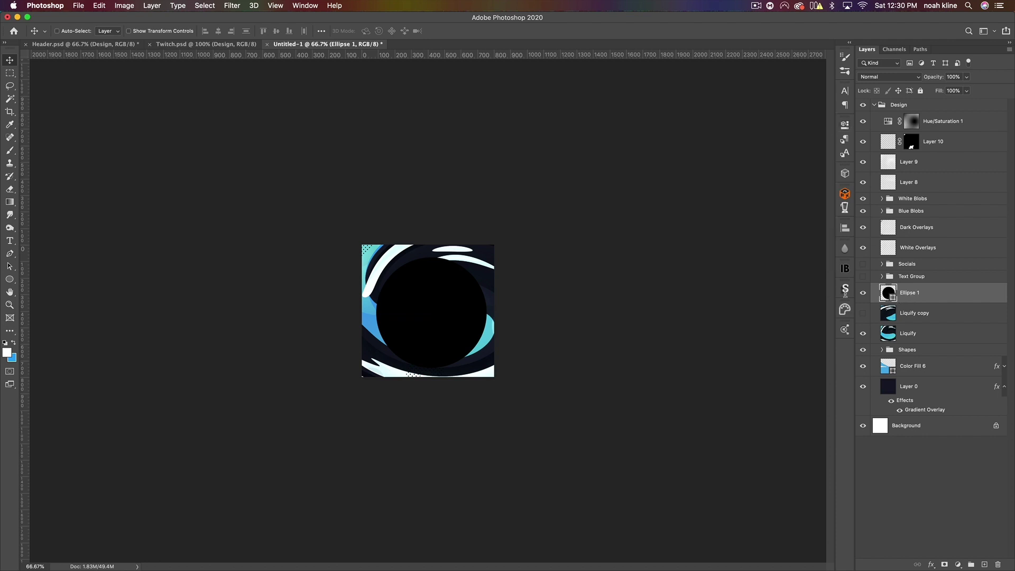
- Recolour the circle to the dark navy 0a0e1b sampled from the artwork
double_click(889, 293)
left_click(487, 271)
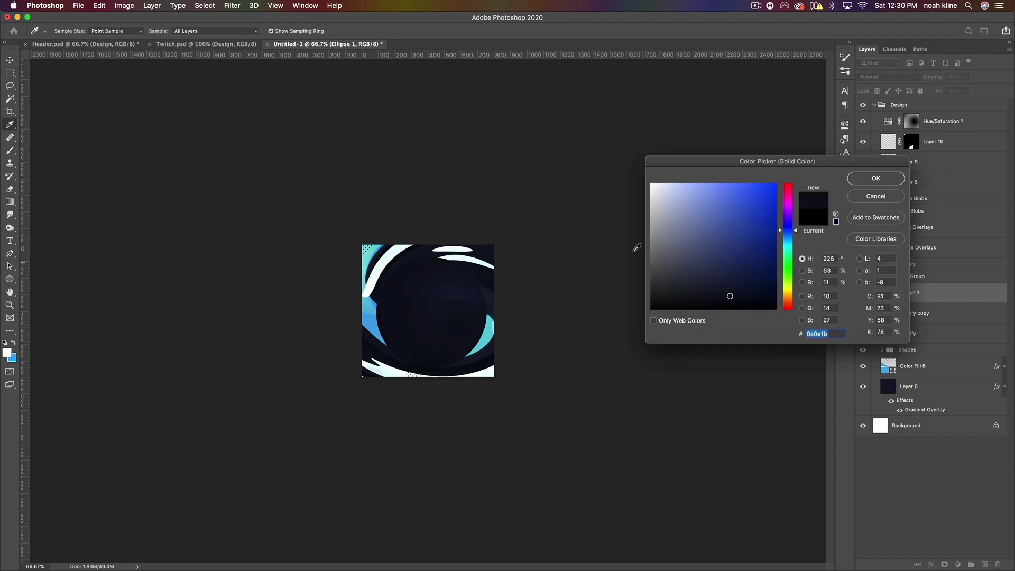
left_click(885, 180)
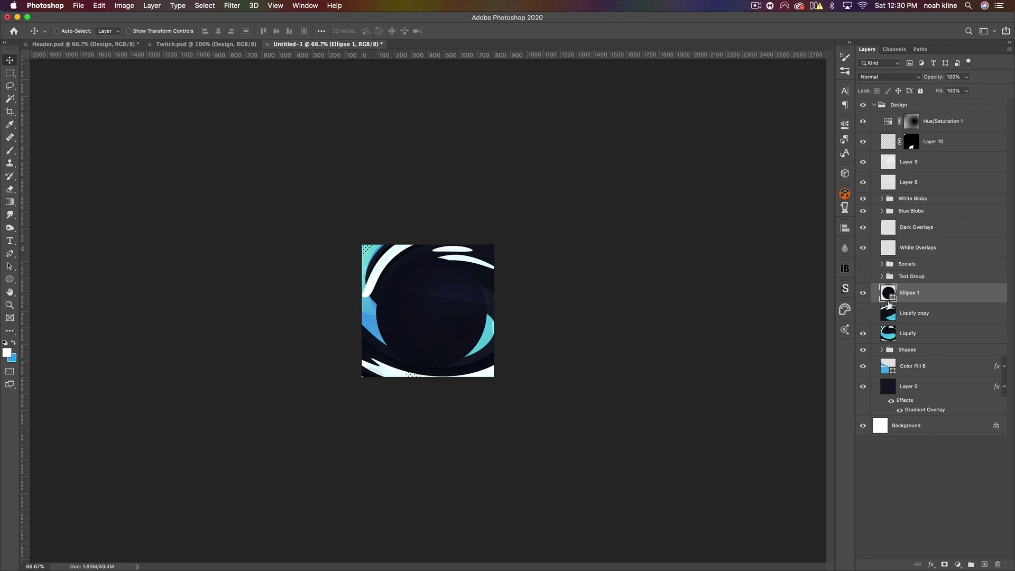
- Move the circle layer above the Design group and shift the Design artwork to the left behind it
left_click_drag(918, 286, 914, 106)
left_click(895, 131)
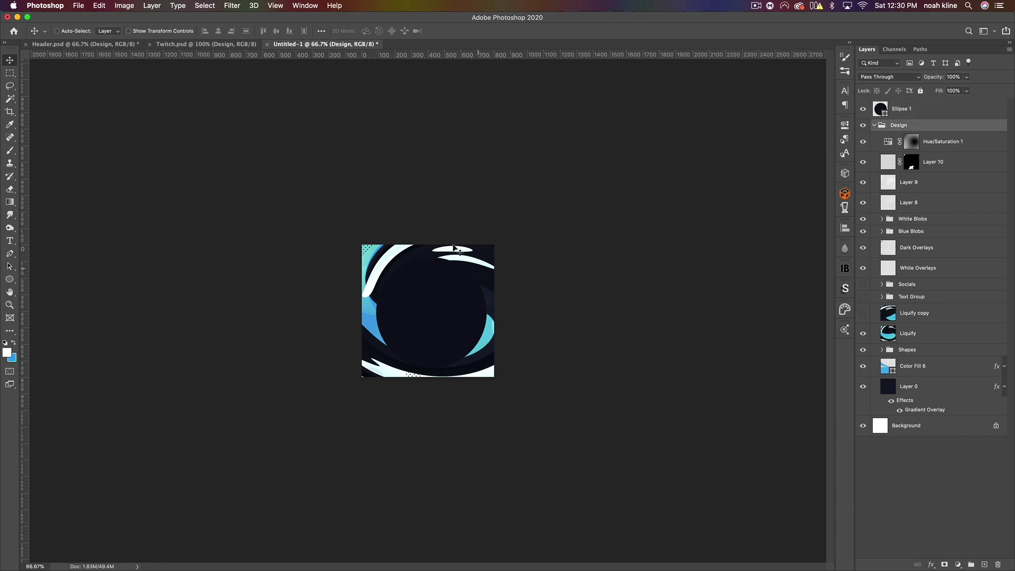
left_click_drag(460, 262, 365, 287)
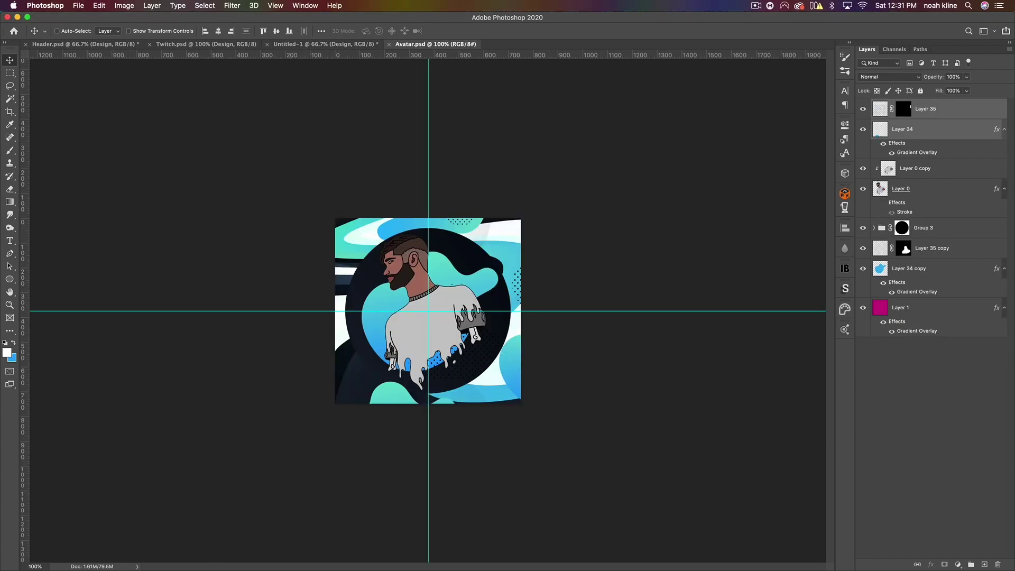
- Copy the character's Layer 0 and Layer 0 copy from Avatar.psd into the square document and position them above the dark circle
left_click(910, 136)
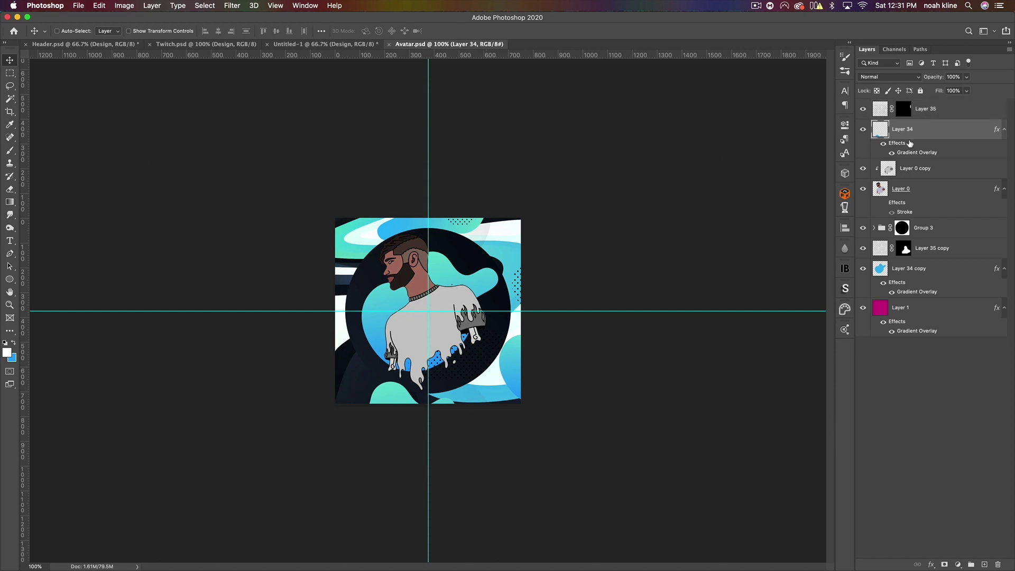
left_click(864, 189)
left_click(863, 189)
left_click(922, 189)
left_click(923, 169, "shift")
left_click_drag(458, 285, 437, 299)
left_click_drag(917, 162, 914, 100)
left_click_drag(508, 280, 490, 269)
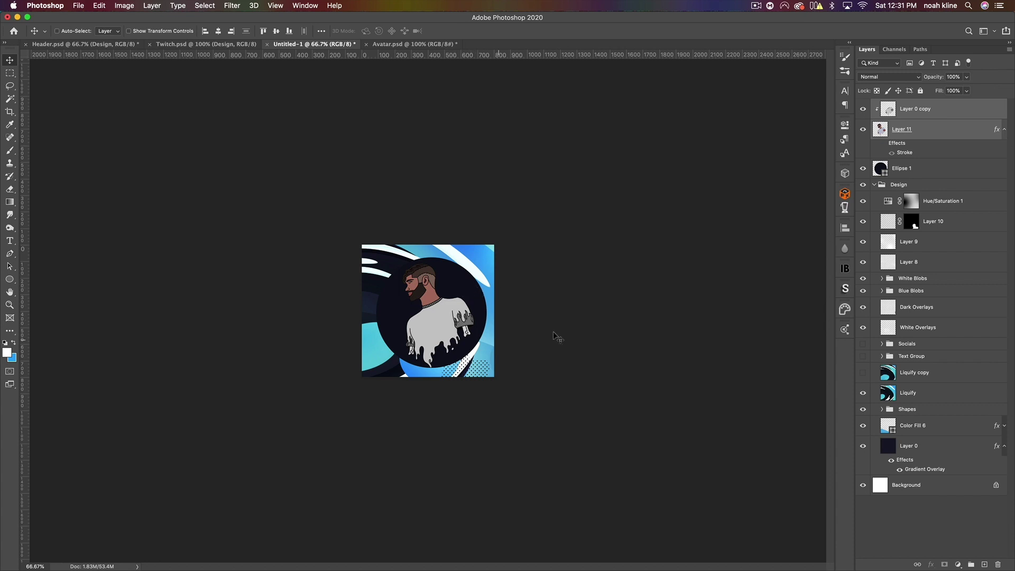
- Hide the character layers and place the circle layer inside the Design group, directly below the Text Group
left_click(863, 129)
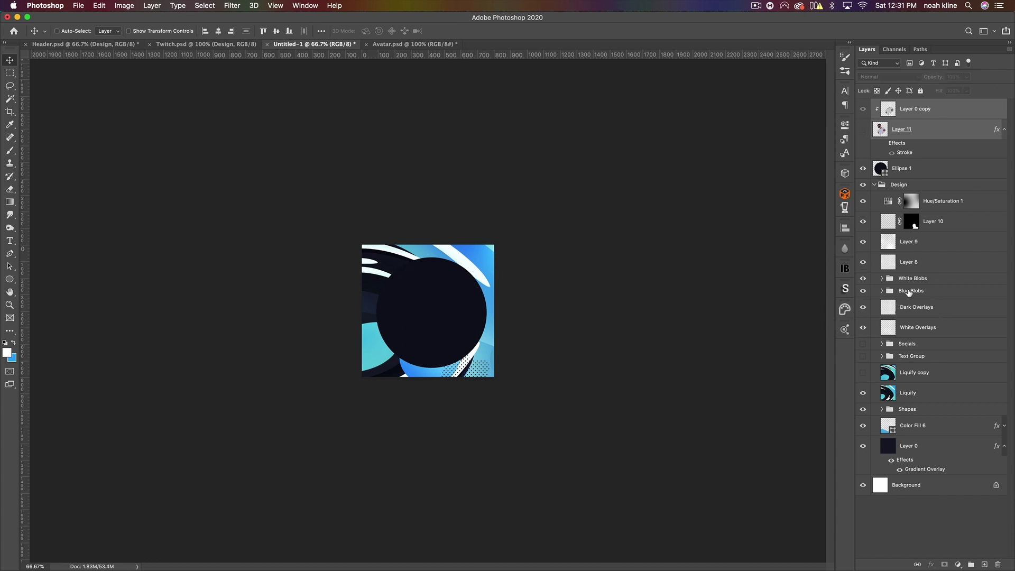
mouse_move(907, 173)
left_mouse_down()
mouse_move(905, 356)
mouse_move(888, 363)
left_mouse_up()
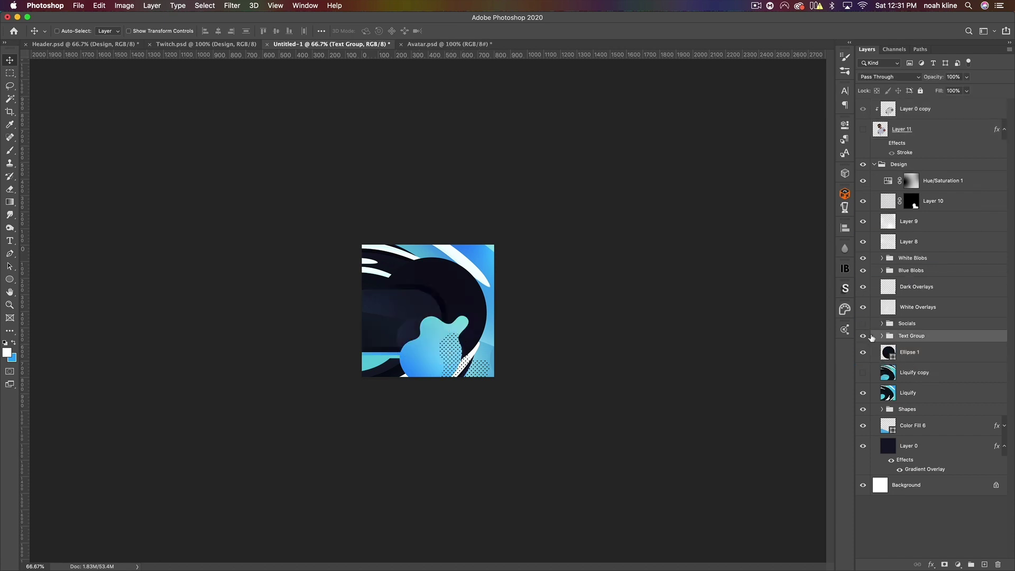
- Hide the Dark, Dark Behind, Blue and Blue Behind layers in the Text Group and move the name text over the circle
left_click(883, 337)
left_click_drag(863, 373, 862, 427)
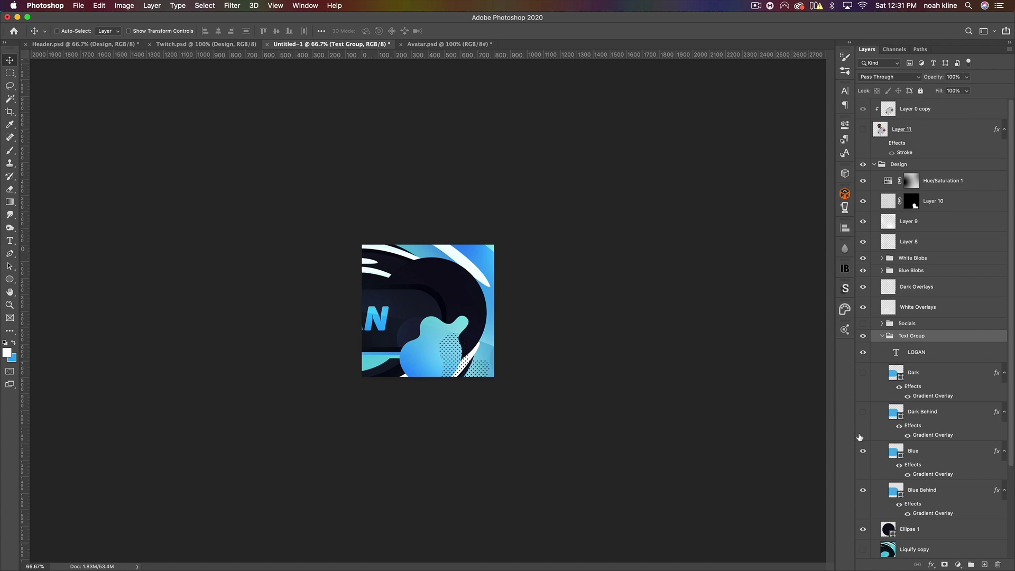
left_click_drag(861, 486, 848, 473)
left_click(917, 352)
left_click_drag(397, 308, 498, 298)
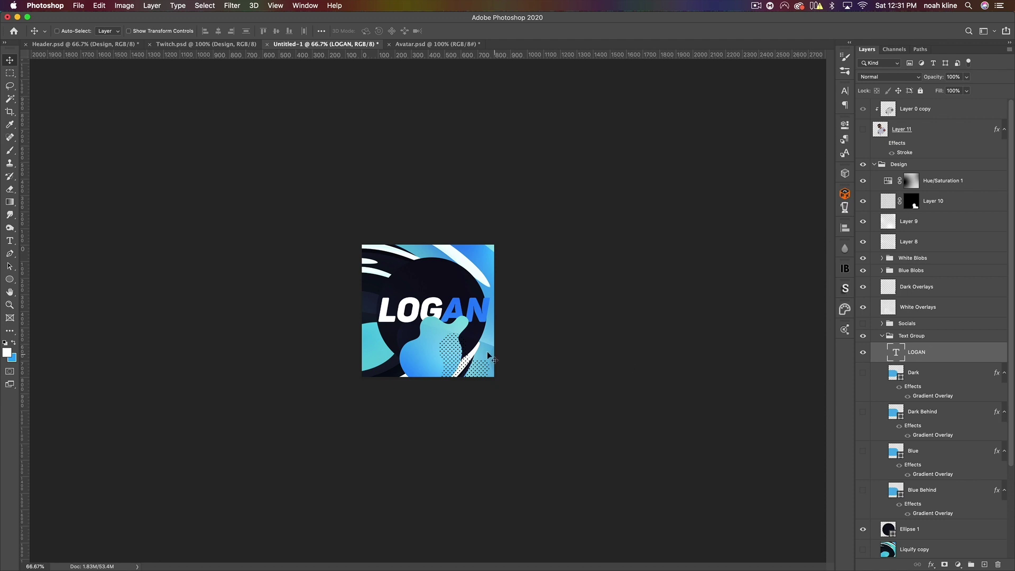
left_click(58, 31)
left_click_drag(423, 343, 420, 357)
key("super+z")
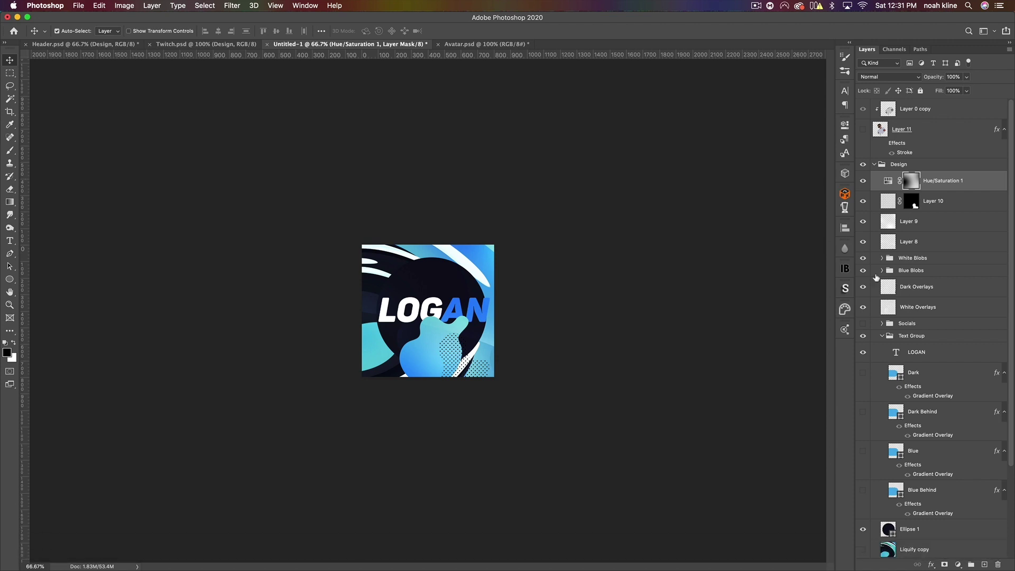
- Shift the large blob on Layer 3 of the Blue Blobs group slightly down, away from the name text
left_click(882, 270)
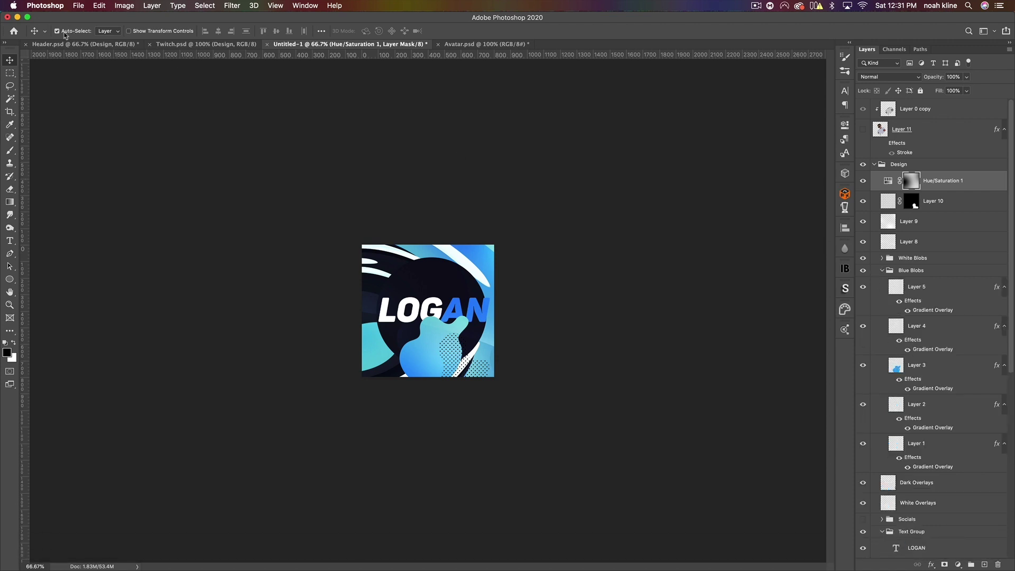
left_click(867, 365)
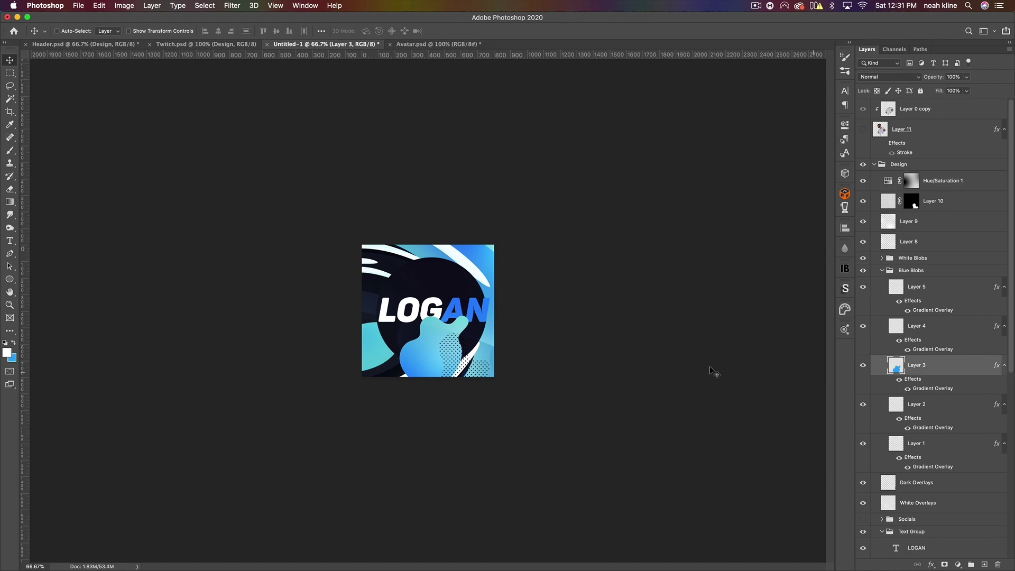
left_click_drag(464, 365, 461, 375)
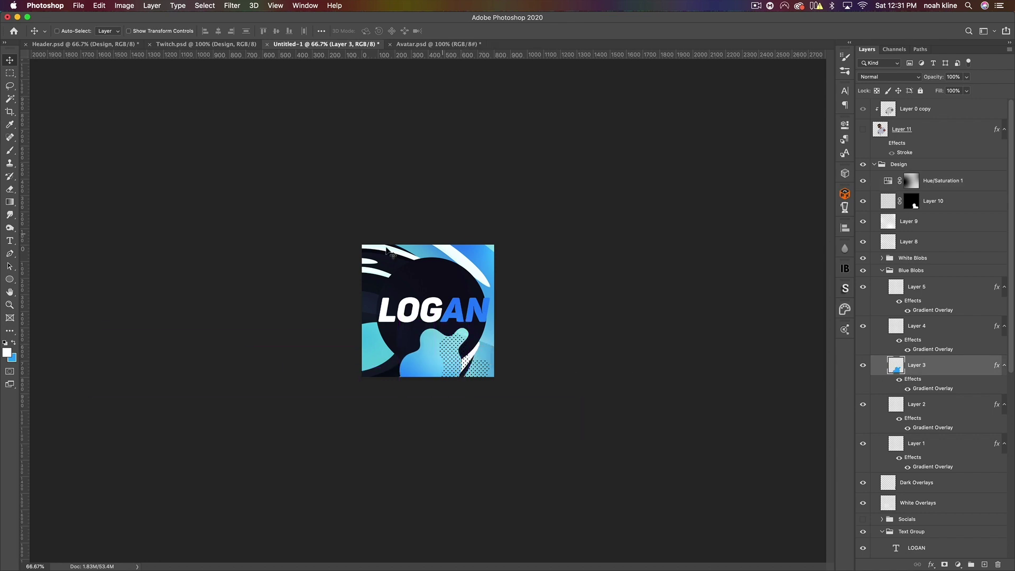
- Save the square document as Avatar.psd with Maximize Compatibility enabled
left_click(78, 6)
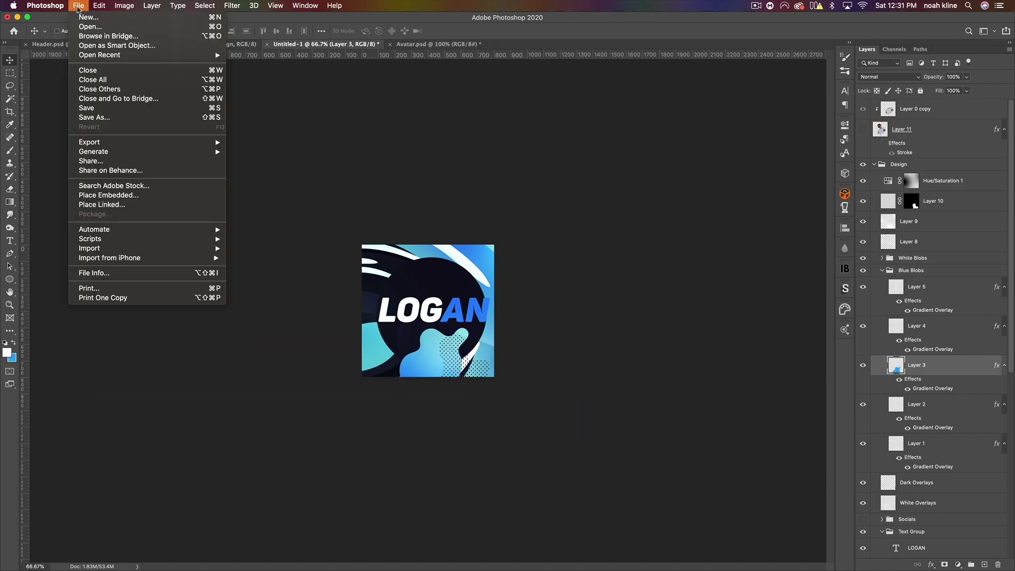
left_click(113, 119)
left_click(492, 78)
double_click(491, 76)
type("Avatar")
key("Return")
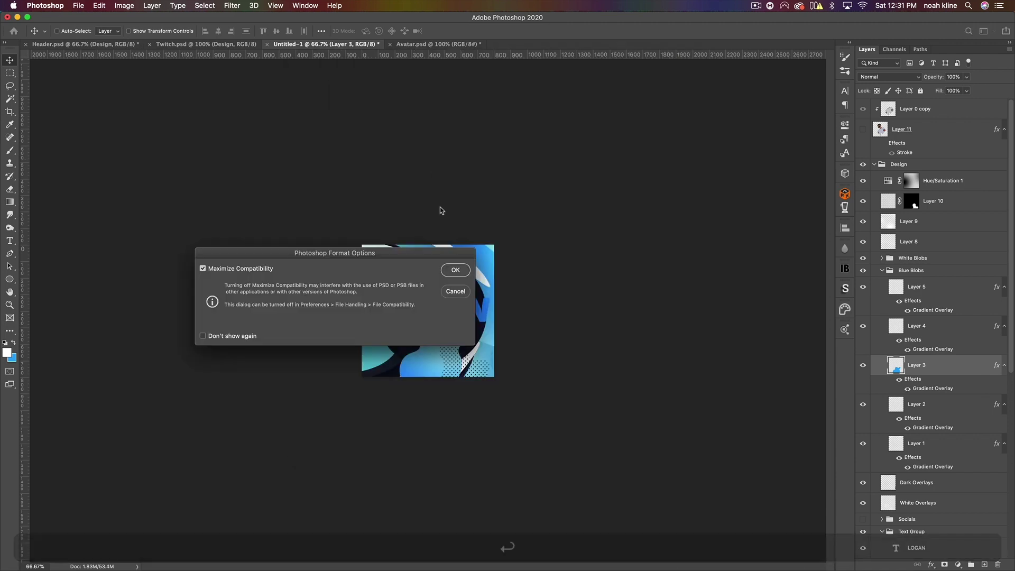
left_click(457, 271)
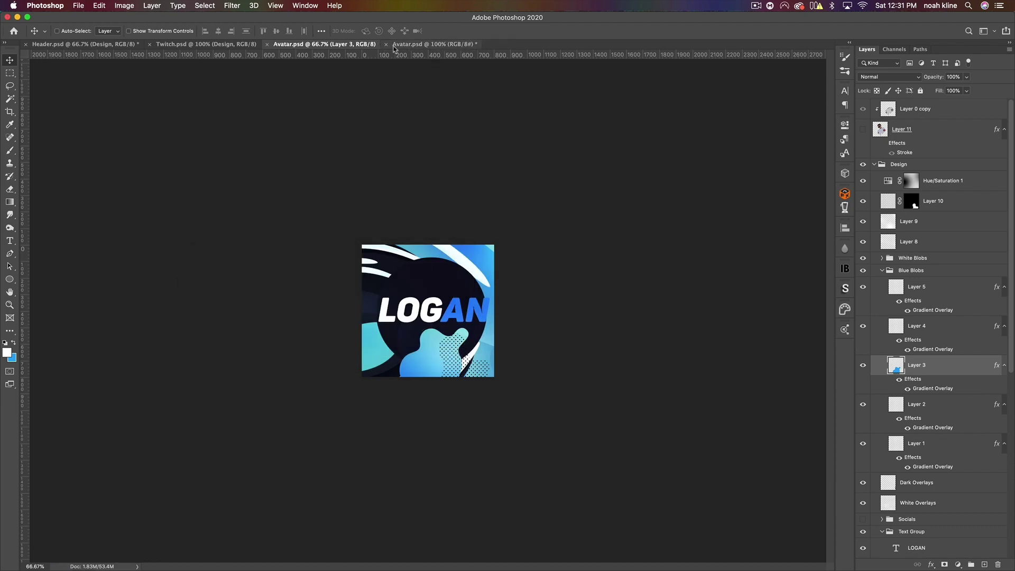
- Close the original Avatar.psd character document and Twitch.psd
left_click(386, 44)
left_click(473, 194)
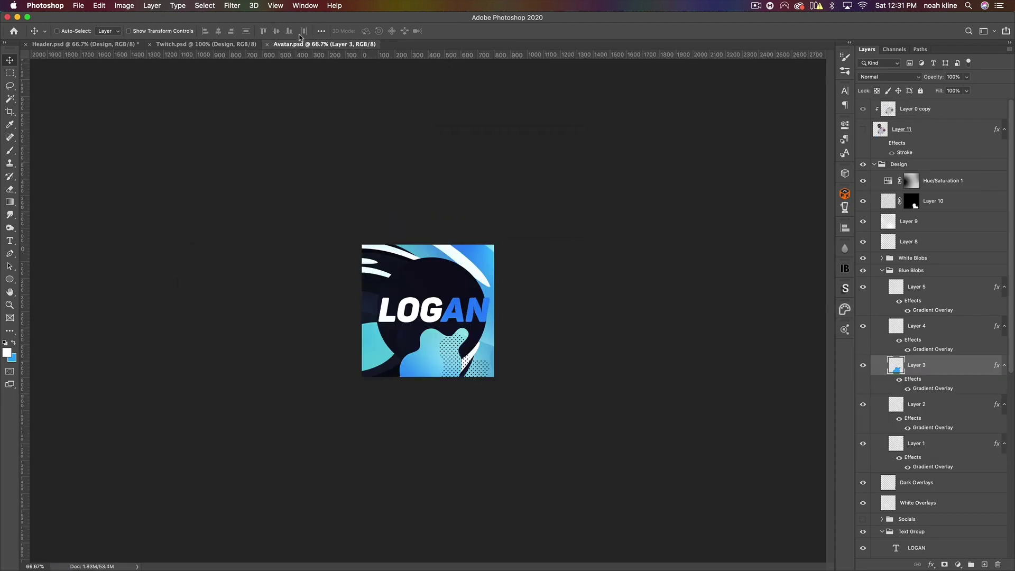
left_click(149, 44)
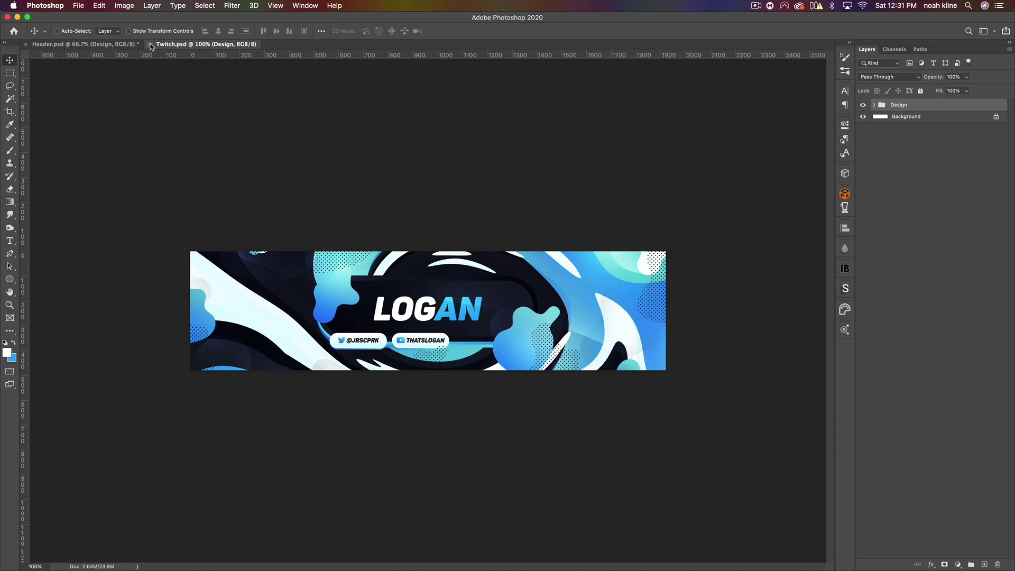
- Create a 1920 × 1080 px document at 72 ppi and copy the Design group from Header.psd into it
left_click(80, 5)
left_click(87, 17)
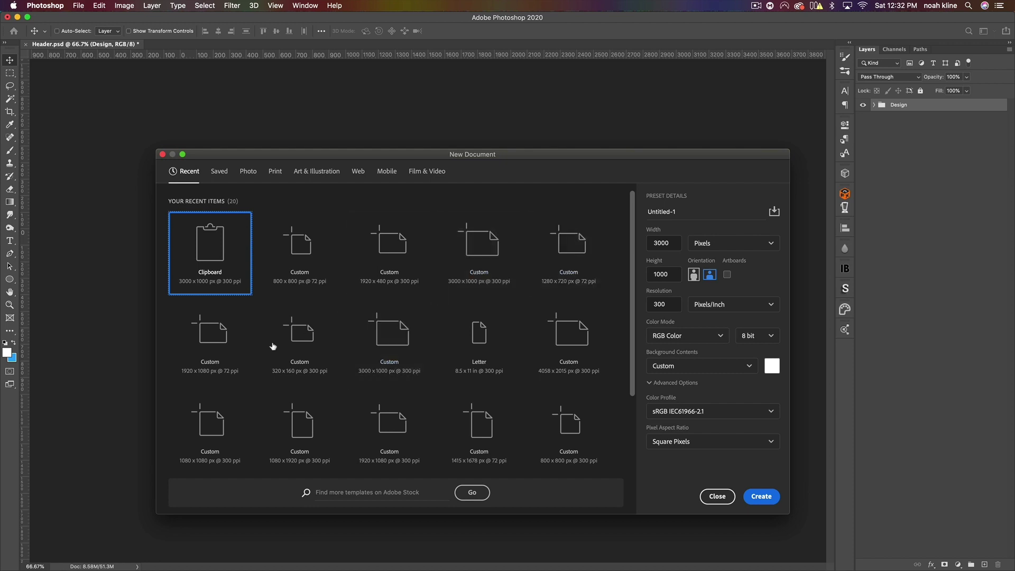
left_click(208, 343)
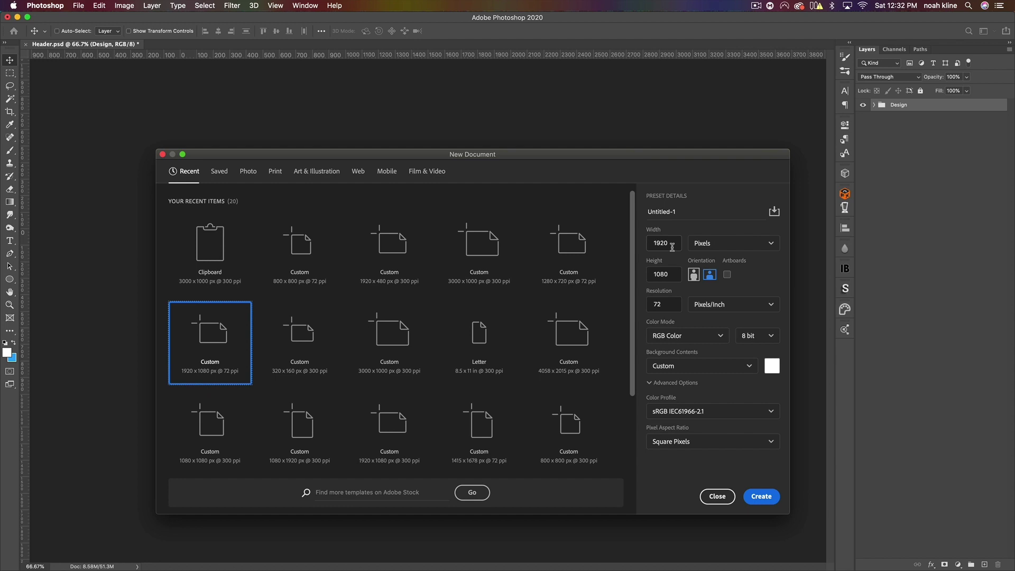
left_click(753, 486)
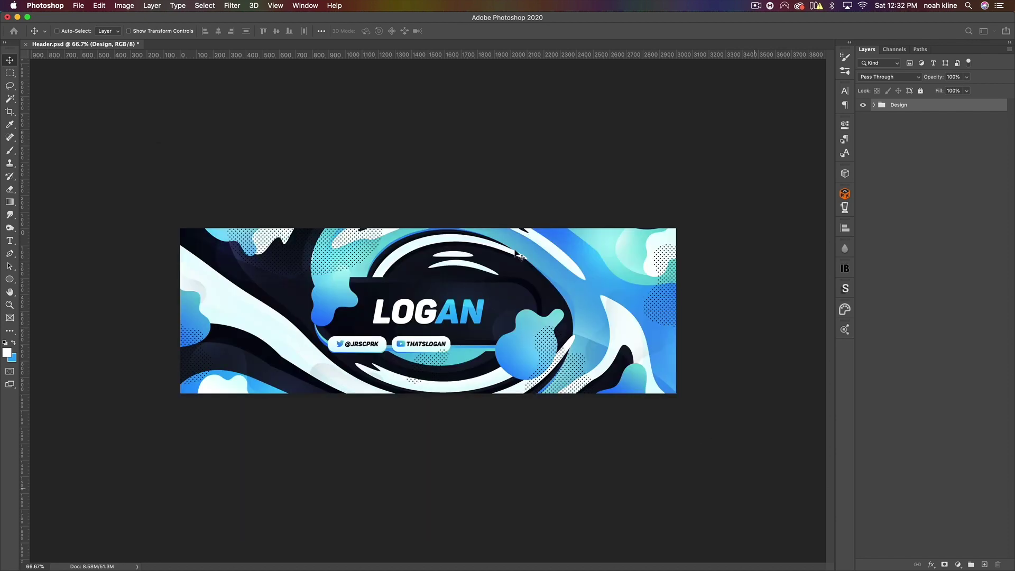
left_click(85, 47)
left_click_drag(381, 286, 472, 284)
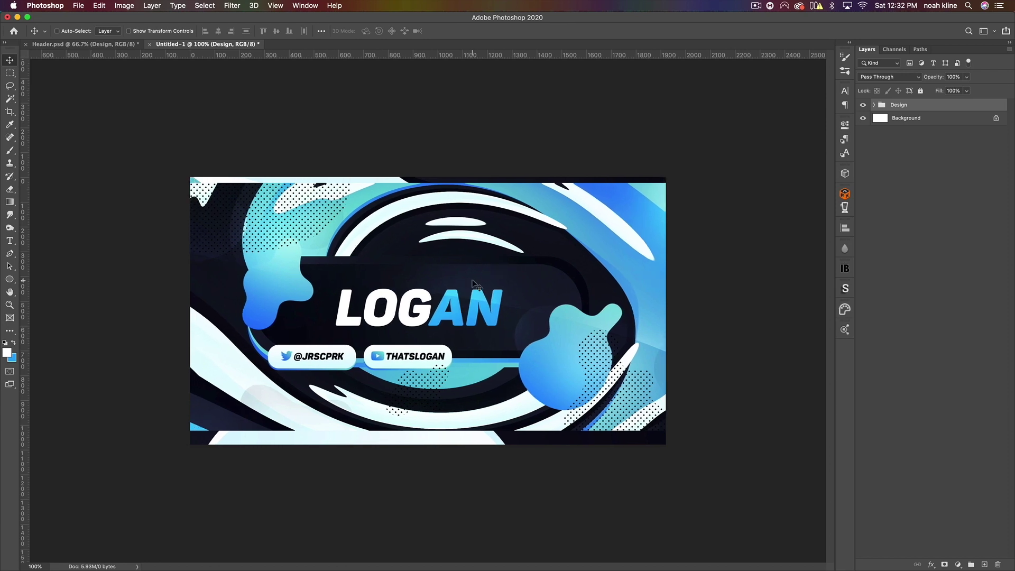
- Scale the Design group to about 113% from its centre so it covers the canvas, and shift it slightly to the right
key("super+minus")
key("super+minus")
key("super+t")
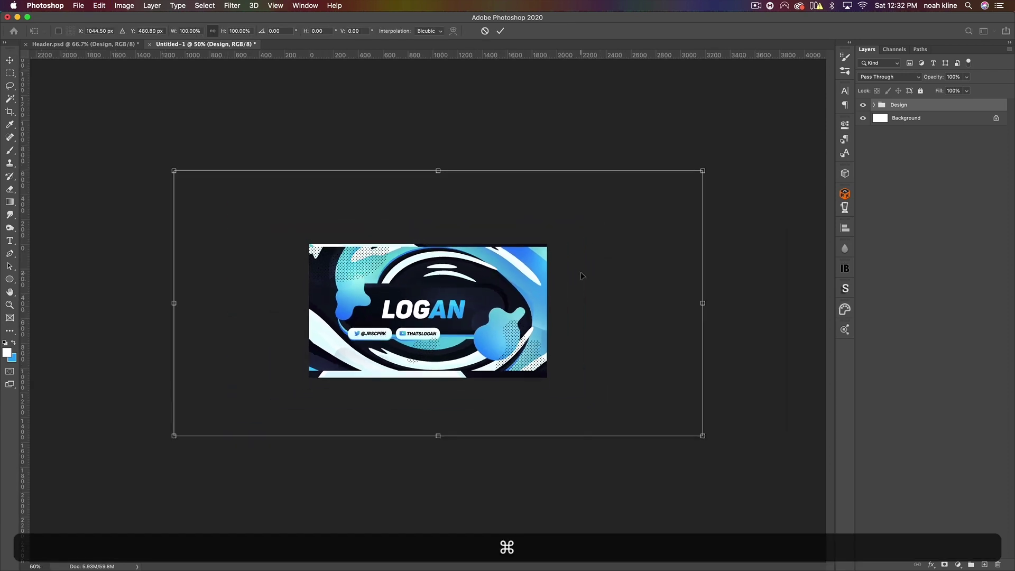
key("alt")
left_click_drag(702, 171, 743, 166)
key("Return")
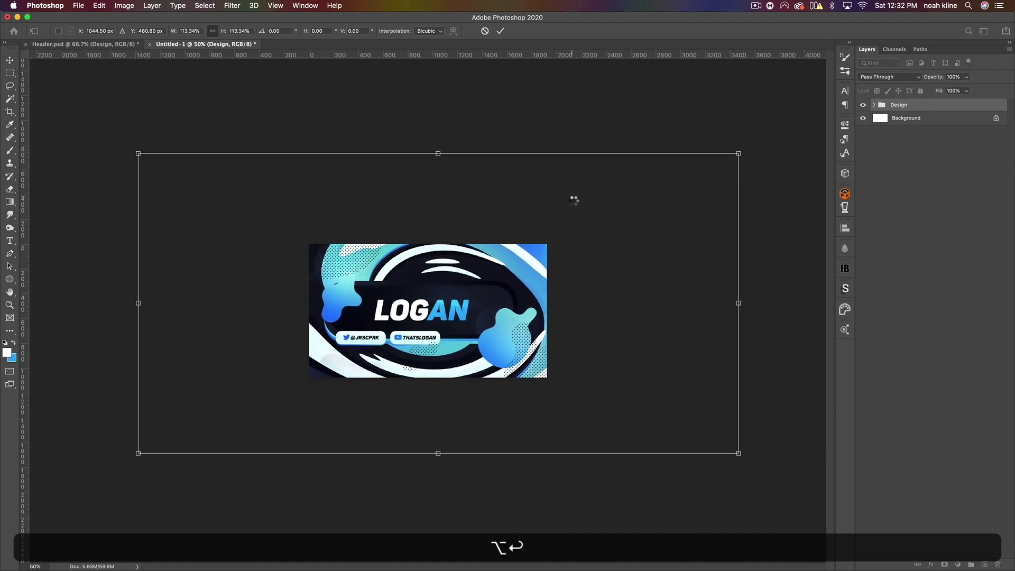
key("shift")
left_click_drag(434, 297, 441, 298)
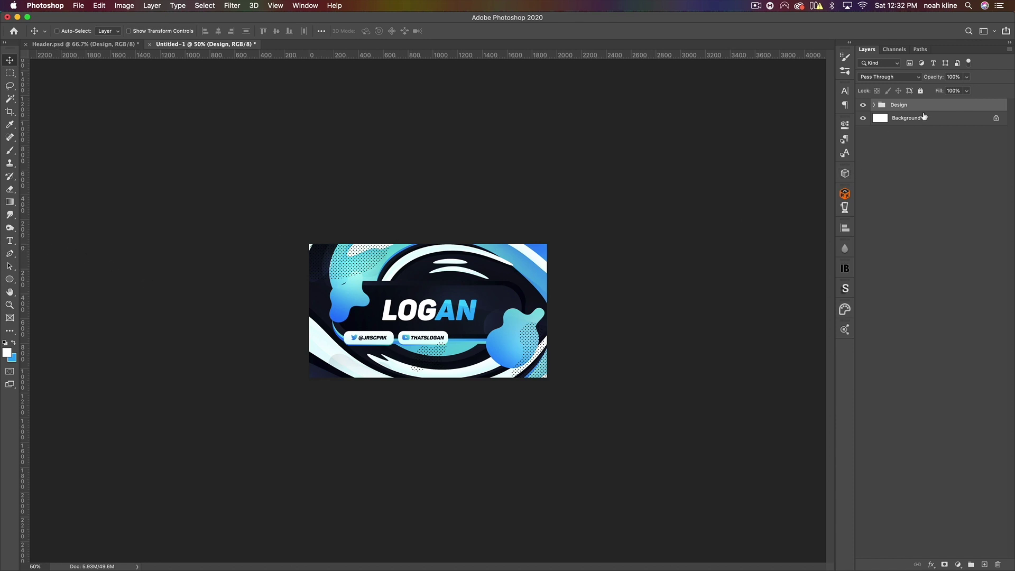
- Add a vertical guide at the canvas centre and compare the name's alignment with the centre guide in Header.psd
left_click(895, 124)
left_click_drag(25, 218, 428, 245)
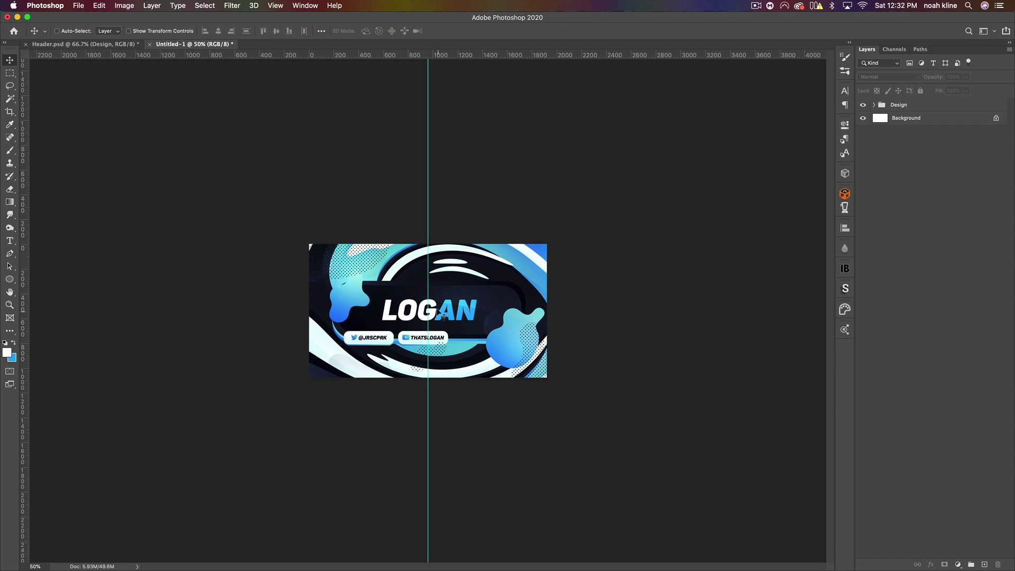
left_click(80, 44)
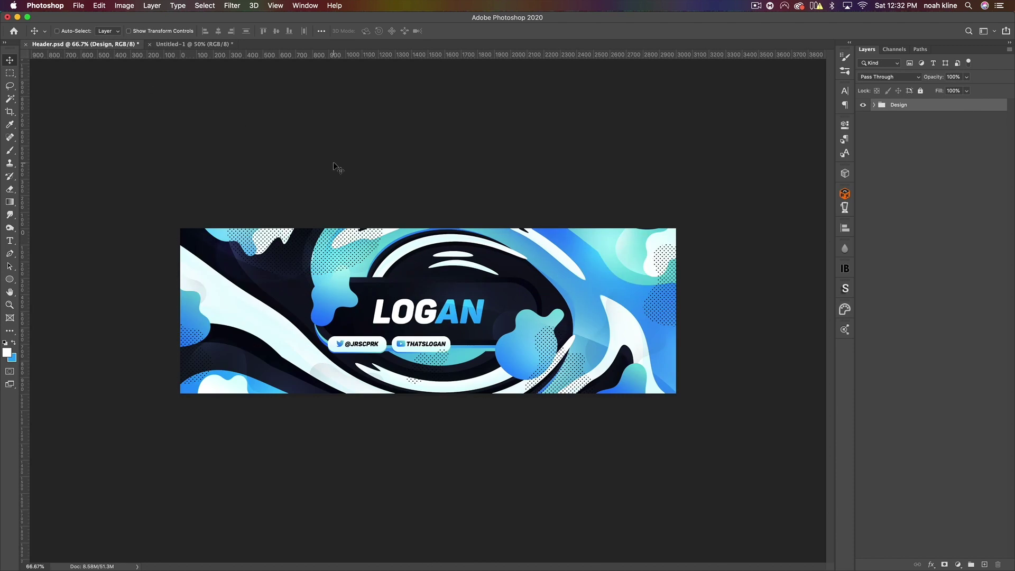
key("super+g")
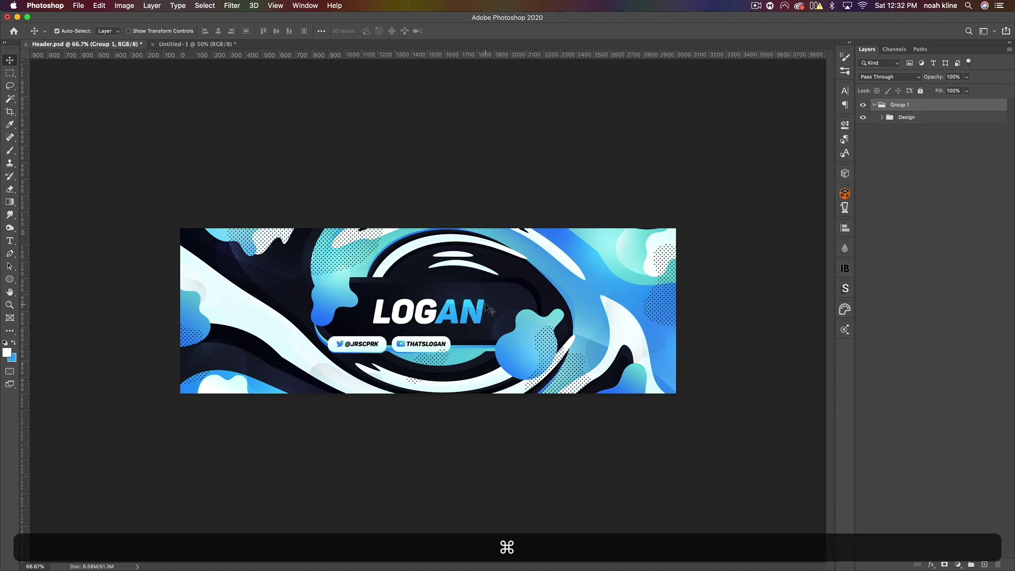
key("super+z")
key("super+semicolon")
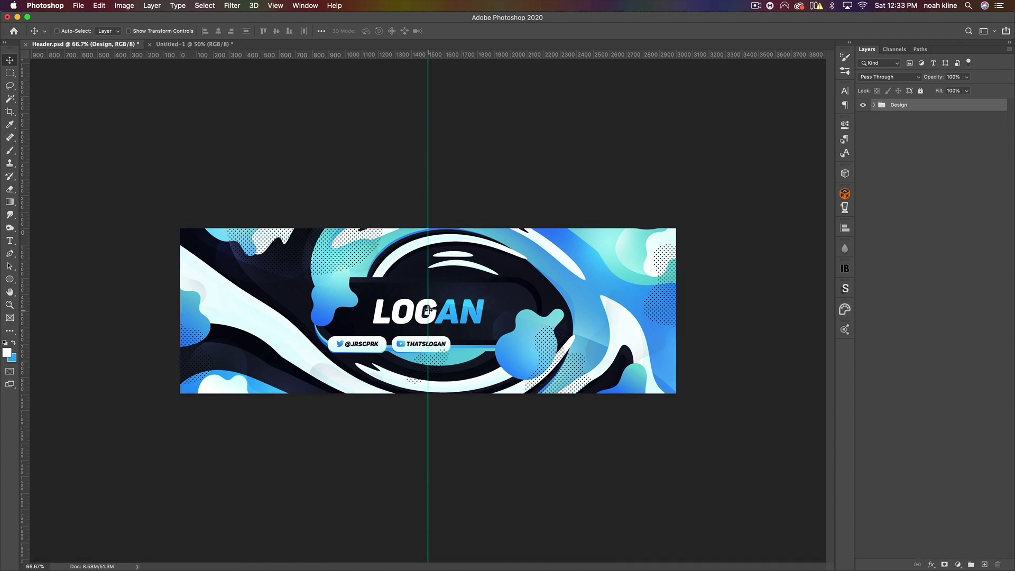
left_click(206, 47)
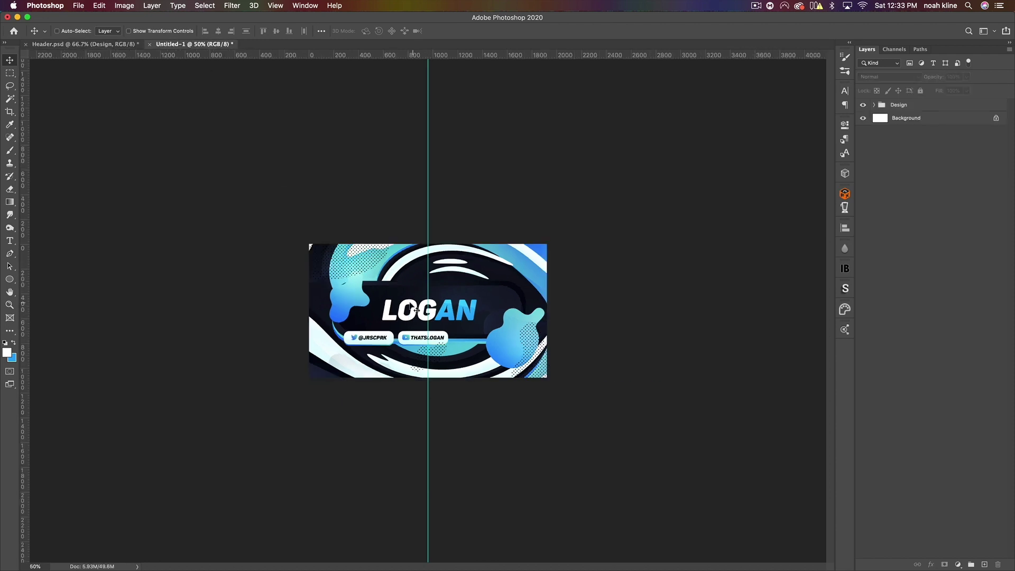
- Check the Design group's transform bounds against the centre guide without changing them, and hide the guides
left_click(910, 105)
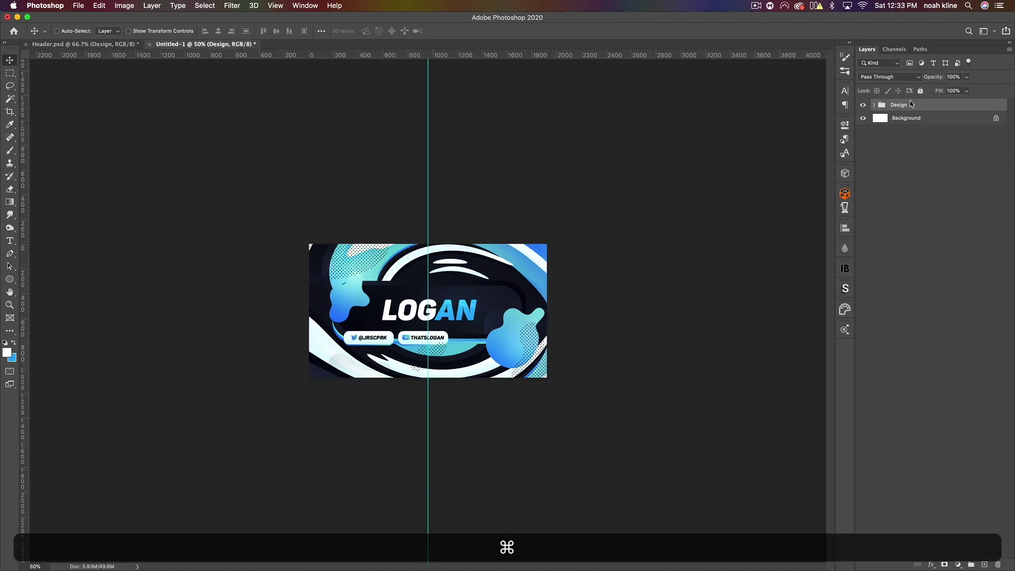
key("super+t")
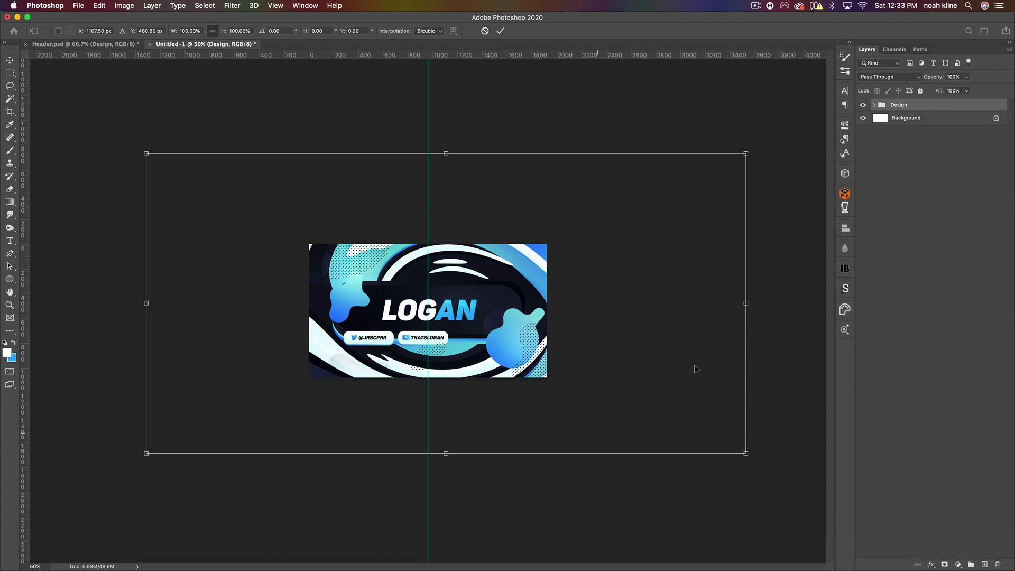
key("Return")
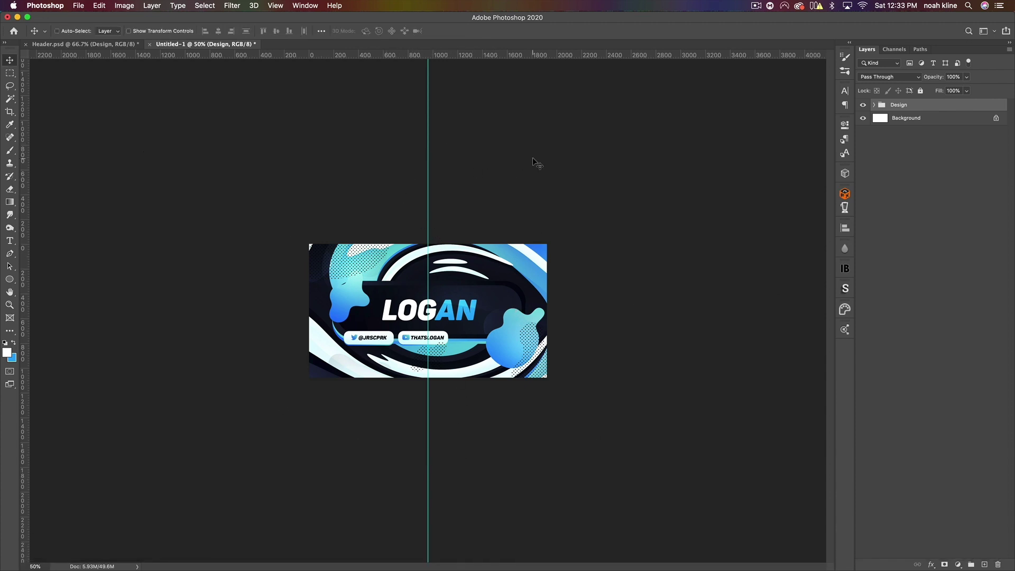
key("super+semicolon")
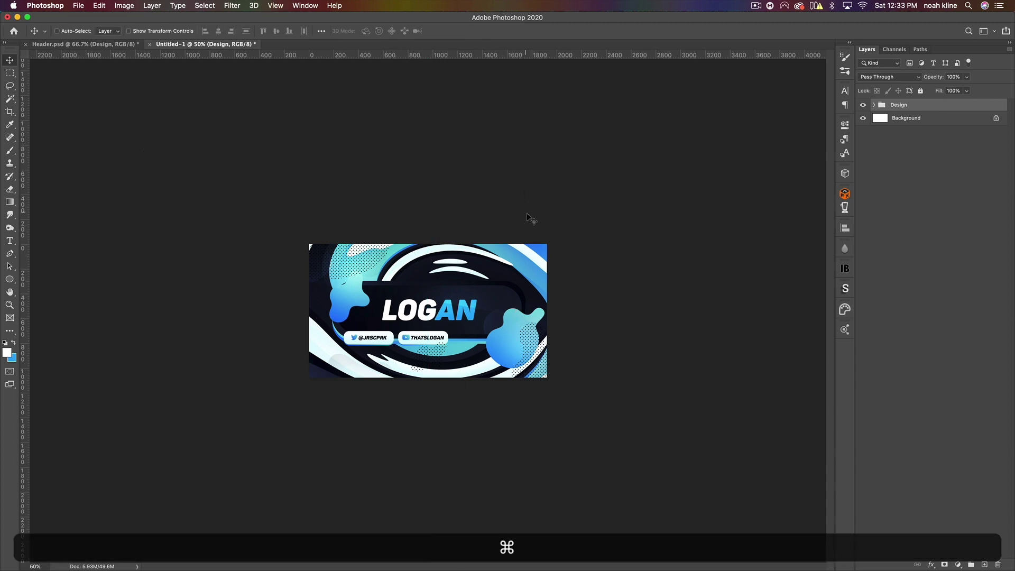
- Move the Socials group down below the dark name plate and stack it above Layer 10 in the Design group
left_click(873, 105)
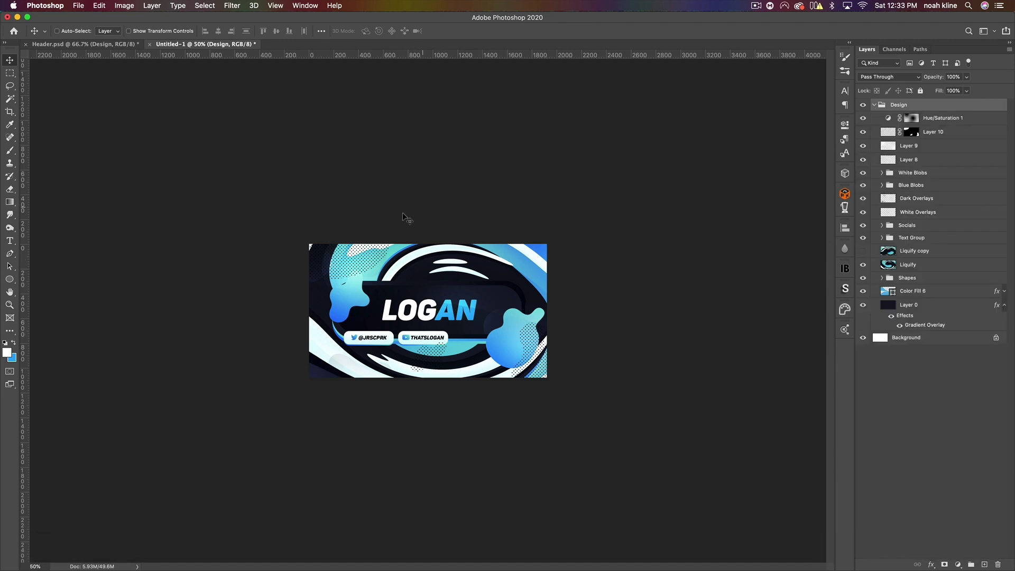
left_click(886, 239)
left_click(882, 238)
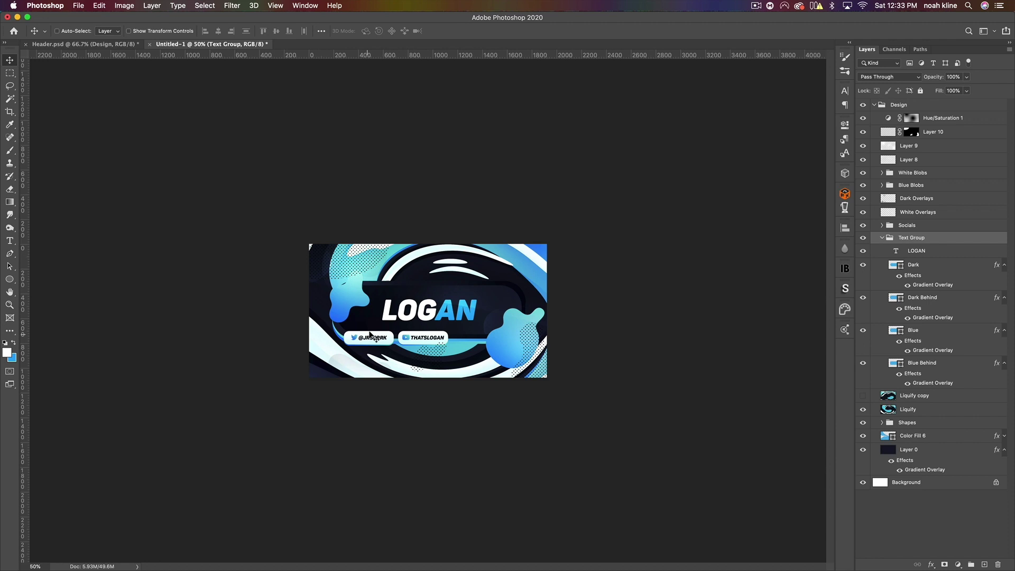
left_click(928, 227)
left_click_drag(441, 333, 424, 358)
left_click_drag(916, 226, 912, 129)
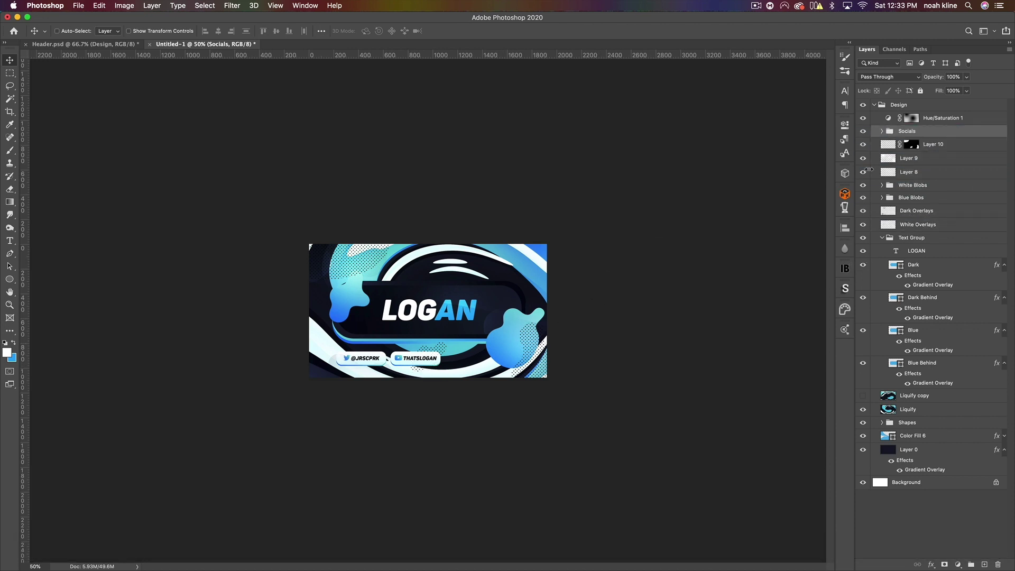
- Replace the name text in the Text Group with "STREAM IS" and "STARTING" on two lines
double_click(896, 252)
type("STREAM")
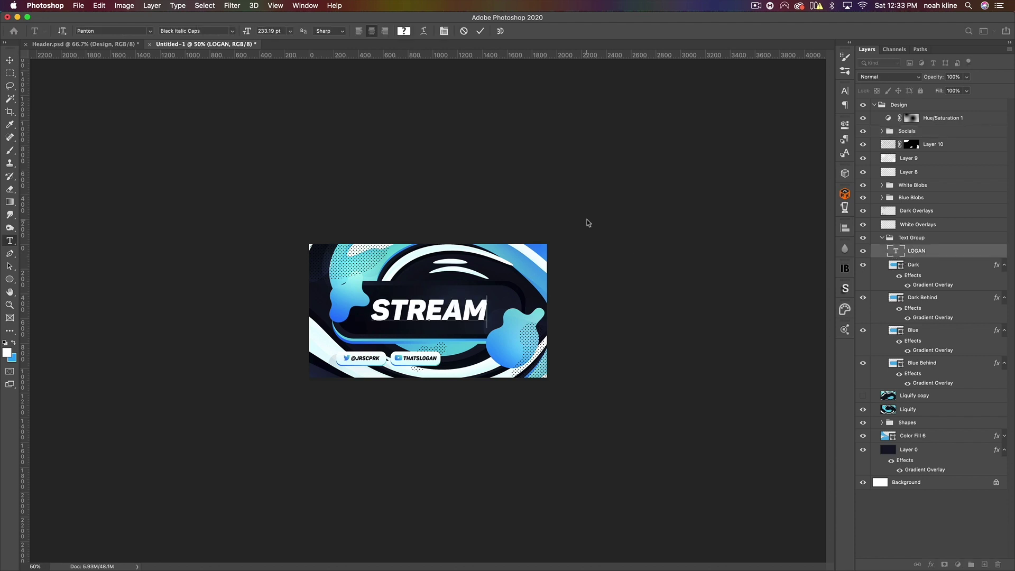
type(" IS")
key("Return")
type("STARTING")
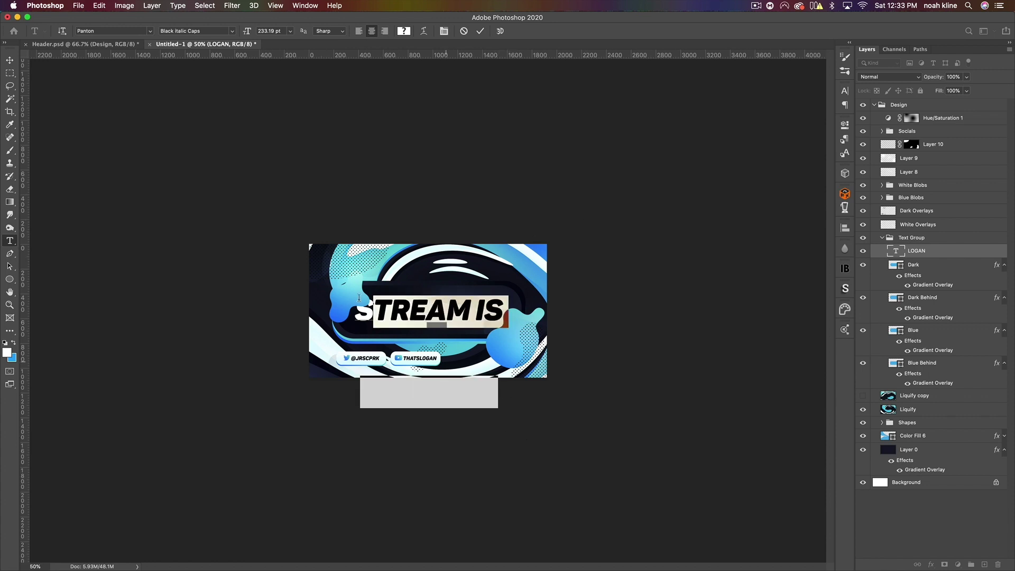
- Set the leading of the whole two-line "STREAM IS STARTING" text to 125 pt
key("super+a")
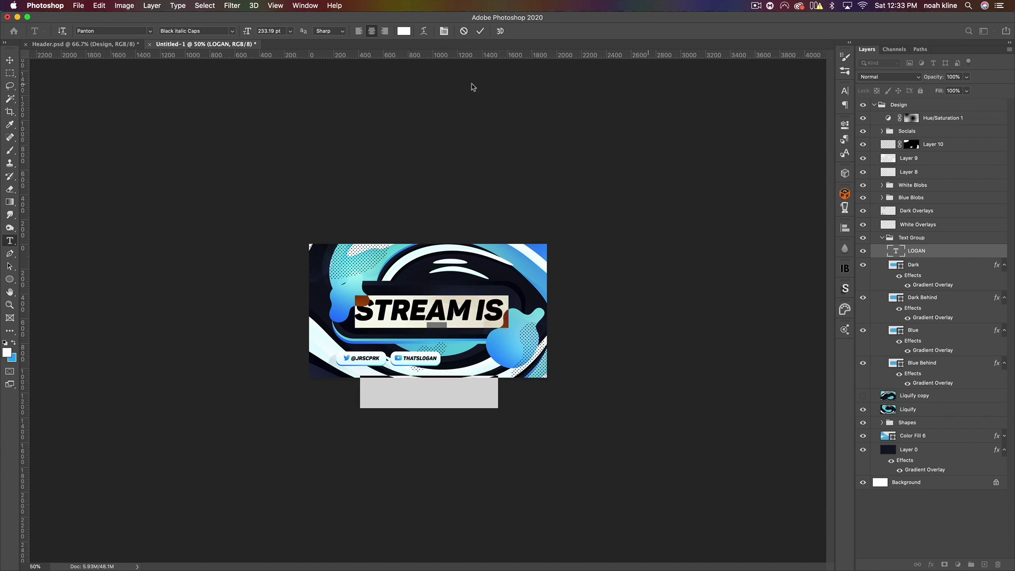
left_click(844, 92)
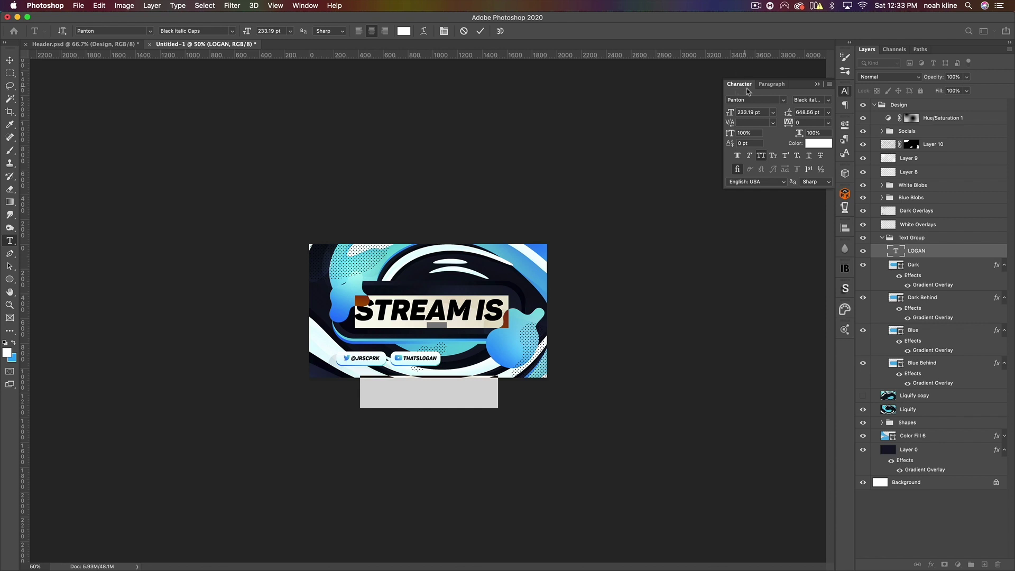
left_click(297, 5)
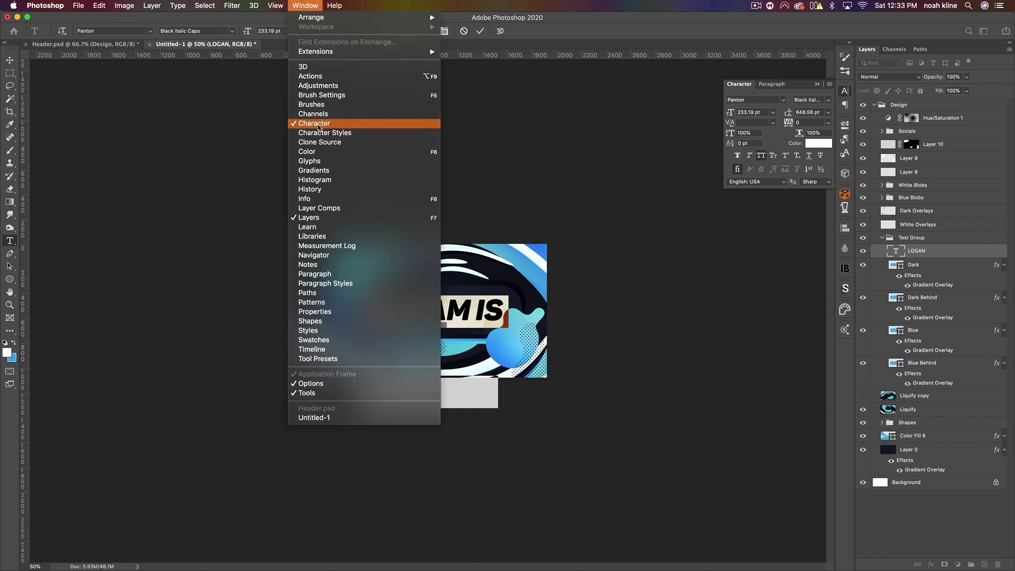
left_click(305, 7)
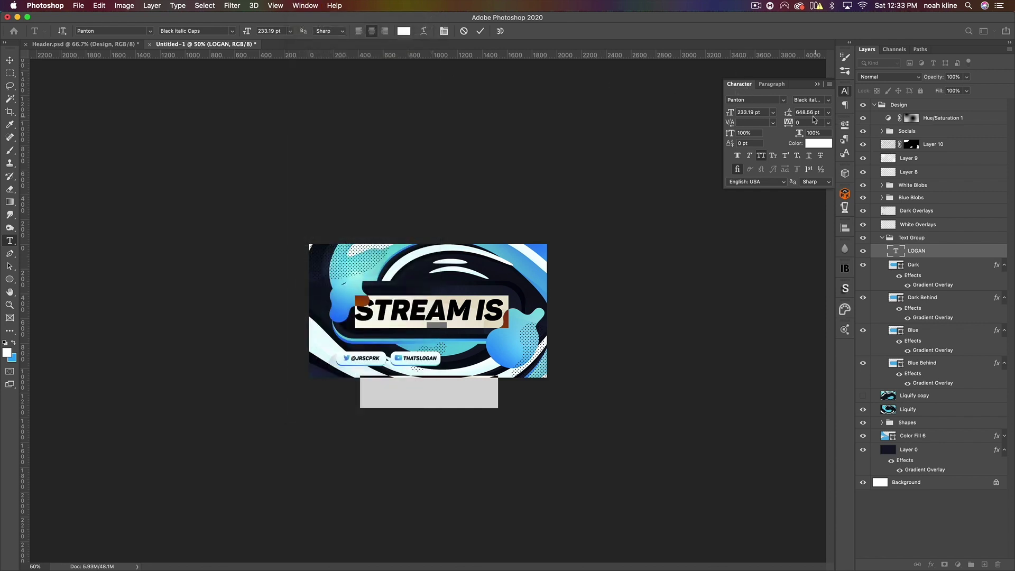
left_click(807, 111)
type("125")
key("Return")
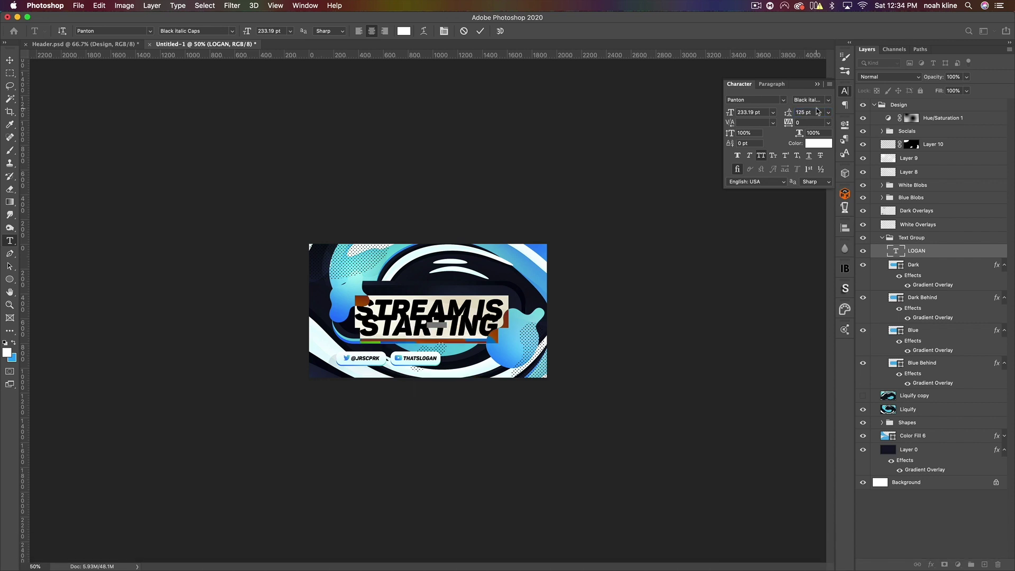
- Increase the leading of the two-line "STREAM IS STARTING" text to 200 pt
left_click(816, 112)
type("150")
key("Return")
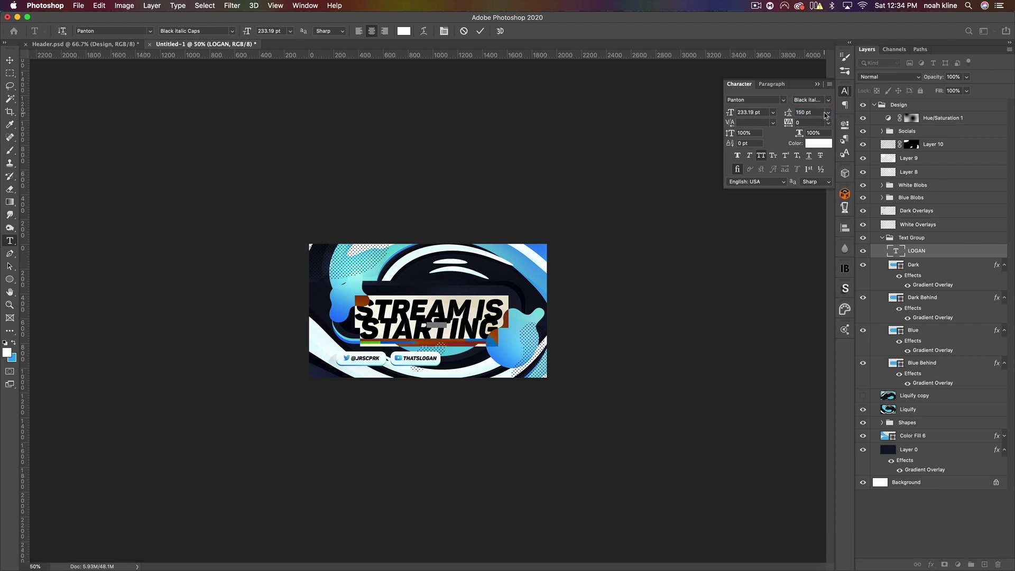
left_click(818, 112)
type("200")
key("Return")
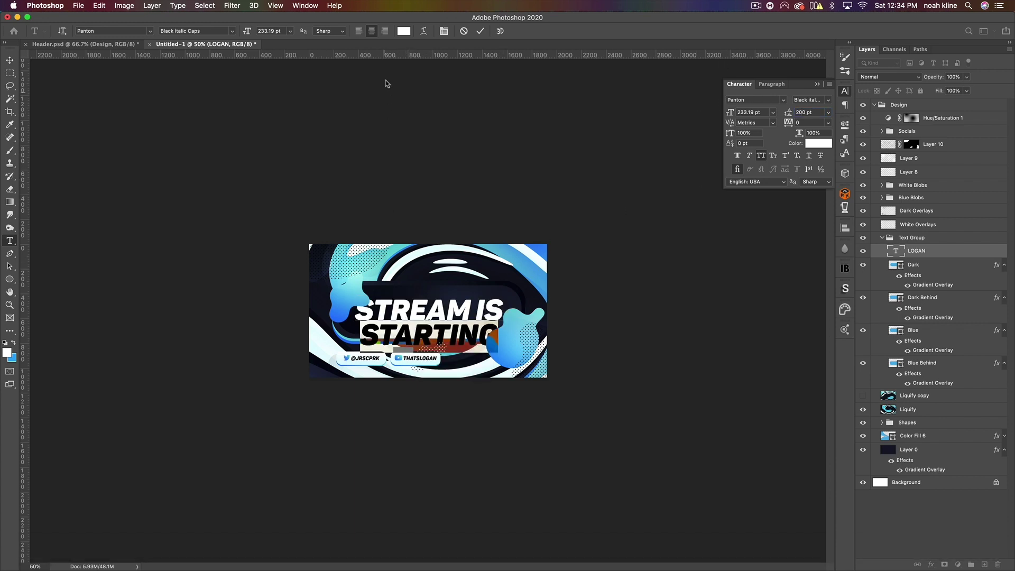
- Recolour the word "STARTING" blue (#3698f5) by sampling the gradient blob beside the dark name plate
left_click(400, 32)
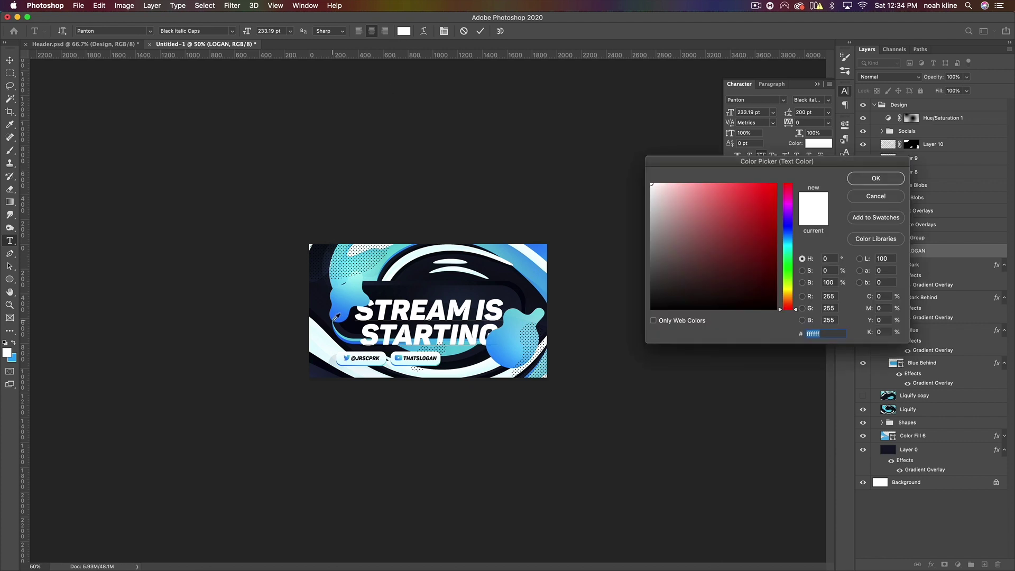
left_click(335, 317)
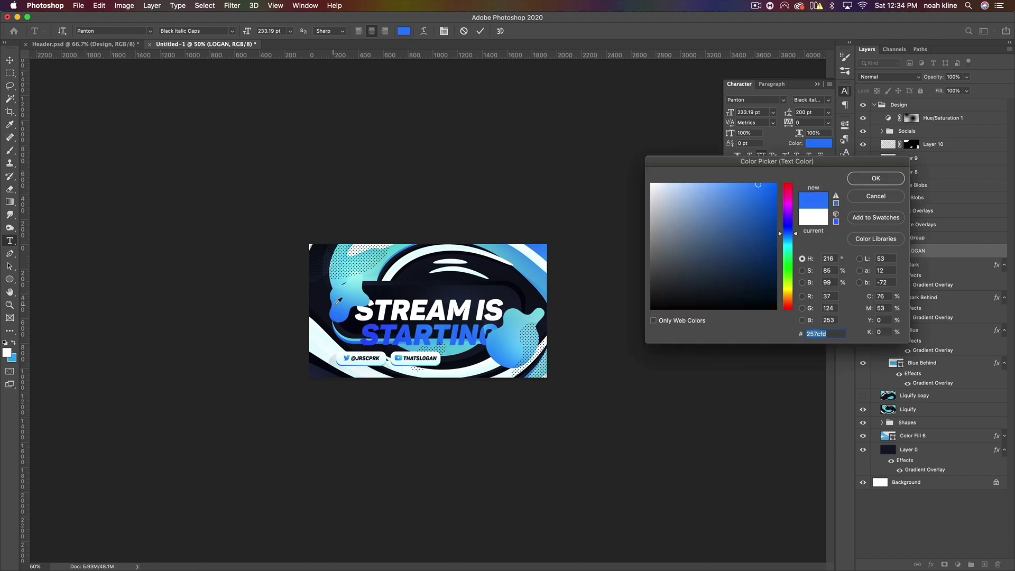
left_click(342, 311)
left_click(875, 196)
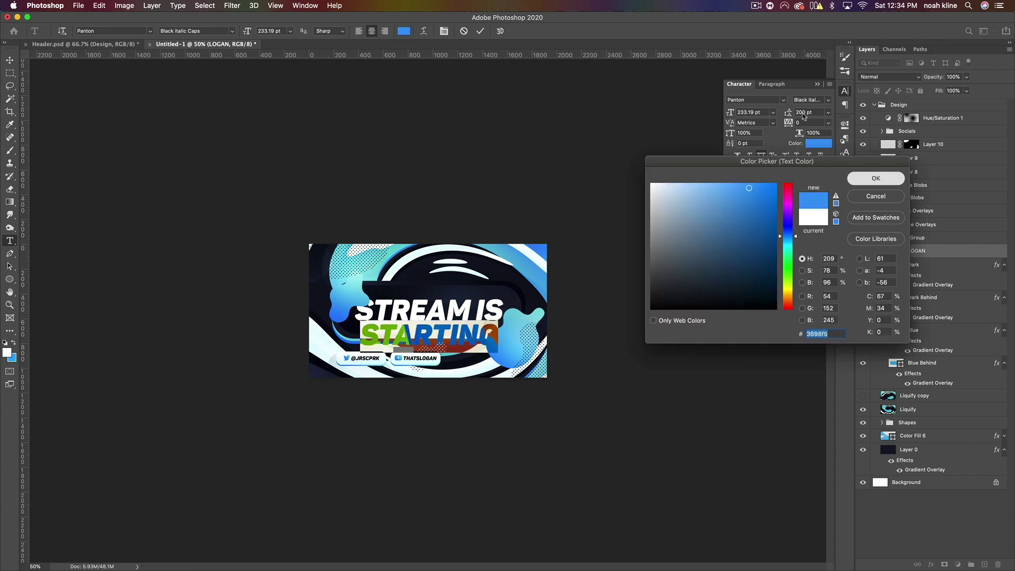
- Scale the "STREAM IS STARTING" text down to about 80% and position it inside the dark name plate
left_click(9, 60)
key("super+t")
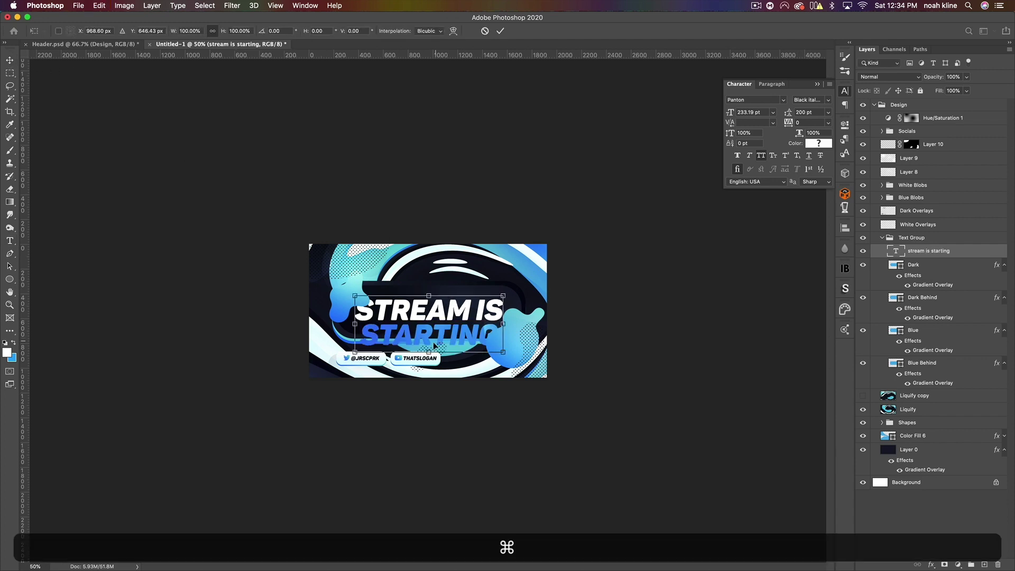
left_click_drag(429, 354, 432, 321)
key("Return")
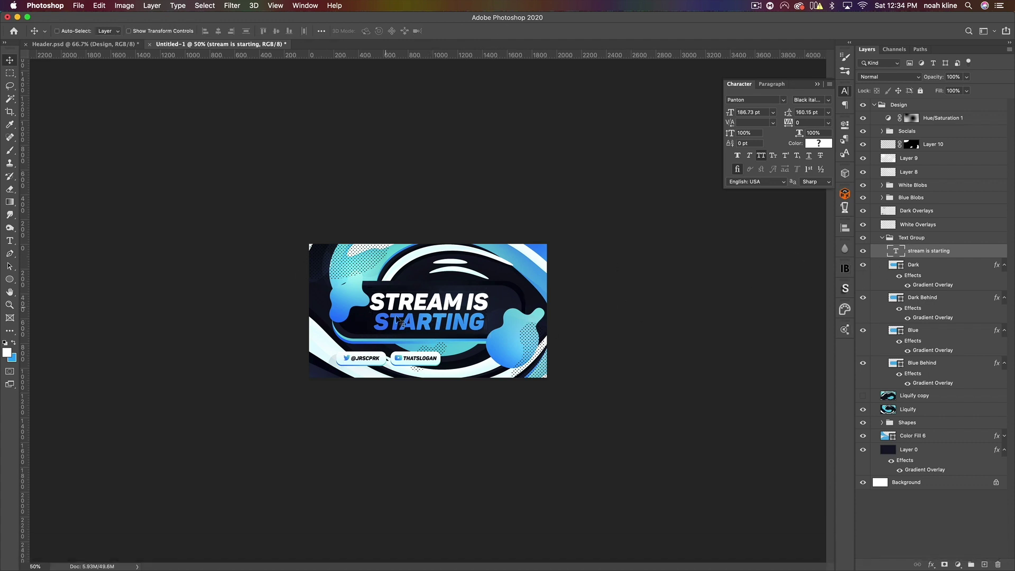
- Save the document as SiS.psd in the Tutorial folder with maximized compatibility and close it
left_click(77, 5)
left_click(95, 119)
left_click_drag(491, 74, 438, 78)
type("SIS.psd")
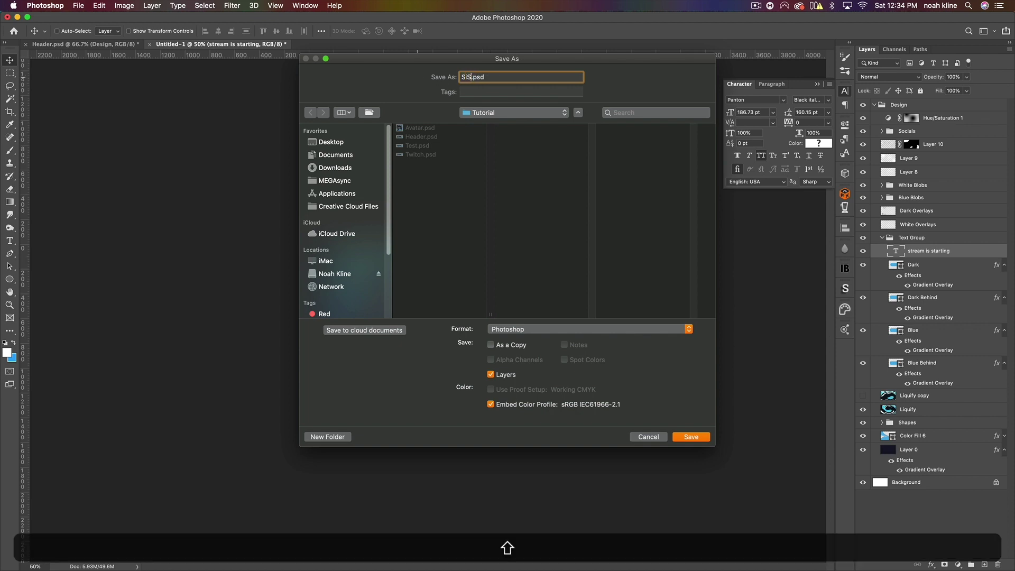
key("Return")
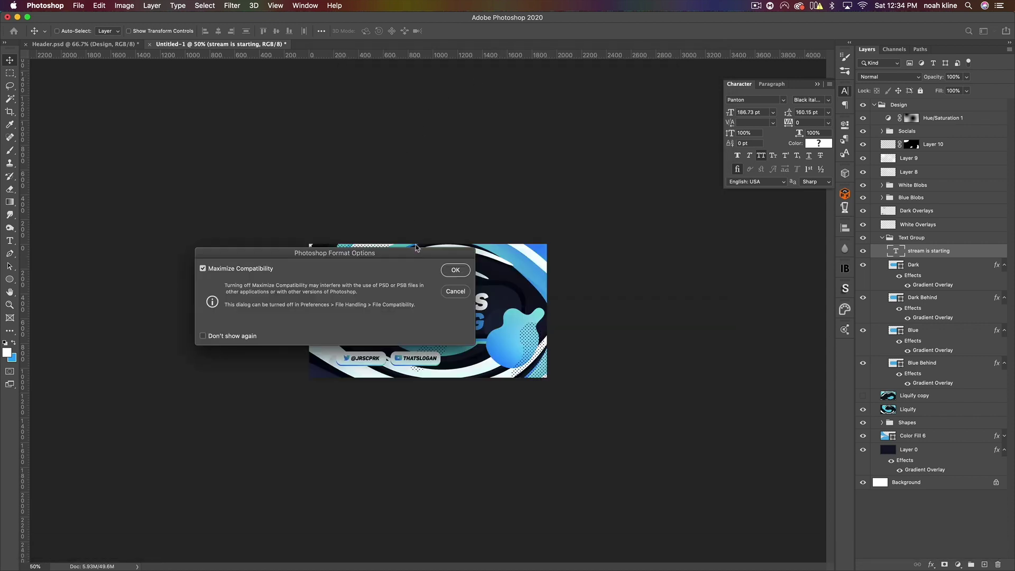
left_click(456, 269)
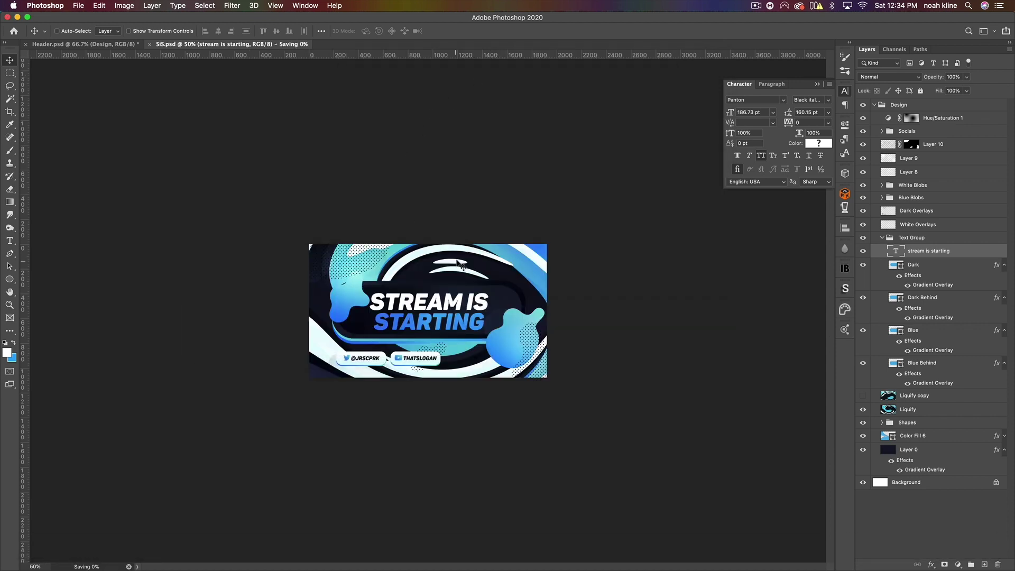
left_click(817, 84)
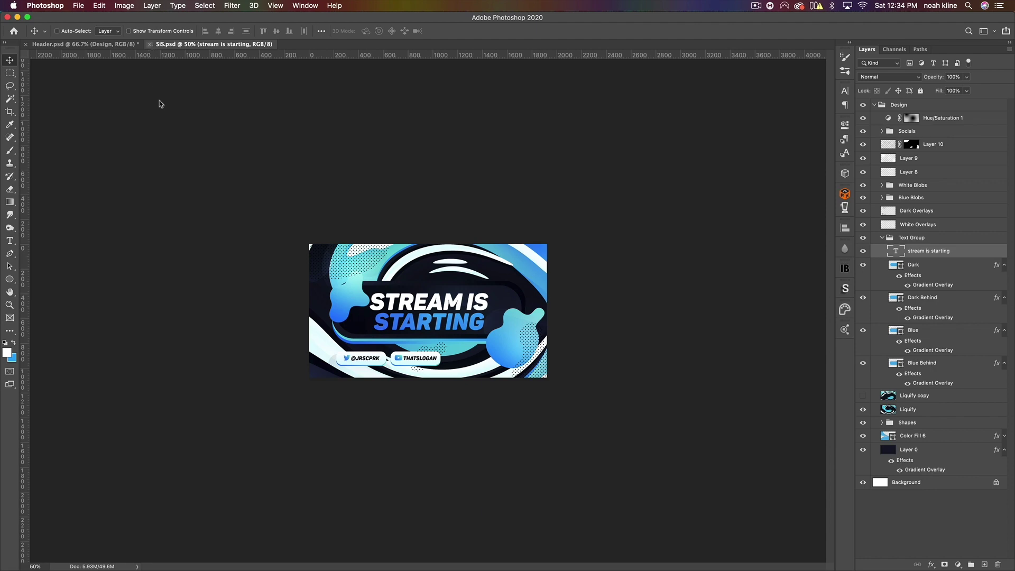
key("super+w")
- Create a new 320 × 160 pixel document at 300 pixels/inch in RGB Color
left_click(82, 5)
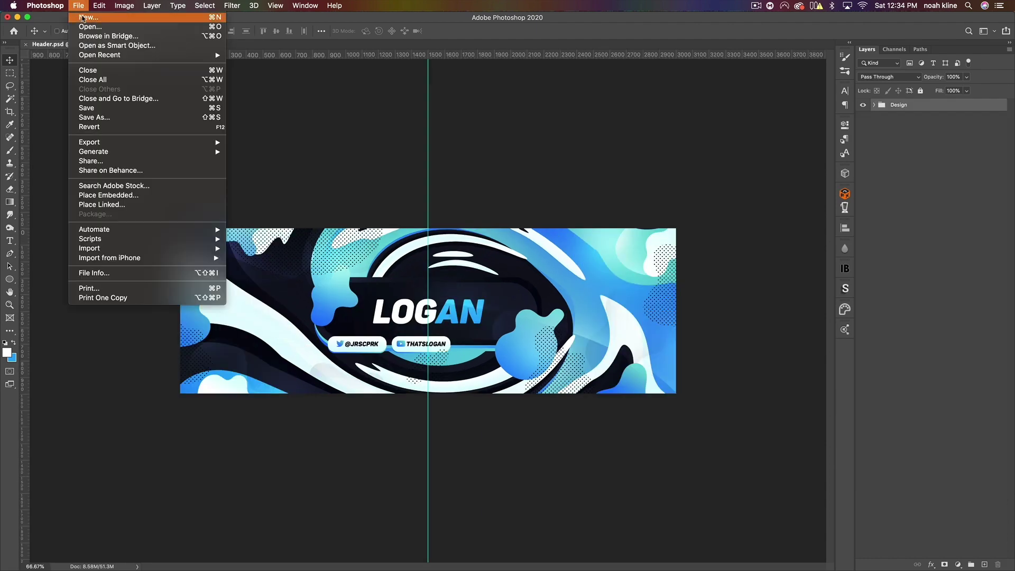
left_click(84, 19)
double_click(663, 242)
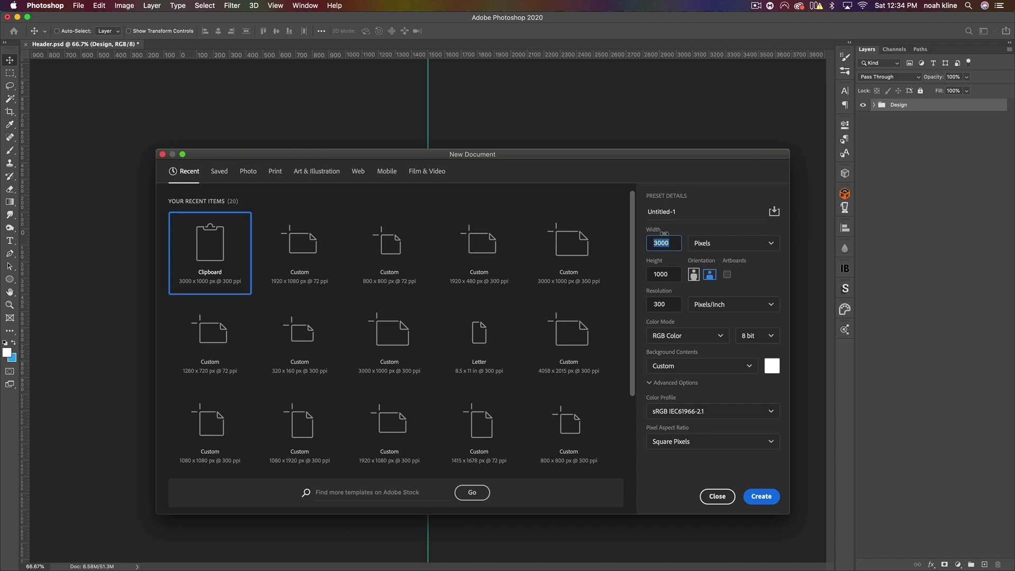
type("3")
left_click(654, 276)
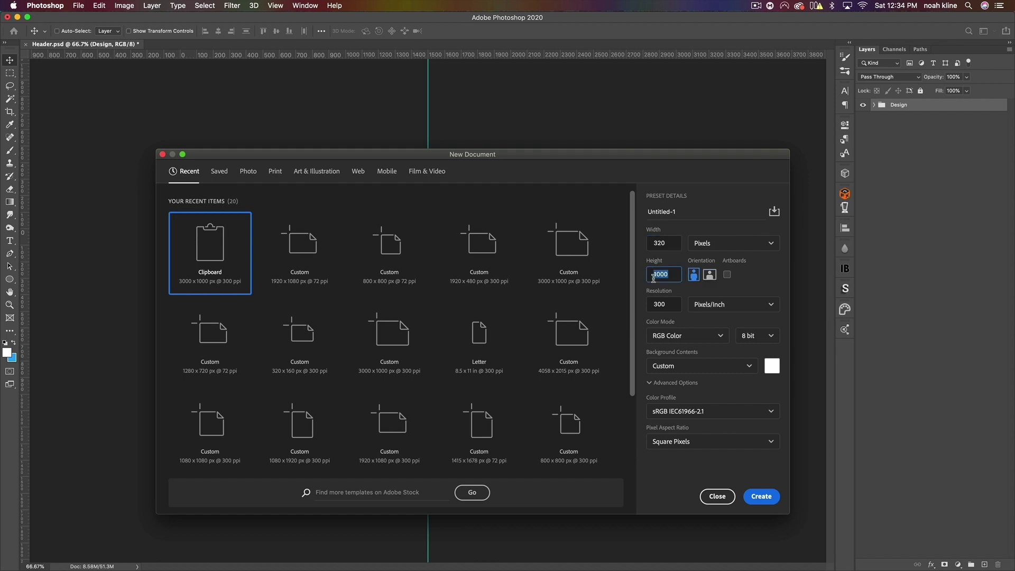
type("16")
key("Return")
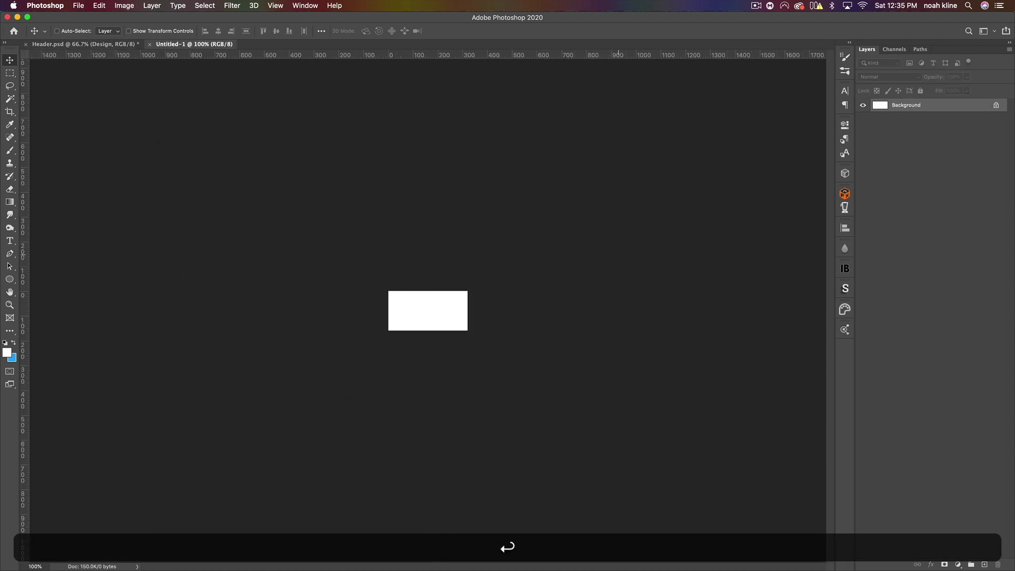
- Convert the locked Background into a regular layer and hide it for a transparent canvas
double_click(955, 108)
left_click(622, 246)
left_click(863, 105)
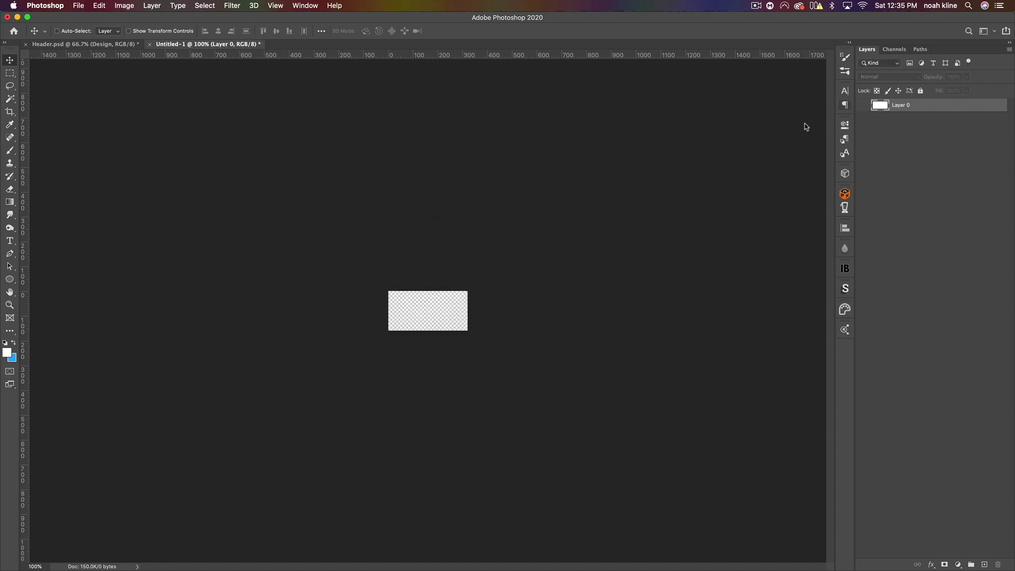
- Copy the Twitter handle text, White and Blue Behind copy layers from Header.psd into the new document and scale them to the canvas width
left_click(87, 42)
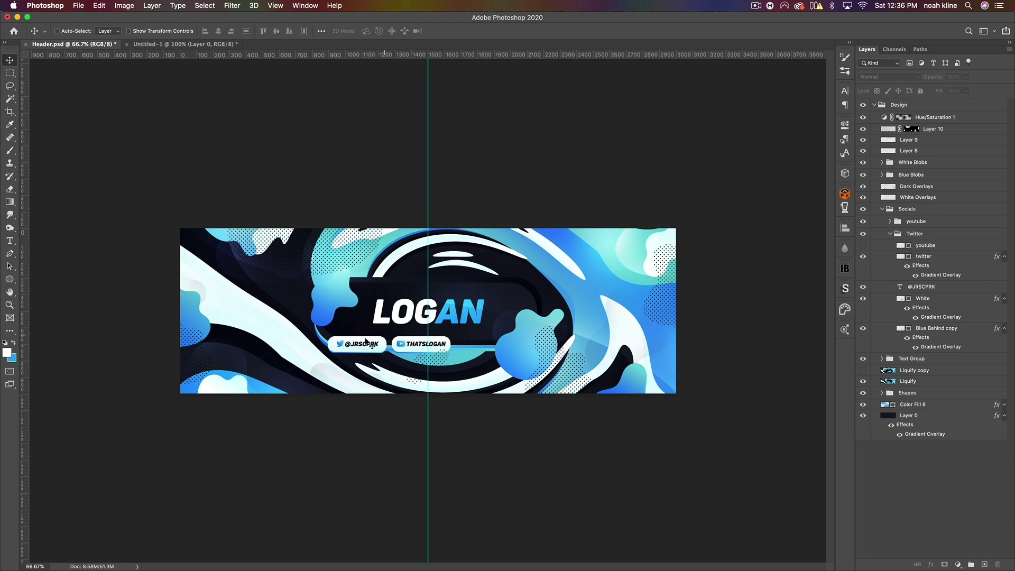
left_click(938, 292)
key("super")
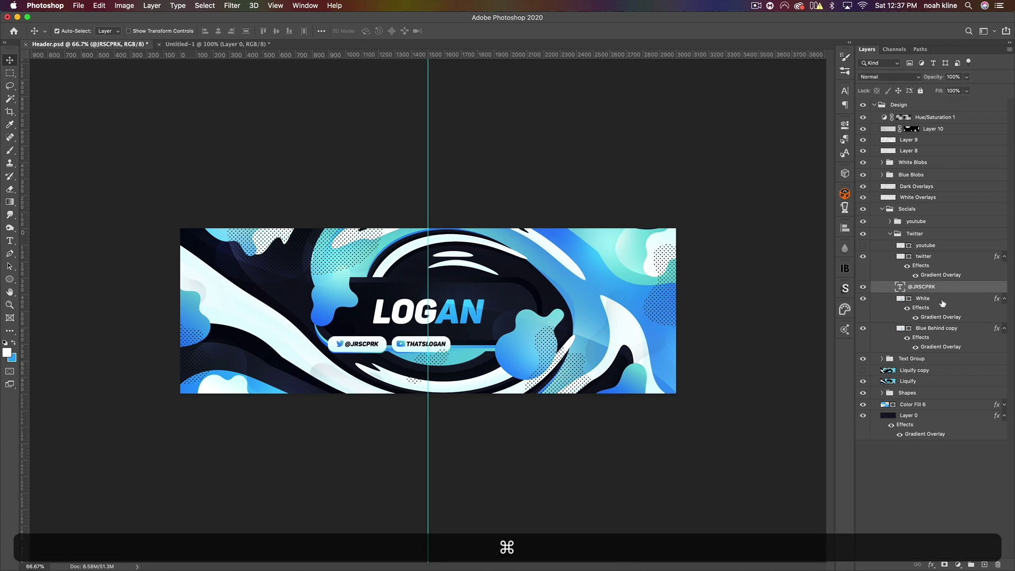
left_click(943, 299, "super")
left_click(955, 331, "super")
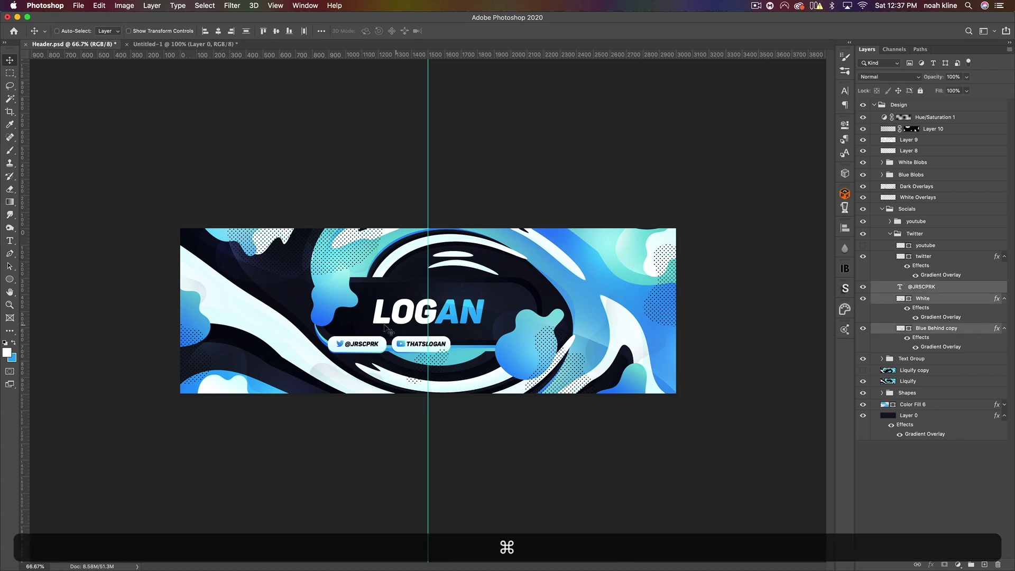
left_click_drag(371, 343, 463, 310)
key("super+t")
key("Return")
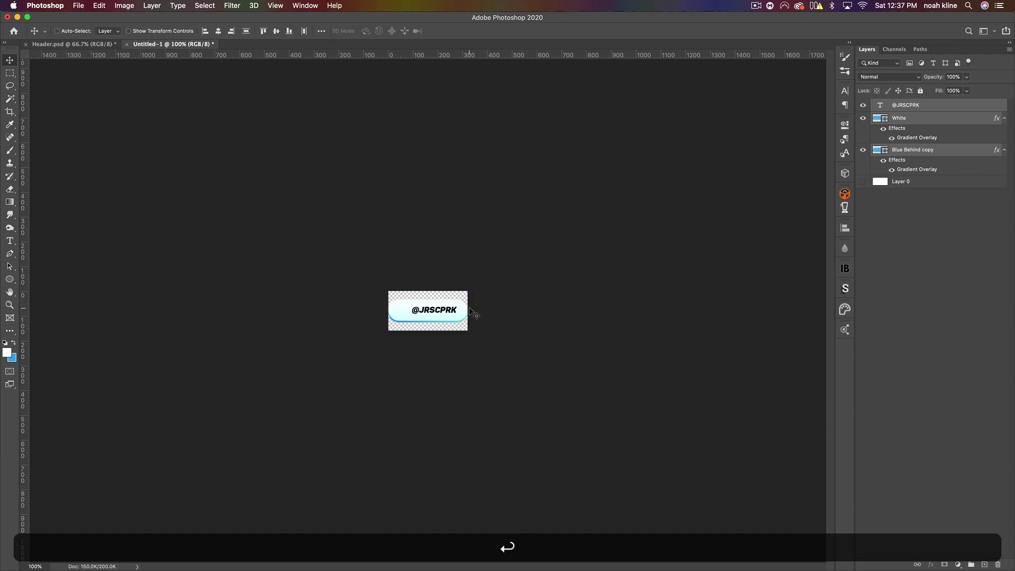
- Duplicate the White pill layer and clear the layer style from the original White layer
key("super+equal")
key("super+equal")
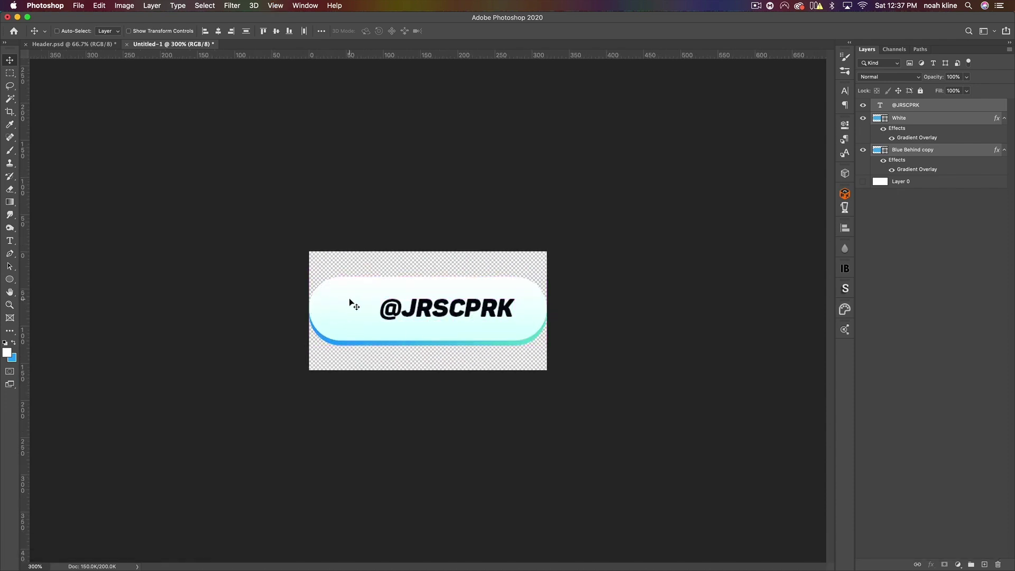
left_click(927, 119)
key("super+j")
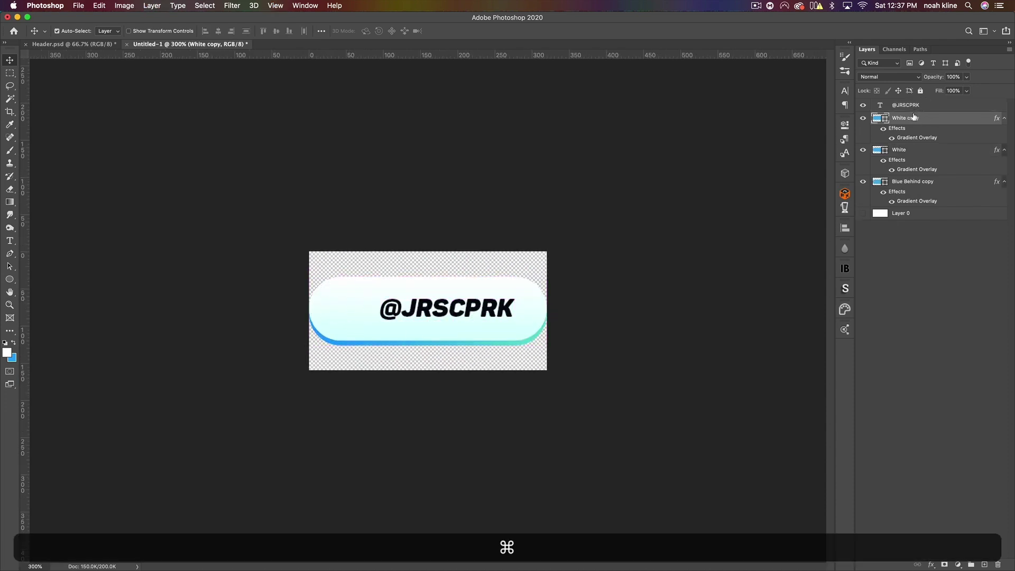
right_click(905, 159)
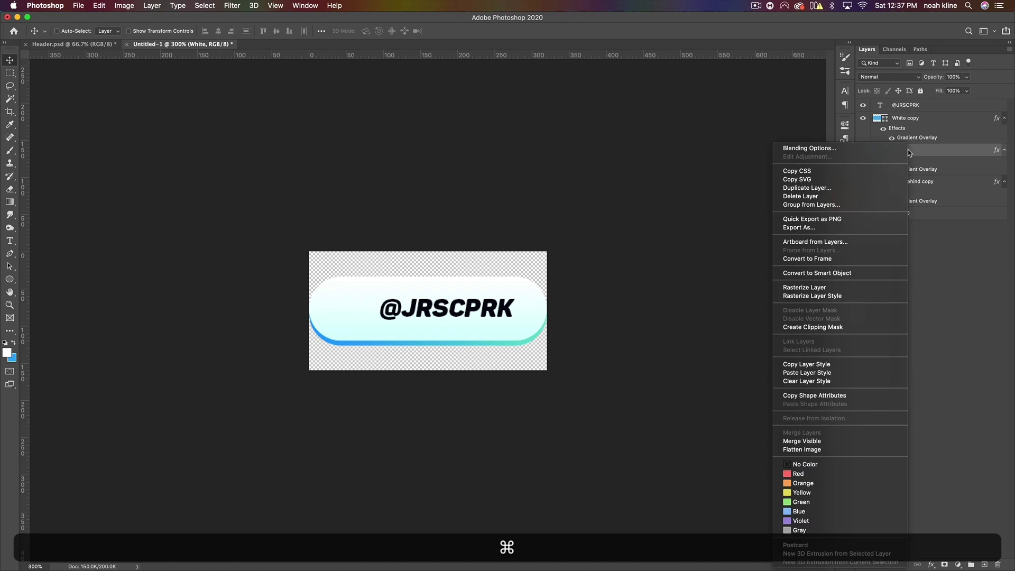
left_click(840, 381)
- Squash the White copy pill vertically to about 64% of its height around its centre
left_click(931, 123)
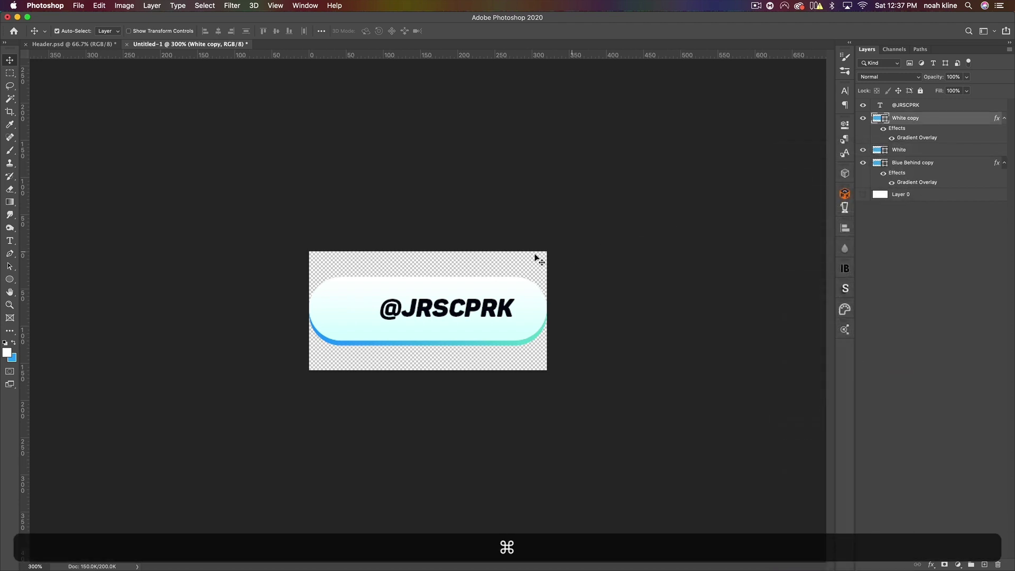
key("super+t")
left_click_drag(429, 279, 434, 292)
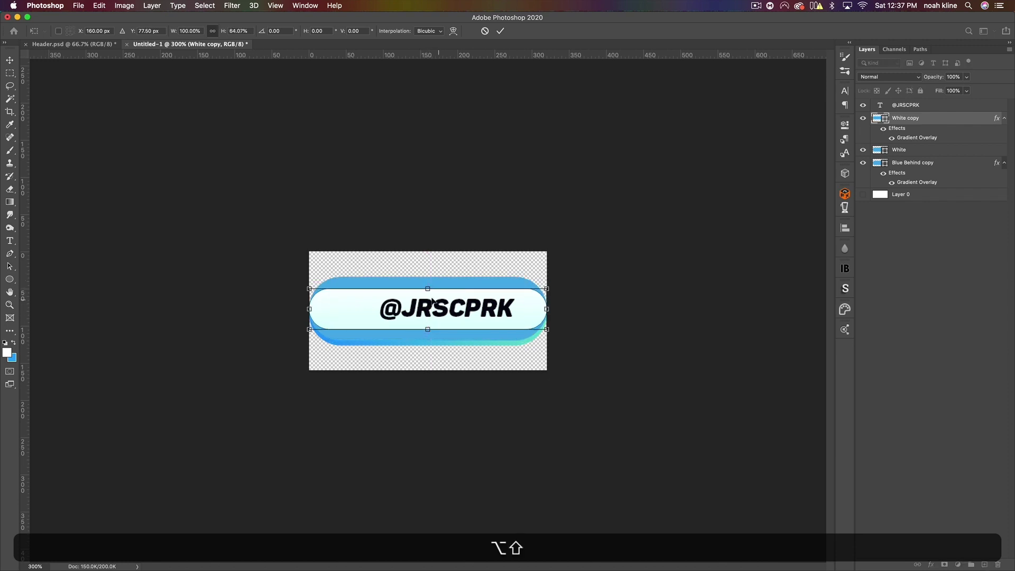
key("Return")
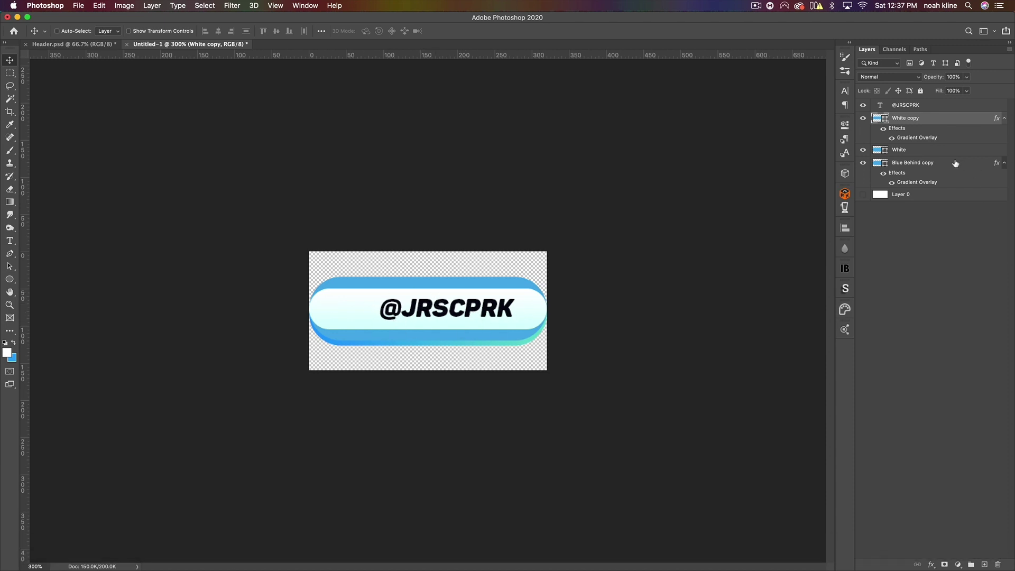
- Select the White layer, then switch to Header.psd and hide the Socials and Text Group groups
left_click(872, 150)
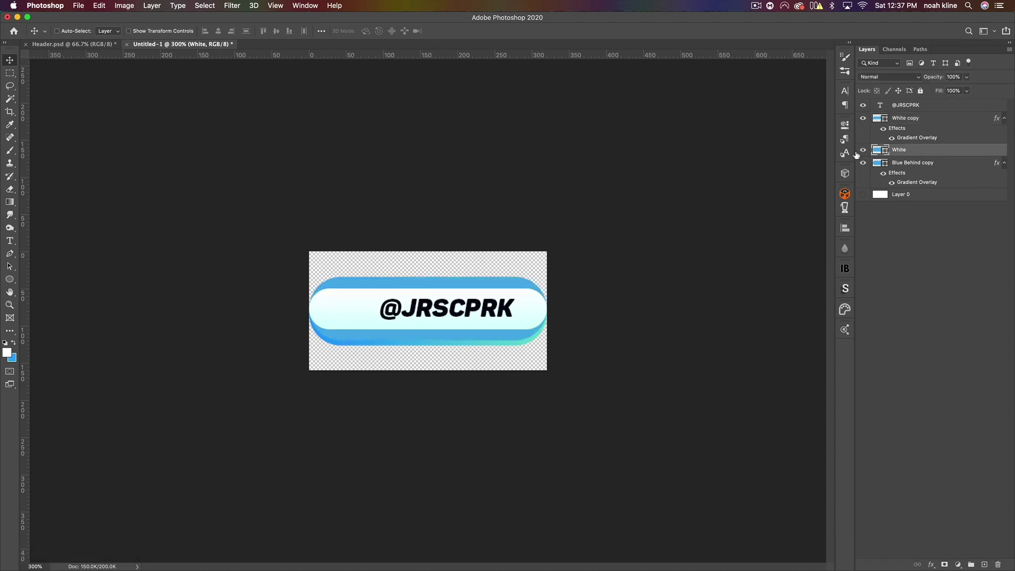
left_click(39, 47)
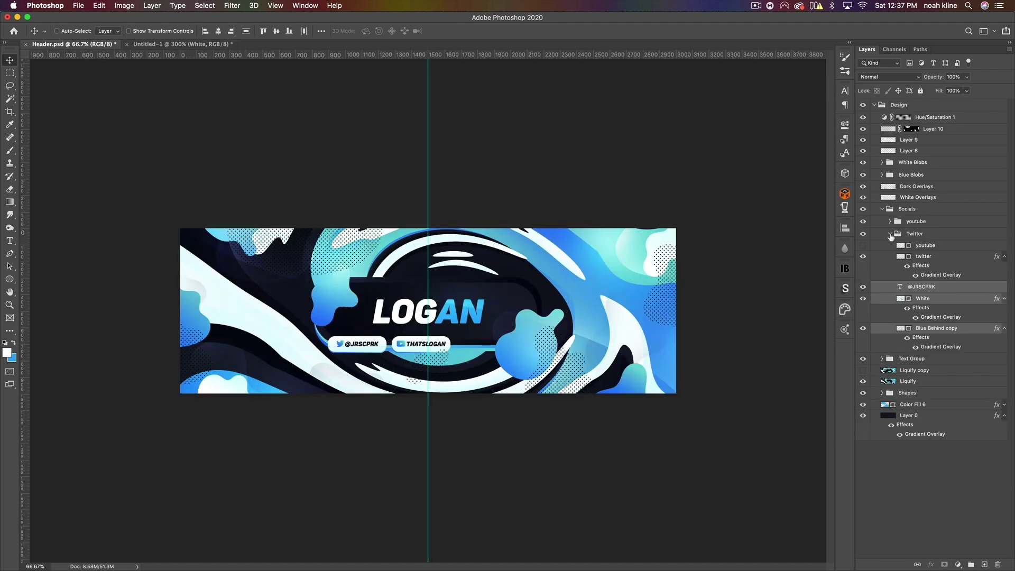
left_click(891, 234)
left_click(885, 210)
left_click(870, 210)
left_click(863, 210)
left_click(863, 222)
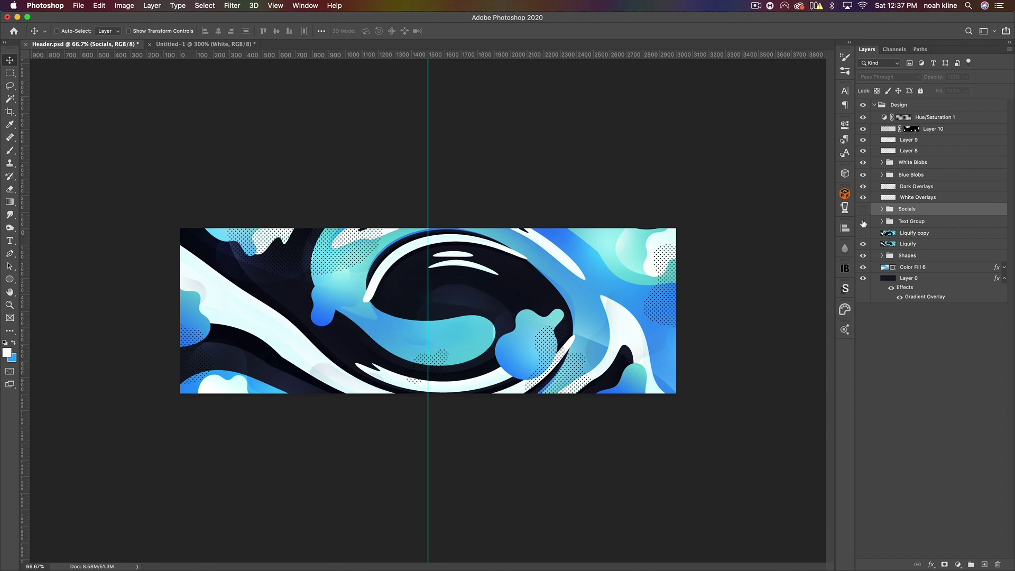
- Duplicate the Design group in Header.psd and merge the duplicate into a single layer
left_click(912, 108)
key("super+j")
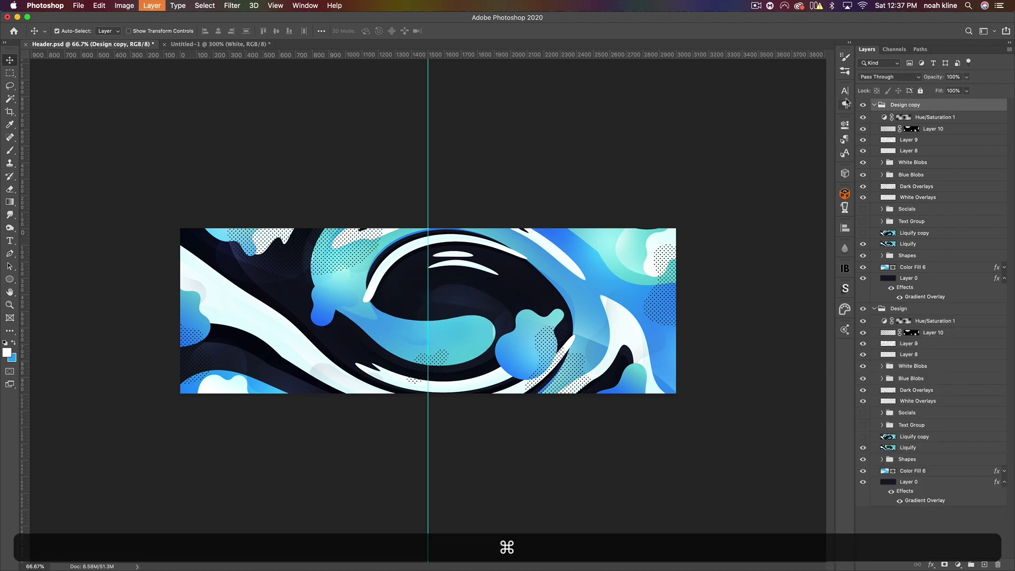
key("super+e")
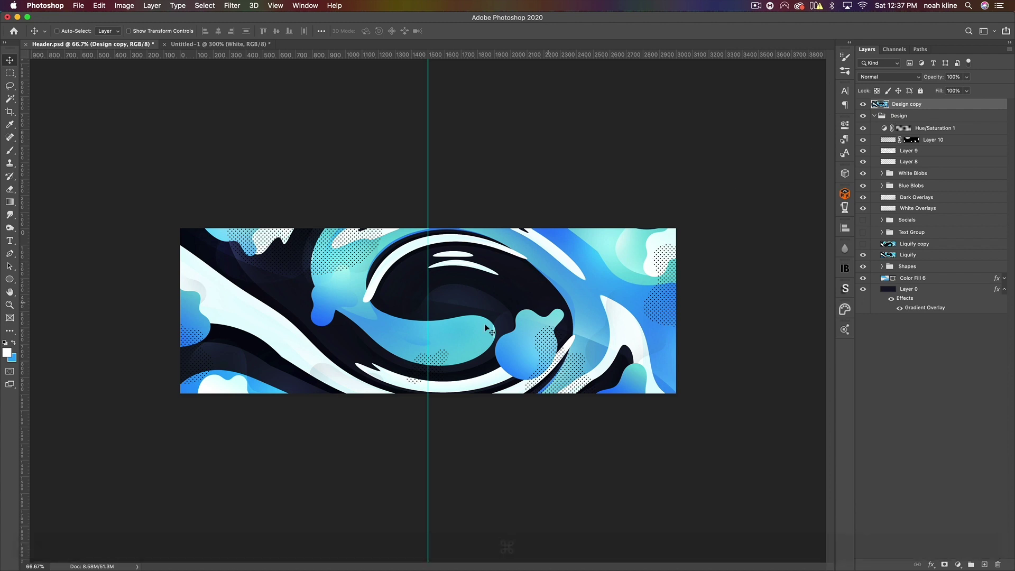
- Copy the merged Design copy layer into the 320 × 160 document above White and clip it to the White pill
left_click_drag(449, 282, 476, 312)
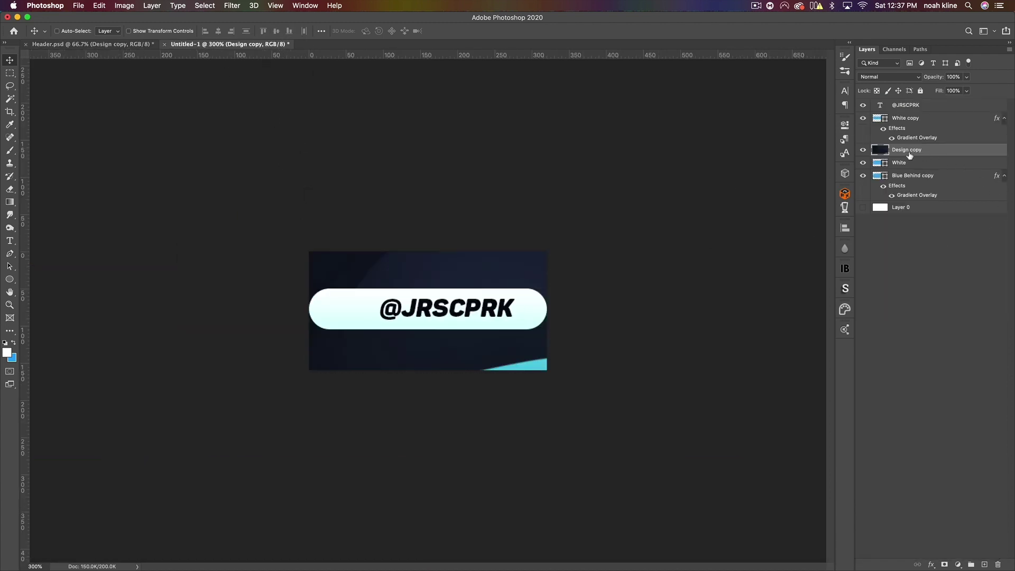
key("alt")
left_click(910, 153, "alt")
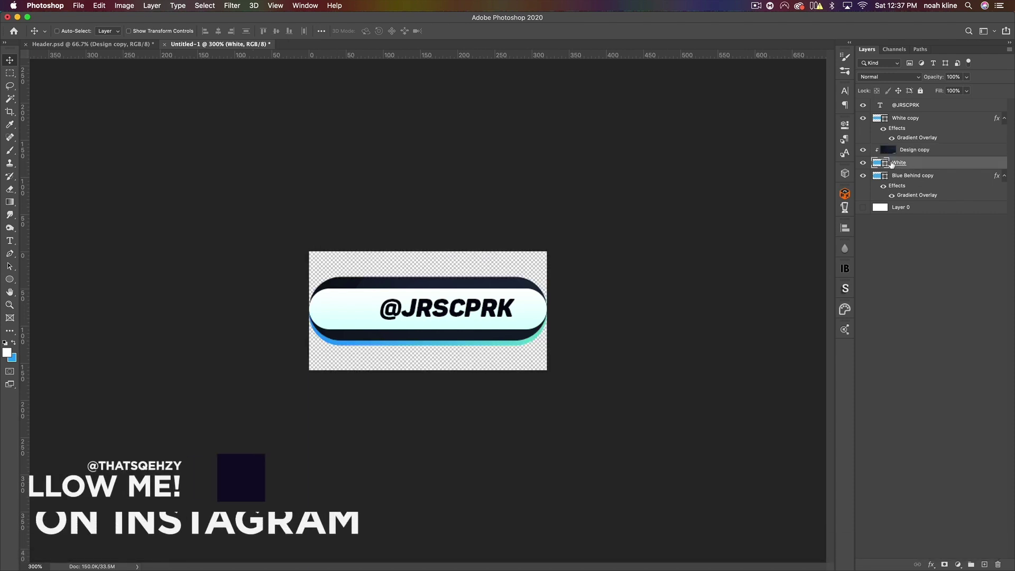
- Scale the Design copy layer to about 14% around its centre and shift it slightly left inside the pill
key("super+minus")
key("super+minus")
key("super+minus")
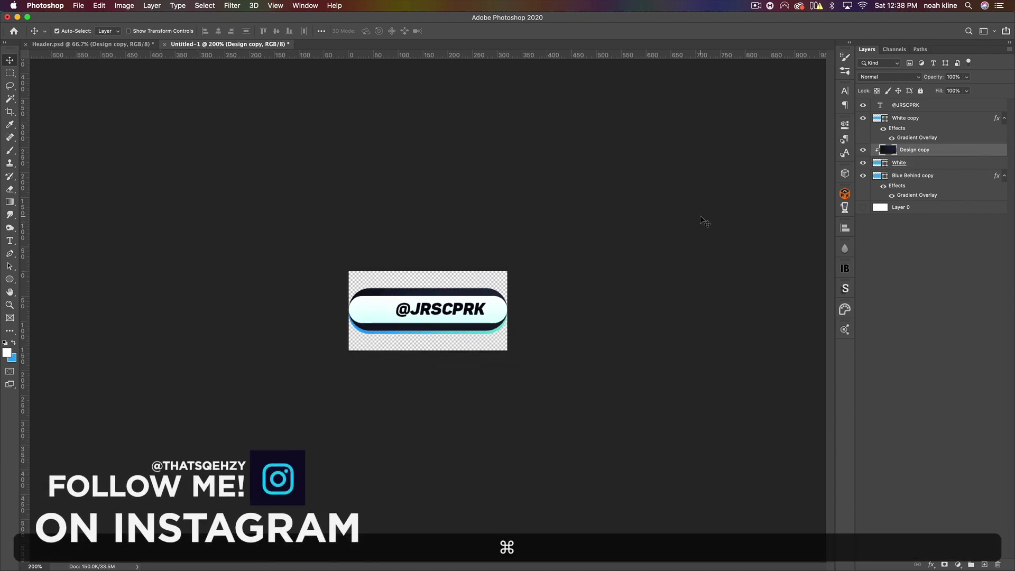
key("super+t")
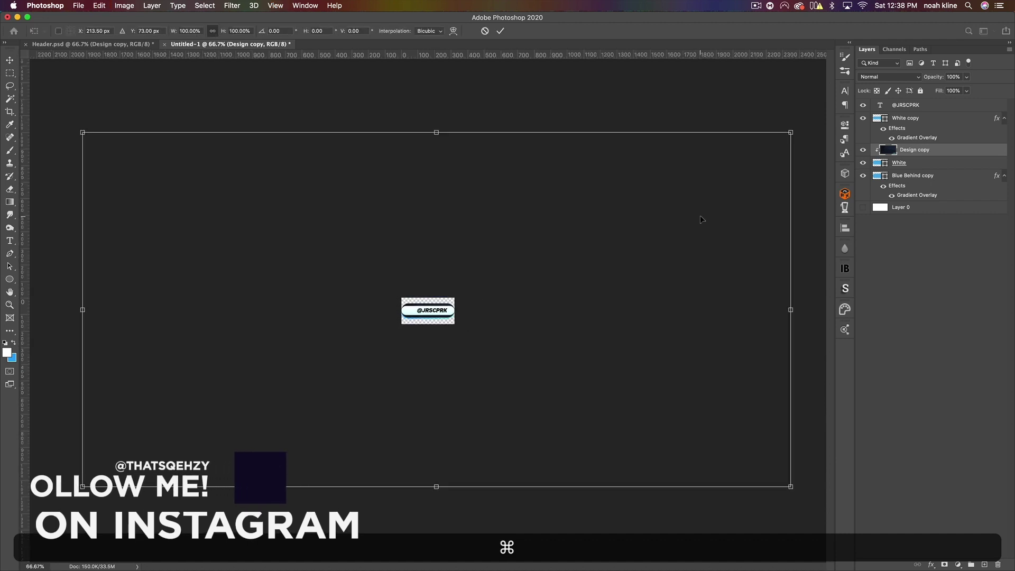
left_click_drag(437, 133, 452, 289)
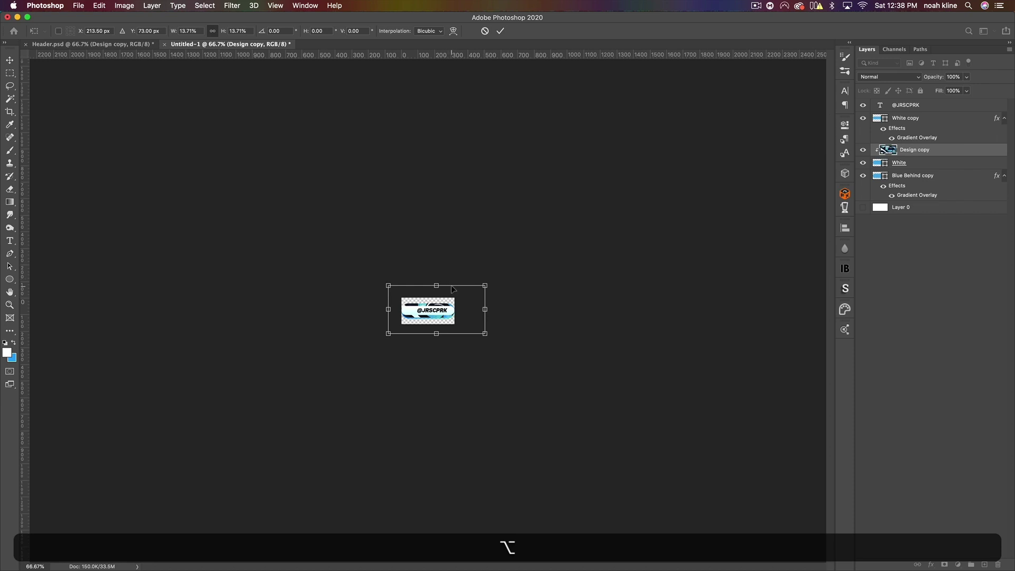
key("Return")
key("super+plus")
key("super+plus")
key("super+plus")
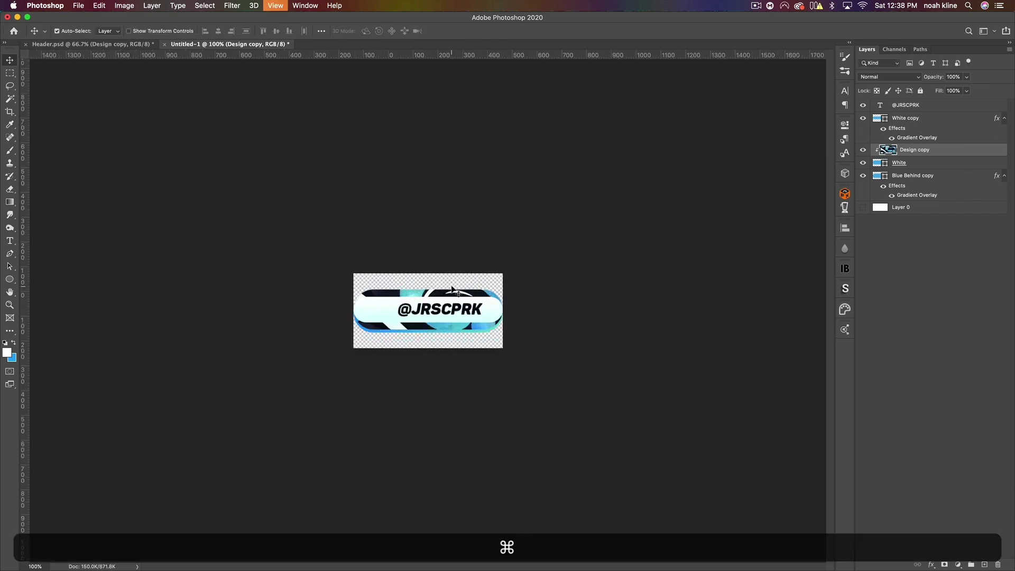
mouse_move(520, 283)
left_mouse_down()
mouse_move(503, 282)
mouse_move(512, 283)
left_mouse_up()
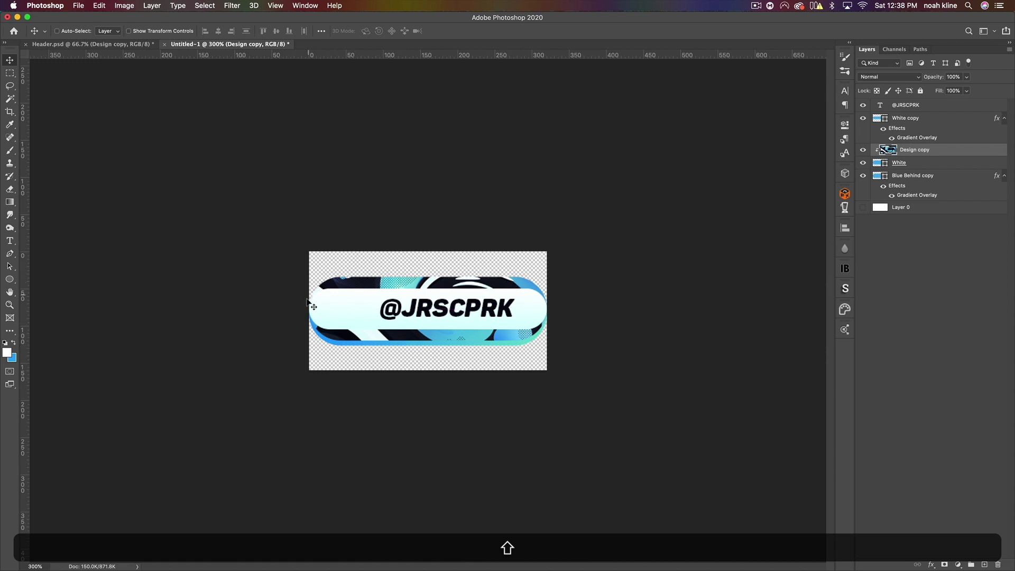
- Copy the youtube icon from the Socials group in Header.psd above the panel's handle text and place it left of the text
left_click(915, 120)
left_click(921, 107)
left_click(116, 44)
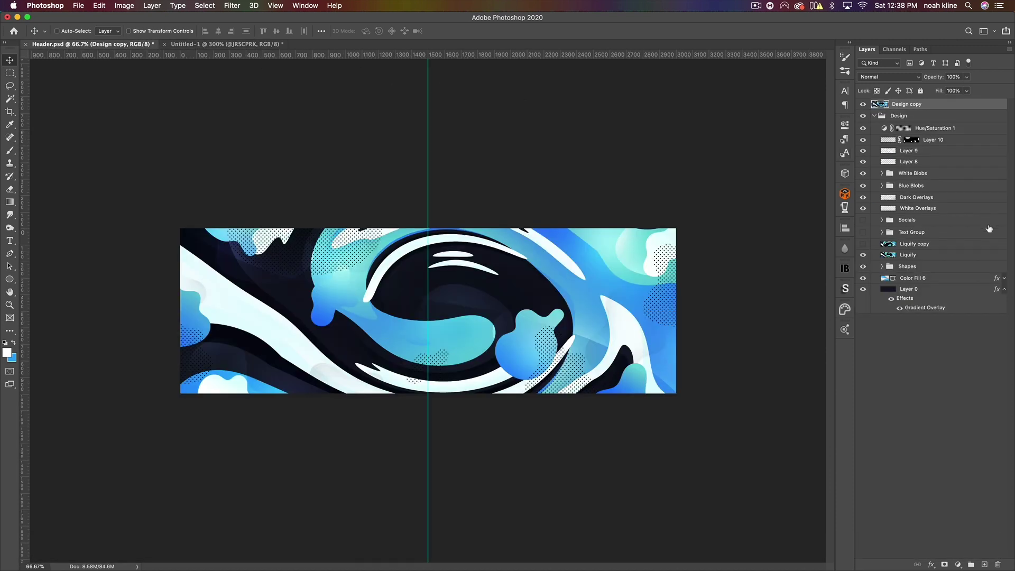
left_click(882, 220)
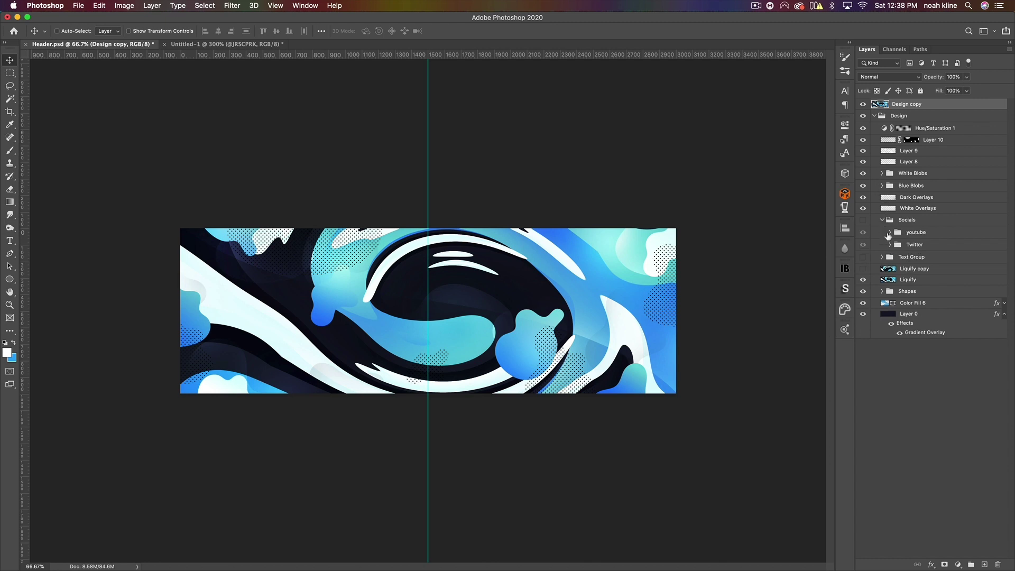
left_click(890, 233)
left_click(934, 245)
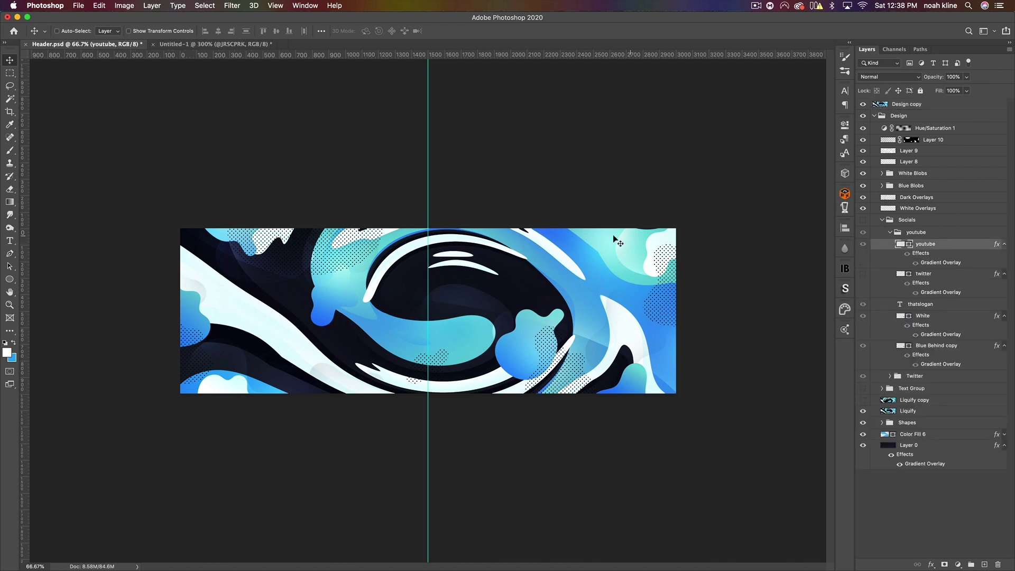
left_click_drag(505, 311, 290, 171)
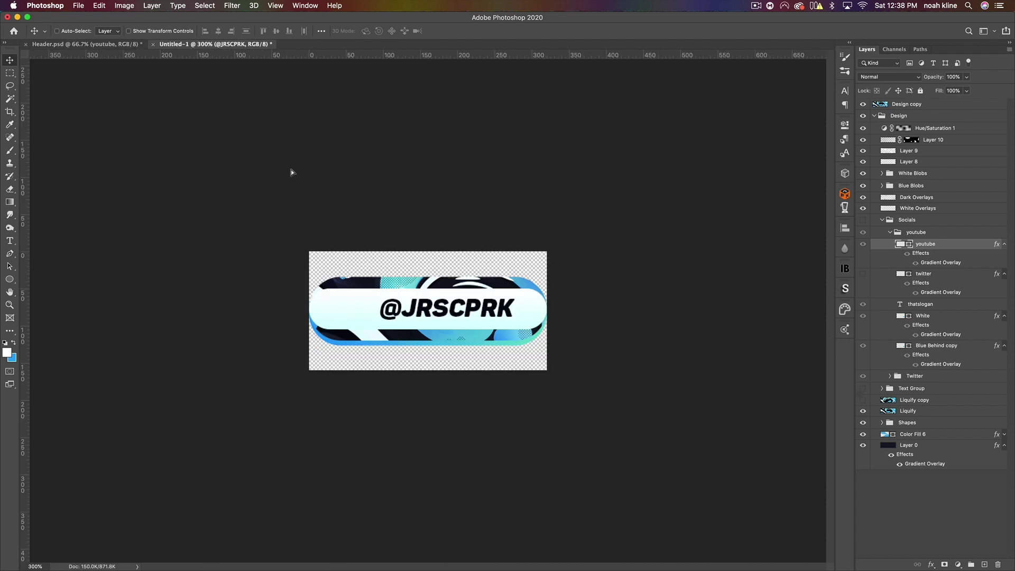
left_click_drag(412, 311, 343, 314)
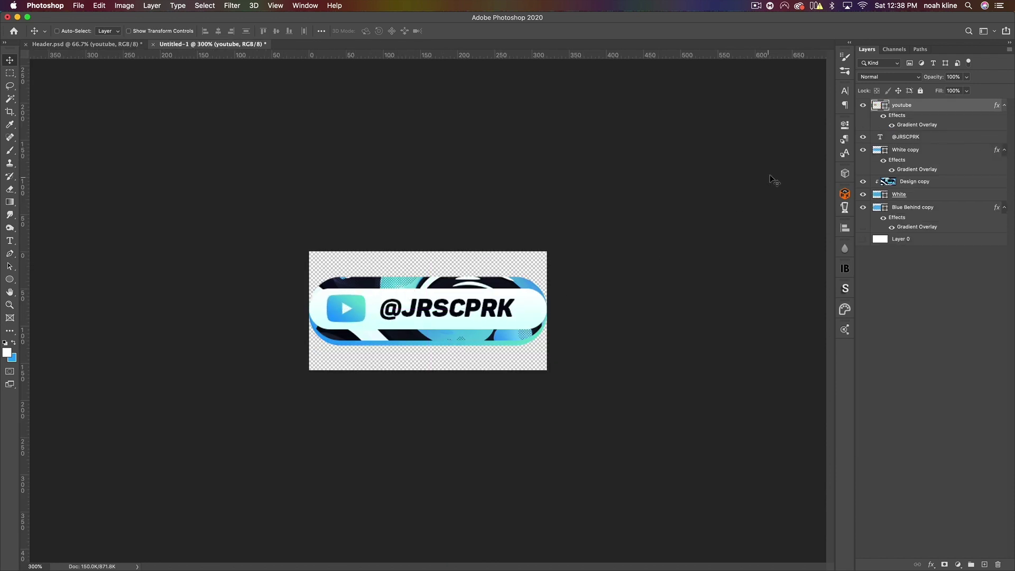
- Draw a 110 px circle centred on the youtube icon, on a new layer between the icon and the handle text
left_click(929, 138)
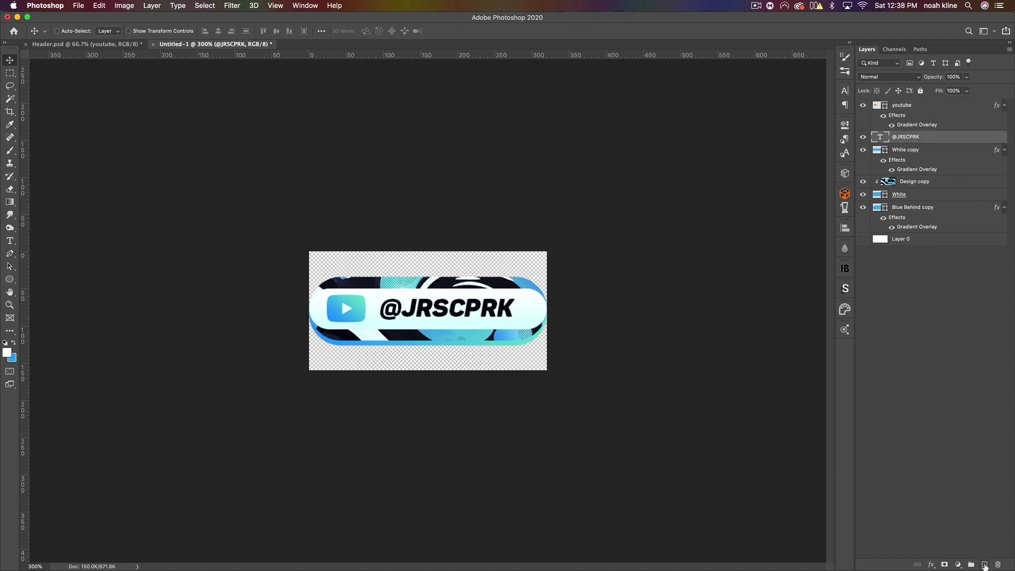
left_click(984, 565)
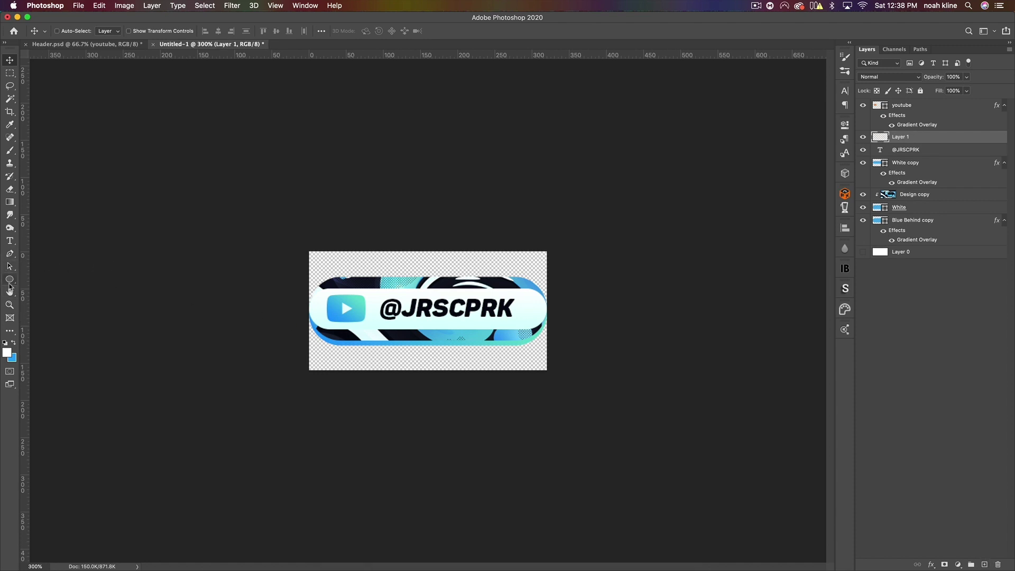
left_click(9, 280)
left_click(55, 297)
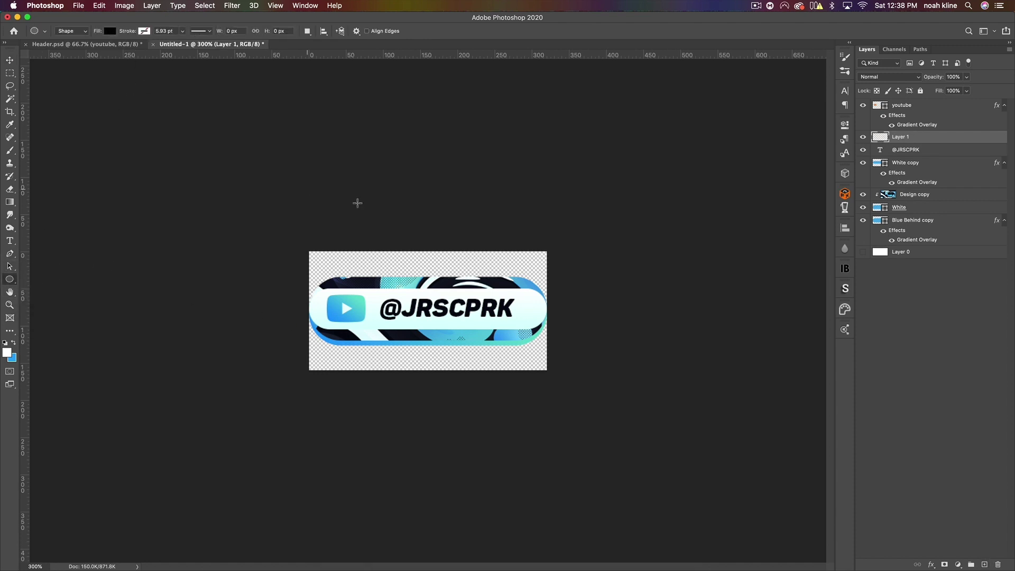
left_click_drag(343, 310, 380, 337)
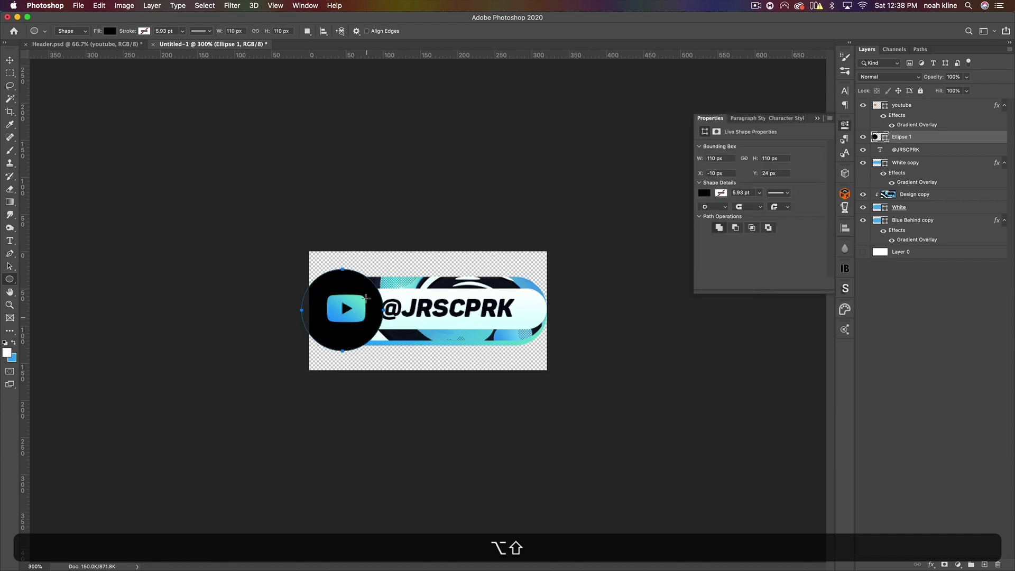
left_click(9, 60)
left_click(819, 118)
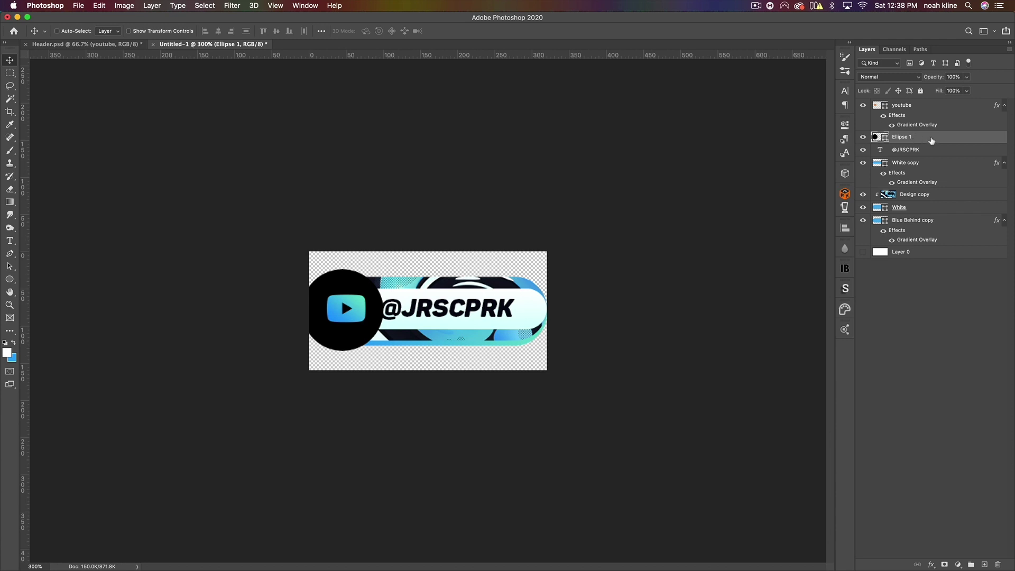
- Recolour the Ellipse 1 circle with the dark navy sampled from the panel's background artwork
double_click(887, 138)
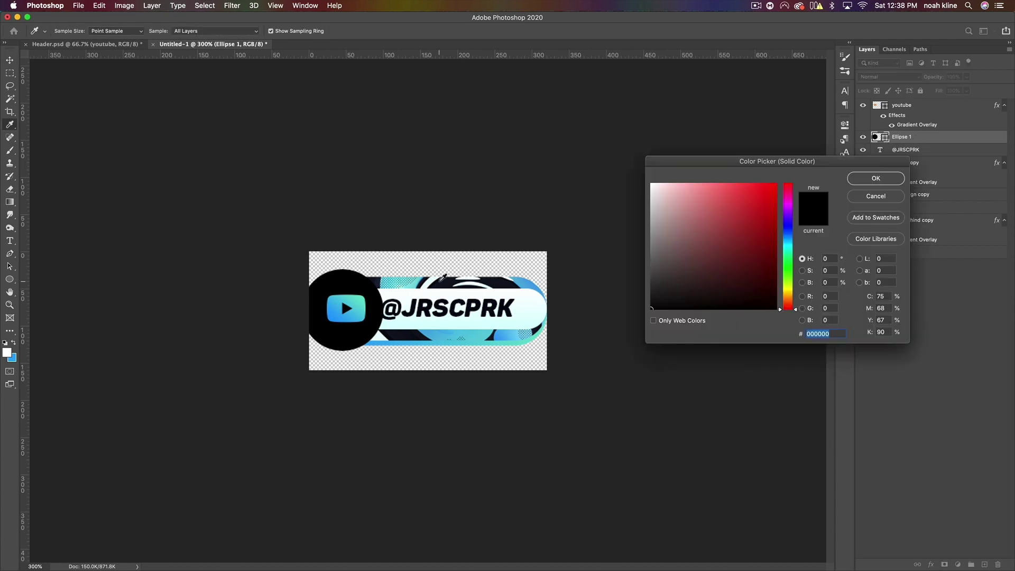
left_click(443, 284)
left_click(884, 180)
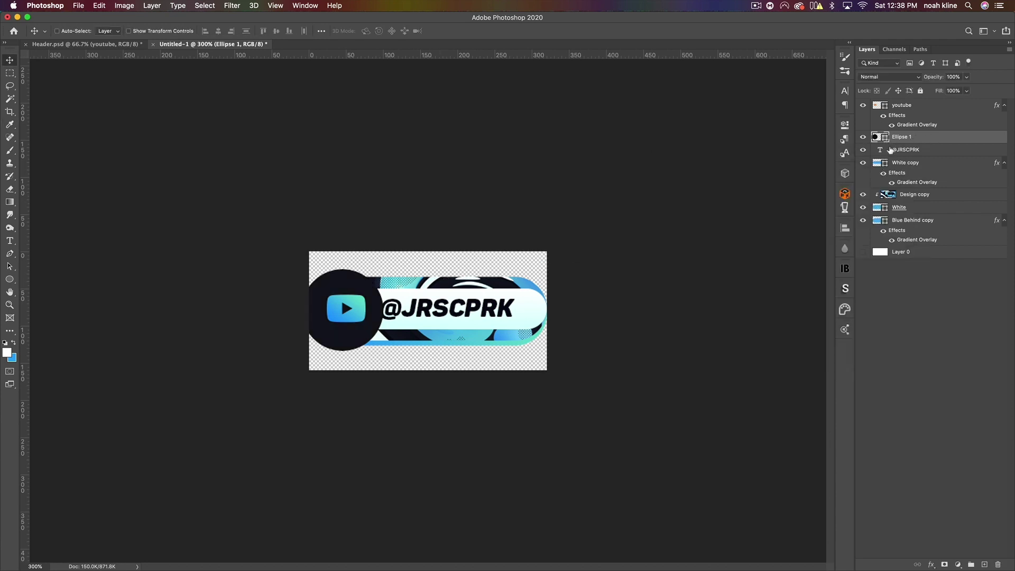
- Shrink the dark circle around the youtube icon and fit it to the pill's rounded left end
key("super+t")
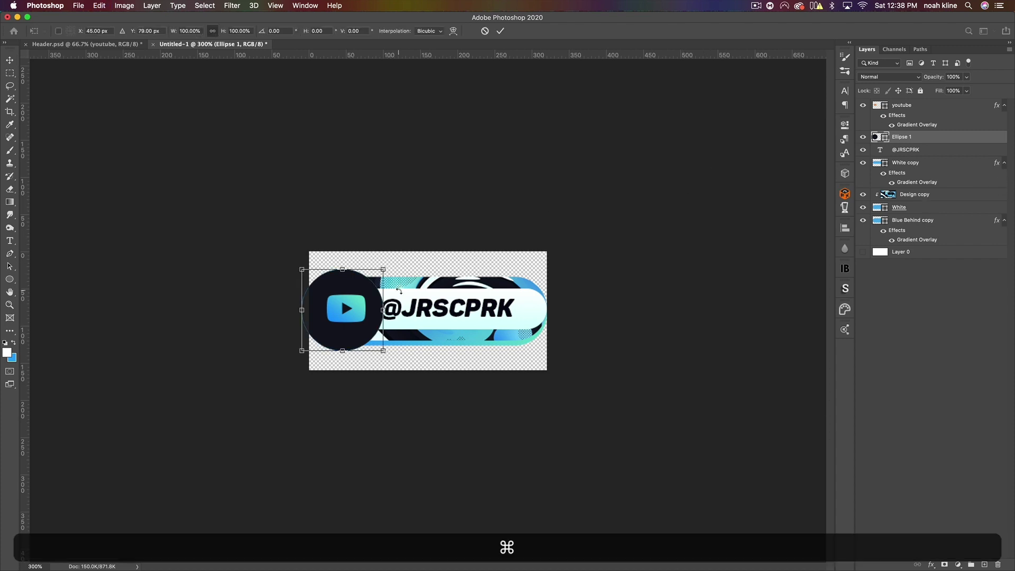
left_click_drag(383, 313, 382, 317)
left_click_drag(309, 317, 355, 316)
key("Return")
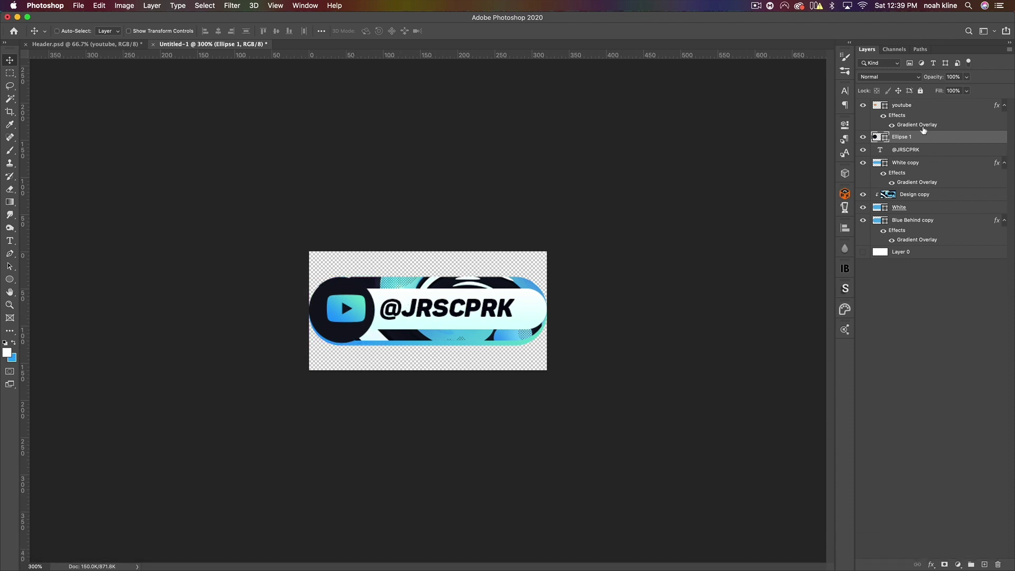
- Shift the youtube icon slightly left so it sits centred in the dark circle
left_click(917, 104)
left_click_drag(367, 315, 364, 316)
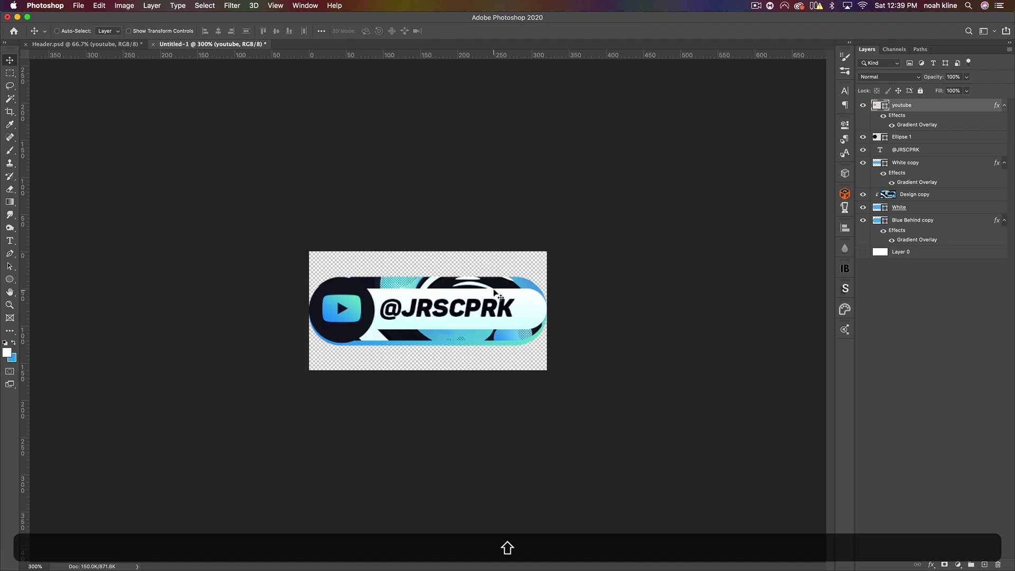
key("super+minus")
key("super+minus")
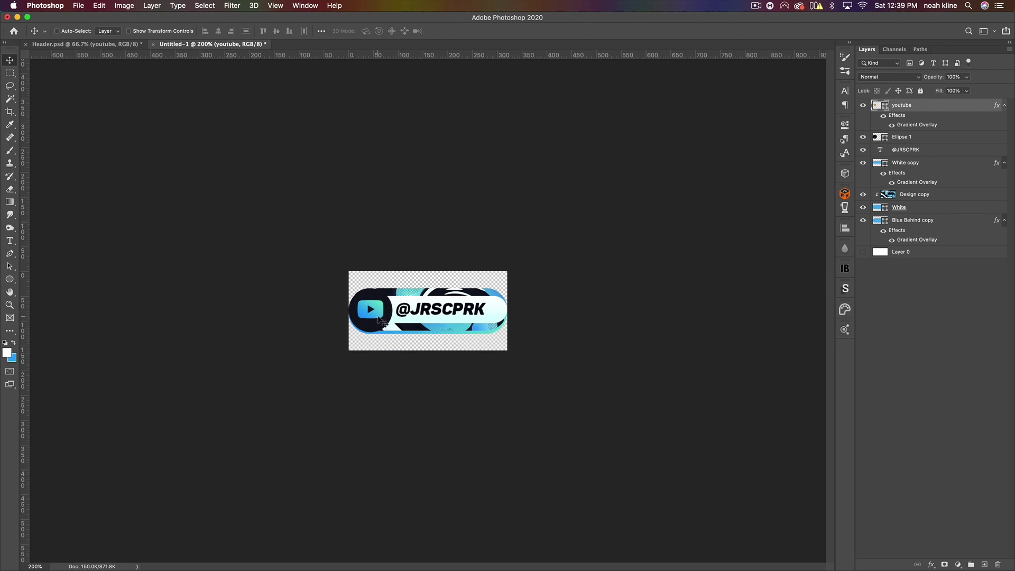
double_click(881, 153)
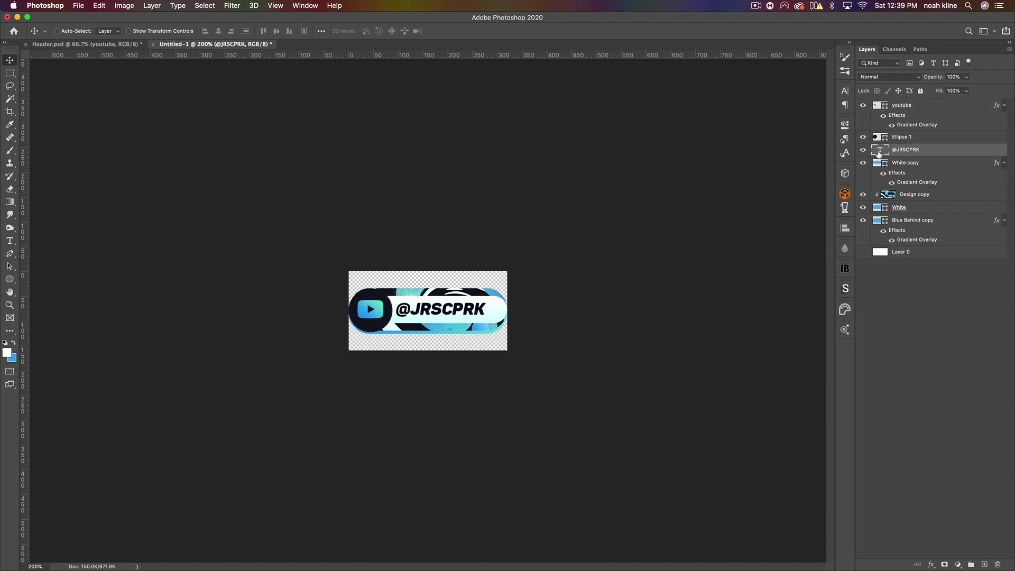
left_click(9, 60)
- Save the panel document as Panels.psd in the Tutorial folder with Maximize Compatibility enabled
left_click(78, 5)
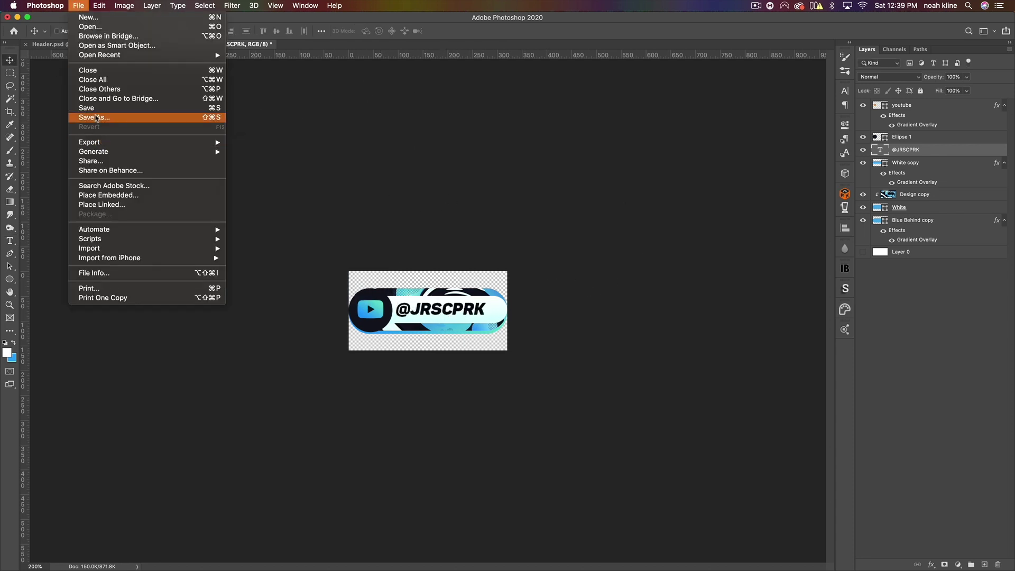
key("Return")
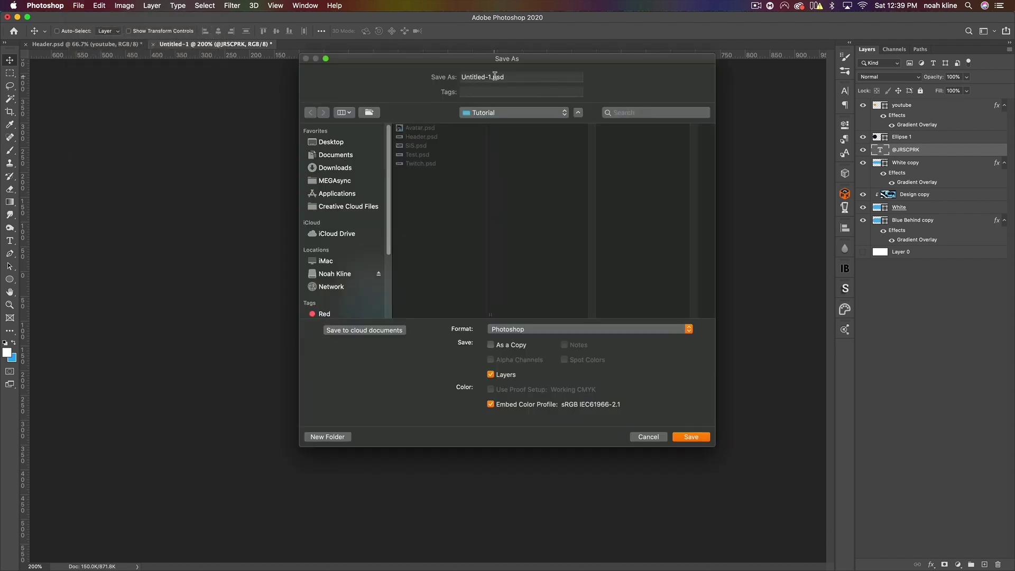
type("R")
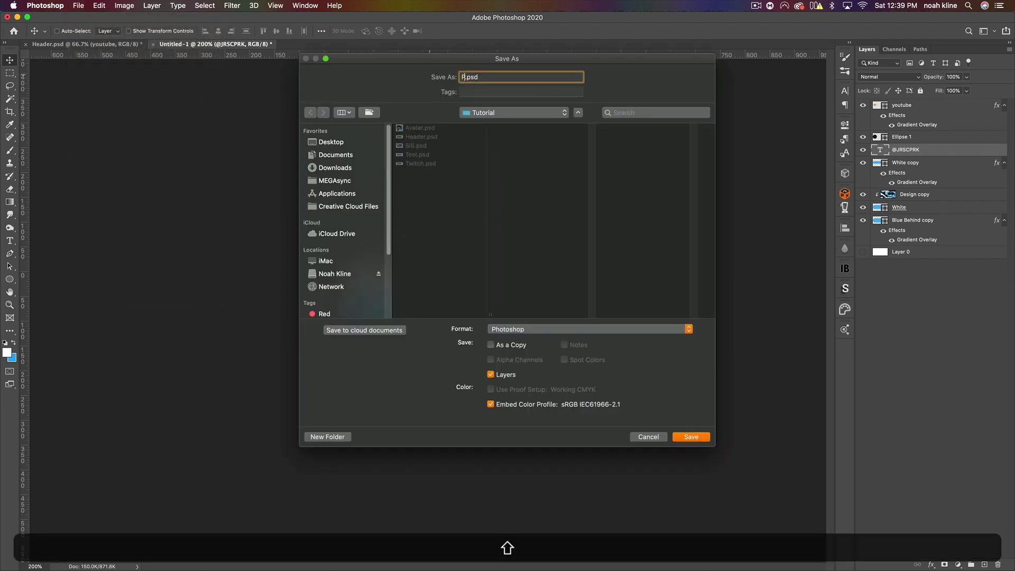
type("an")
key("Return")
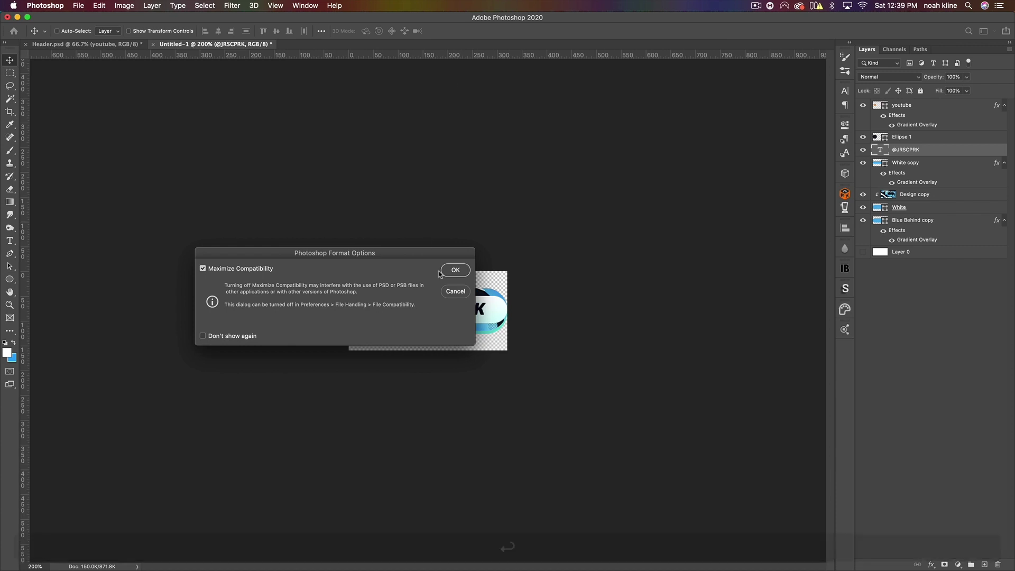
left_click(458, 272)
- Enlarge the Design copy artwork and reposition it so bigger shapes show behind the panel's white pill
left_click(921, 196)
left_click_drag(465, 306, 503, 270)
key("super+t")
left_click_drag(458, 237, 508, 109)
left_click_drag(495, 300, 582, 303)
key("Return")
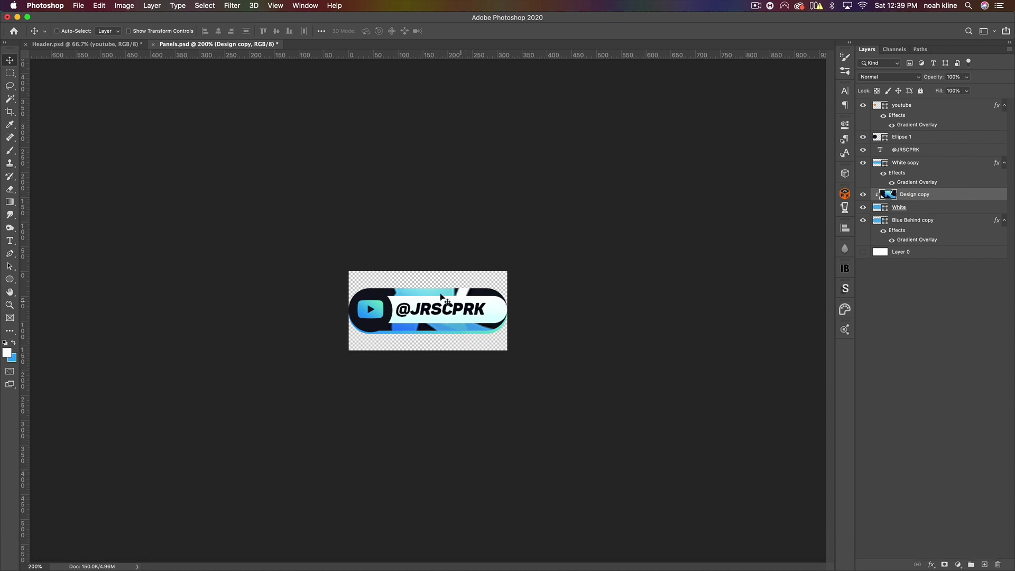
- Save the changes to Panels.psd and close the document
key("alt")
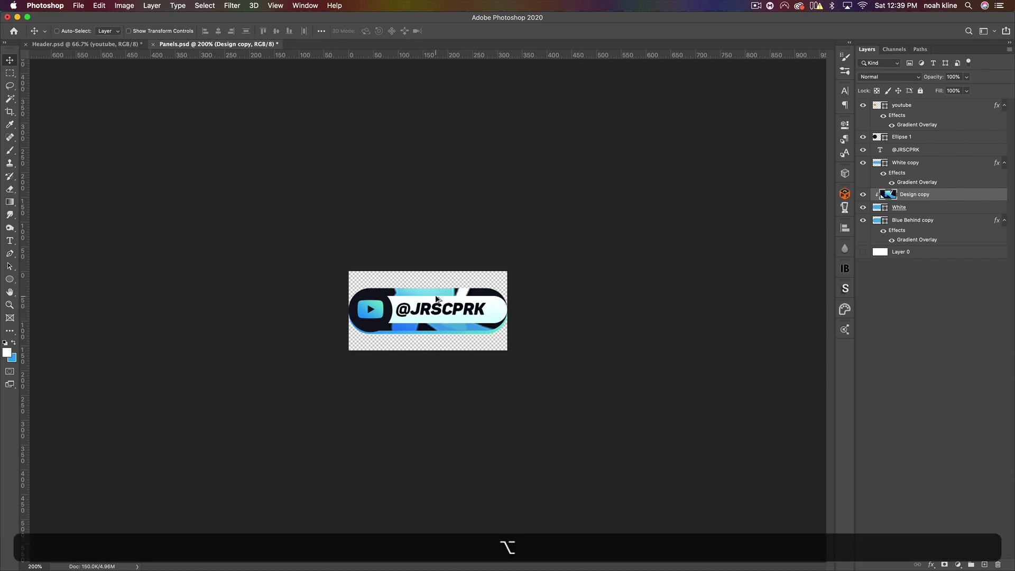
scroll(436, 300, "up", 2)
key("super")
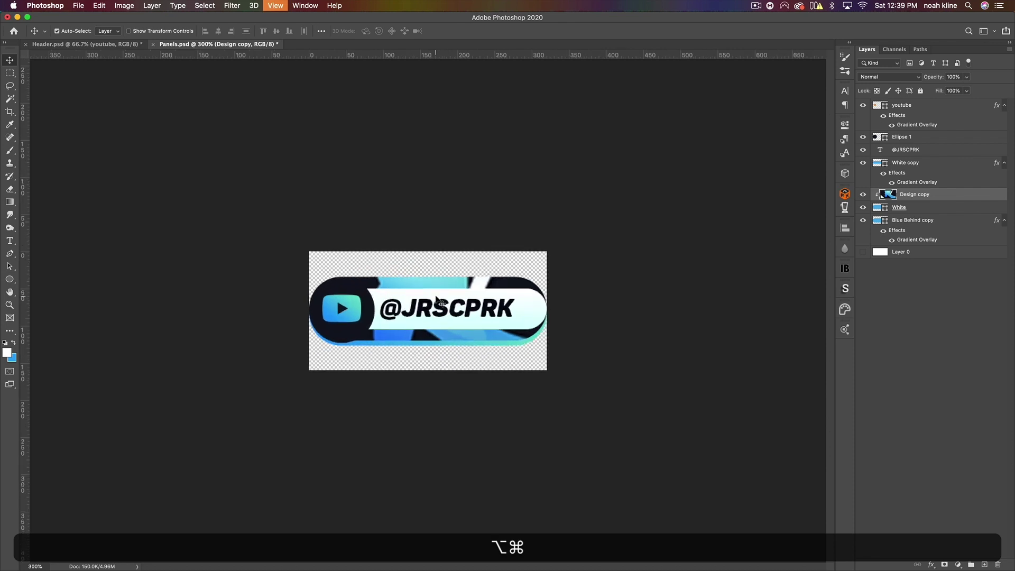
scroll(436, 299, "down", 2)
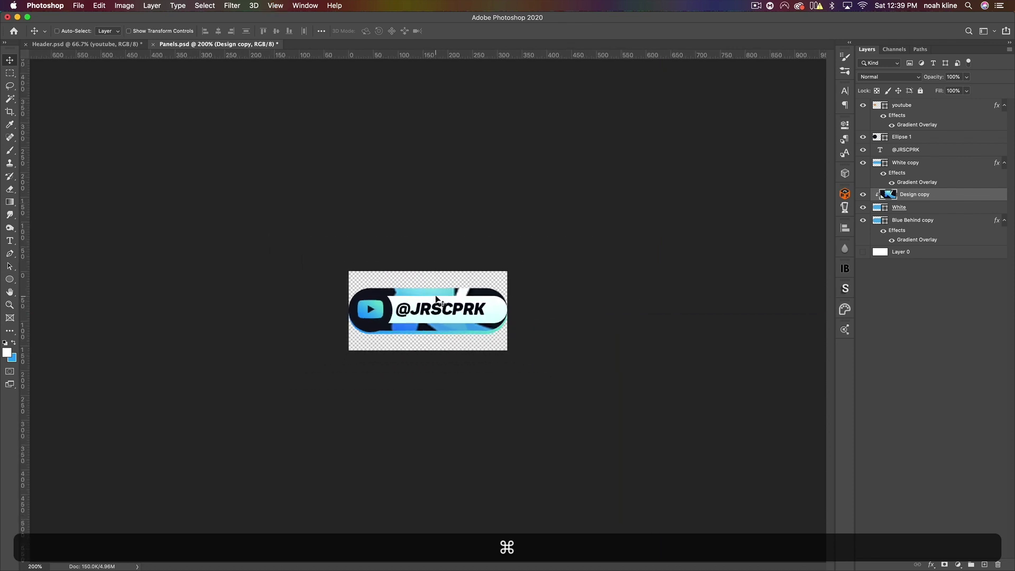
key("super+s")
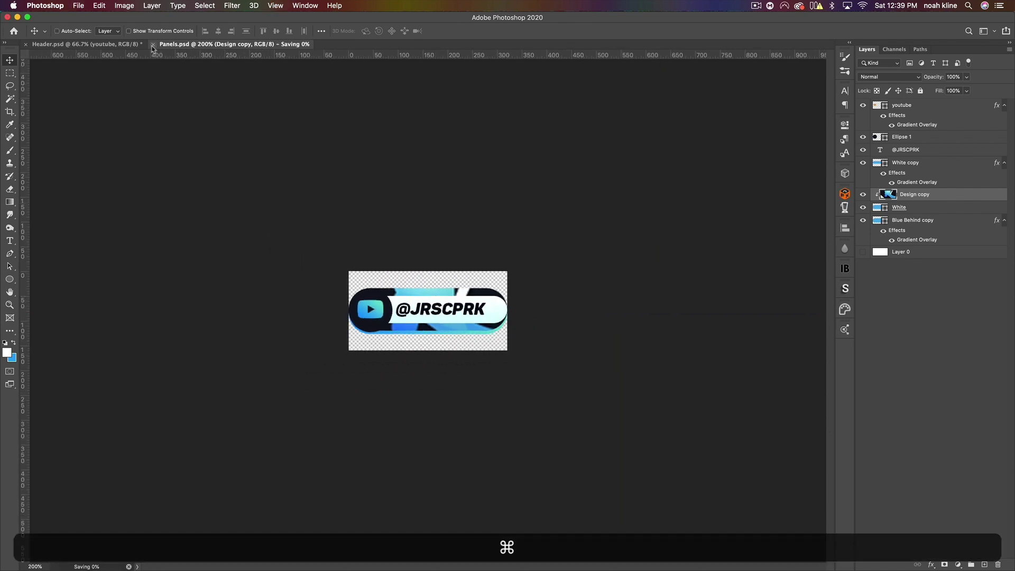
left_click(152, 45)
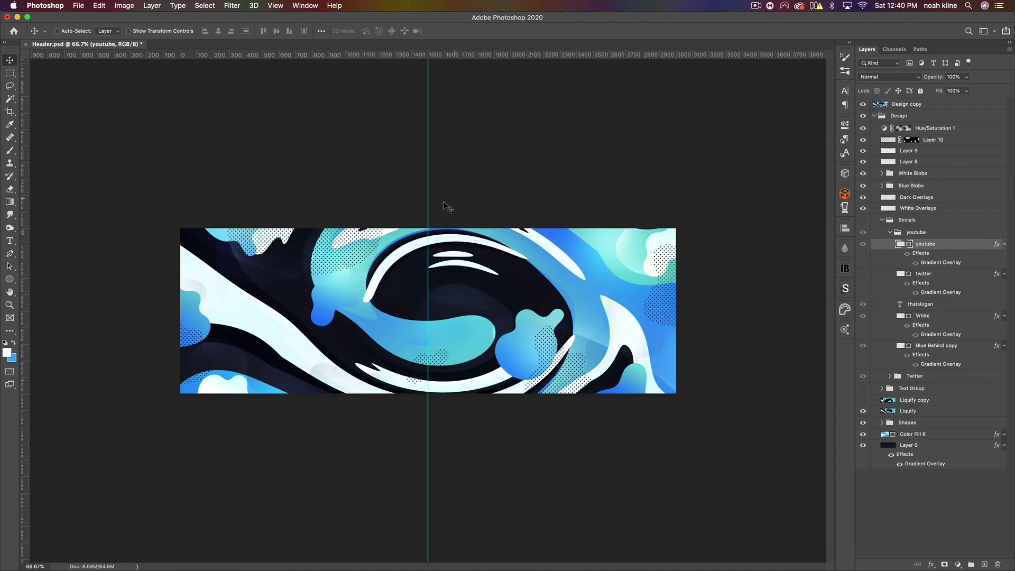
- Select the Design copy layer in Header.psd and create a new 1920 × 1080 px document at 72 ppi
left_click(914, 104)
left_click(77, 5)
left_click(87, 14)
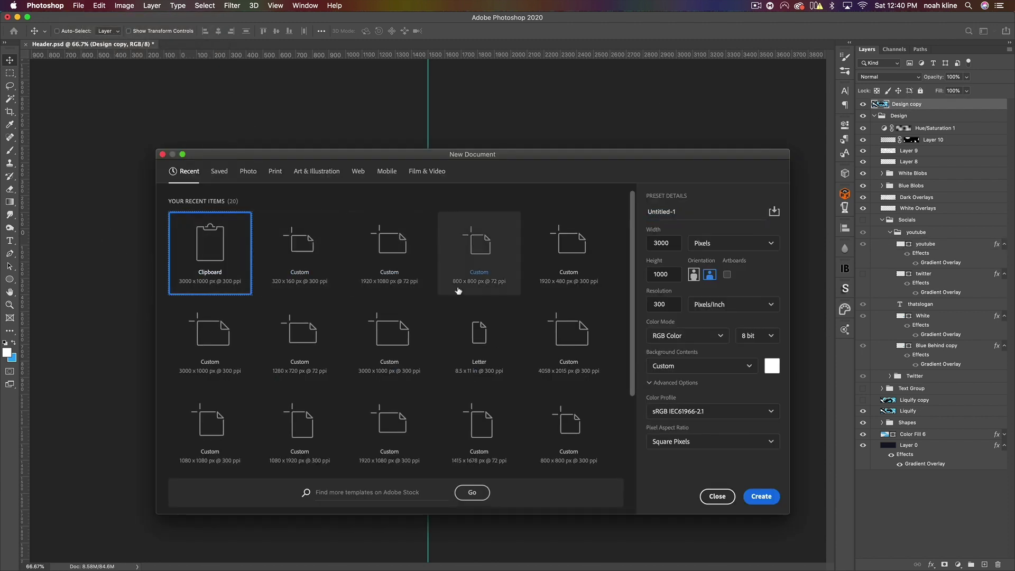
left_click(386, 259)
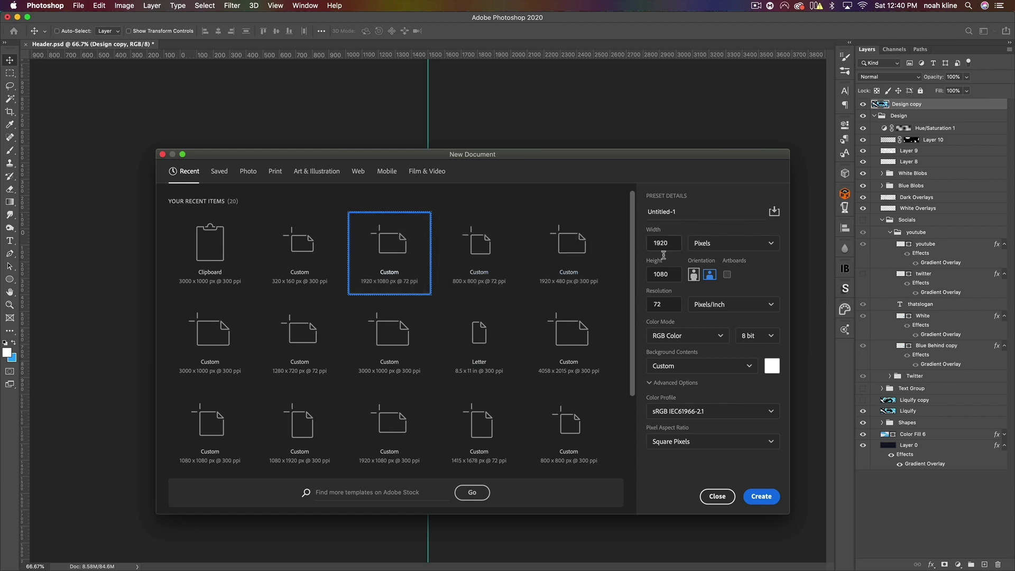
left_click(762, 496)
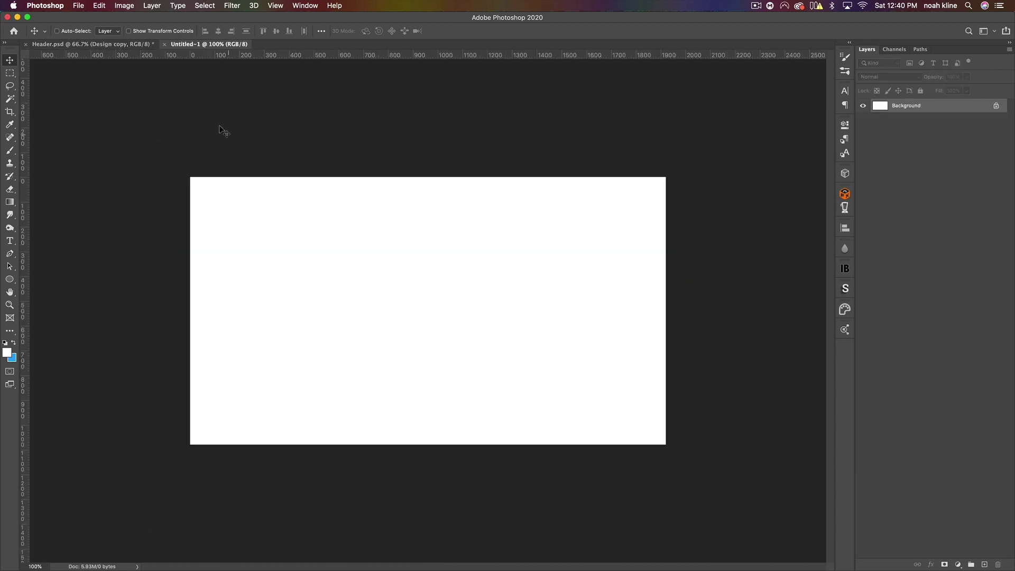
- Create a new 1280 × 720 px document at 72 ppi
left_click(74, 5)
left_click(79, 19)
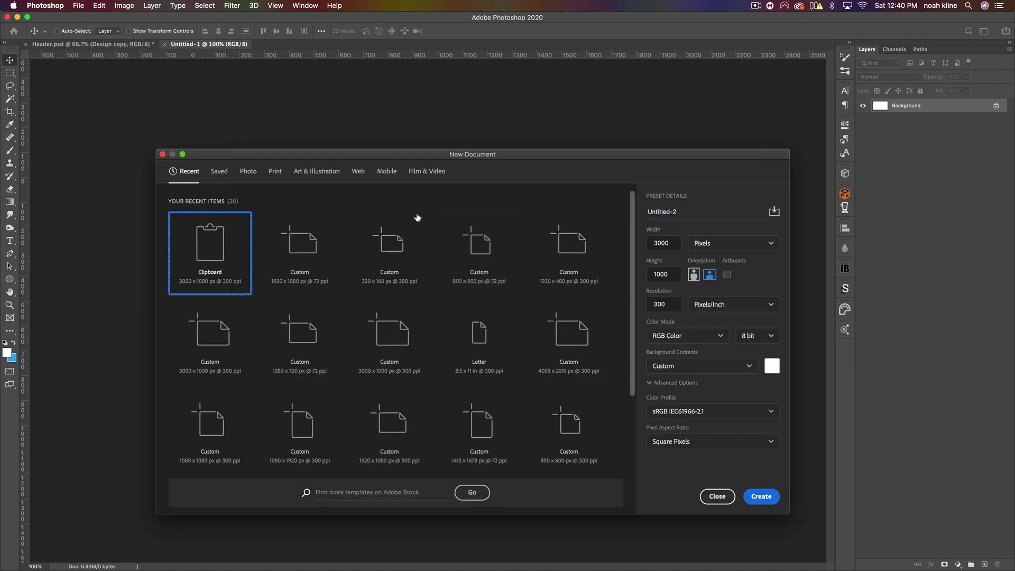
left_click(295, 356)
left_click(762, 487)
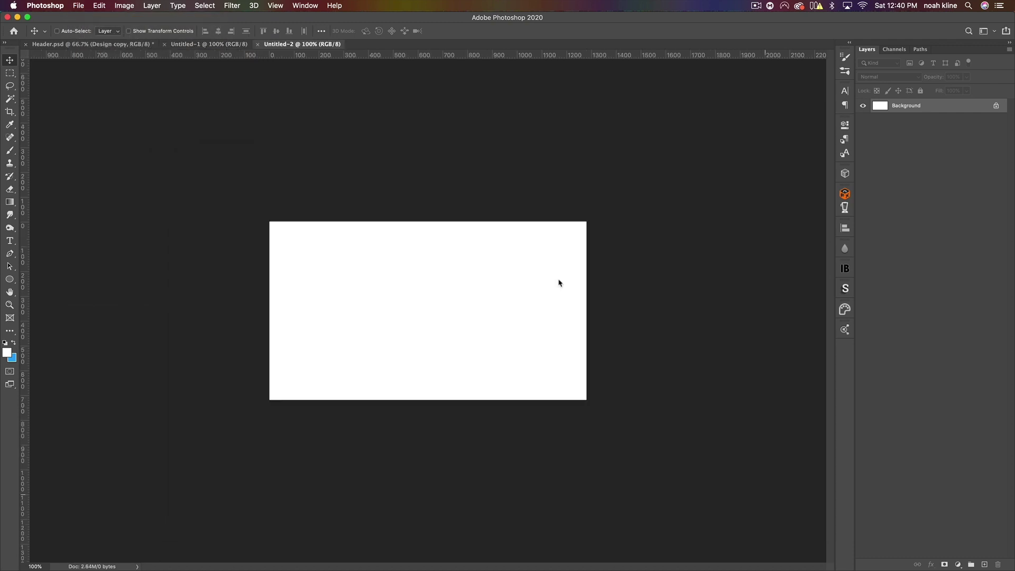
- Unlock the 1280 × 720 background, copy it into the 1920 × 1080 document, and close the source document without saving
double_click(929, 106)
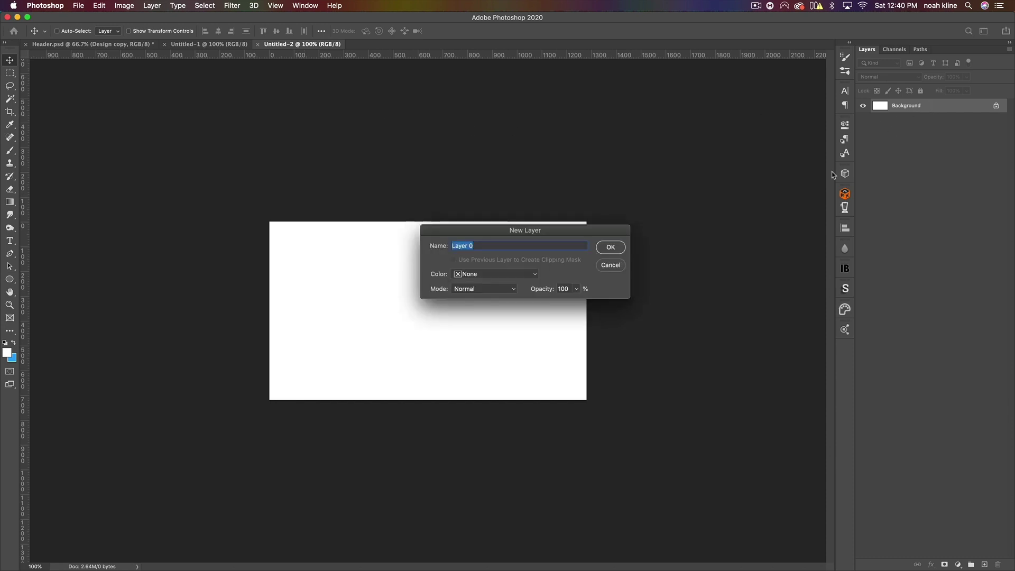
left_click(611, 247)
left_click_drag(476, 331, 452, 275)
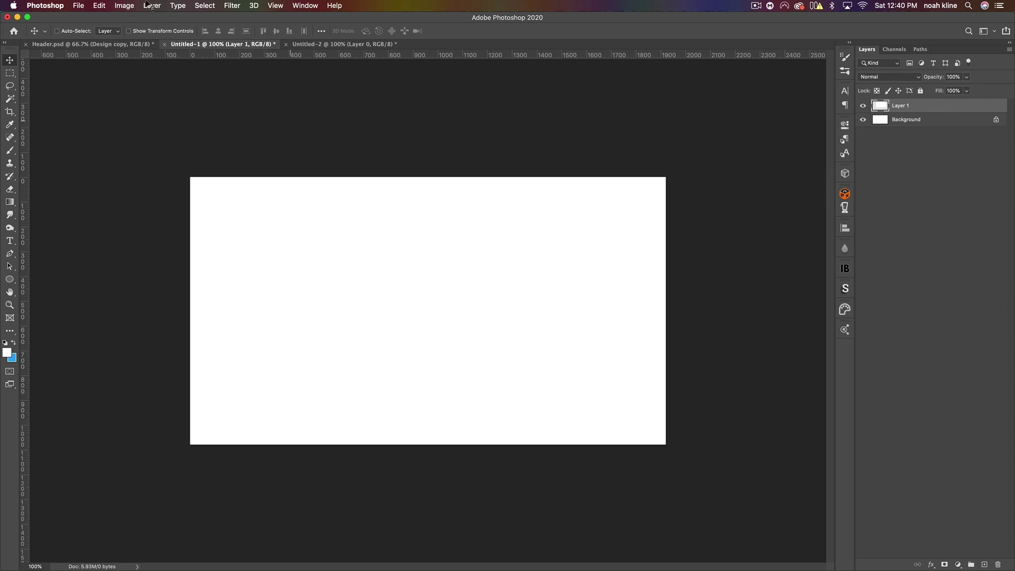
left_click(286, 45)
left_click(471, 195)
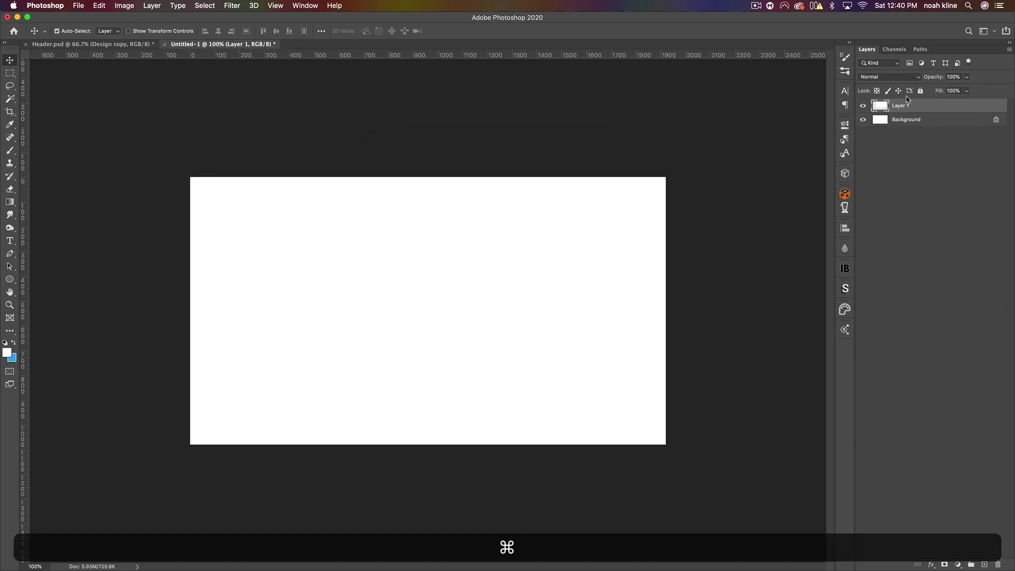
- Center the copied 1280 × 720 rectangle on the 1920 × 1080 canvas and turn it black
left_click_drag(401, 212, 373, 239)
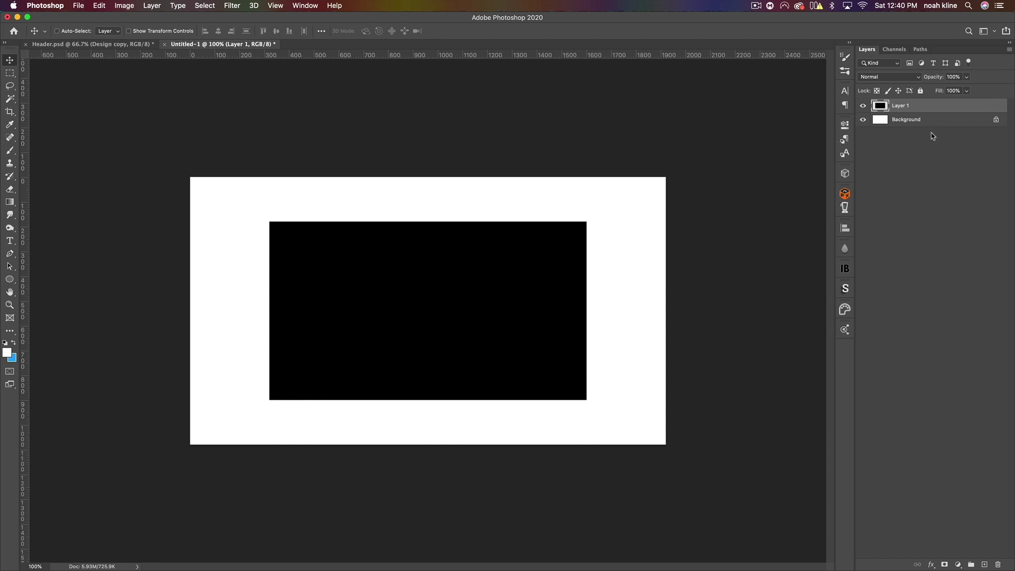
left_click(918, 120)
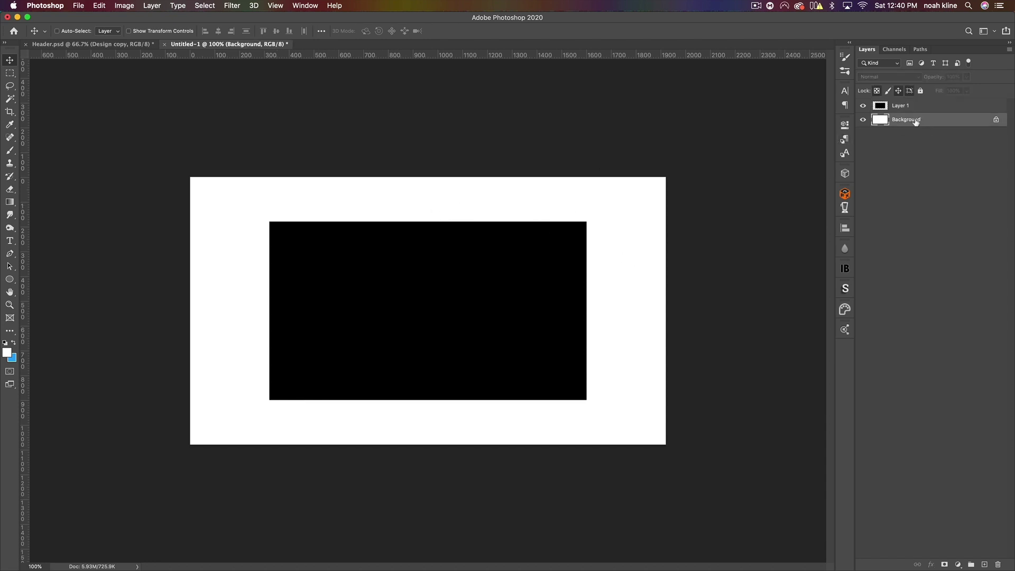
left_click(901, 107)
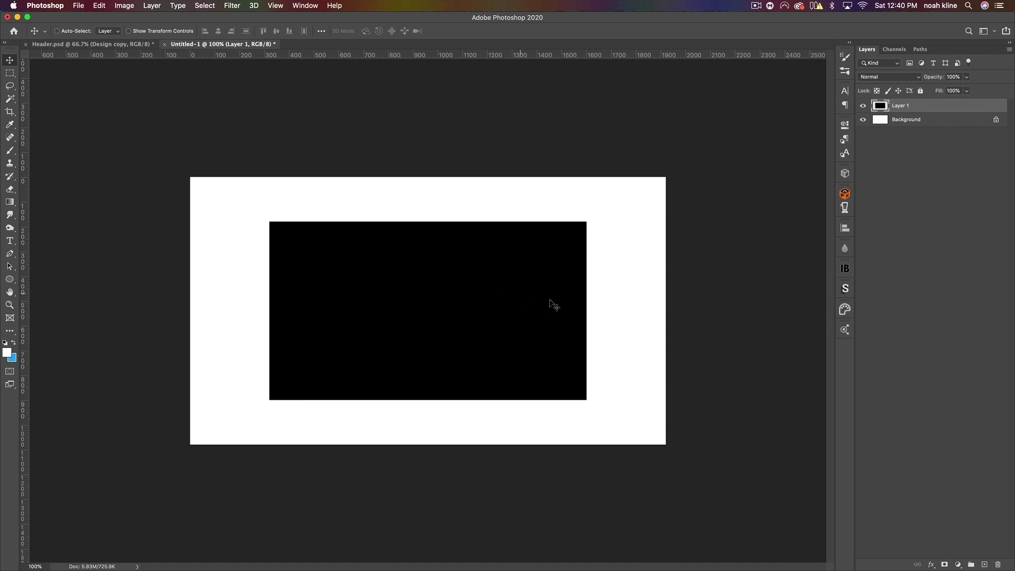
- Duplicate the black rectangle and apply a blue-to-green linear Gradient Overlay at 54° to the lower rectangle, Layer 1
key("super+j")
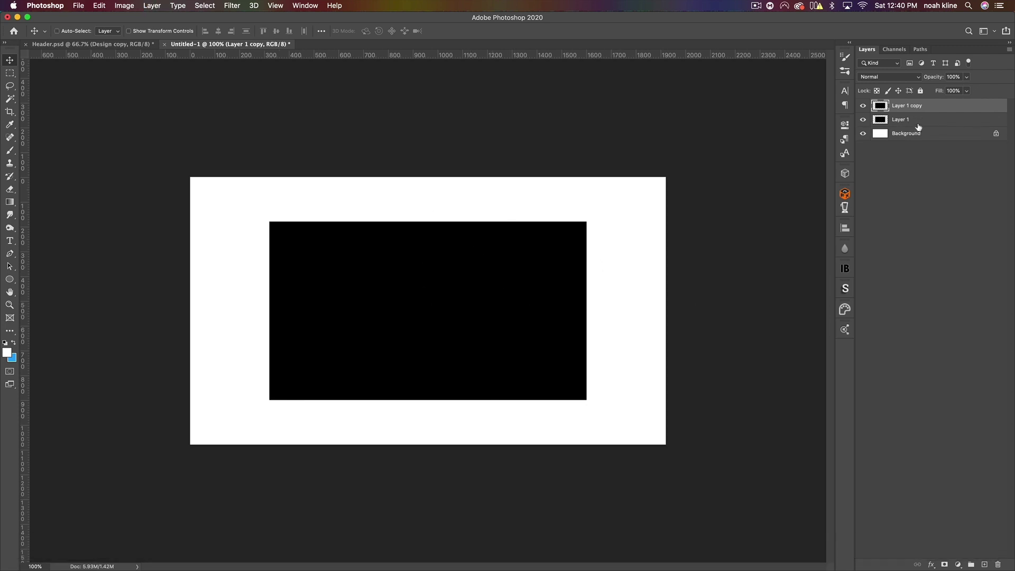
double_click(925, 119)
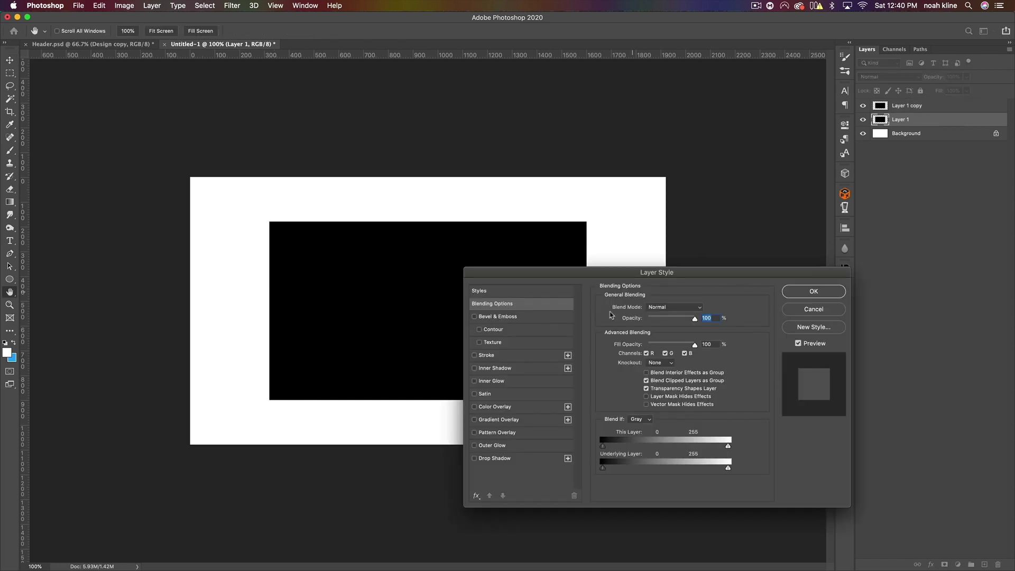
left_click(521, 420)
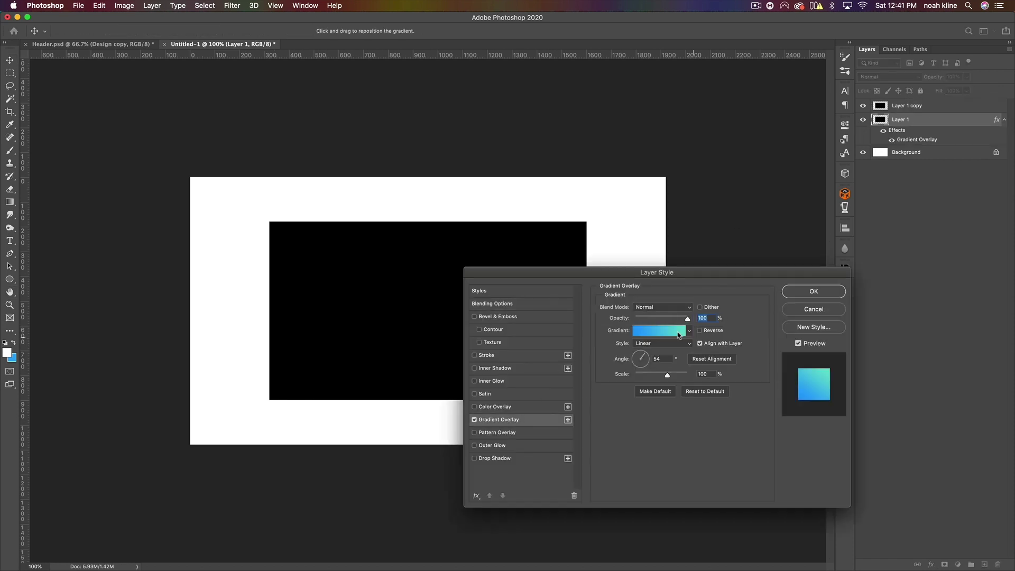
left_click(786, 289)
- Scale Layer 1 copy to about 97% around its center and reduce its height slightly so the gradient border is even on all sides
left_click(921, 111)
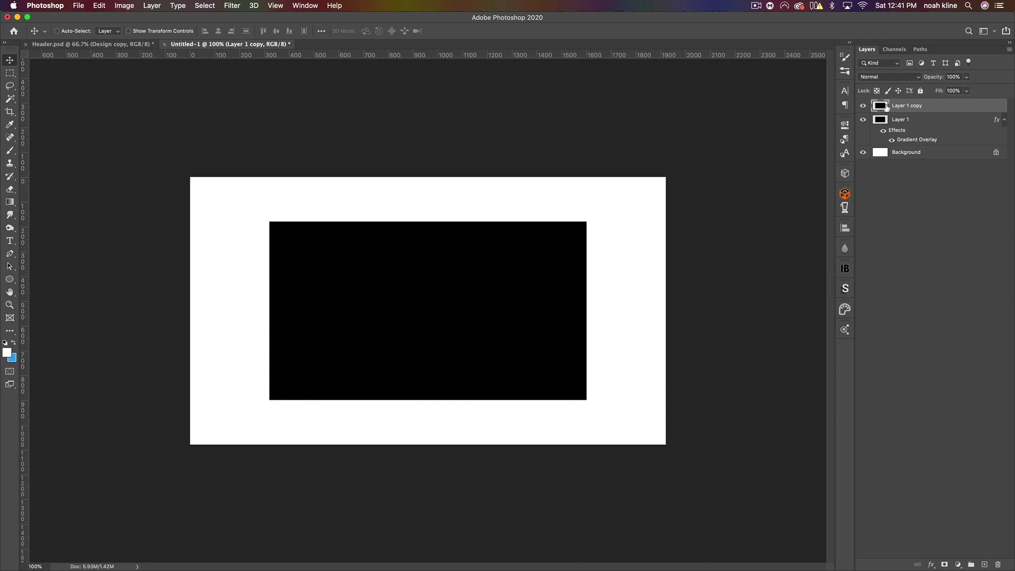
key("super+t")
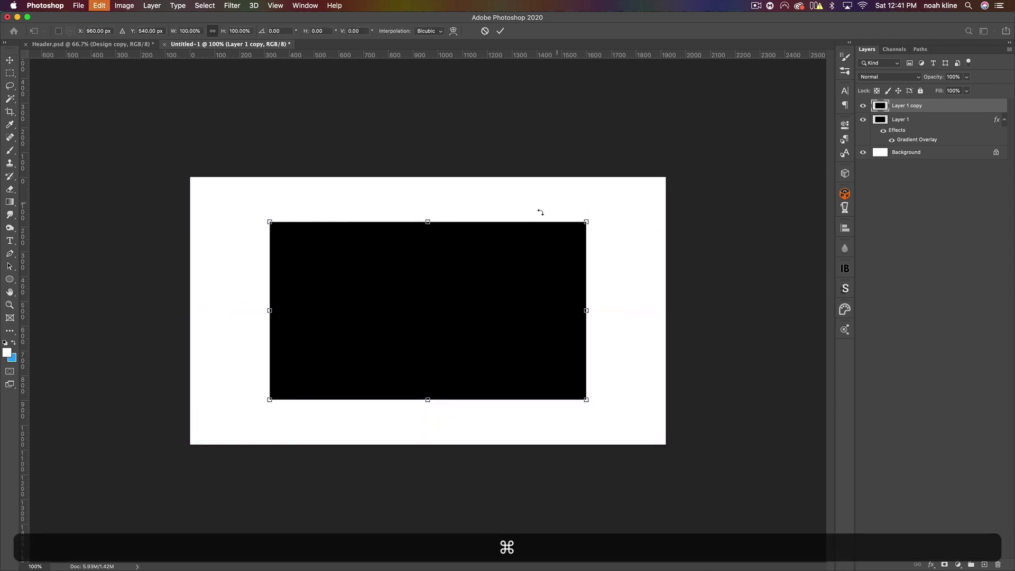
left_click_drag(587, 223, 581, 226)
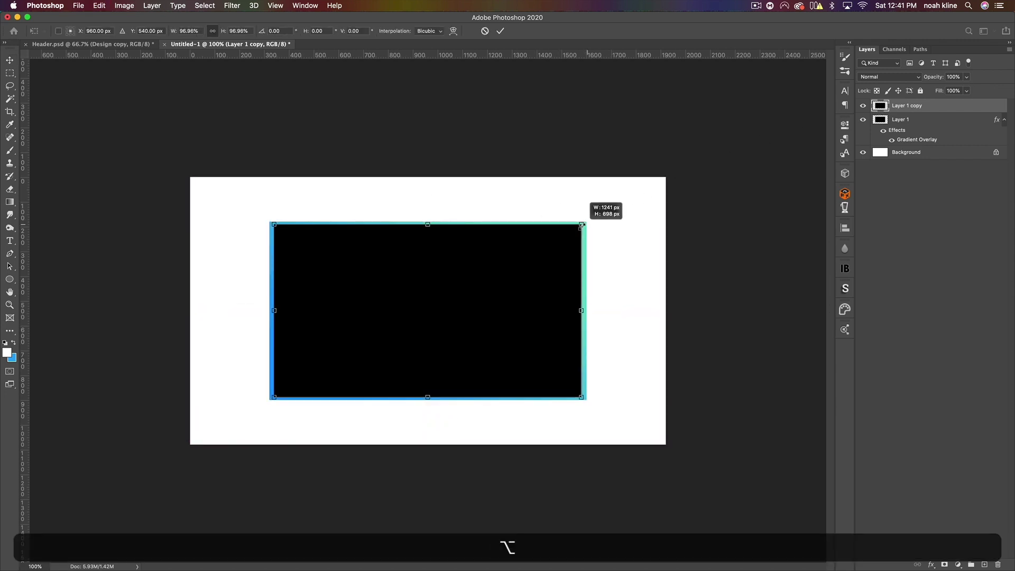
key("super+equal")
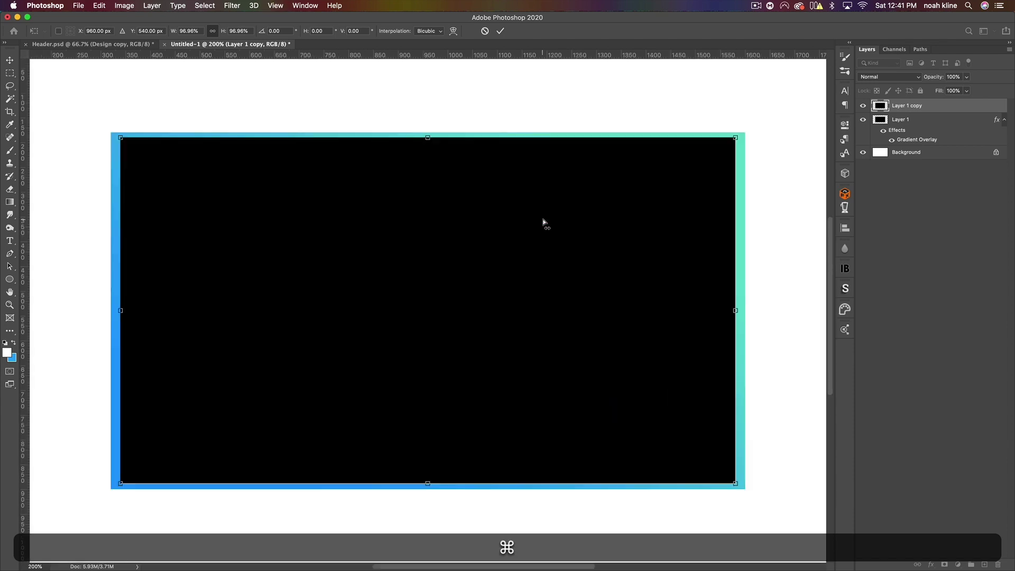
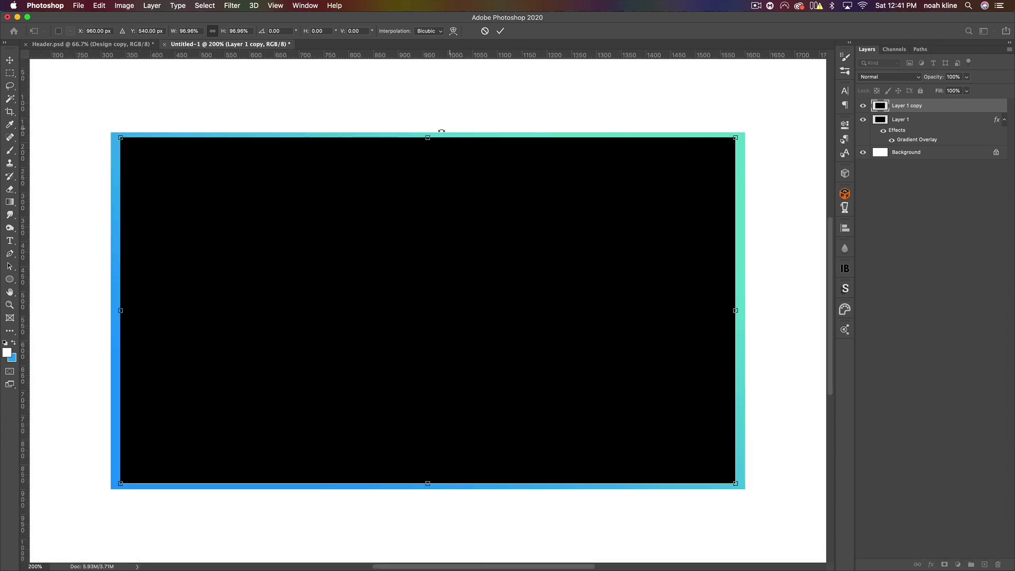
key("alt")
key("shift")
left_click_drag(429, 137, 430, 142)
key("Return")
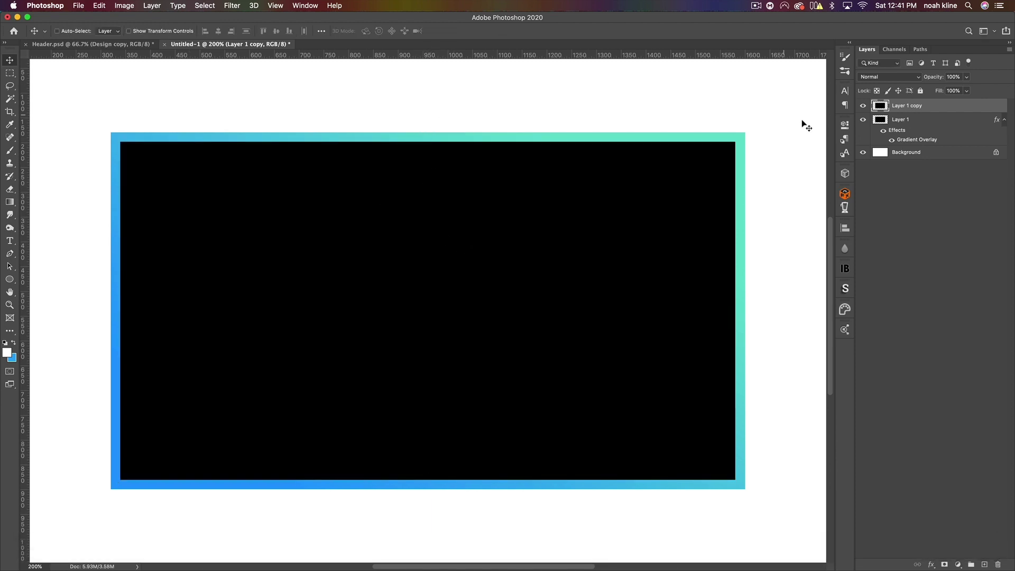
- Group Layer 1, cut out its center with an inverted mask from Layer 1 copy's outline, and delete Layer 1 copy
left_click(914, 121)
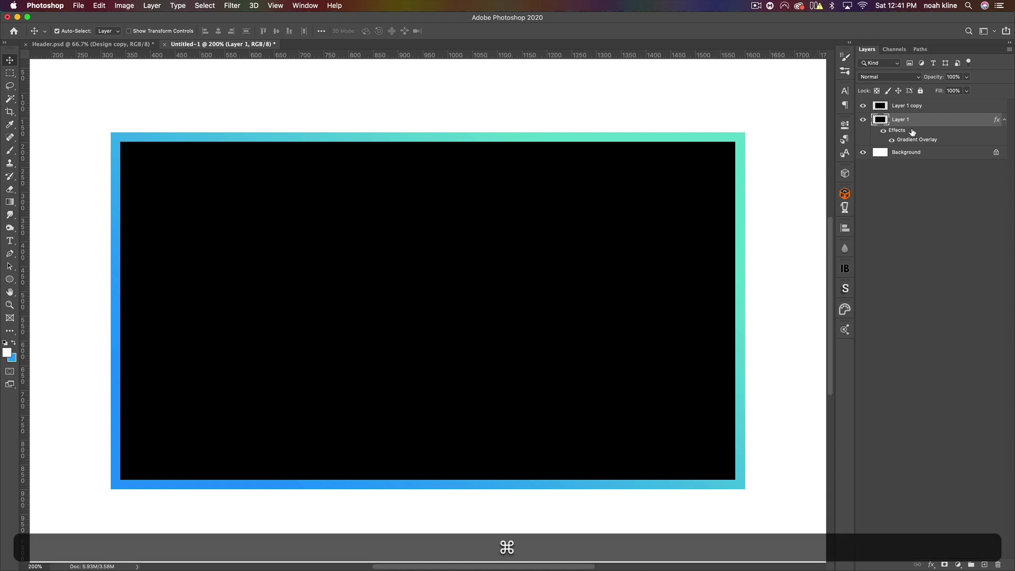
key("super+g")
left_click(880, 106, "super")
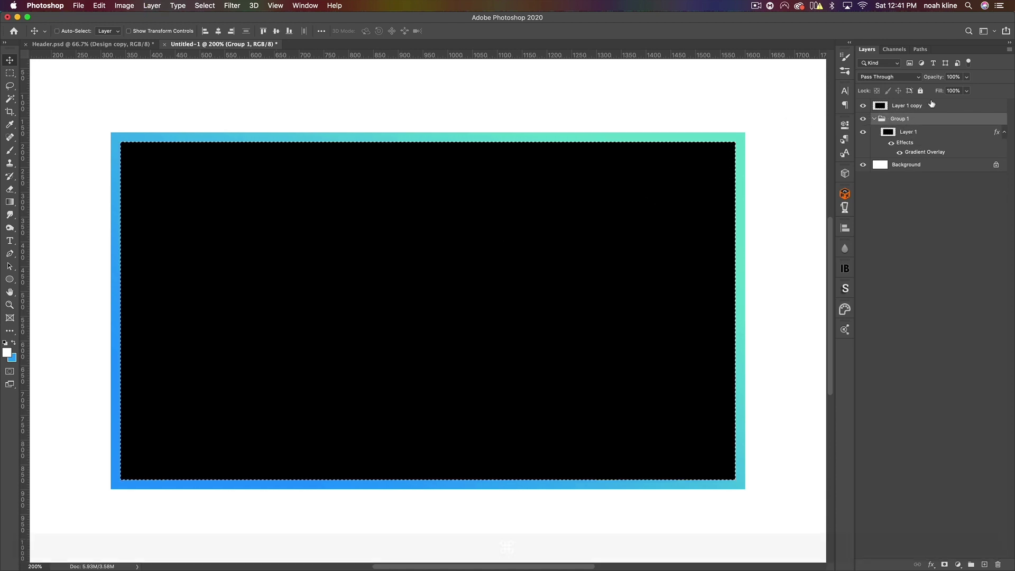
left_click(863, 105)
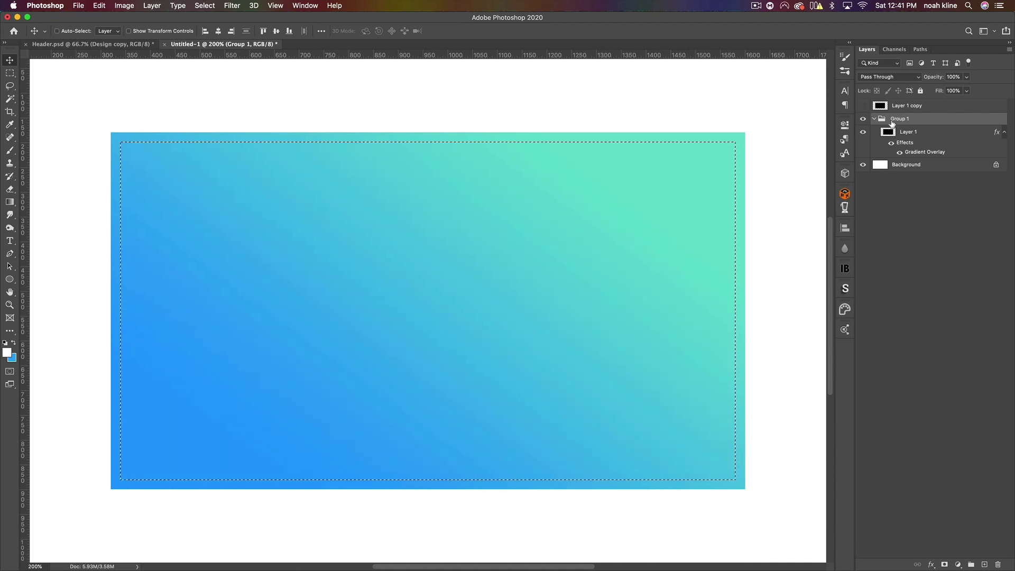
left_click(945, 565)
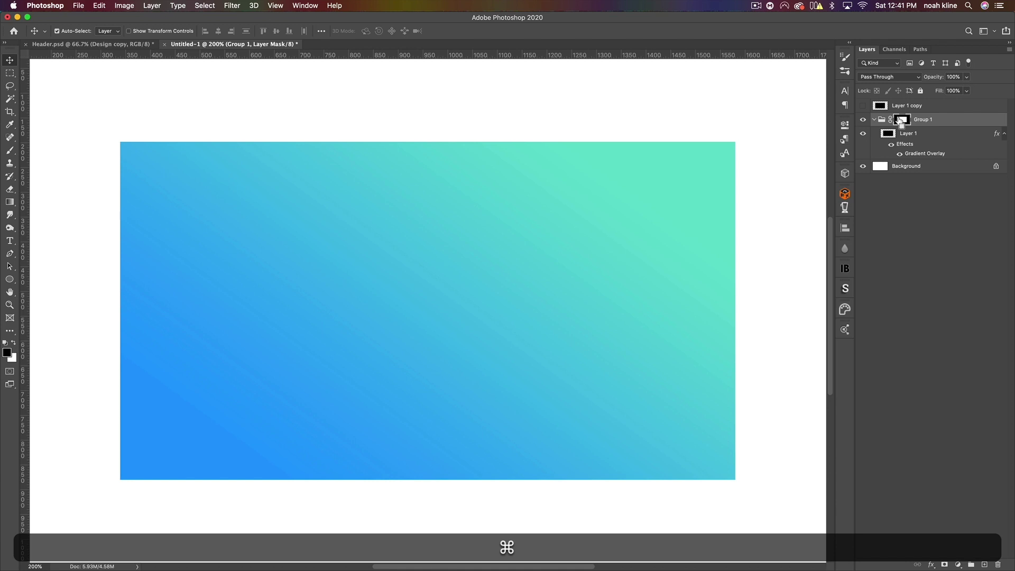
key("super+i")
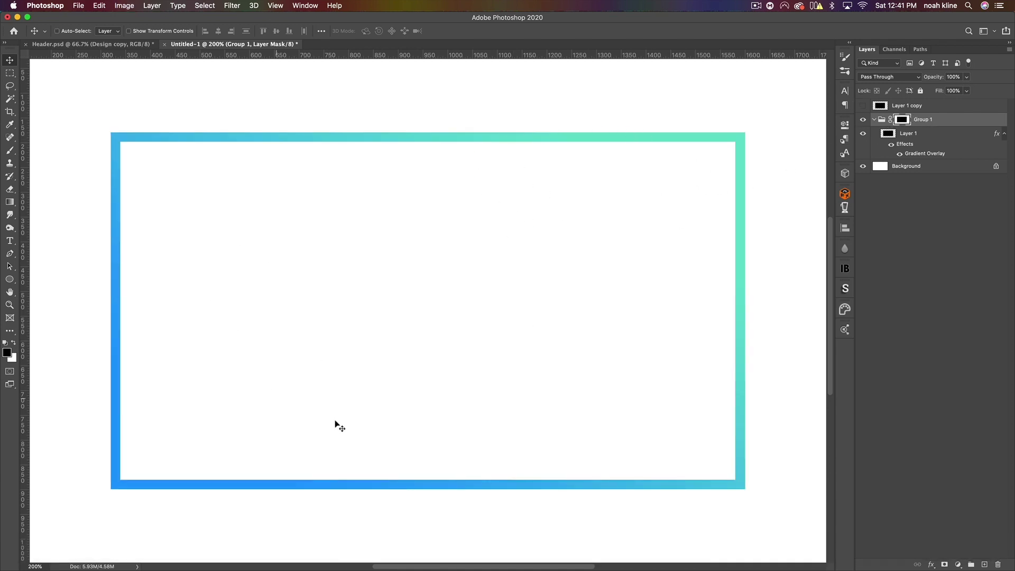
left_click(911, 105)
key("BackSpace")
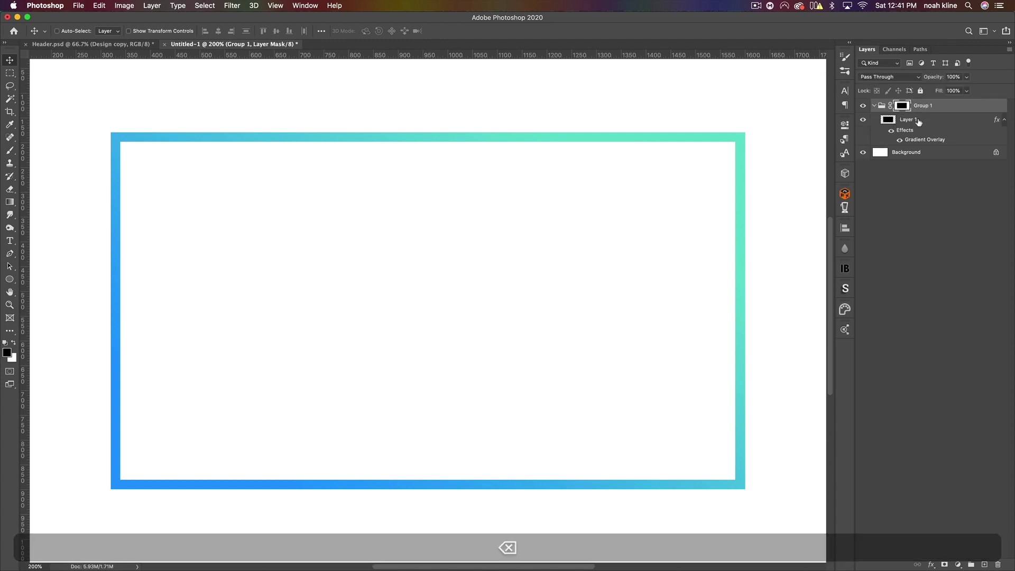
- Duplicate Layer 1 inside the masked group and enlarge the lower rectangle to about 102.5% around its center
right_click(919, 120)
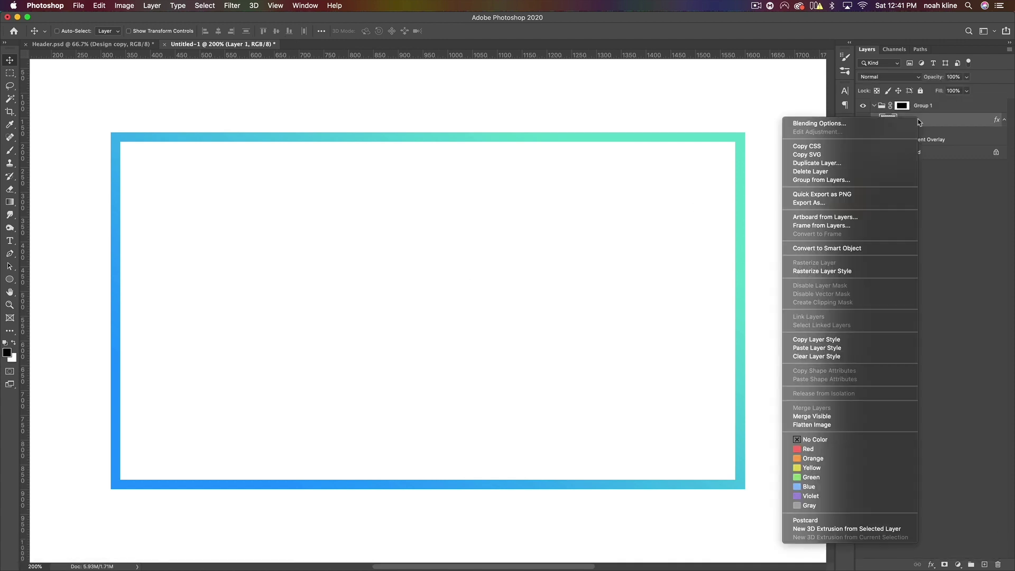
left_click(947, 124)
key("super")
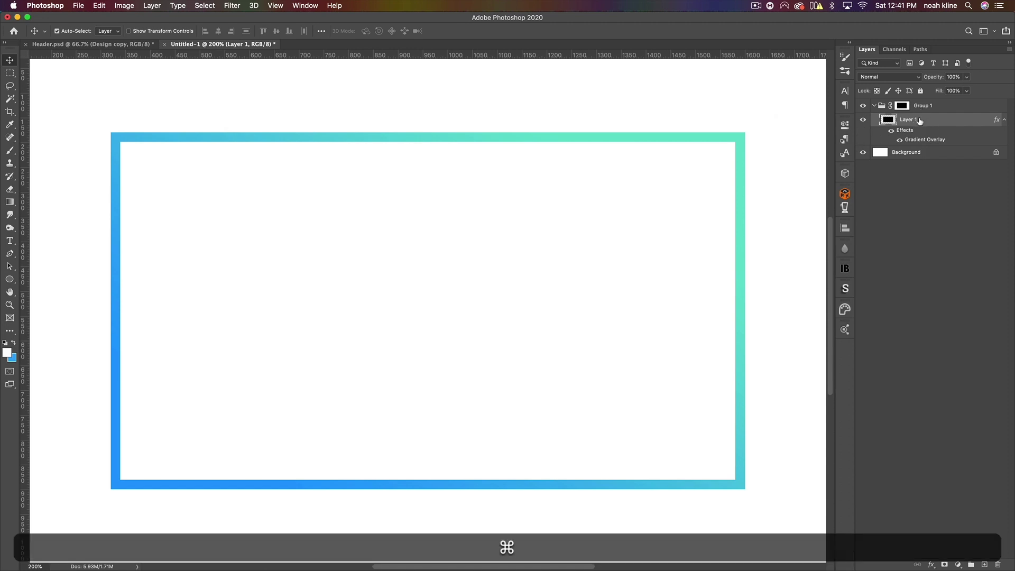
key("super+j")
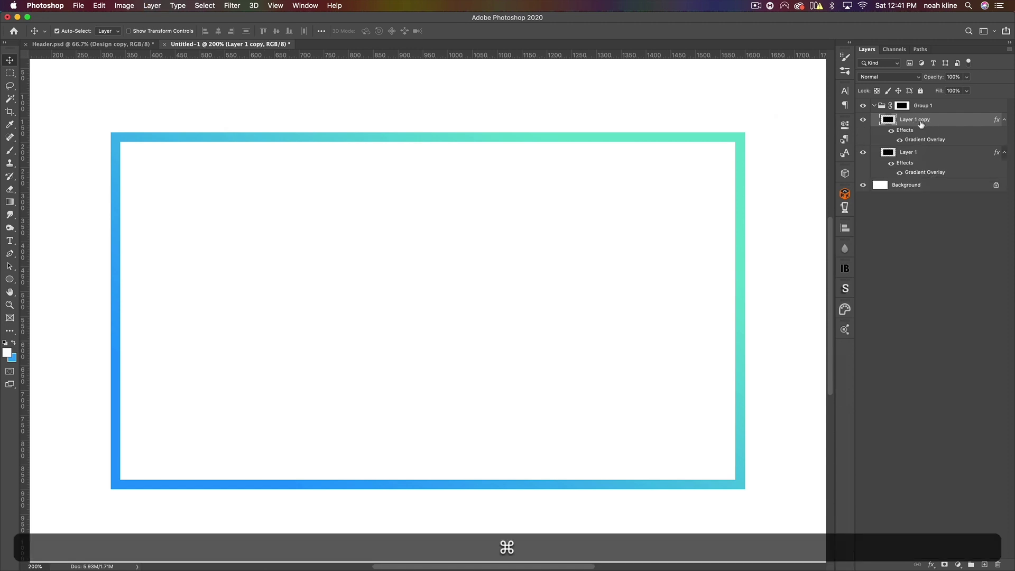
left_click(928, 155)
key("super+t")
key("alt")
left_click_drag(745, 133, 753, 128)
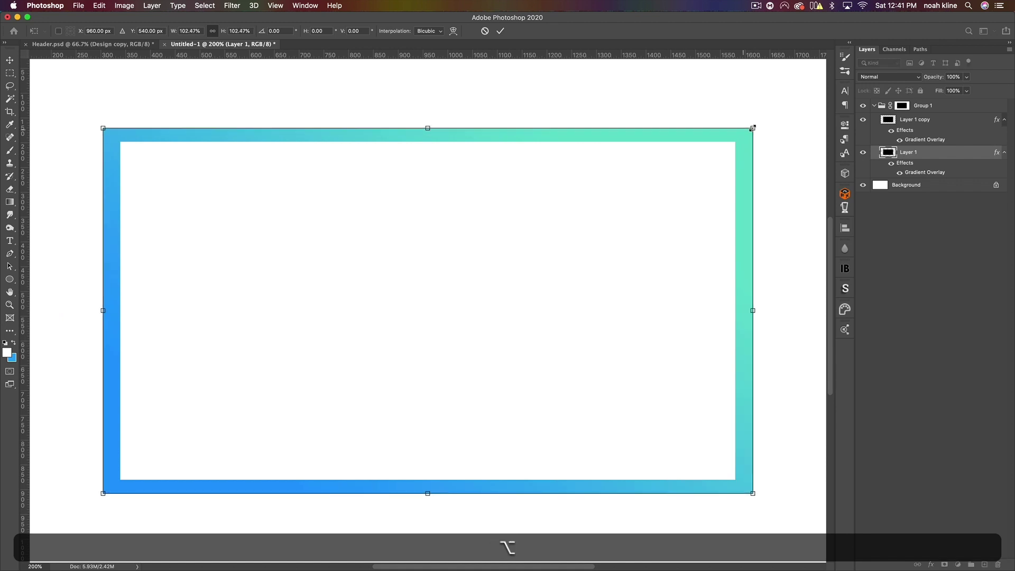
key("Return")
- Set the Gradient Overlay angle of the larger lower rectangle to -132°
double_click(954, 153)
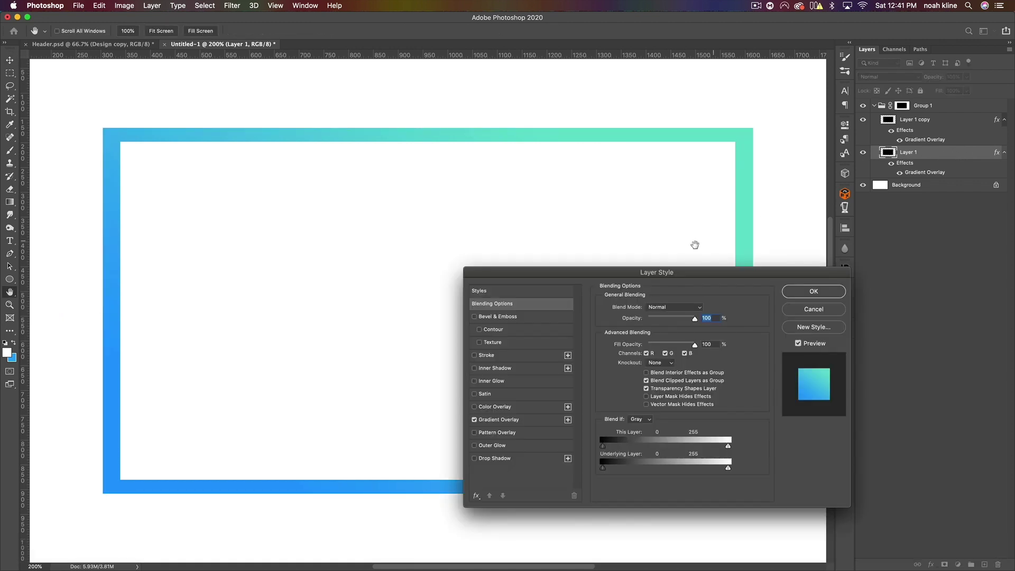
left_click(511, 420)
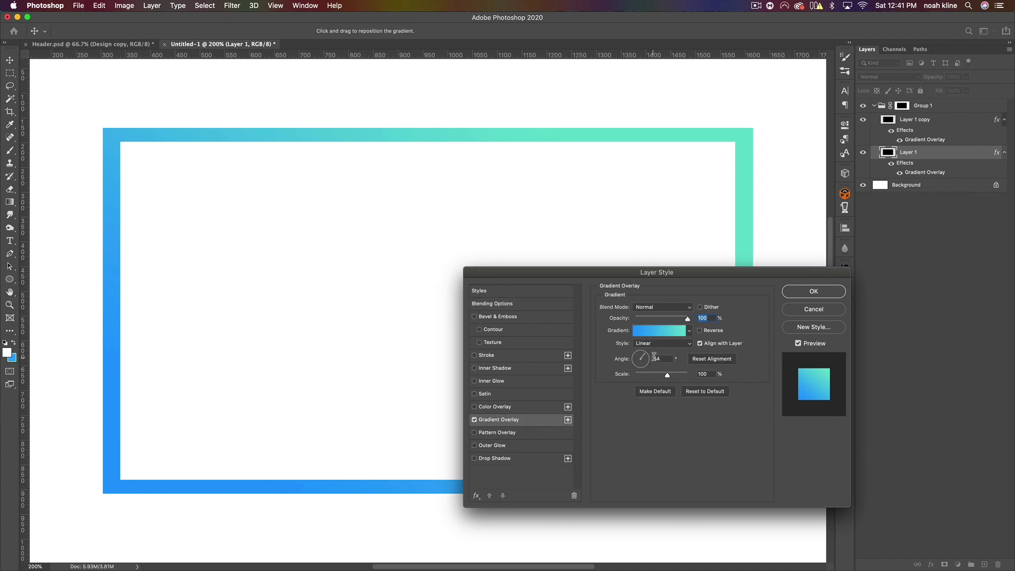
left_click_drag(641, 358, 635, 365)
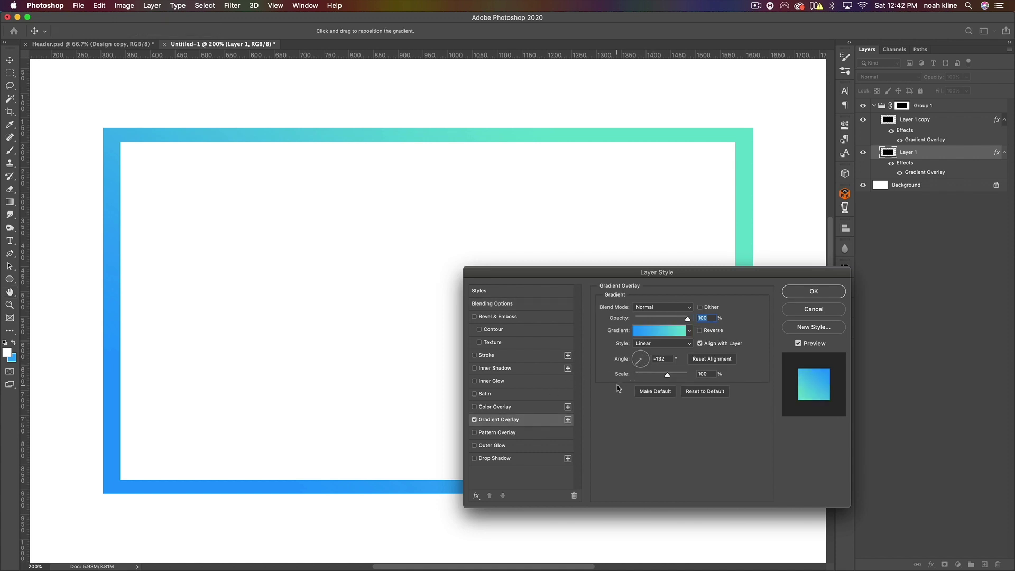
left_click(826, 295)
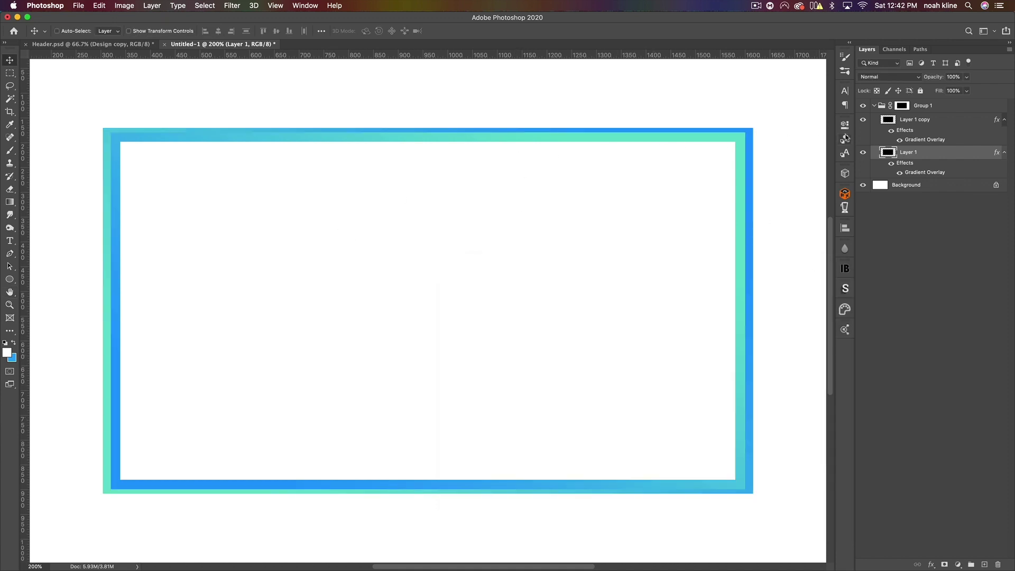
- Narrow the larger gradient rectangle slightly around its center to even out the outer border's thickness
key("super+t")
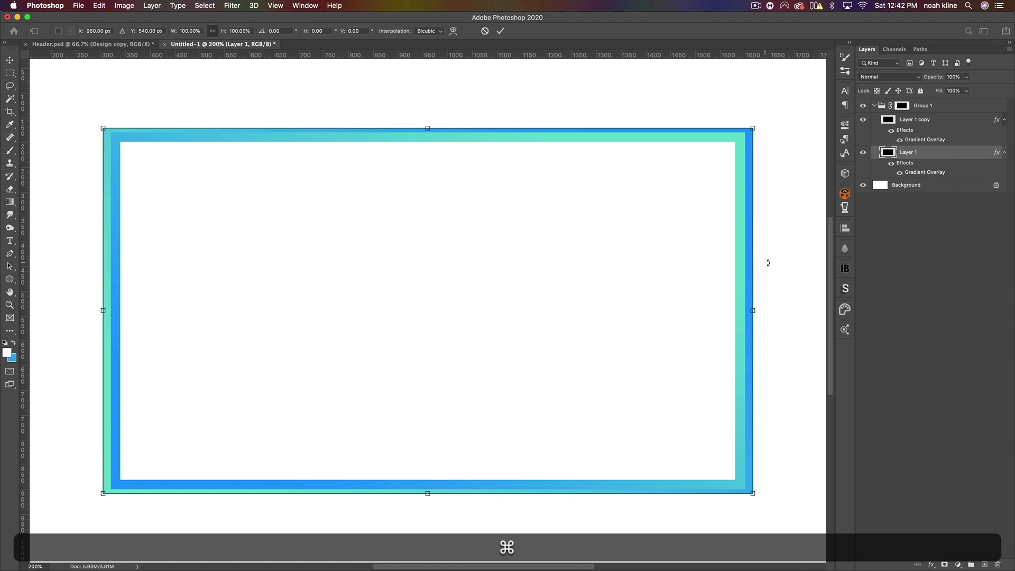
key("alt")
left_click_drag(752, 309, 747, 308)
key("Return")
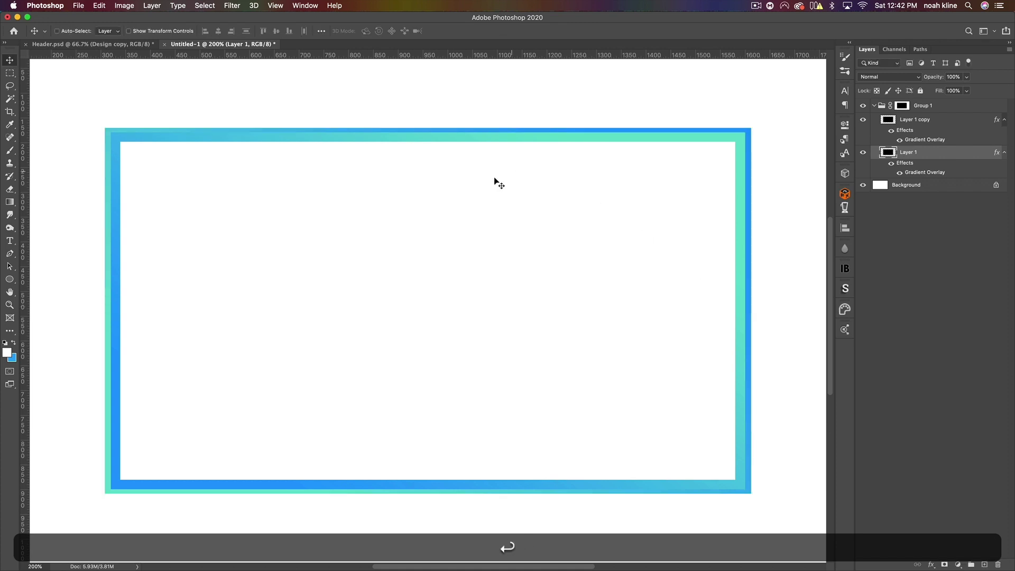
- Group the two gradient rectangle layers as "Border" and rename the masked outer group "Facecam"
left_click(920, 120, "shift")
key("super+g")
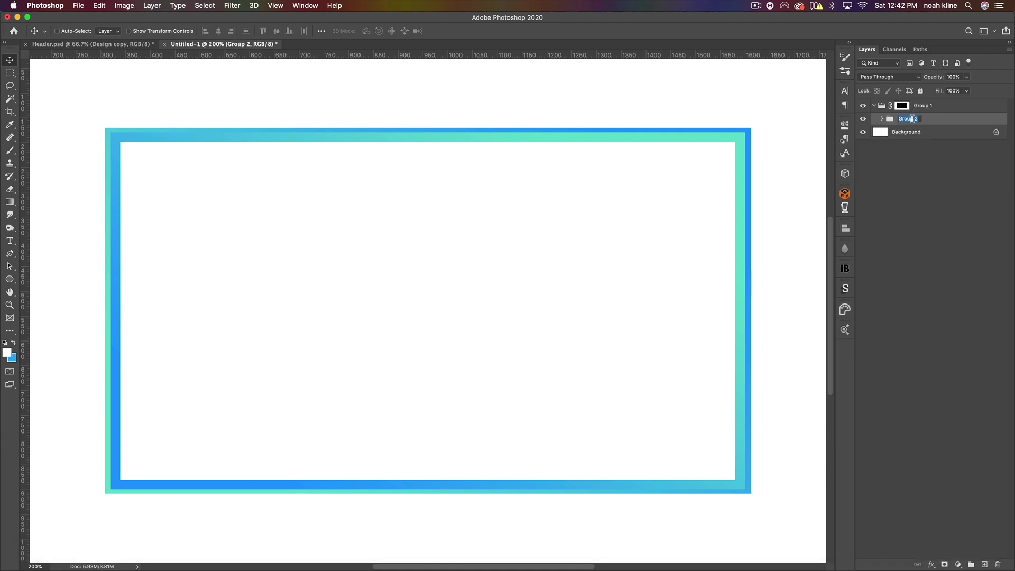
type("Border")
key("Return")
double_click(928, 106)
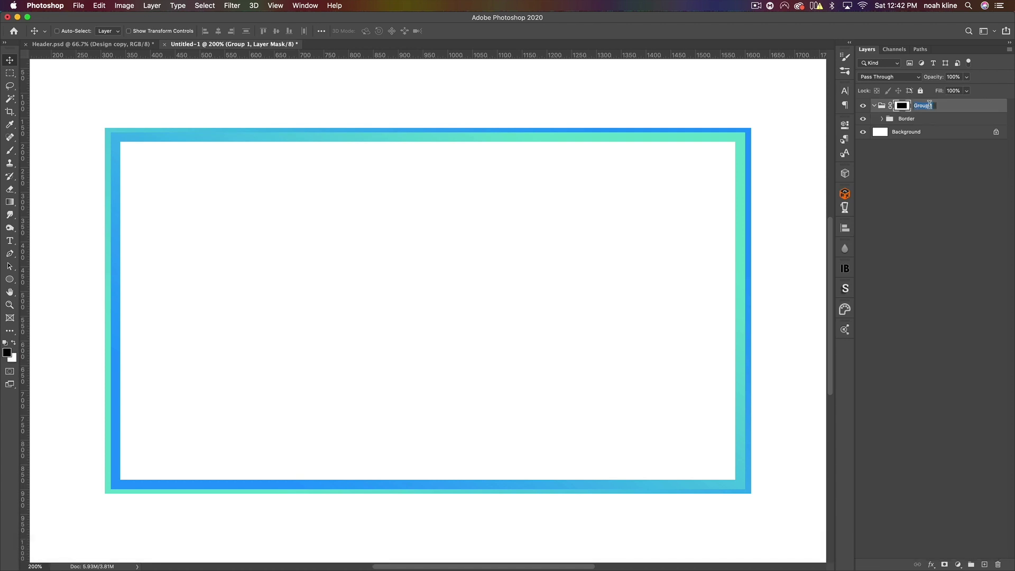
type("Facecam")
key("Return")
- Draw a black (#000000) rounded rectangle about 1310 × 106 px below the frame, on a new layer above the Border group
key("super+minus")
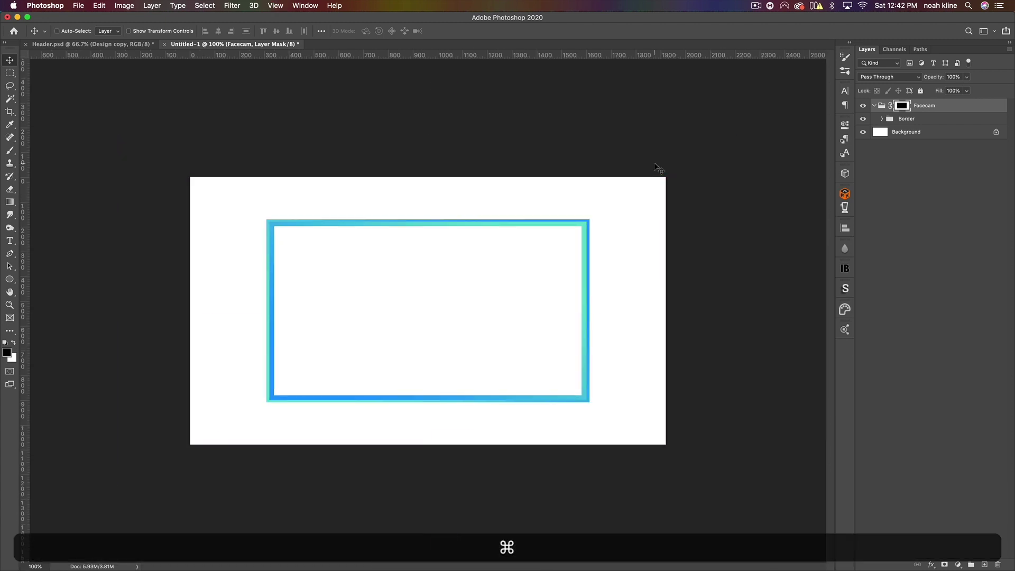
left_click(924, 121)
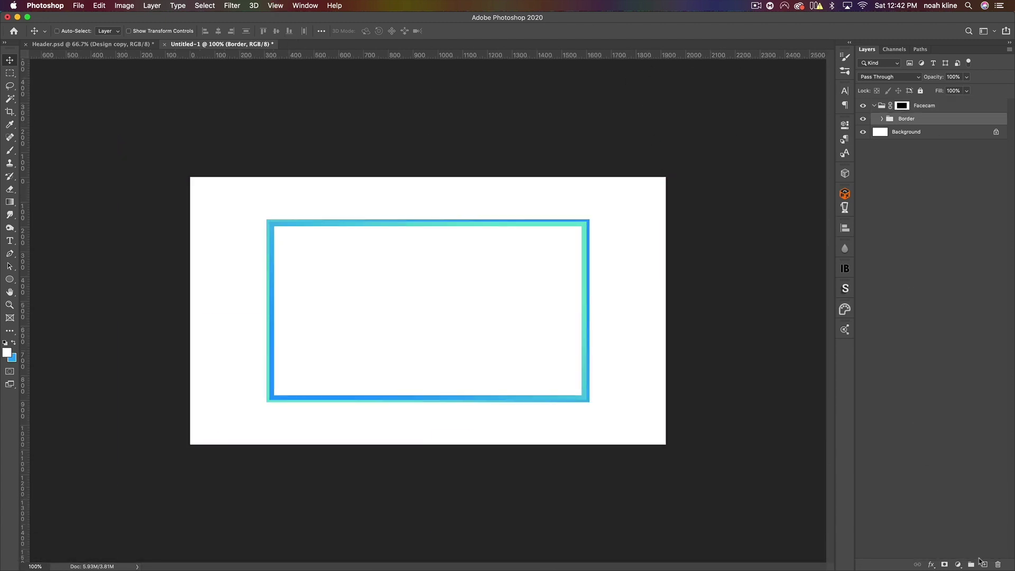
left_click(982, 563)
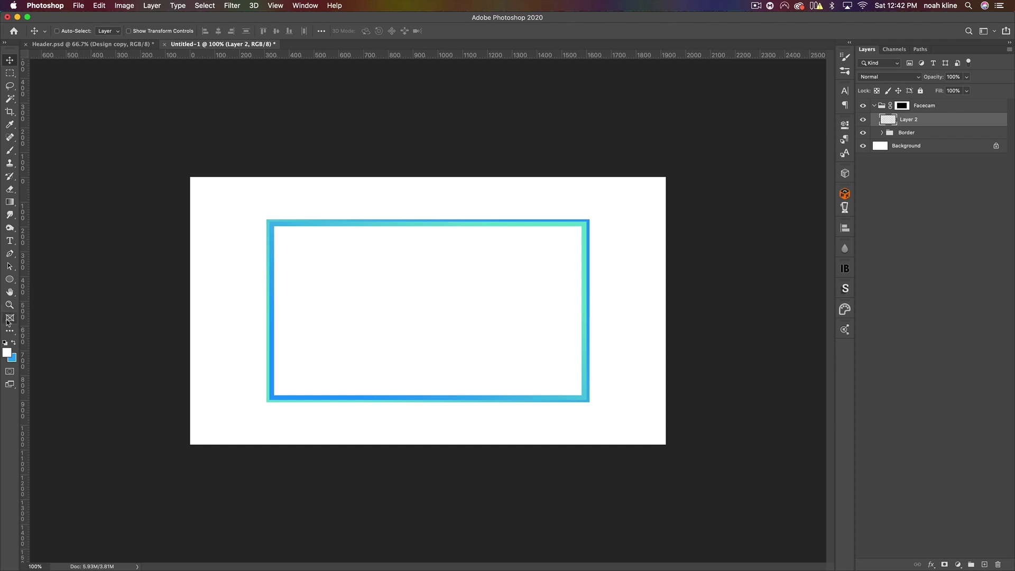
left_click(7, 354)
left_click_drag(687, 286, 616, 336)
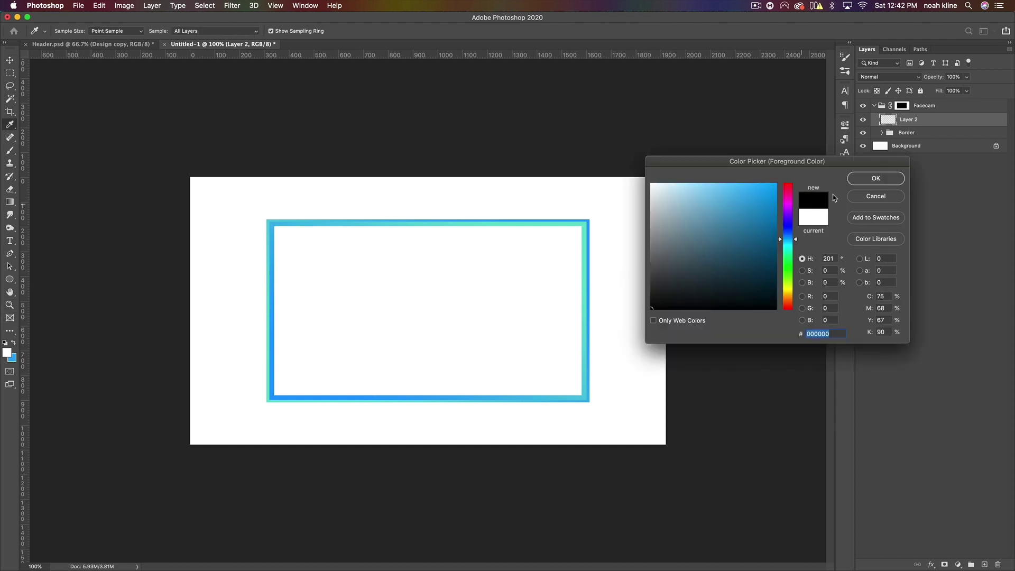
left_click(886, 182)
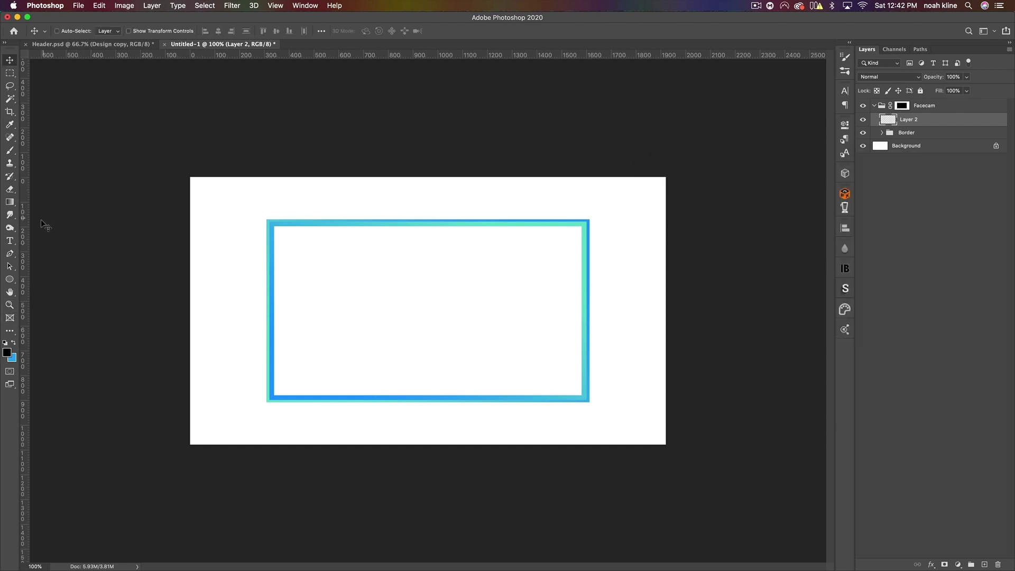
left_click(10, 280)
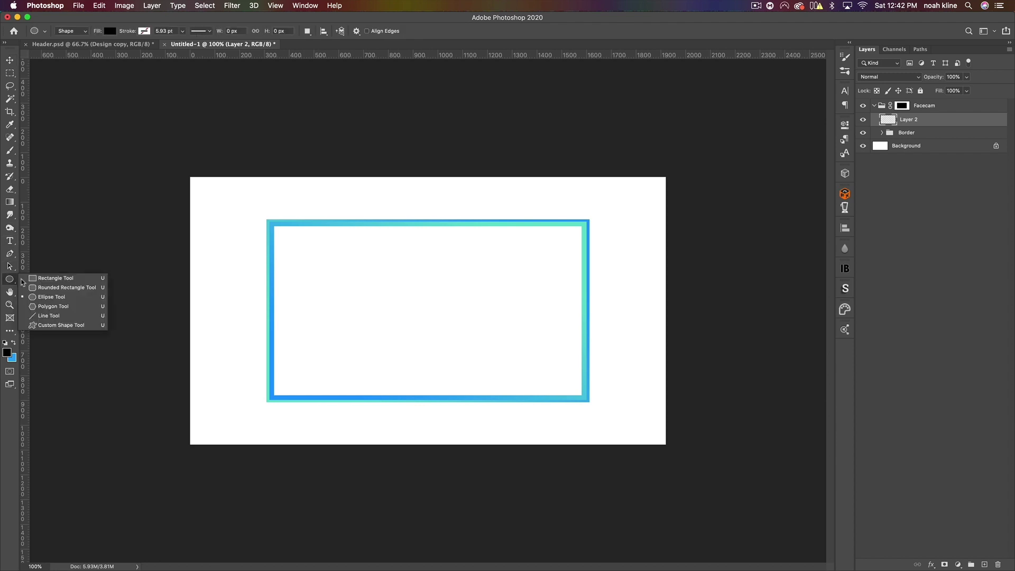
left_click(48, 284)
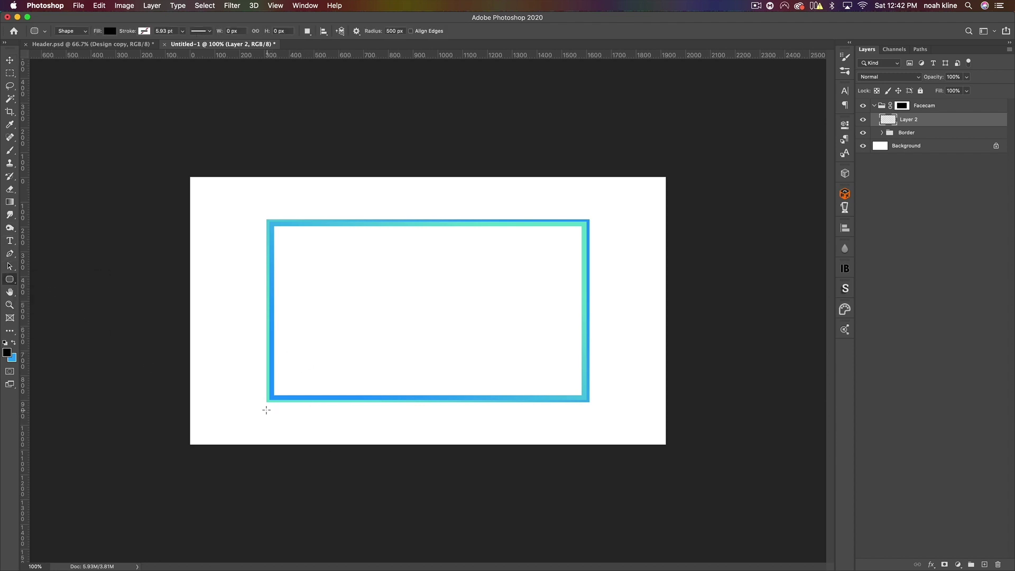
left_click_drag(267, 410, 590, 438)
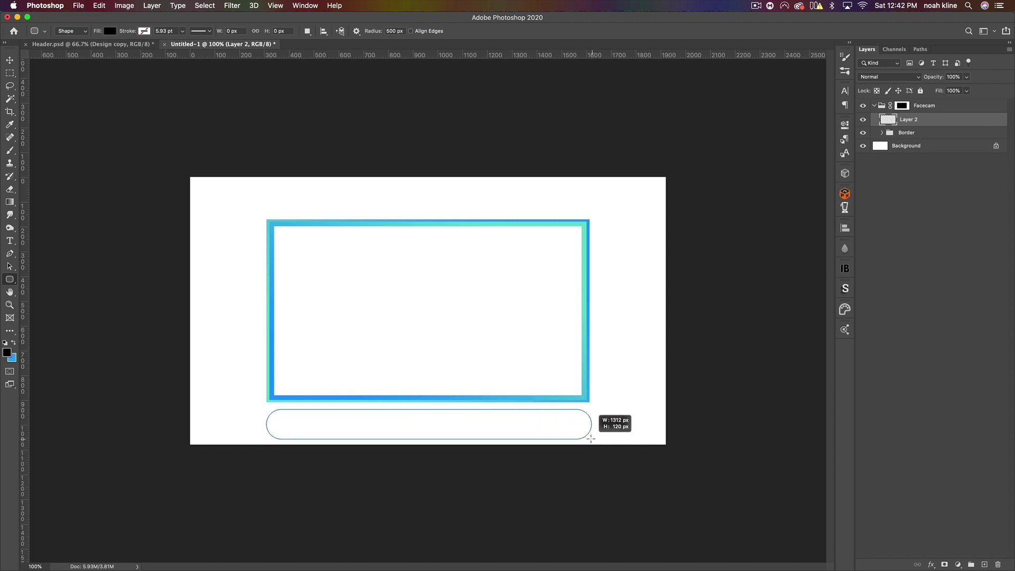
left_click_drag(591, 439, 590, 436)
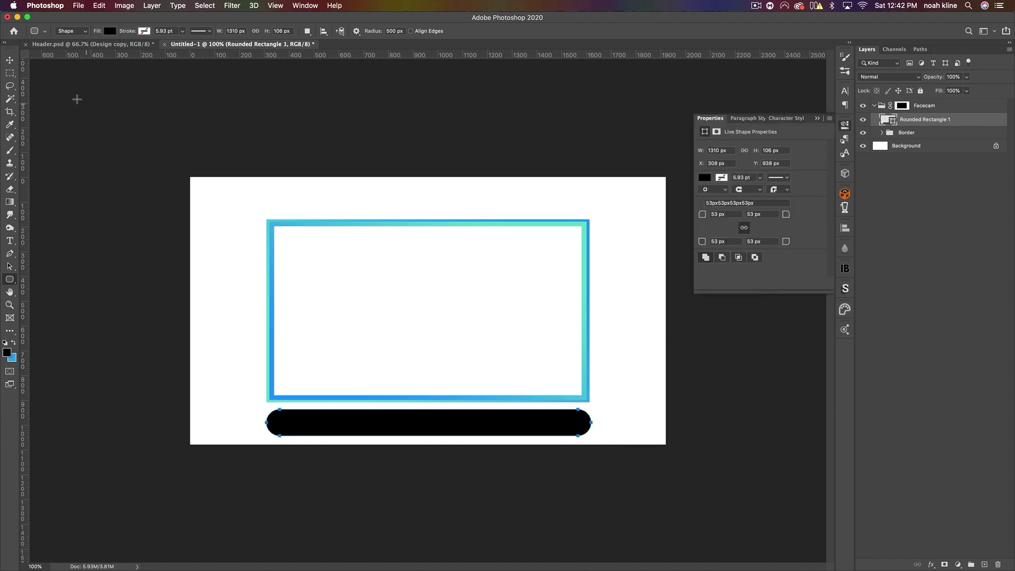
- Narrow the black rounded bar to 1304 px so both ends line up with the frame's outer edges
key("super+t")
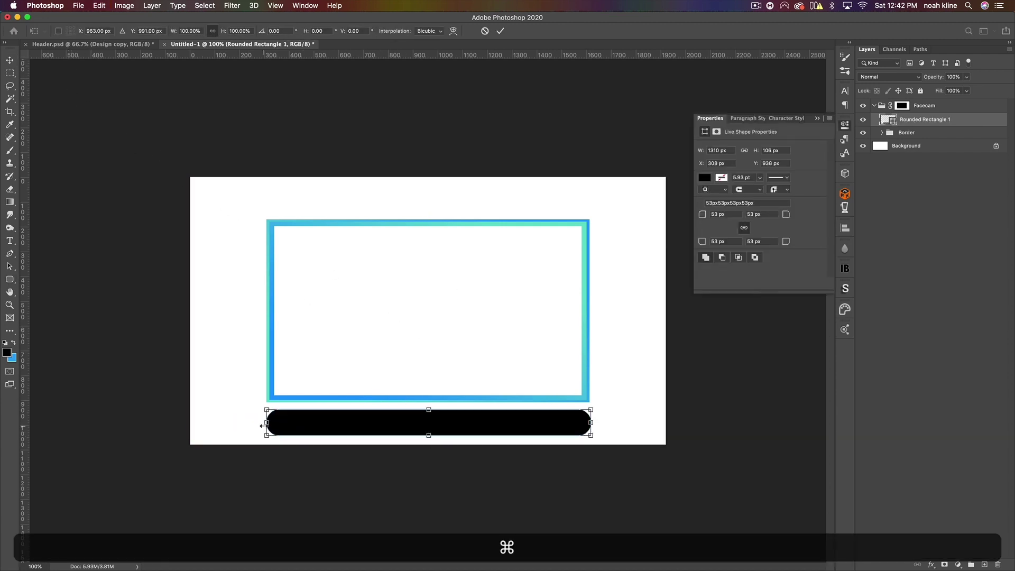
left_click_drag(269, 420, 270, 420)
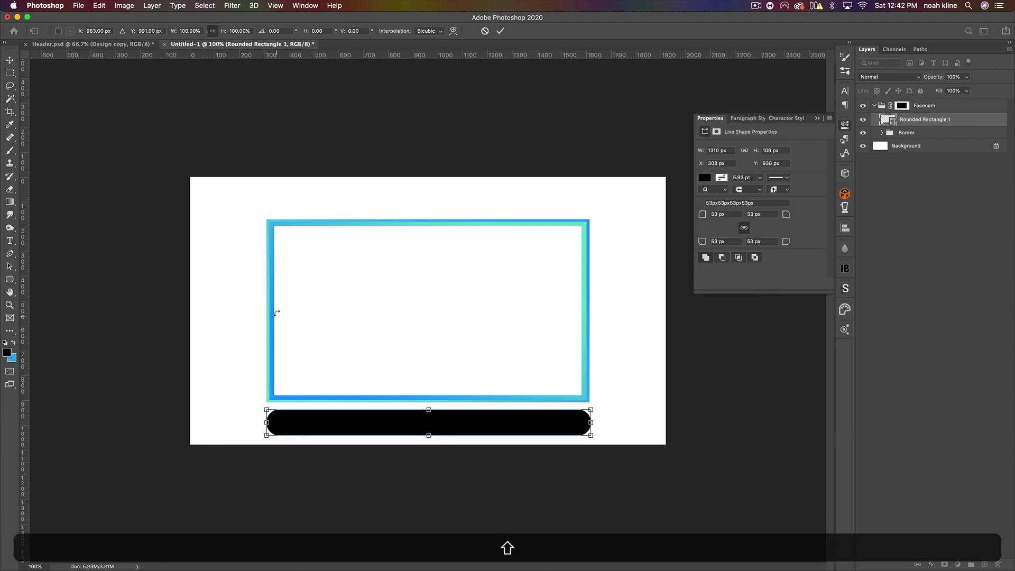
key("super+equal")
key("super+equal")
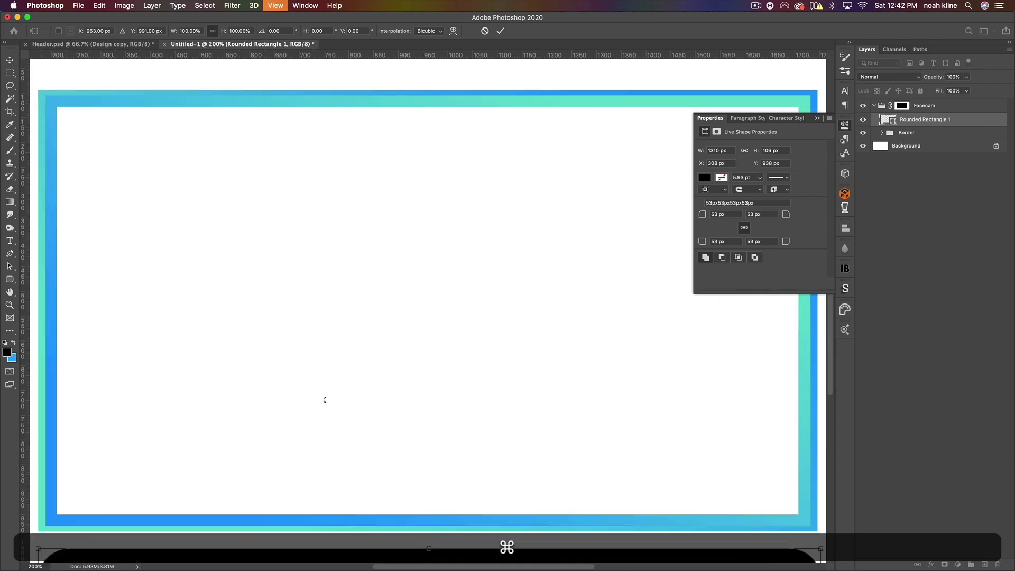
left_click_drag(518, 240, 624, 190)
left_click_drag(480, 290, 455, 331)
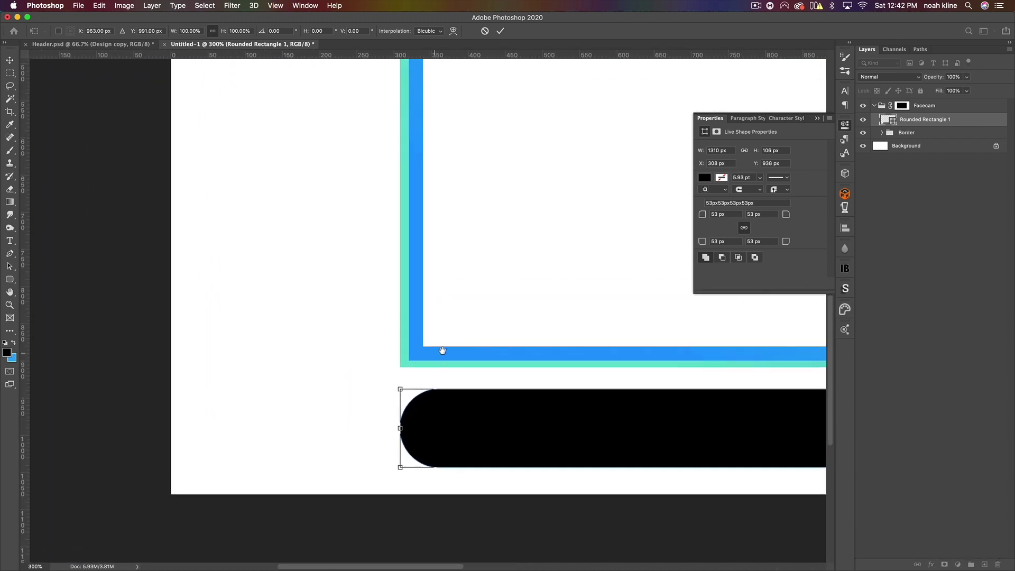
left_click_drag(403, 430, 401, 428)
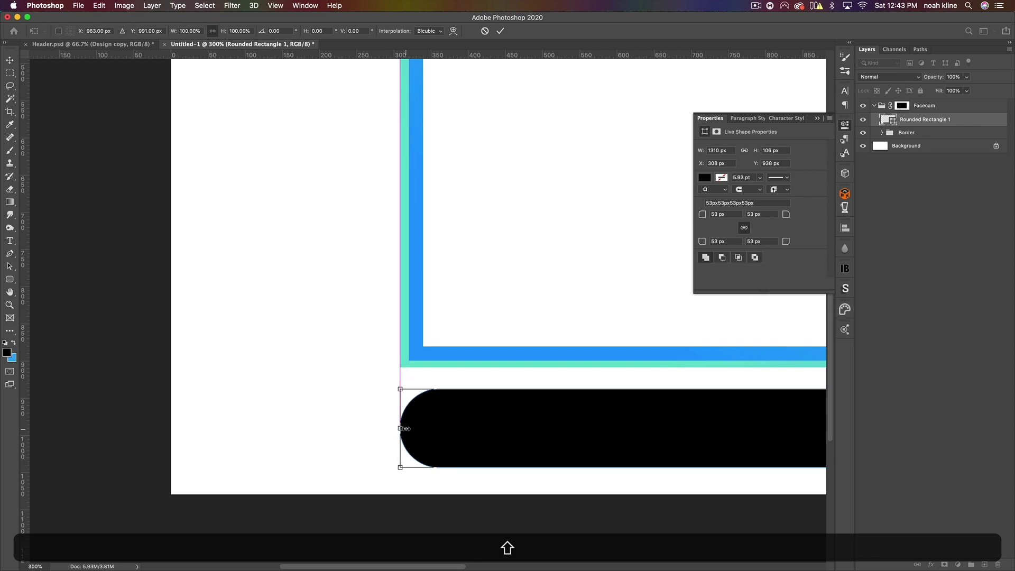
scroll(576, 347, "right", 10)
scroll(552, 382, "right", 10)
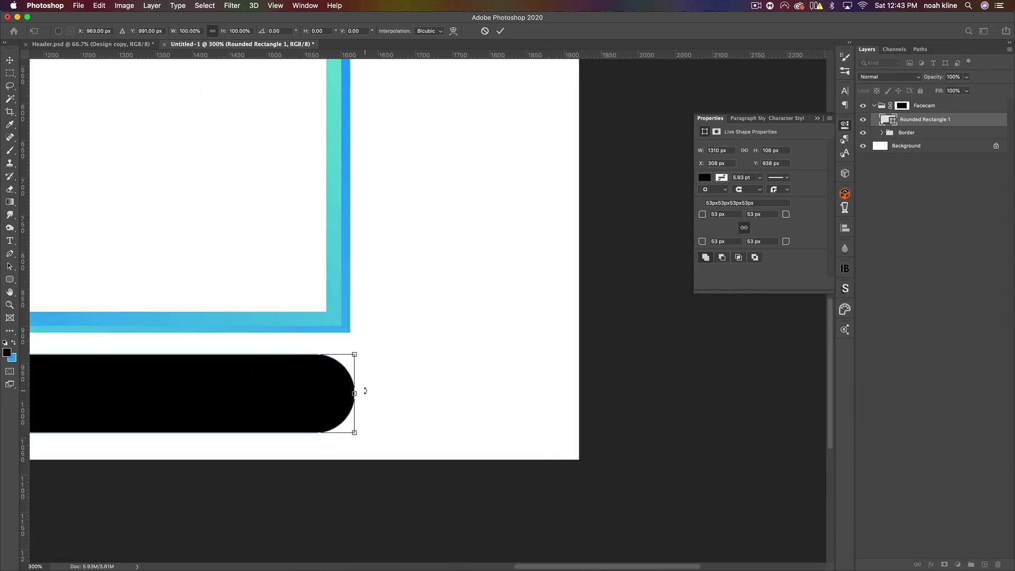
left_click_drag(354, 392, 350, 393)
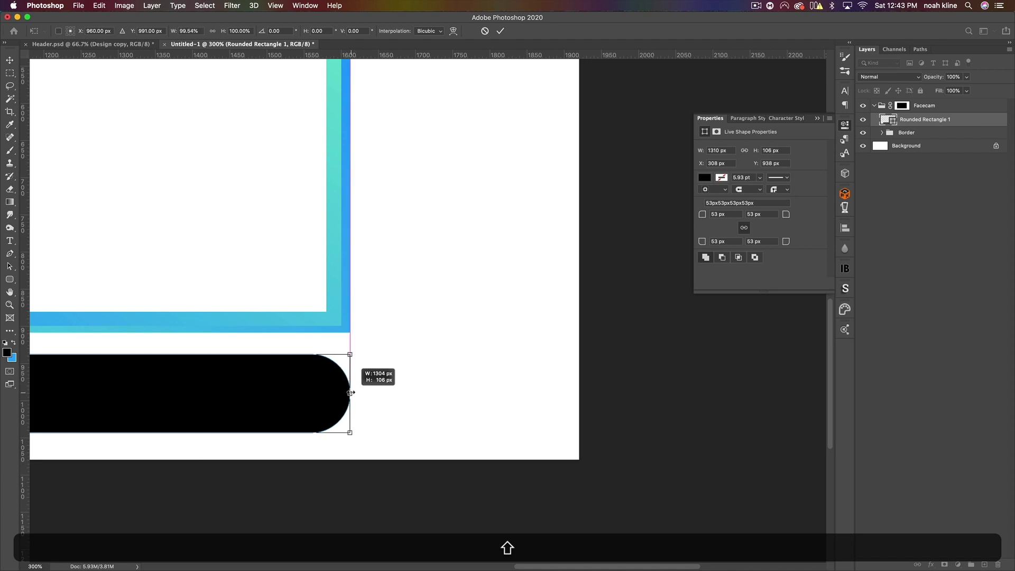
- Move the rounded bar straight up 18 px, closer to the frame's lower edge
scroll(351, 402, "left", 10)
scroll(352, 402, "up", 2)
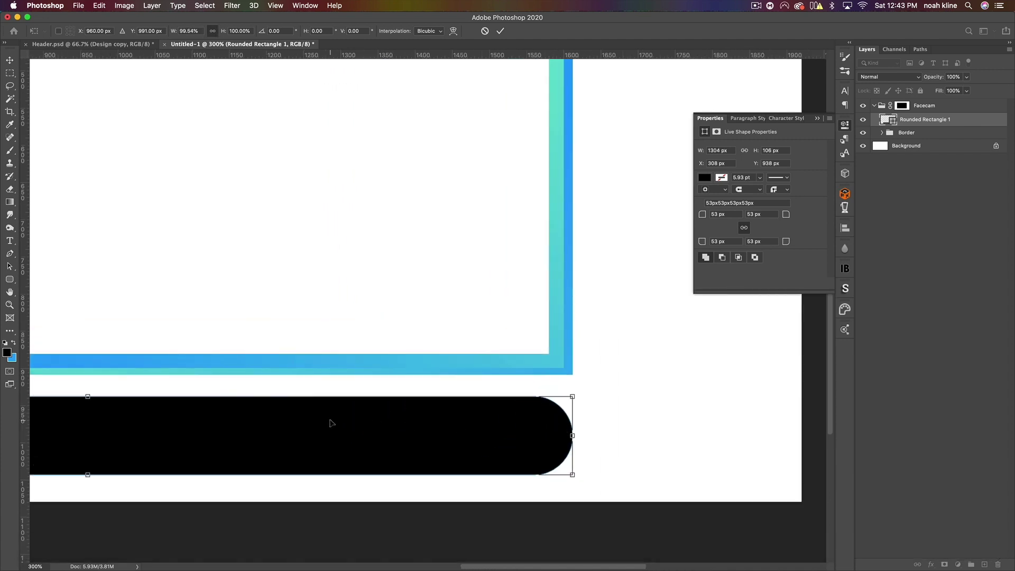
left_click_drag(349, 433, 353, 419)
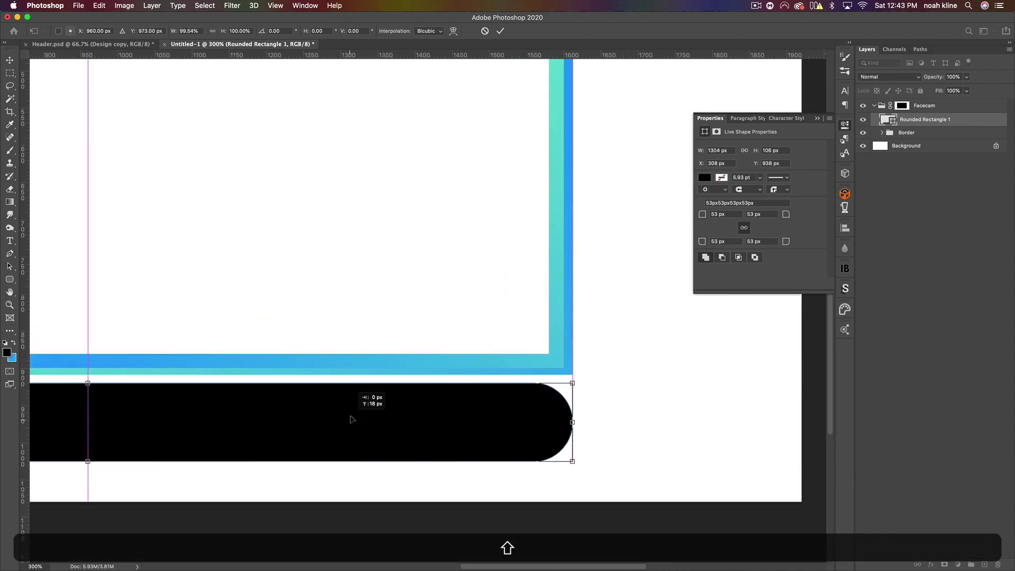
key("Return")
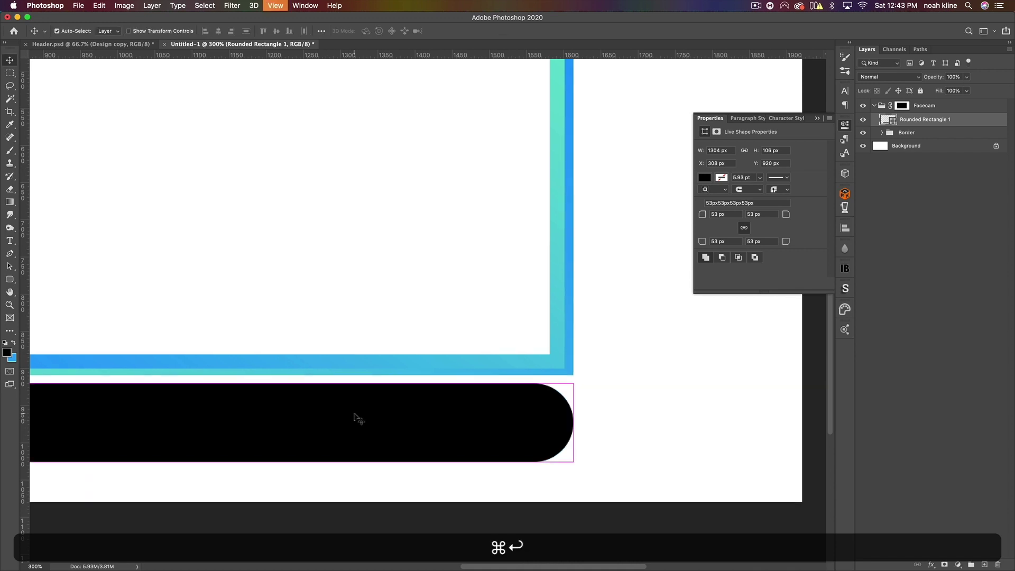
- Apply a Gradient Overlay with the saved black-to-dark-navy gradient to the rounded bar and adjust its angle
key("super+0")
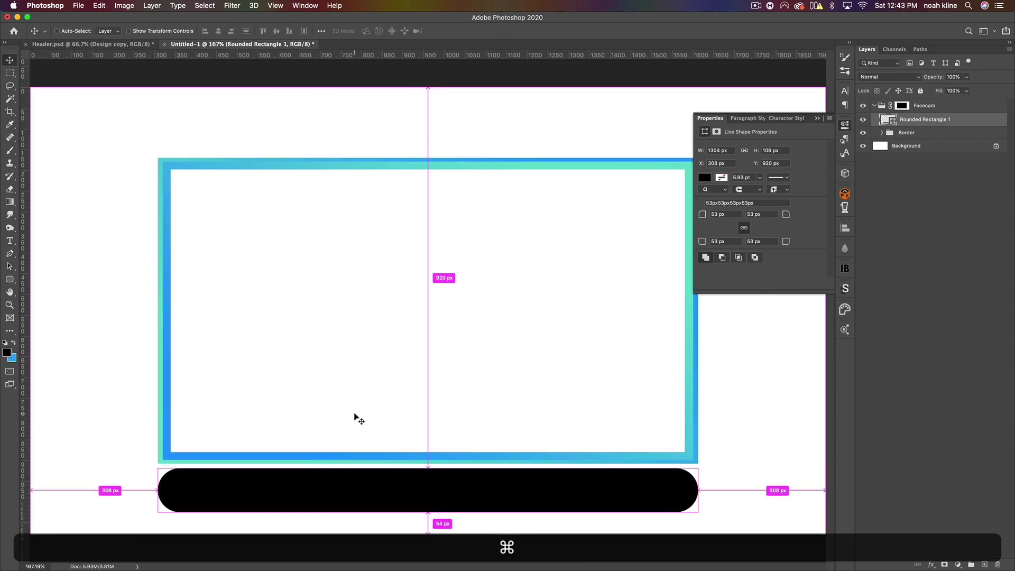
double_click(978, 120)
left_click(535, 420)
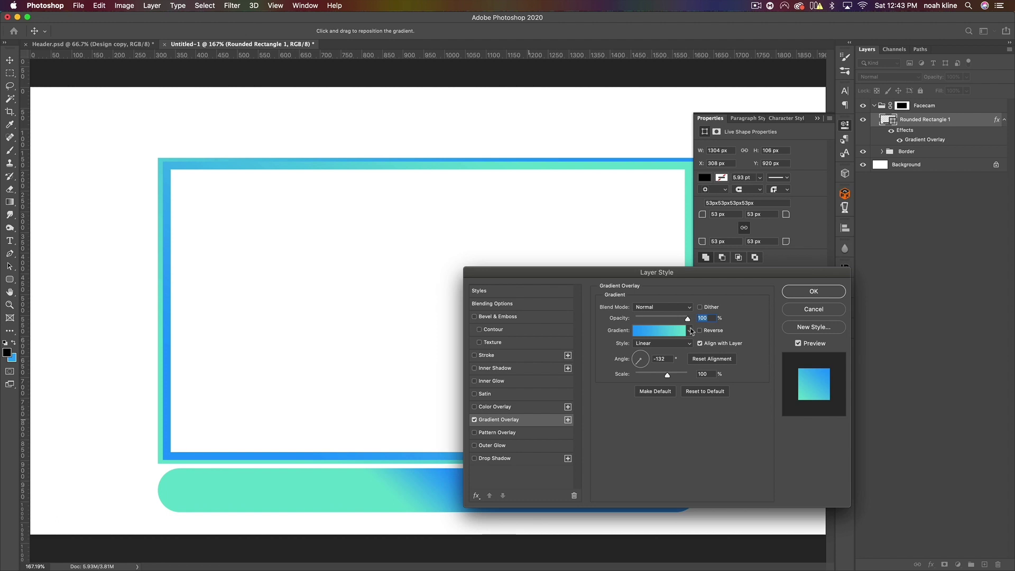
left_click(687, 330)
left_click(541, 557)
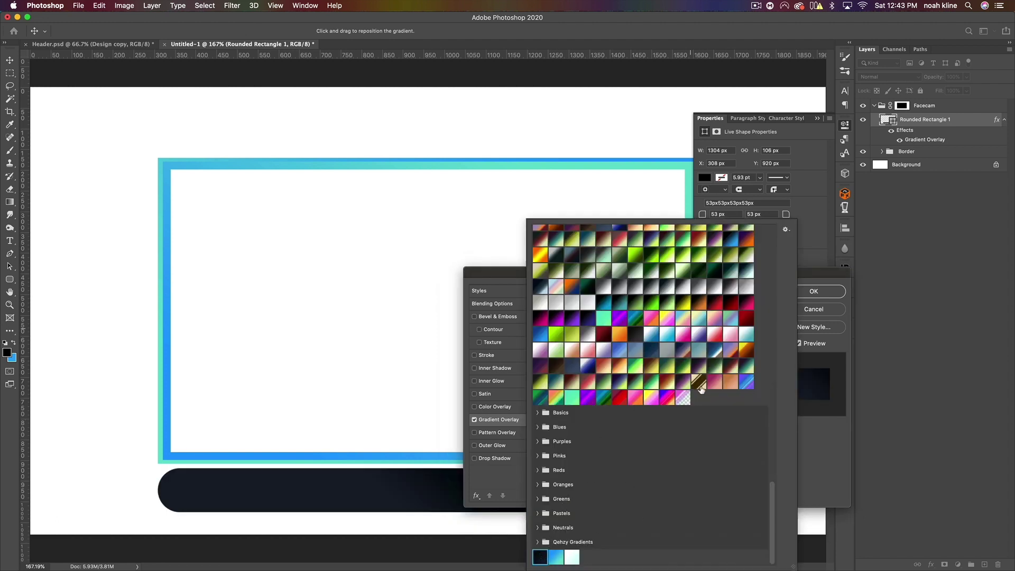
left_click(836, 460)
mouse_move(638, 360)
left_mouse_down()
mouse_move(639, 339)
mouse_move(645, 345)
left_mouse_up()
left_click_drag(751, 272, 679, 192)
left_click(743, 211)
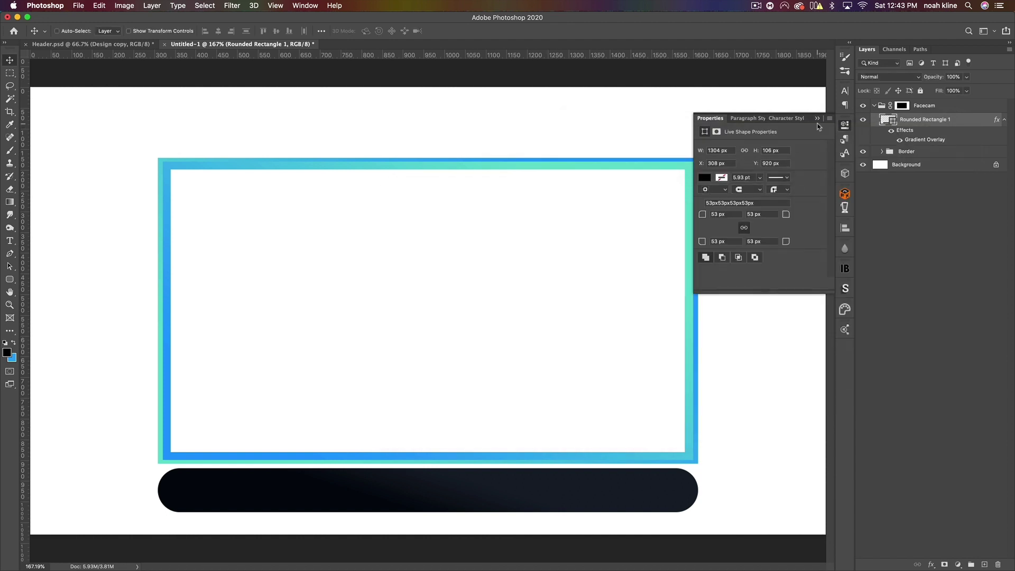
left_click(817, 118)
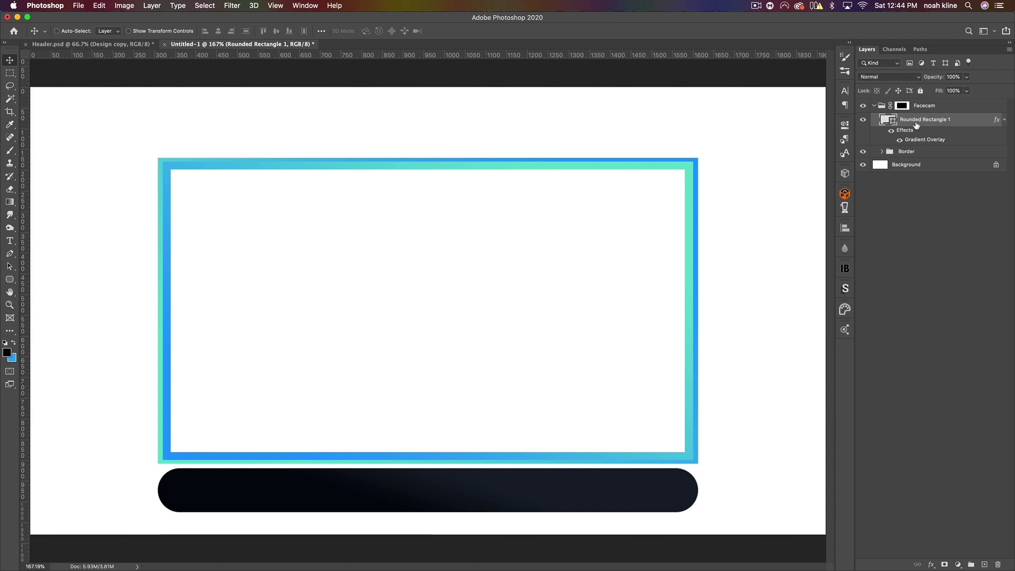
- Duplicate the dark bar, rotate it -90°, scale it to 42.55%, and center it on the frame's right edge behind the Border group
key("super+j")
key("super+t")
left_click_drag(725, 490, 428, 376)
left_click_drag(430, 434, 702, 259)
key("Return")
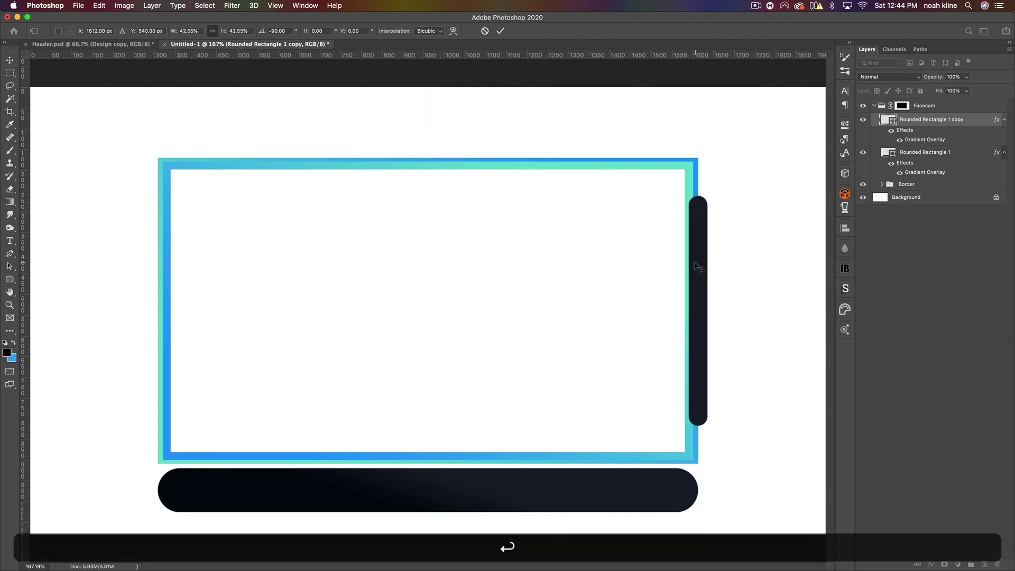
left_click_drag(920, 120, 915, 190)
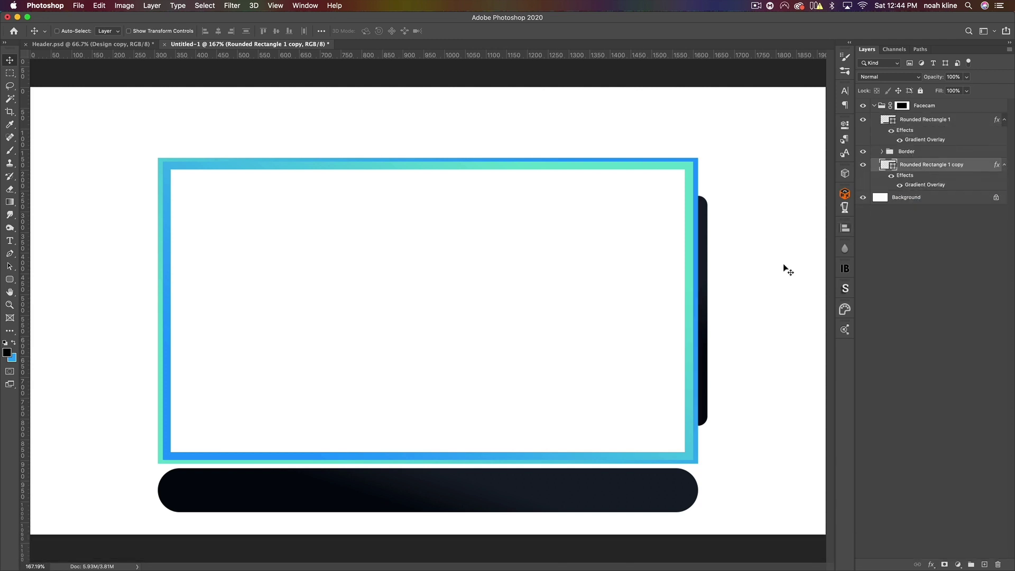
- Duplicate the small vertical bar onto the frame's left edge at the same height and collapse both copies' effects
left_click_drag(708, 199, 162, 248)
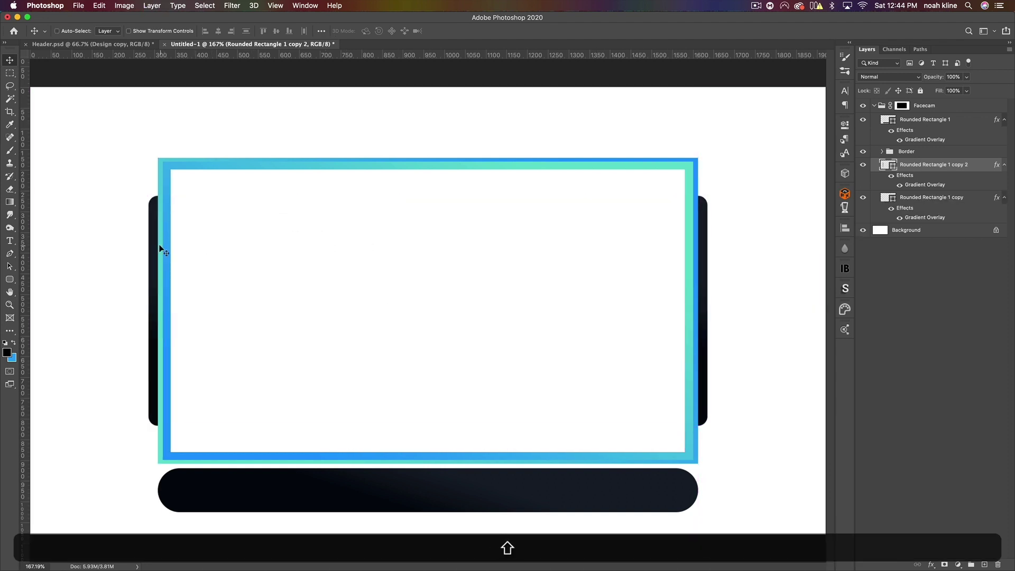
left_click(1004, 165)
left_click(1004, 179)
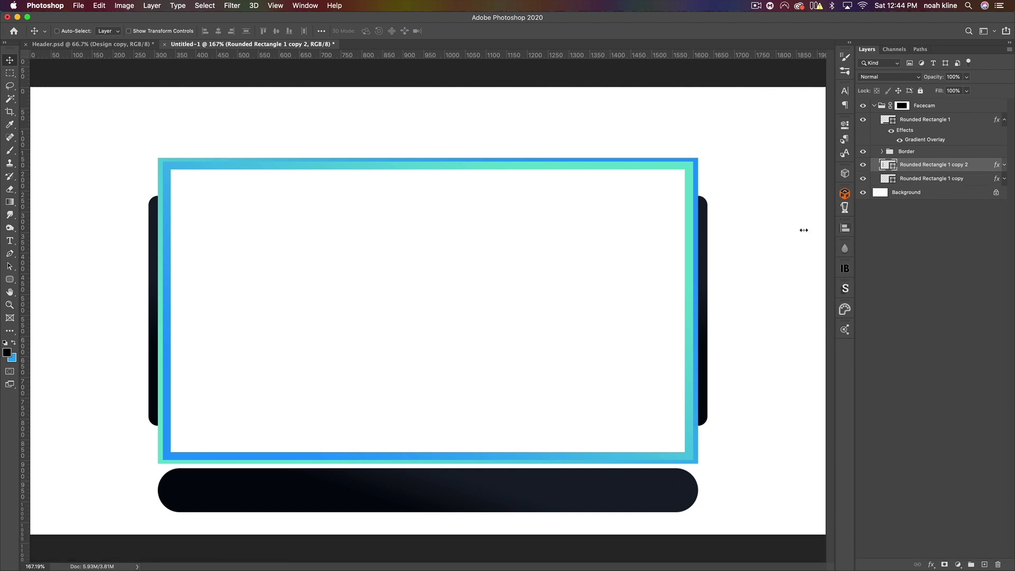
- Stamp a blue blob on a new layer at the frame's lower-right corner with a blob brush at 400 px and -45°
left_click(10, 151)
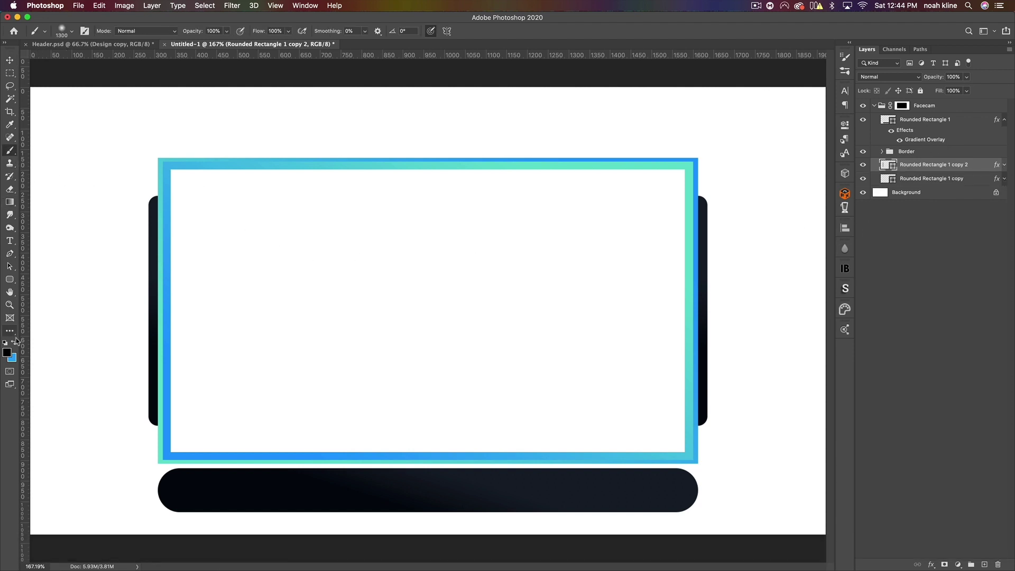
left_click(13, 343)
left_click(986, 564)
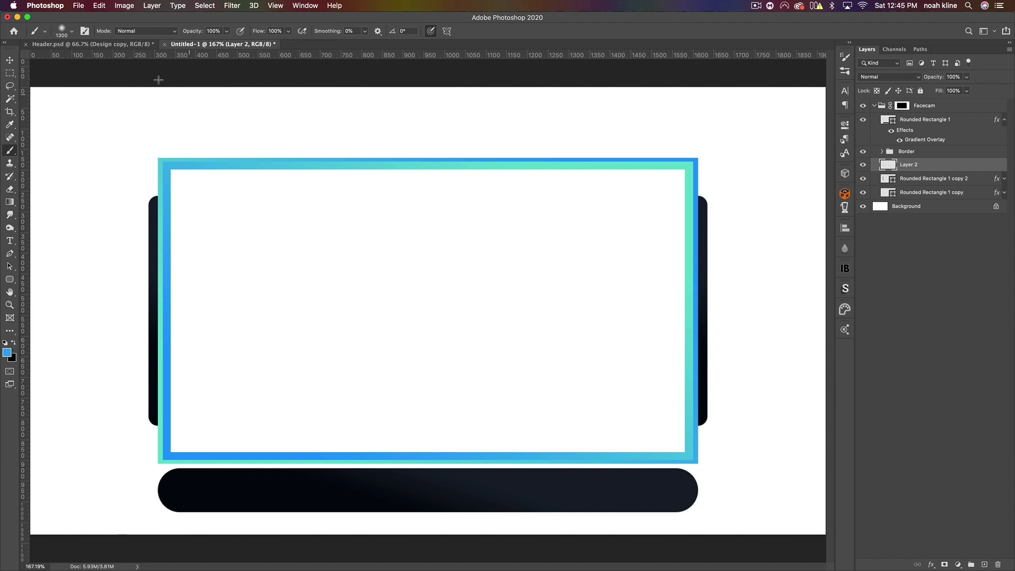
left_click(70, 32)
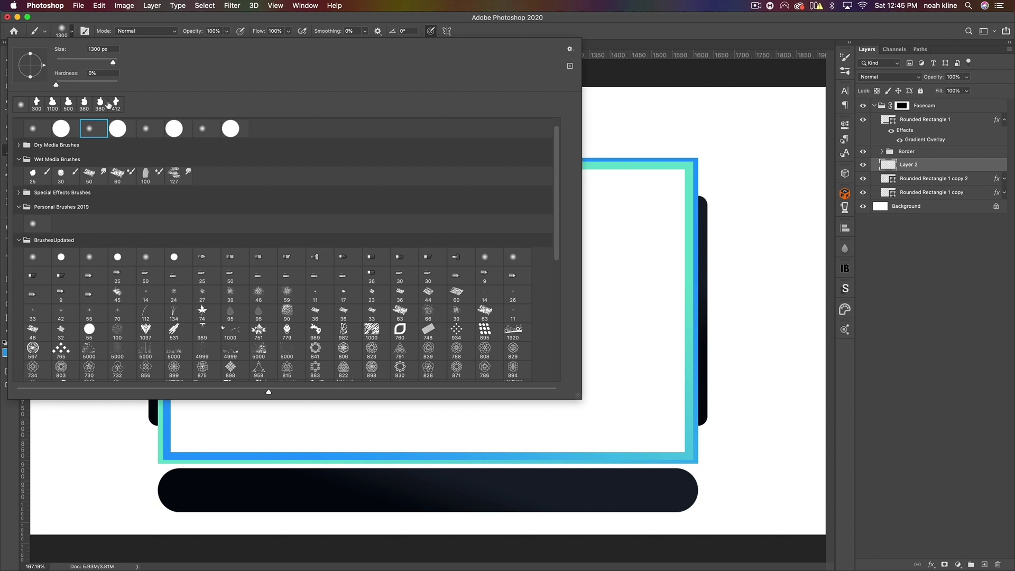
left_click(99, 104)
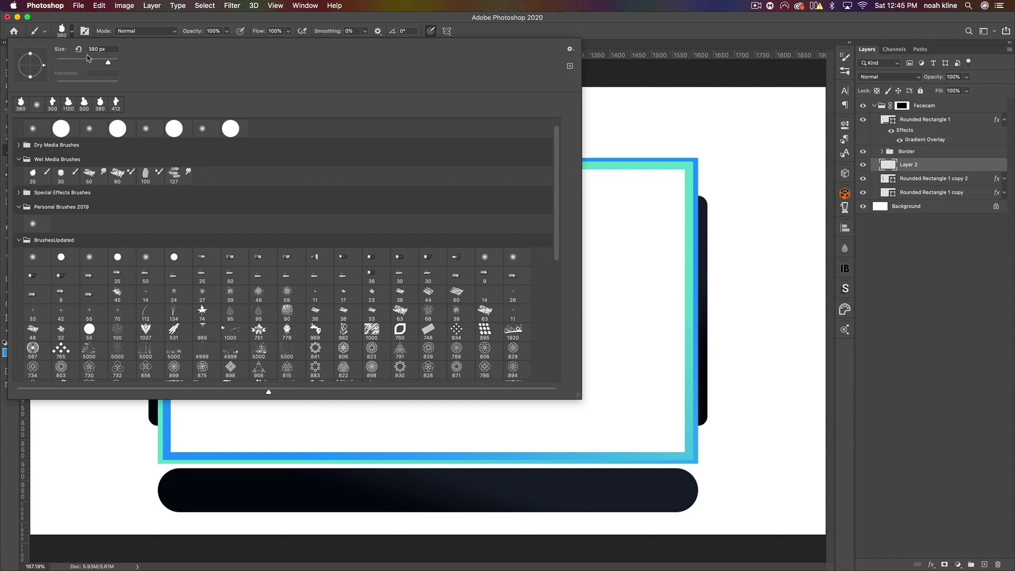
left_click_drag(45, 74, 44, 80)
left_click(585, 34)
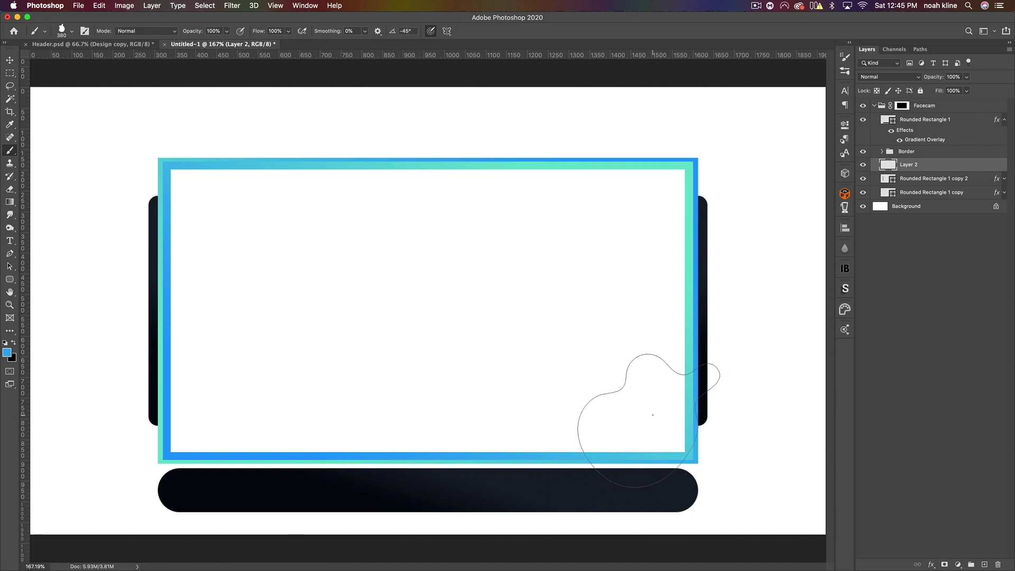
key("]")
left_click(646, 408)
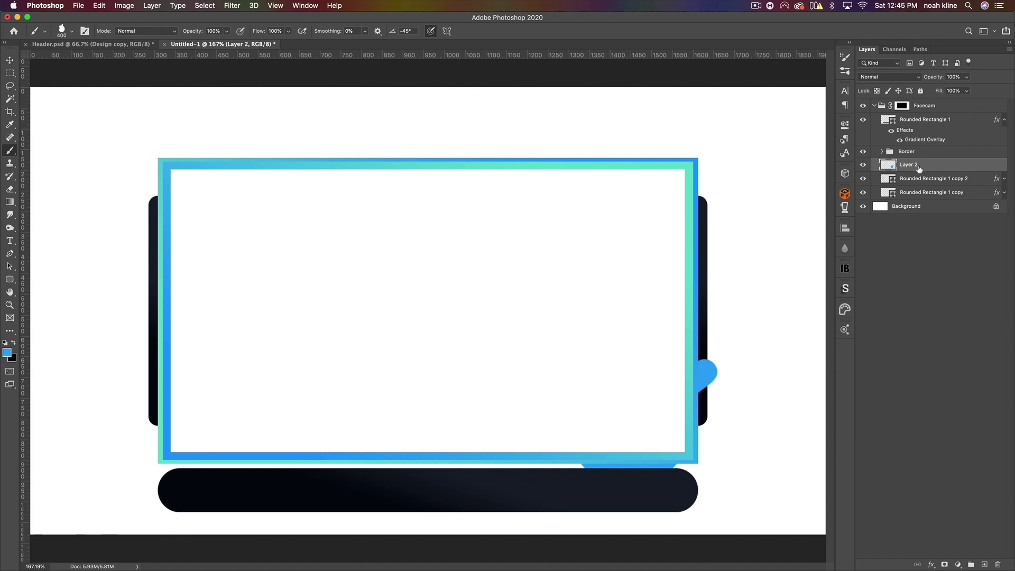
- Reorder Rounded Rectangle 1 directly beneath the blob on Layer 2 and collapse its effects
left_click_drag(919, 122, 919, 172)
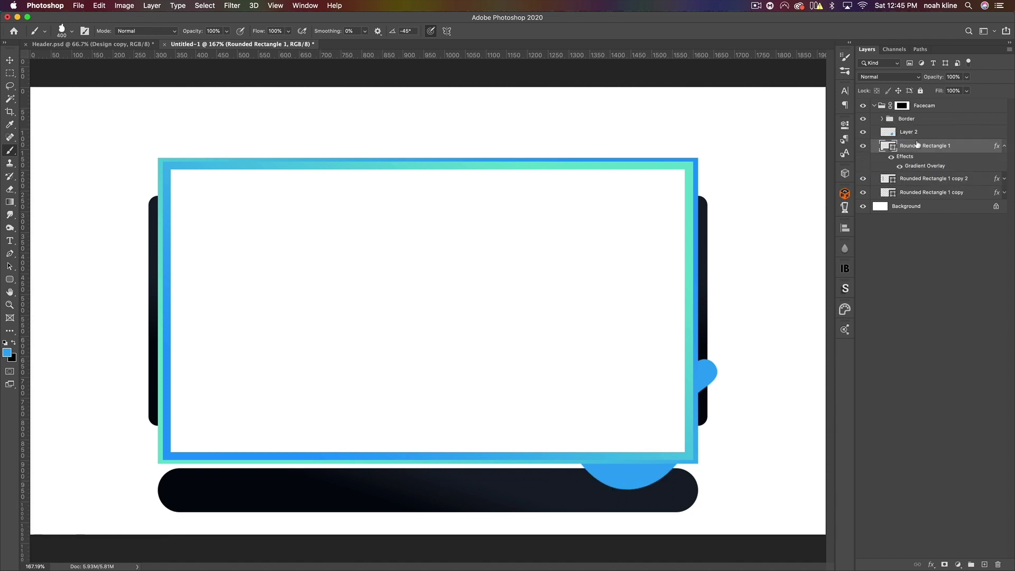
left_click(1005, 148)
- Stamp a second blue blob on a new layer above Layer 2, at the frame's upper-left corner, using a 400 px blob brush at -51°
left_click(931, 132)
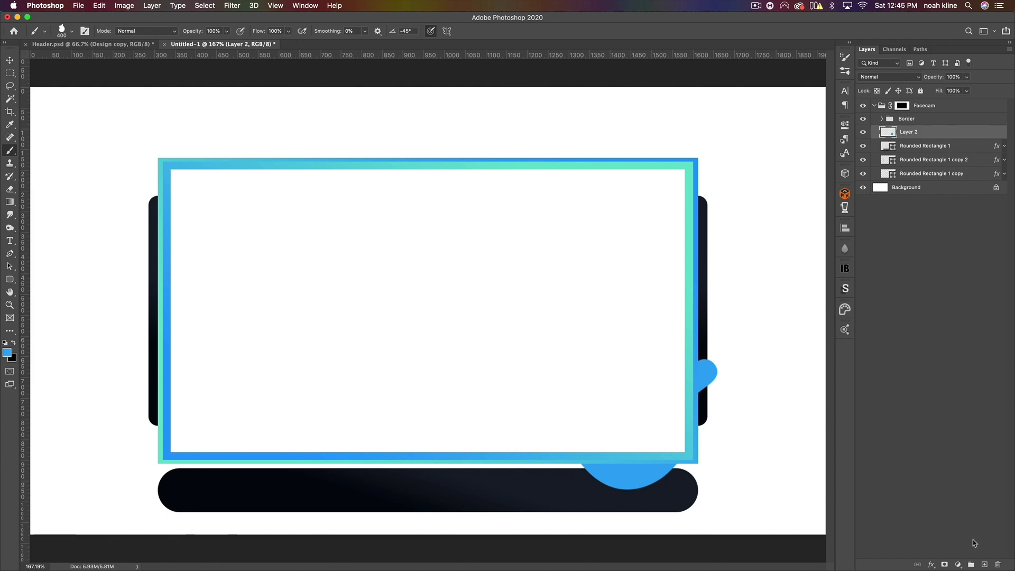
left_click(985, 564)
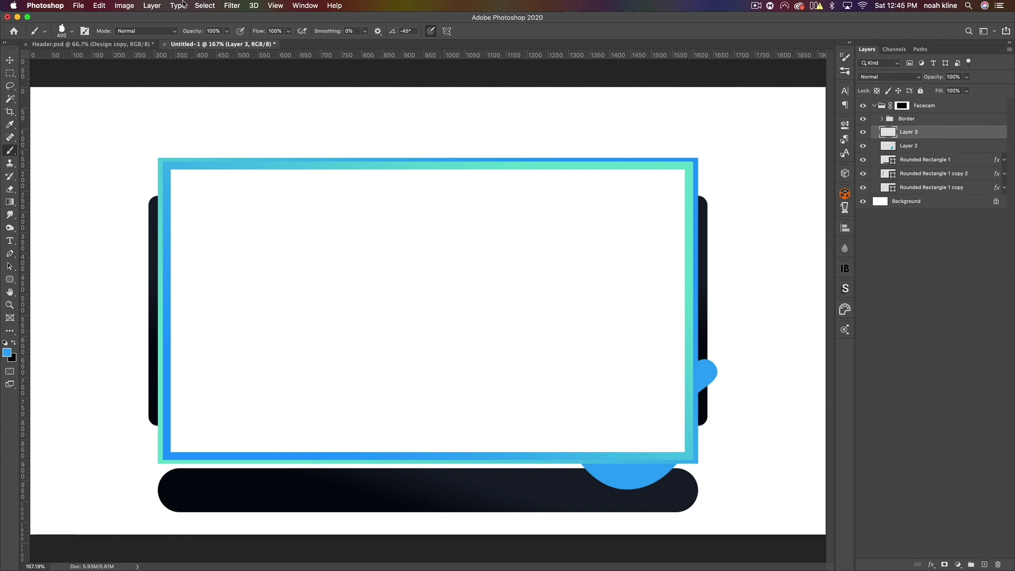
left_click(74, 31)
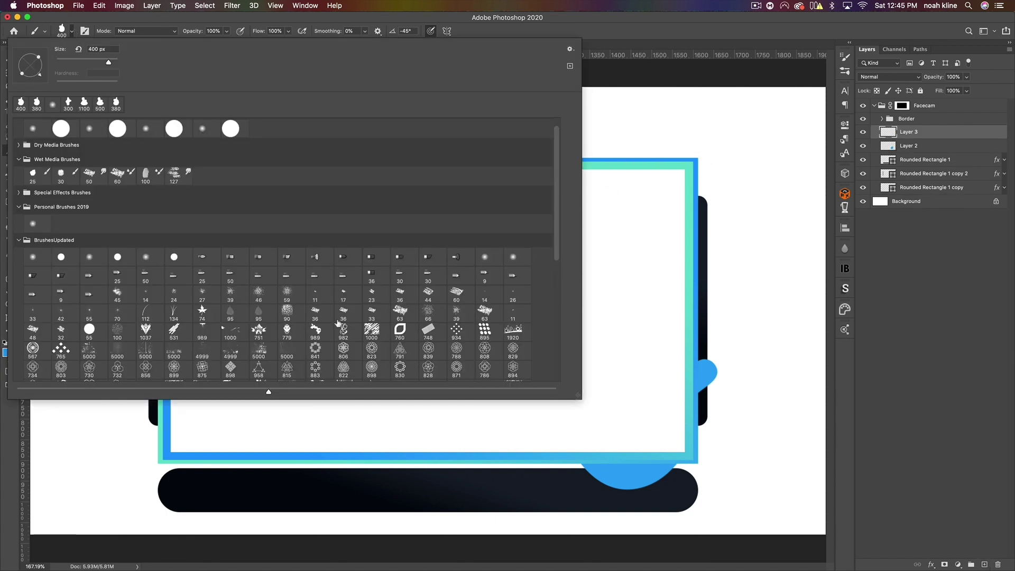
scroll(204, 223, "down", 10)
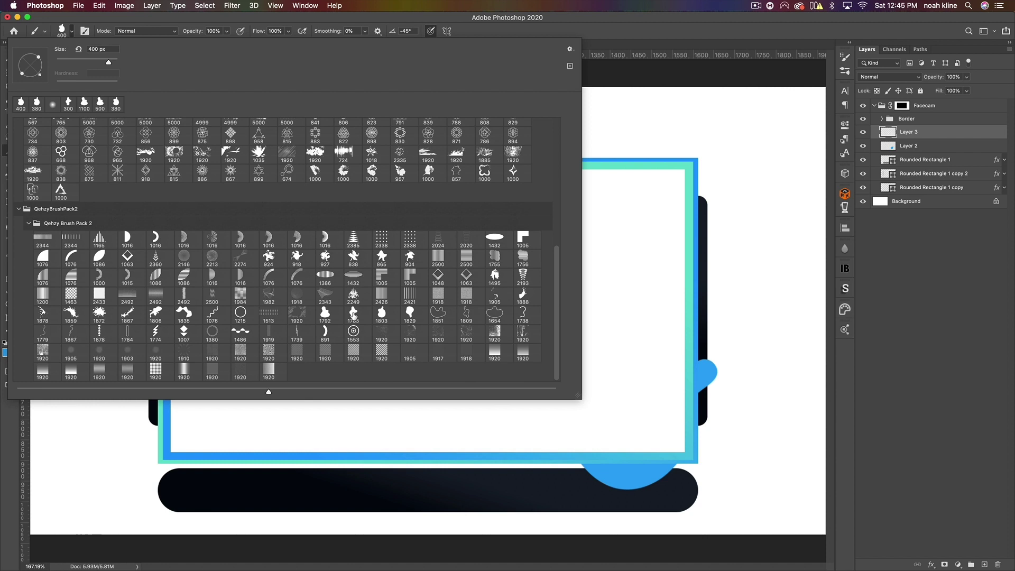
left_click(383, 314)
left_click_drag(110, 63, 108, 65)
left_click(723, 34)
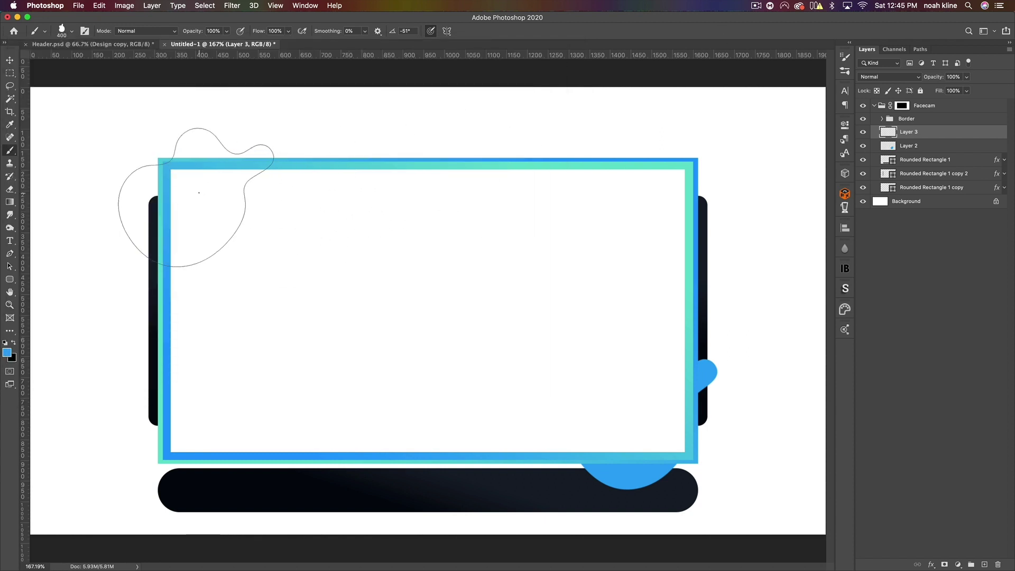
key("bracketright")
left_click(205, 195)
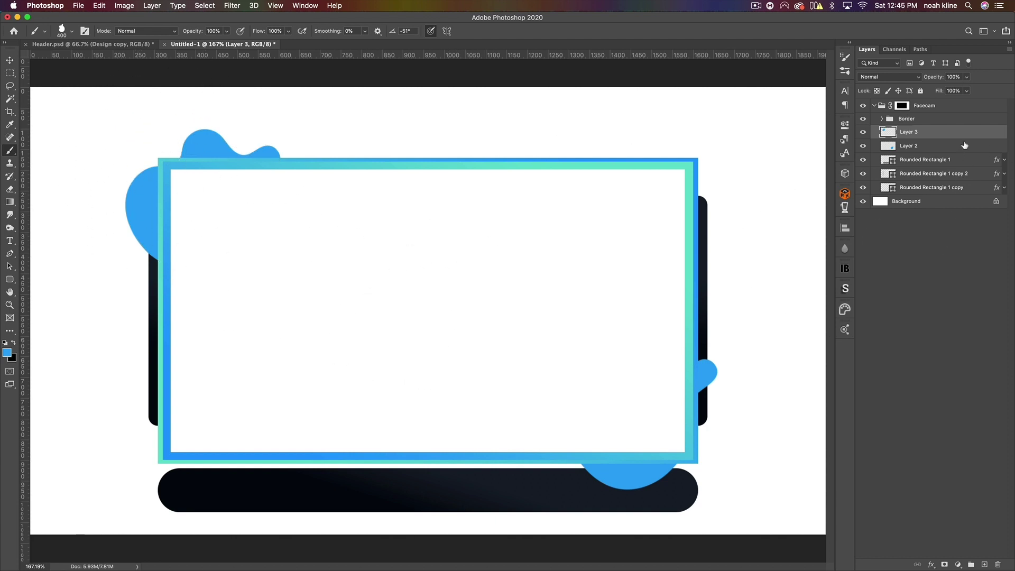
- Stamp a blue splat on a new layer above the Border group at the frame's lower-left corner, using another blob brush at 200 px and -60°
left_click(944, 109)
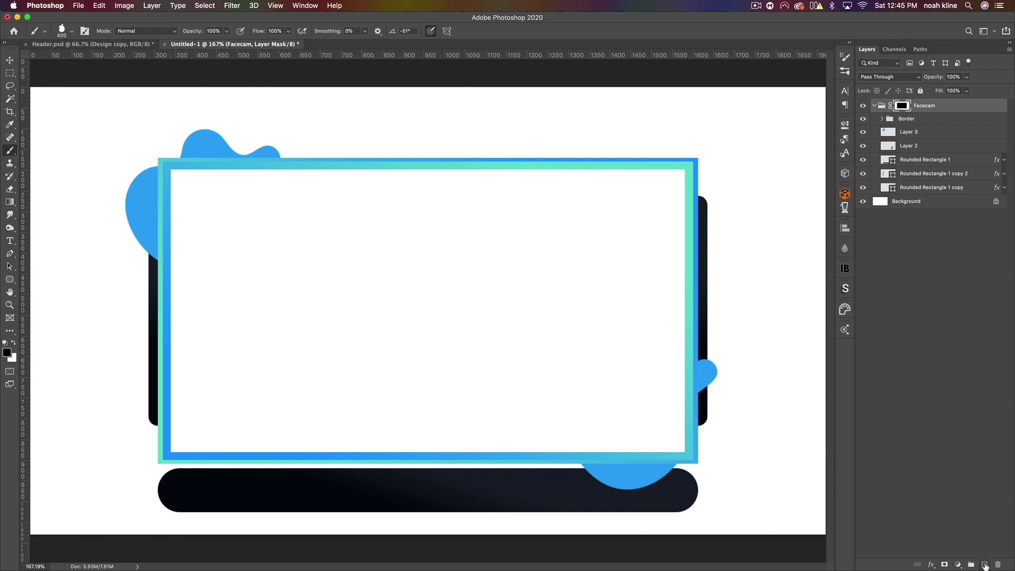
left_click(984, 564)
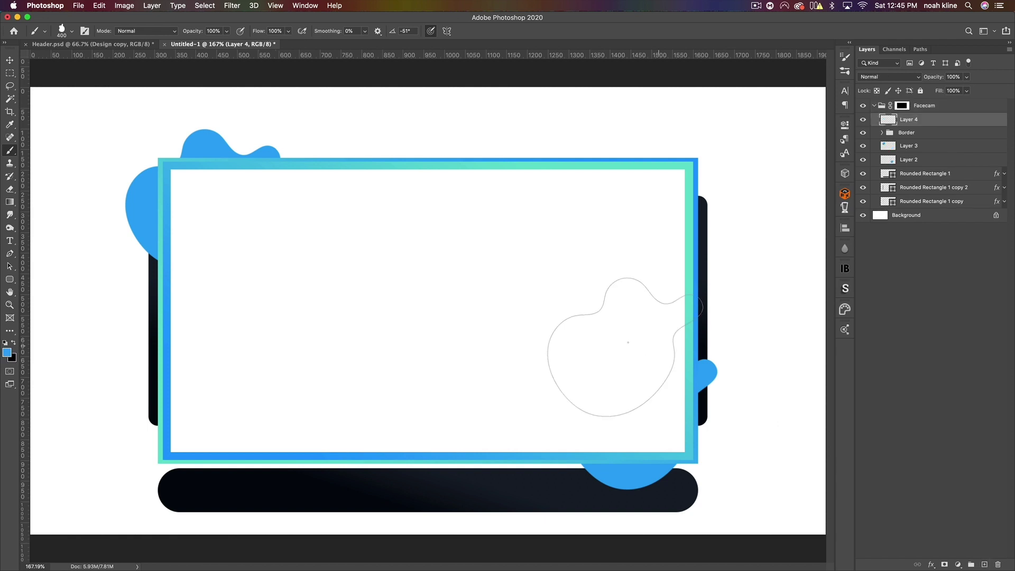
left_click(72, 32)
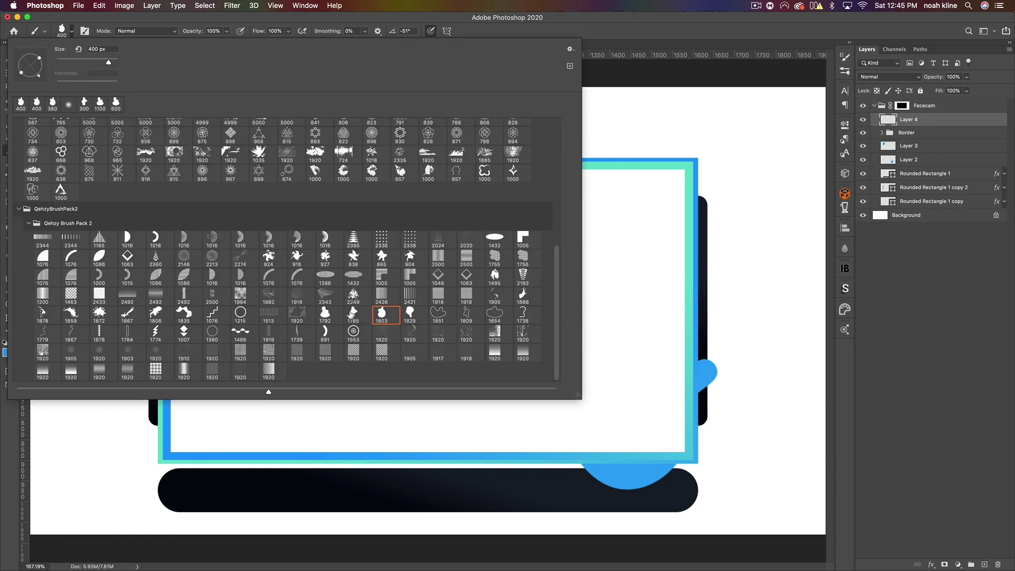
left_click(354, 313)
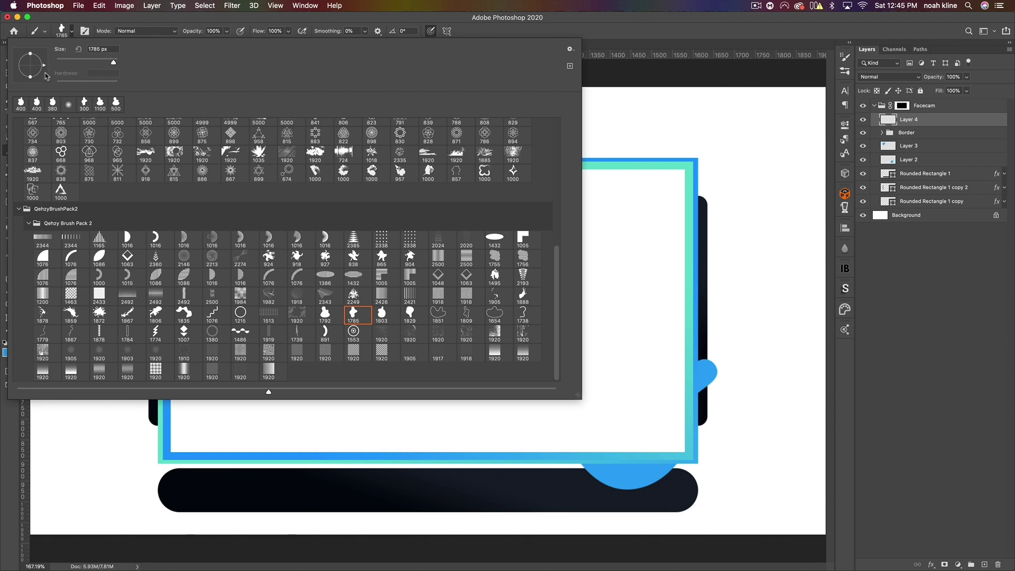
left_click_drag(39, 82, 41, 85)
left_click(82, 61)
left_click(646, 38)
key("bracketright")
key("bracketright")
key("bracketright")
key("bracketright")
key("bracketright")
key("bracketright")
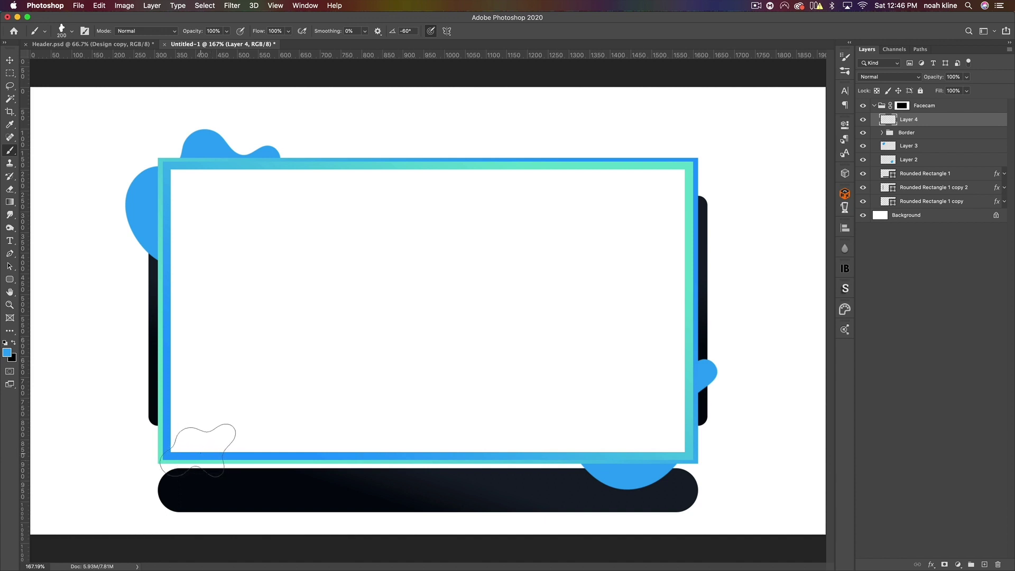
left_click(202, 456)
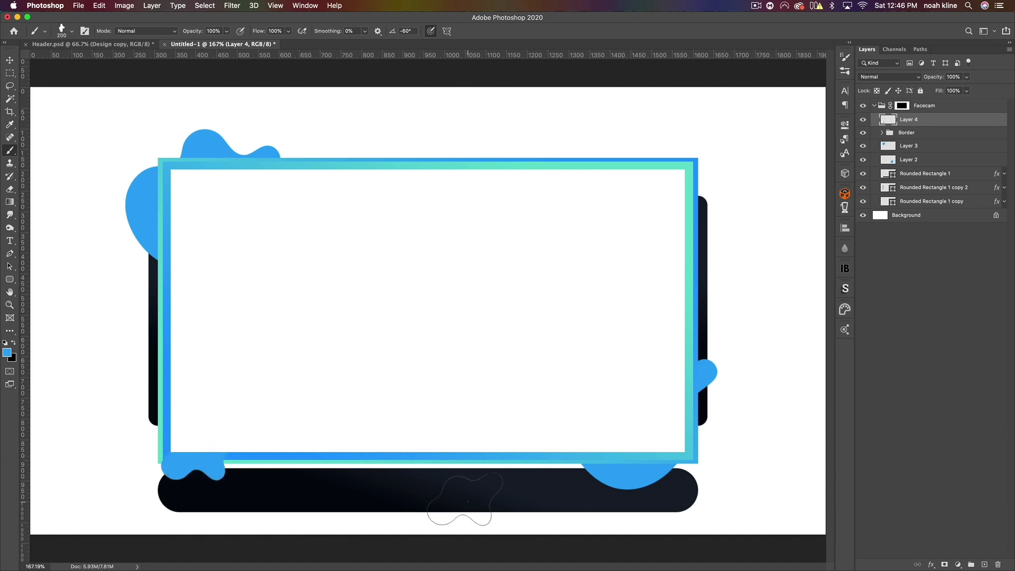
- Take Layer 4 out of the masked Facecam group, place it above, and shift its blob slightly right
left_click_drag(911, 124, 912, 100)
left_click(9, 60)
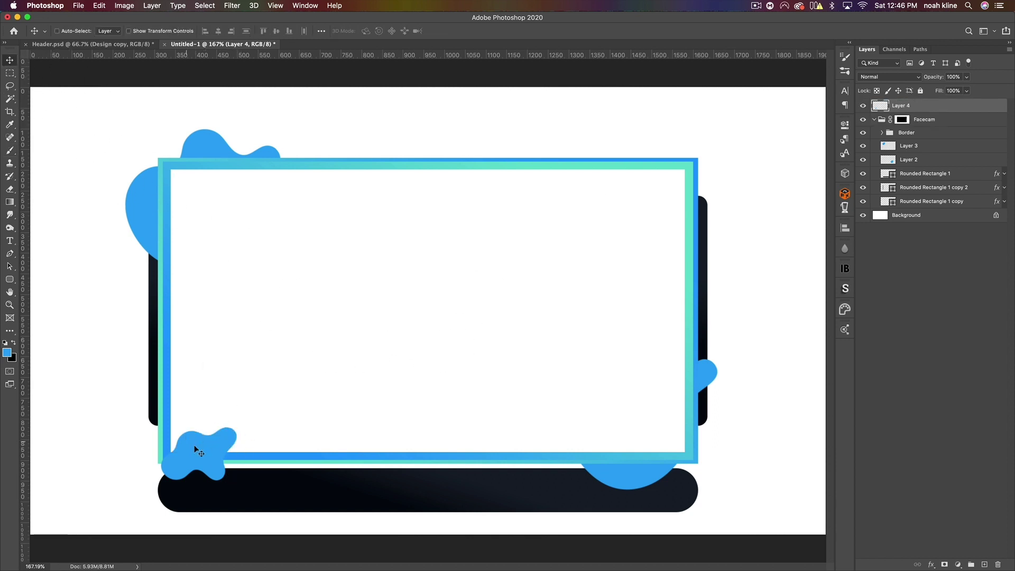
left_click_drag(206, 470, 214, 465)
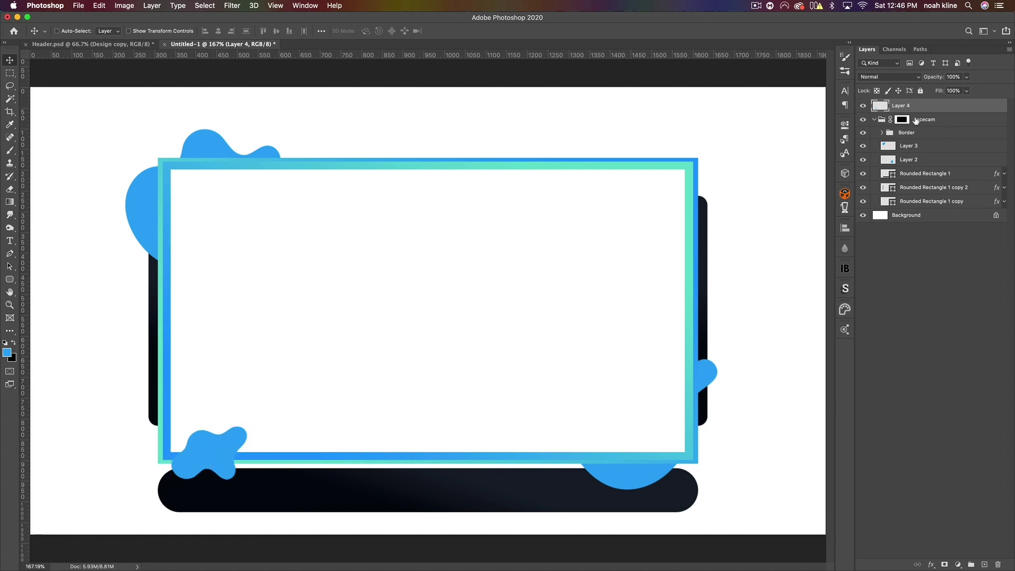
- Apply a Gradient Overlay with the saved blue-to-teal gradient to Layer 4 and adjust its angle
double_click(928, 107)
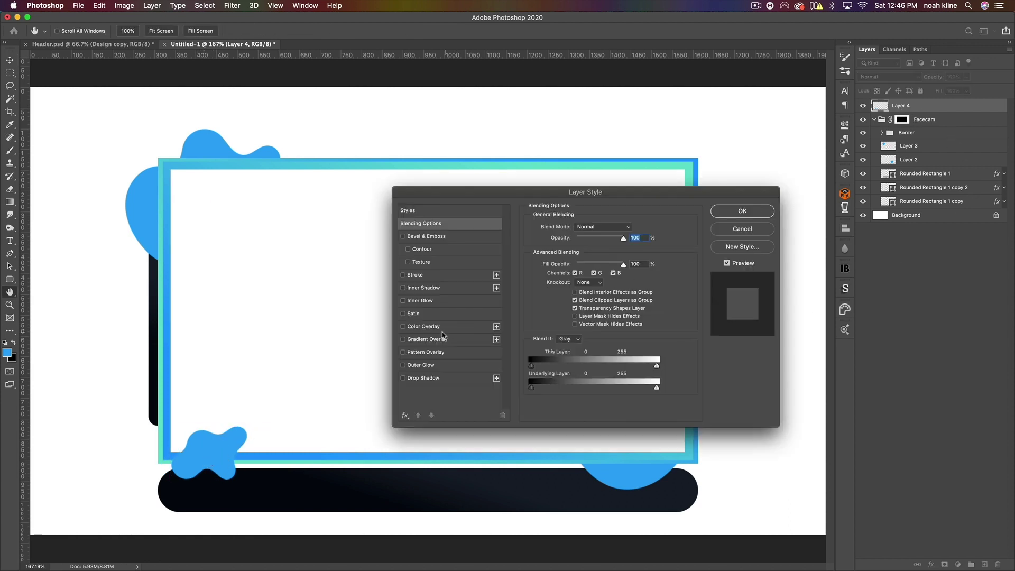
left_click(427, 339)
left_click(619, 250)
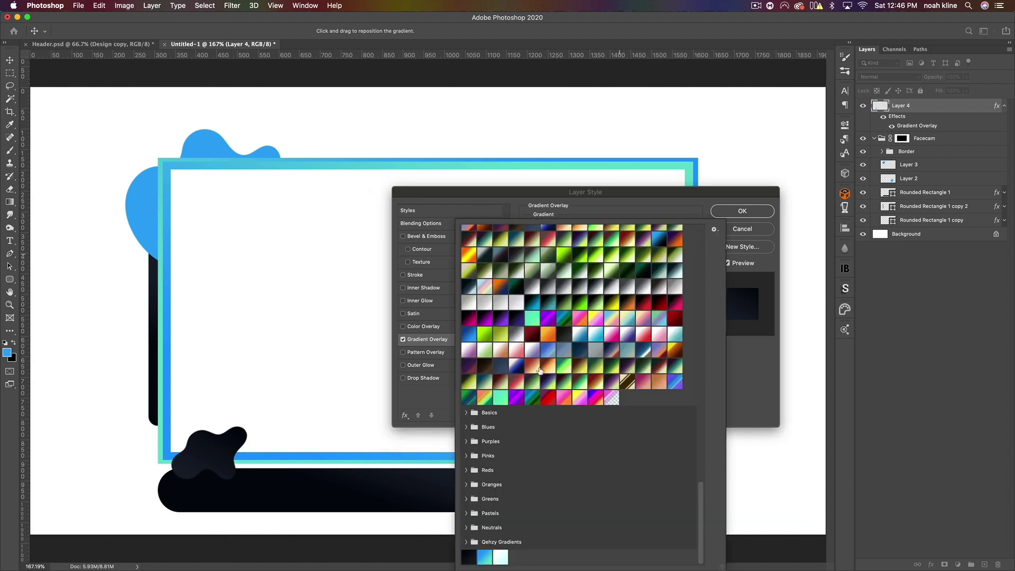
left_click(483, 556)
key("Return")
left_click_drag(565, 283, 573, 273)
left_click(742, 211)
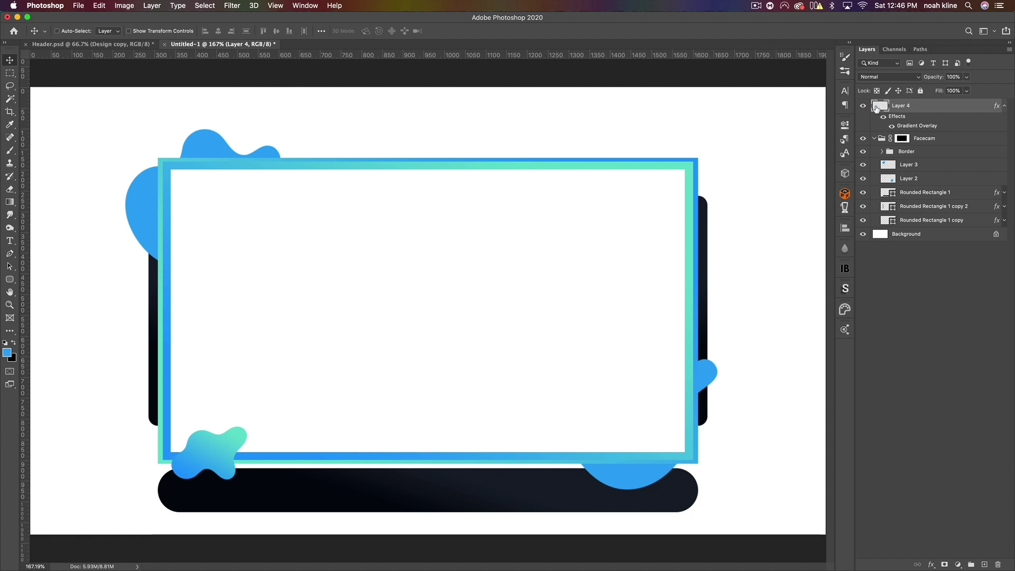
- Copy Layer 4's layer style onto Layer 3 and Layer 2 and collapse their effects
right_click(901, 107)
left_click(799, 325)
left_click(914, 168)
left_click(911, 179, "shift")
right_click(916, 182)
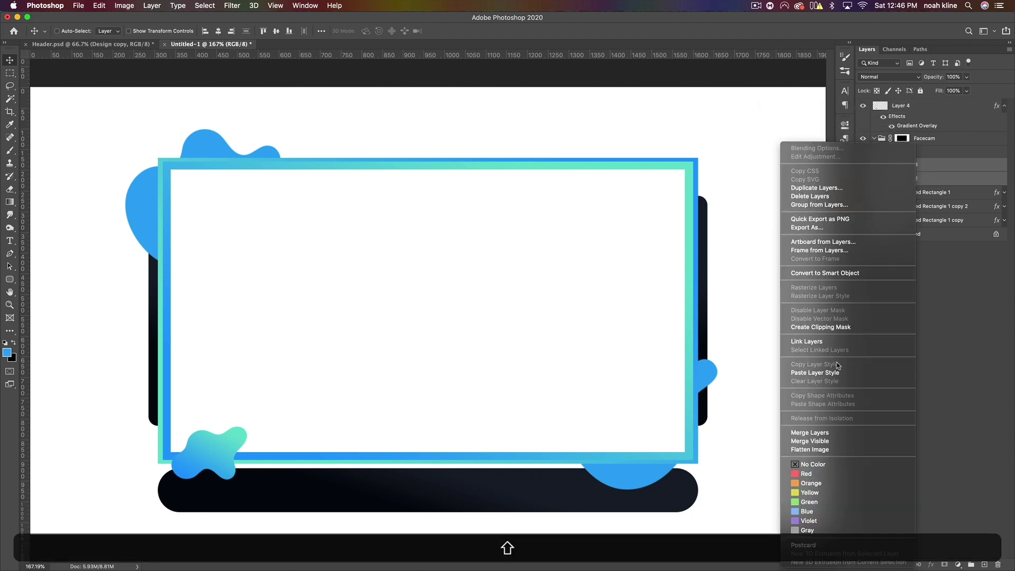
left_click(830, 374)
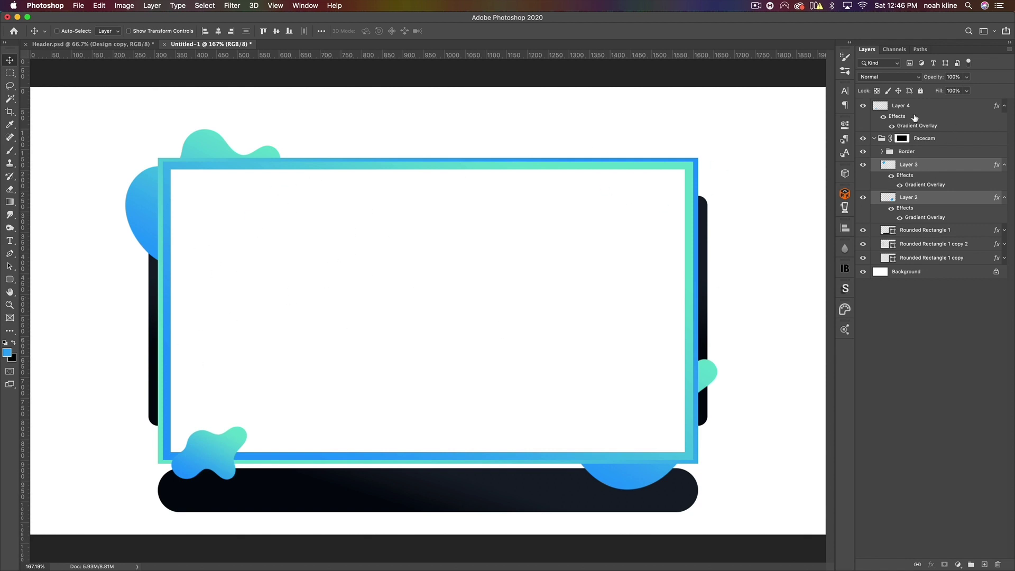
left_click(1004, 165)
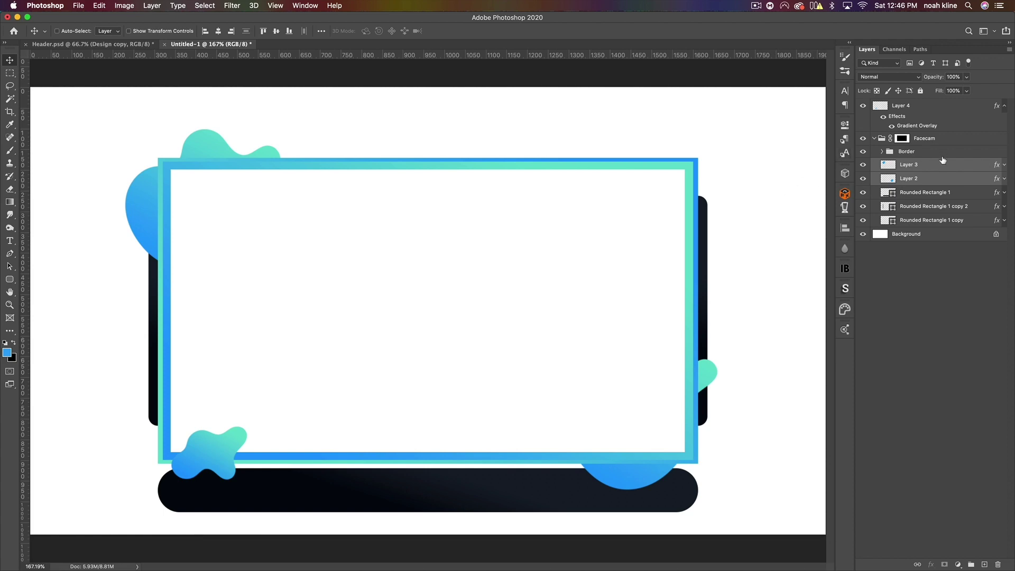
- Bring the Design copy layer from Header.psd into the Facecam group above Border and clip it to the Border group
left_click(60, 44)
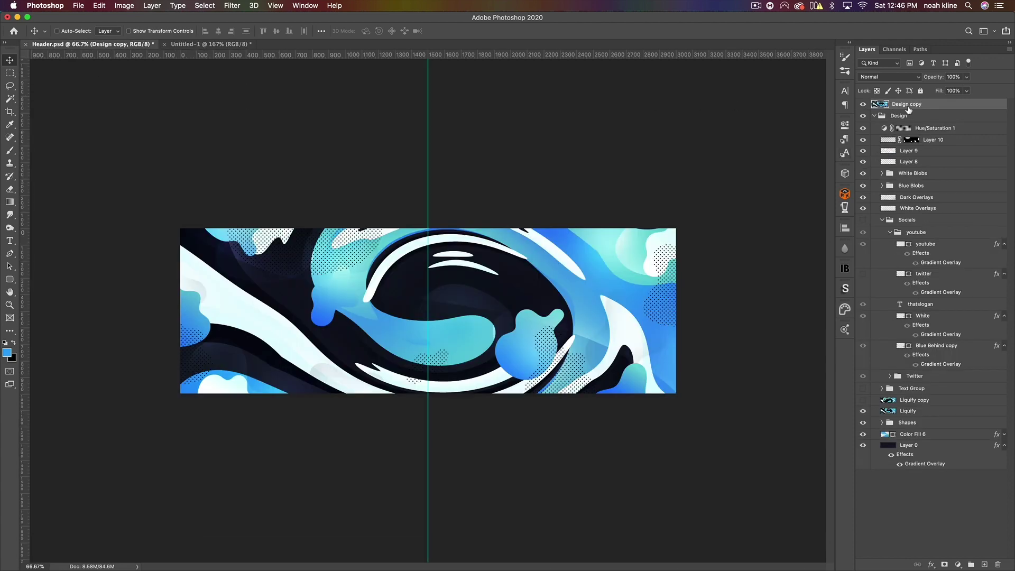
left_click_drag(515, 275, 908, 144)
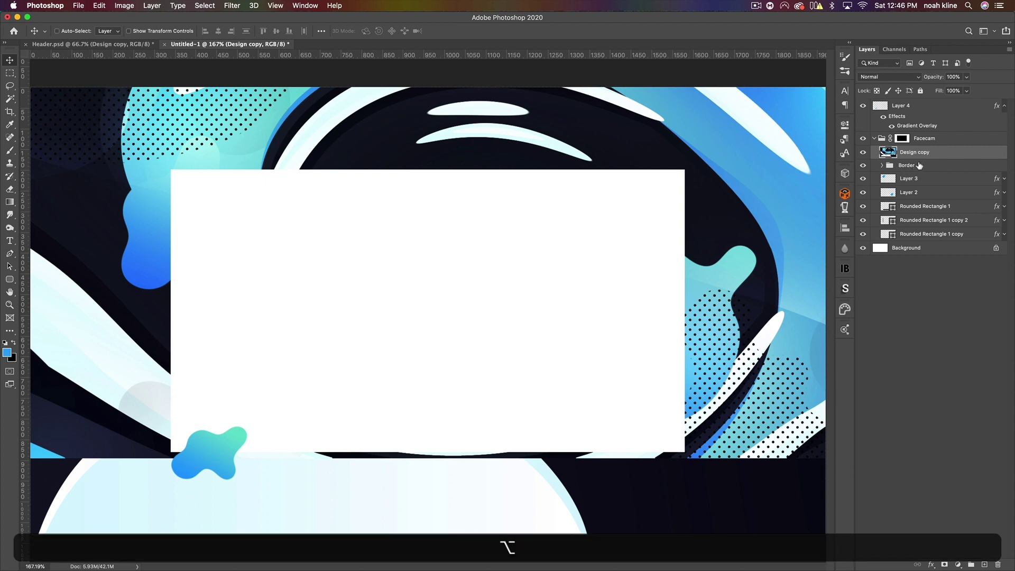
left_click(920, 155, "alt")
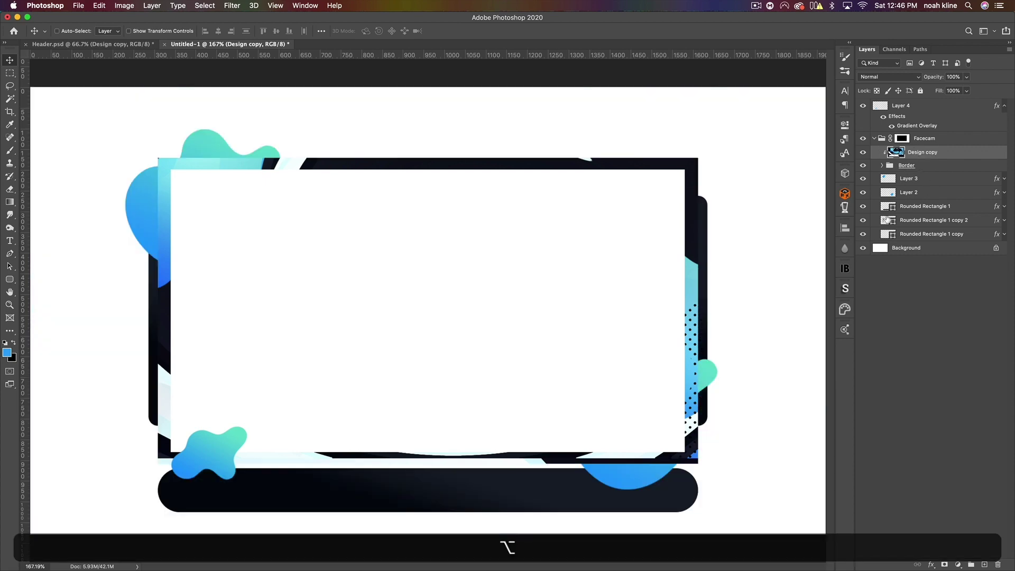
- Reposition the clipped Design copy artwork so its dark, white and patterned blue areas run across the frame border
left_click_drag(370, 201, 377, 228)
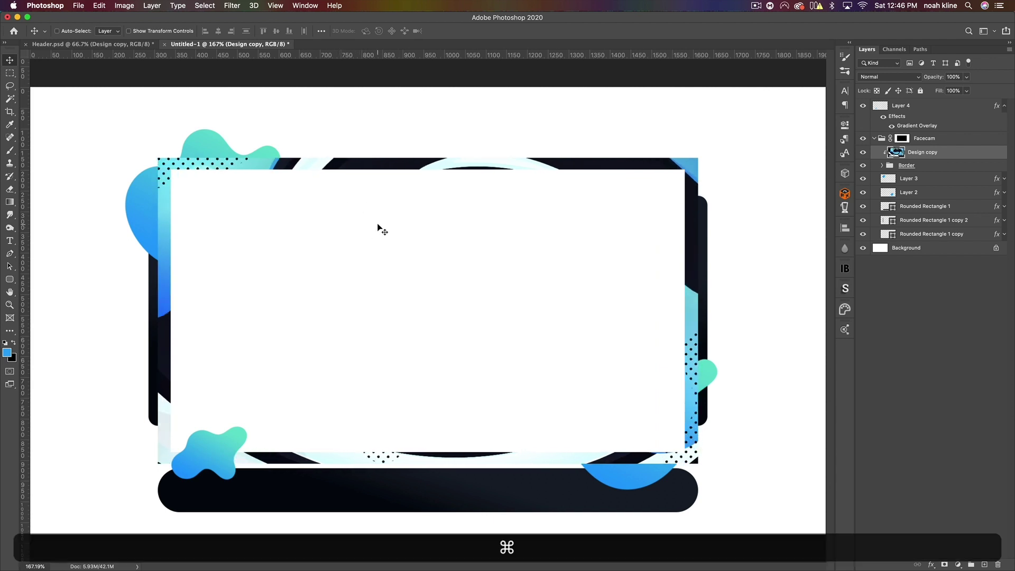
key("super+minus")
key("super+minus")
left_click_drag(507, 244, 335, 308)
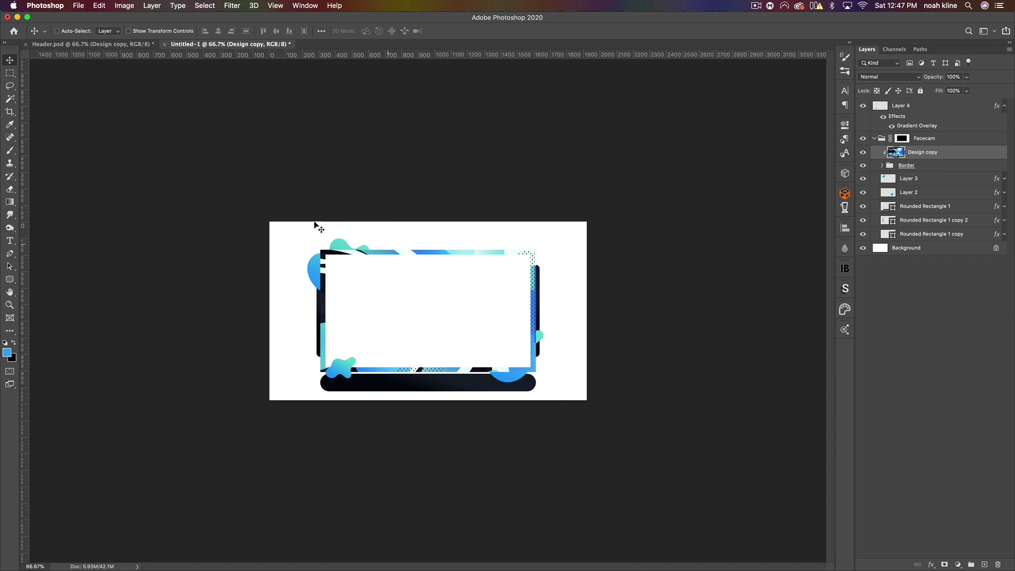
- Erase the clipped artwork along the border's upper edge and right side with a soft 250 px eraser to expose the gradient border
left_click(9, 189)
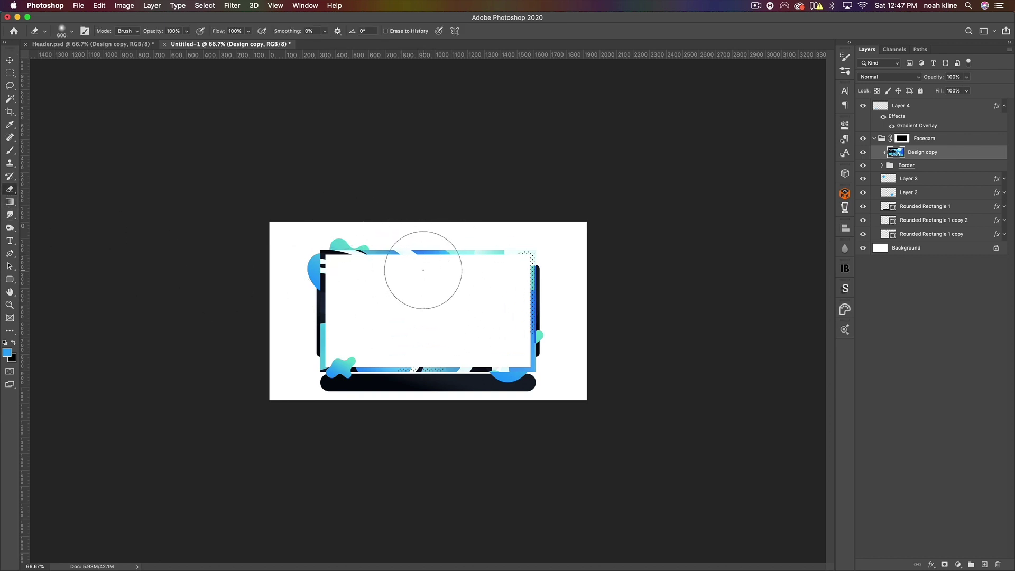
key("bracketleft")
key("bracketleft")
key("bracketleft")
key("bracketleft")
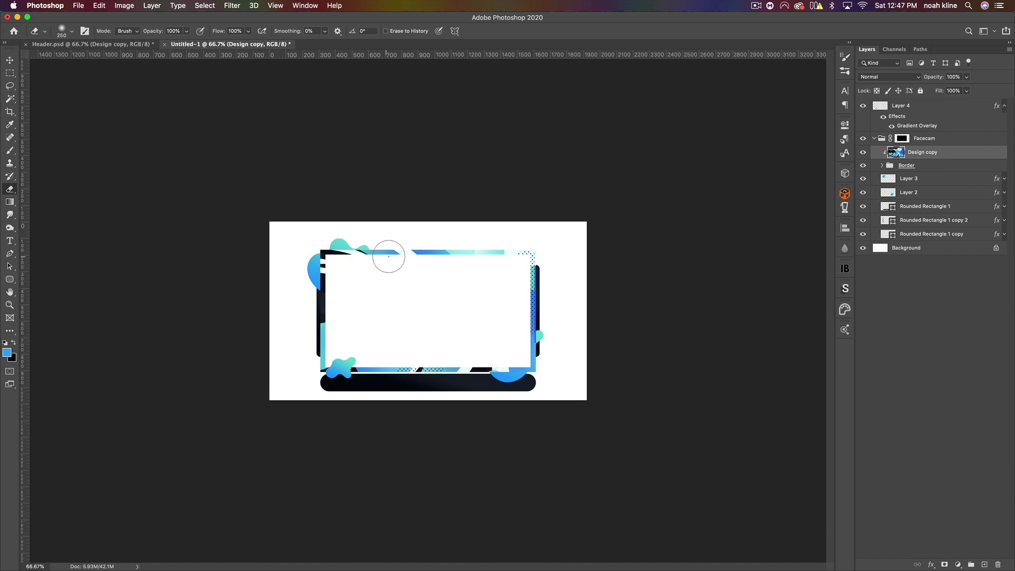
mouse_move(450, 251)
left_mouse_down()
mouse_move(494, 244)
mouse_move(386, 241)
mouse_move(516, 245)
mouse_move(469, 245)
mouse_move(596, 233)
left_mouse_up()
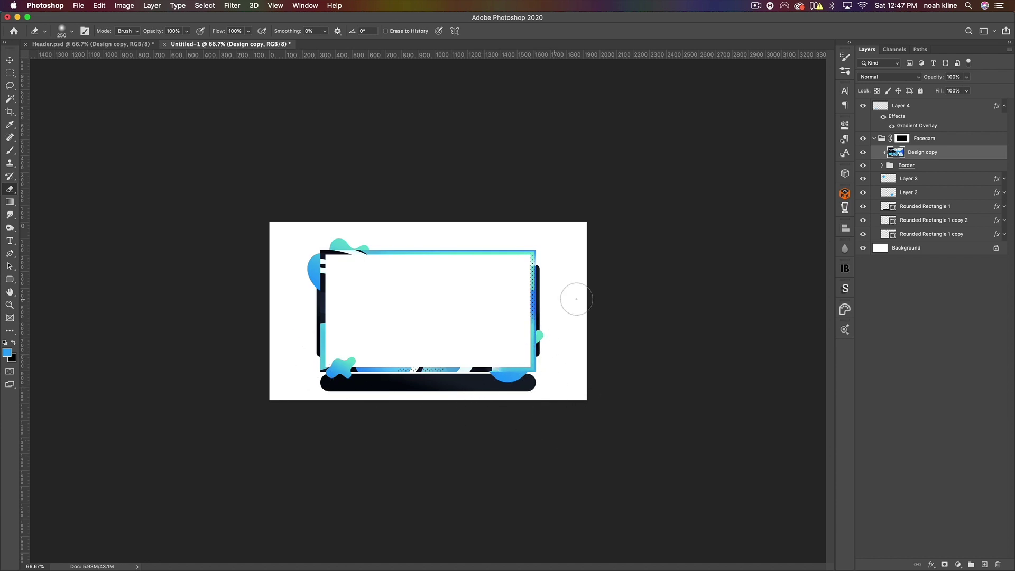
- Compare the frame border with and without the clipped Design copy artwork
left_click(864, 157)
left_click(864, 157)
left_click(864, 158)
left_click(864, 158)
- Bring the youtube and Twitter groups from Header.psd in above the Facecam group, placing Twitter at the frame's upper-left corner and youtube at its upper-right
left_click(10, 60)
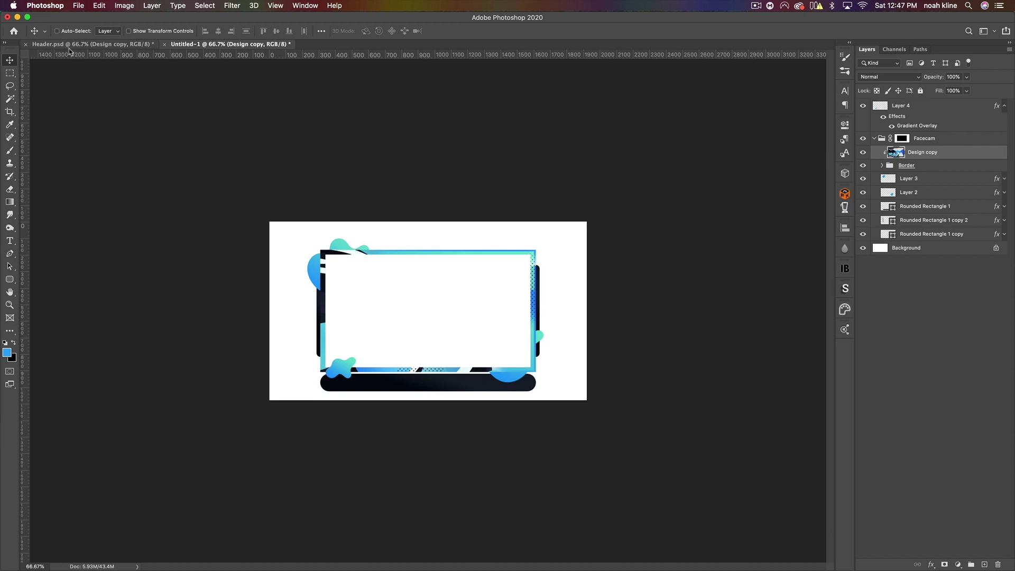
left_click_drag(69, 50, 399, 227)
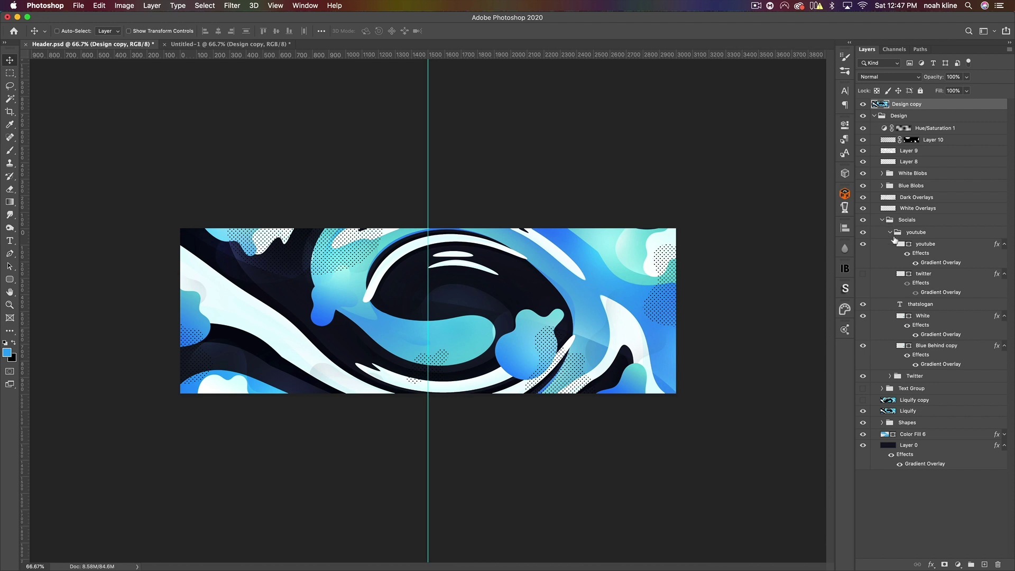
left_click(913, 221)
left_click(890, 232)
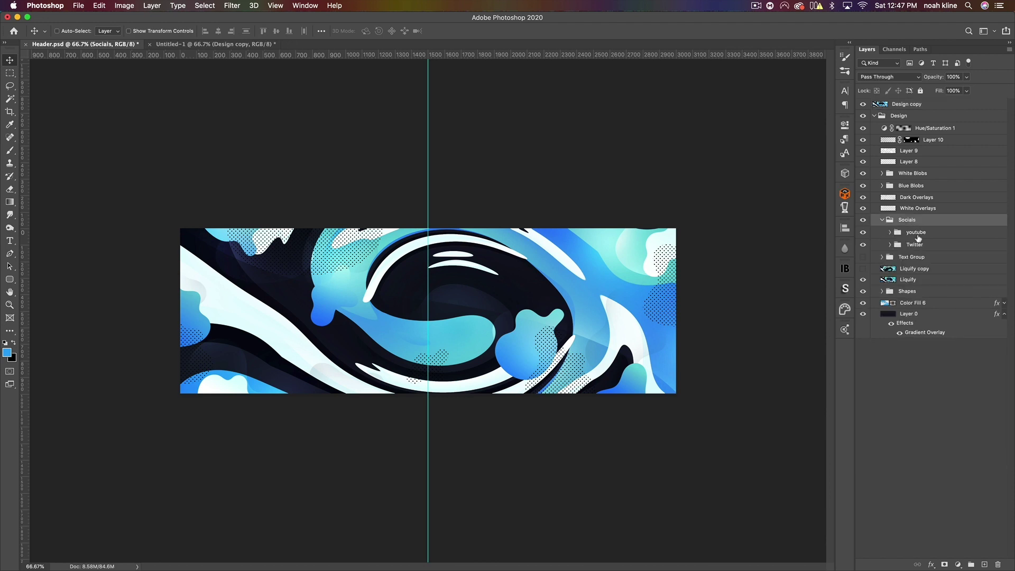
left_click(908, 236)
left_click(913, 248, "shift")
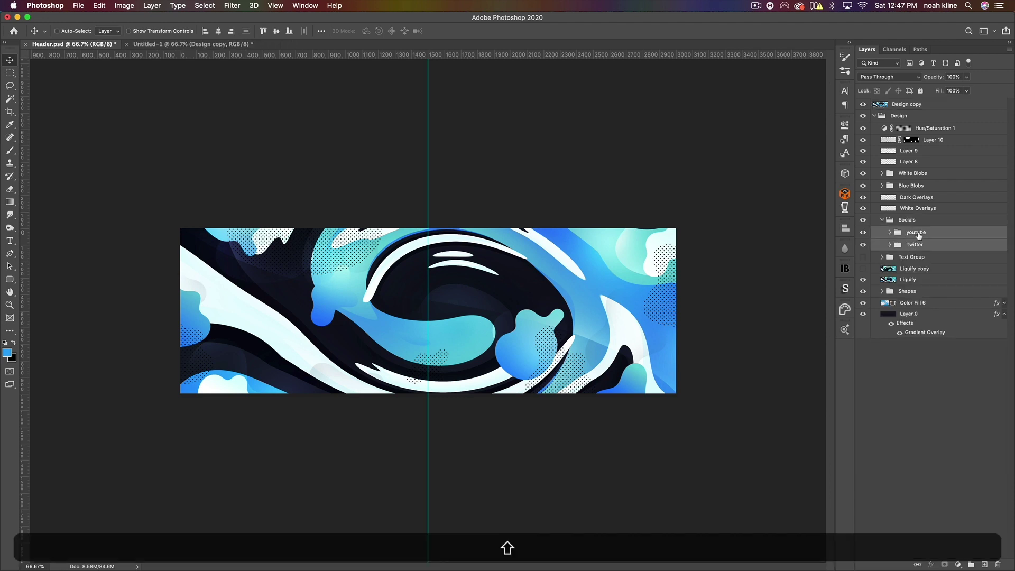
left_click_drag(390, 307, 160, 47)
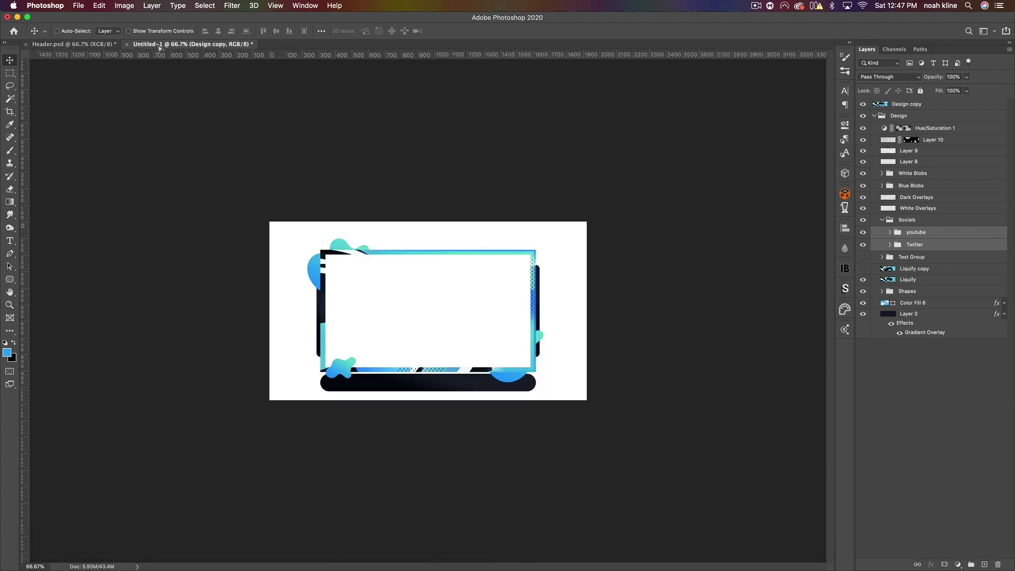
left_click_drag(419, 249, 461, 245)
left_click_drag(947, 154, 931, 133)
left_click_drag(507, 254, 348, 263)
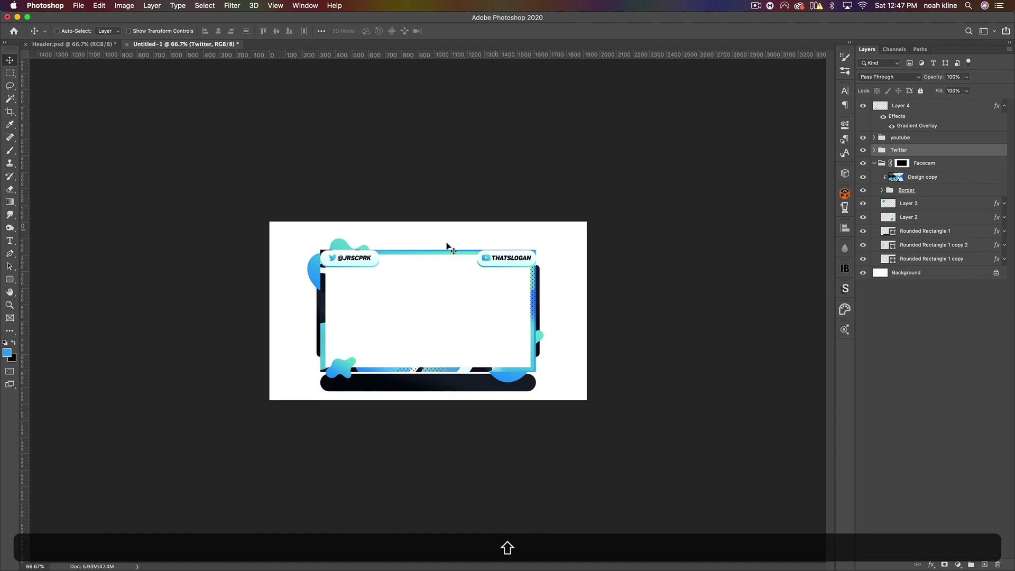
- Duplicate the youtube group, place the copy over the left end of the dark lower bar and raise it above Layer 4
left_click(910, 138)
key("ctrl+j")
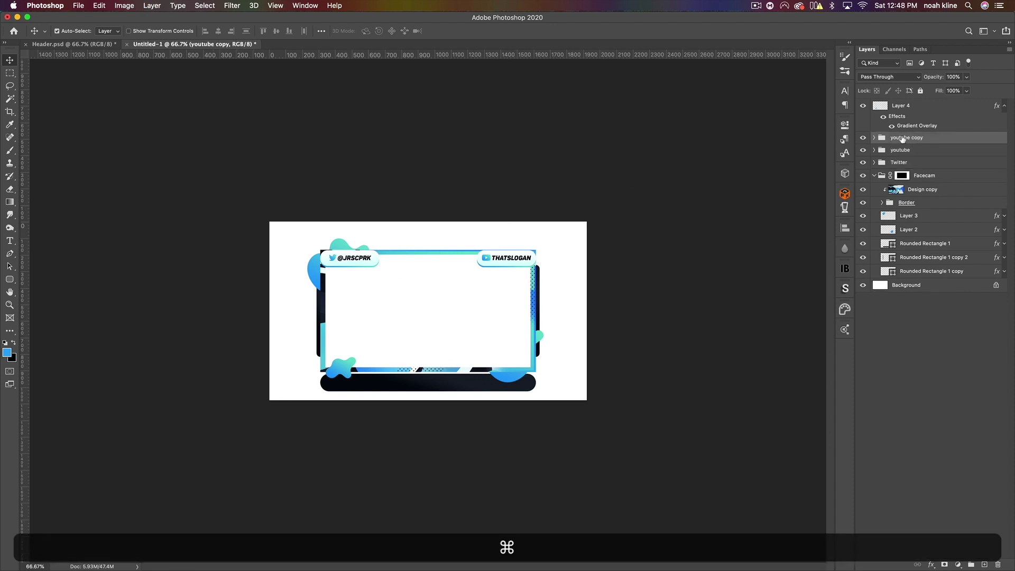
left_click_drag(505, 262, 348, 381)
key("ctrl+bracketright")
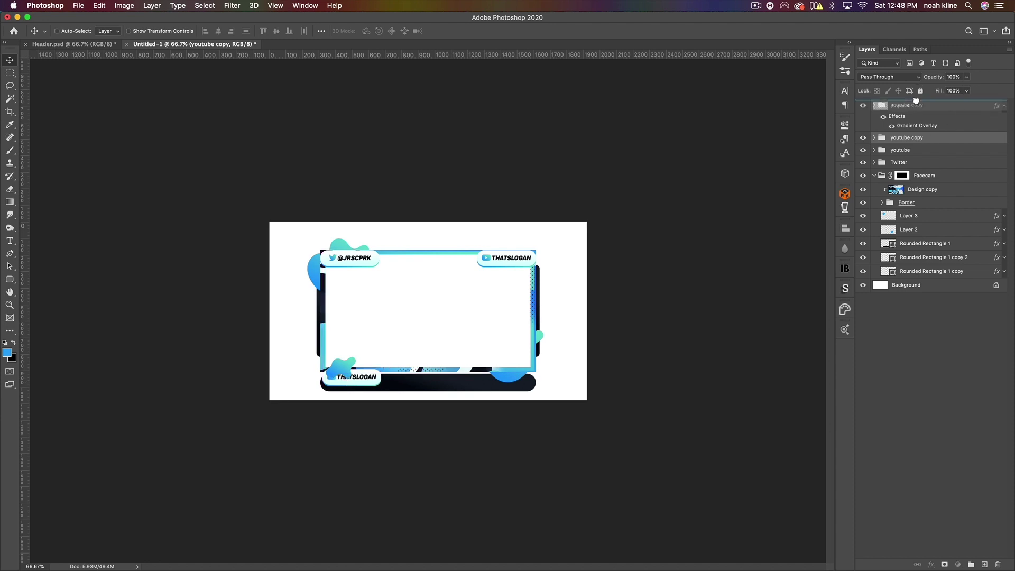
key("ctrl+equal")
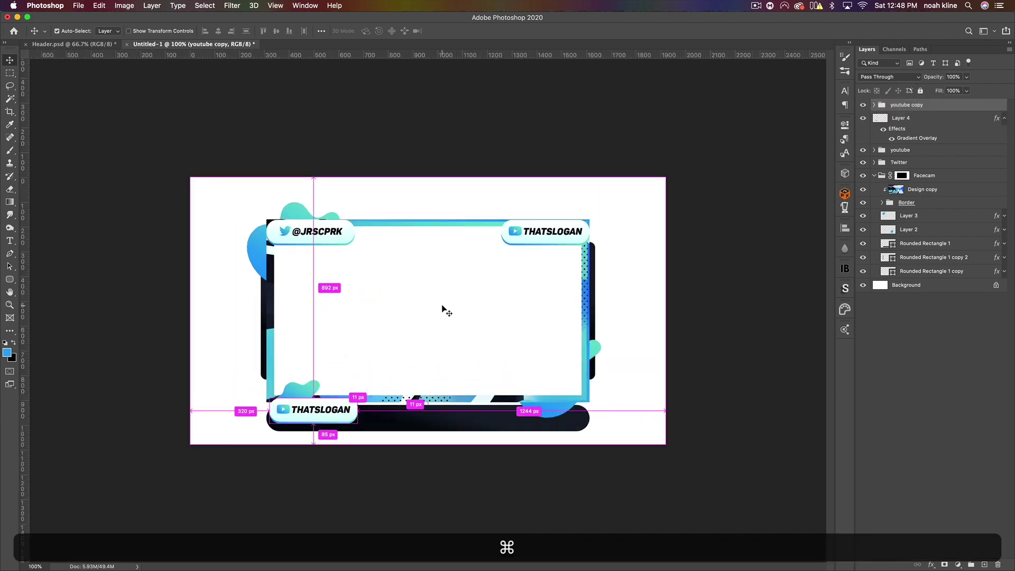
- Scale the youtube copy group to about 140% and align its left edge with the frame's left edge
key("ctrl+t")
left_click_drag(362, 424, 378, 436)
left_click_drag(379, 437, 384, 437)
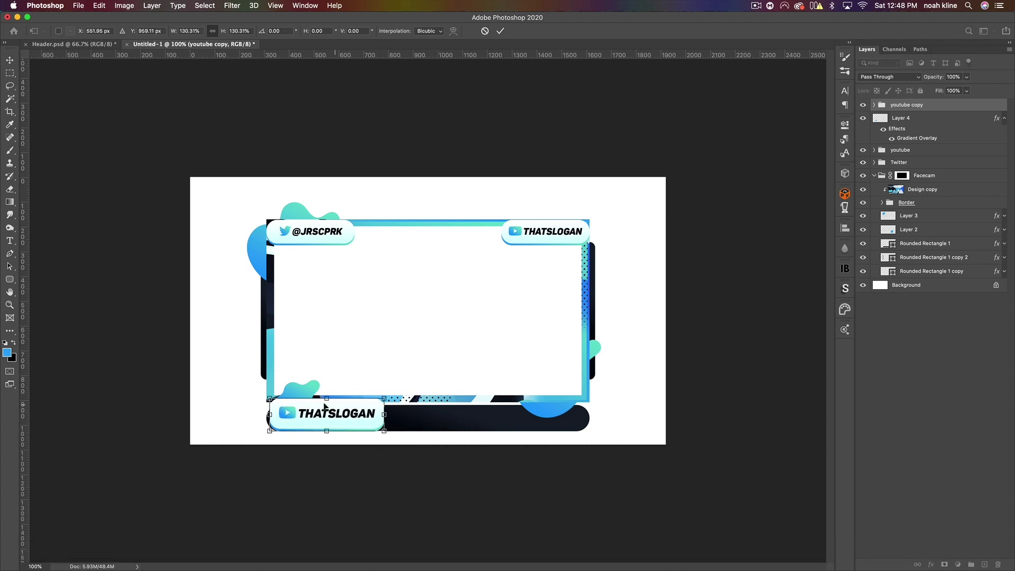
left_click_drag(386, 395, 395, 394)
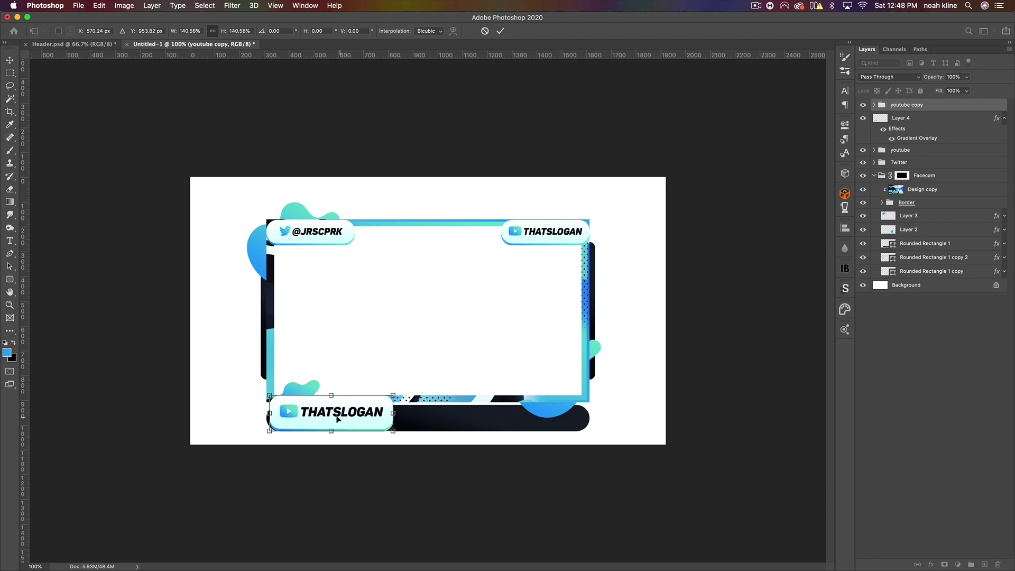
key("Return")
left_click_drag(330, 411, 326, 412)
key("z")
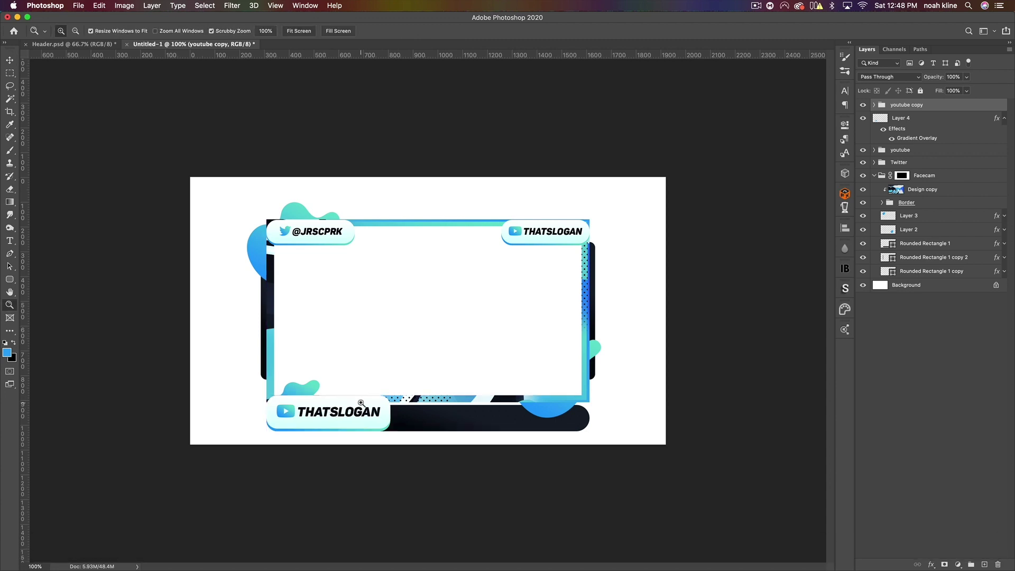
- Delete the YouTube icon from the youtube copy group and replace its text with the streamer's first name in capitals
left_click(874, 105)
left_click(892, 121)
key("BackSpace")
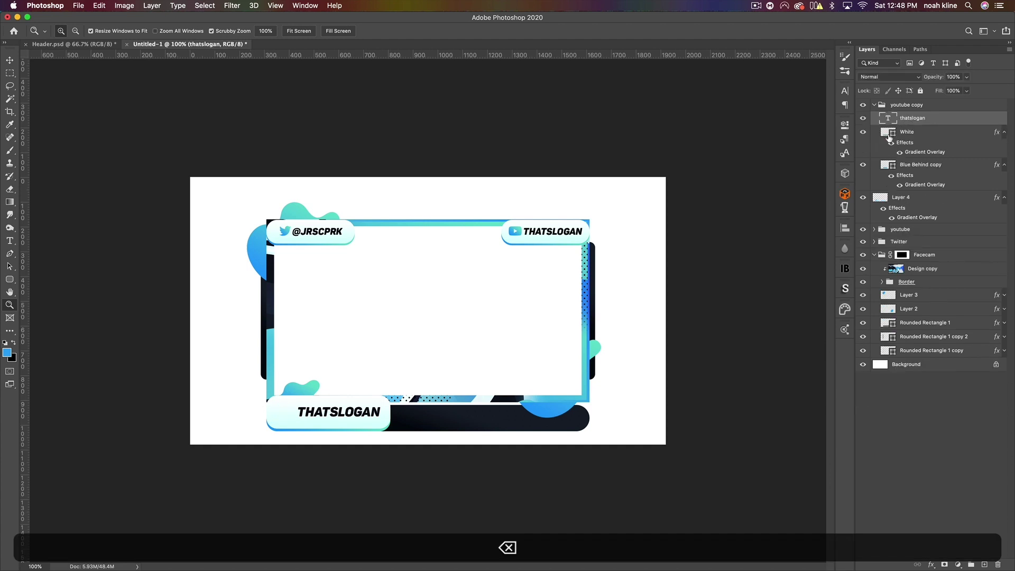
double_click(888, 119)
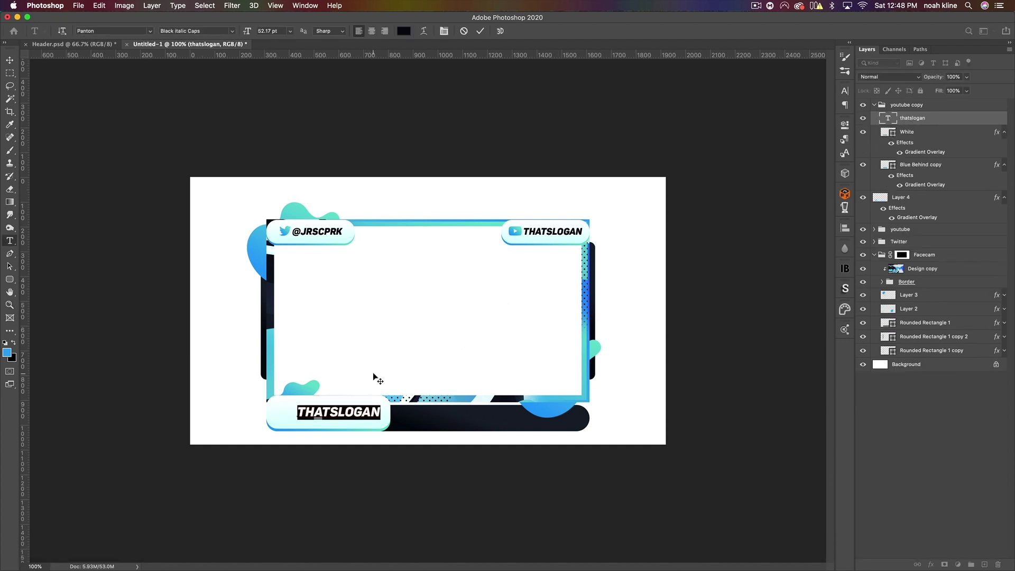
type("LOGAN")
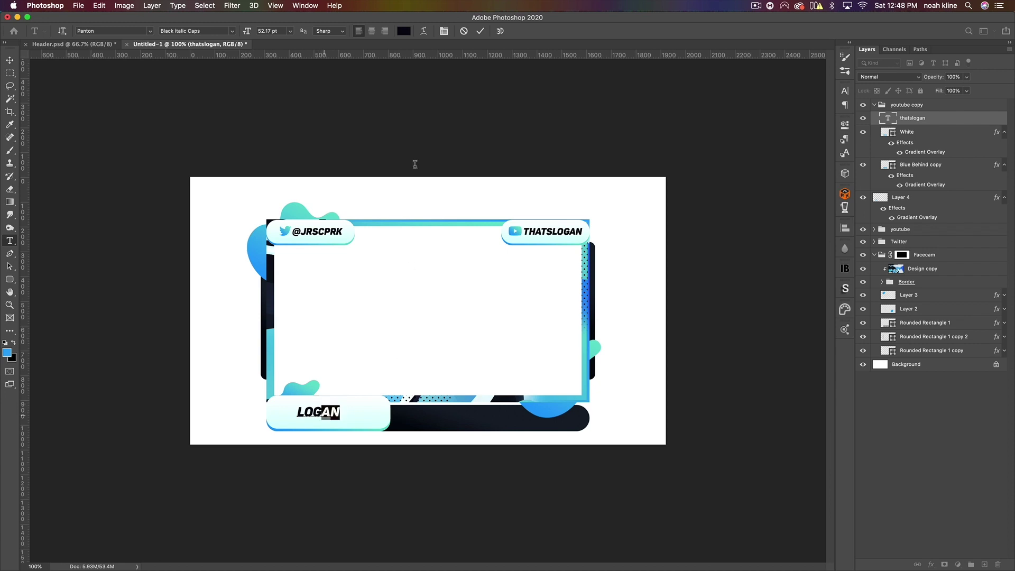
- Colour the last two letters of the name blue (26a2fb), sampled from the blob beside the frame
left_click(400, 32)
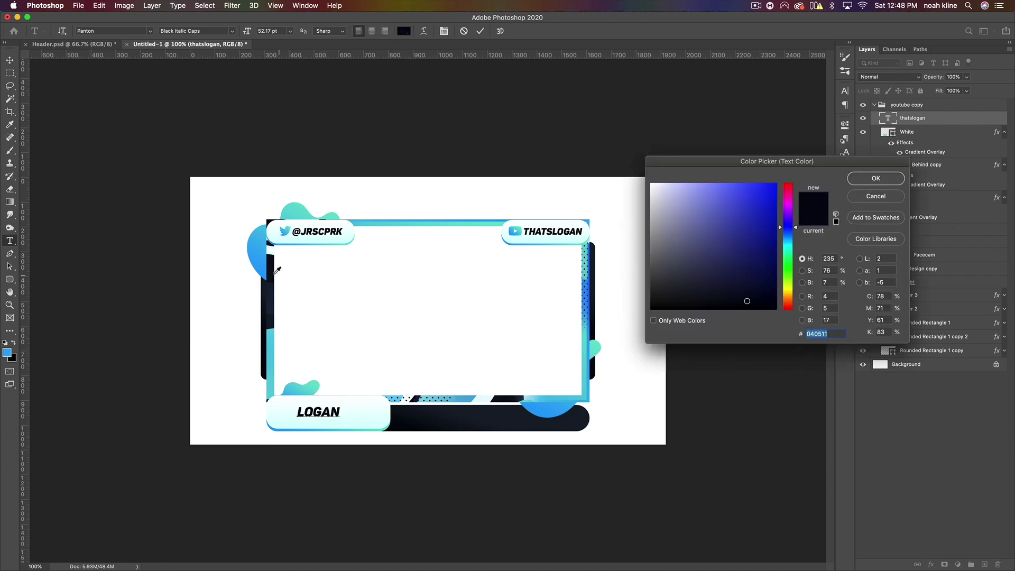
left_click(258, 267)
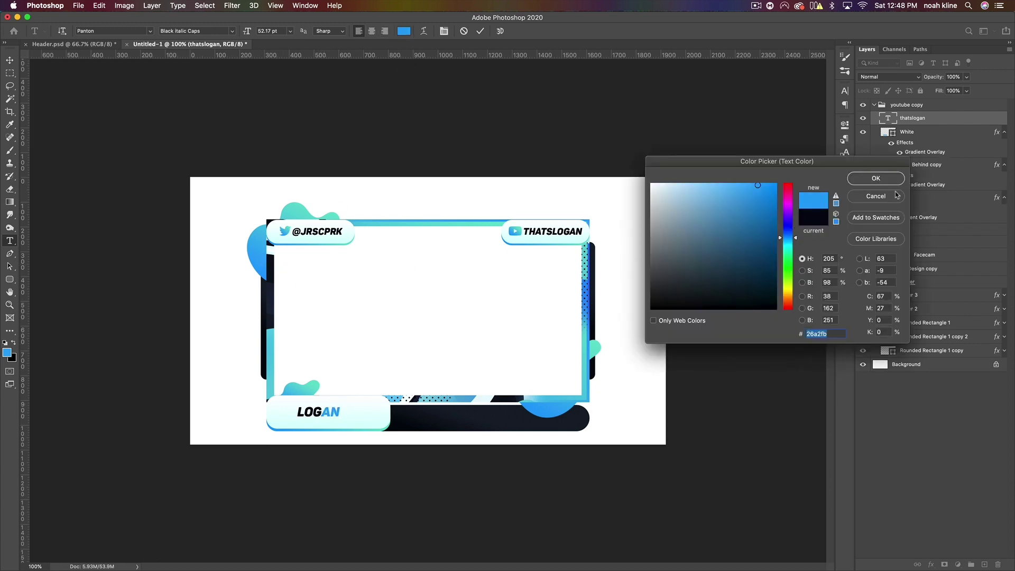
left_click(876, 179)
- Enlarge the name text to fill the white label and nudge it into the label's centre
key("super+t")
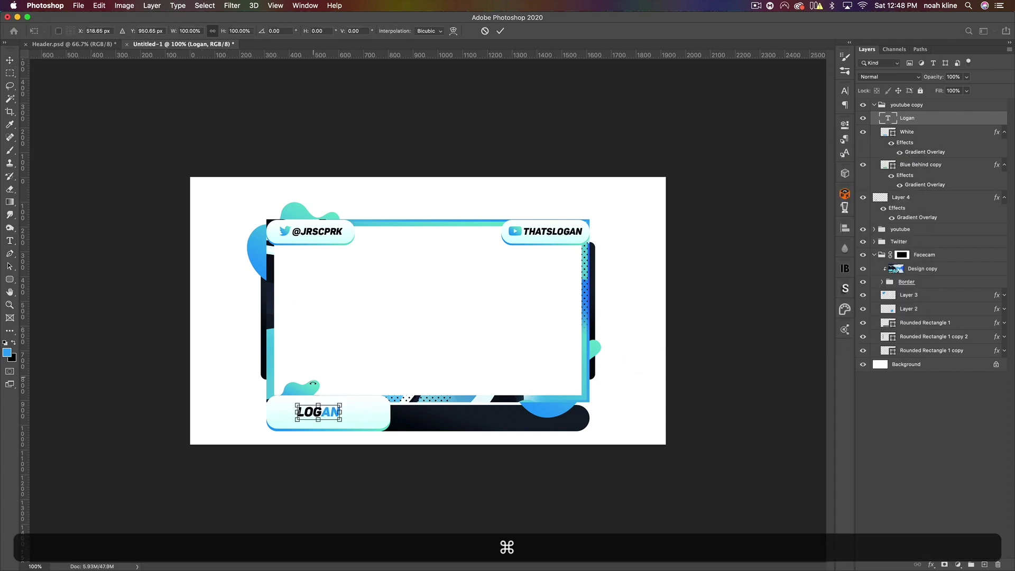
mouse_move(341, 423)
left_mouse_down()
mouse_move(386, 439)
mouse_move(349, 421)
left_mouse_up()
key("Return")
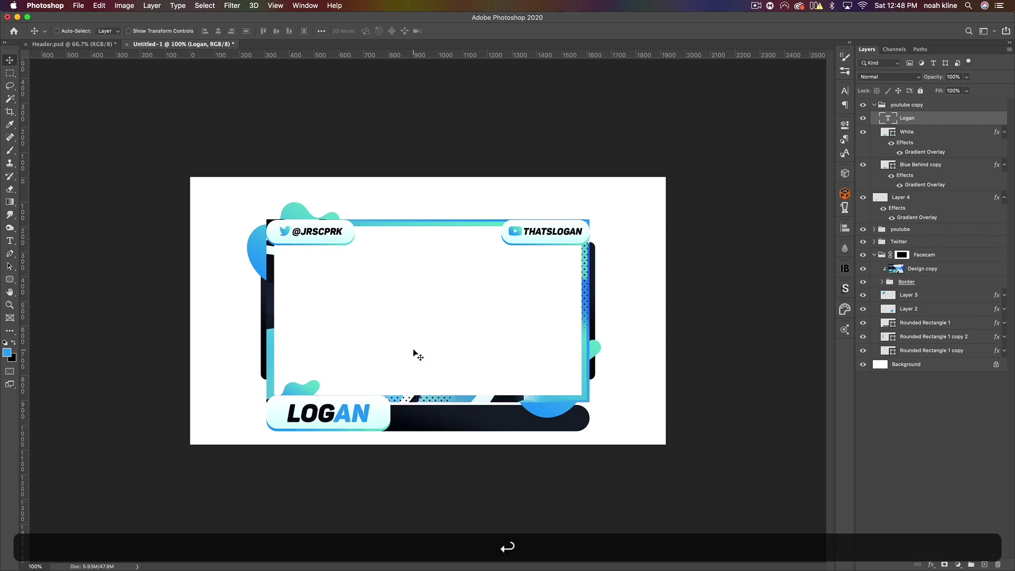
key("Up")
key("Up")
key("Up")
key("Right")
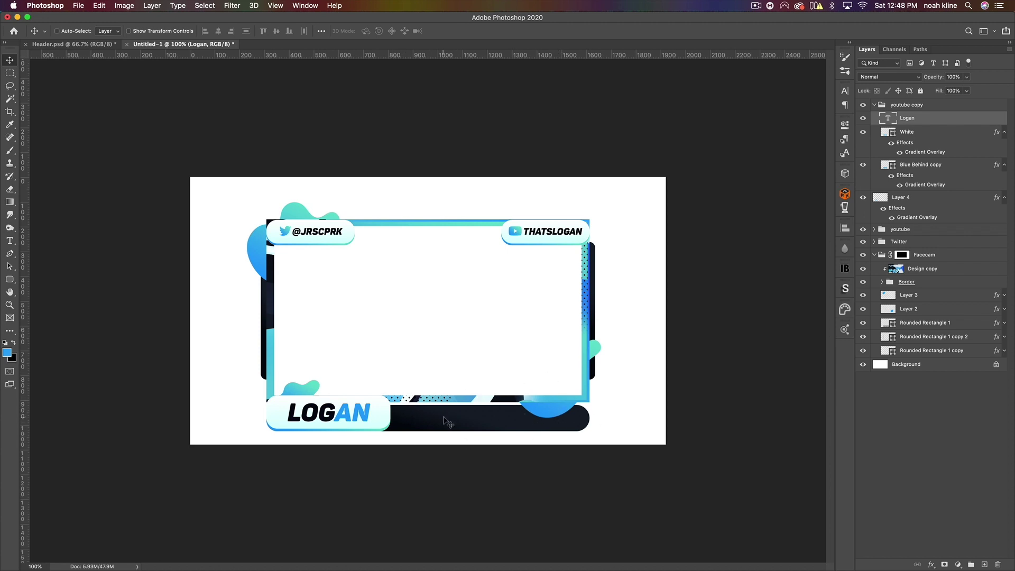
- Hide the Background layer and collapse the youtube copy and Facecam groups
left_click(863, 364)
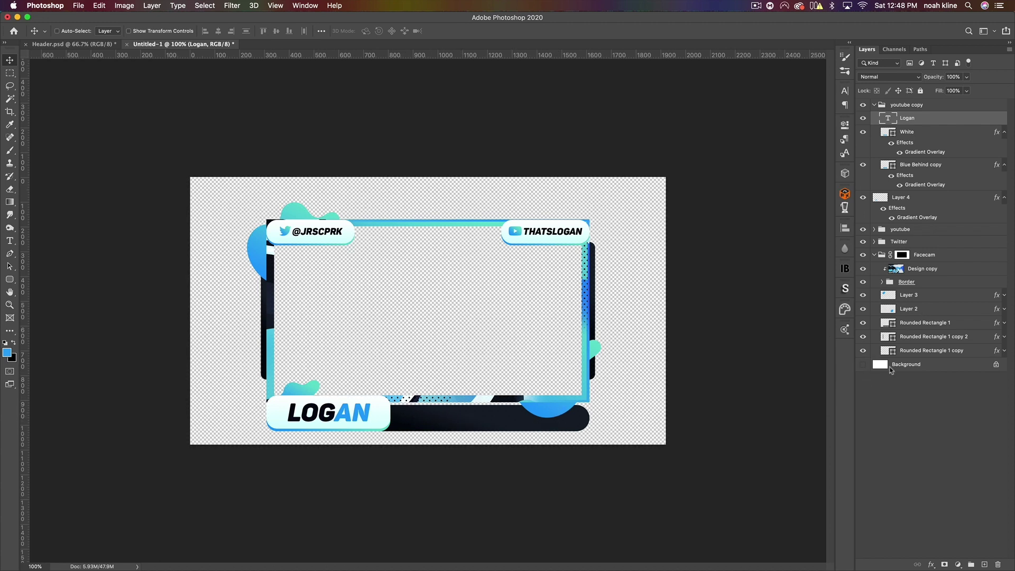
left_click(873, 106)
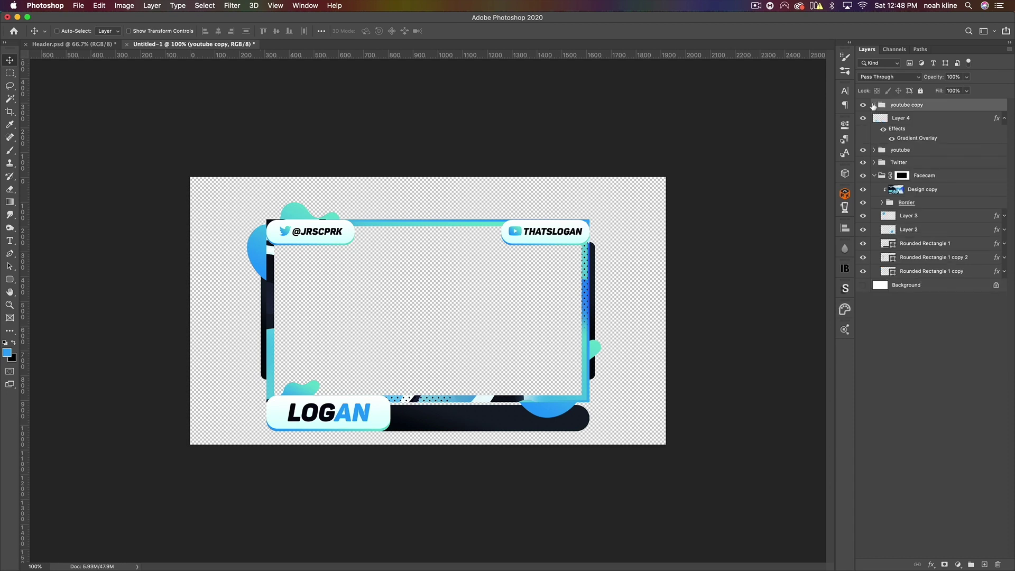
left_click(878, 176)
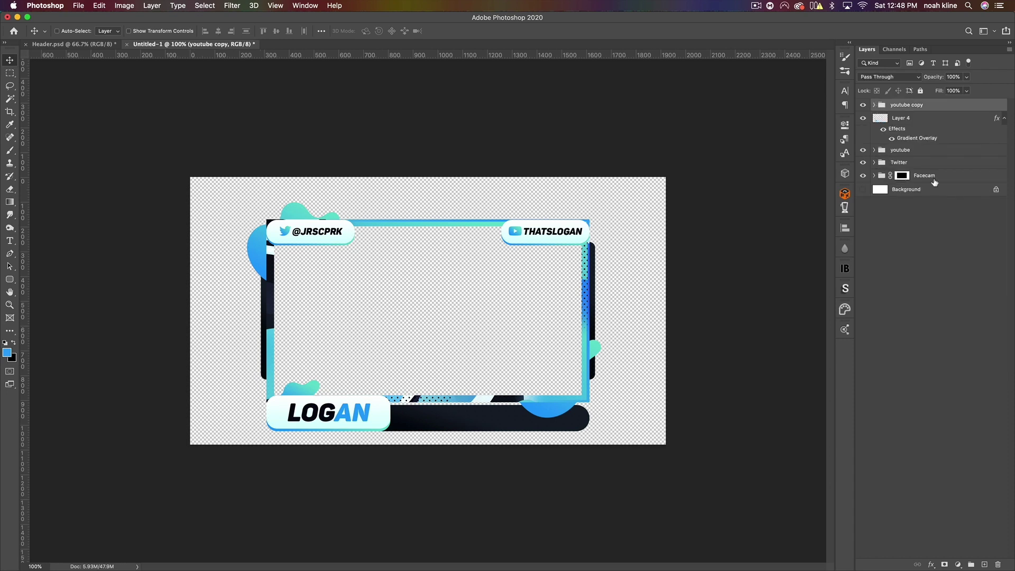
- Group youtube copy, Layer 4, youtube, Twitter and Facecam together, keeping the artwork in its original position
left_click(931, 180)
left_click(908, 105, "shift")
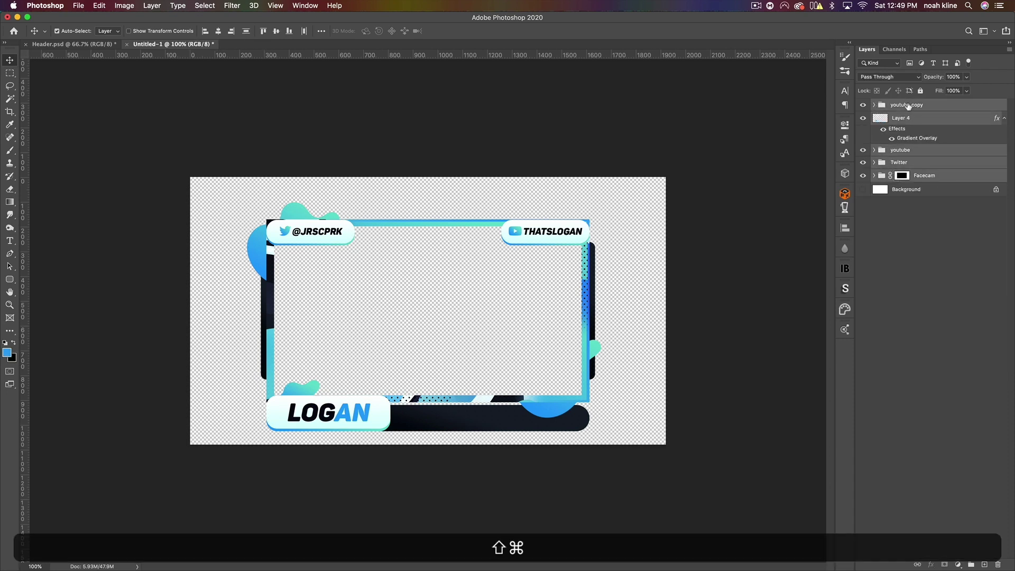
key("super+g")
left_click_drag(464, 254, 437, 244)
key("super+z")
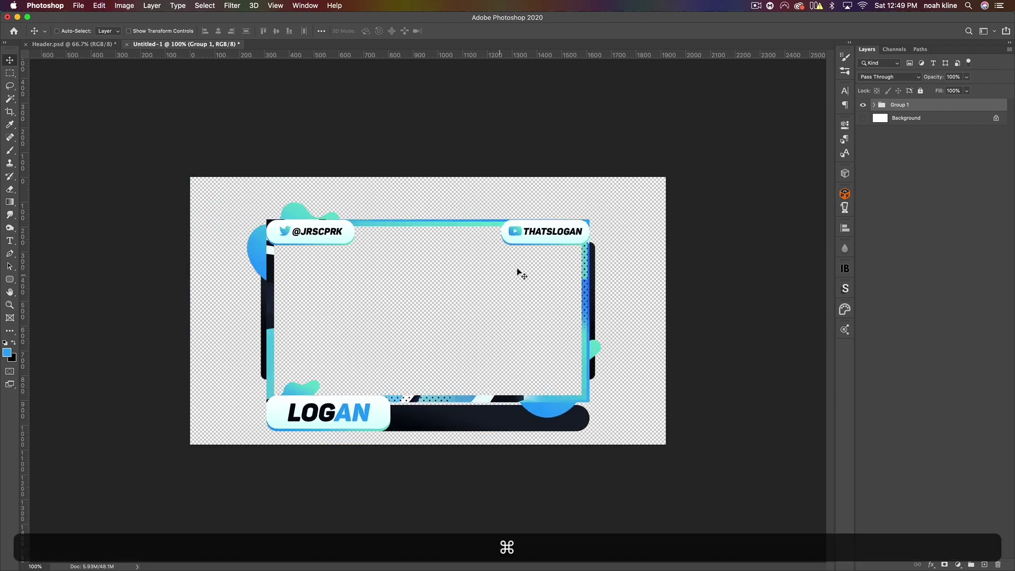
- Save the document as Facecam.psd in the Tutorial folder with Maximize Compatibility enabled
left_click(79, 5)
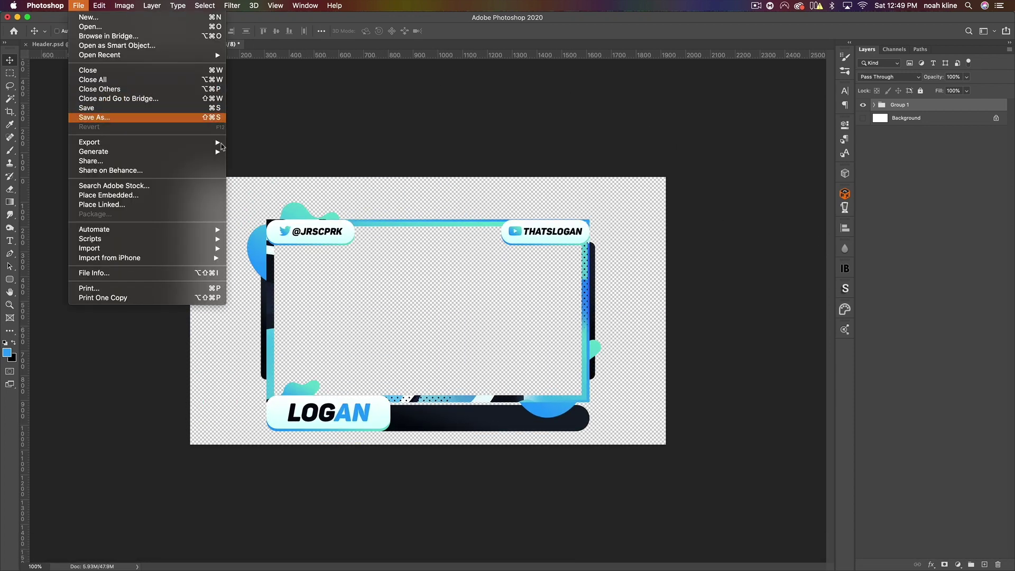
left_click(98, 115)
left_click(489, 77)
double_click(493, 77)
type("Facecam.psd")
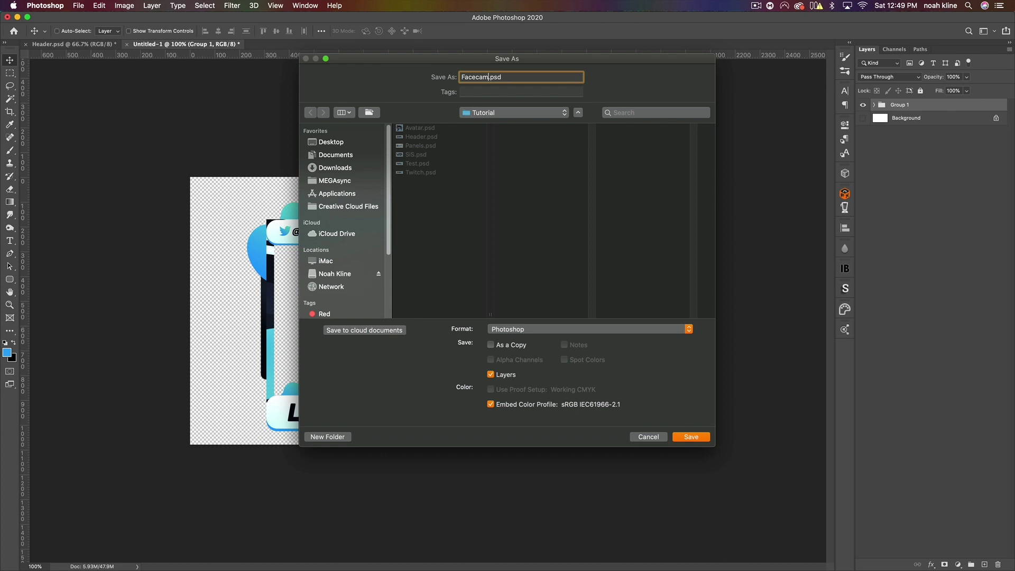
key("Return")
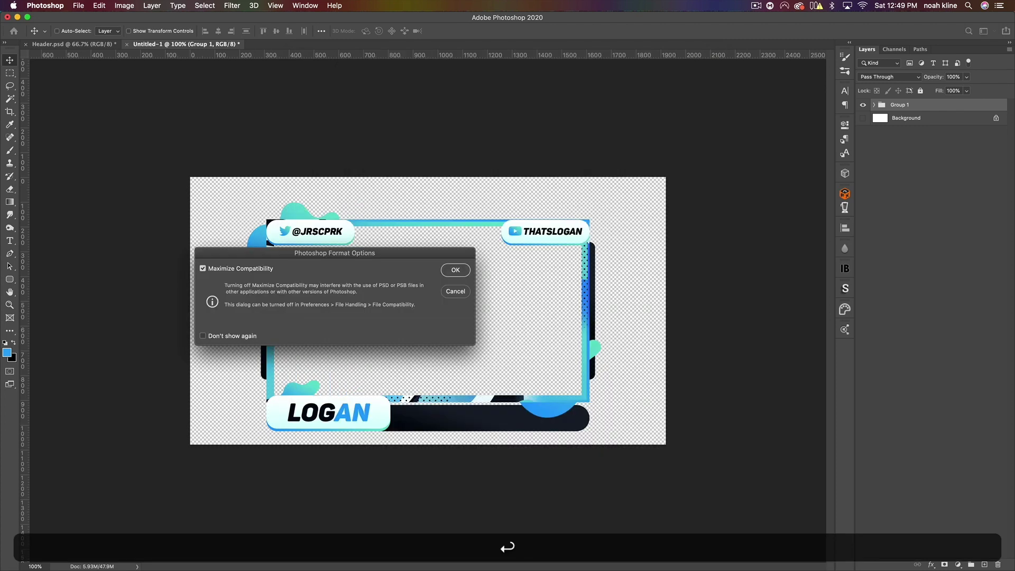
left_click(456, 273)
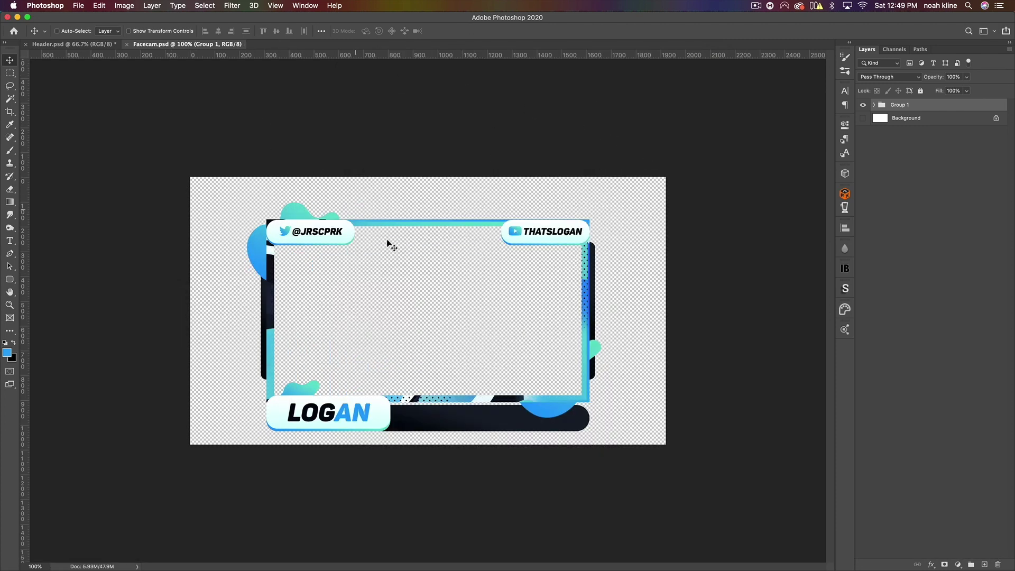
- Preview the facecam as a transparent PNG-24 in Save for Web and leave without exporting
left_click(78, 5)
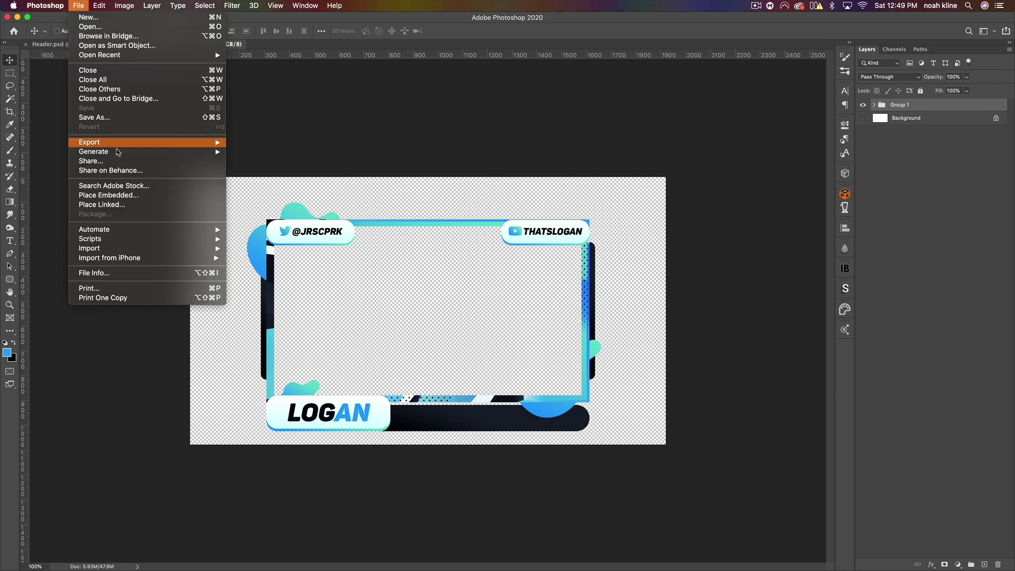
mouse_move(117, 144)
left_click(314, 182)
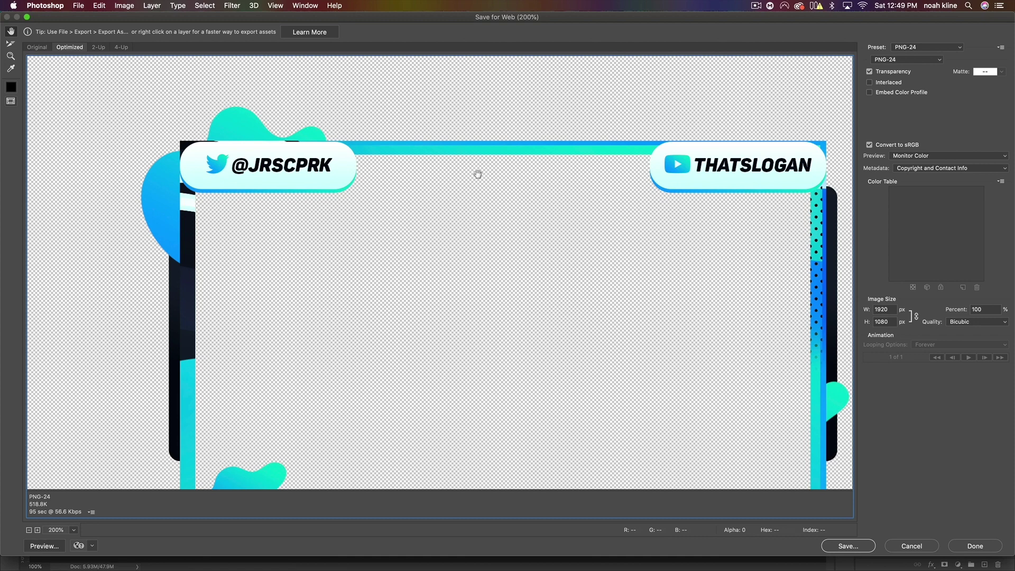
scroll(413, 199, "down", 3)
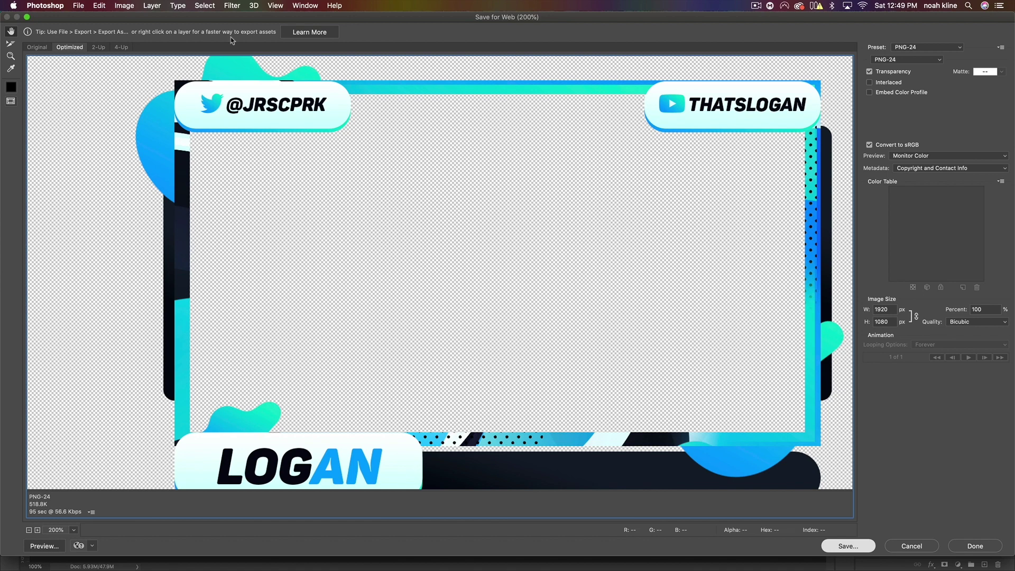
key("Return")
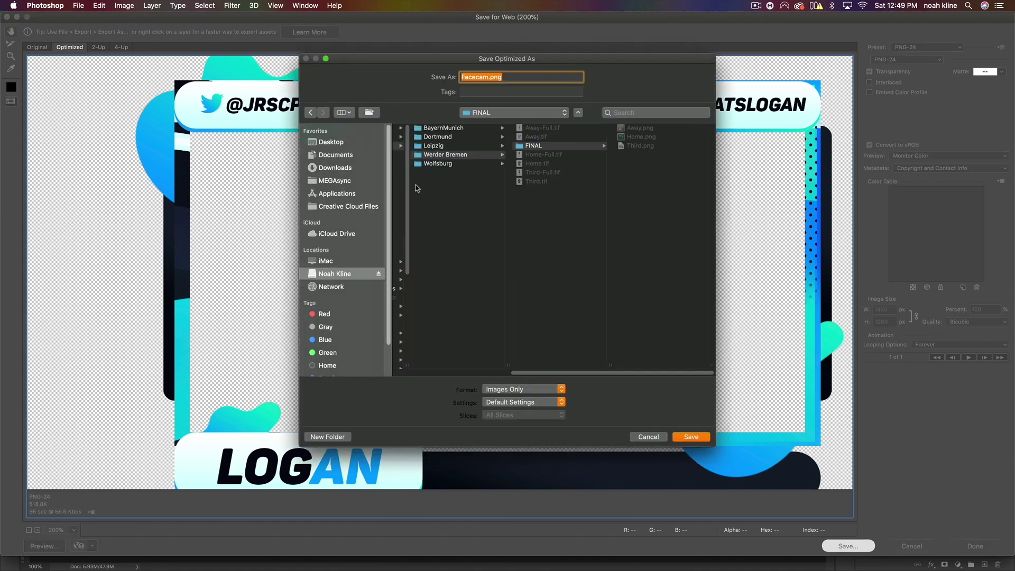
left_click(658, 437)
left_click(915, 548)
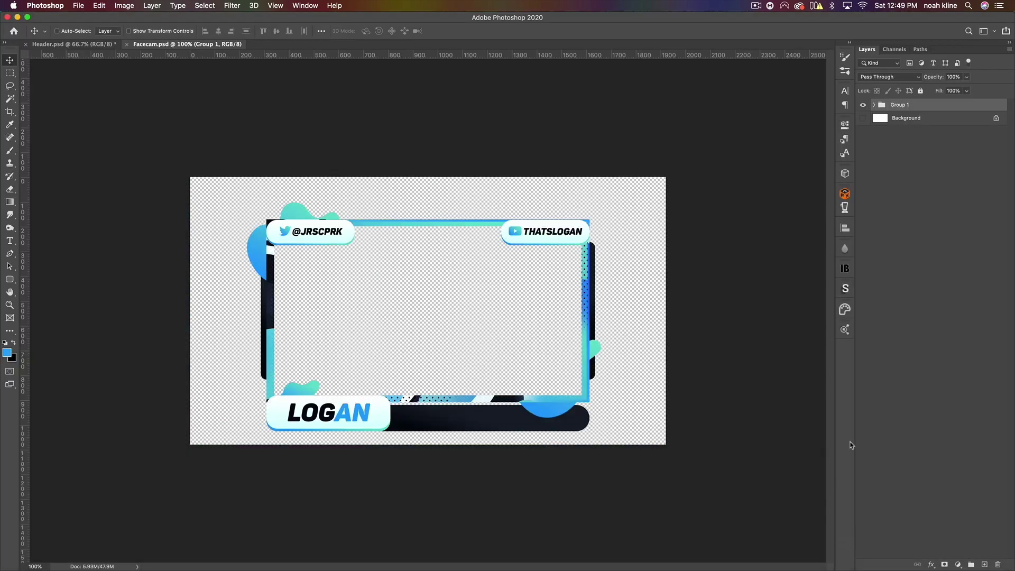